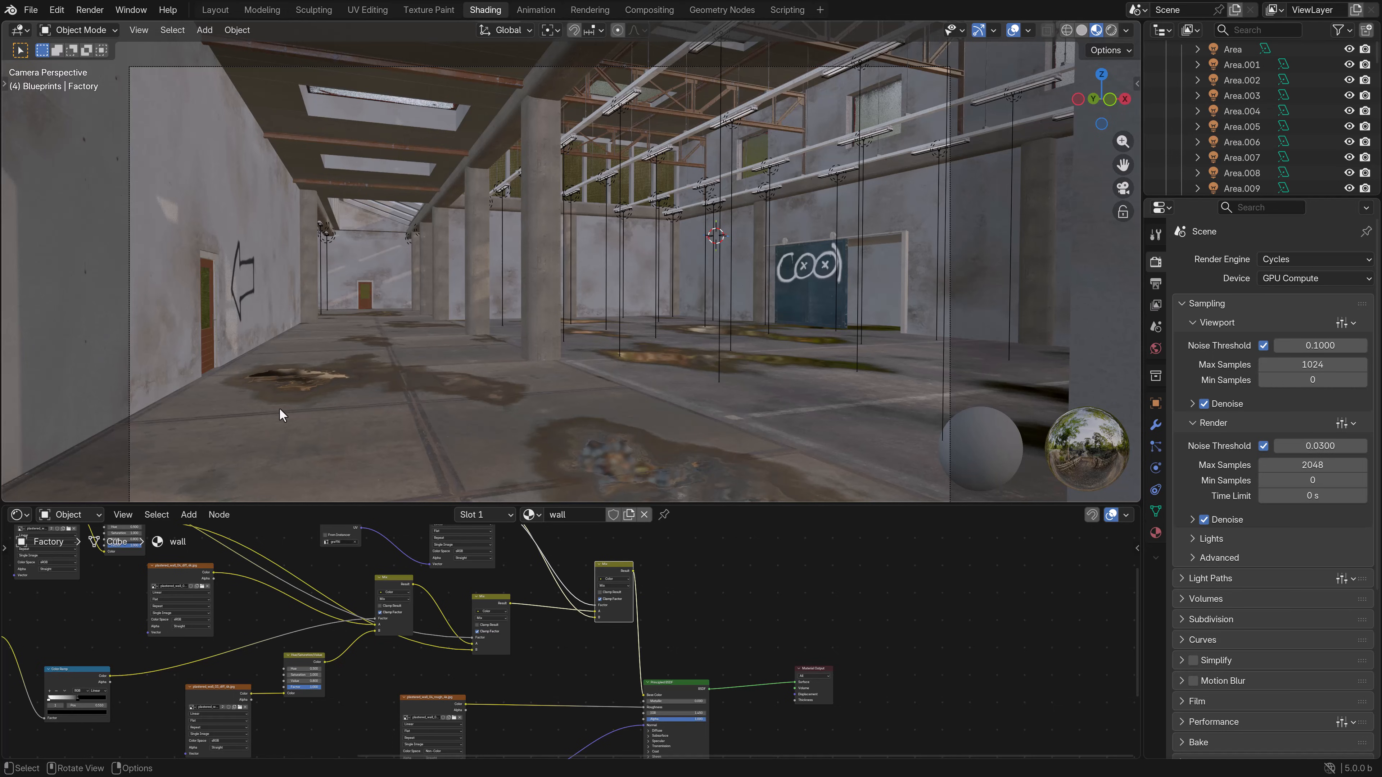
# - Examine the factory's floor and the lower parts of its back walls through the camera view
pyautogui.scroll(4, 625, 307)
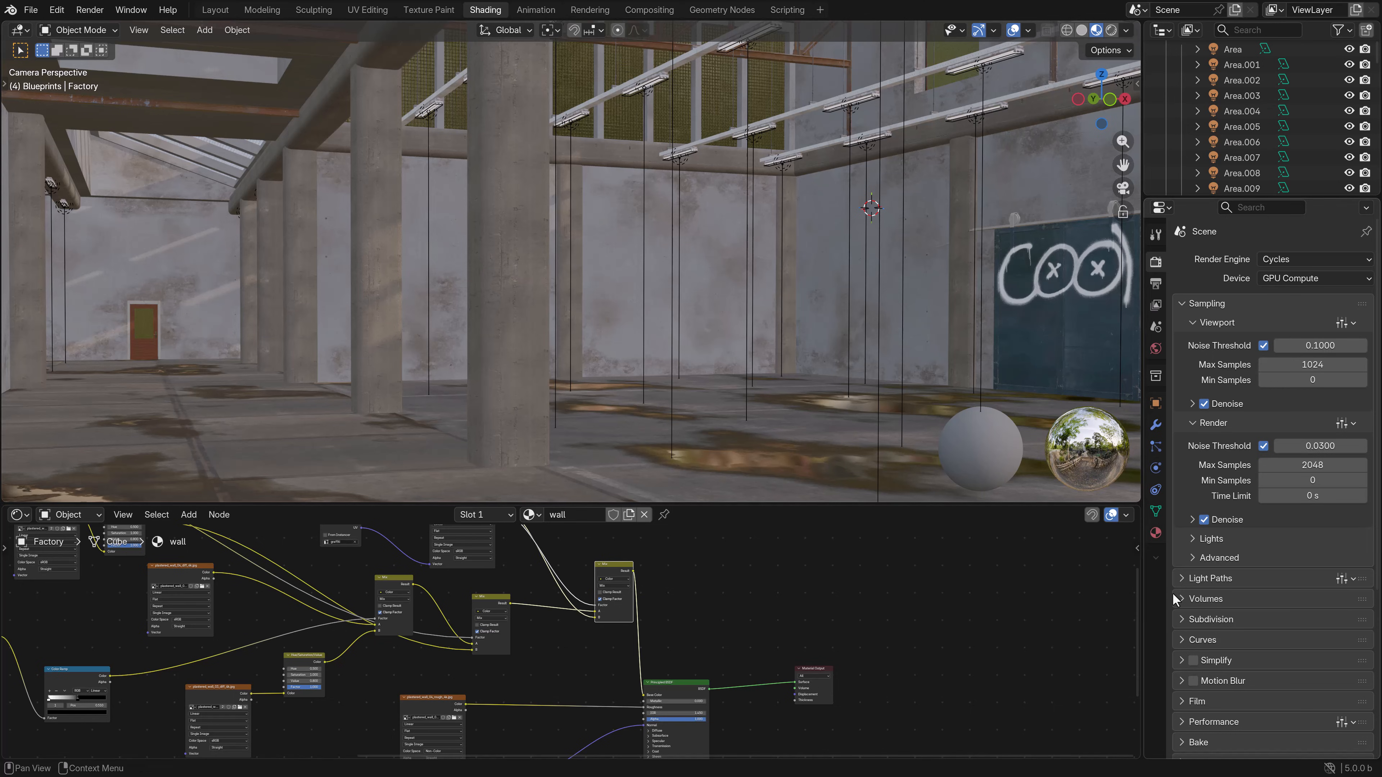
pyautogui.click(1155, 511)
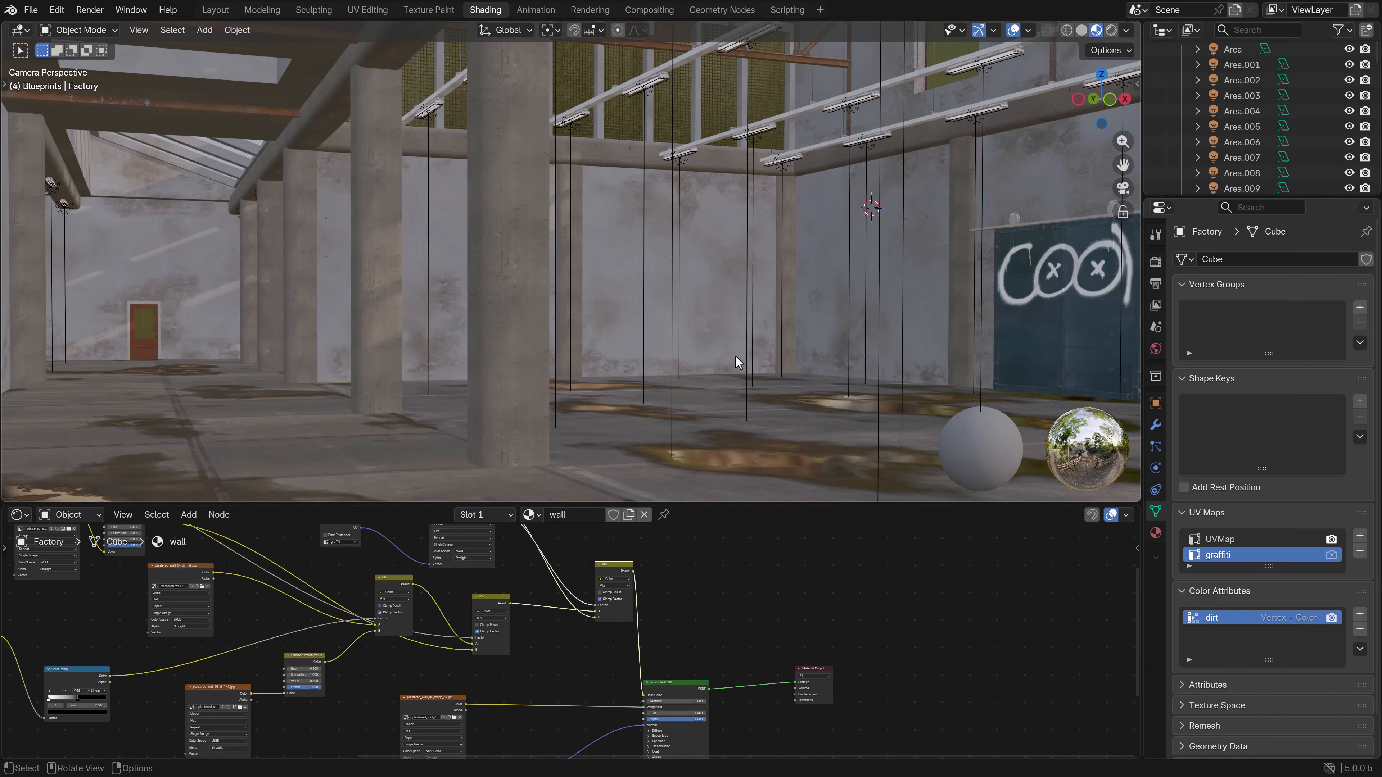
pyautogui.keyDown('shift'); pyautogui.moveTo(808, 367); pyautogui.dragTo(681, 308, button='middle'); pyautogui.keyUp('shift')
pyautogui.scroll(3, 611, 328)
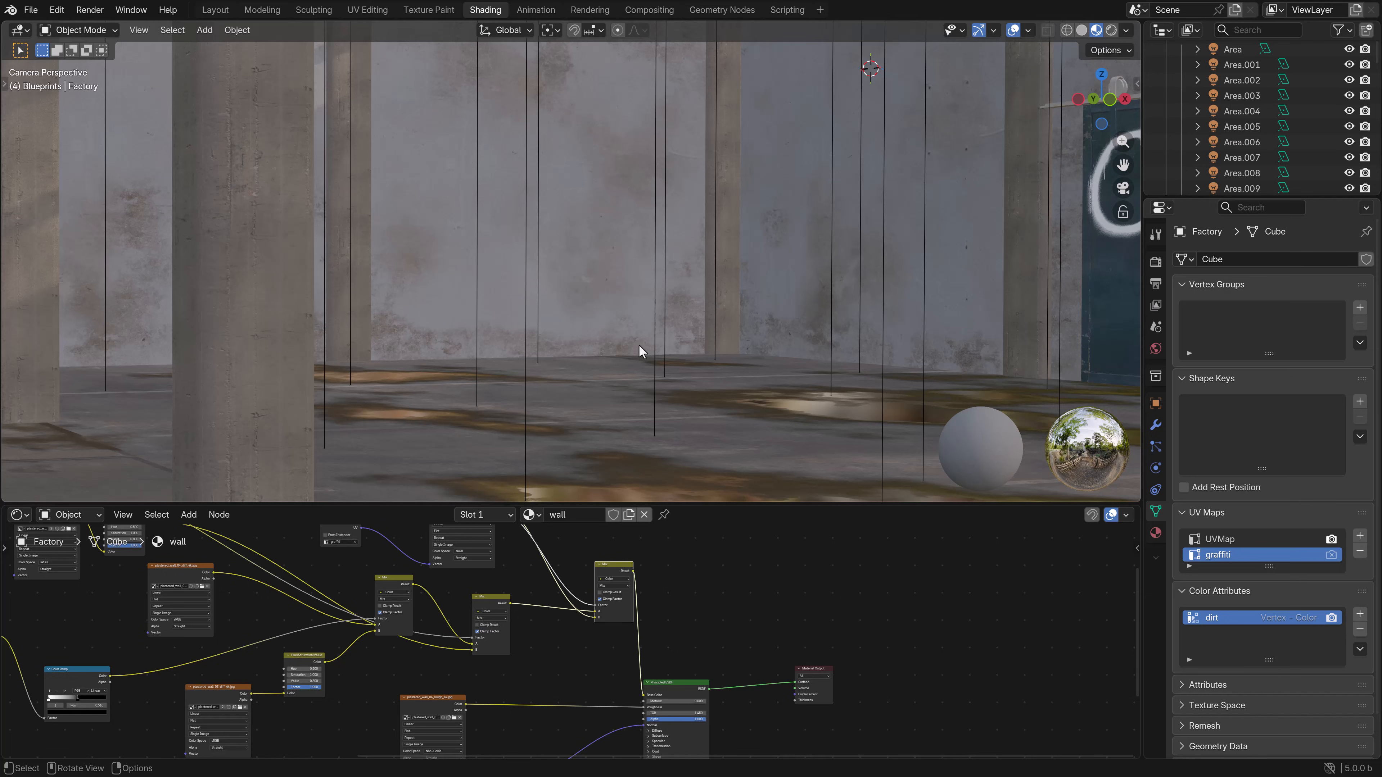
pyautogui.scroll(-5, 656, 338)
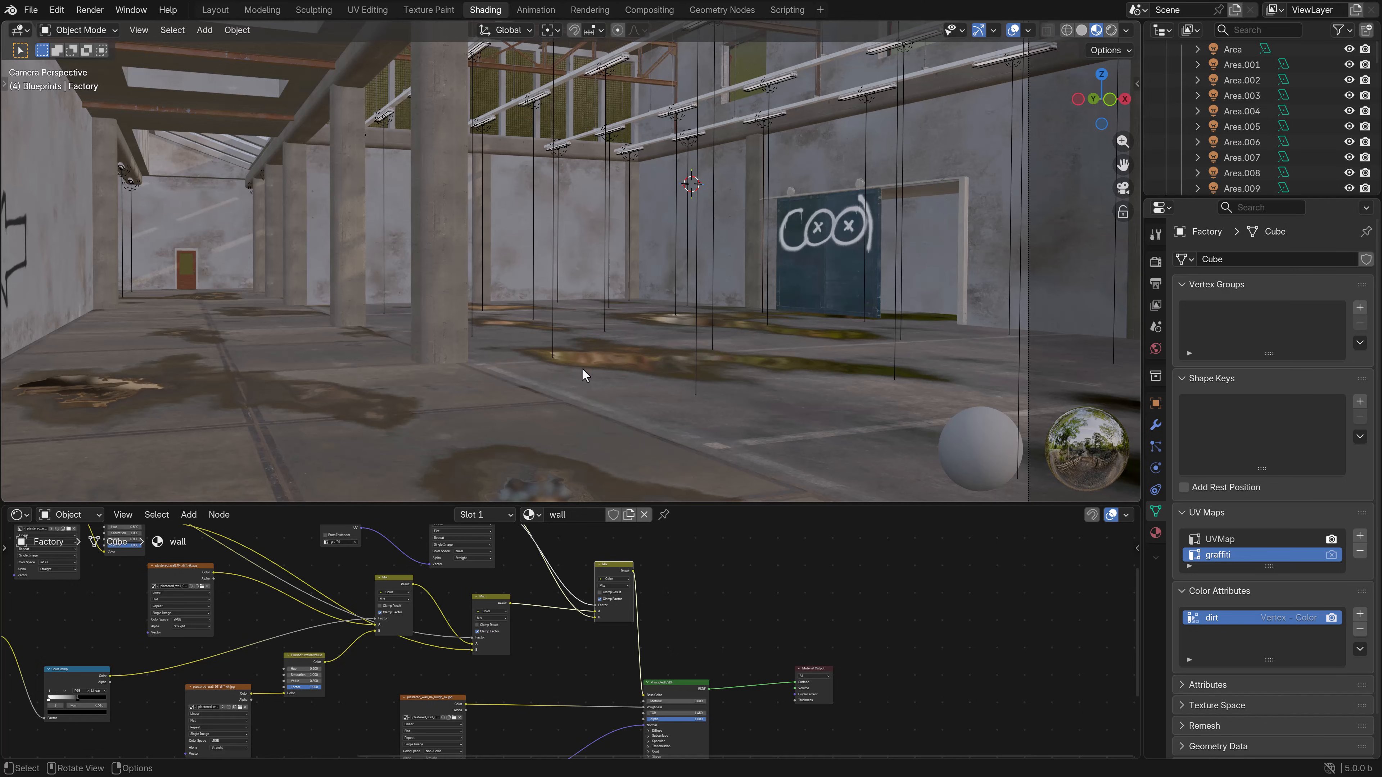
pyautogui.scroll(-2, 583, 371)
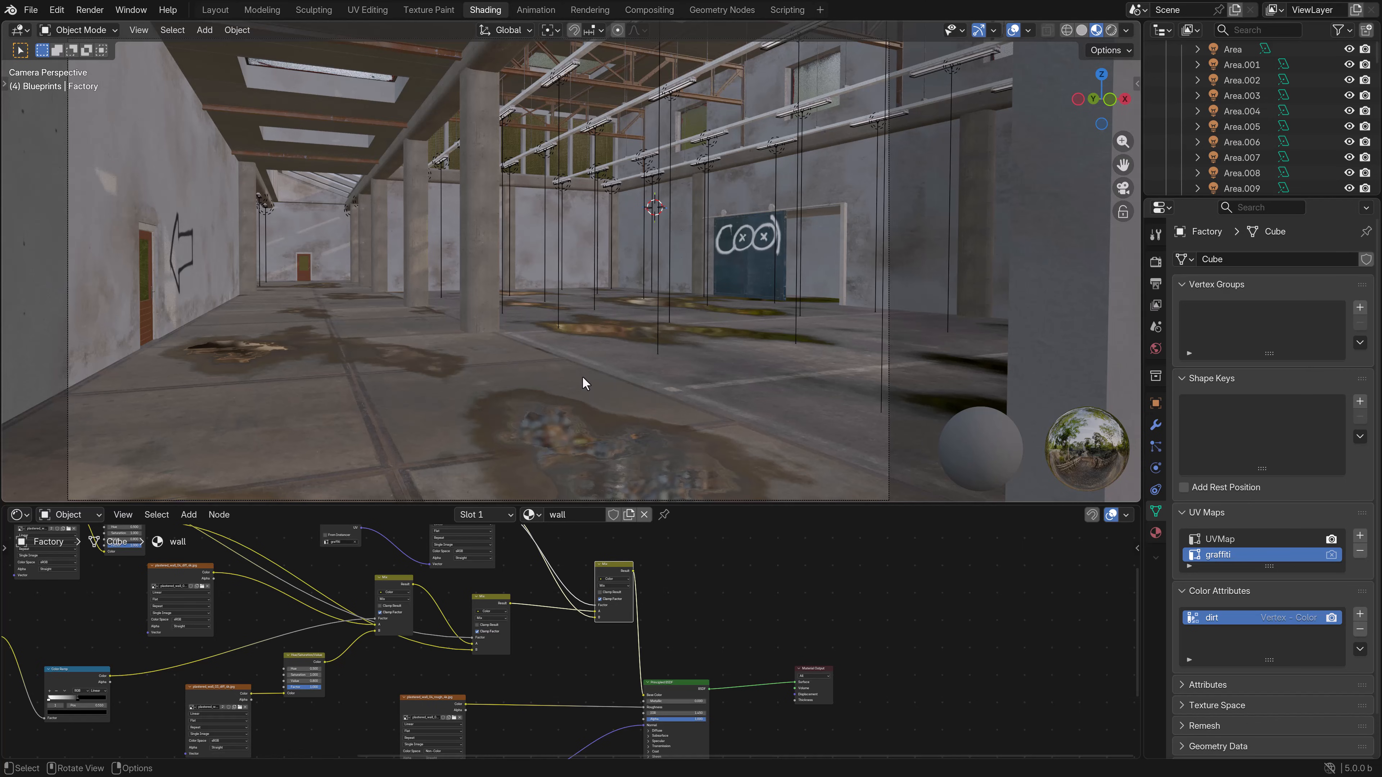
# - Show the node tree of the Factory object's Plates_floor material and enlarge the node editor to fit it
pyautogui.click(1156, 532)
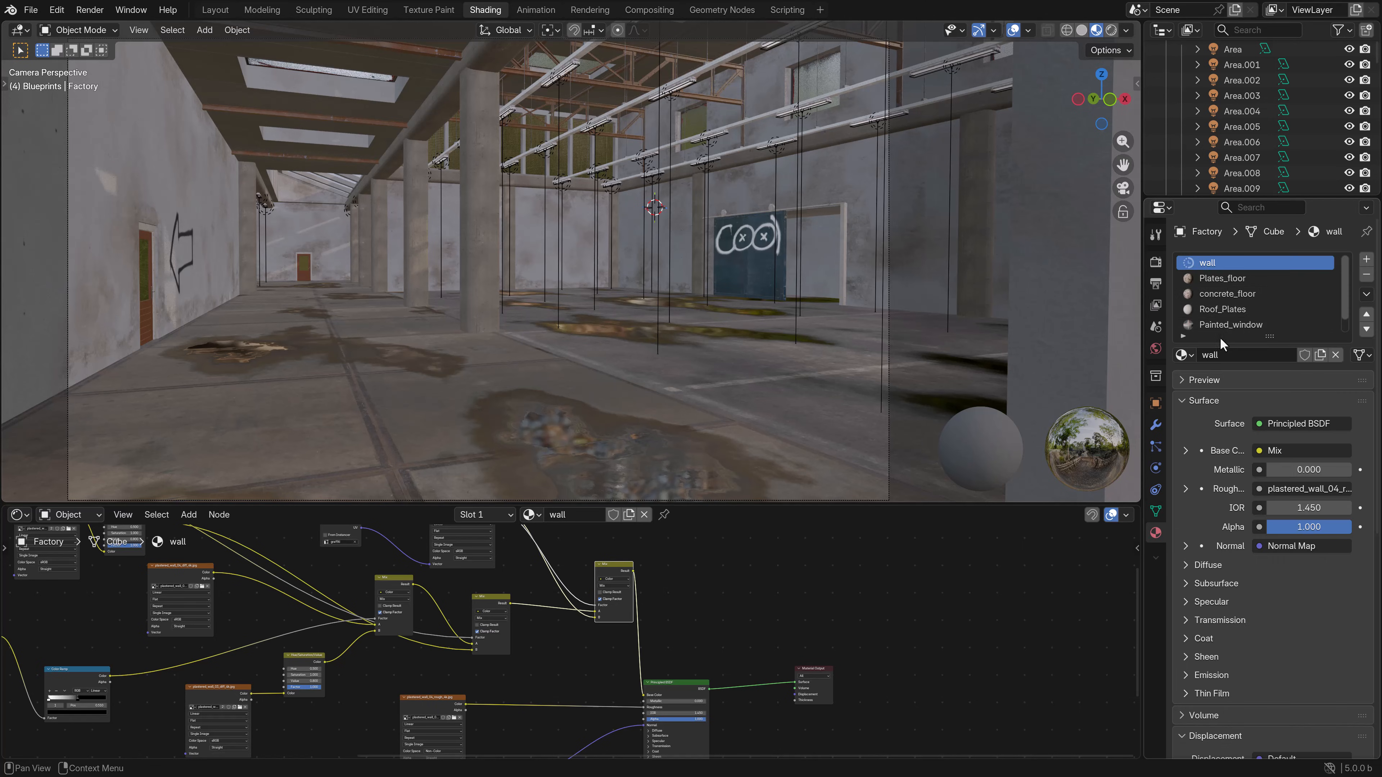
pyautogui.click(1227, 279)
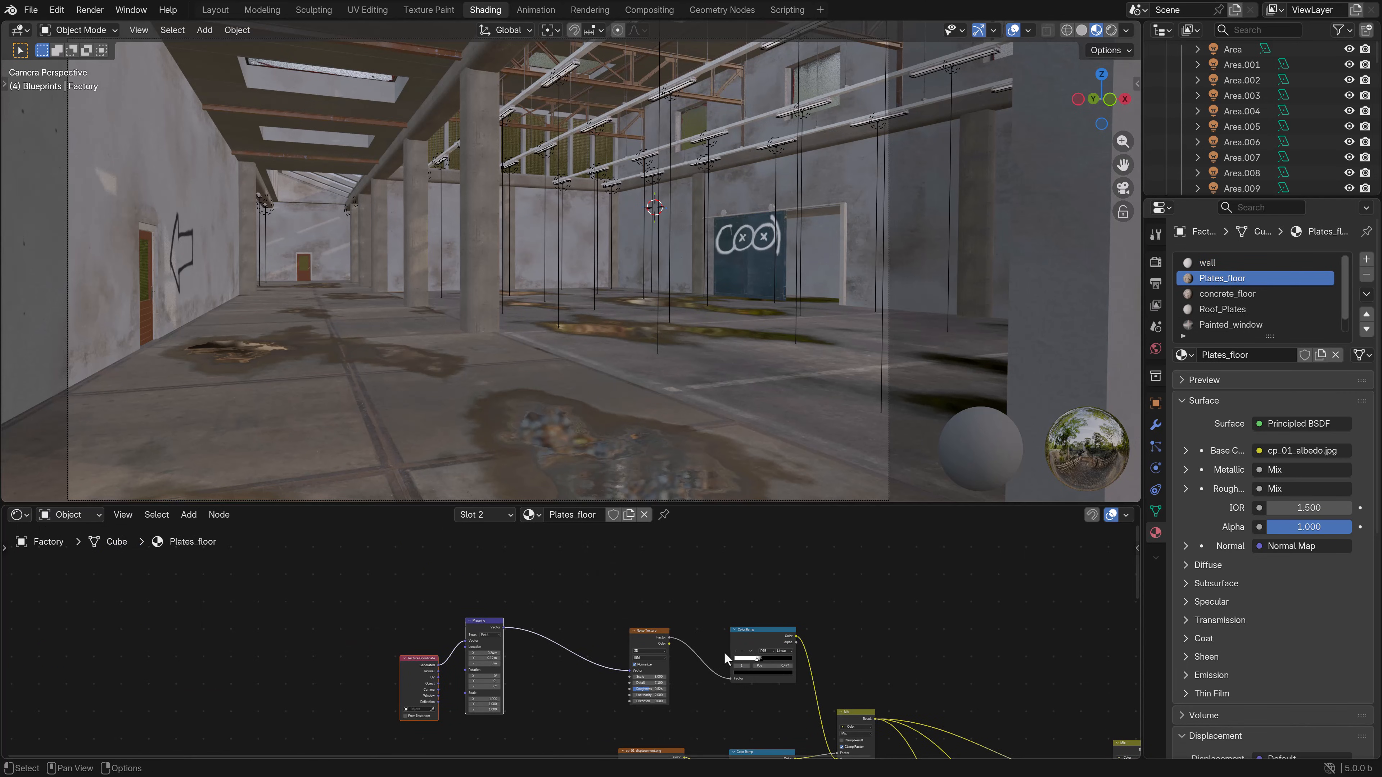
pyautogui.moveTo(806, 657); pyautogui.dragTo(683, 564, button='middle')
pyautogui.scroll(-5, 743, 616)
pyautogui.moveTo(808, 633); pyautogui.dragTo(708, 576, button='middle')
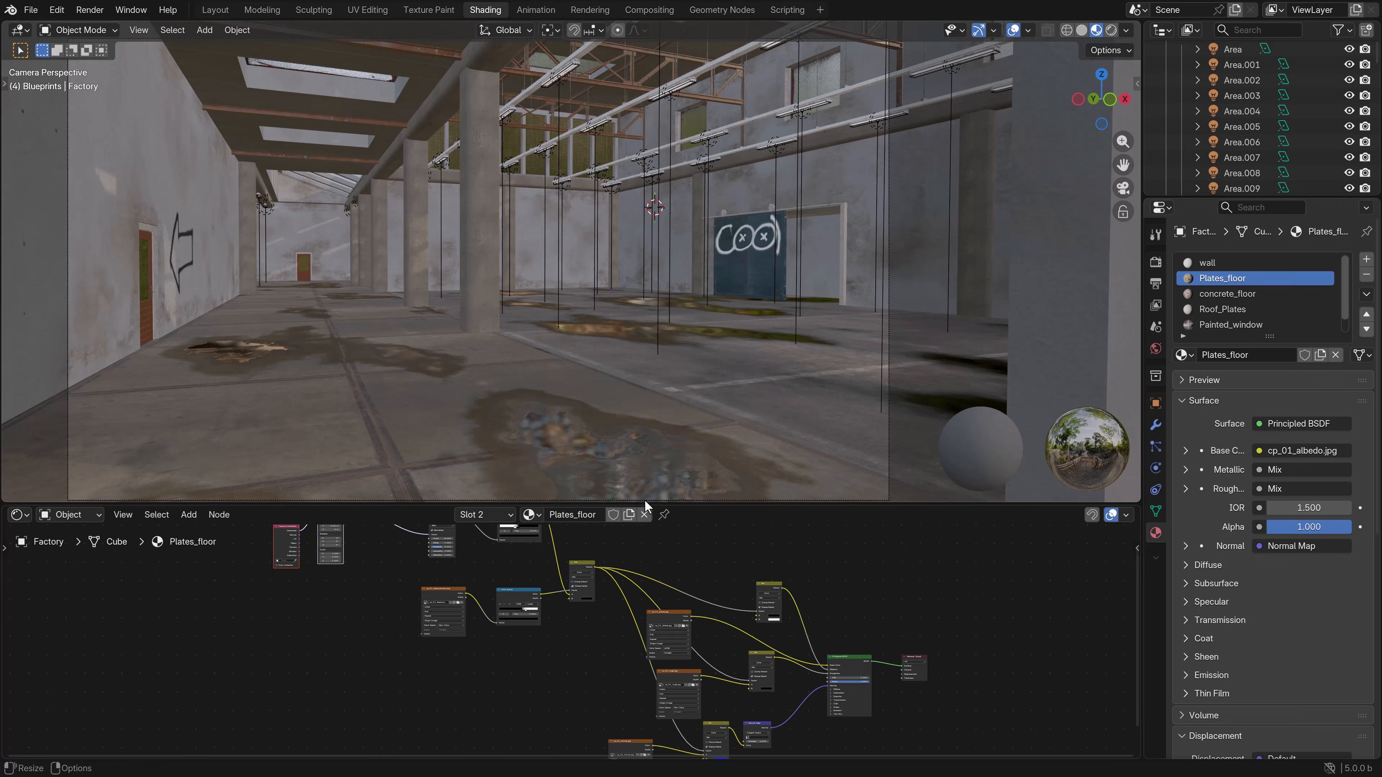
pyautogui.moveTo(644, 499); pyautogui.dragTo(669, 429)
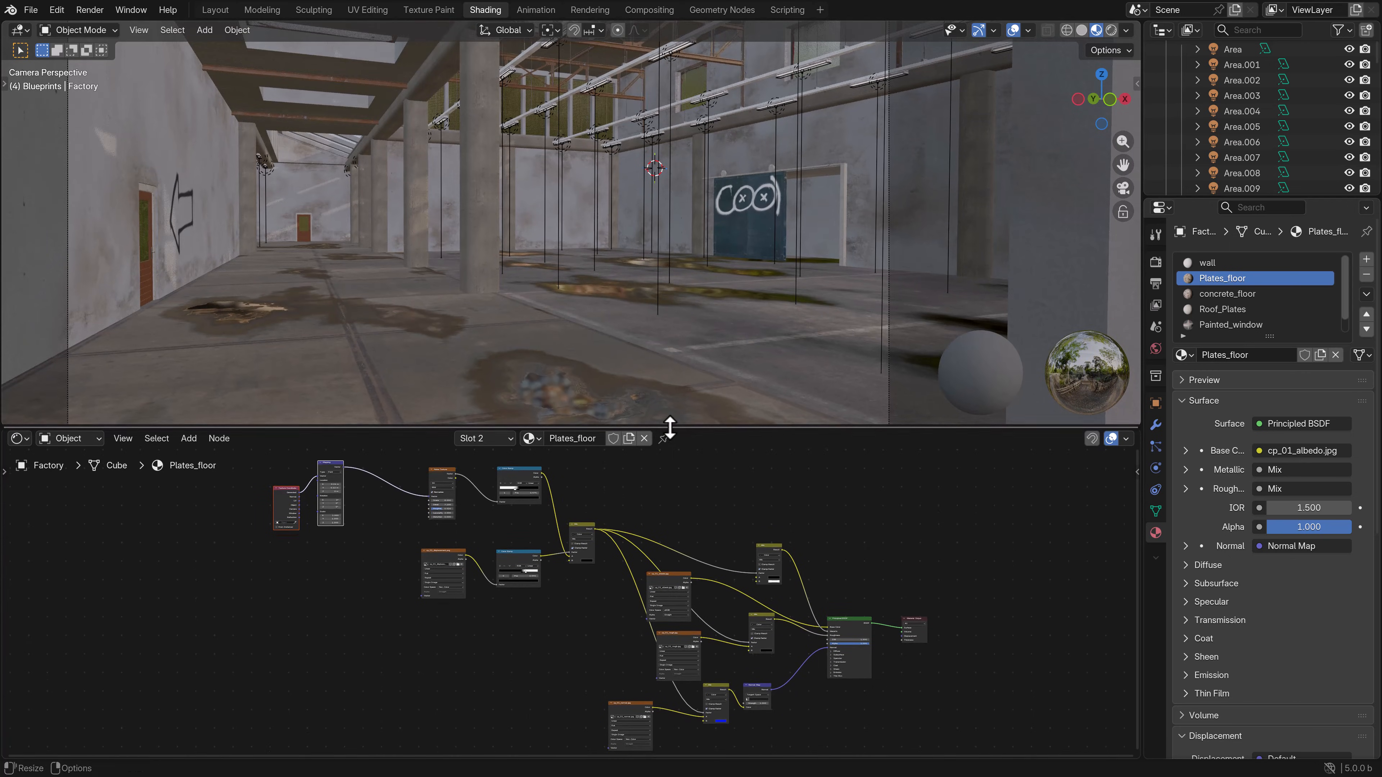
pyautogui.scroll(3, 515, 628)
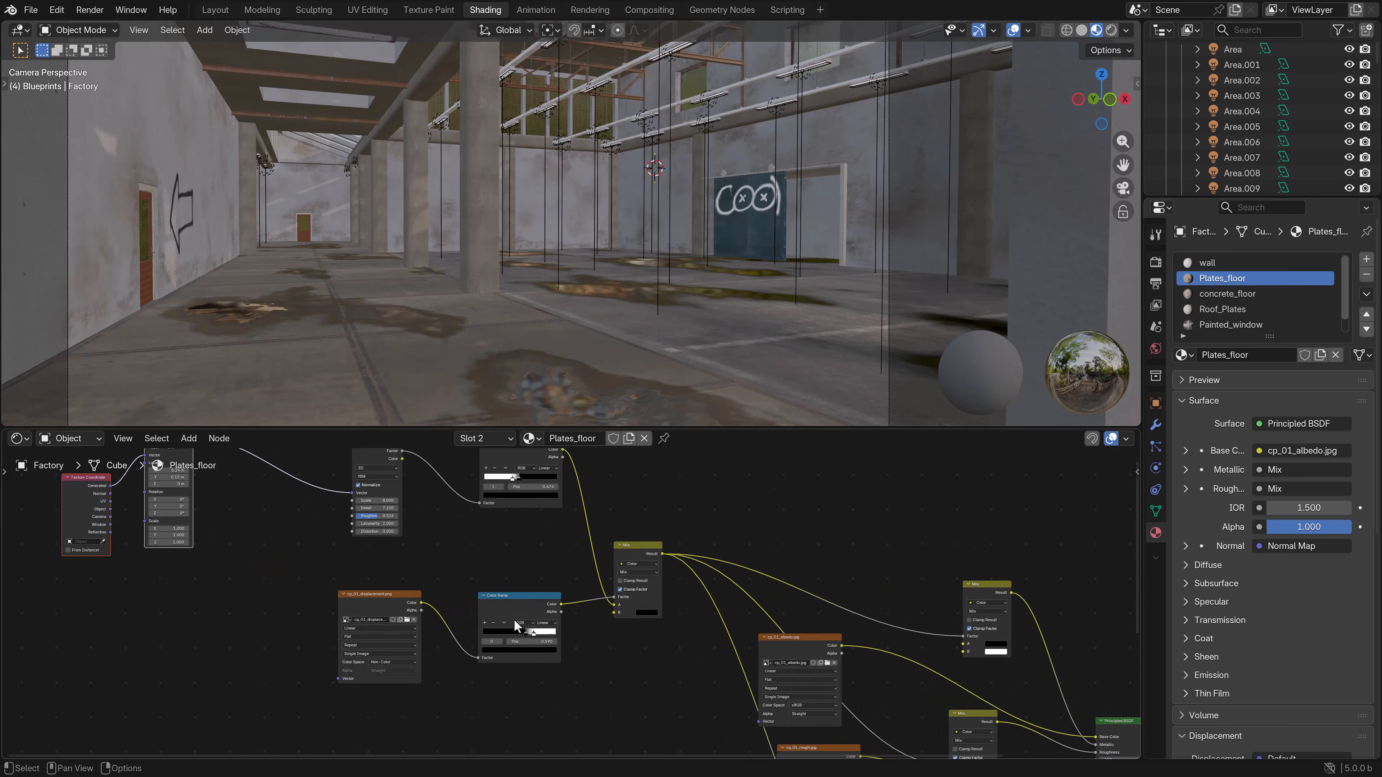
pyautogui.scroll(-1, 499, 620)
pyautogui.moveTo(471, 612); pyautogui.dragTo(525, 652, button='middle')
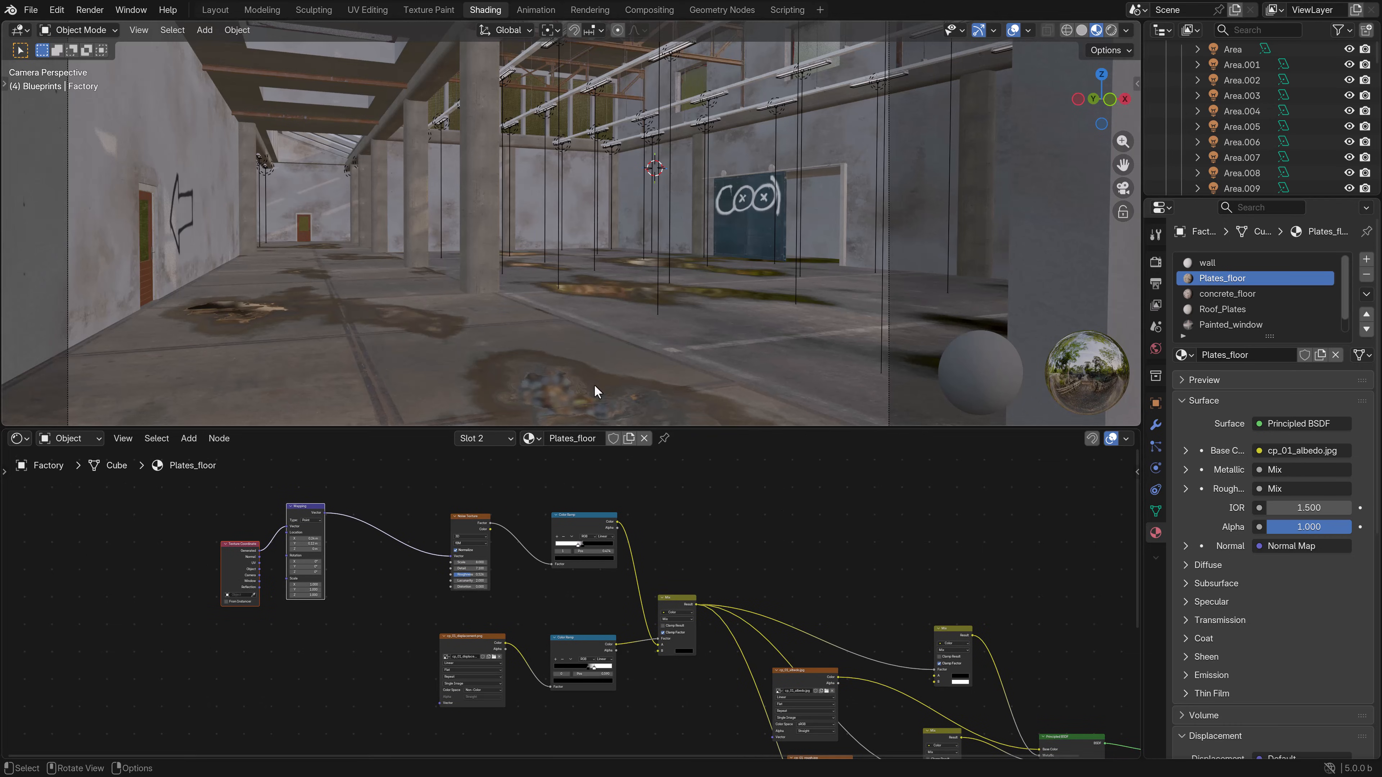
pyautogui.scroll(-4, 665, 634)
pyautogui.moveTo(757, 672); pyautogui.dragTo(584, 611, button='middle')
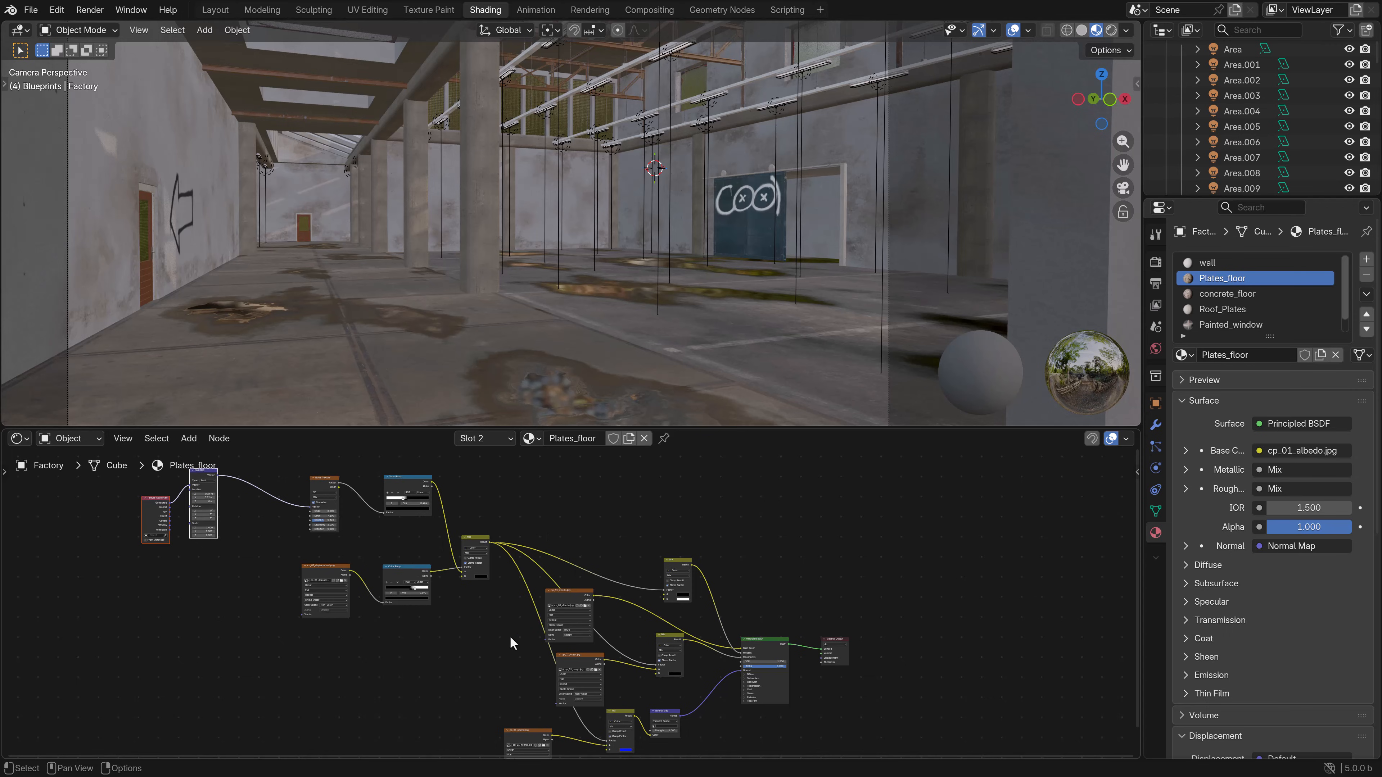
# - Enclose the puddle mask nodes, from Texture Coordinate to the first Mix node, in a frame labelled "Water Puddles"
pyautogui.moveTo(424, 642); pyautogui.dragTo(483, 672)
pyautogui.moveTo(444, 630); pyautogui.dragTo(573, 683, button='middle')
pyautogui.scroll(1, 599, 694)
pyautogui.moveTo(639, 709); pyautogui.dragTo(239, 498)
pyautogui.hotkey('ctrl', 'j')
pyautogui.press('F2')
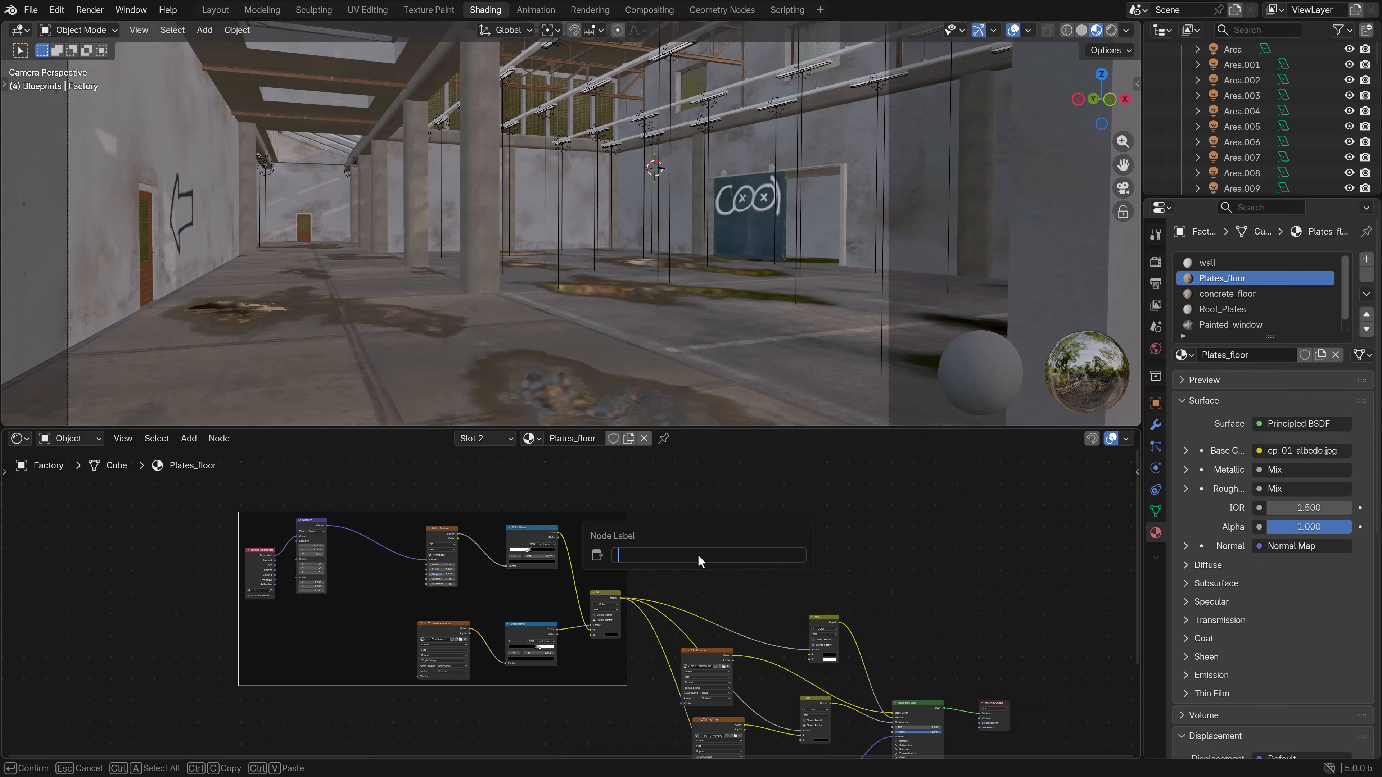
pyautogui.write('Water Puddles')
pyautogui.press('Return')
# - Set the Water Puddles frame's label size to 64 and give the frame a light blue colour
pyautogui.click(698, 557)
pyautogui.press('n')
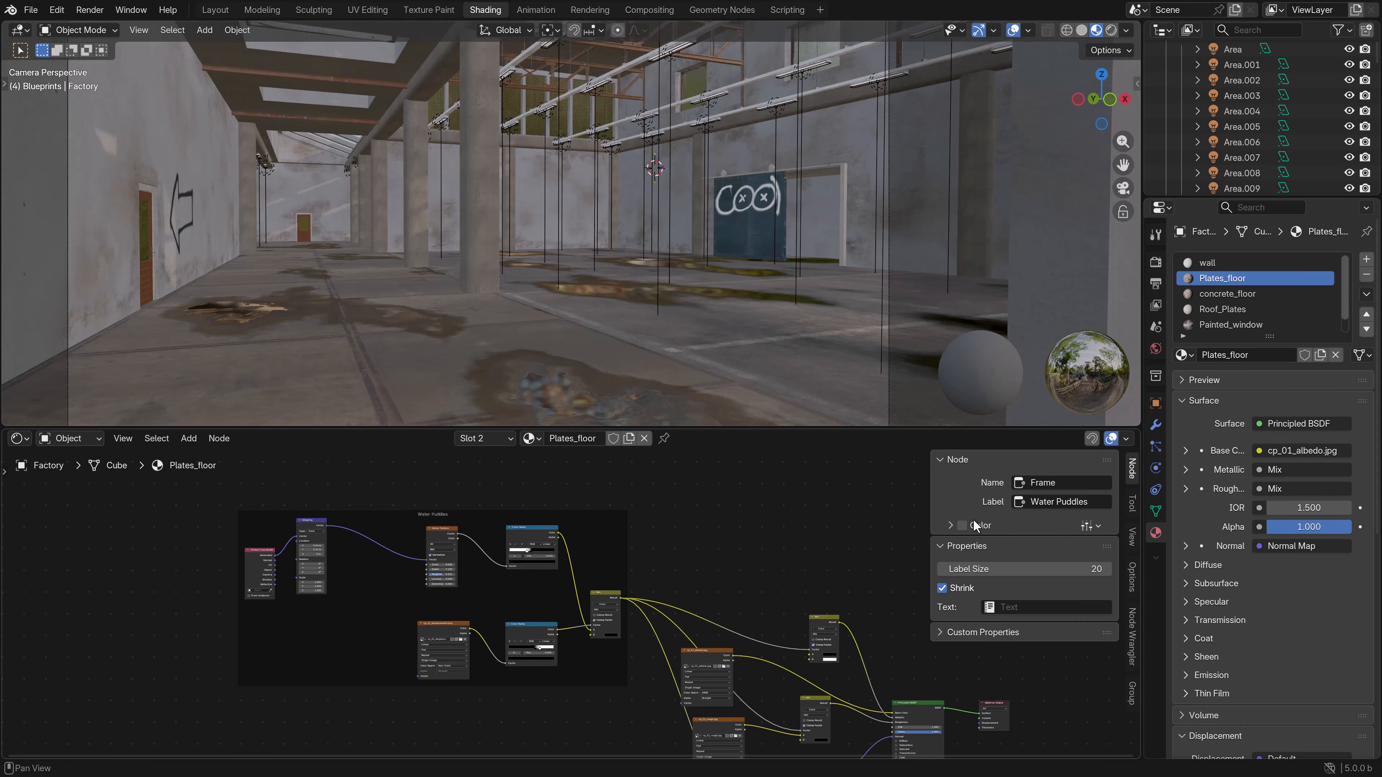
pyautogui.click(617, 516)
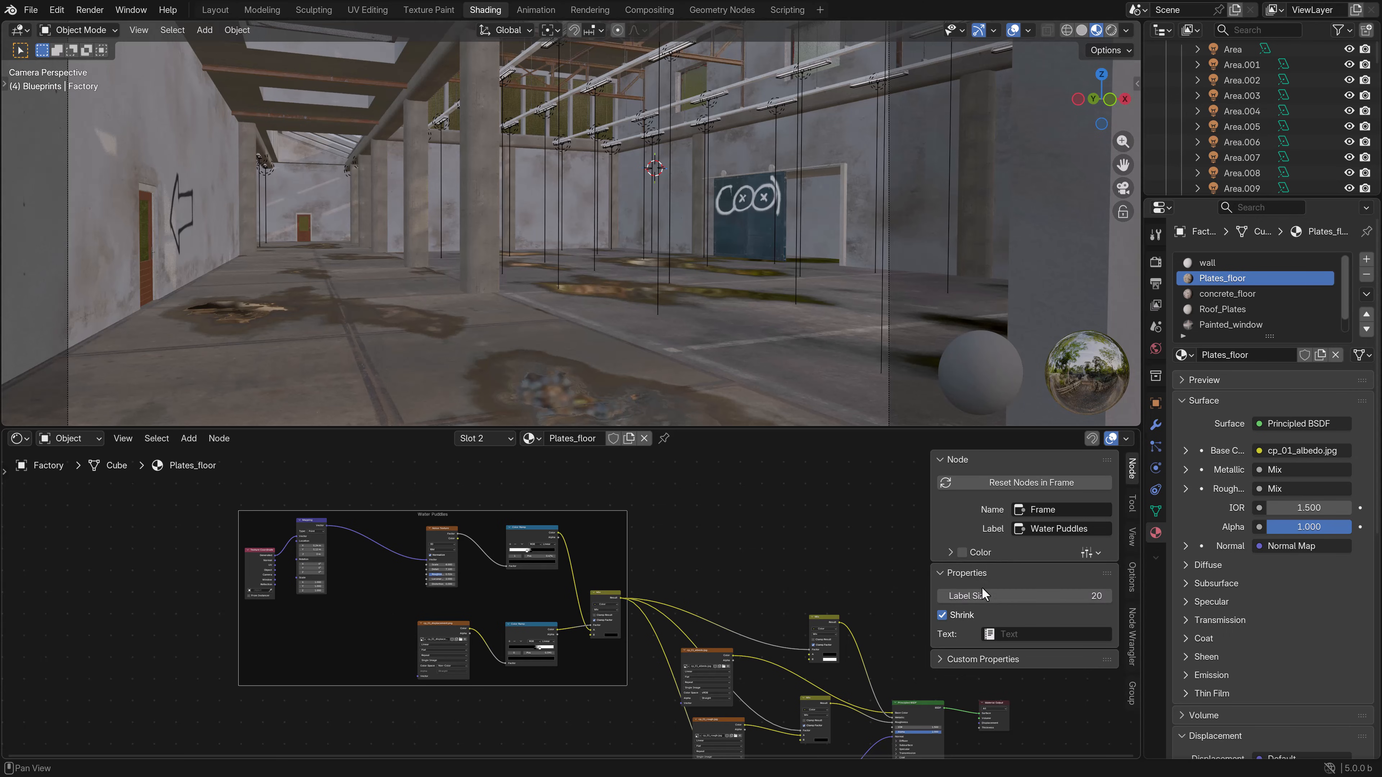
pyautogui.moveTo(982, 589); pyautogui.dragTo(1028, 589)
pyautogui.click(962, 553)
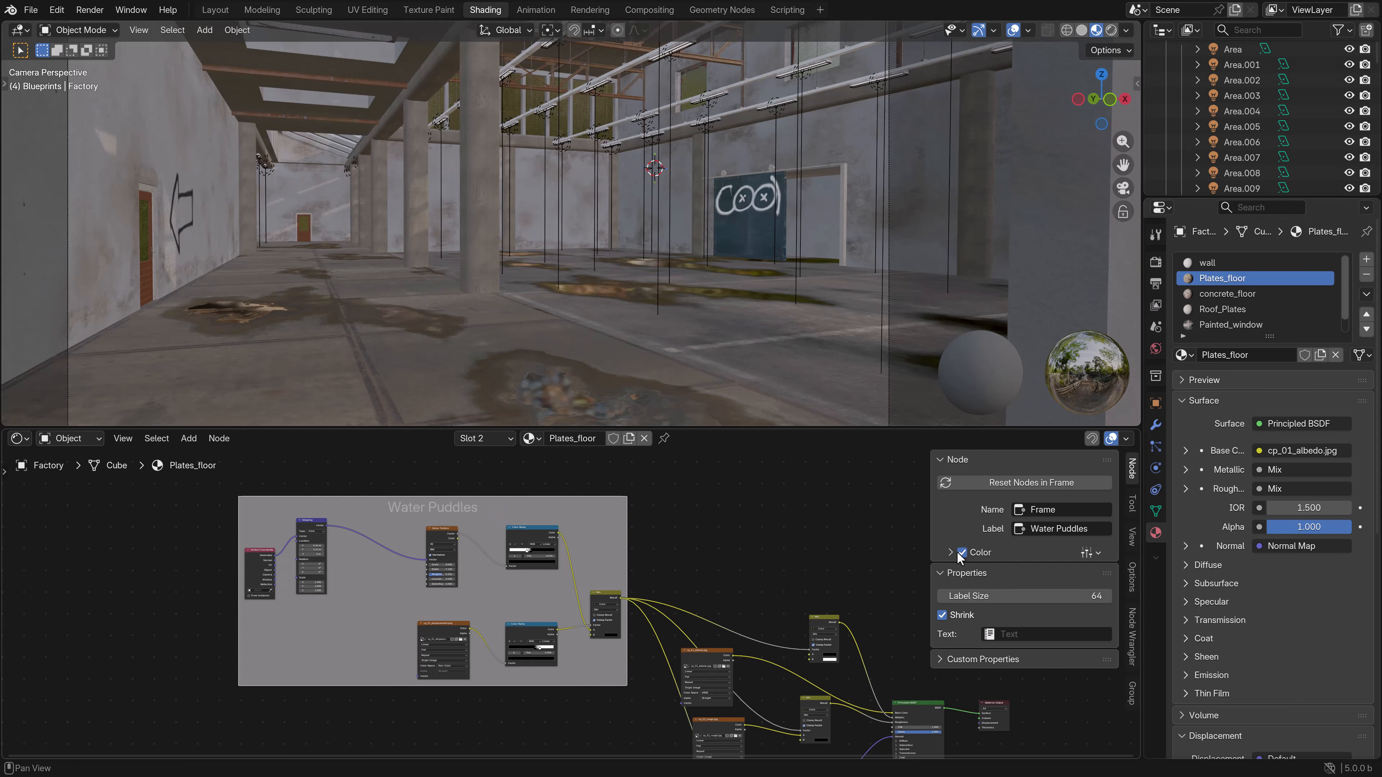
pyautogui.click(974, 552)
pyautogui.click(1008, 569)
pyautogui.moveTo(1015, 394); pyautogui.dragTo(1010, 386)
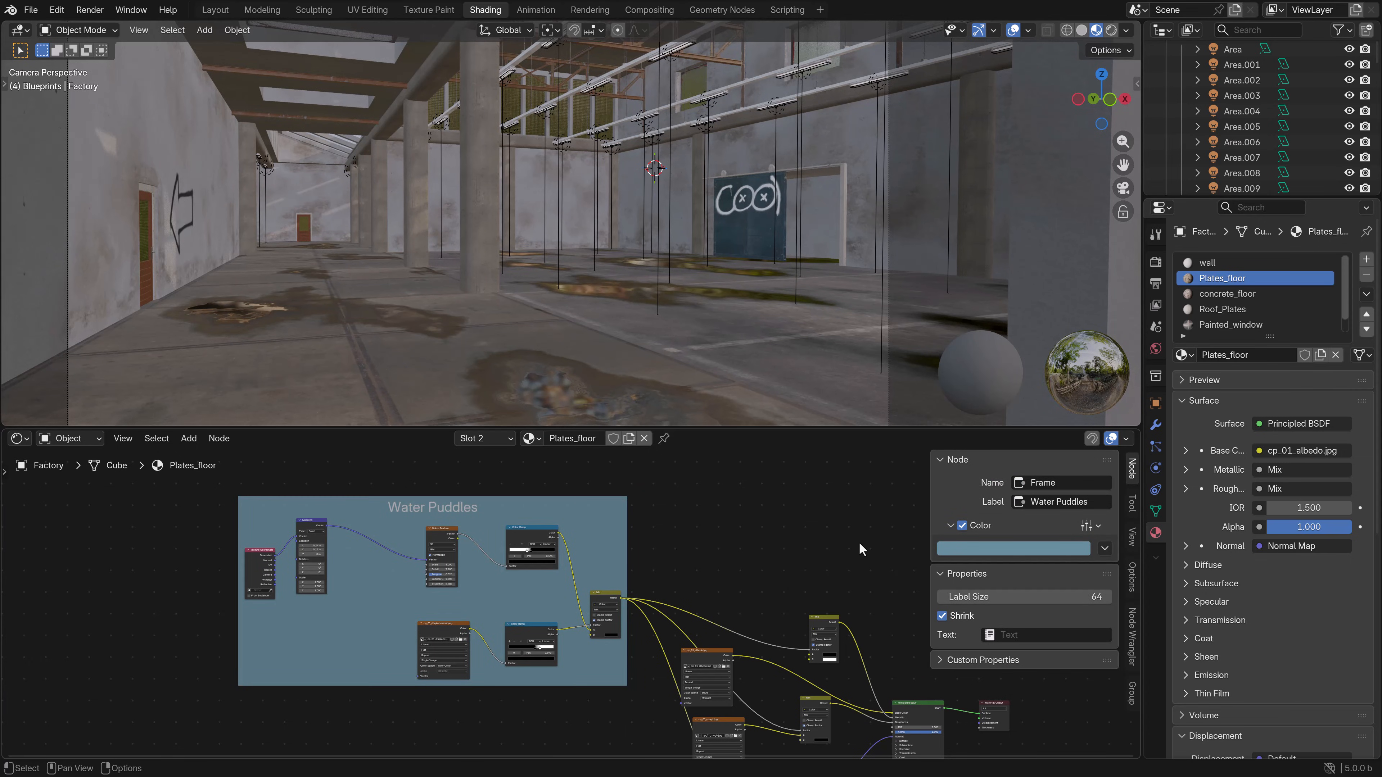
pyautogui.press('n')
# - Move the cp_01_albedo.jpg texture node above the other nodes and shift the metallic Mix node away from the Principled BSDF
pyautogui.moveTo(805, 602); pyautogui.dragTo(681, 517, button='middle')
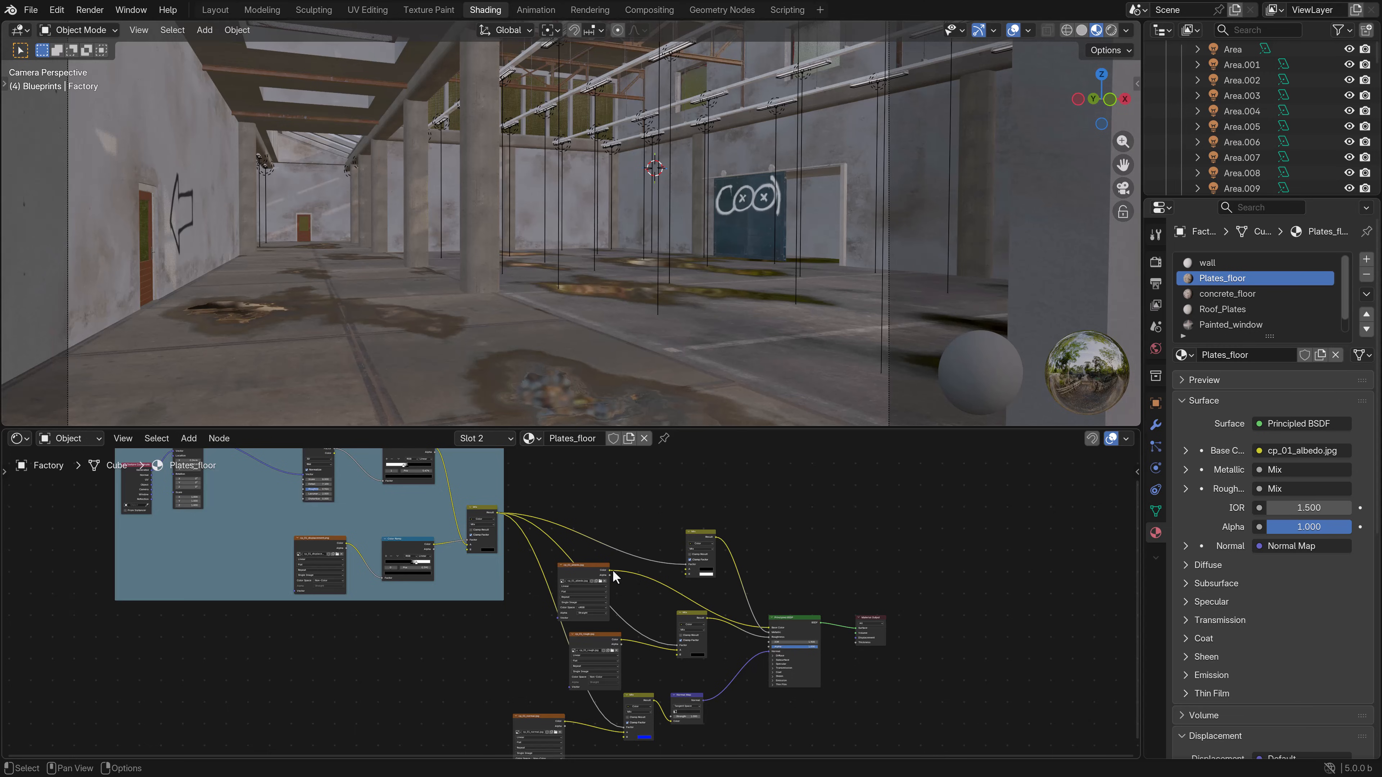
pyautogui.click(593, 577)
pyautogui.moveTo(596, 581); pyautogui.dragTo(704, 501)
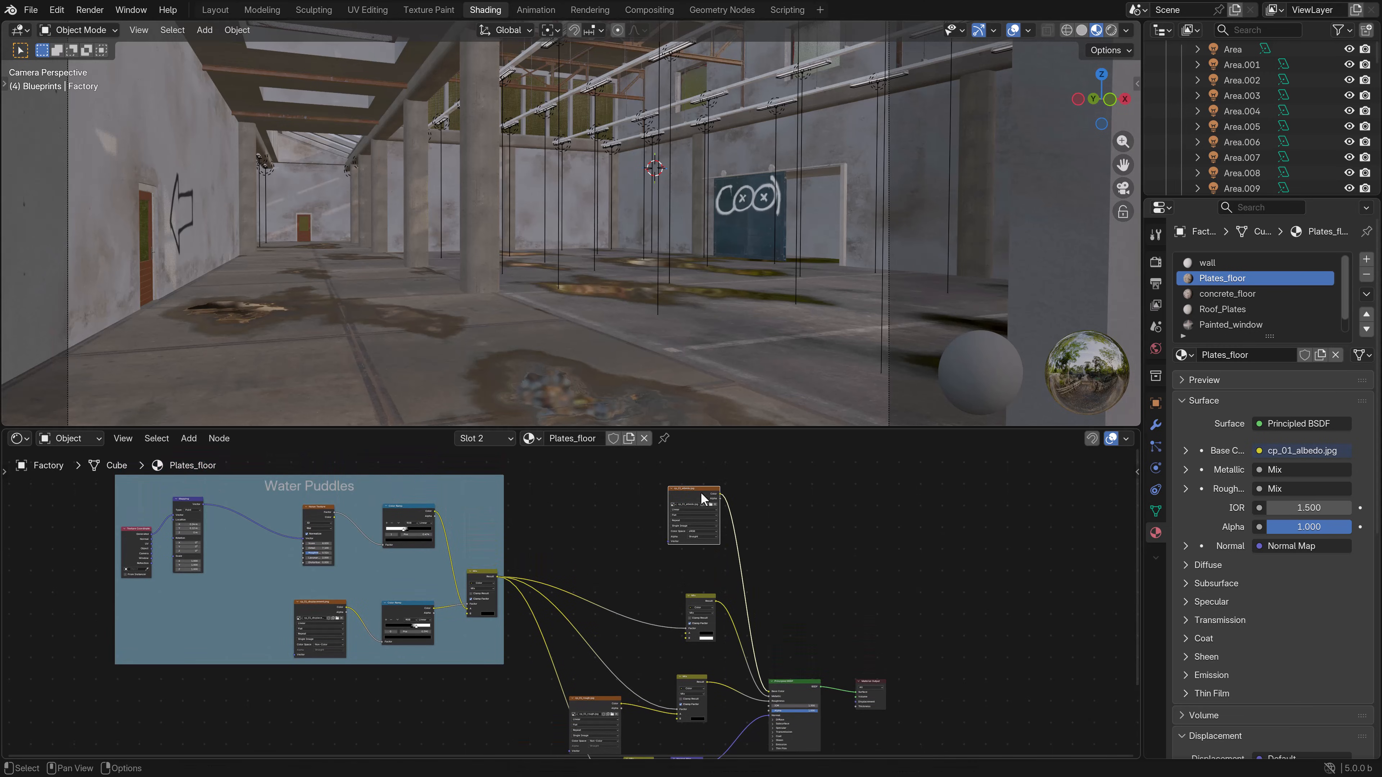
pyautogui.moveTo(708, 595); pyautogui.dragTo(654, 600)
# - Move the normal texture, its Mix node and the Normal Map node down and away from the Principled BSDF
pyautogui.moveTo(632, 727); pyautogui.dragTo(654, 577, button='middle')
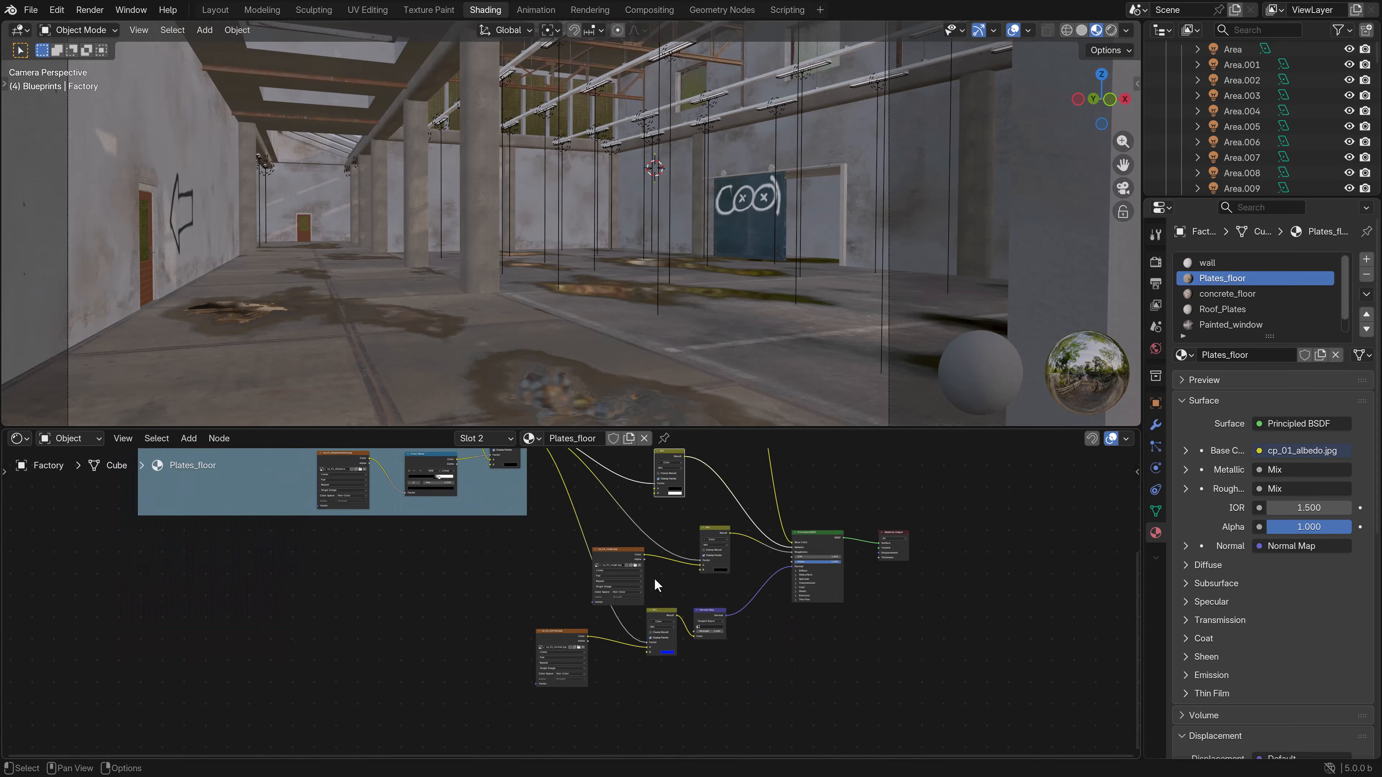
pyautogui.moveTo(585, 549); pyautogui.dragTo(578, 606, button='middle')
pyautogui.moveTo(557, 578); pyautogui.dragTo(441, 593)
pyautogui.moveTo(622, 656); pyautogui.dragTo(625, 585, button='middle')
pyautogui.moveTo(595, 633); pyautogui.dragTo(525, 684)
pyautogui.moveTo(686, 609); pyautogui.dragTo(603, 658)
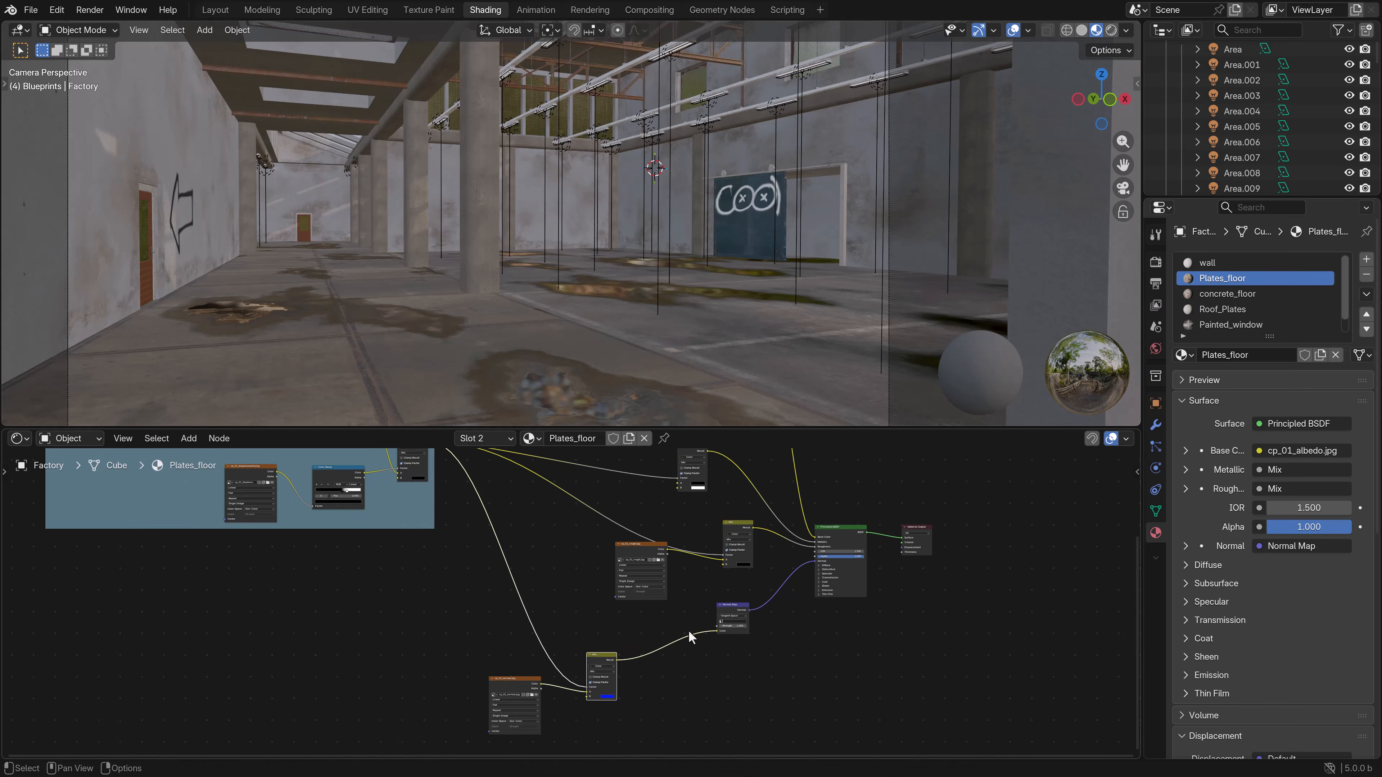
pyautogui.moveTo(737, 608); pyautogui.dragTo(664, 643)
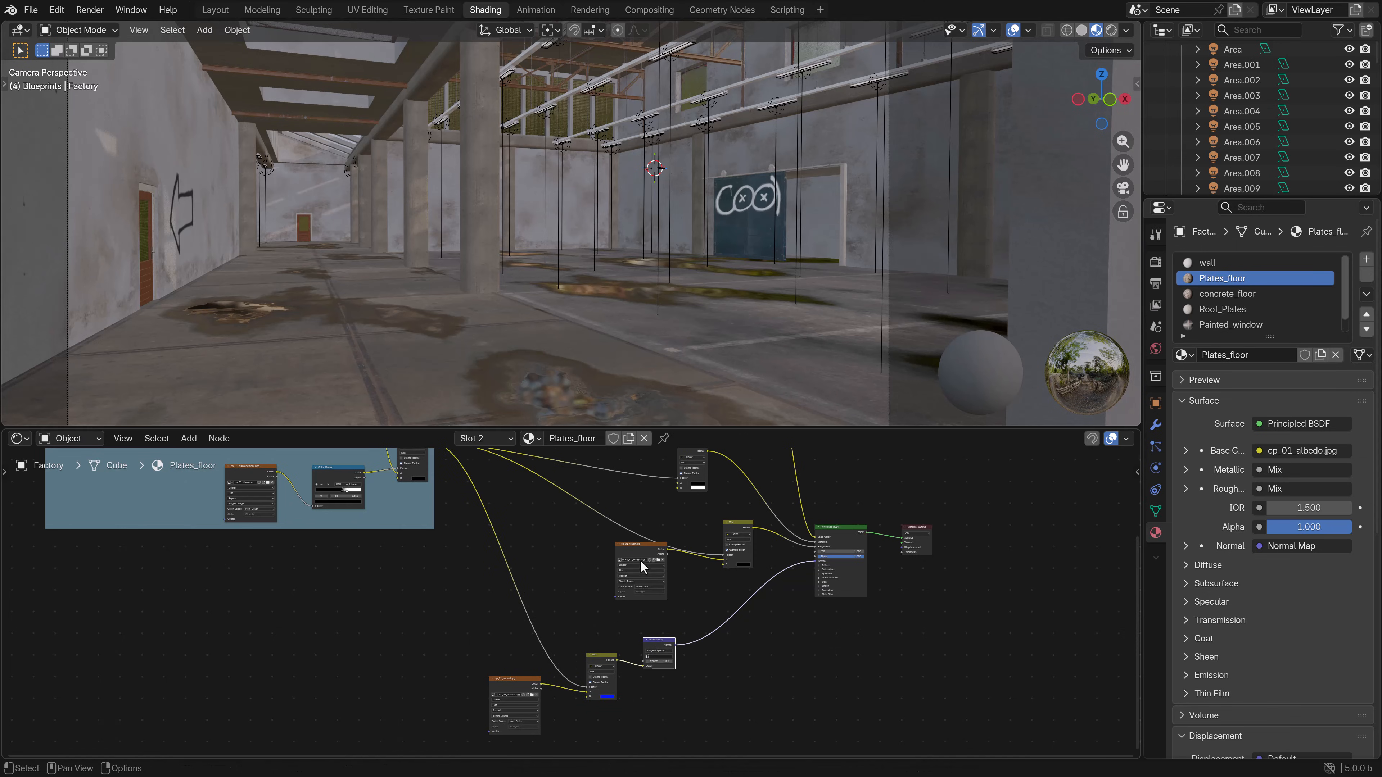
# - Shift the roughness texture and its Mix node away from the Principled BSDF, and align the metallic Mix node above them
pyautogui.click(660, 556)
pyautogui.press('g')
pyautogui.click(626, 565)
pyautogui.moveTo(741, 531); pyautogui.dragTo(669, 526)
pyautogui.moveTo(700, 498); pyautogui.dragTo(663, 617, button='middle')
pyautogui.moveTo(671, 566); pyautogui.dragTo(646, 576)
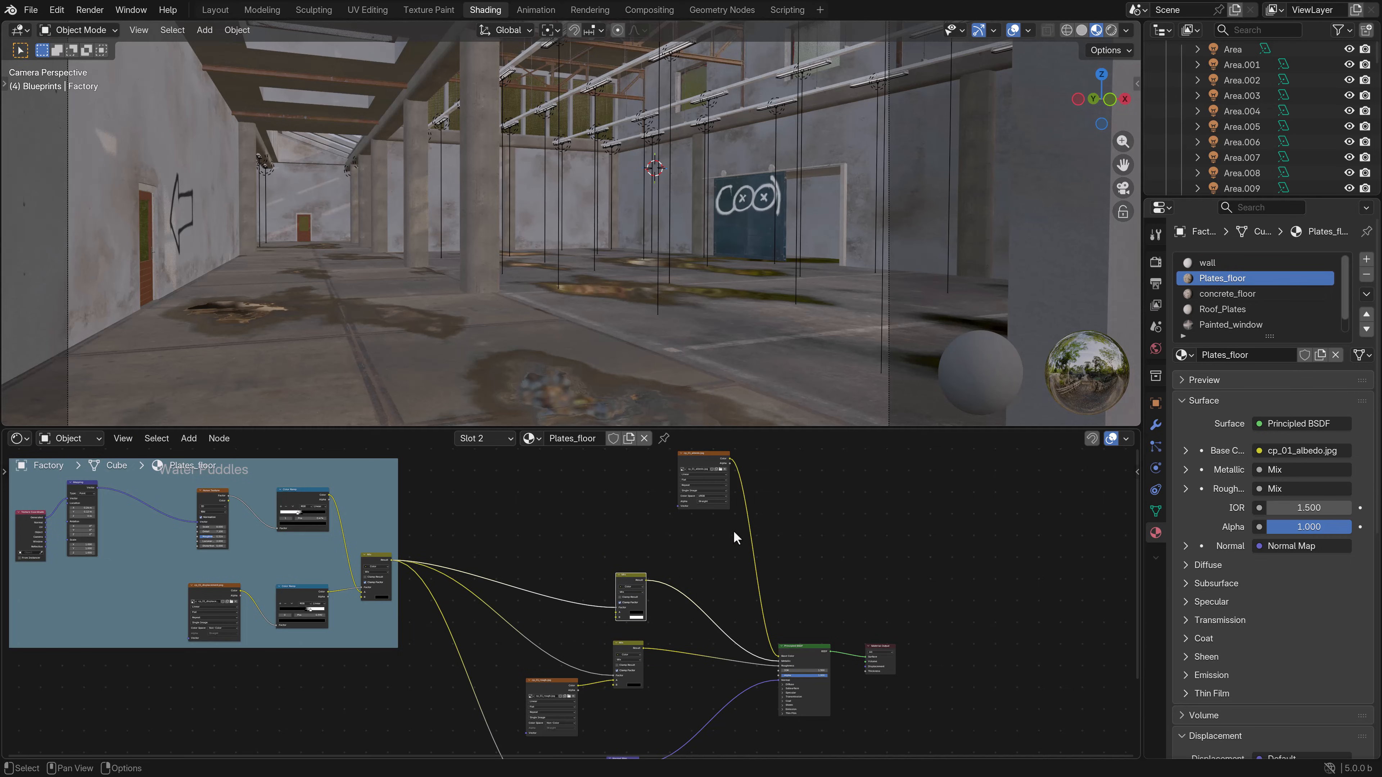
# - Move the Principled BSDF and Material Output nodes farther from the texture and Mix nodes to widen the gap
pyautogui.scroll(-2, 709, 456)
pyautogui.moveTo(709, 457); pyautogui.dragTo(712, 528, button='middle')
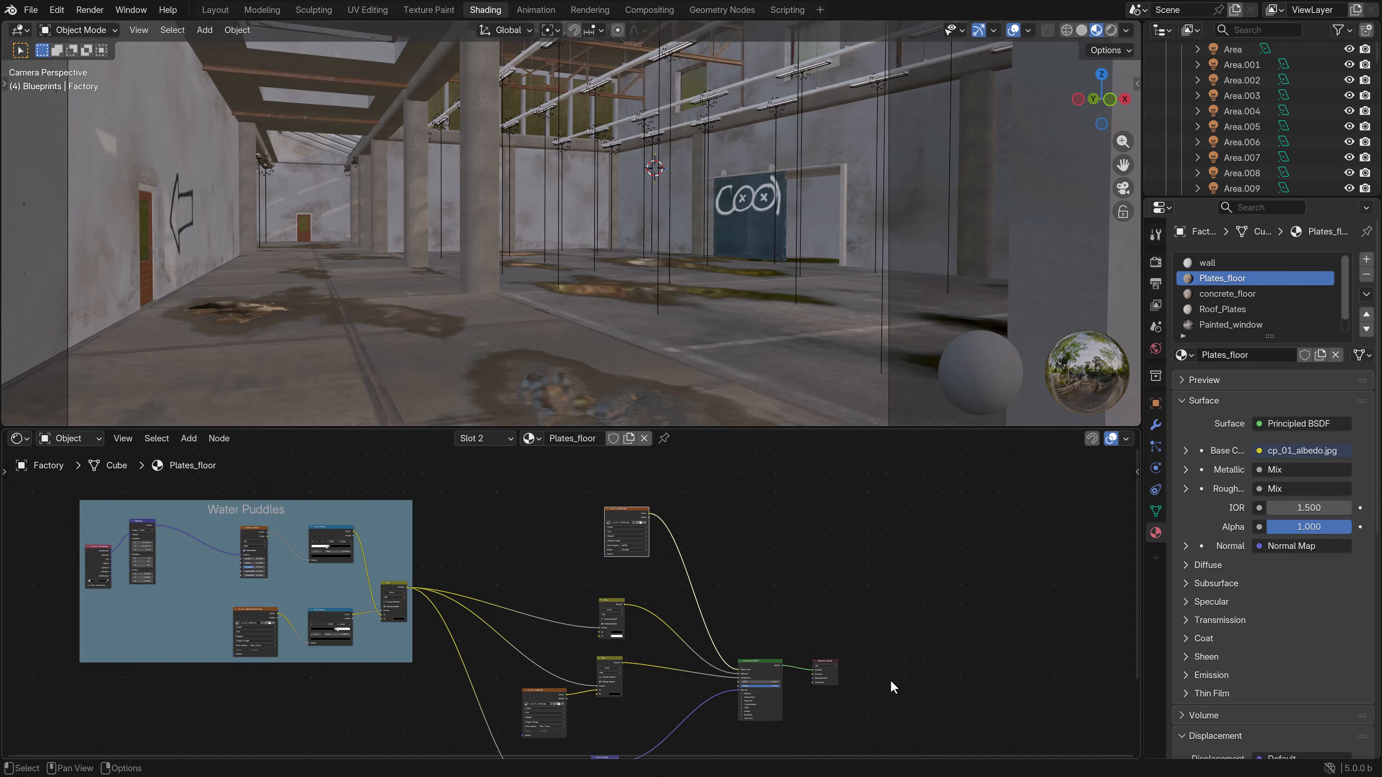
pyautogui.press('b')
pyautogui.moveTo(907, 717); pyautogui.dragTo(756, 642)
pyautogui.press('g')
pyautogui.click(826, 642)
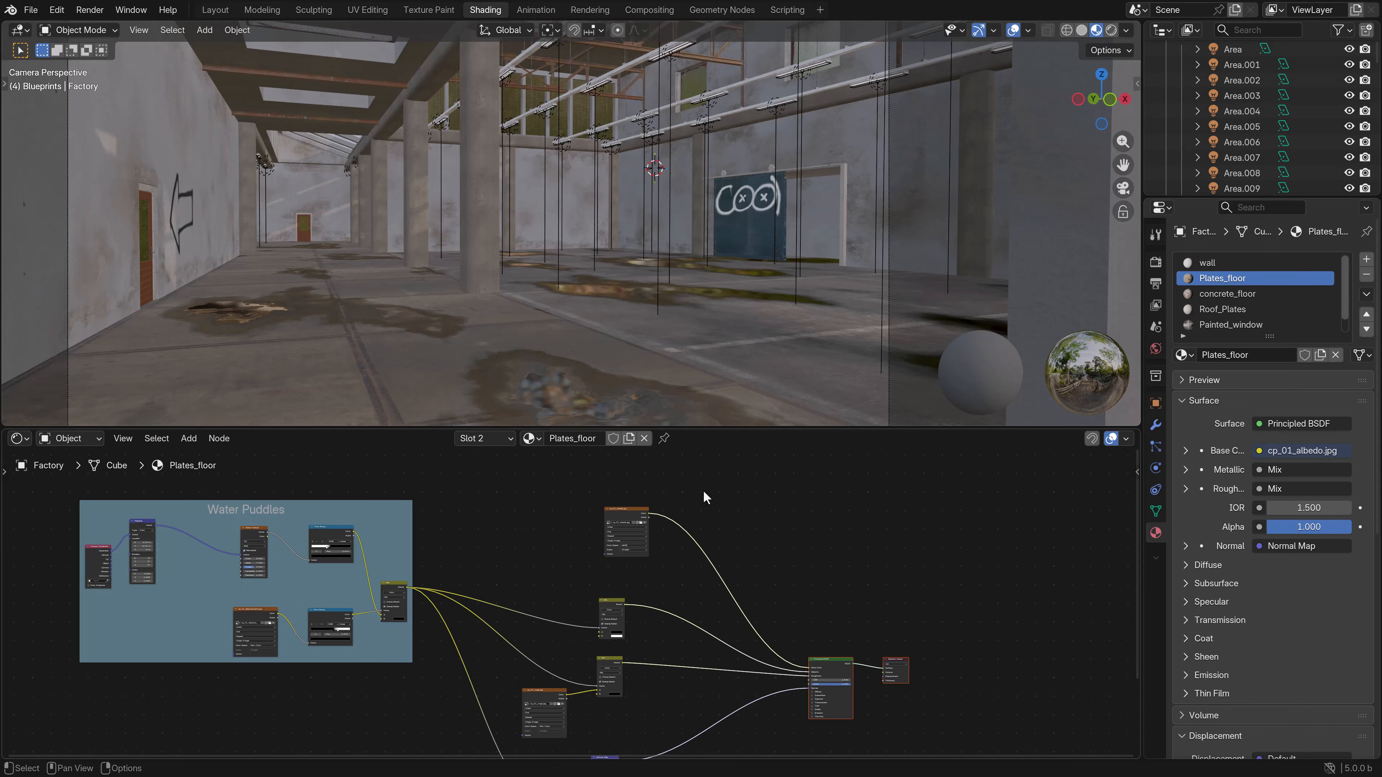
# - Add a vertex-domain color attribute named "Dust" to the Factory mesh, with Color data type and black colour
pyautogui.moveTo(704, 492); pyautogui.dragTo(659, 535, button='middle')
pyautogui.click(1154, 511)
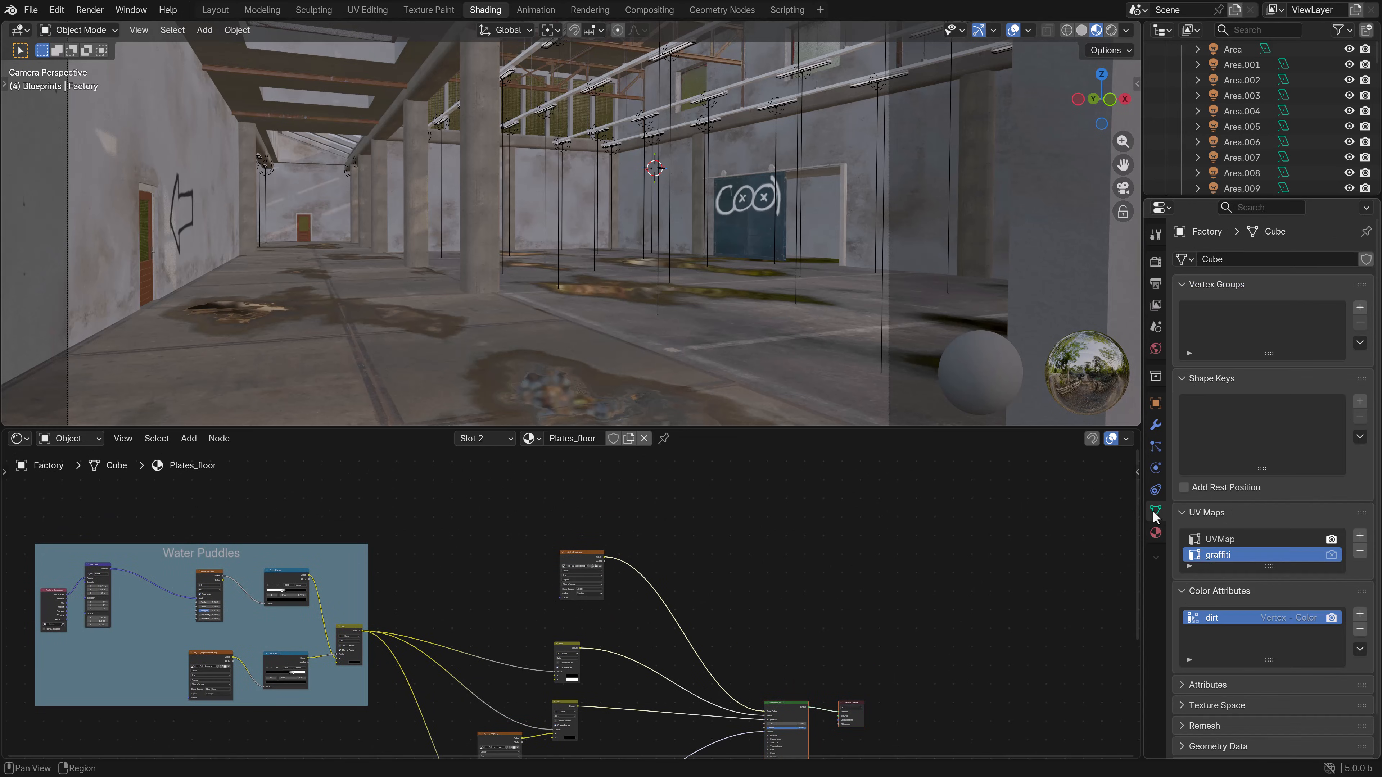
pyautogui.click(1360, 614)
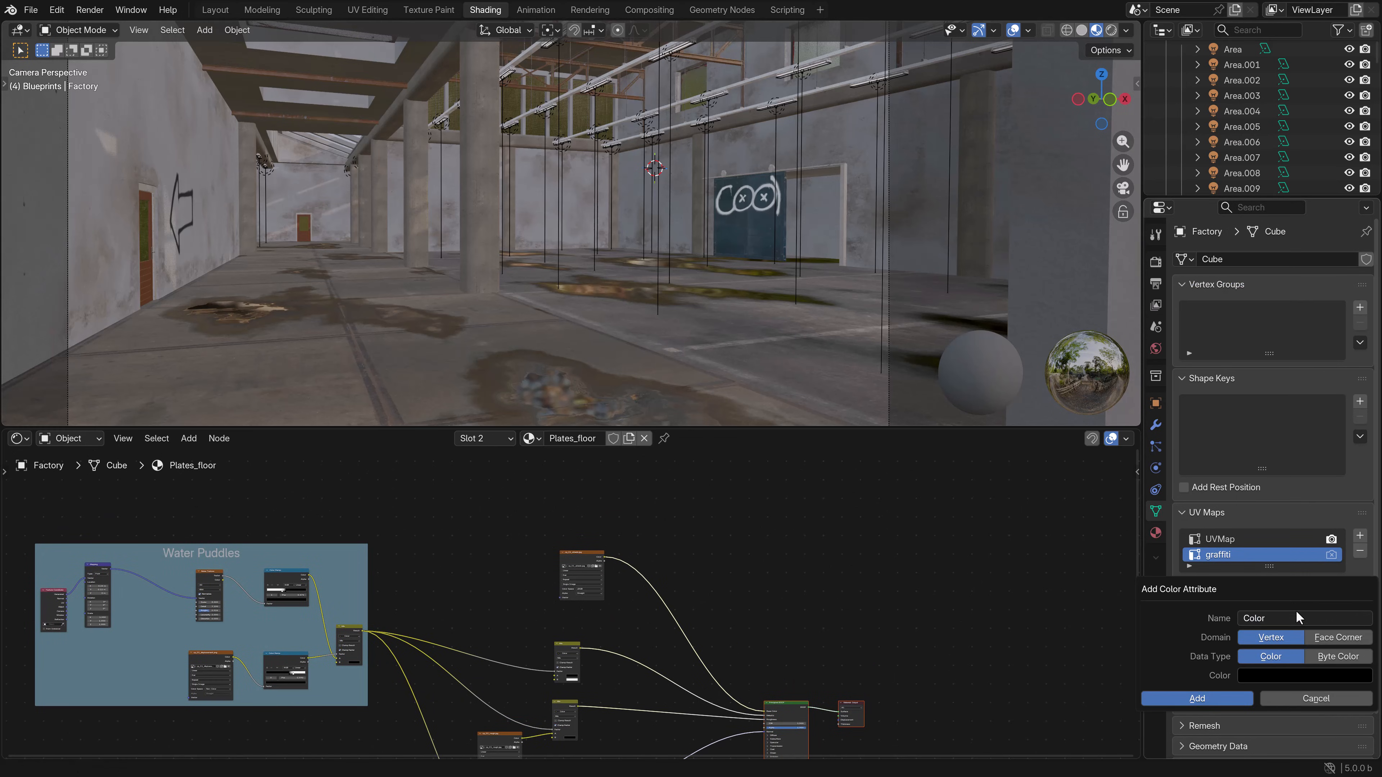
pyautogui.click(1271, 619)
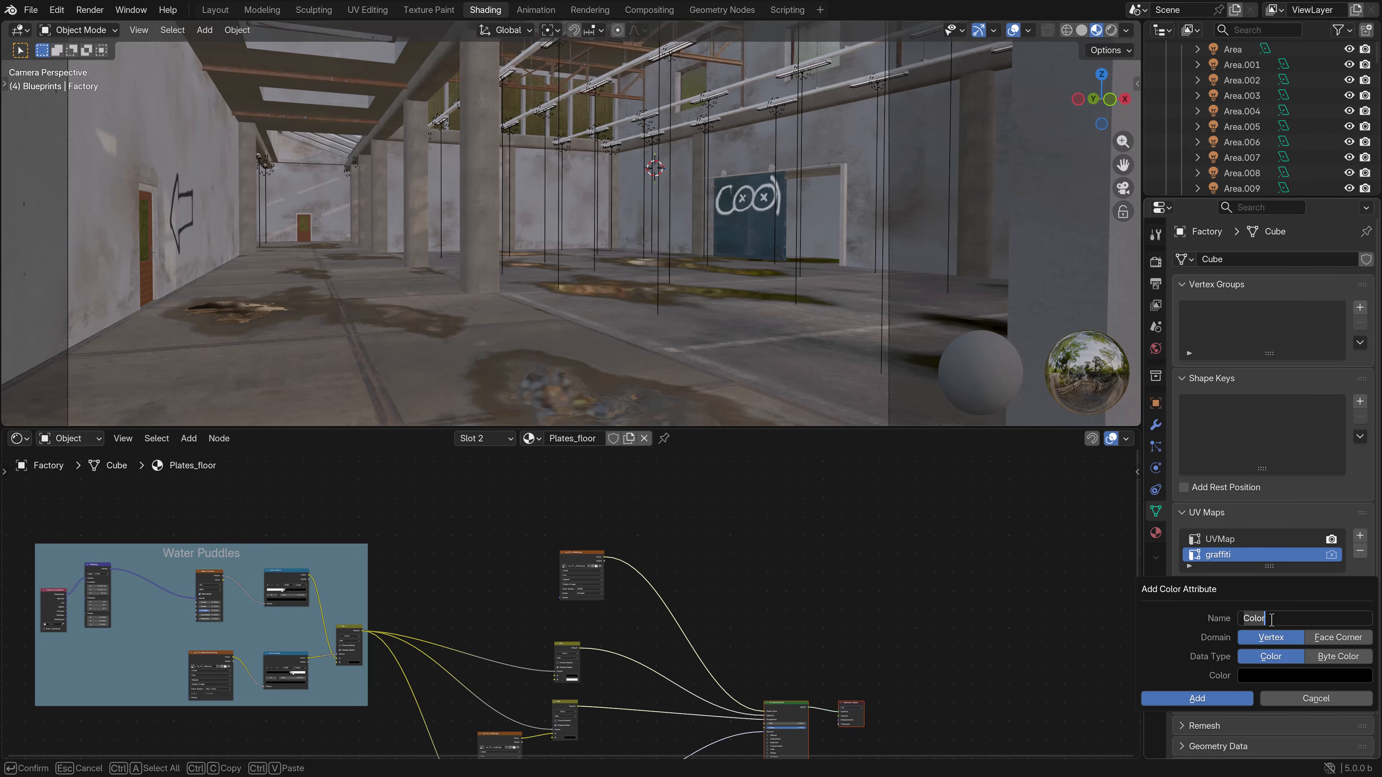
pyautogui.write('Dust')
pyautogui.press('Return')
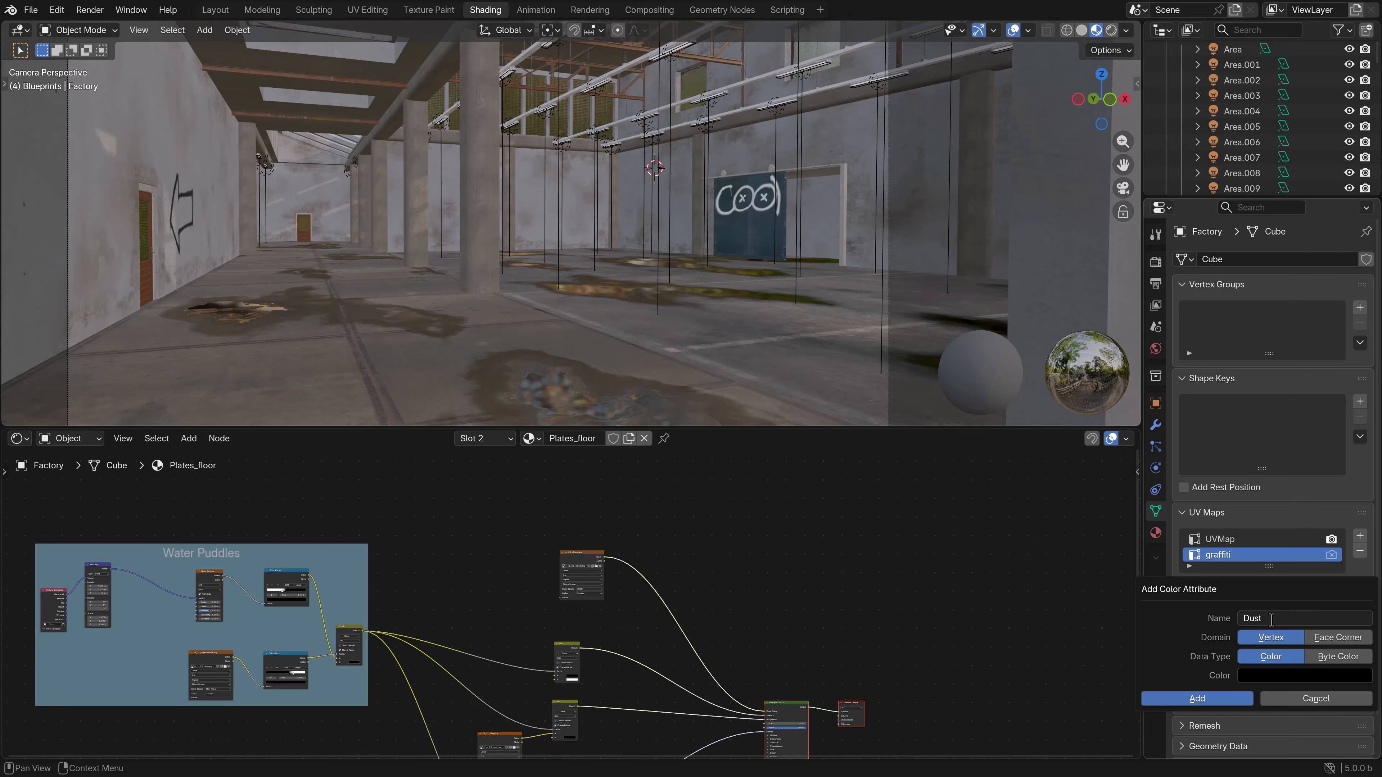
pyautogui.click(1203, 701)
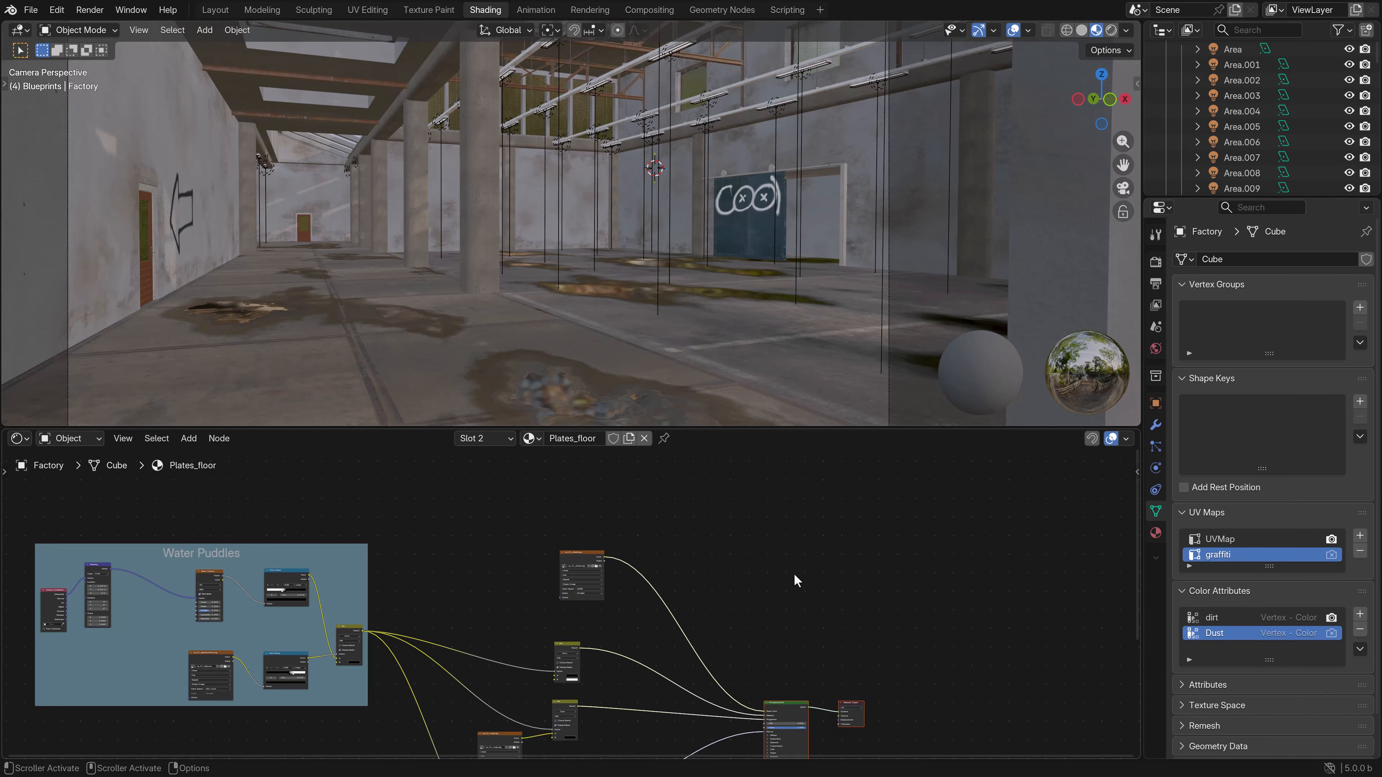
# - Add a Color Attribute node above the albedo texture and assign it the Dust attribute
pyautogui.click(188, 438)
pyautogui.moveTo(201, 455)
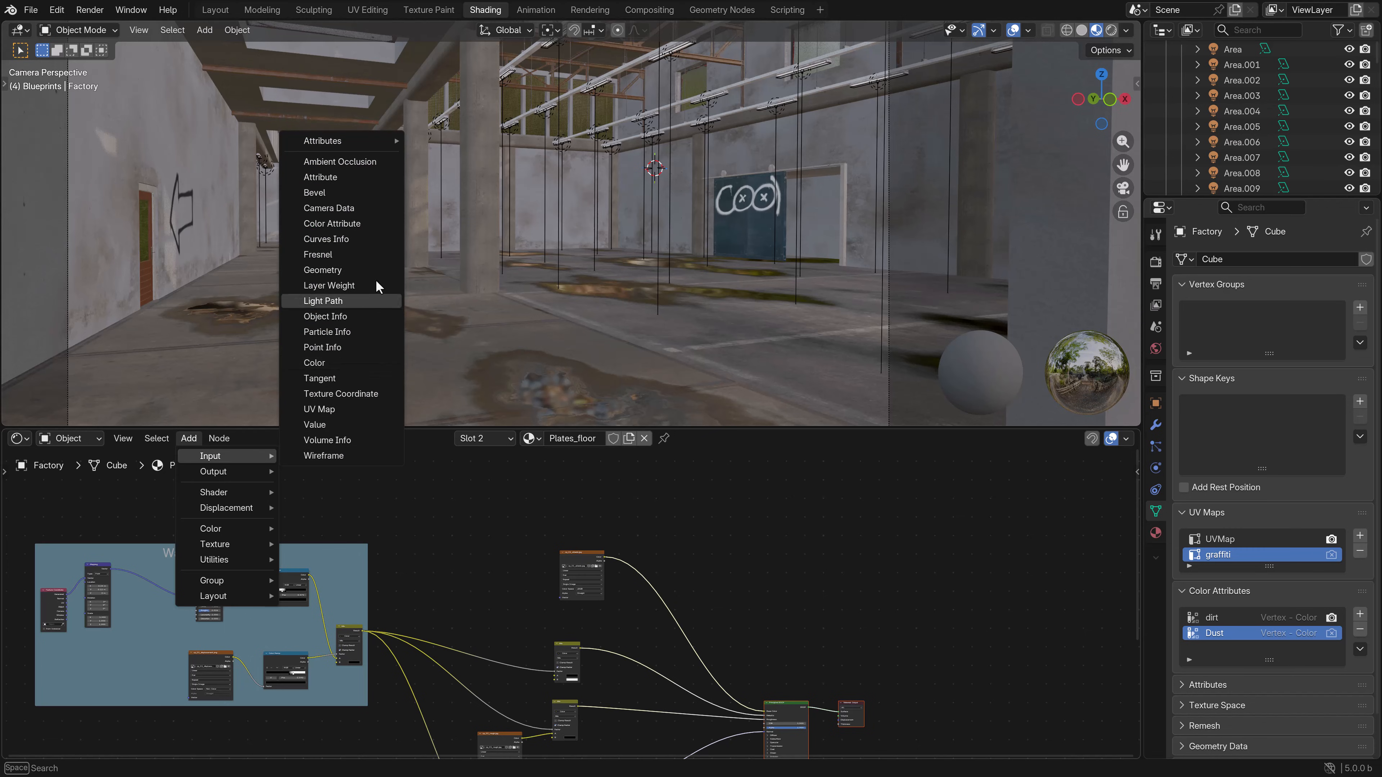
pyautogui.click(349, 224)
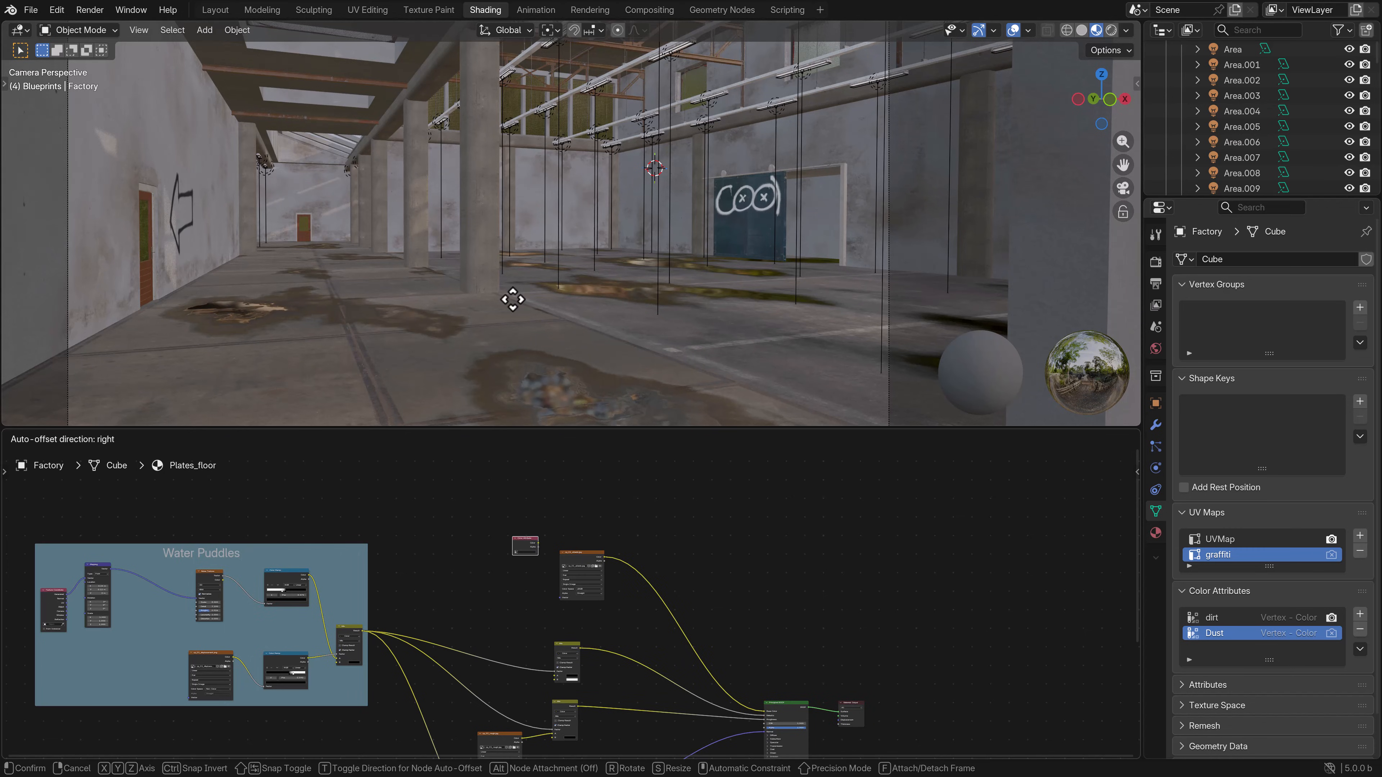
pyautogui.click(476, 462)
pyautogui.press('g')
pyautogui.click(509, 477)
pyautogui.scroll(4, 525, 521)
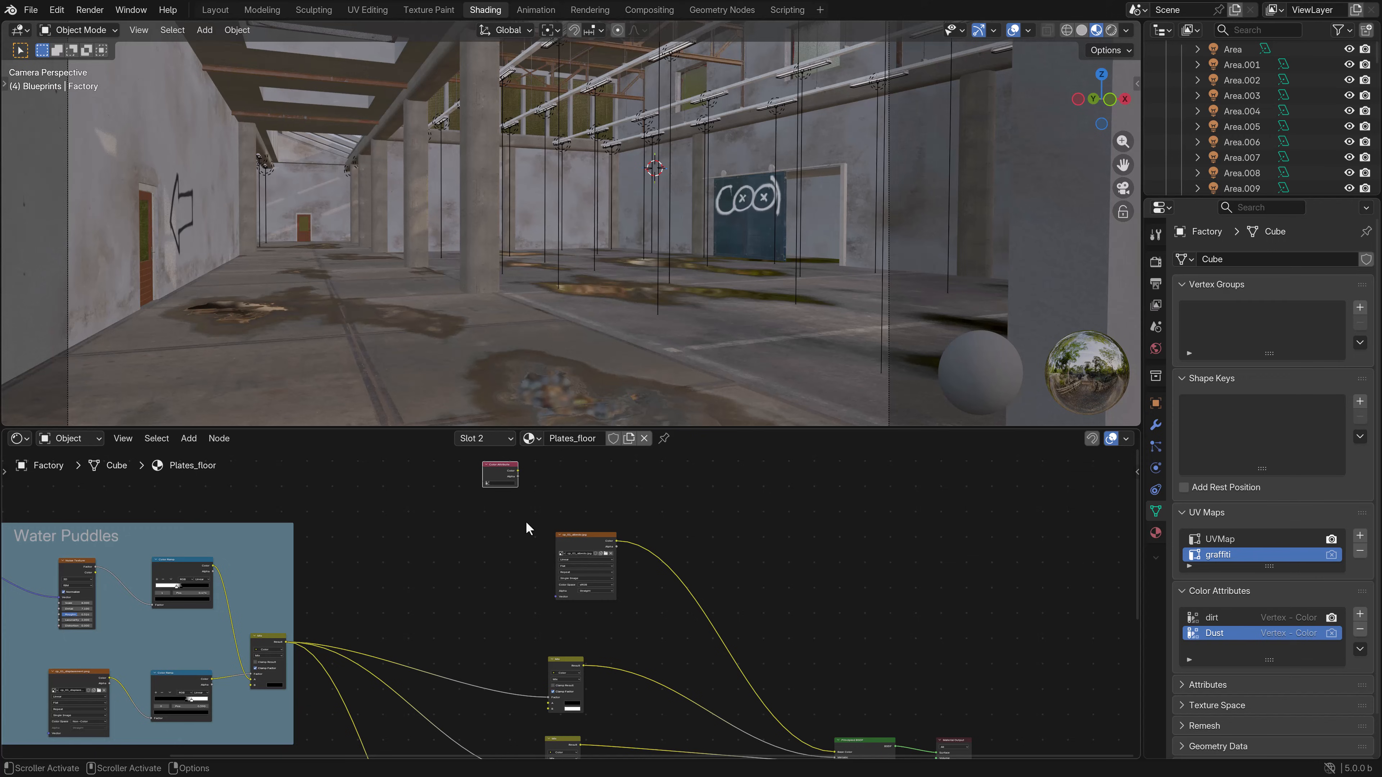
pyautogui.click(501, 483)
pyautogui.click(504, 498)
pyautogui.scroll(7, 509, 500)
pyautogui.moveTo(509, 500); pyautogui.dragTo(530, 649, button='middle')
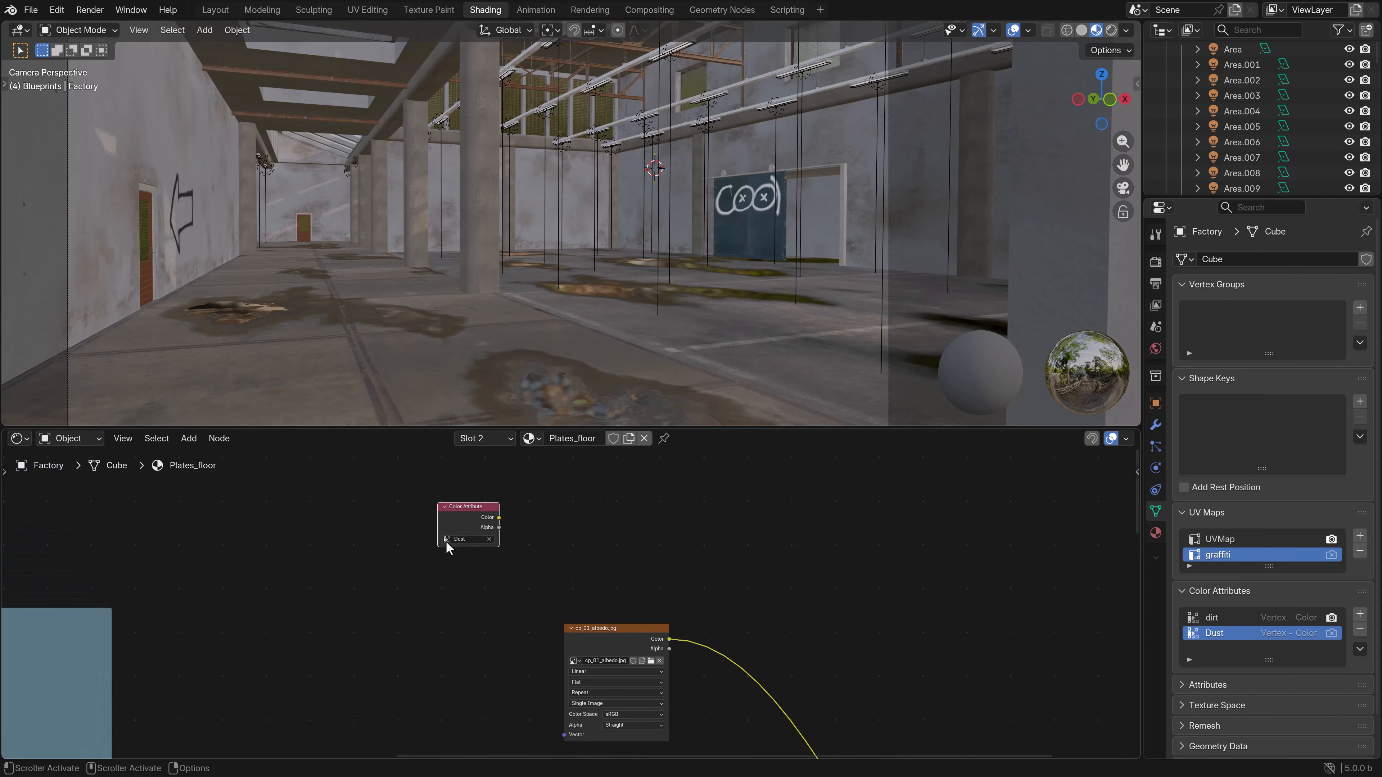
# - Move the cp_01_albedo.jpg texture node slightly lower and place a duplicate of it directly above, beside the Color Attribute node
pyautogui.scroll(-1, 681, 630)
pyautogui.click(614, 629)
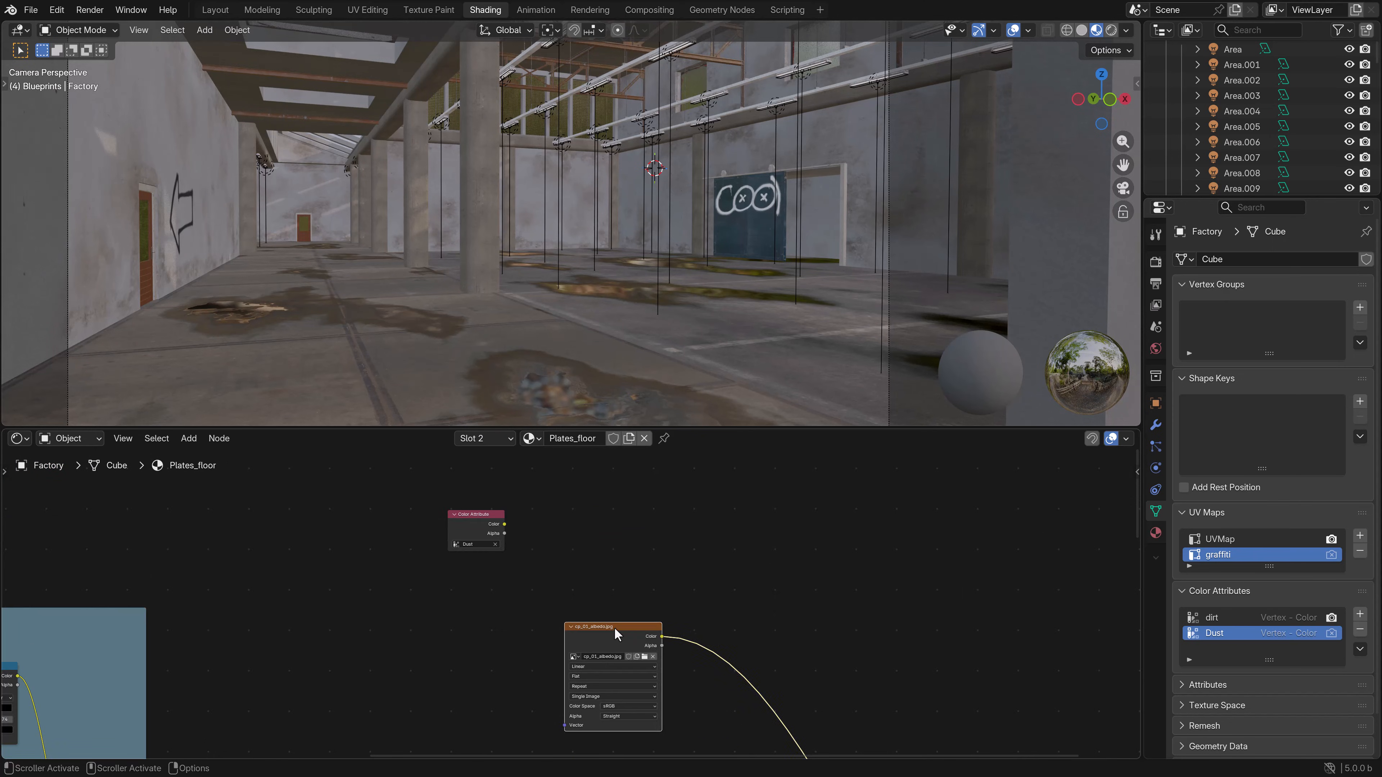
pyautogui.scroll(-3, 615, 630)
pyautogui.moveTo(694, 646); pyautogui.dragTo(649, 639, button='middle')
pyautogui.press('g')
pyautogui.click(642, 669)
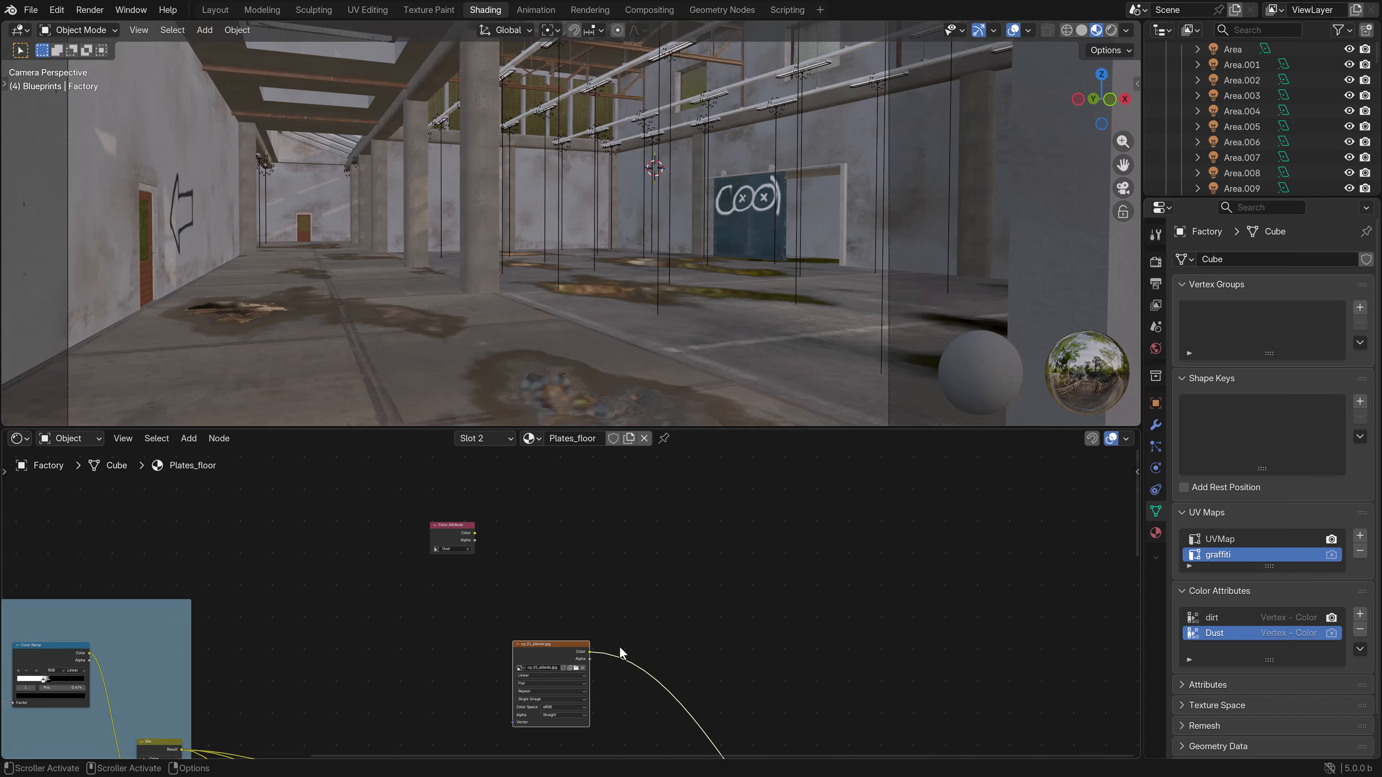
pyautogui.scroll(-1, 622, 652)
pyautogui.hotkey('shift', 'd')
pyautogui.click(611, 588)
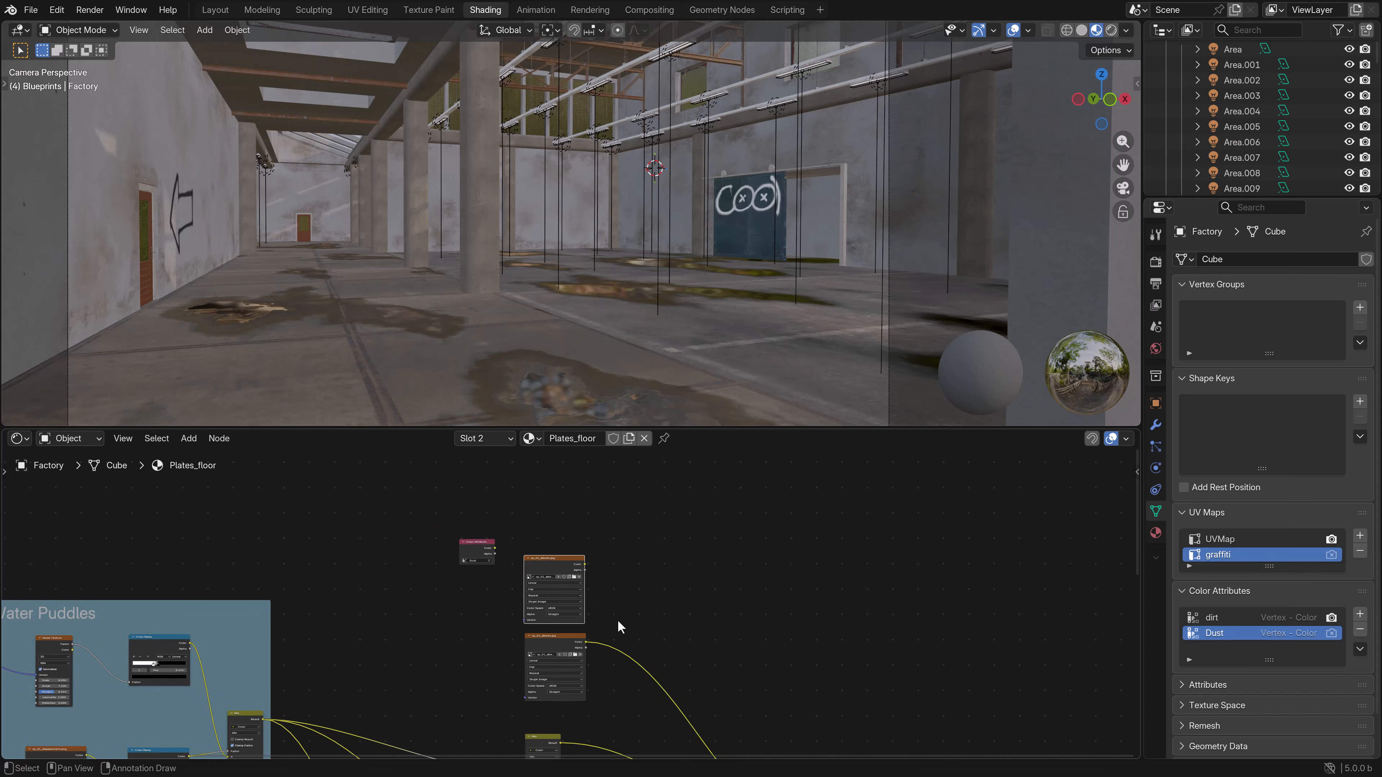
# - Load dusty_floor_albedo_4096.jpg from the dusty_floor folder into the duplicated texture node
pyautogui.click(574, 576)
pyautogui.click(586, 440)
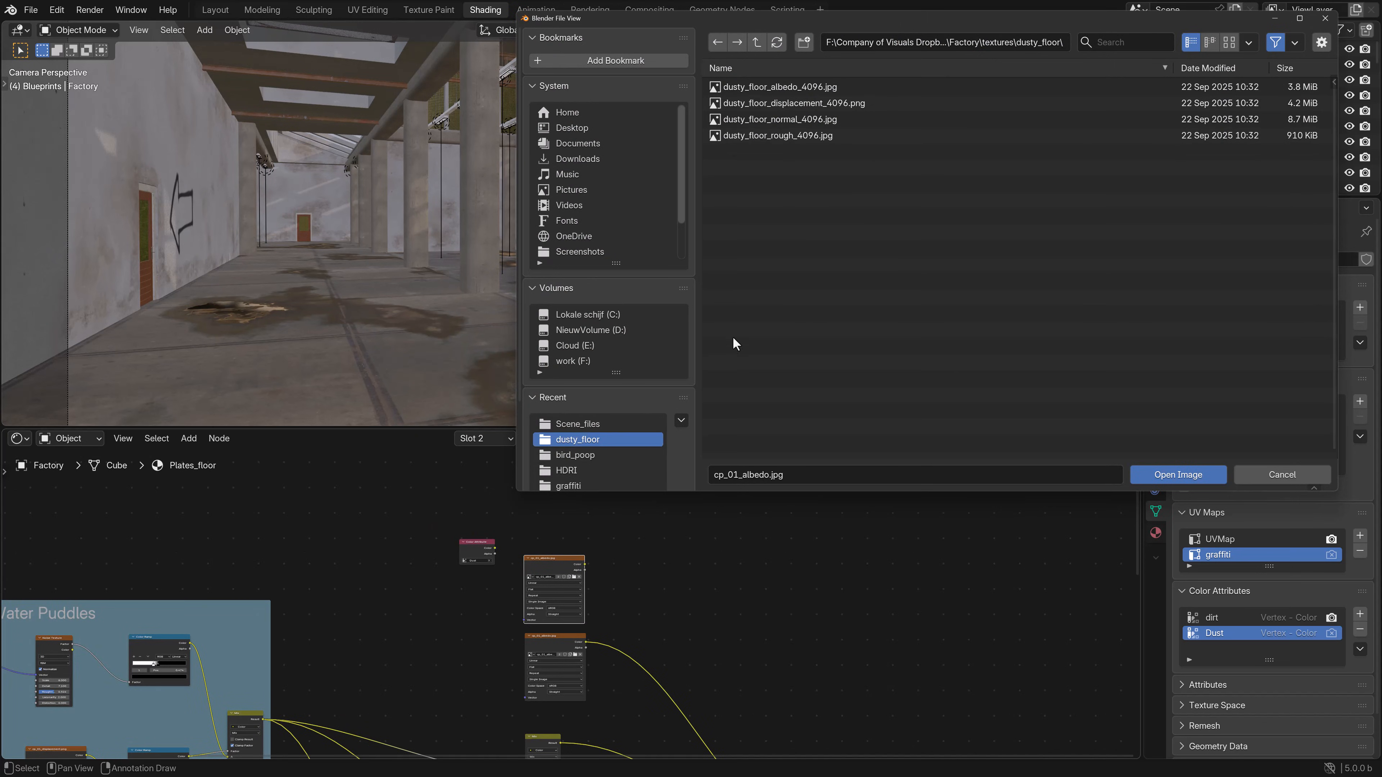
pyautogui.click(1230, 43)
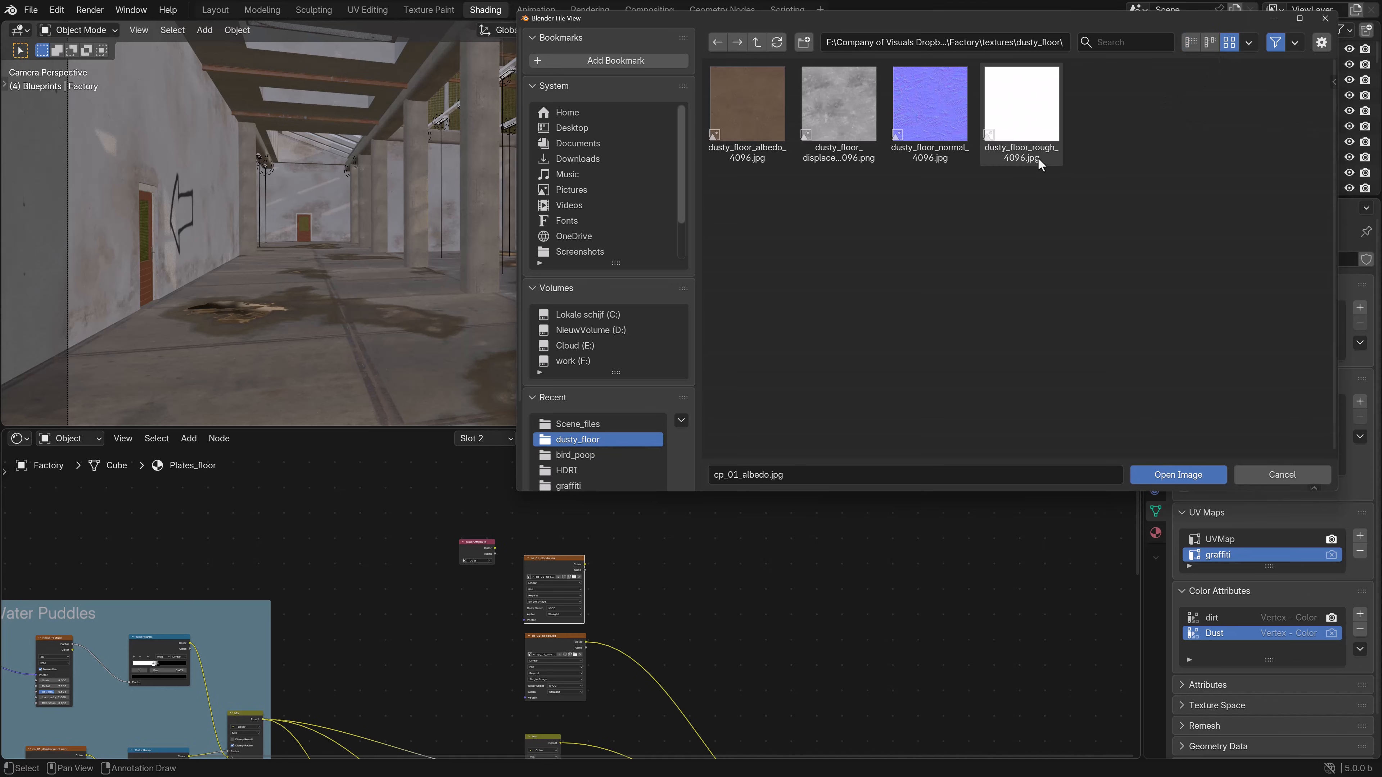
pyautogui.click(738, 125)
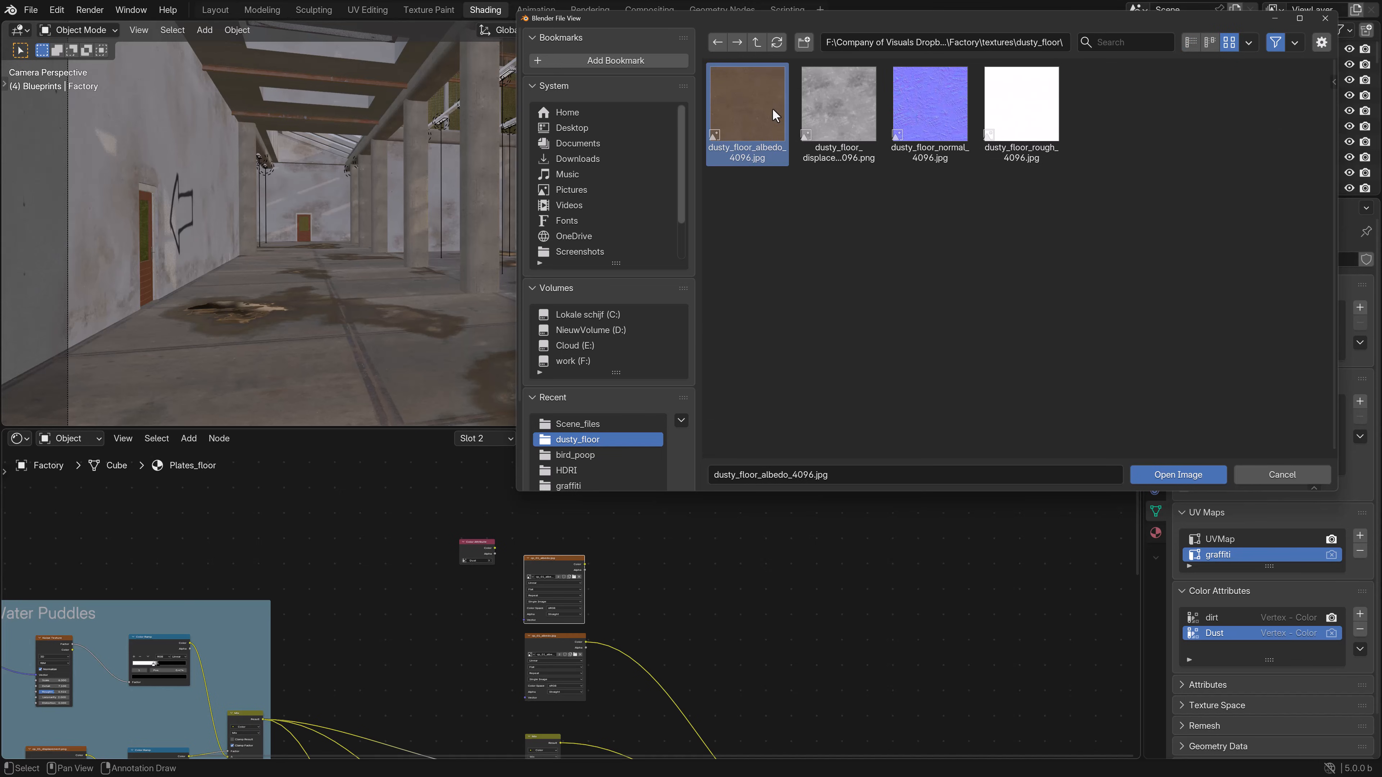
pyautogui.click(1162, 473)
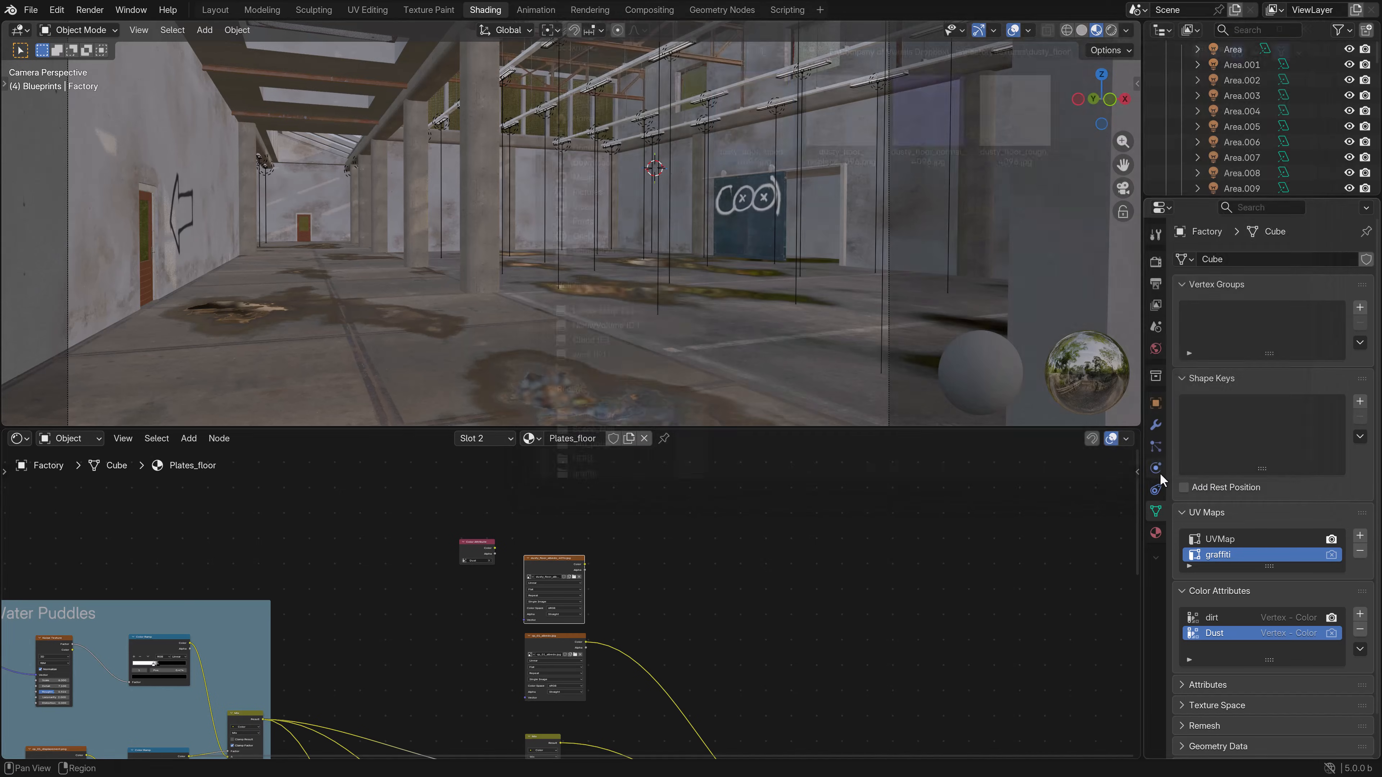
pyautogui.scroll(1, 629, 570)
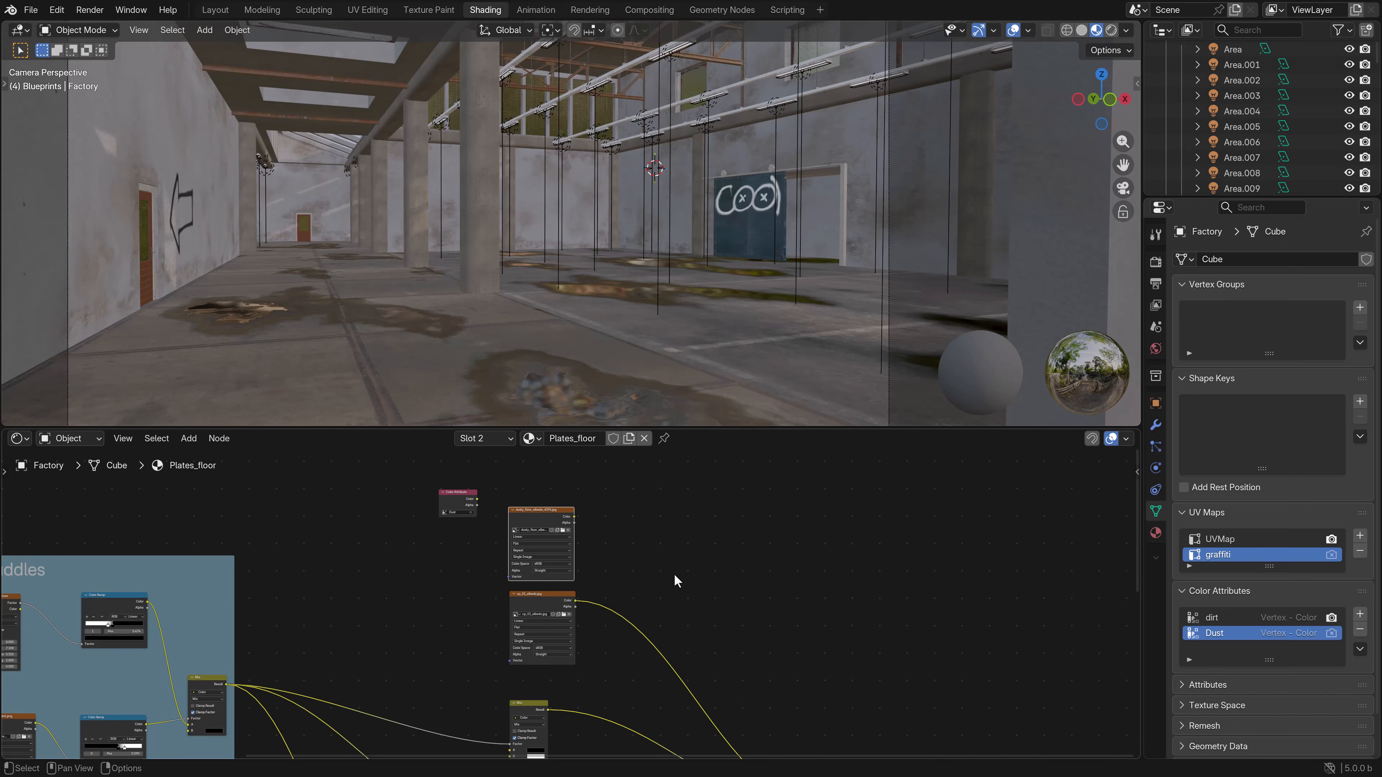
# - Insert a Mix Color node after the cp_01 albedo, with the dusty albedo color feeding B and the Dust attribute color feeding Factor
pyautogui.scroll(1, 675, 576)
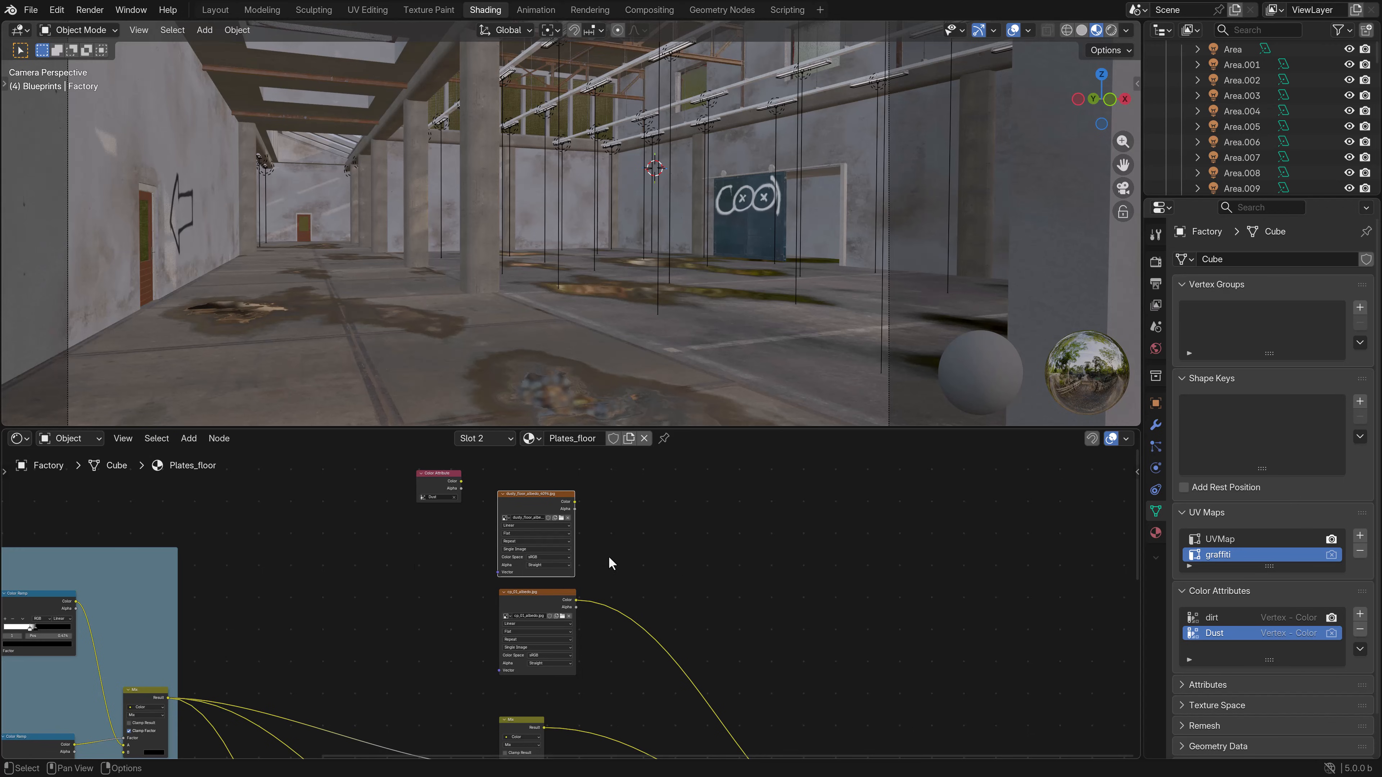
pyautogui.click(188, 439)
pyautogui.moveTo(217, 529)
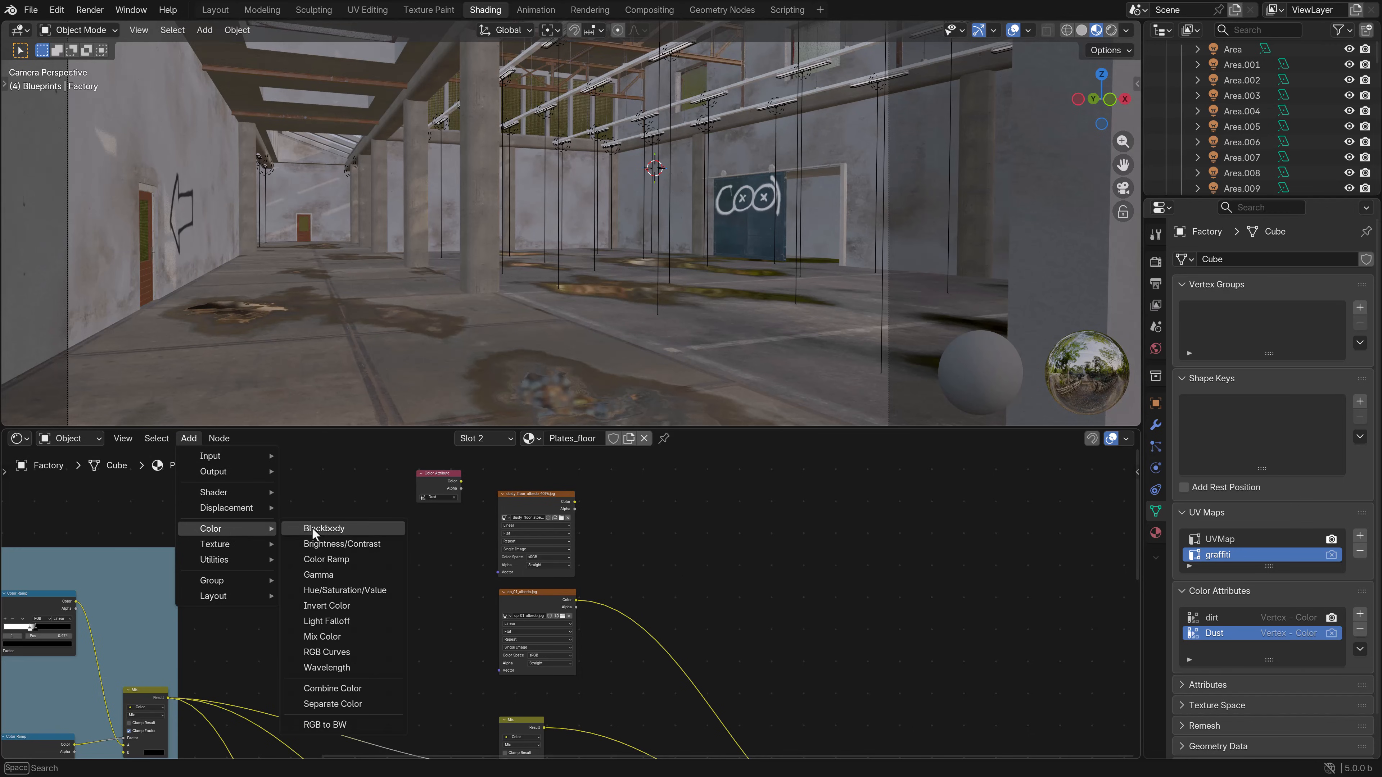
pyautogui.click(327, 639)
pyautogui.click(682, 585)
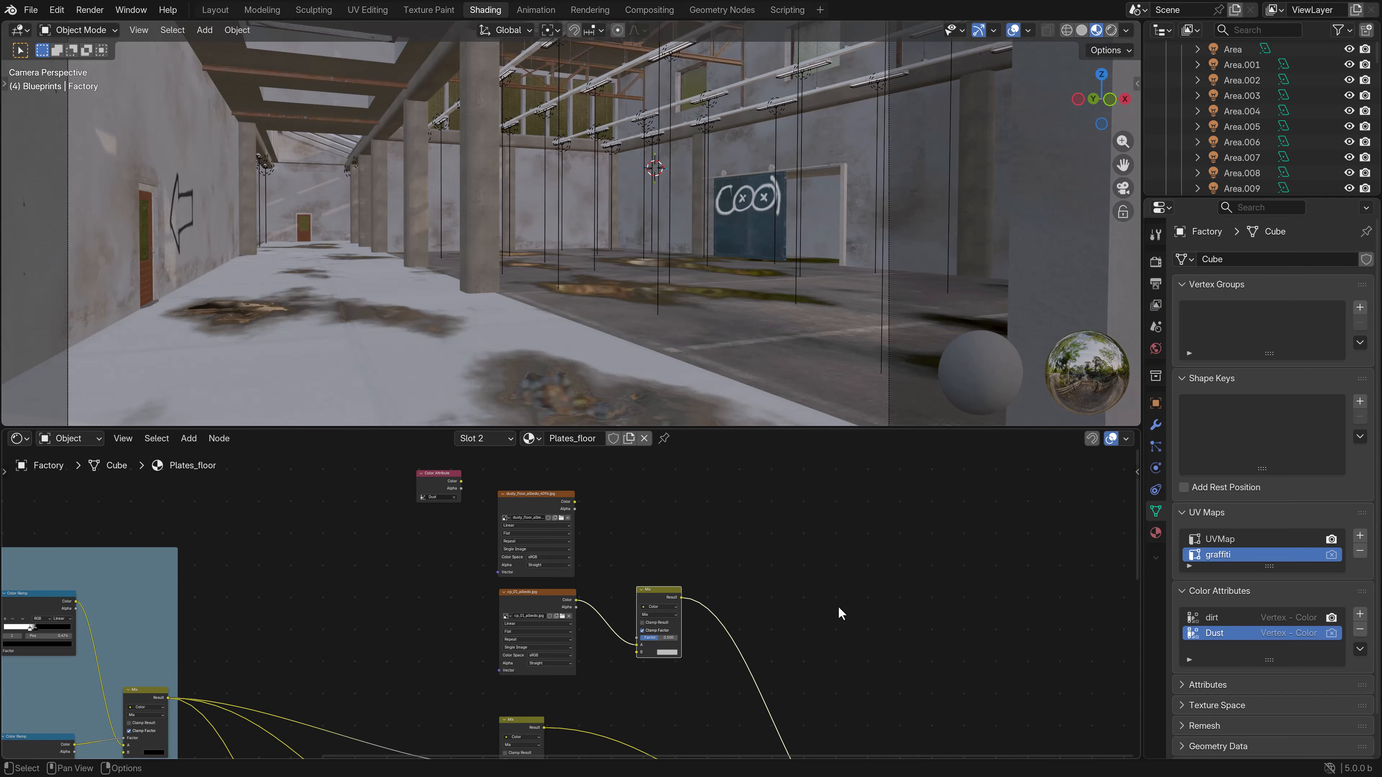
pyautogui.moveTo(574, 502); pyautogui.dragTo(637, 653)
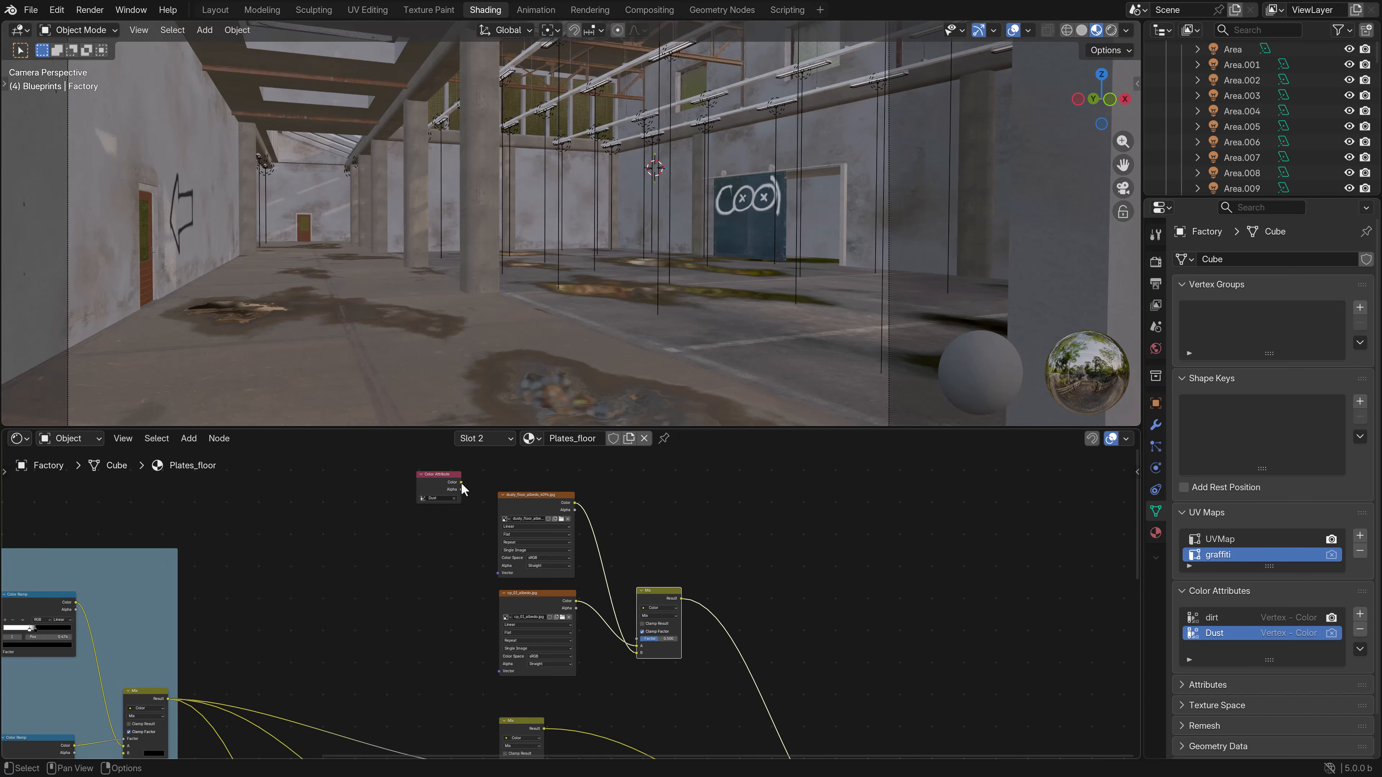
pyautogui.moveTo(461, 482); pyautogui.dragTo(638, 640)
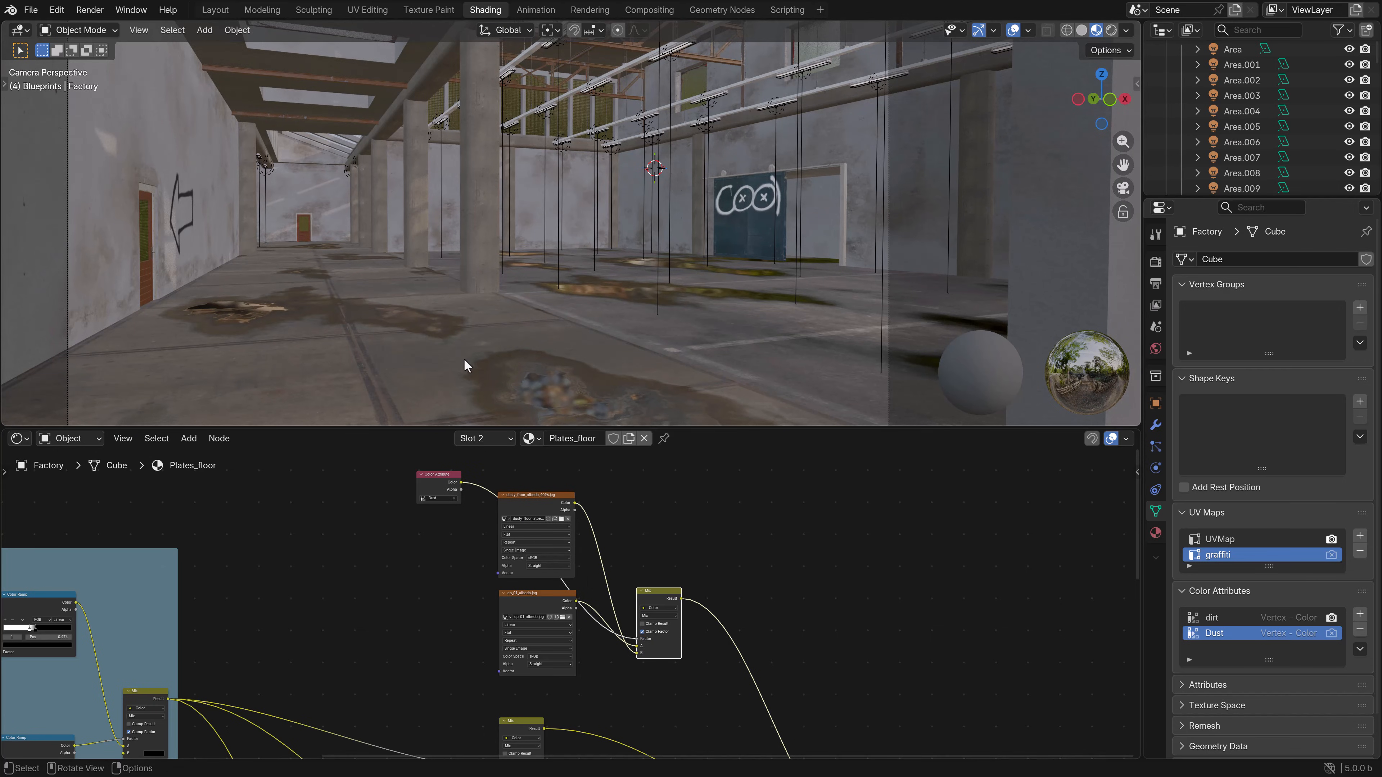
# - Switch the Factory mesh to Vertex Paint mode for work on the floor around the nearest concrete column
pyautogui.moveTo(407, 374); pyautogui.dragTo(456, 310, button='middle')
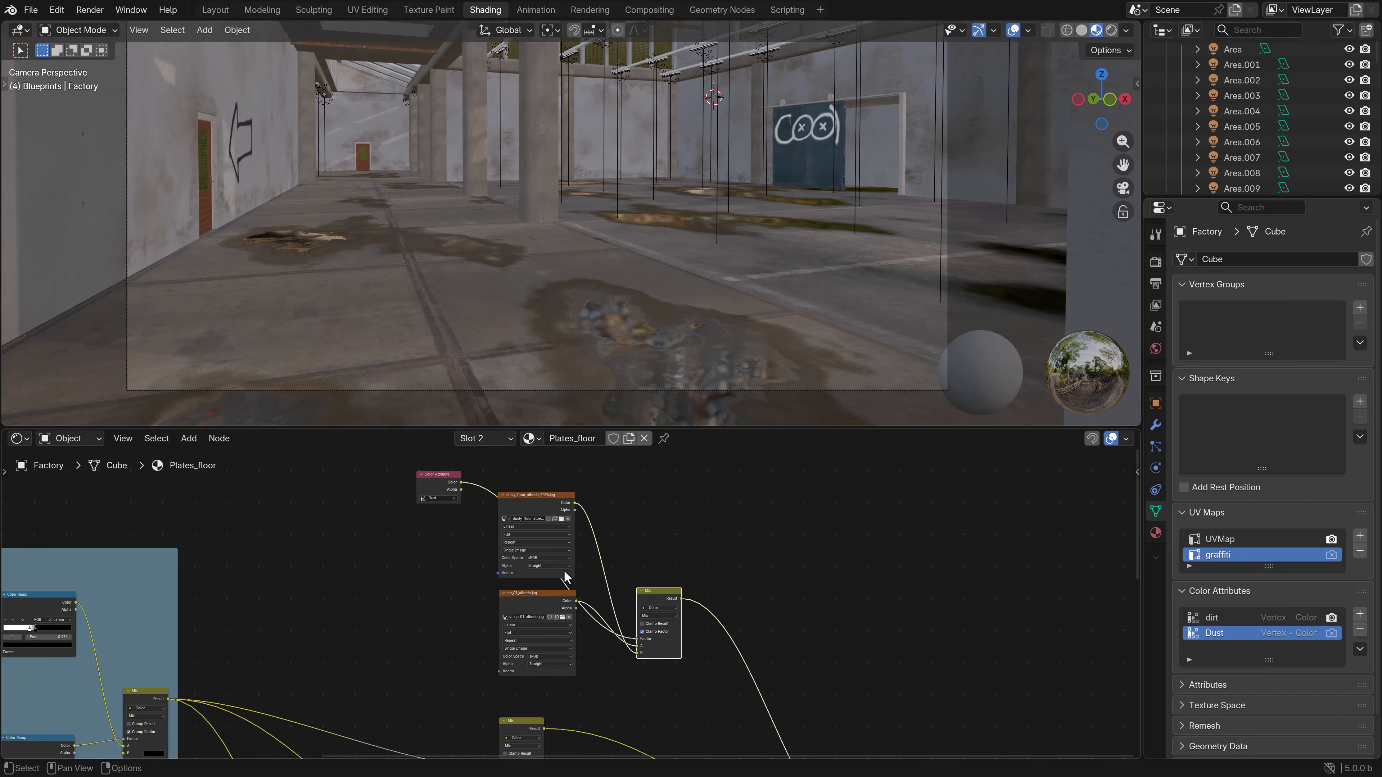
pyautogui.scroll(3, 424, 343)
pyautogui.scroll(2, 416, 362)
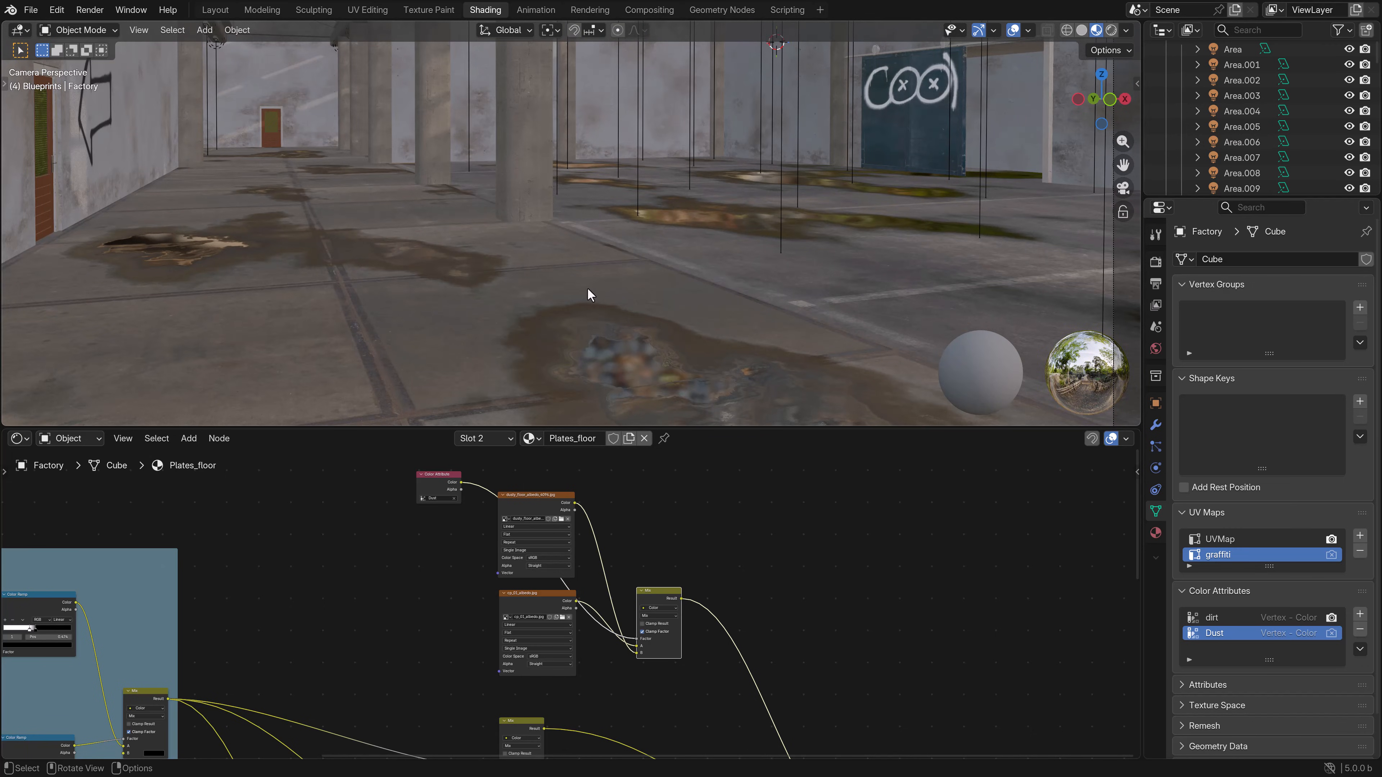
pyautogui.moveTo(592, 259)
pyautogui.mouseDown(button='middle')
pyautogui.moveTo(577, 257)
pyautogui.moveTo(574, 280)
pyautogui.mouseUp(button='middle')
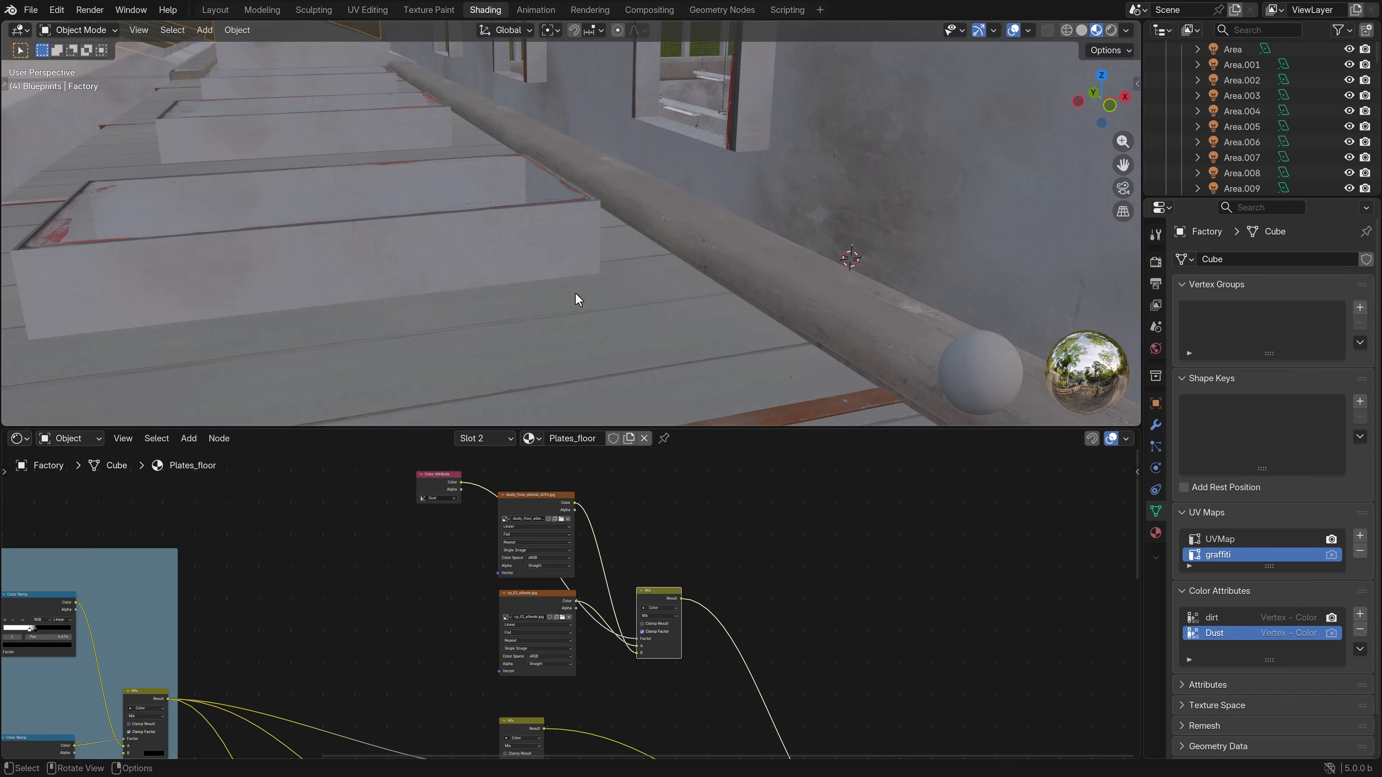
pyautogui.keyDown('shift'); pyautogui.moveTo(584, 338); pyautogui.dragTo(588, 199, button='middle'); pyautogui.keyUp('shift')
pyautogui.scroll(3, 589, 218)
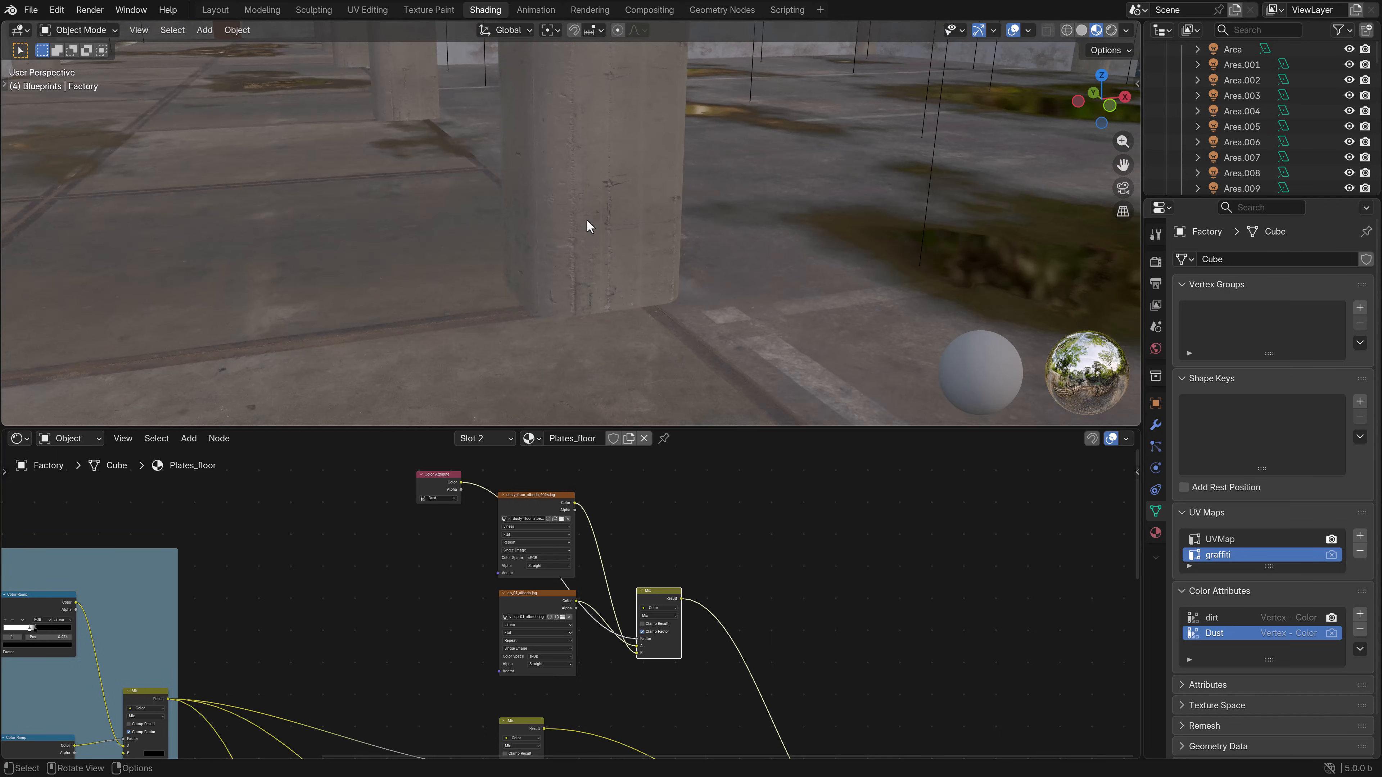
pyautogui.press('n')
pyautogui.press('n')
pyautogui.scroll(-3, 616, 266)
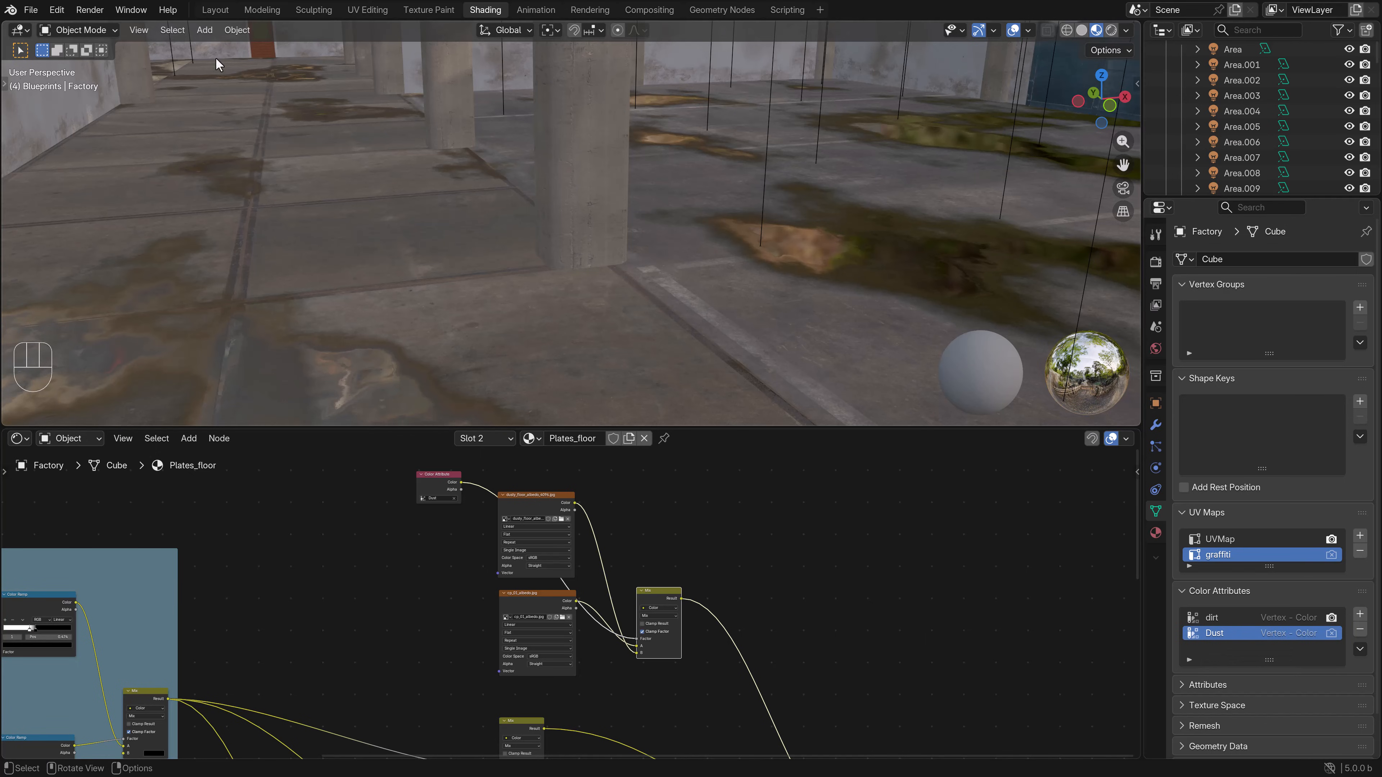
pyautogui.click(68, 28)
pyautogui.click(69, 98)
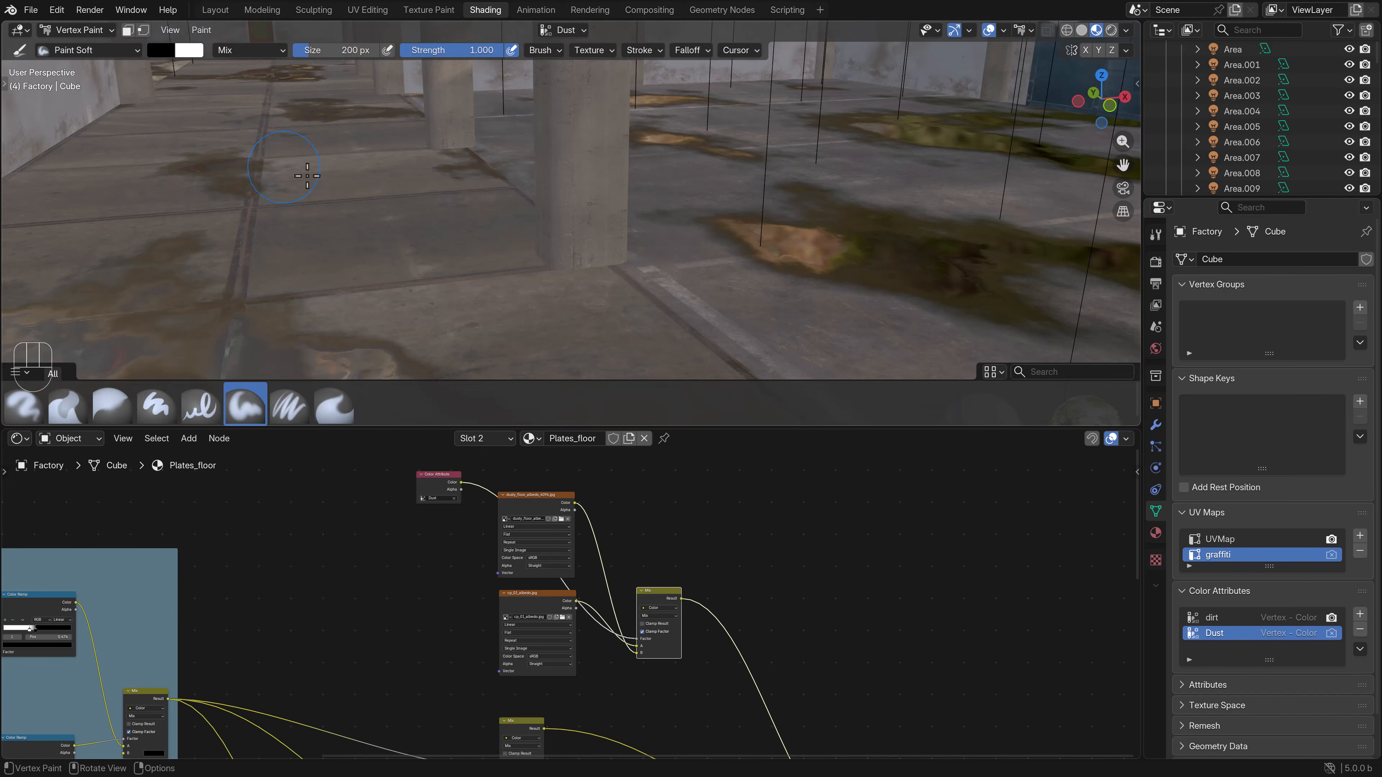
# - Set the Paint Soft brush size to 324 px and paint dust onto the floor around the column's base
pyautogui.press('f')
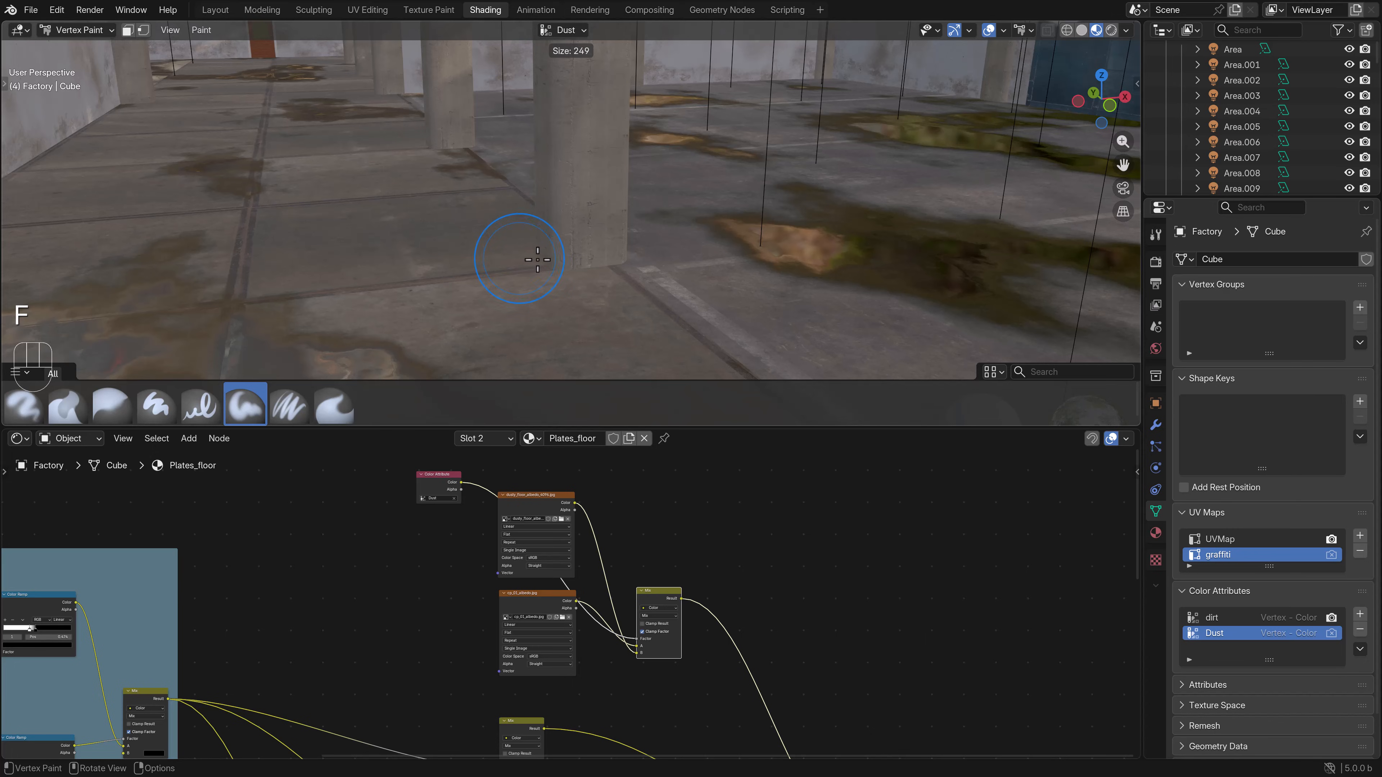
pyautogui.click(577, 268)
pyautogui.press('ctrl')
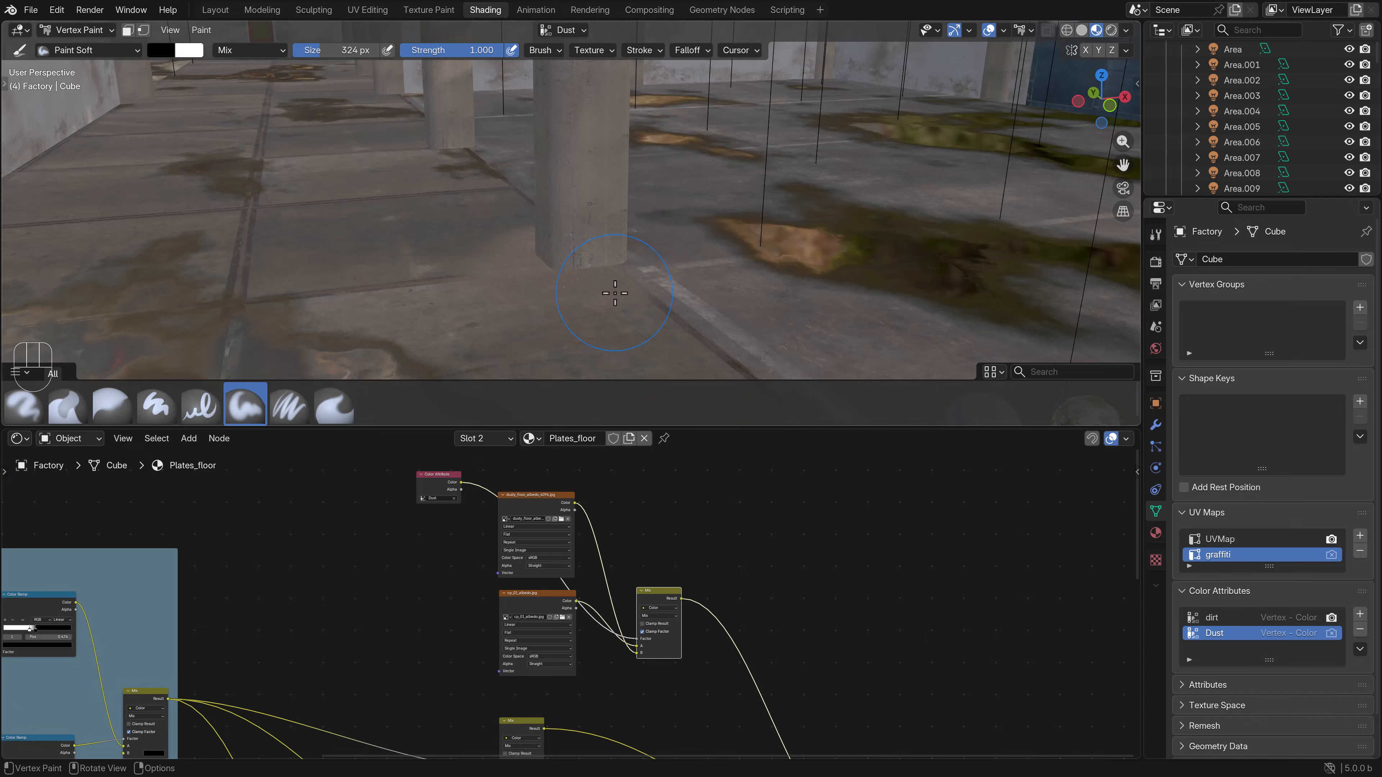
pyautogui.keyDown('shift'); pyautogui.hscroll(-3, 604, 291); pyautogui.keyUp('shift')
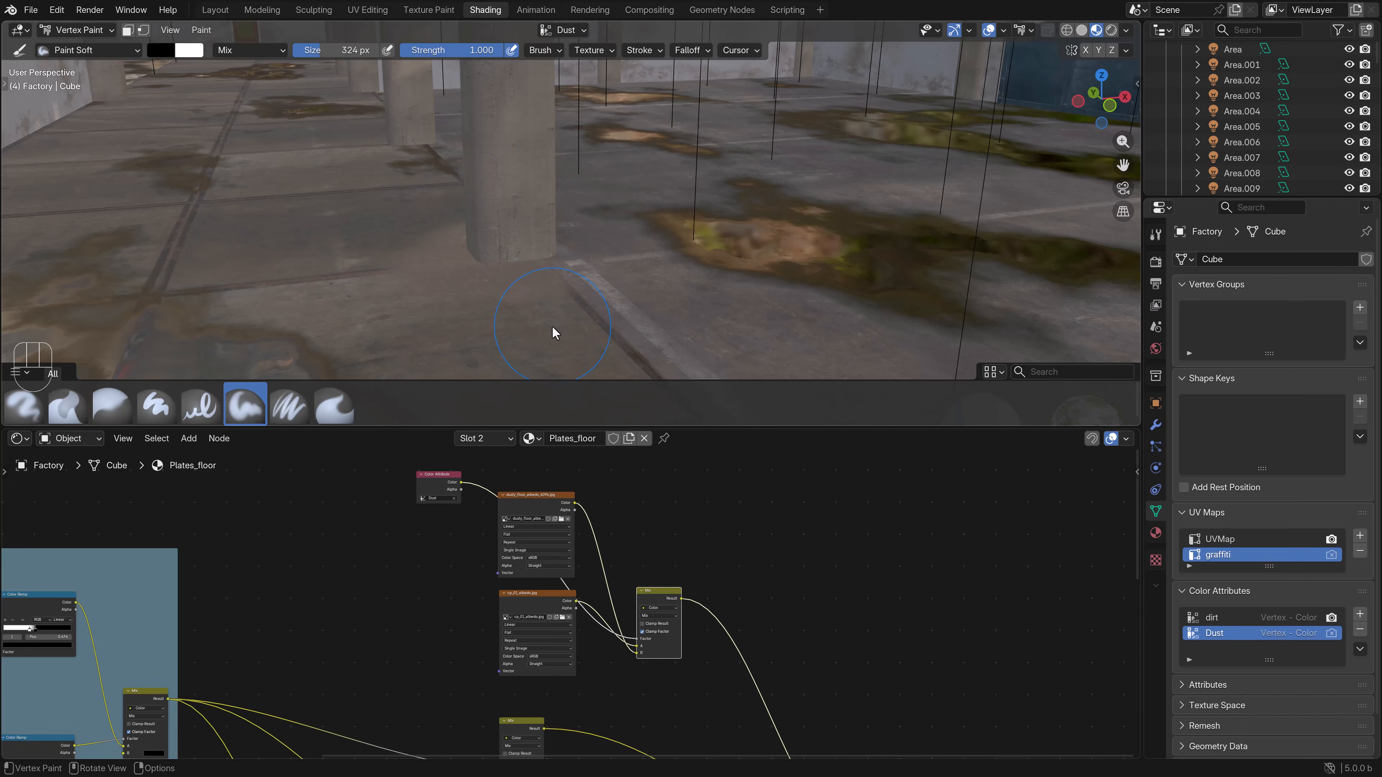
pyautogui.scroll(2, 535, 298)
pyautogui.scroll(-2, 515, 298)
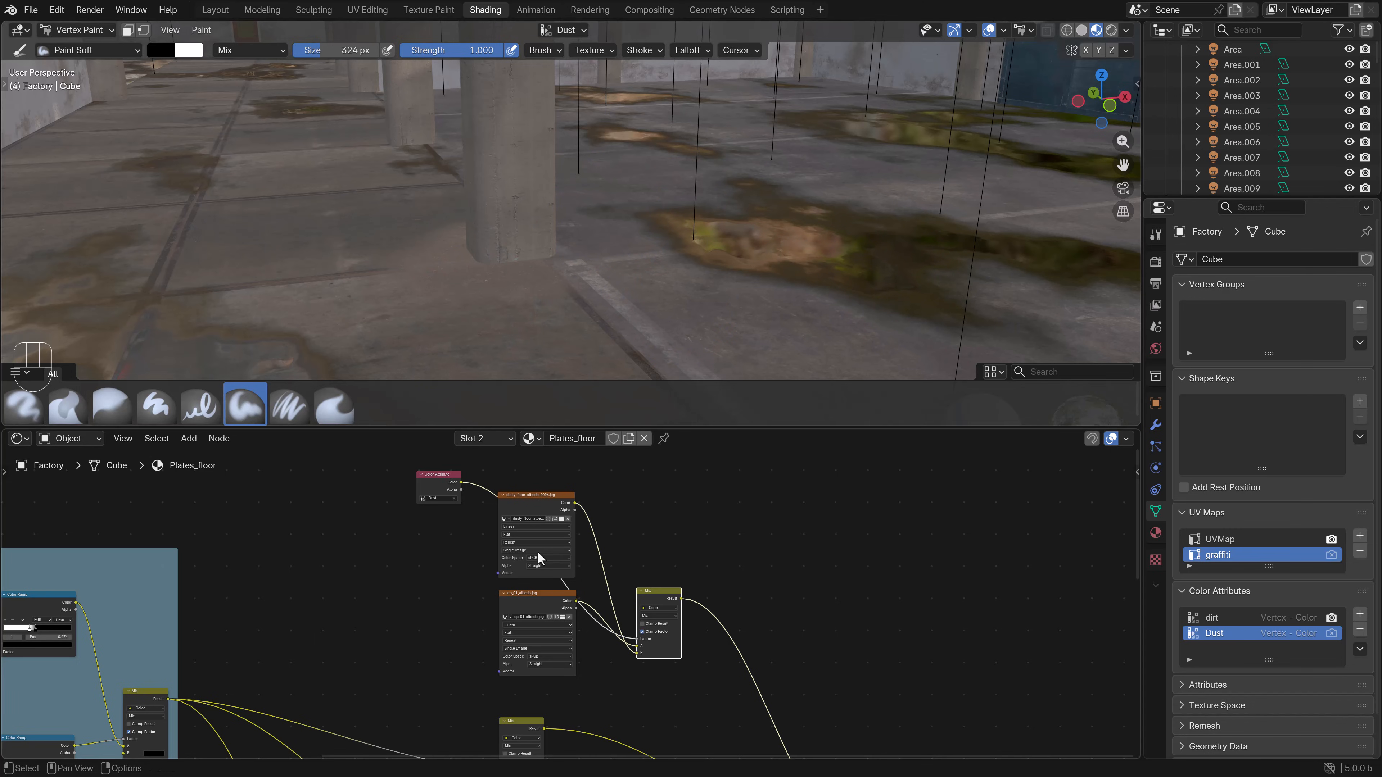
pyautogui.scroll(3, 519, 325)
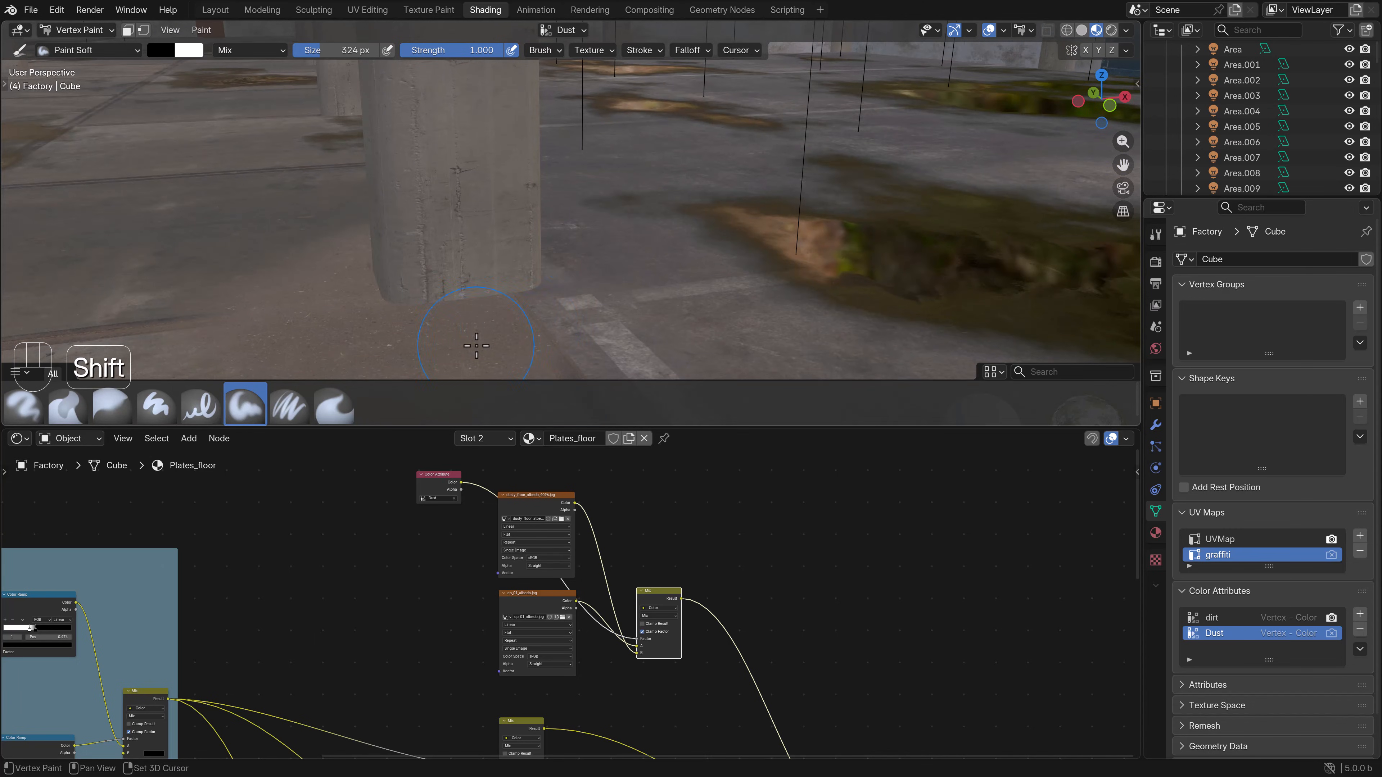
pyautogui.keyDown('shift'); pyautogui.moveTo(519, 325); pyautogui.dragTo(532, 340, button='middle'); pyautogui.keyUp('shift')
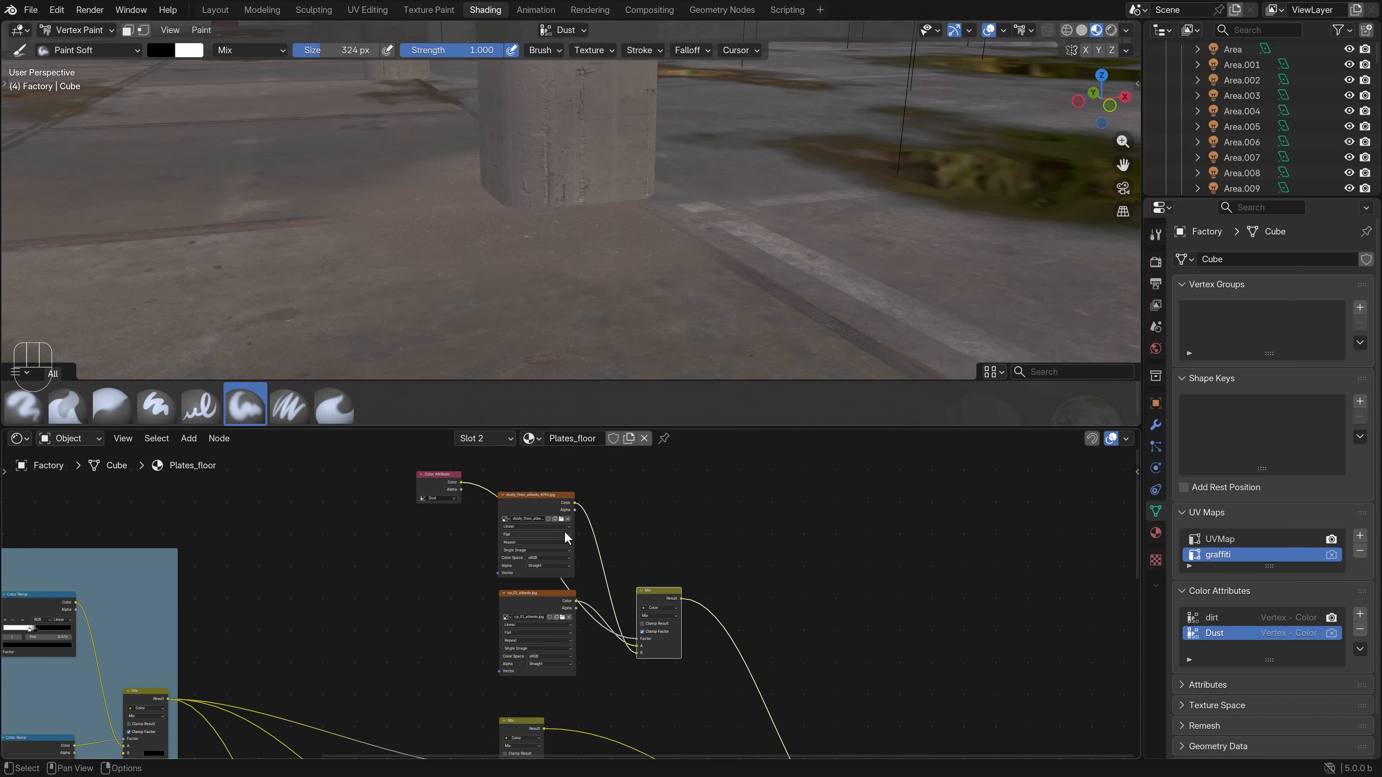
# - Rearrange the Color Attribute, dusty albedo and cp_01 albedo nodes into a column set back from the new Mix node
pyautogui.scroll(-3, 569, 540)
pyautogui.press('g')
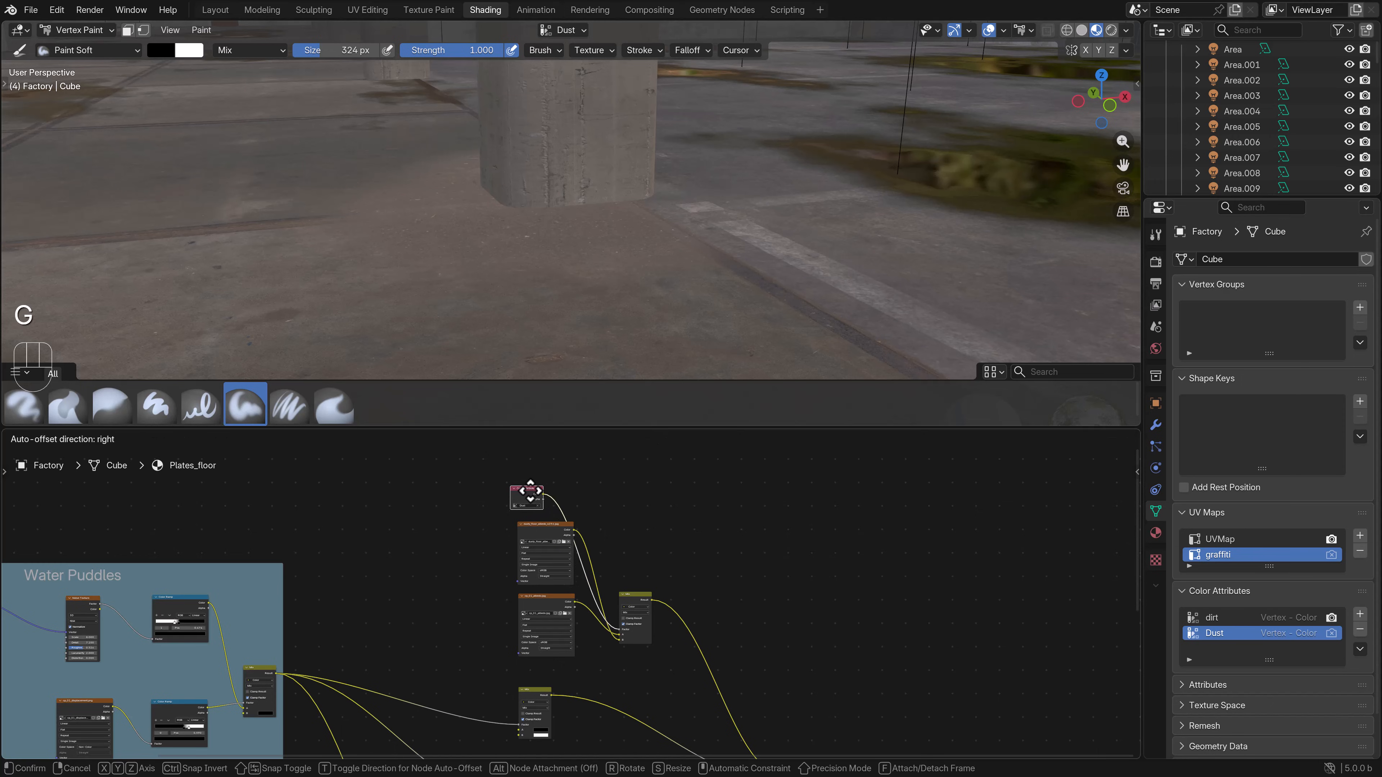
pyautogui.click(526, 501)
pyautogui.click(540, 531)
pyautogui.press('g')
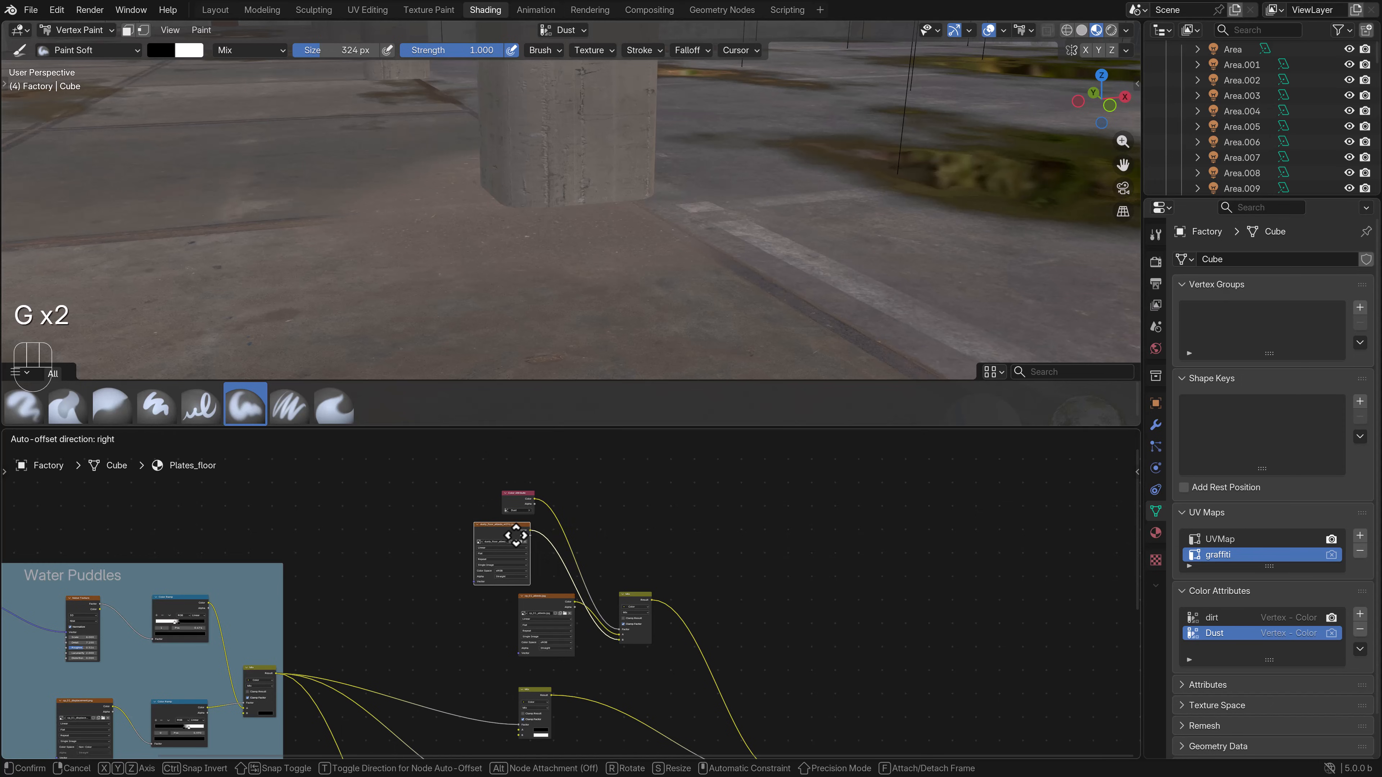
pyautogui.click(512, 532)
pyautogui.click(546, 599)
pyautogui.press('g')
pyautogui.click(497, 601)
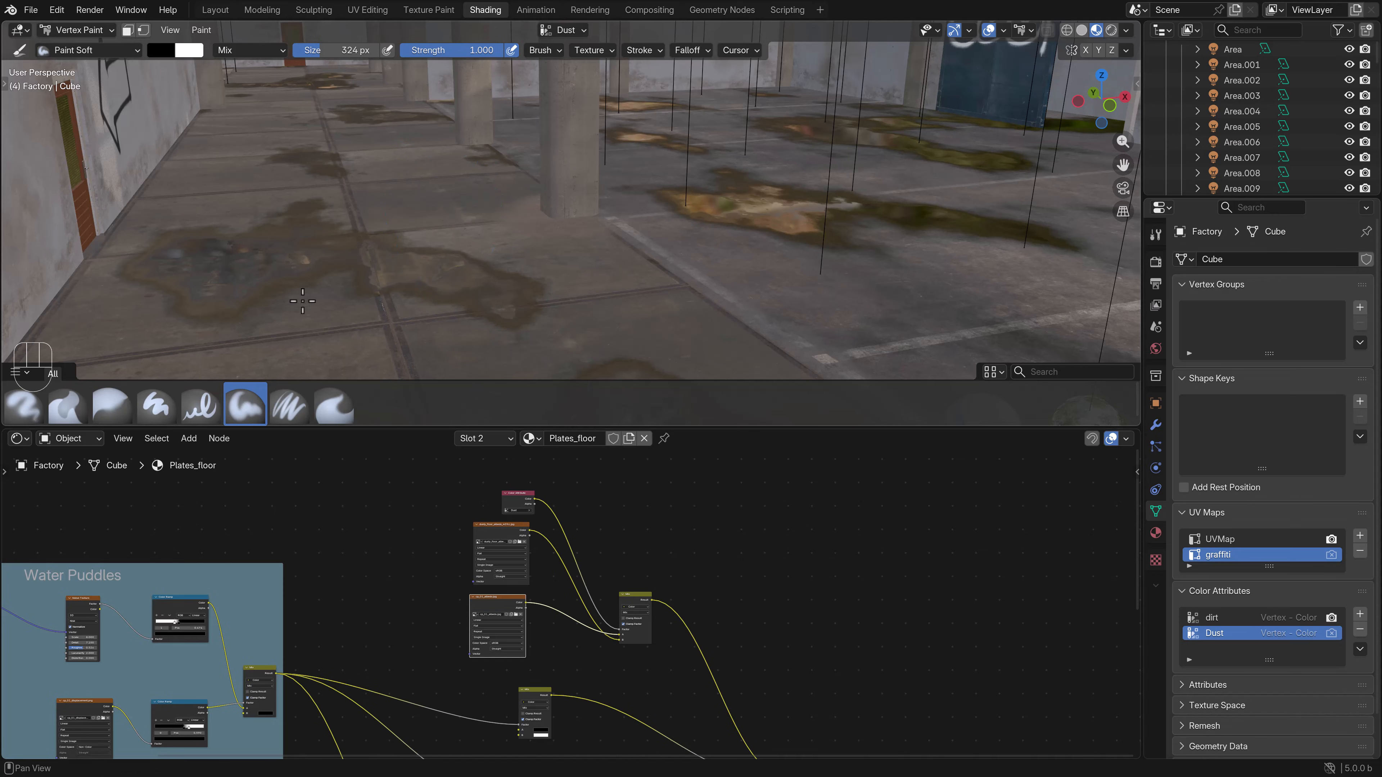
# - Return the Factory mesh to Object Mode and move the albedo Mix node farther away from its input textures
pyautogui.click(79, 29)
pyautogui.click(82, 48)
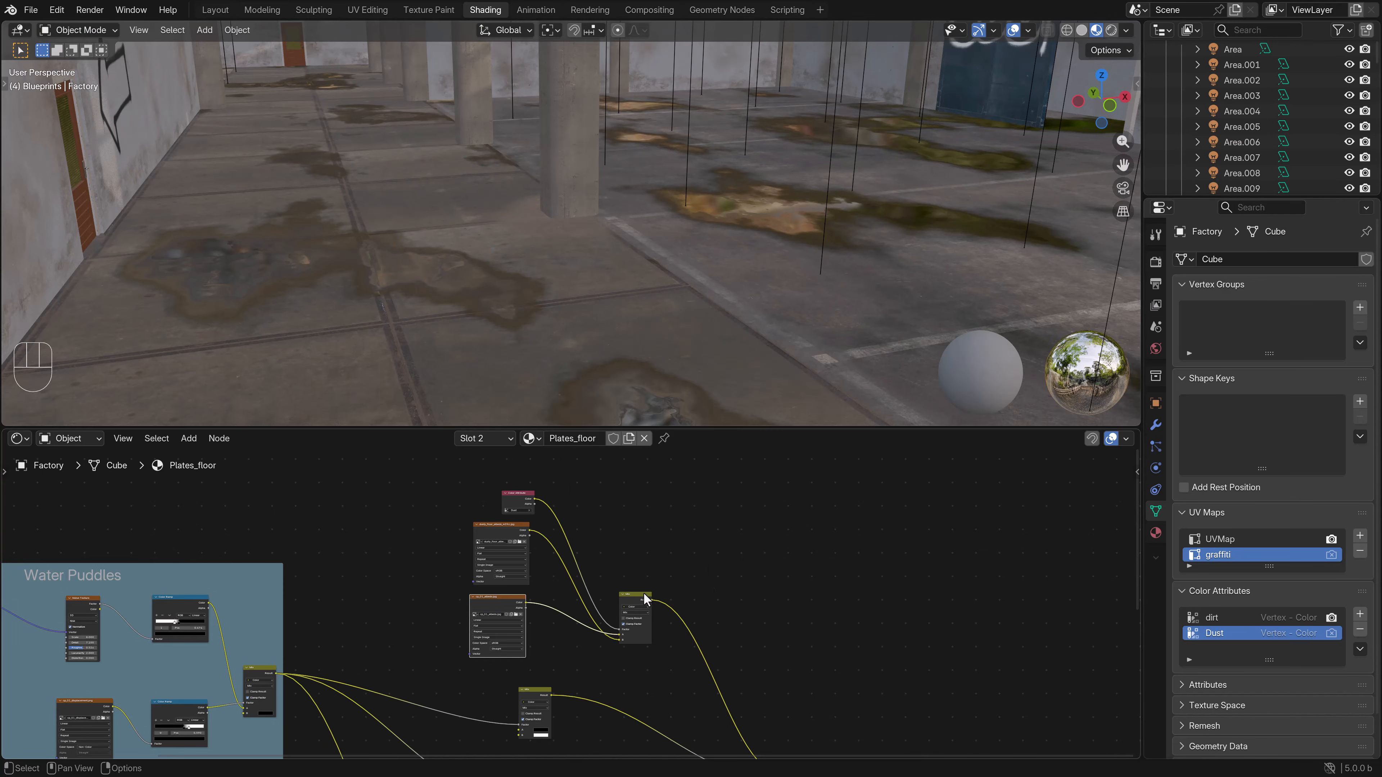
pyautogui.press('g')
pyautogui.click(690, 592)
# - Duplicate the cp_01 albedo texture node, place the copy beside the albedo textures and load dusty_floor_displacement_4096.png from the dusty_floor folder into it
pyautogui.scroll(2, 574, 605)
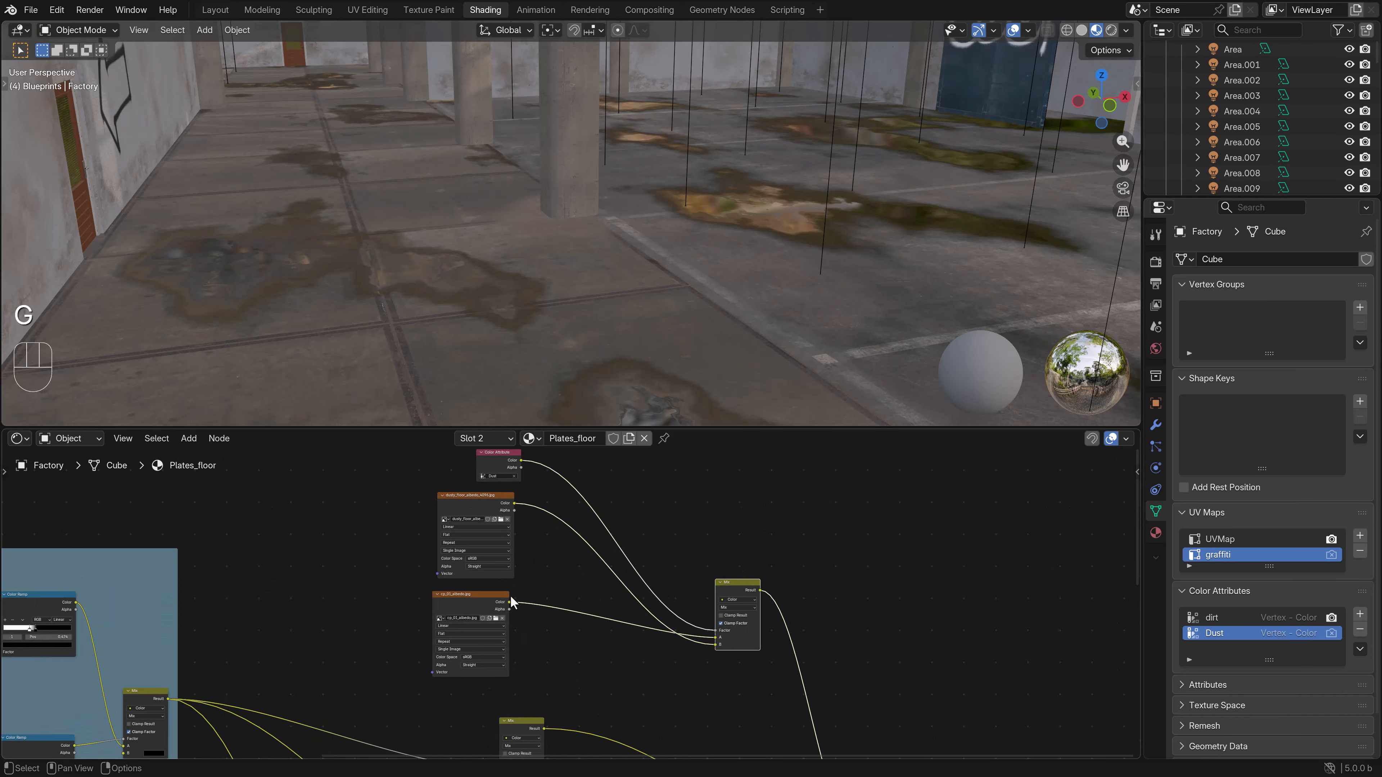
pyautogui.moveTo(545, 561); pyautogui.dragTo(605, 597, button='middle')
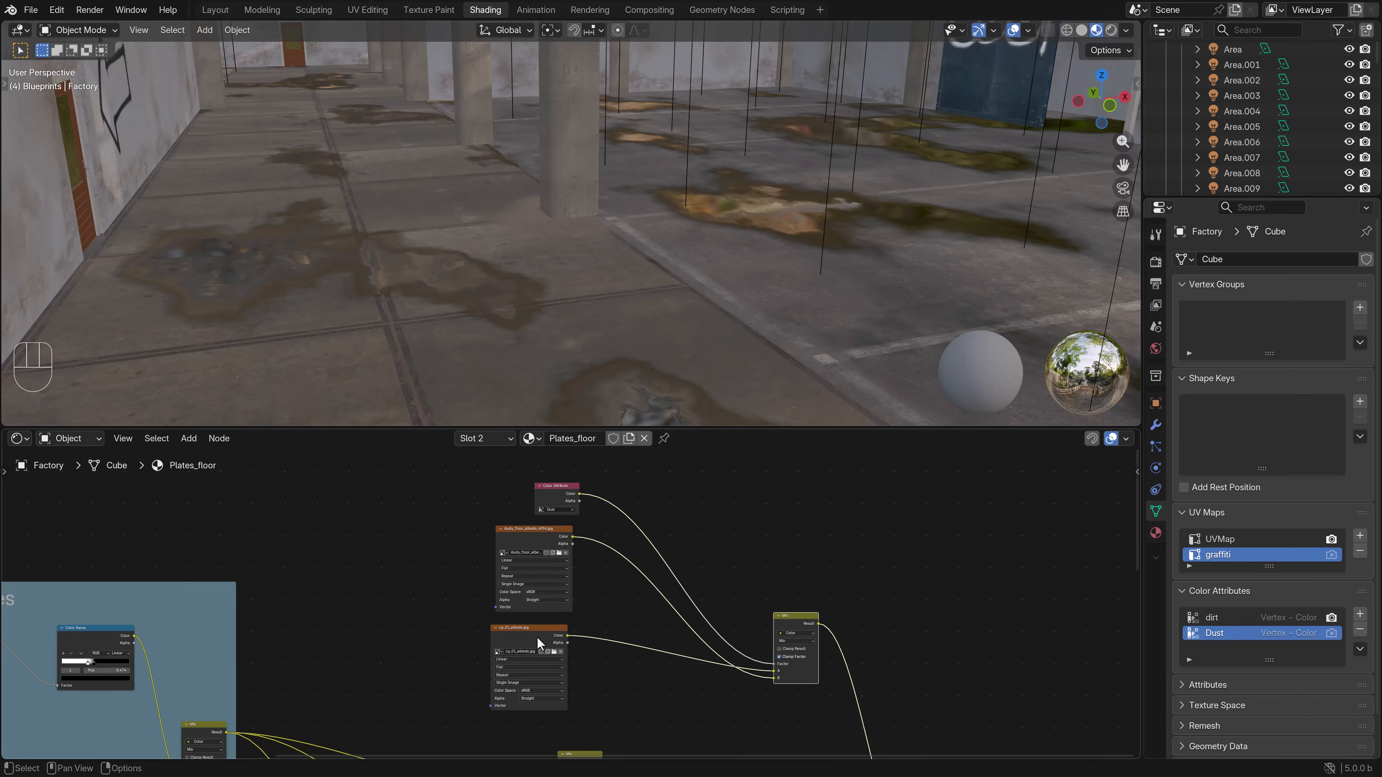
pyautogui.click(555, 536)
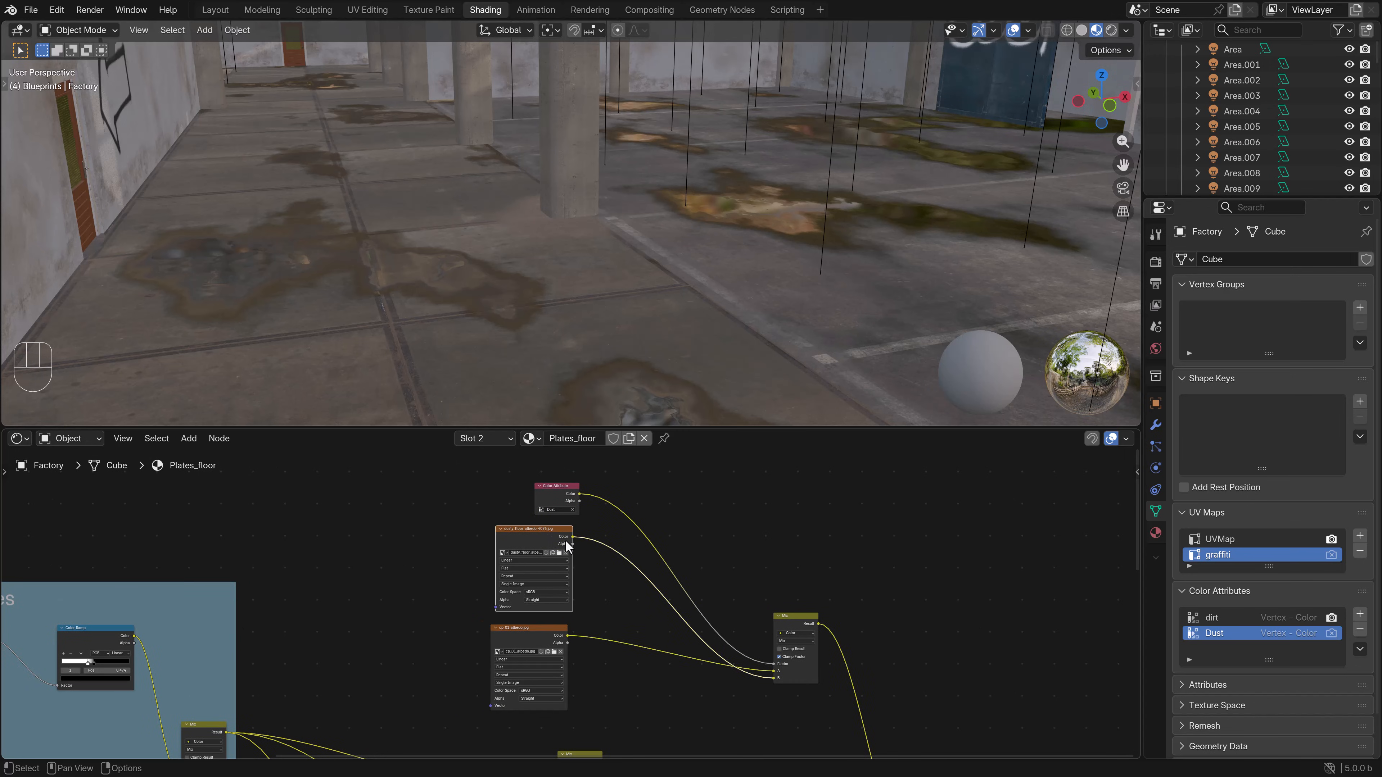
pyautogui.click(523, 640)
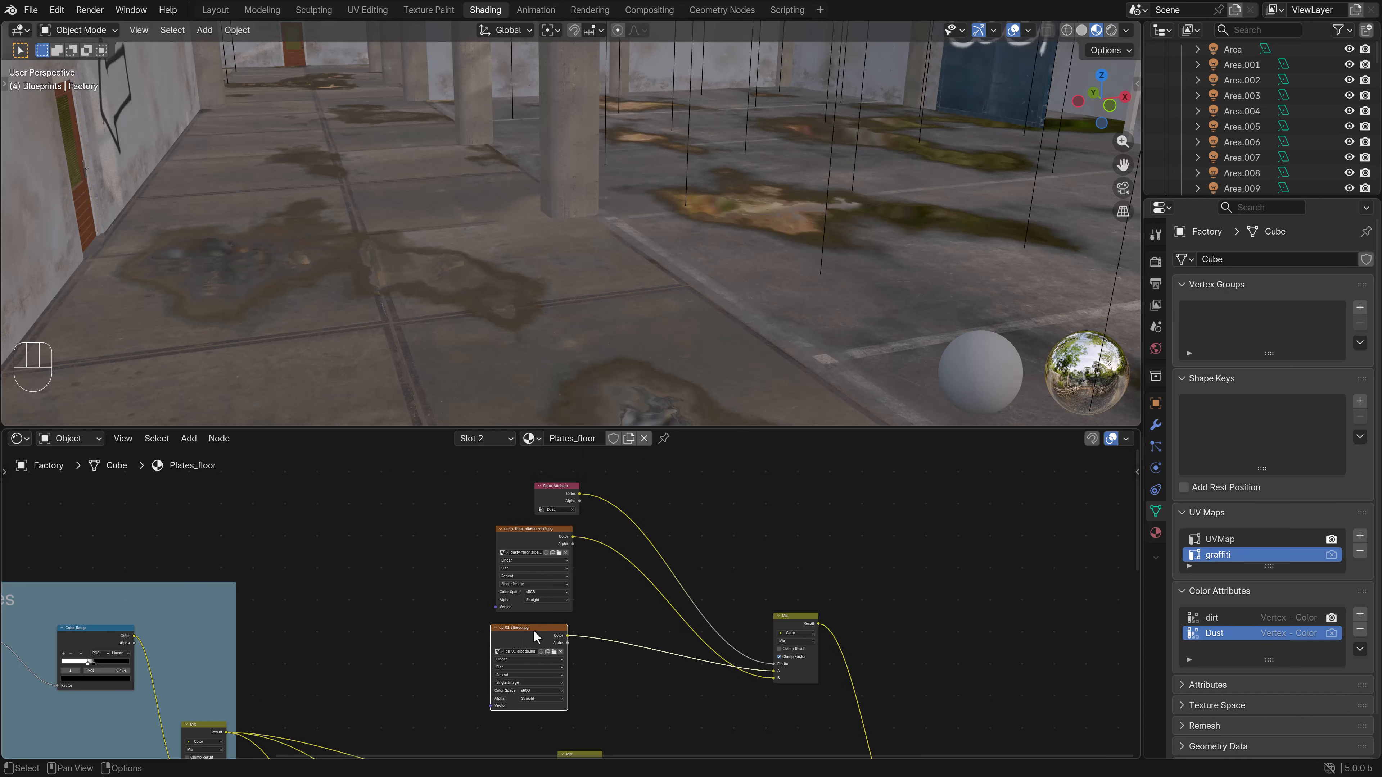
pyautogui.moveTo(533, 631); pyautogui.dragTo(599, 617, button='middle')
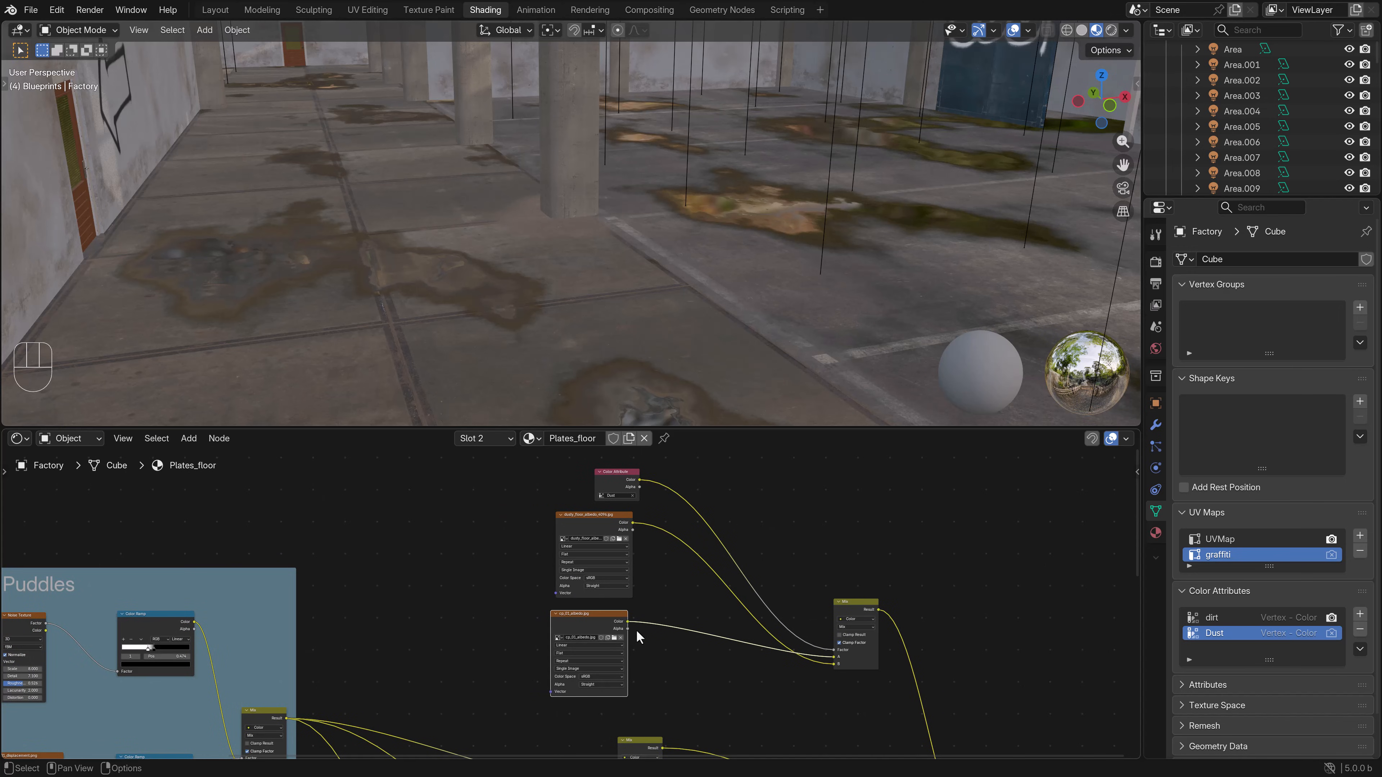
pyautogui.hotkey('shift', 'd')
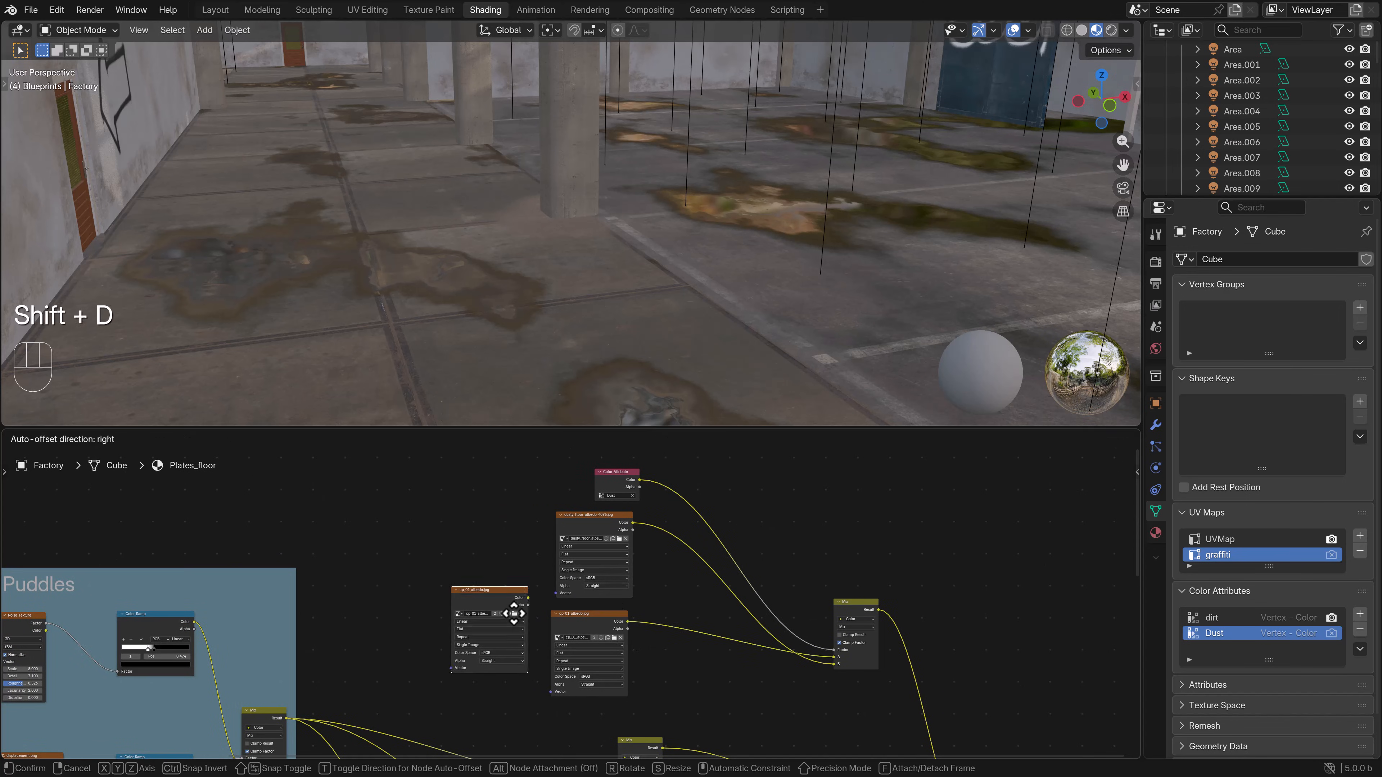
pyautogui.click(467, 605)
pyautogui.click(462, 600)
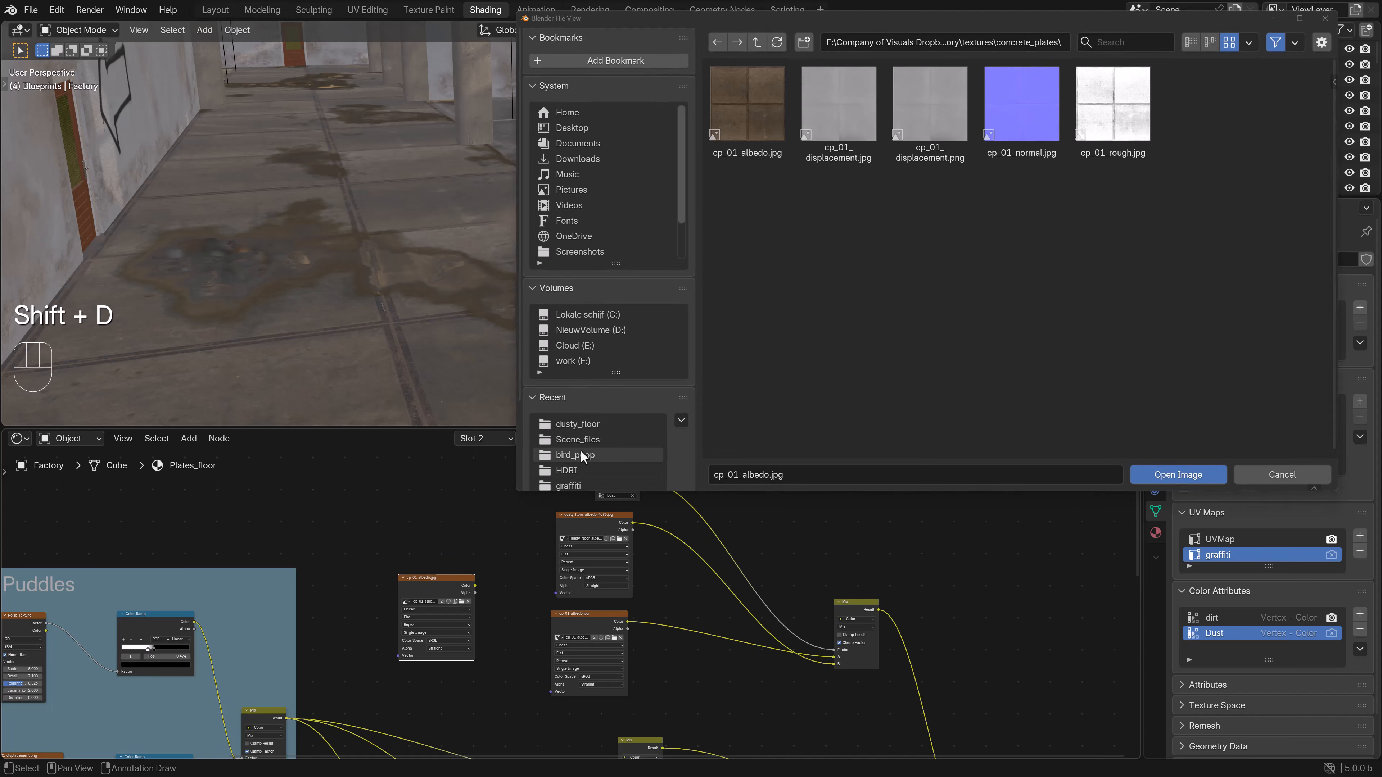
pyautogui.click(581, 426)
pyautogui.click(848, 105)
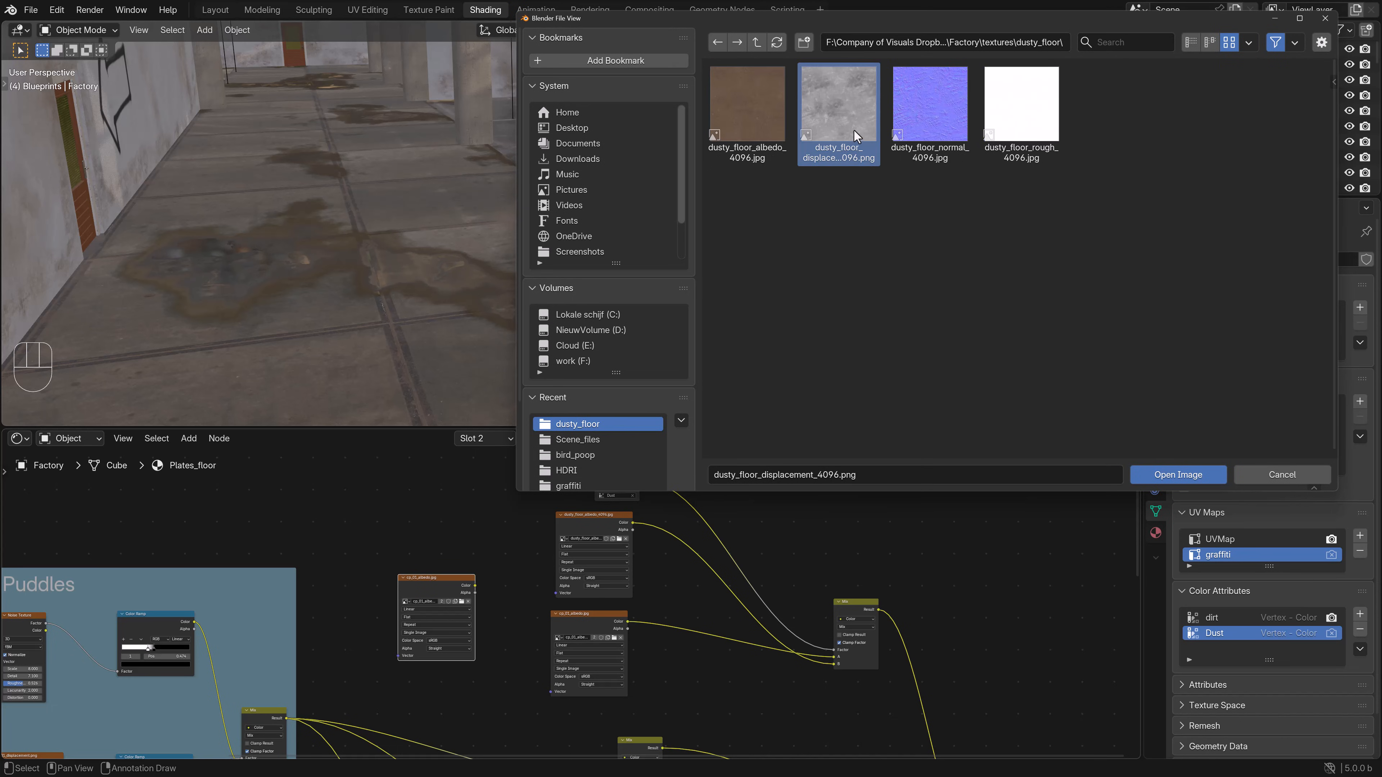
pyautogui.click(1202, 475)
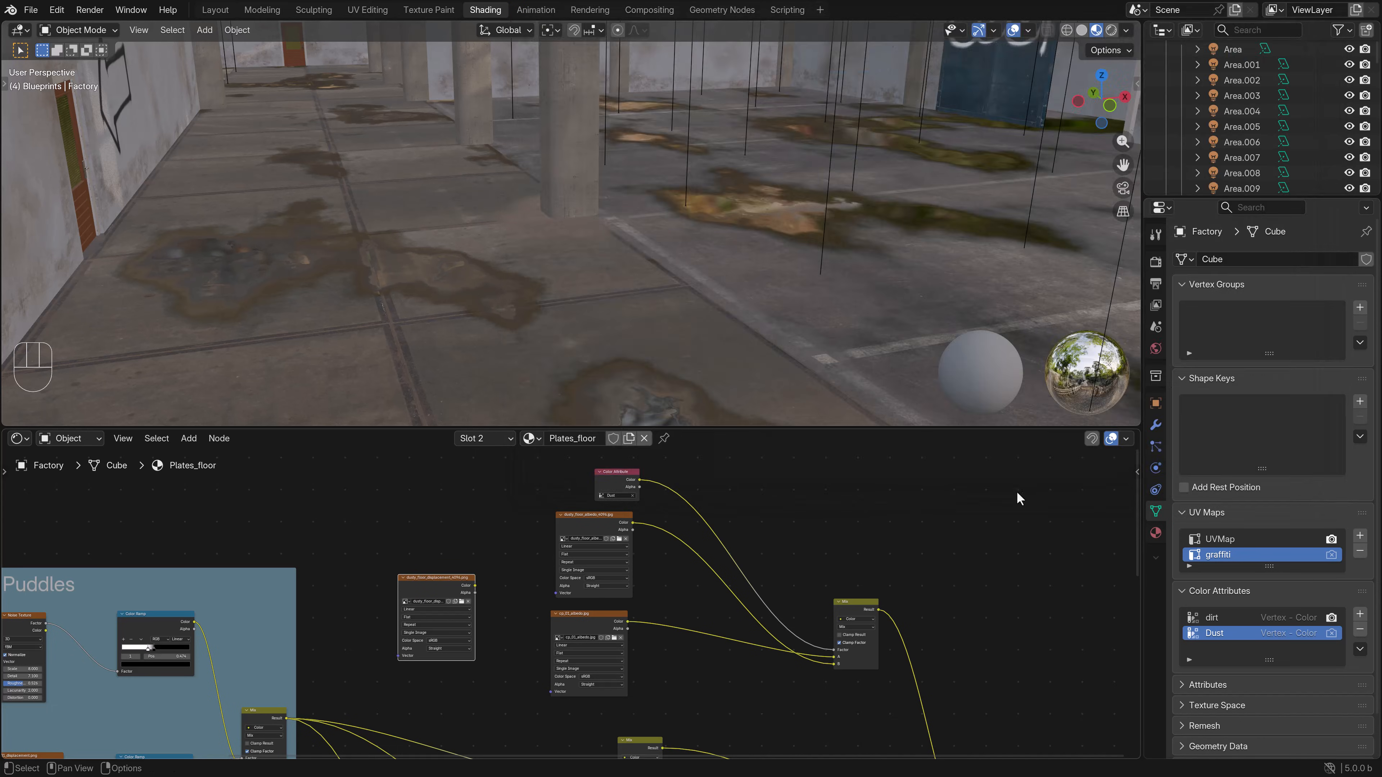
# - Set the dusty displacement texture's color space to Non-Color and move the node above the Water Puddles frame
pyautogui.click(442, 641)
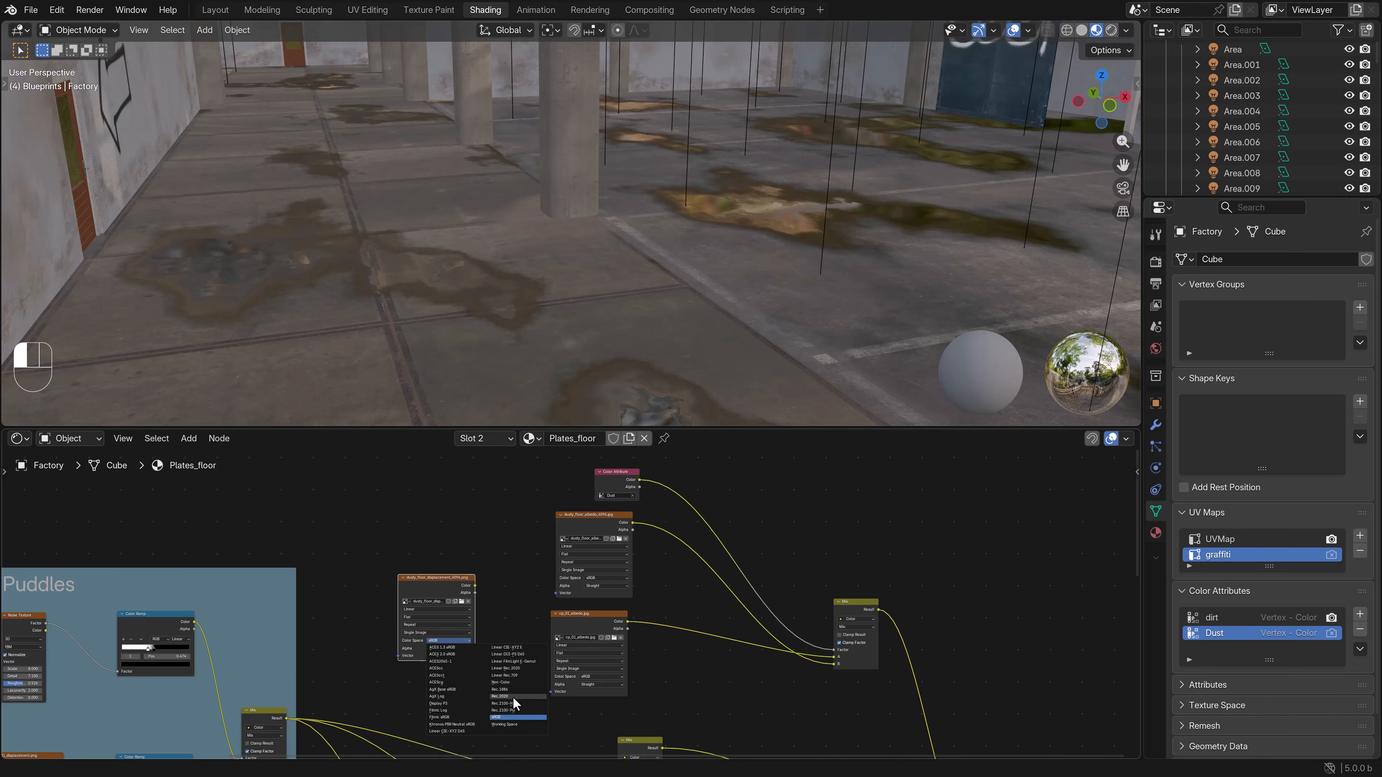
pyautogui.click(505, 682)
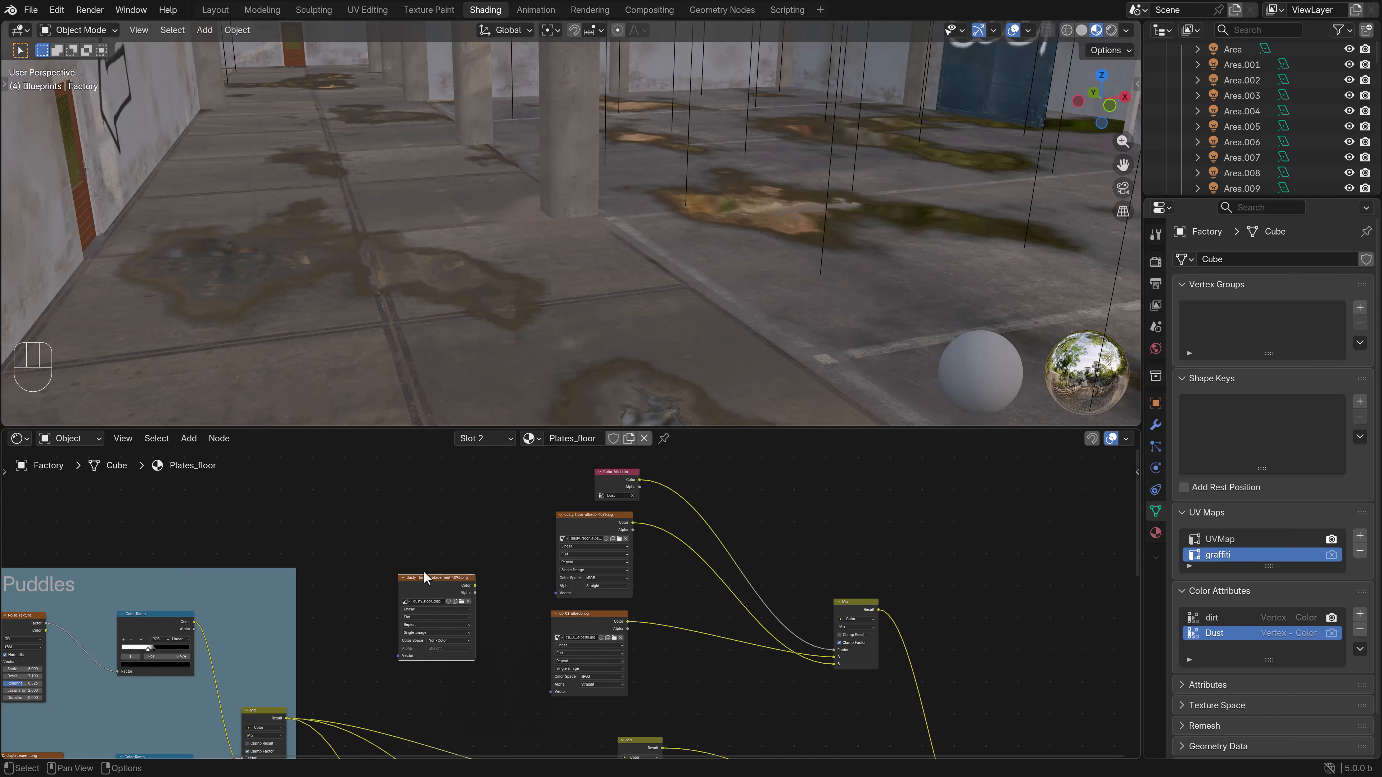
pyautogui.scroll(-2, 442, 586)
pyautogui.press('g')
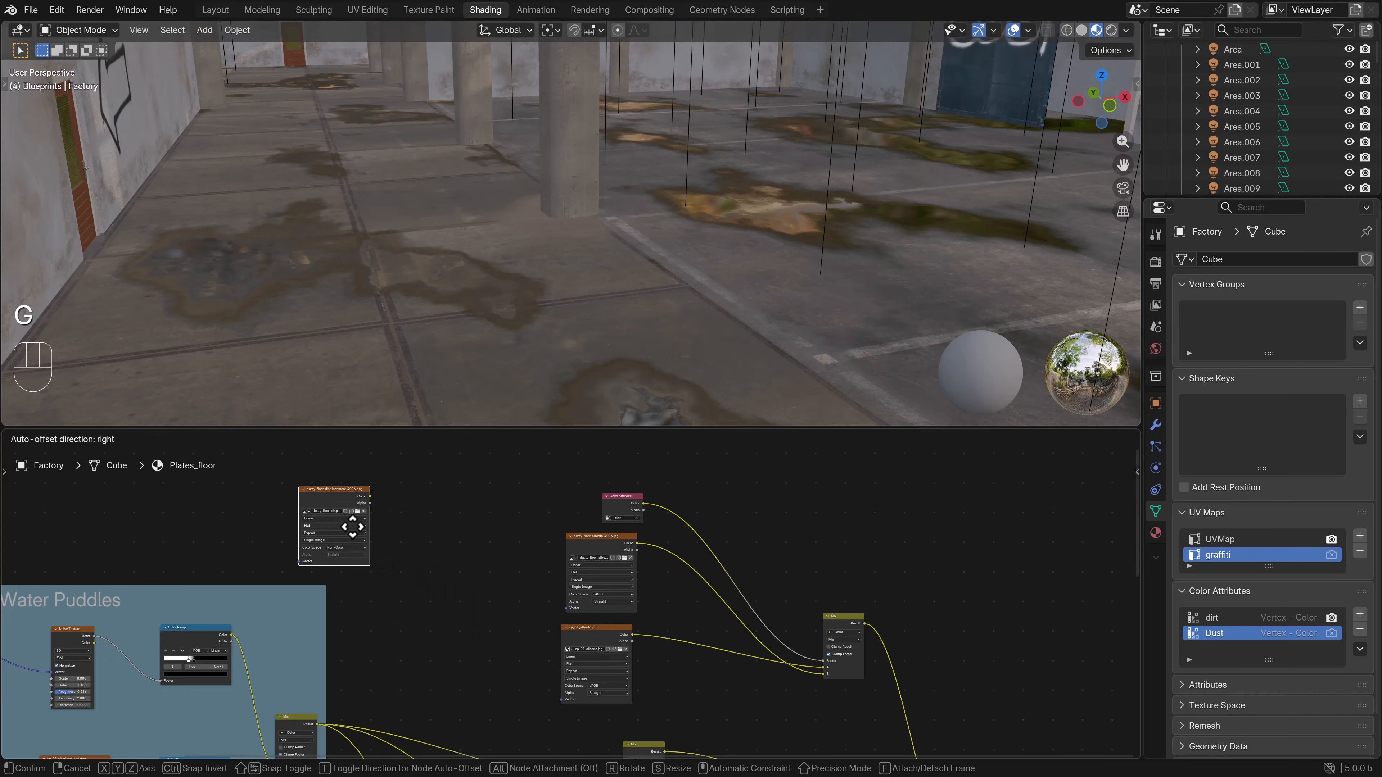
pyautogui.click(353, 527)
pyautogui.click(356, 511)
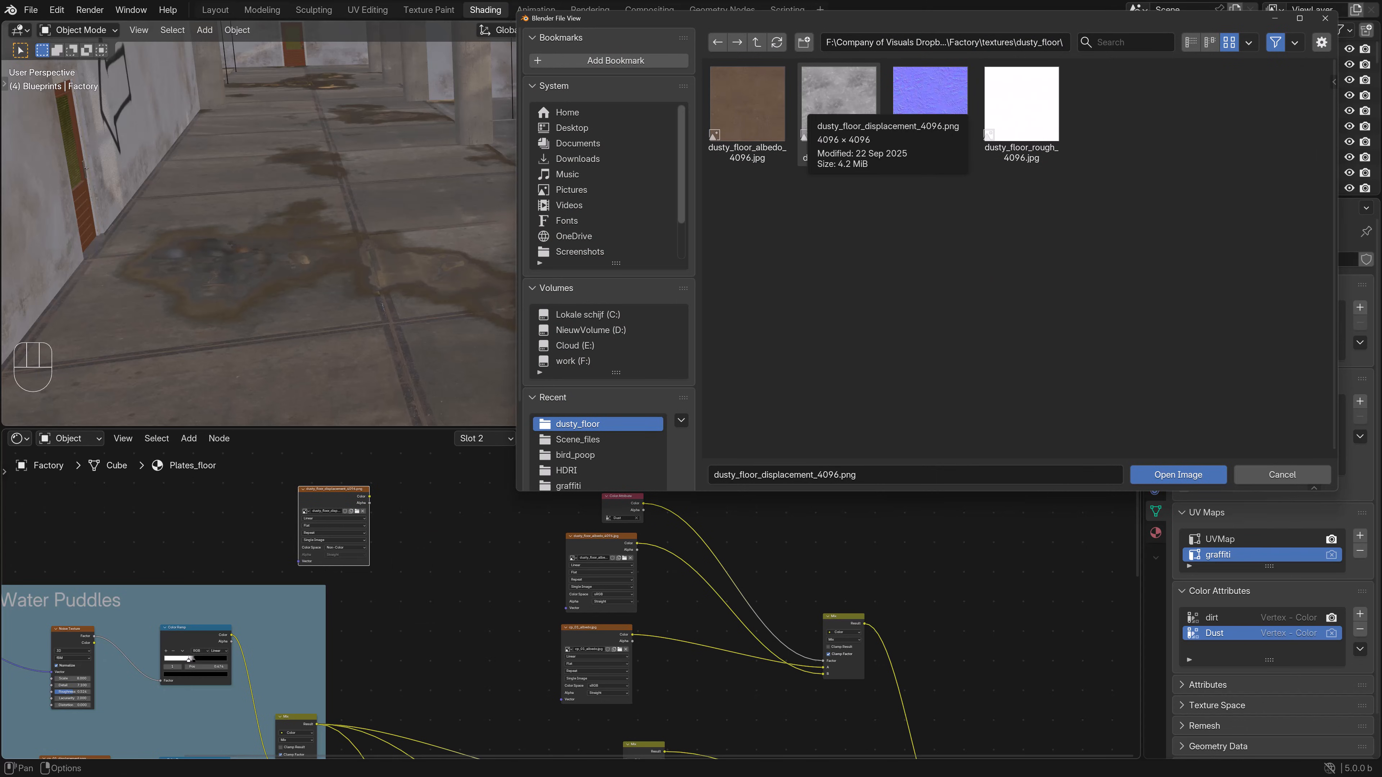
pyautogui.click(1282, 474)
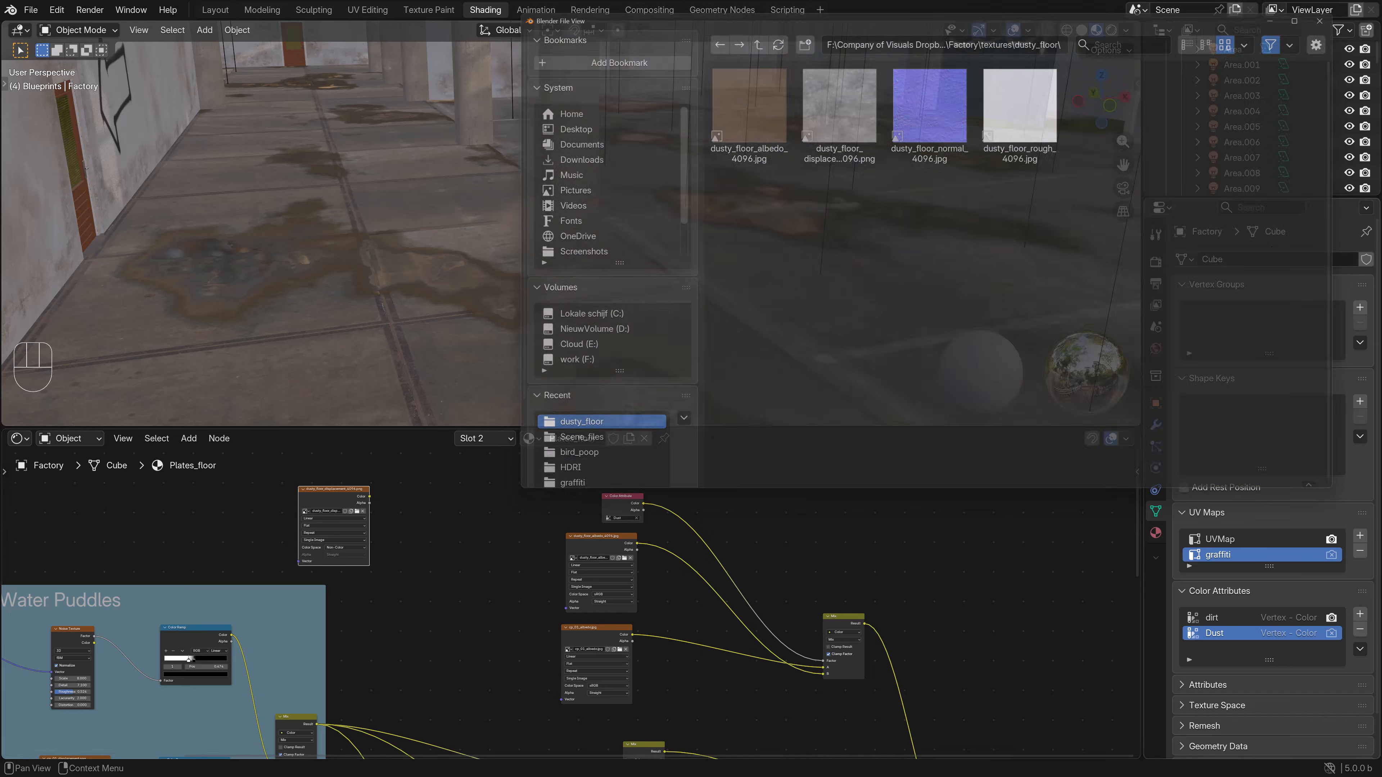
# - Add a Color Ramp beside the dusty displacement texture and connect the texture's Color to the ramp
pyautogui.click(189, 439)
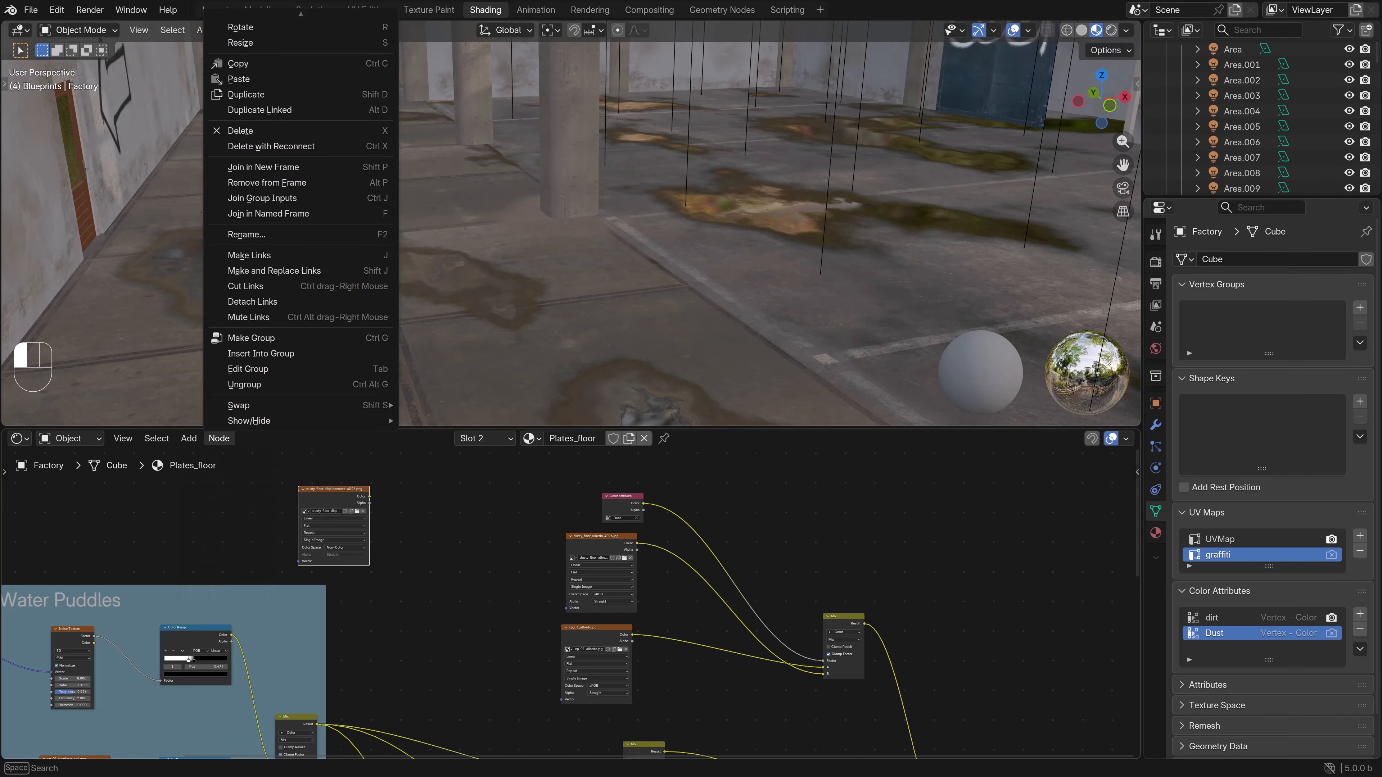
pyautogui.moveTo(223, 529)
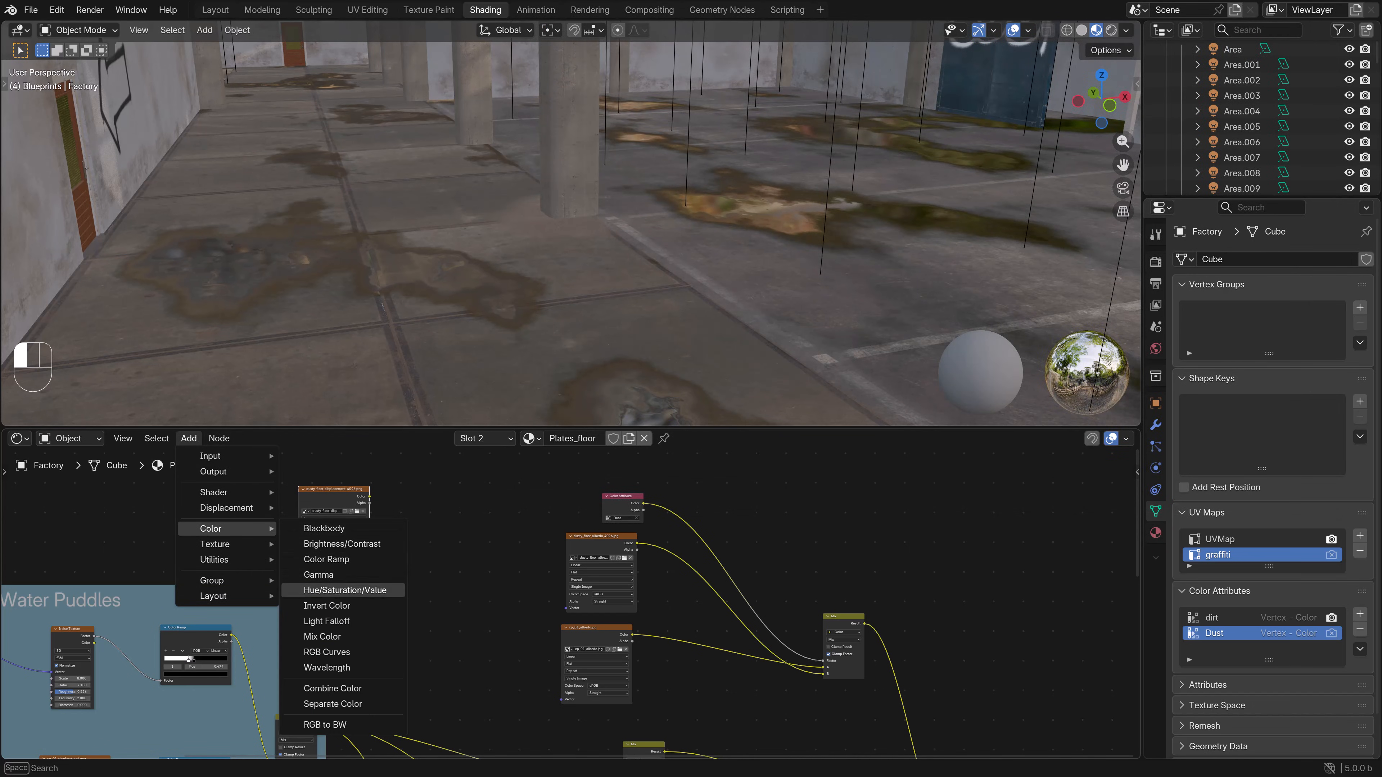
pyautogui.click(326, 559)
pyautogui.click(433, 531)
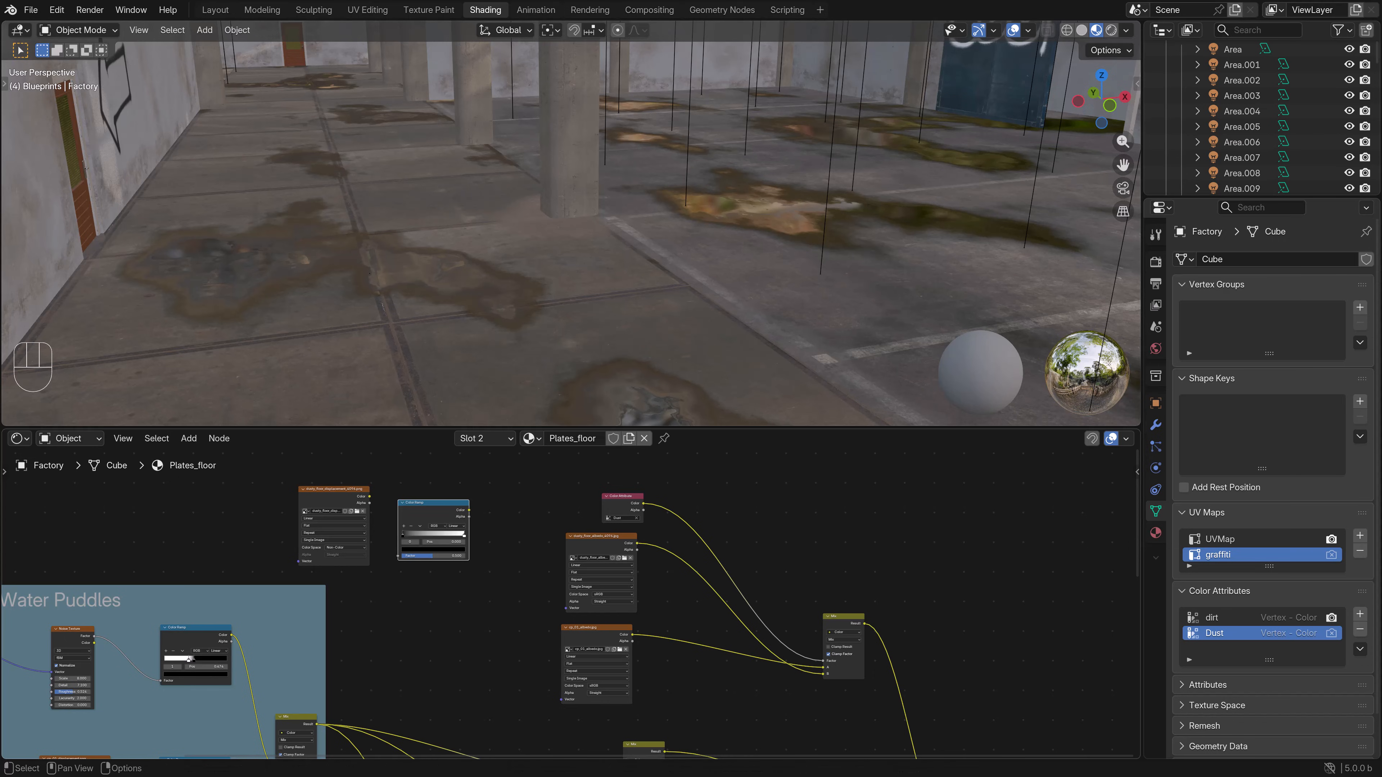
pyautogui.moveTo(370, 496); pyautogui.dragTo(443, 539)
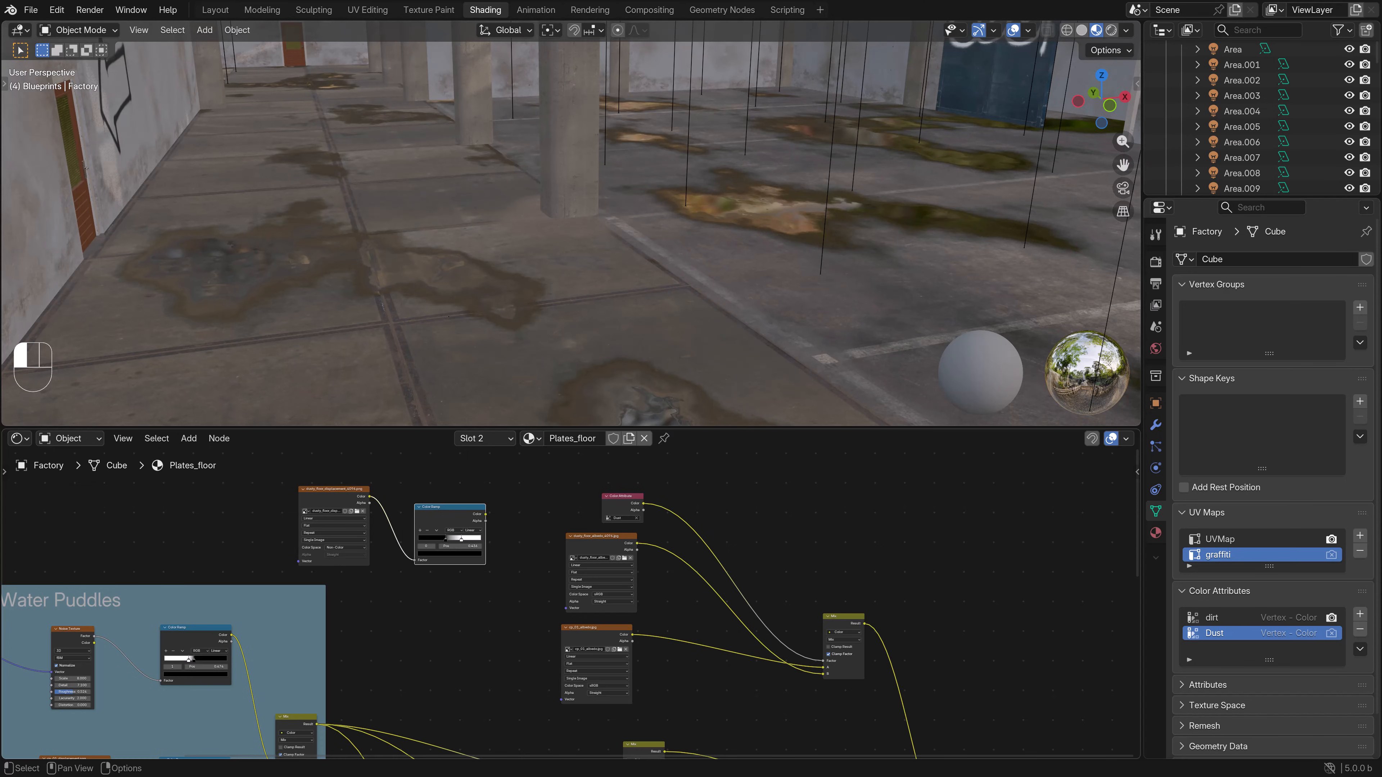
# - Preview the new Color Ramp directly on the floor and move its stops closer together for stronger mask contrast
pyautogui.keyDown('ctrl'); pyautogui.keyDown('shift'); pyautogui.click(443, 539); pyautogui.keyUp('shift'); pyautogui.keyUp('ctrl')
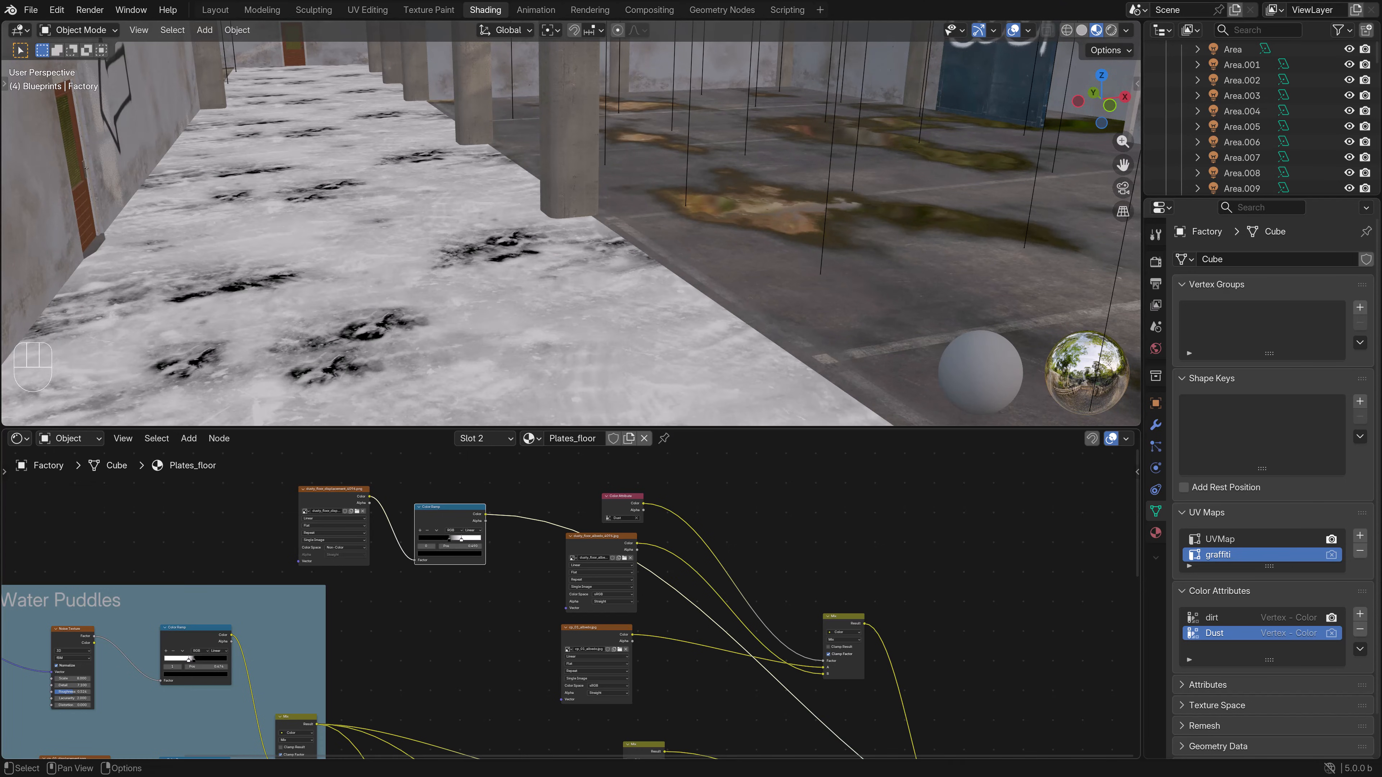
pyautogui.moveTo(450, 538); pyautogui.dragTo(459, 539)
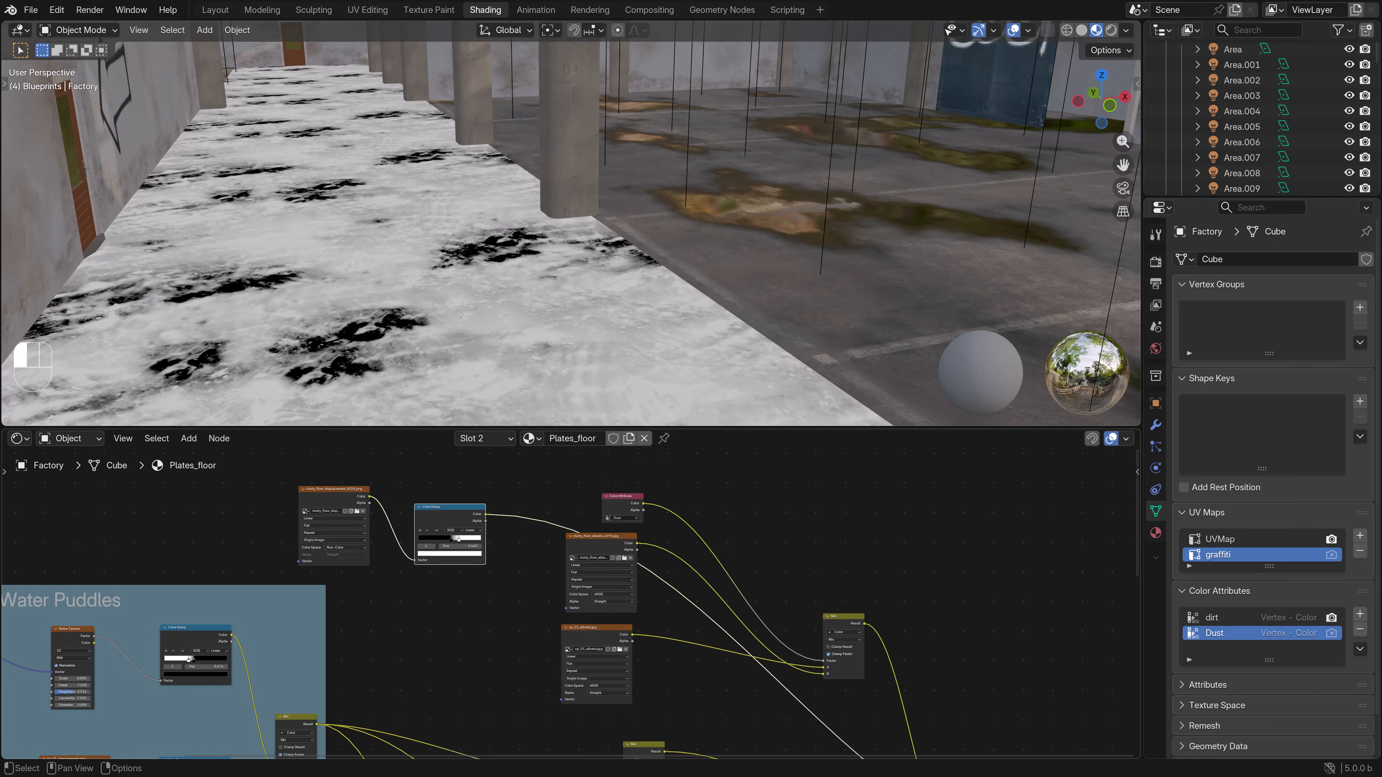
# - Reconnect the floor's main shader to the Material Output in place of the Color Ramp preview
pyautogui.scroll(-1, 570, 605)
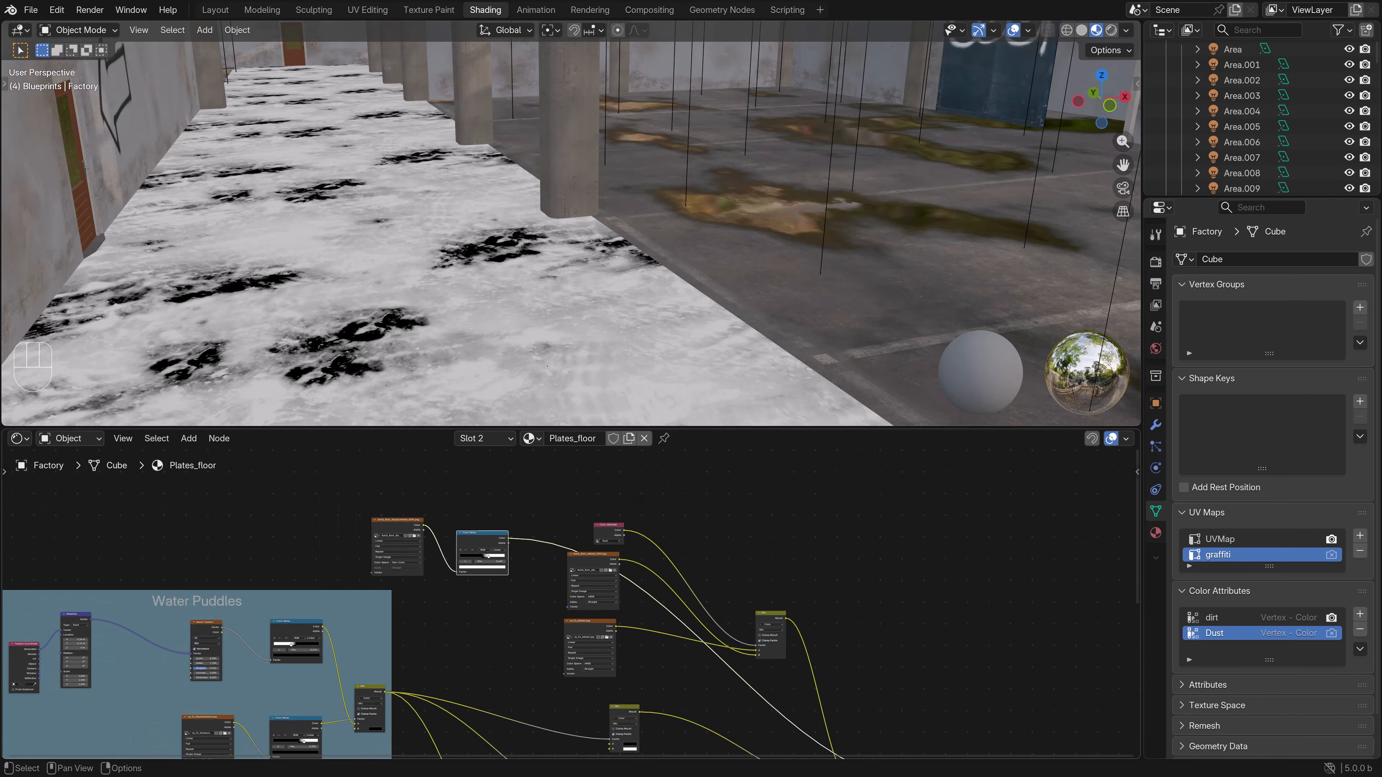
pyautogui.moveTo(570, 642); pyautogui.dragTo(460, 529, button='middle')
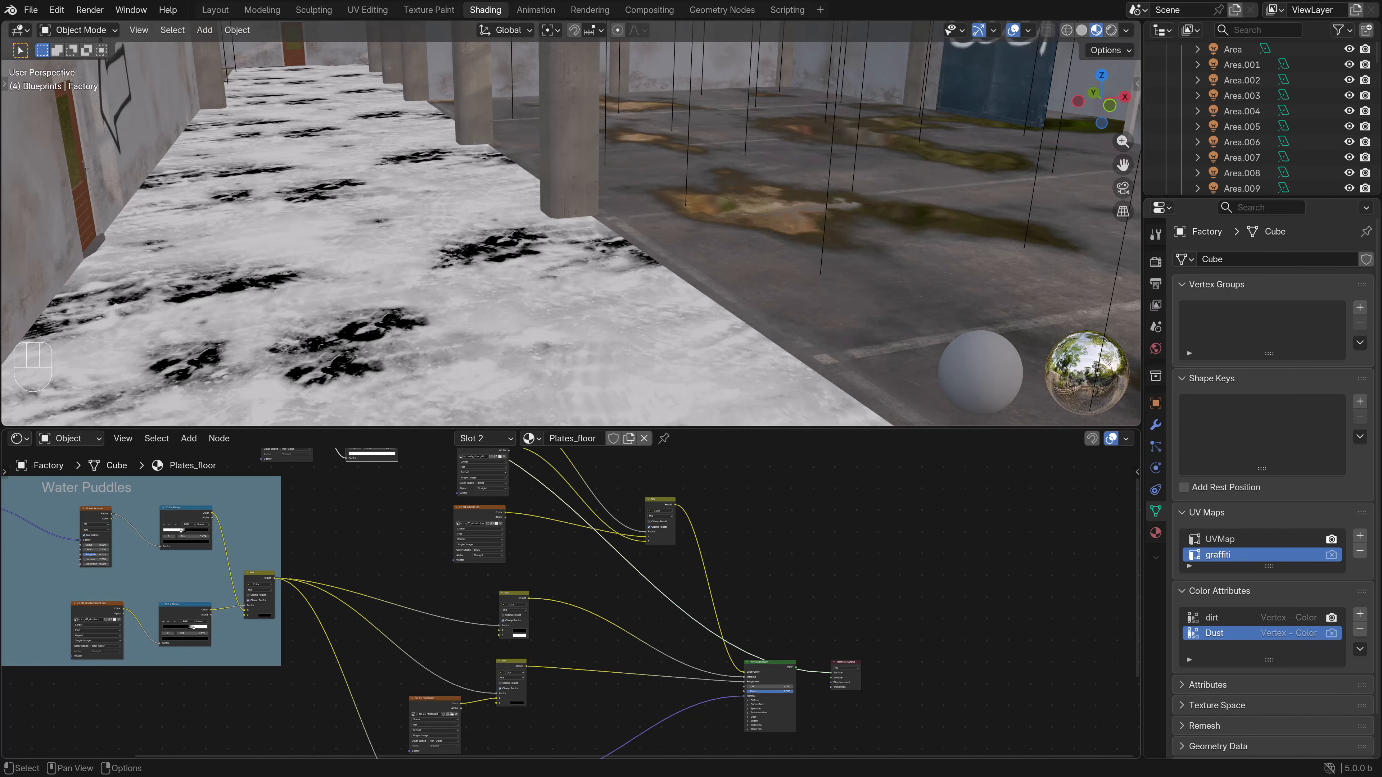
pyautogui.moveTo(795, 667); pyautogui.dragTo(831, 673)
pyautogui.moveTo(570, 605); pyautogui.dragTo(651, 697, button='middle')
pyautogui.scroll(4, 651, 697)
pyautogui.moveTo(516, 559); pyautogui.dragTo(570, 620, button='middle')
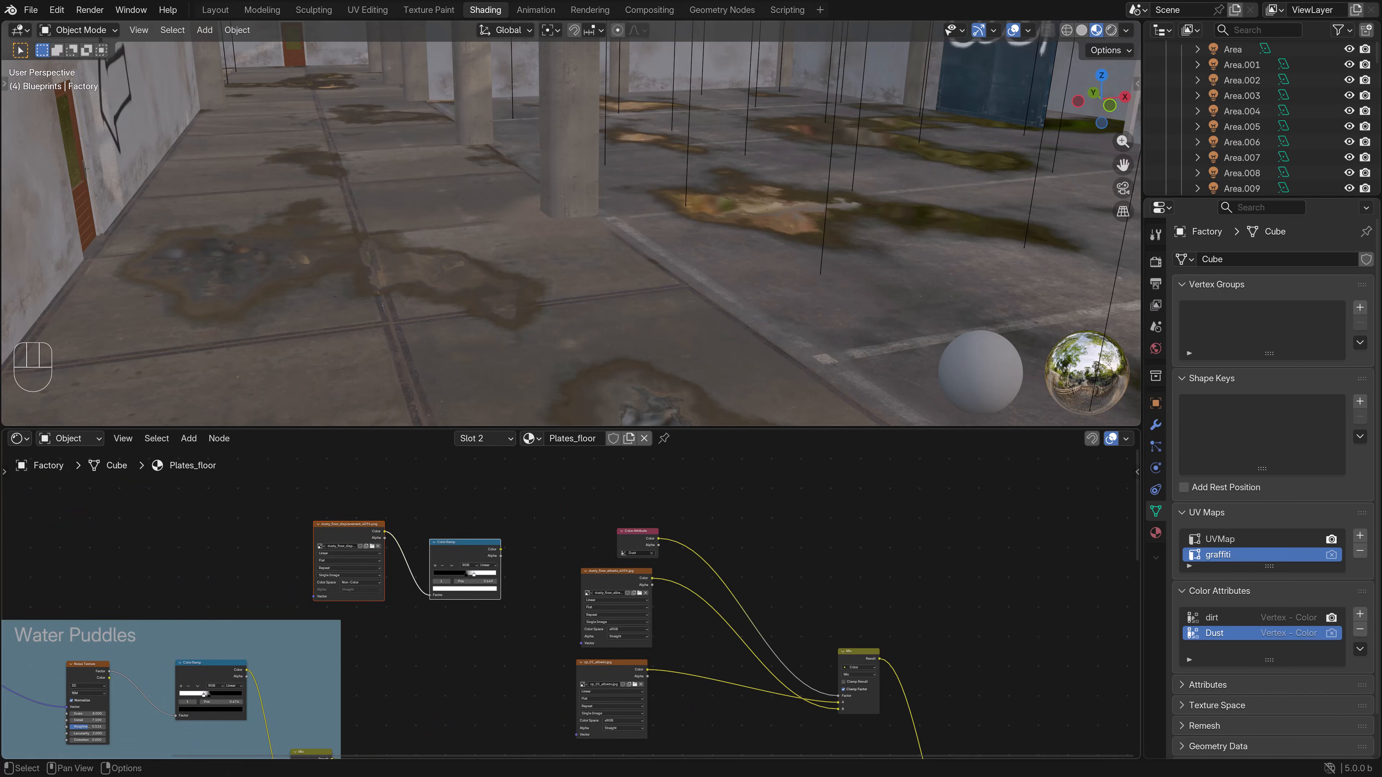
# - Move the dusty displacement texture and its Color Ramp farther back from the albedo textures
pyautogui.scroll(-1, 569, 621)
pyautogui.press('g')
pyautogui.click(490, 577)
pyautogui.click(490, 577)
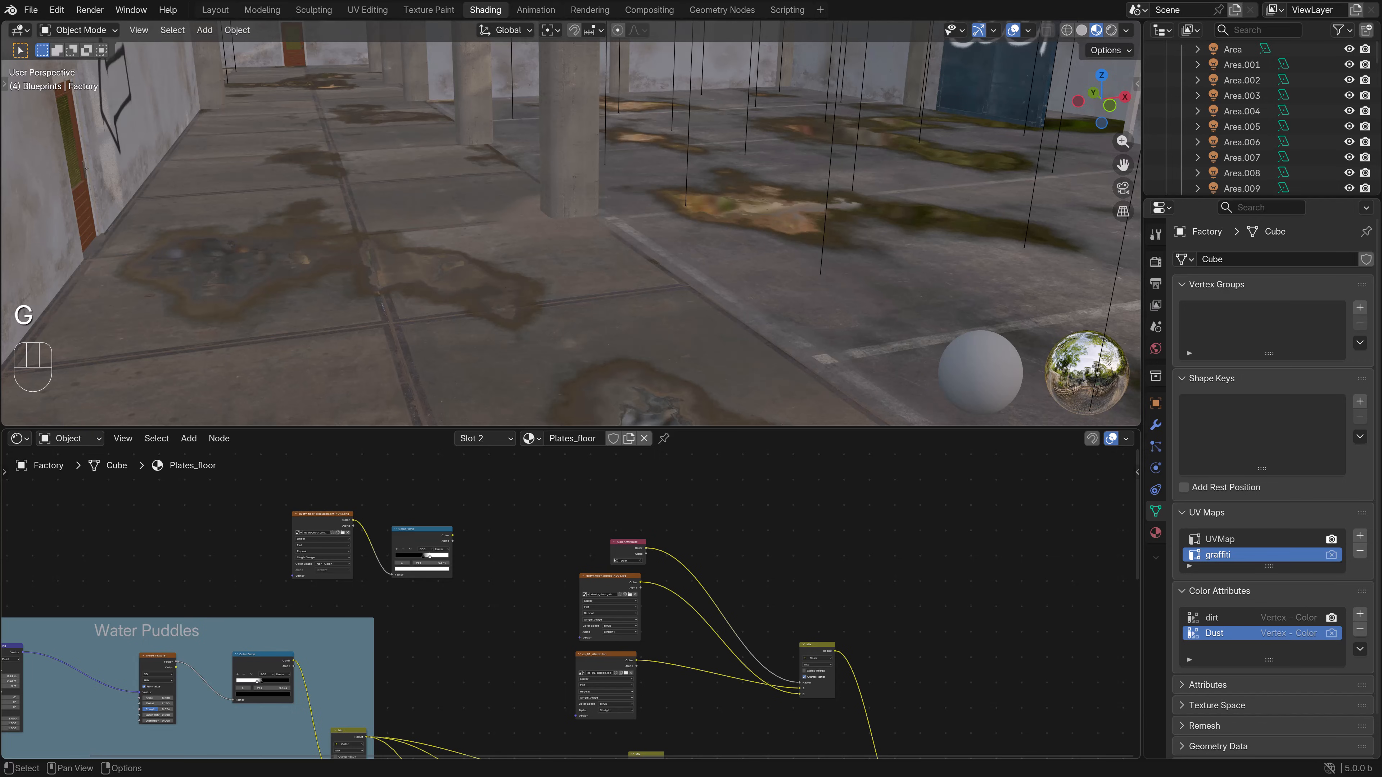
# - Duplicate the albedo Mix node, place the copy after the displacement Color Ramp and connect the ramp's Color to its B input
pyautogui.click(816, 650)
pyautogui.hotkey('shift', 'd')
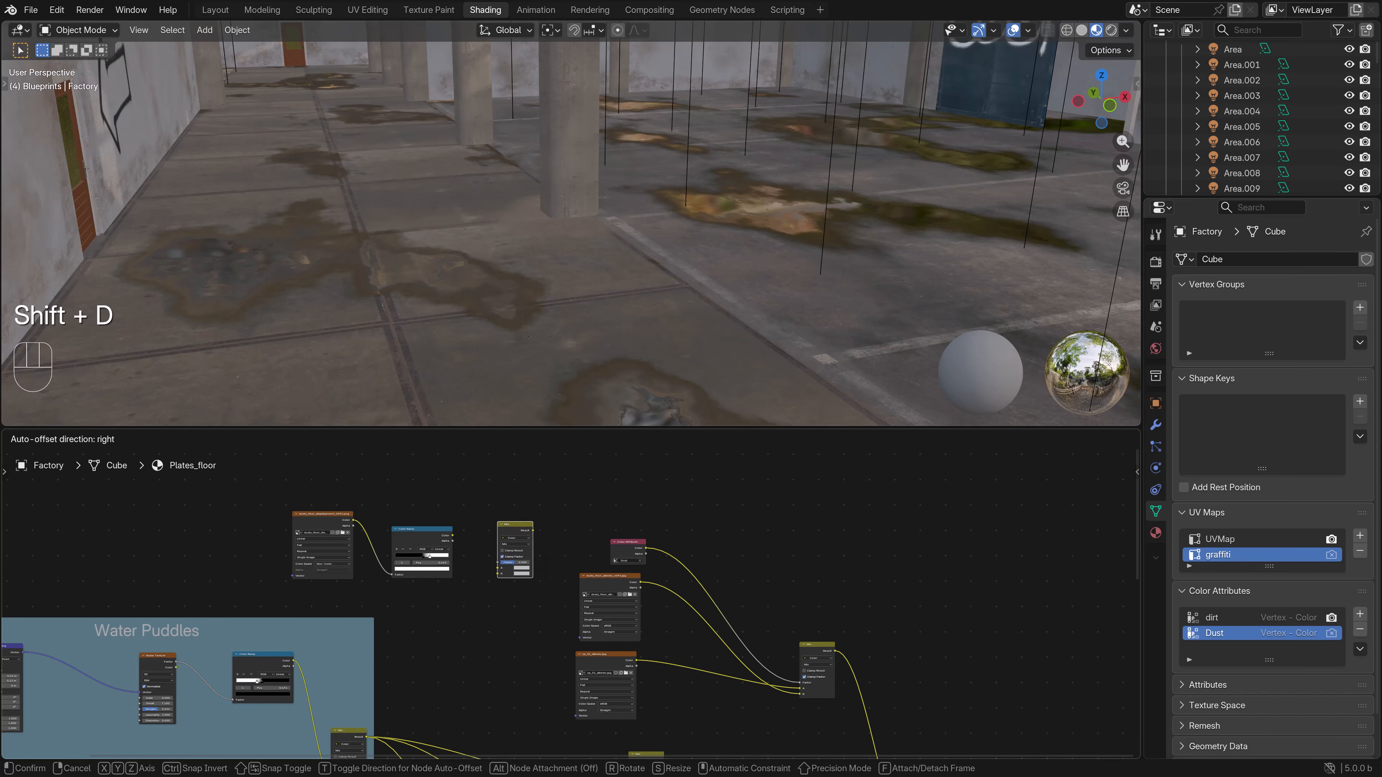
pyautogui.click(515, 547)
pyautogui.moveTo(452, 535); pyautogui.dragTo(497, 573)
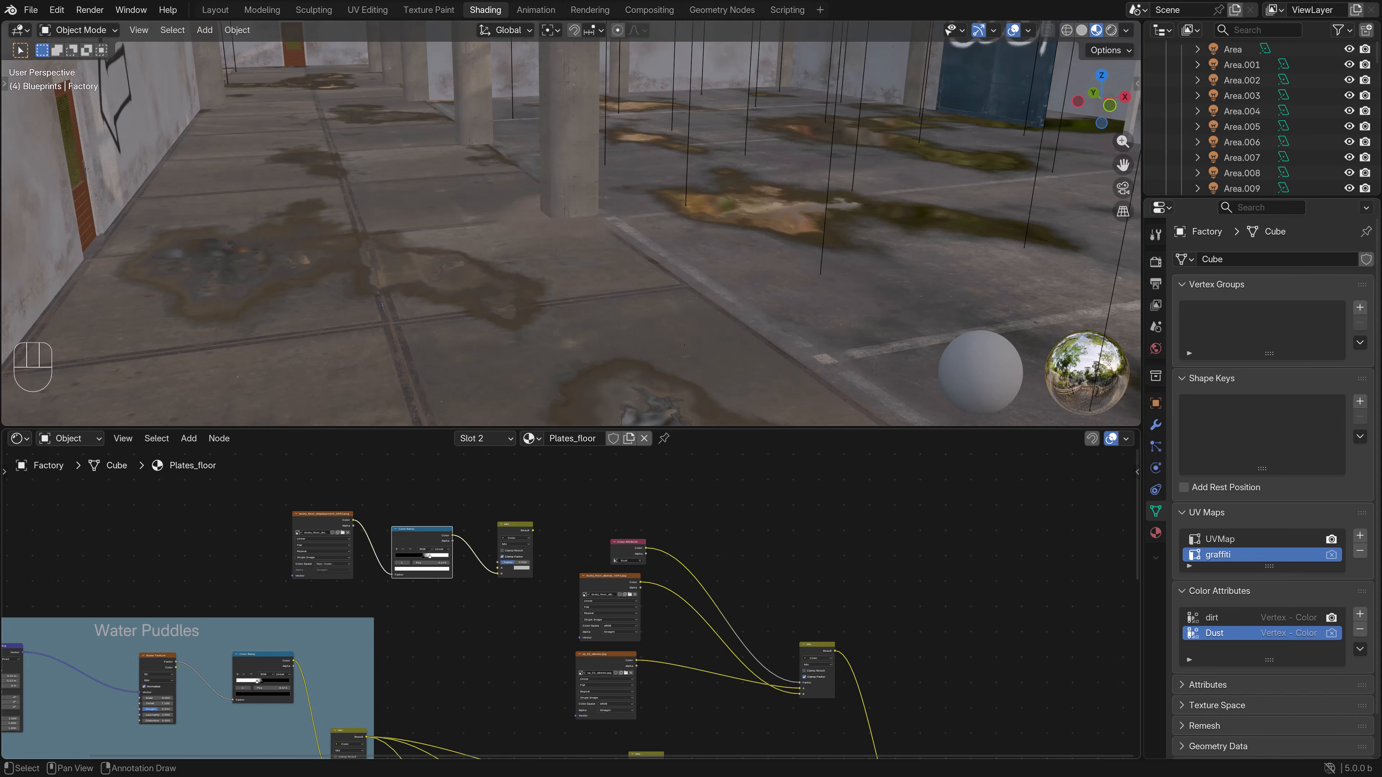
# - Reroute the Dust Color Attribute from the albedo Mix to the duplicated Mix node's Factor and set that node's A color to white
pyautogui.moveTo(799, 683); pyautogui.dragTo(762, 670)
pyautogui.moveTo(628, 544); pyautogui.dragTo(498, 562)
pyautogui.click(522, 568)
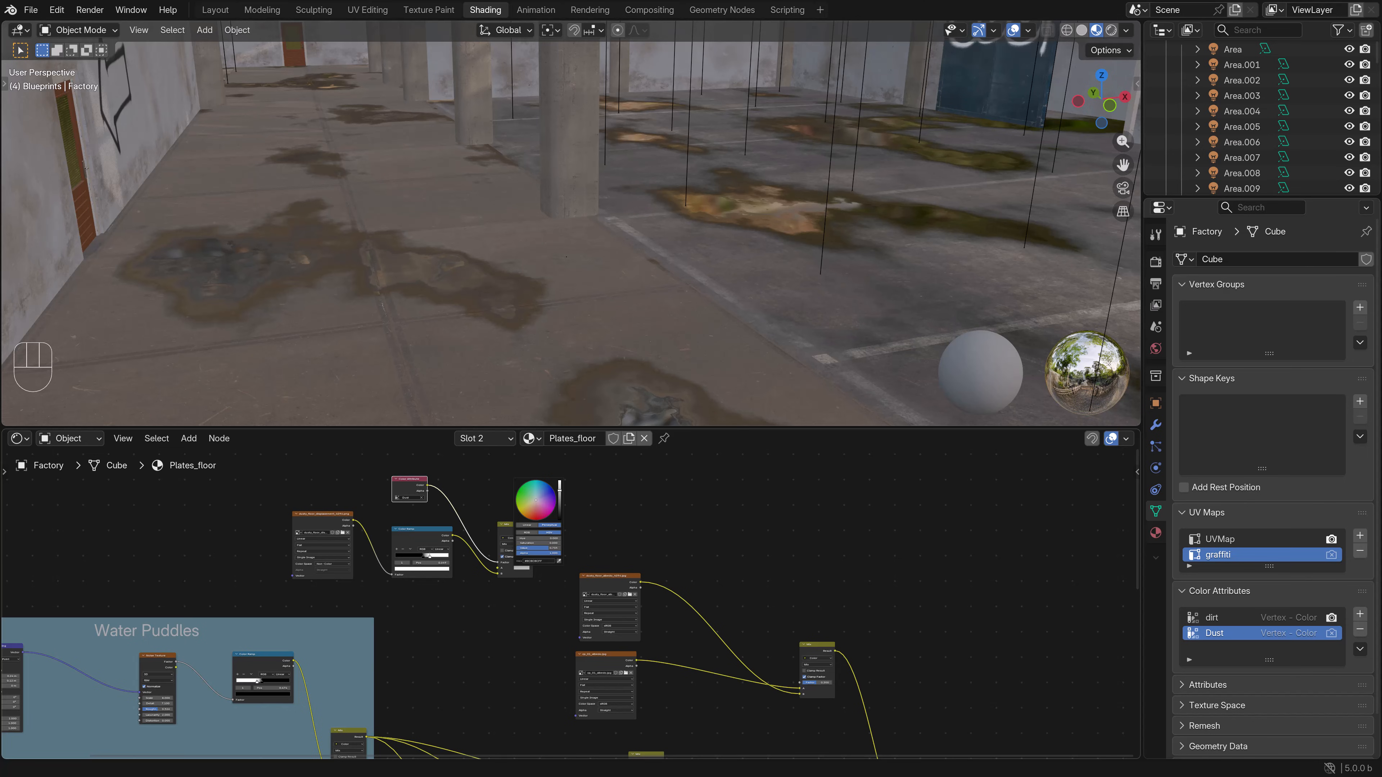
pyautogui.moveTo(559, 490); pyautogui.dragTo(560, 481)
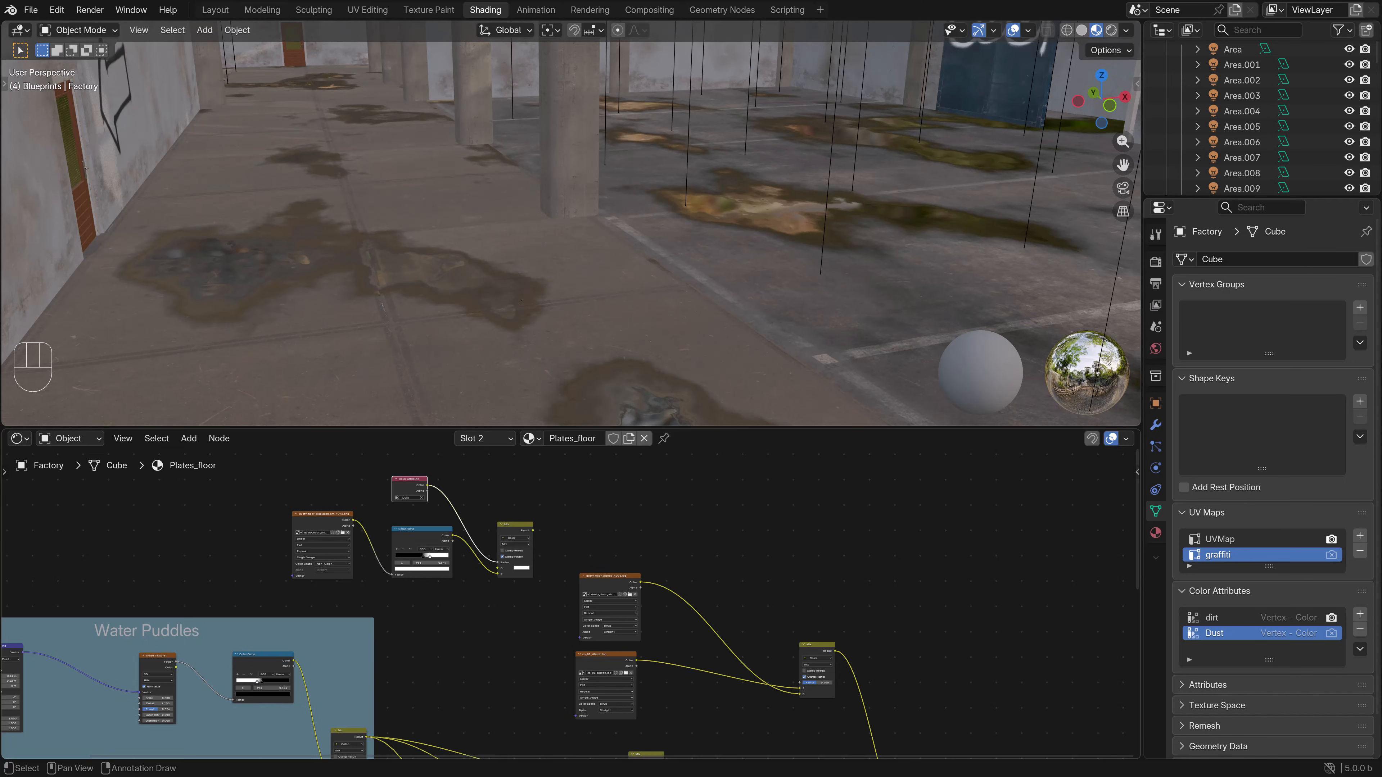
# - Duplicate the Color Ramp after the mask Mix node and route the mask's Result through it into the albedo Mix's Factor
pyautogui.click(422, 536)
pyautogui.hotkey('shift', 'd')
pyautogui.click(597, 515)
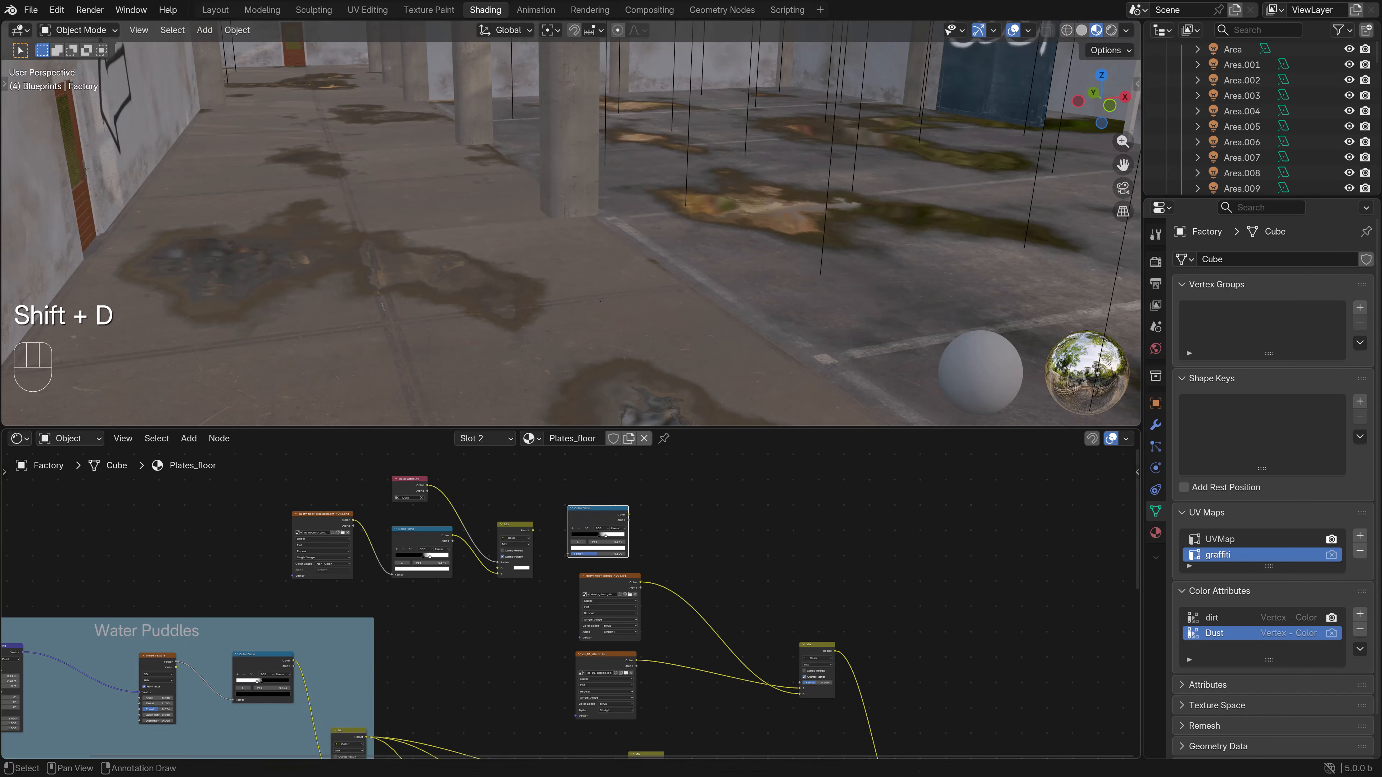
pyautogui.scroll(3, 597, 531)
pyautogui.moveTo(522, 511); pyautogui.dragTo(567, 541)
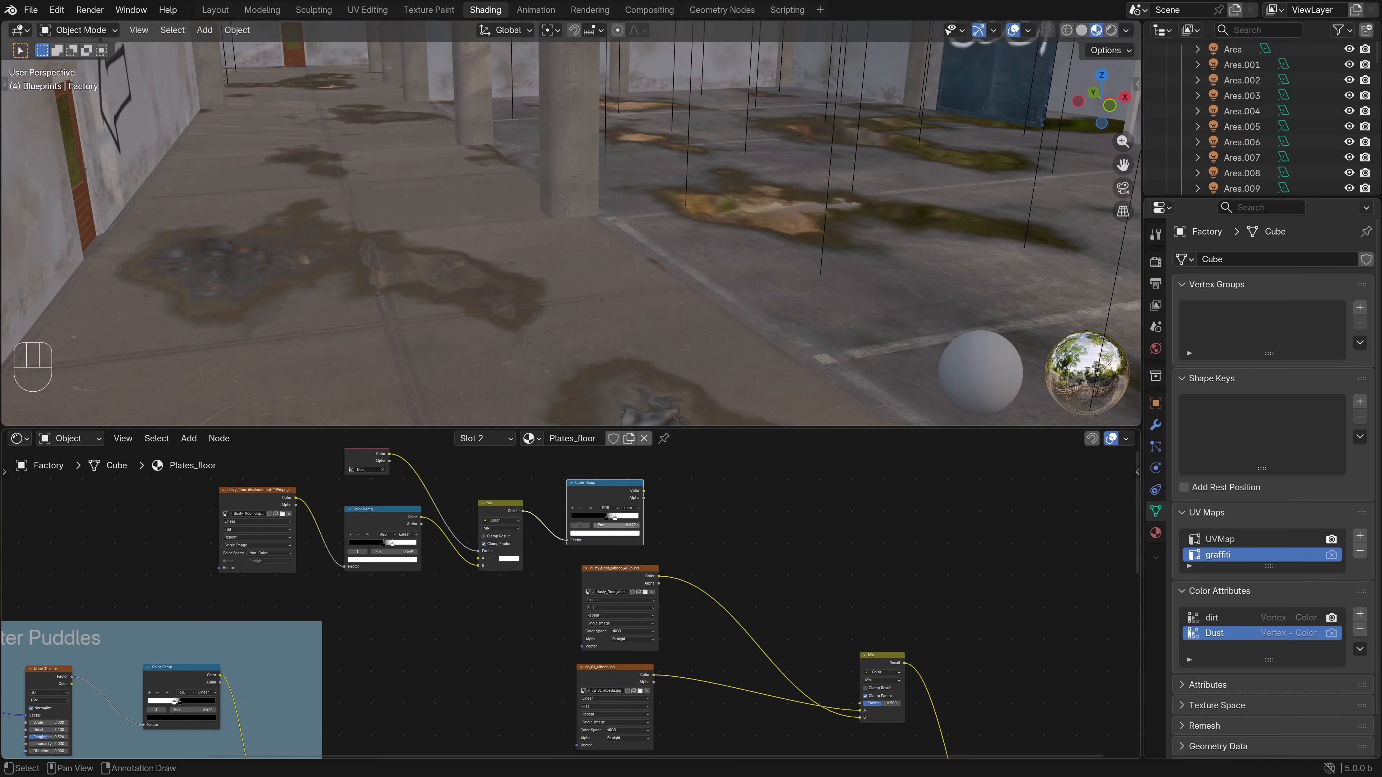
pyautogui.scroll(-2, 302, 588)
pyautogui.moveTo(574, 509); pyautogui.dragTo(746, 677)
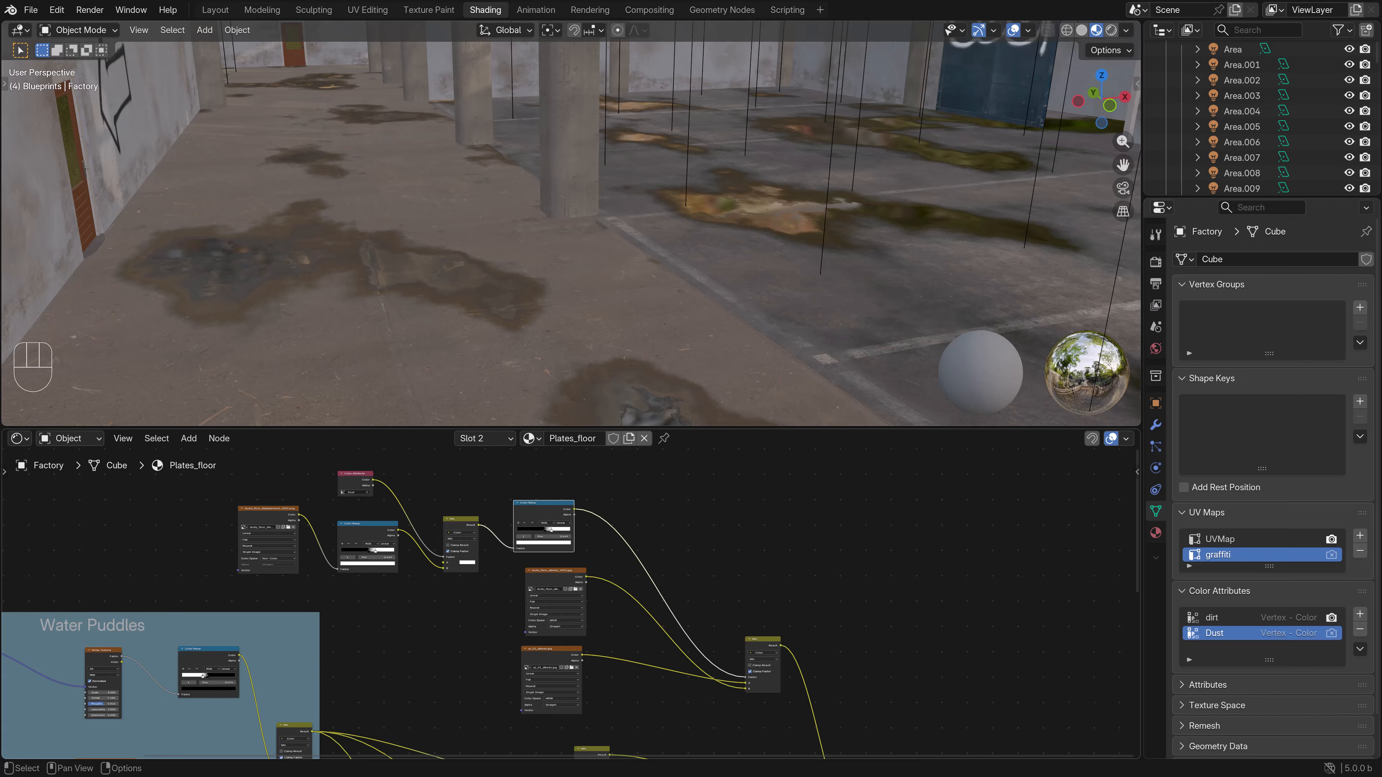
# - Swap the albedo Mix inputs, connecting the dusty floor albedo to A and the cp_01 albedo to B
pyautogui.moveTo(696, 689); pyautogui.dragTo(559, 595, button='middle')
pyautogui.scroll(3, 582, 593)
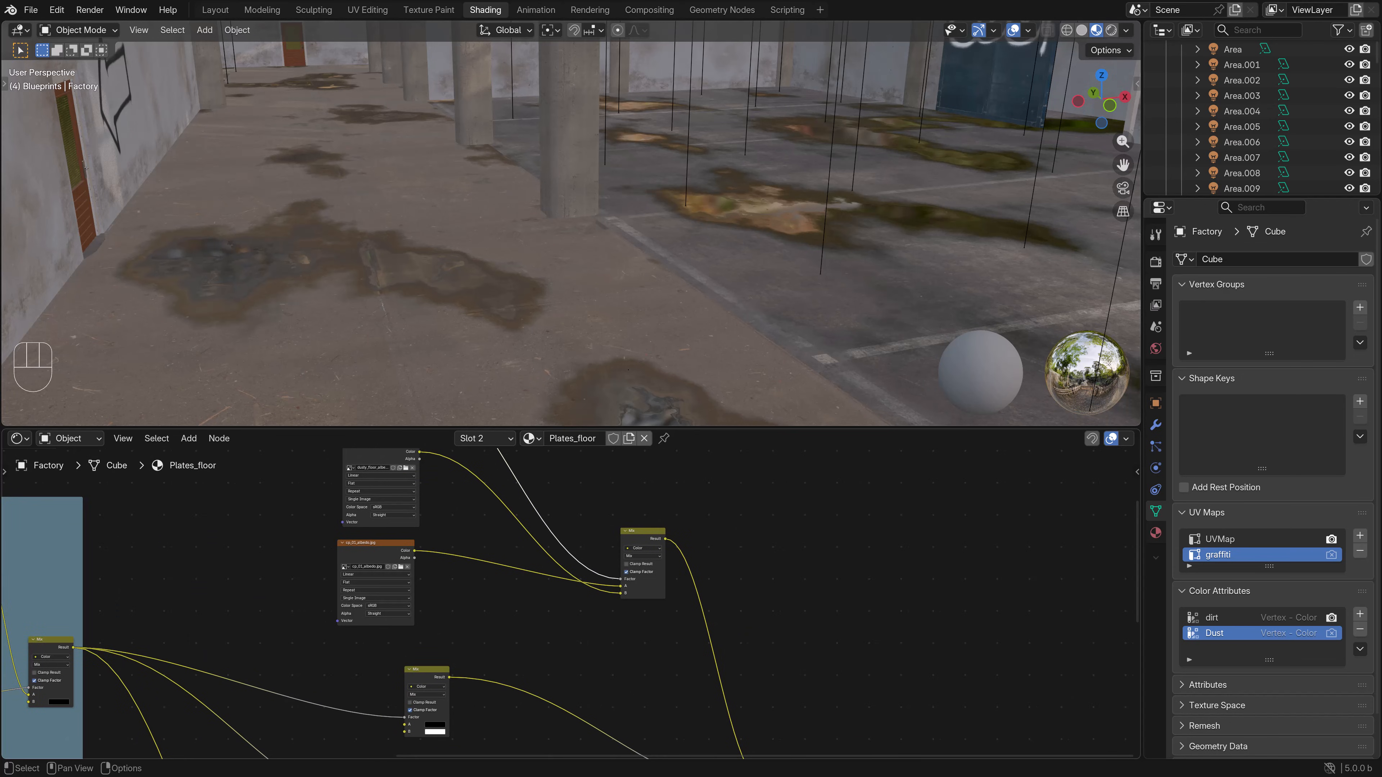
pyautogui.moveTo(620, 593); pyautogui.dragTo(620, 586)
pyautogui.moveTo(414, 550); pyautogui.dragTo(620, 593)
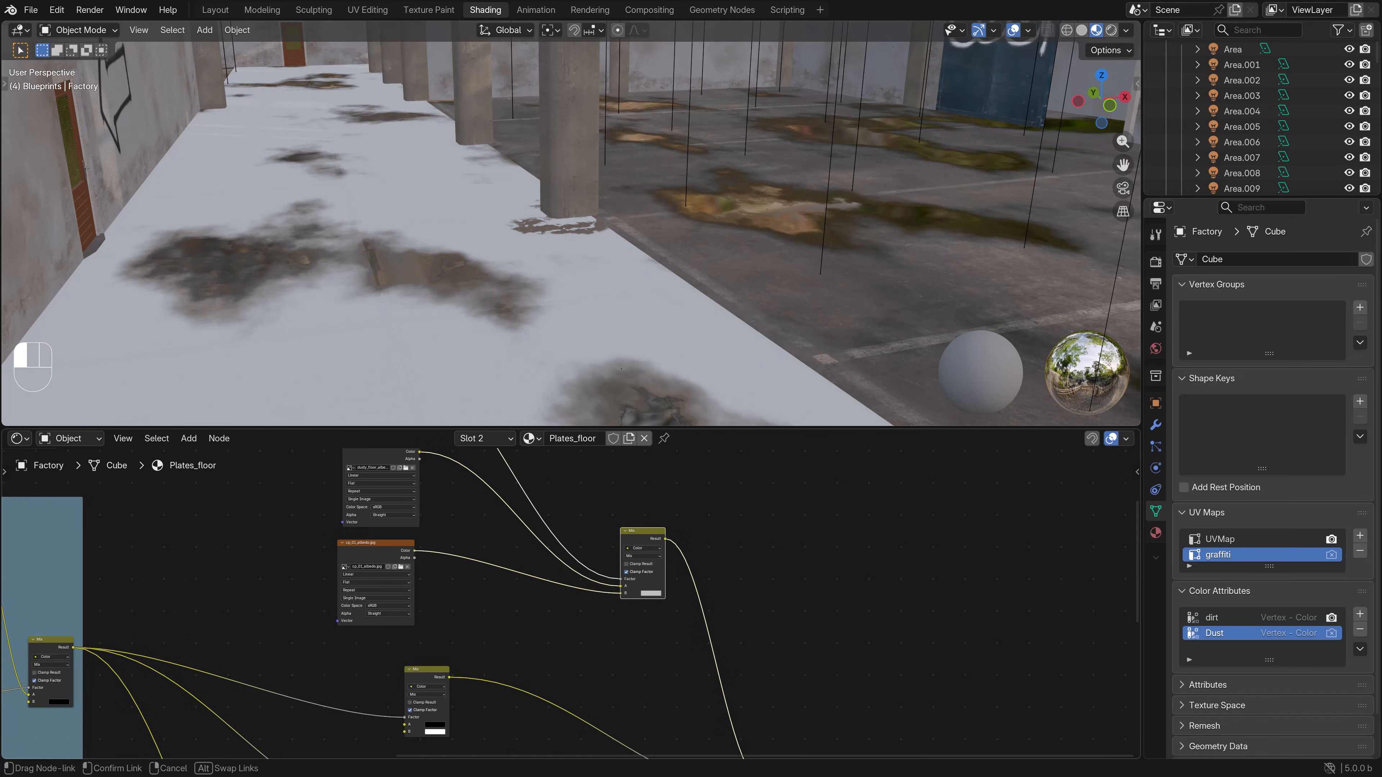
# - Adjust the black stop of the Color Ramp after the mask Mix node to refine the dust edge around the column
pyautogui.scroll(3, 571, 223)
pyautogui.keyDown('shift'); pyautogui.hscroll(-5, 571, 224); pyautogui.keyUp('shift')
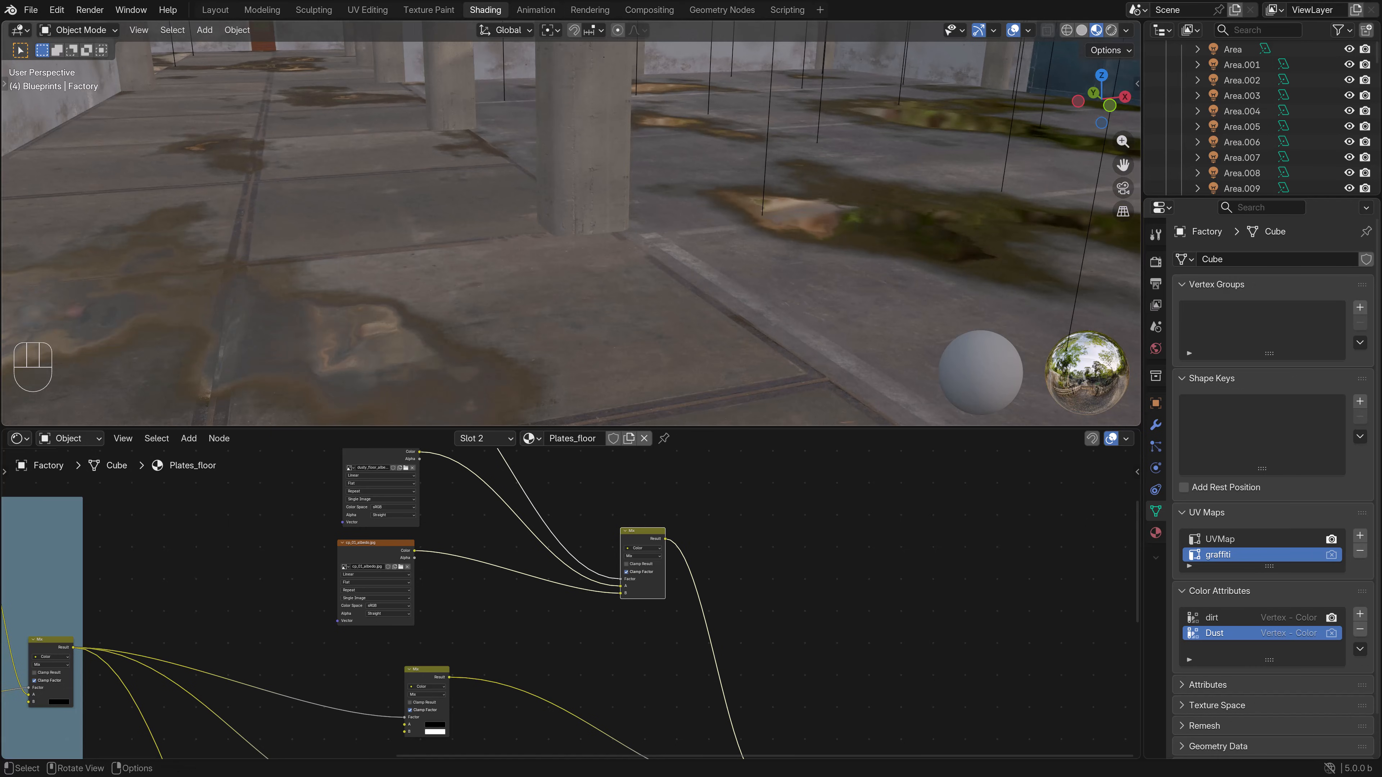
pyautogui.keyDown('shift'); pyautogui.moveTo(571, 223); pyautogui.dragTo(559, 219, button='middle'); pyautogui.keyUp('shift')
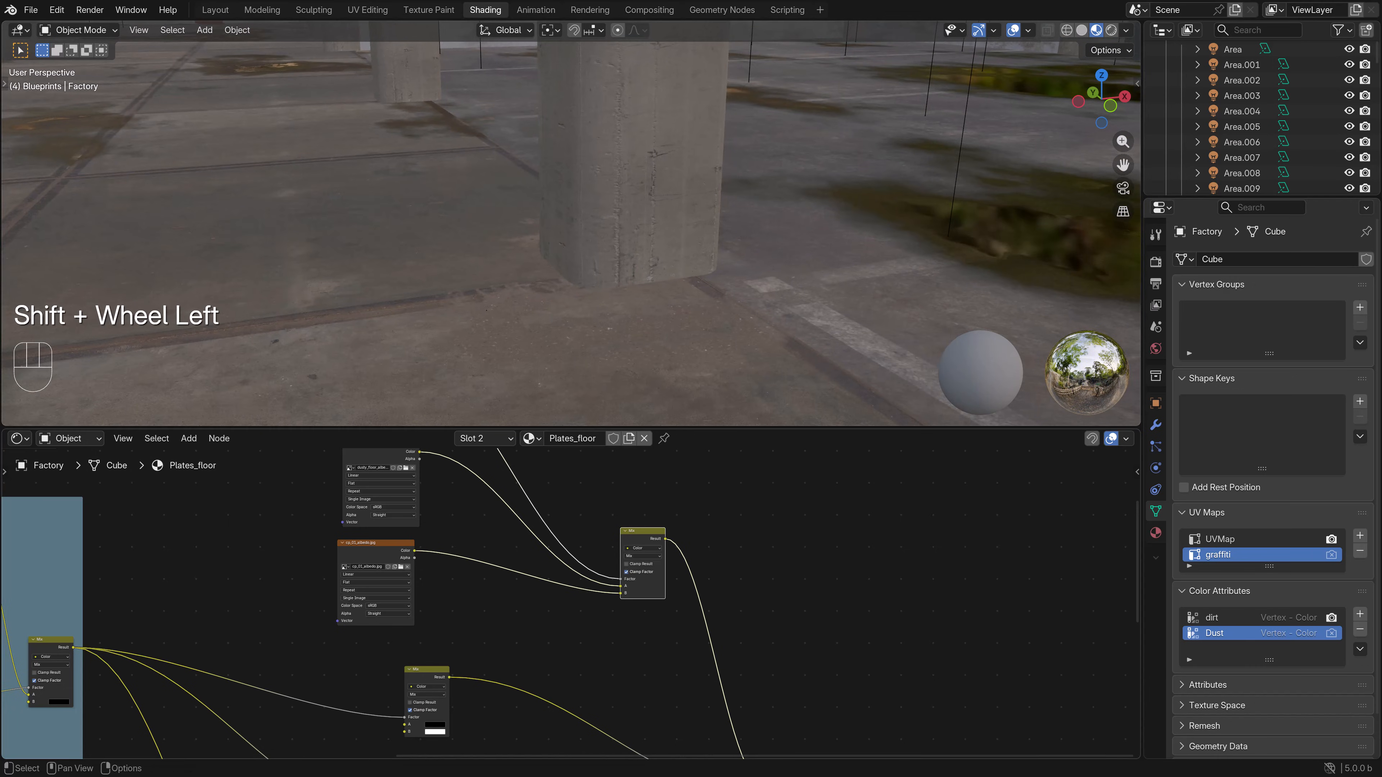
pyautogui.moveTo(544, 566); pyautogui.dragTo(609, 714, button='middle')
pyautogui.moveTo(544, 599); pyautogui.dragTo(642, 629, button='middle')
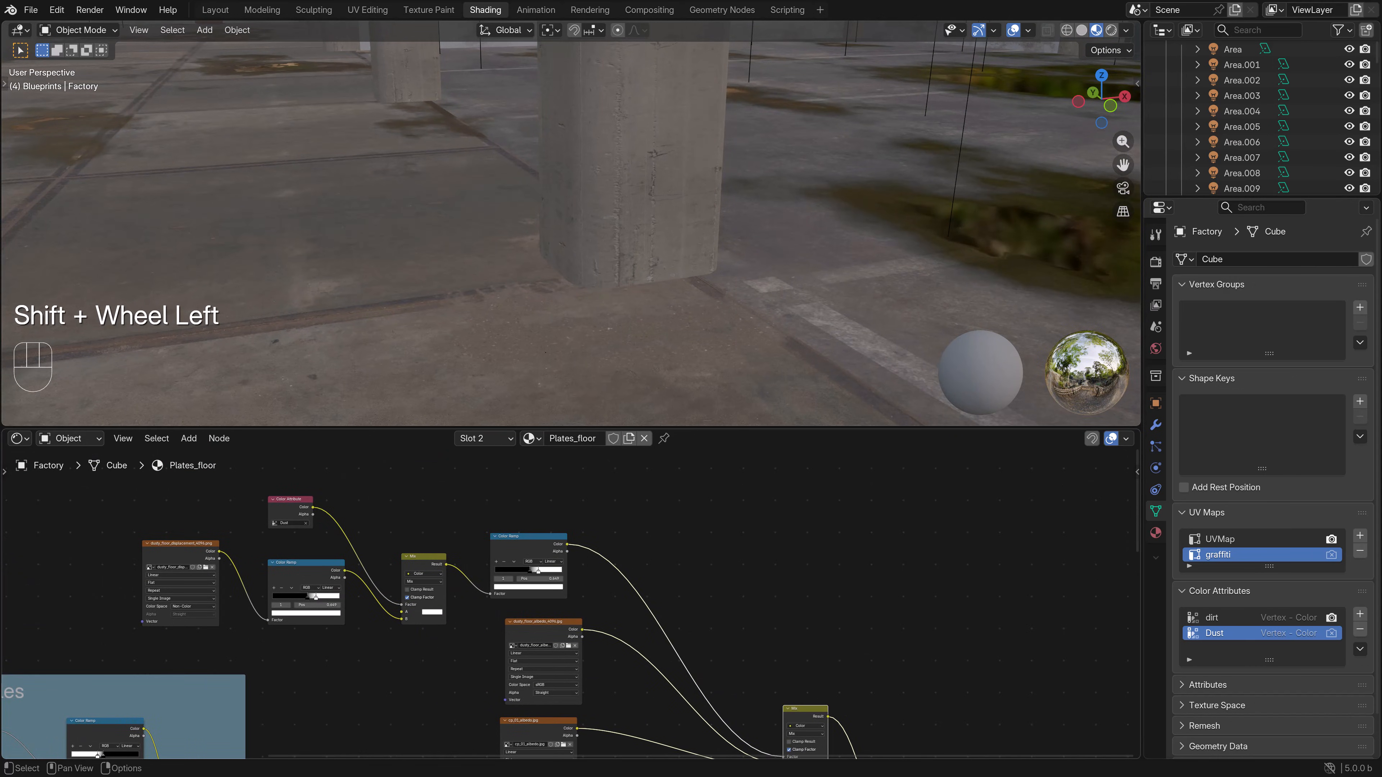
pyautogui.scroll(1, 546, 593)
pyautogui.moveTo(536, 570); pyautogui.dragTo(519, 116)
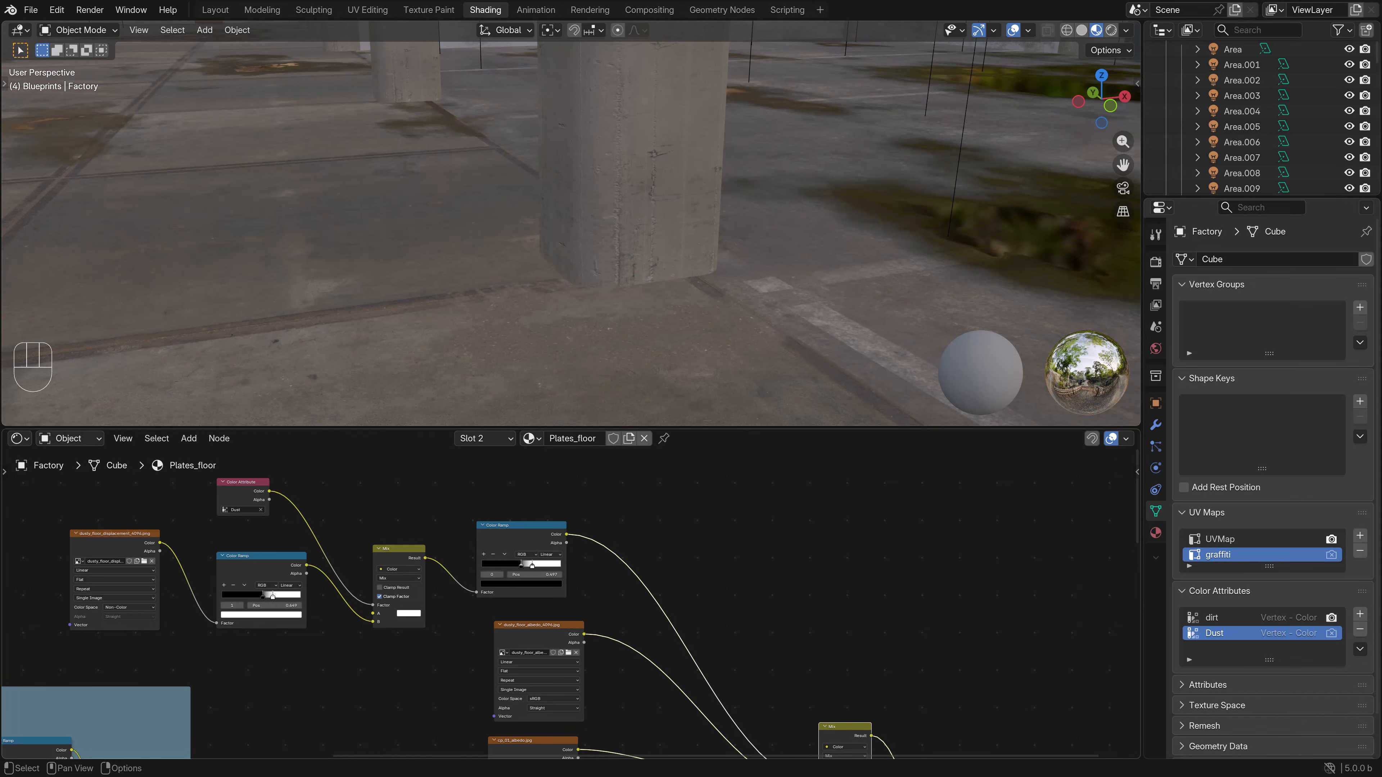
# - Fine-tune the white stop of the displacement Color Ramp and check the dust breakup at the column base
pyautogui.moveTo(263, 596); pyautogui.dragTo(251, 596)
pyautogui.moveTo(259, 595); pyautogui.dragTo(275, 595)
pyautogui.keyDown('shift'); pyautogui.moveTo(571, 229); pyautogui.dragTo(566, 229, button='middle'); pyautogui.keyUp('shift')
pyautogui.scroll(6, 571, 229)
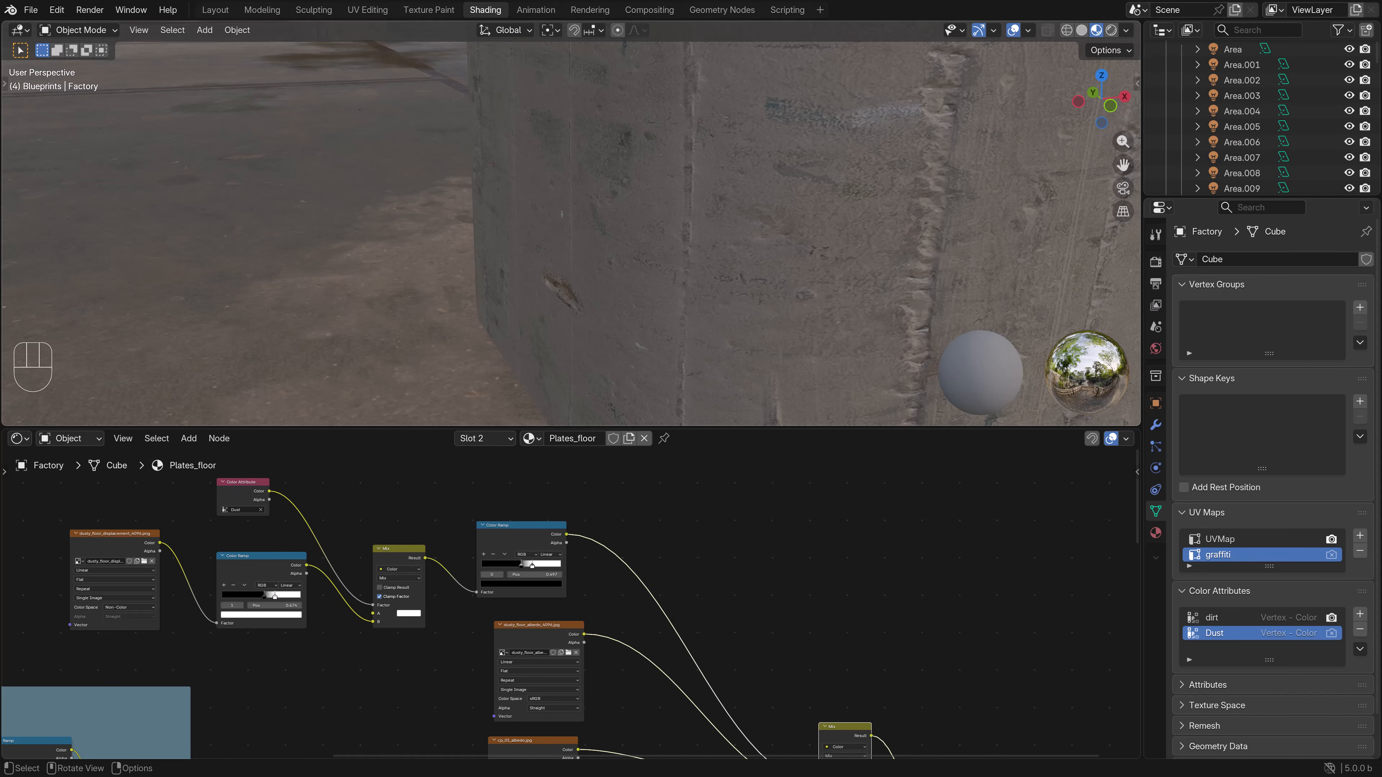
pyautogui.scroll(-6, 571, 228)
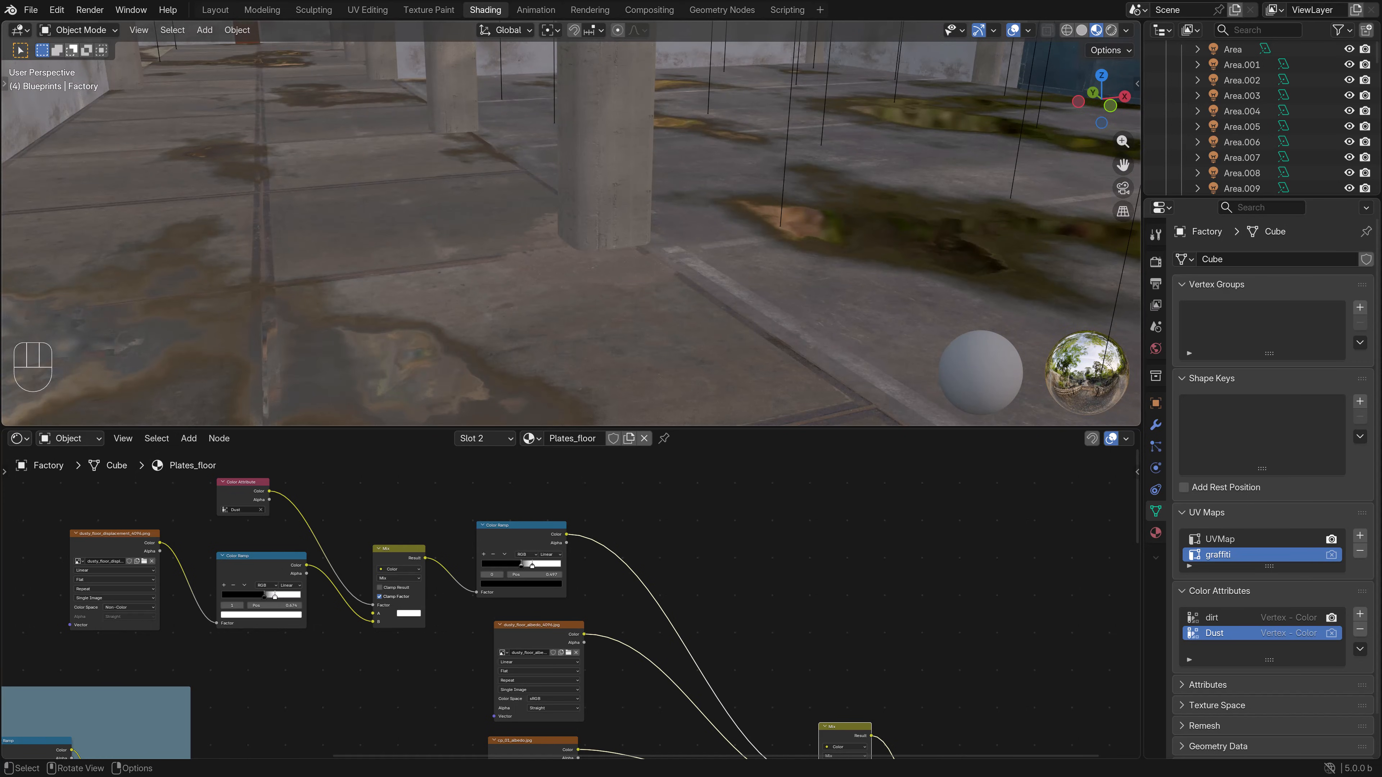
pyautogui.click(80, 30)
pyautogui.click(84, 97)
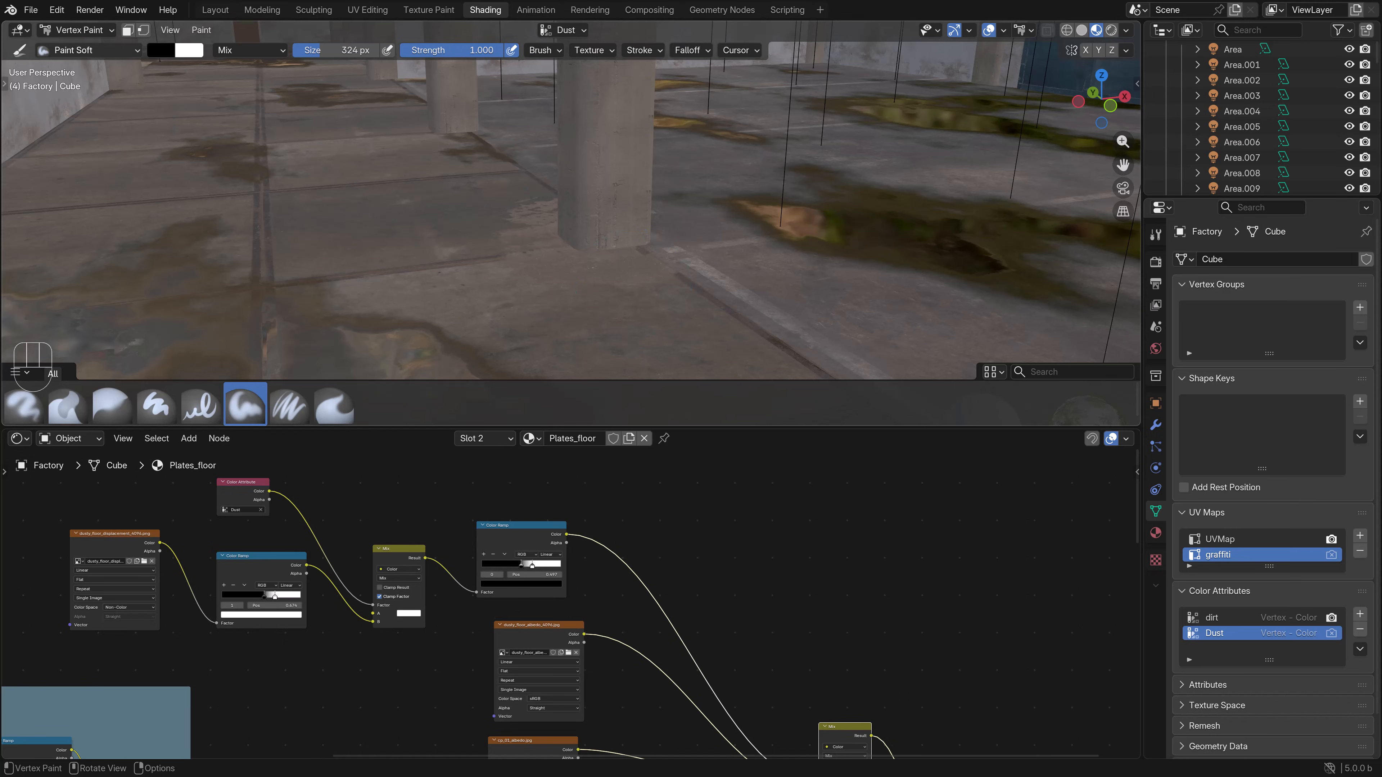
pyautogui.click(77, 30)
pyautogui.click(81, 49)
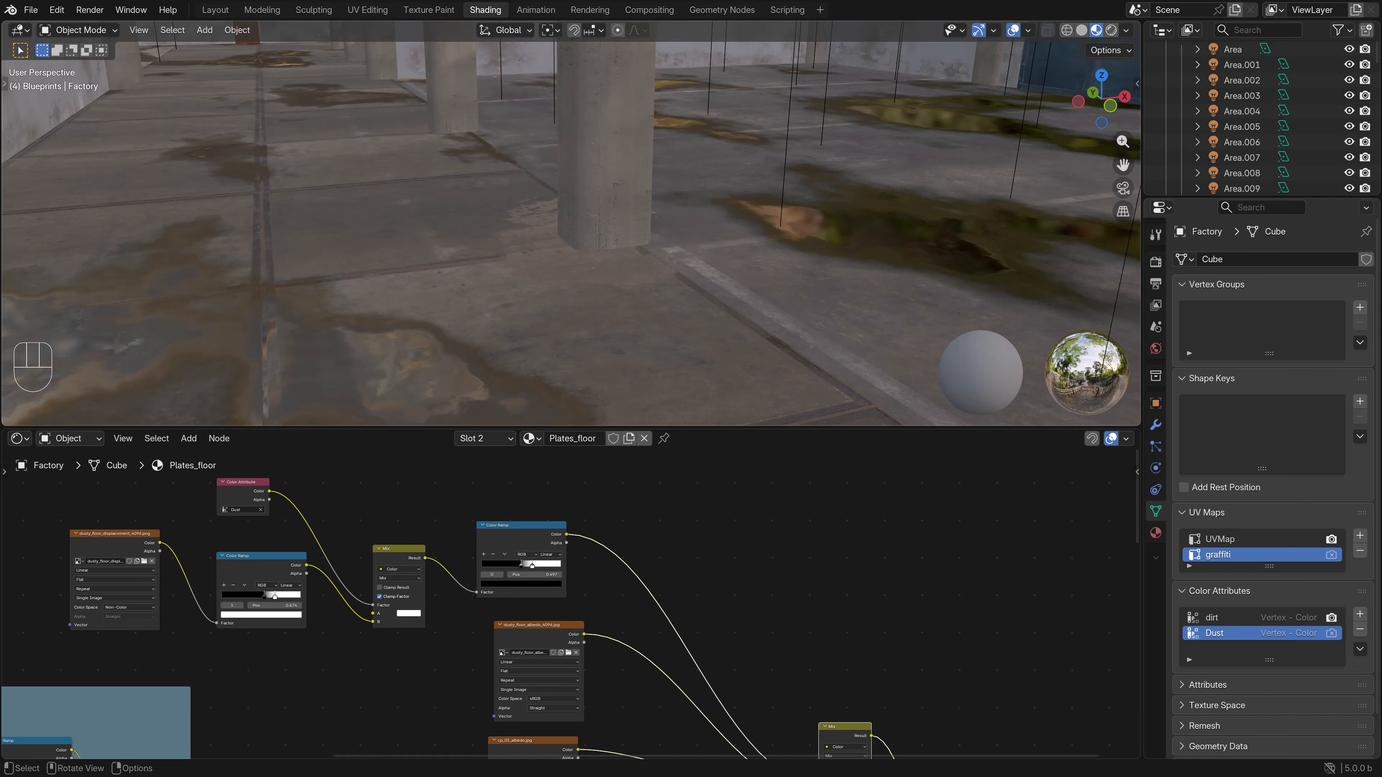
pyautogui.scroll(3, 571, 223)
pyautogui.scroll(-3, 661, 144)
# - Move the Principled BSDF and Material Output nodes farther from the Mix nodes to make room
pyautogui.scroll(-4, 571, 604)
pyautogui.moveTo(653, 653); pyautogui.dragTo(495, 512, button='middle')
pyautogui.scroll(-5, 675, 450)
pyautogui.moveTo(675, 450); pyautogui.dragTo(702, 369, button='middle')
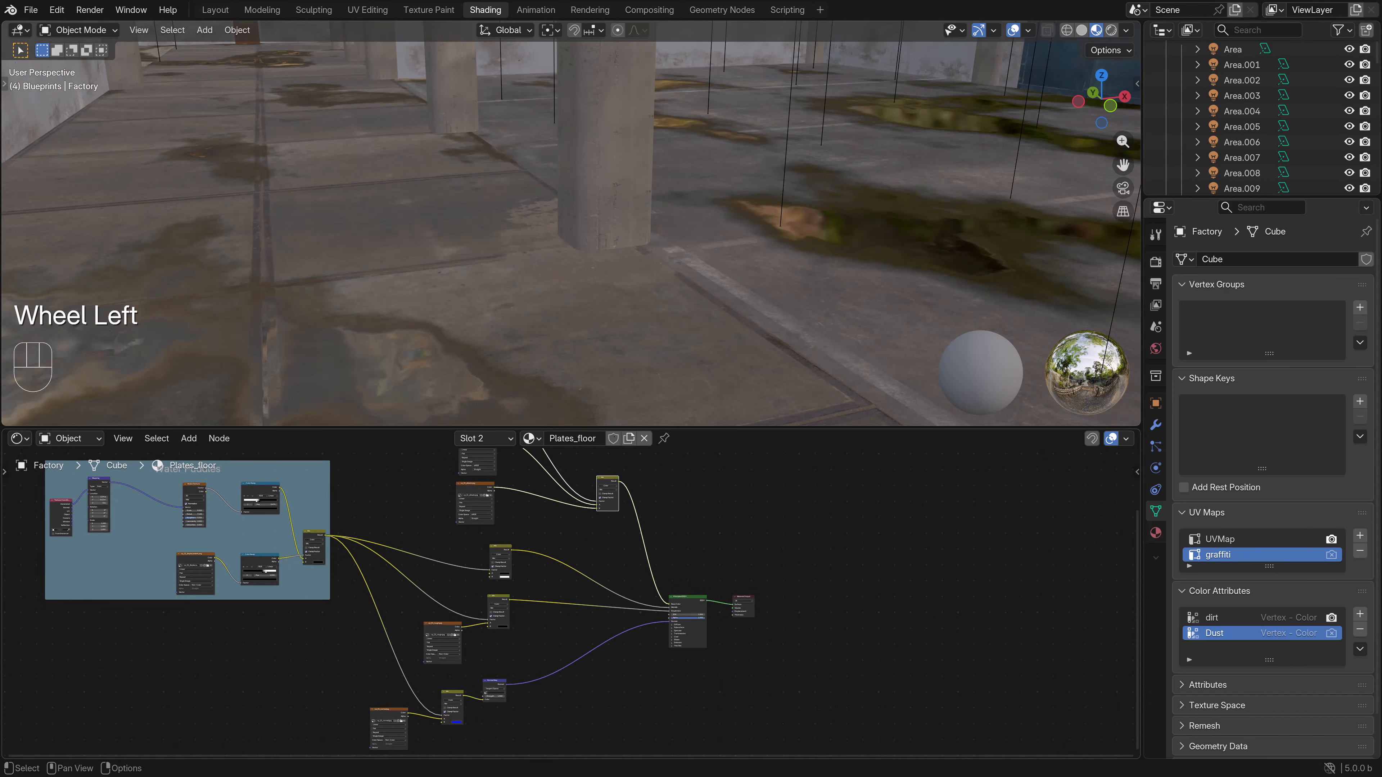
pyautogui.moveTo(778, 666); pyautogui.dragTo(773, 649, button='middle')
pyautogui.moveTo(773, 648); pyautogui.dragTo(818, 582)
# - Duplicate the roughness Mix node and insert the copy on the link to the Principled BSDF's Roughness
pyautogui.scroll(2, 818, 581)
pyautogui.click(456, 569)
pyautogui.scroll(-2, 570, 609)
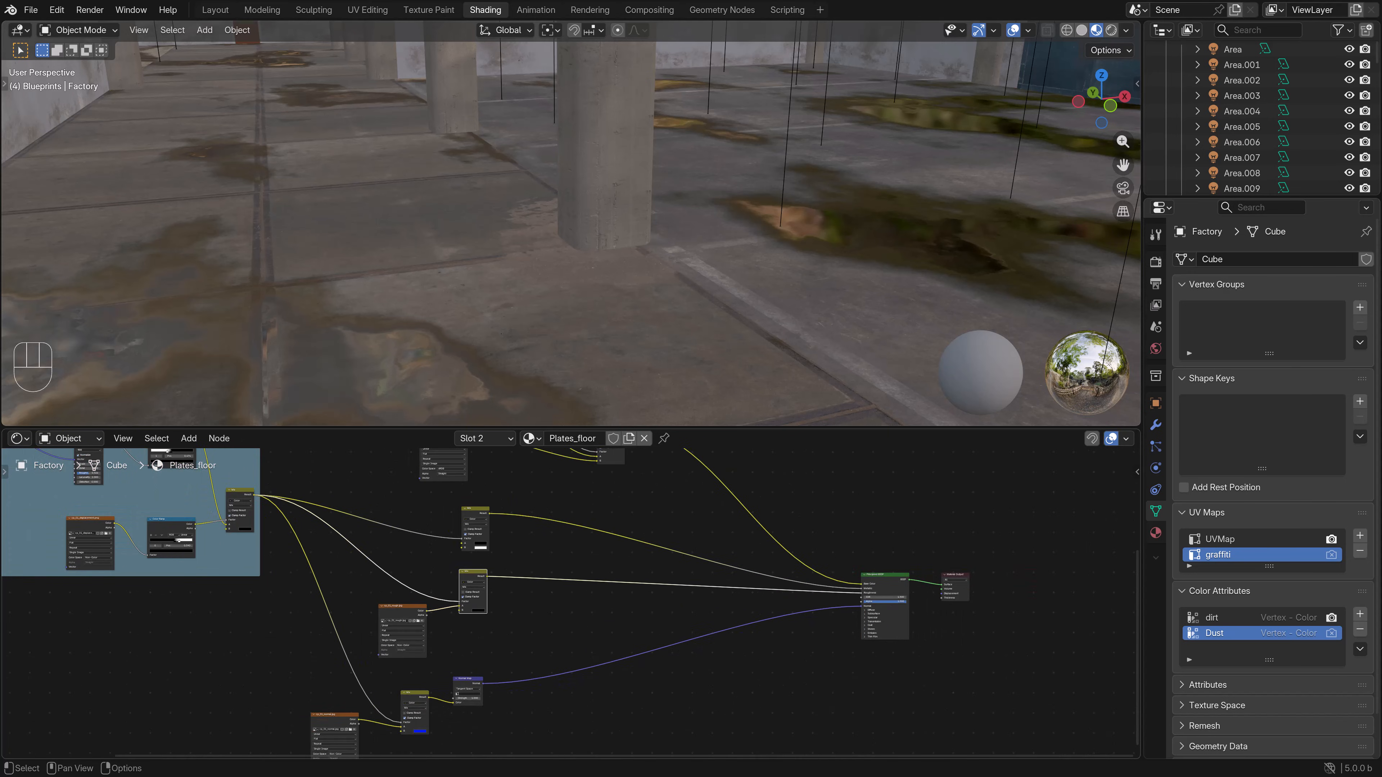
pyautogui.moveTo(473, 585); pyautogui.dragTo(486, 635, button='middle')
pyautogui.hotkey('shift', 'd')
pyautogui.click(576, 628)
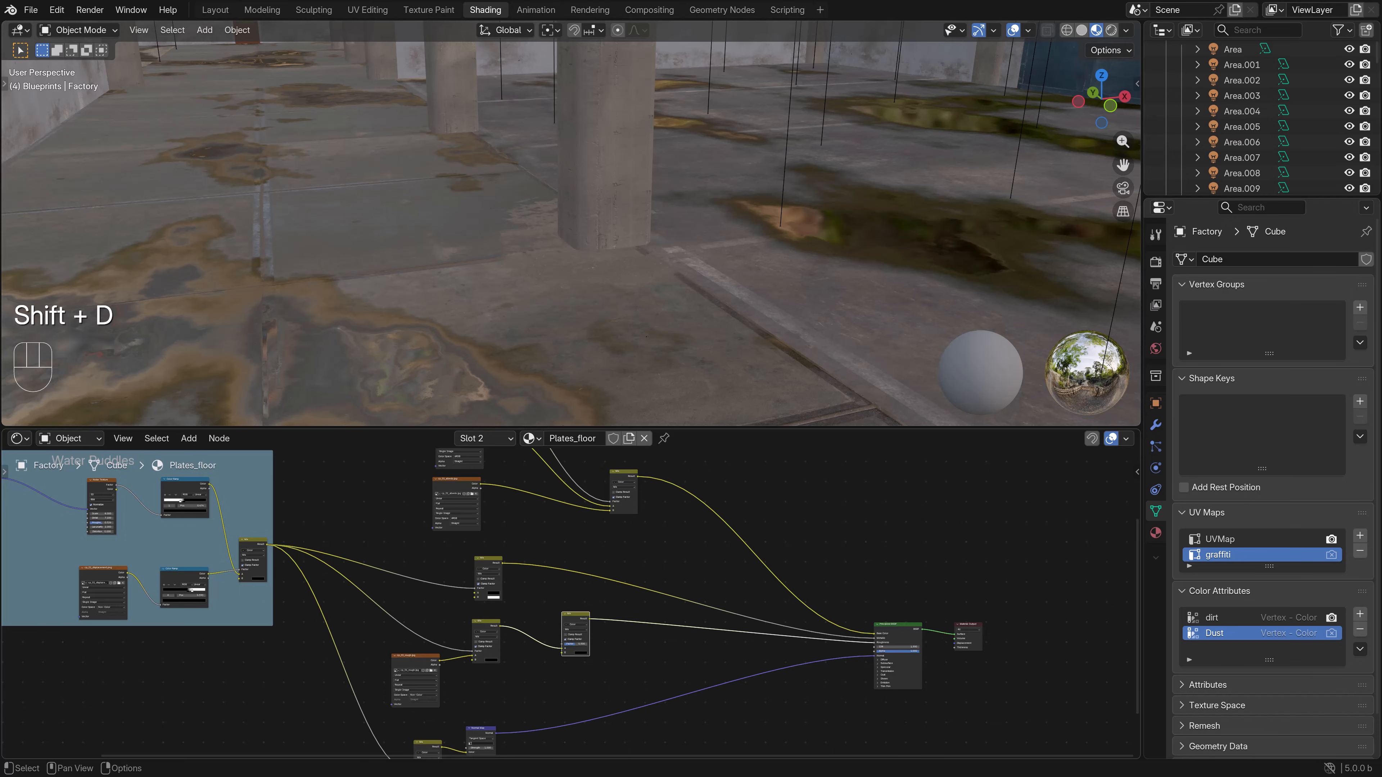
# - Connect the dust mask Color Ramp to the new roughness Mix's Factor and move its incoming roughness link from A to B
pyautogui.moveTo(539, 499); pyautogui.dragTo(562, 586, button='middle')
pyautogui.scroll(-2, 562, 586)
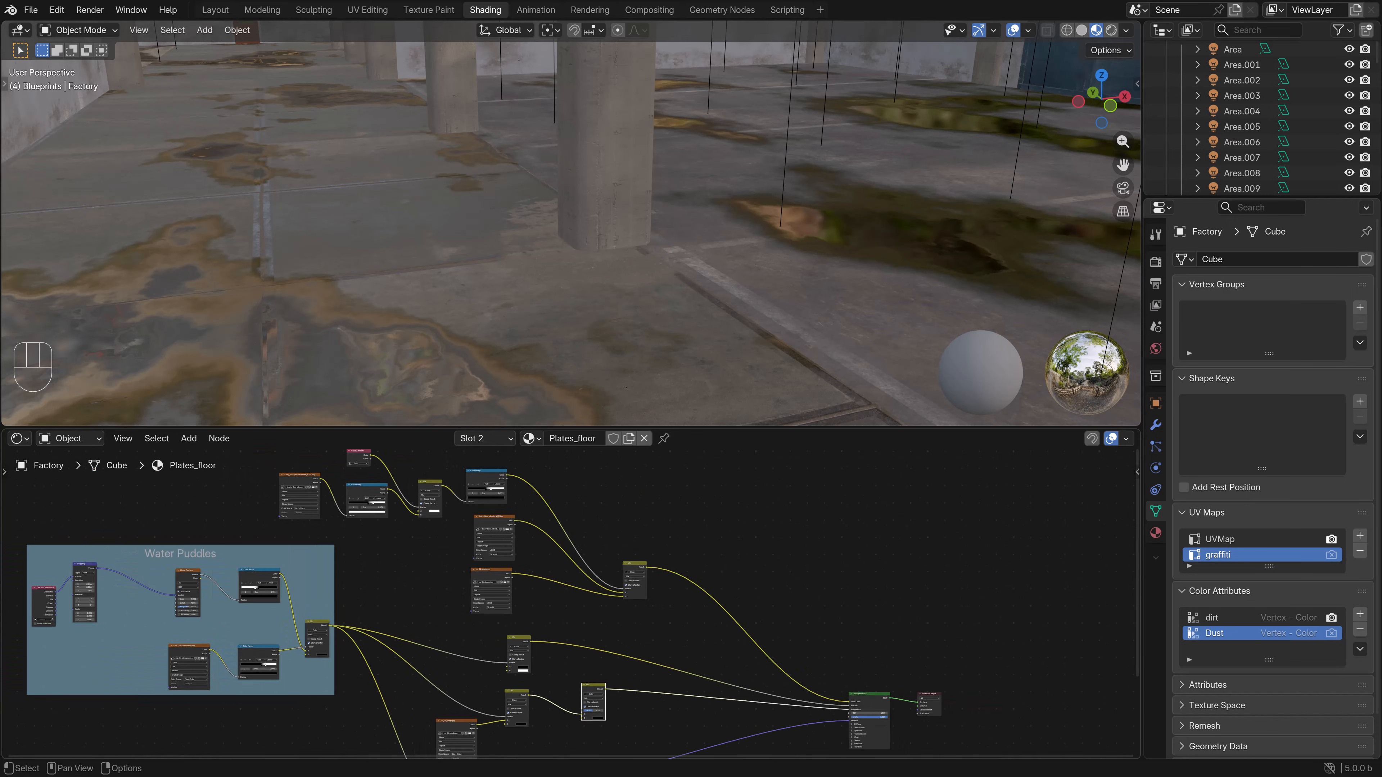
pyautogui.moveTo(506, 475); pyautogui.dragTo(582, 692)
pyautogui.moveTo(582, 692); pyautogui.dragTo(579, 628, button='middle')
pyautogui.scroll(3, 570, 599)
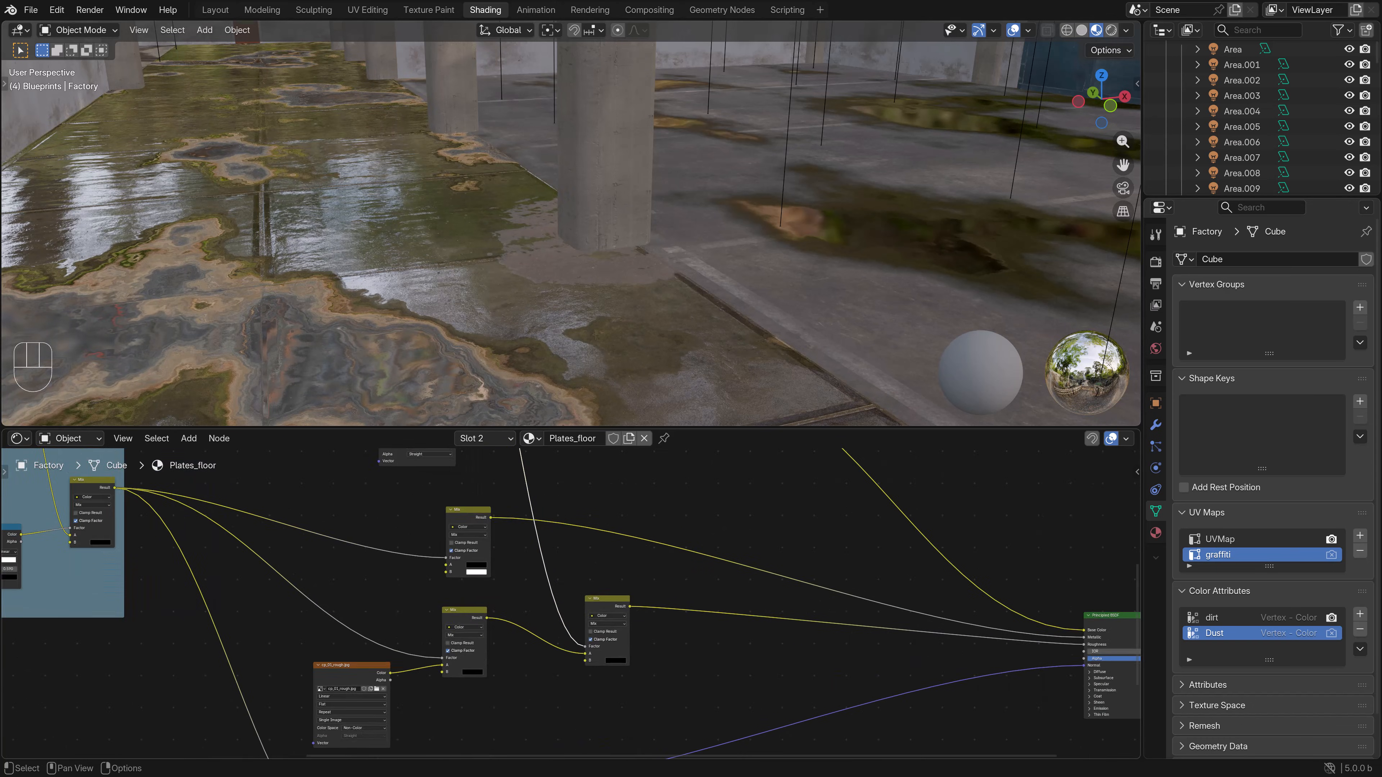
pyautogui.moveTo(585, 653); pyautogui.dragTo(584, 660)
pyautogui.scroll(-3, 571, 603)
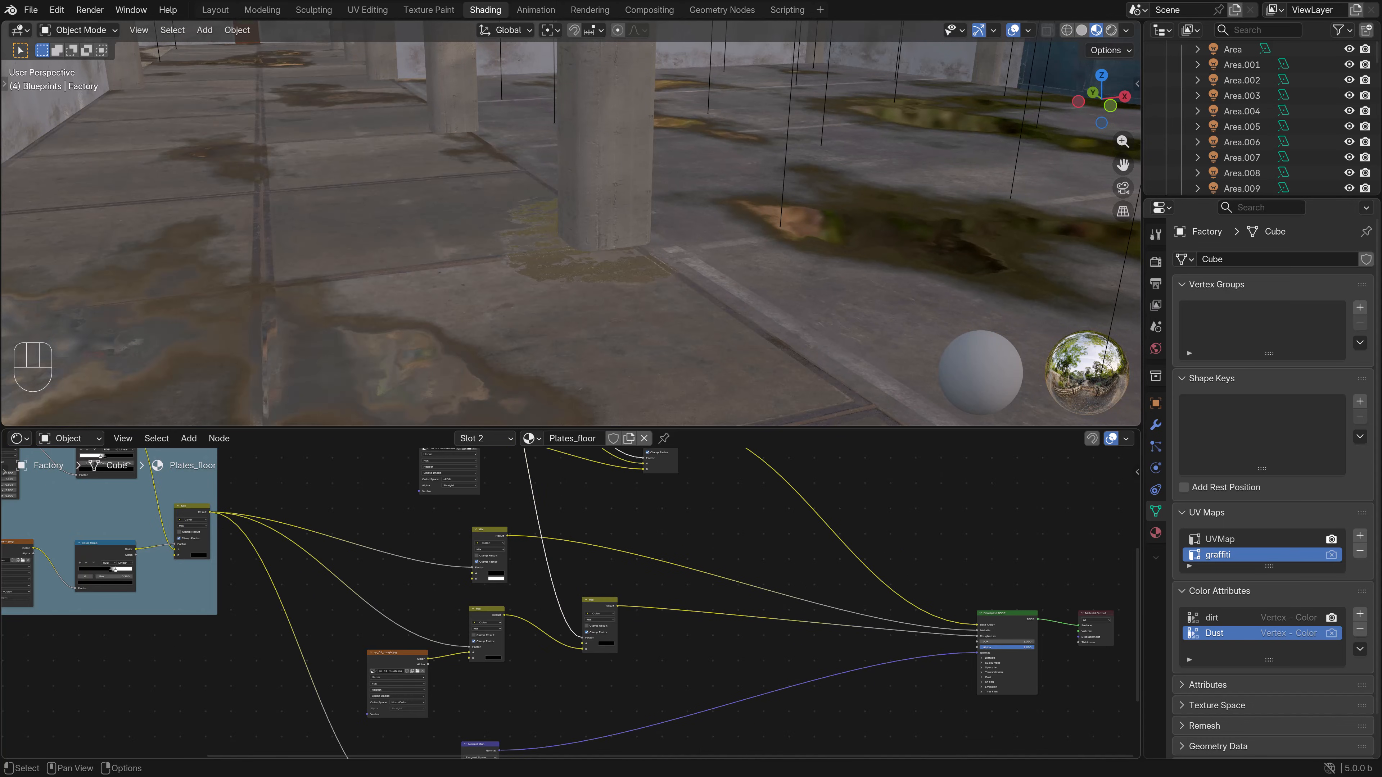
# - Duplicate the dusty floor albedo Image Texture node and place the copy beside the cp_01 albedo texture
pyautogui.scroll(-1, 574, 599)
pyautogui.click(422, 670)
pyautogui.moveTo(422, 669); pyautogui.dragTo(455, 609, button='middle')
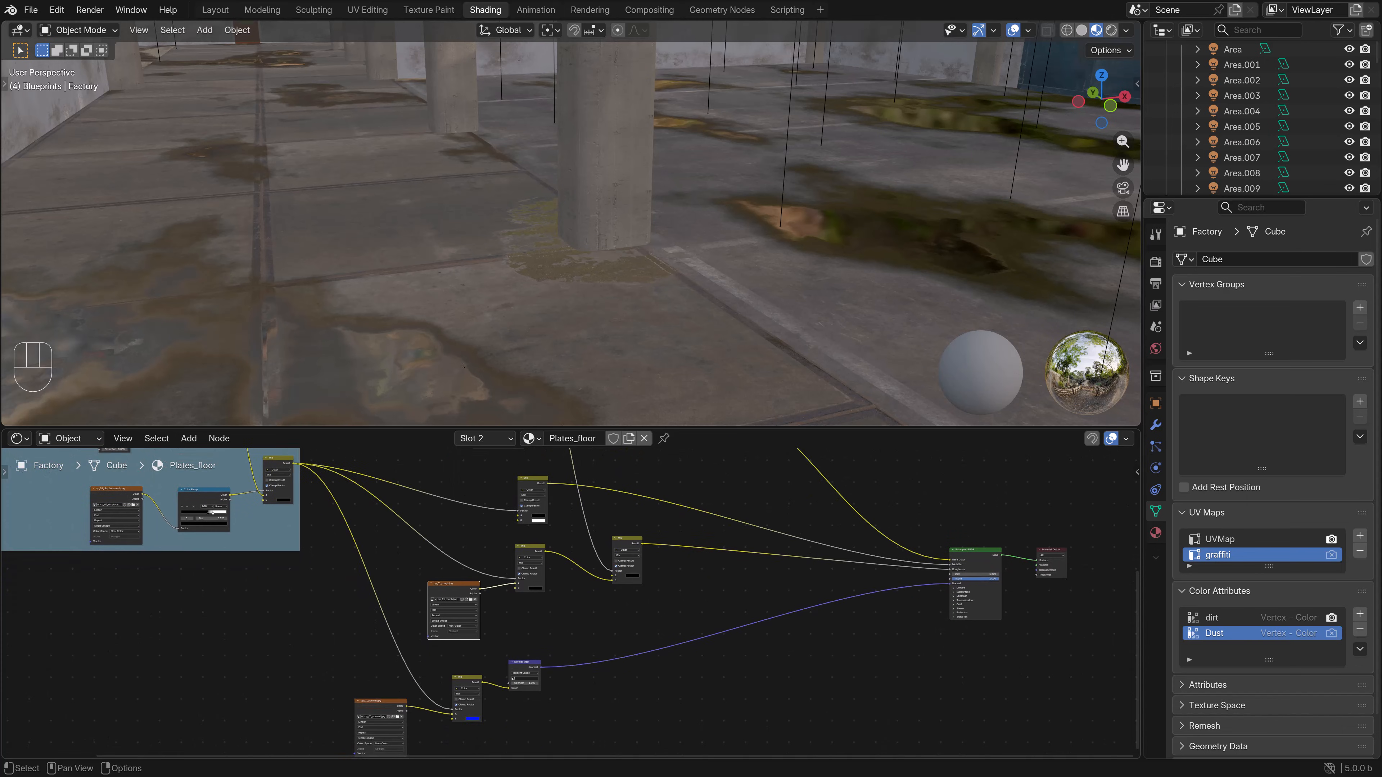
pyautogui.scroll(4, 571, 603)
pyautogui.scroll(-6, 571, 604)
pyautogui.moveTo(571, 566); pyautogui.dragTo(589, 646, button='middle')
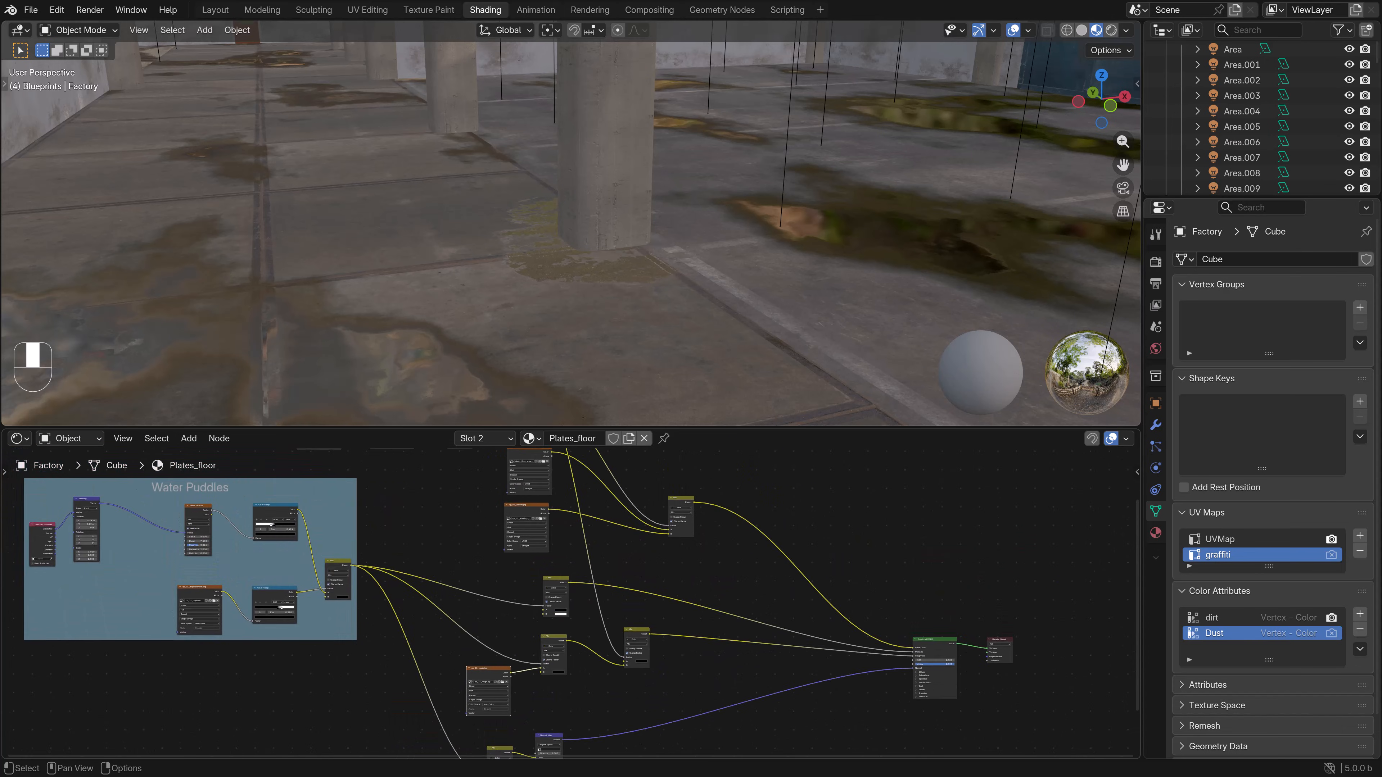
pyautogui.scroll(3, 571, 604)
pyautogui.moveTo(571, 571); pyautogui.dragTo(571, 655, button='middle')
pyautogui.click(517, 508)
pyautogui.moveTo(517, 509); pyautogui.dragTo(518, 505, button='middle')
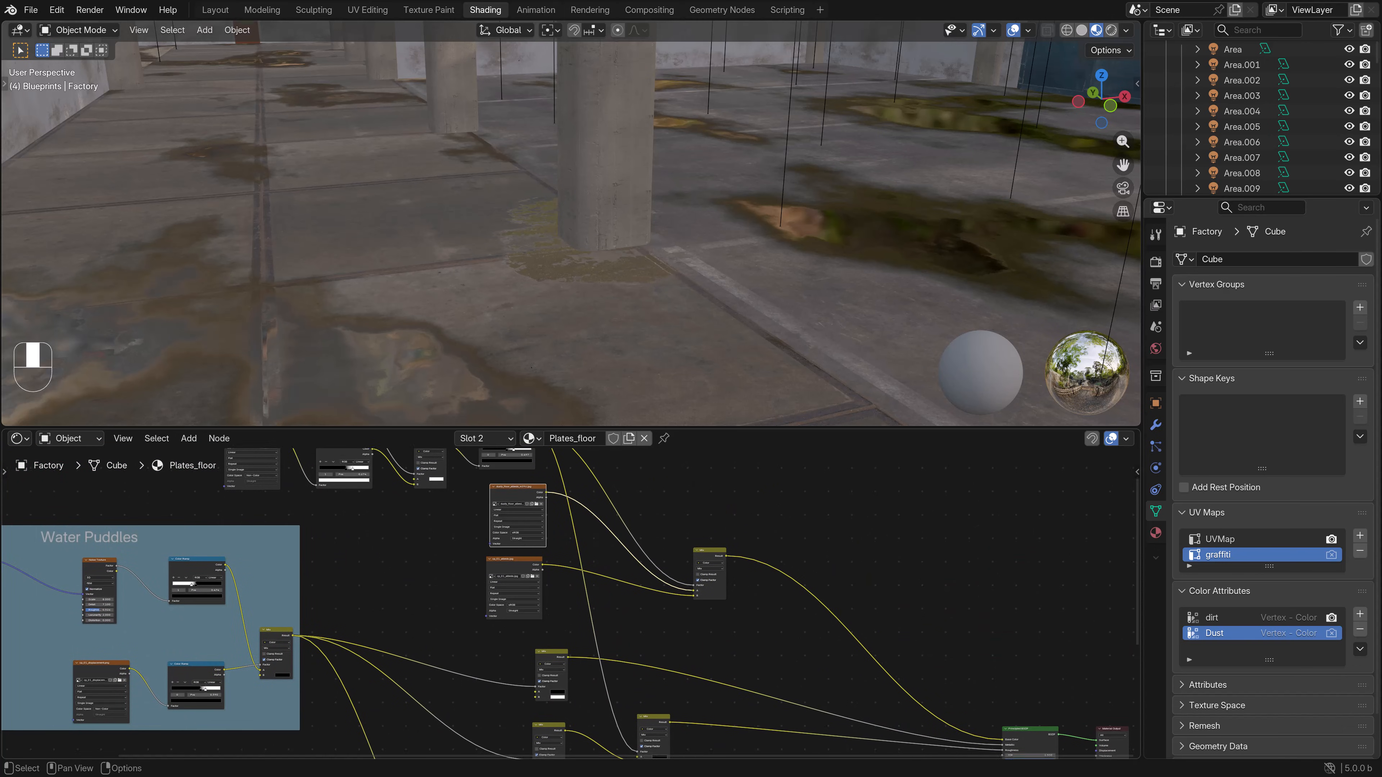
pyautogui.scroll(-3, 571, 603)
pyautogui.moveTo(571, 642); pyautogui.dragTo(571, 561, button='middle')
pyautogui.hotkey('shift', 'd')
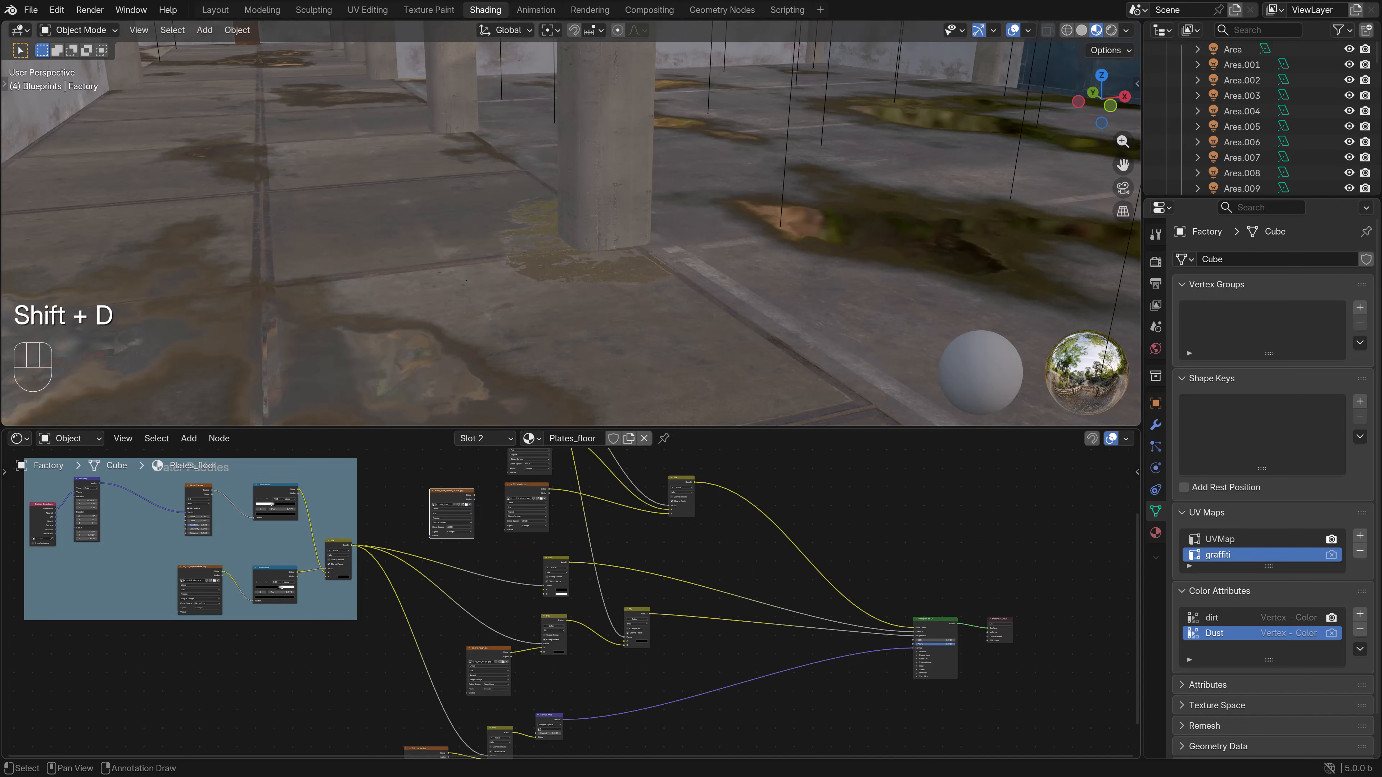
# - Load dusty_floor_rough_4096.jpg into the duplicated texture node and set its color space to Non-Color
pyautogui.click(466, 504)
pyautogui.doubleClick(1021, 113)
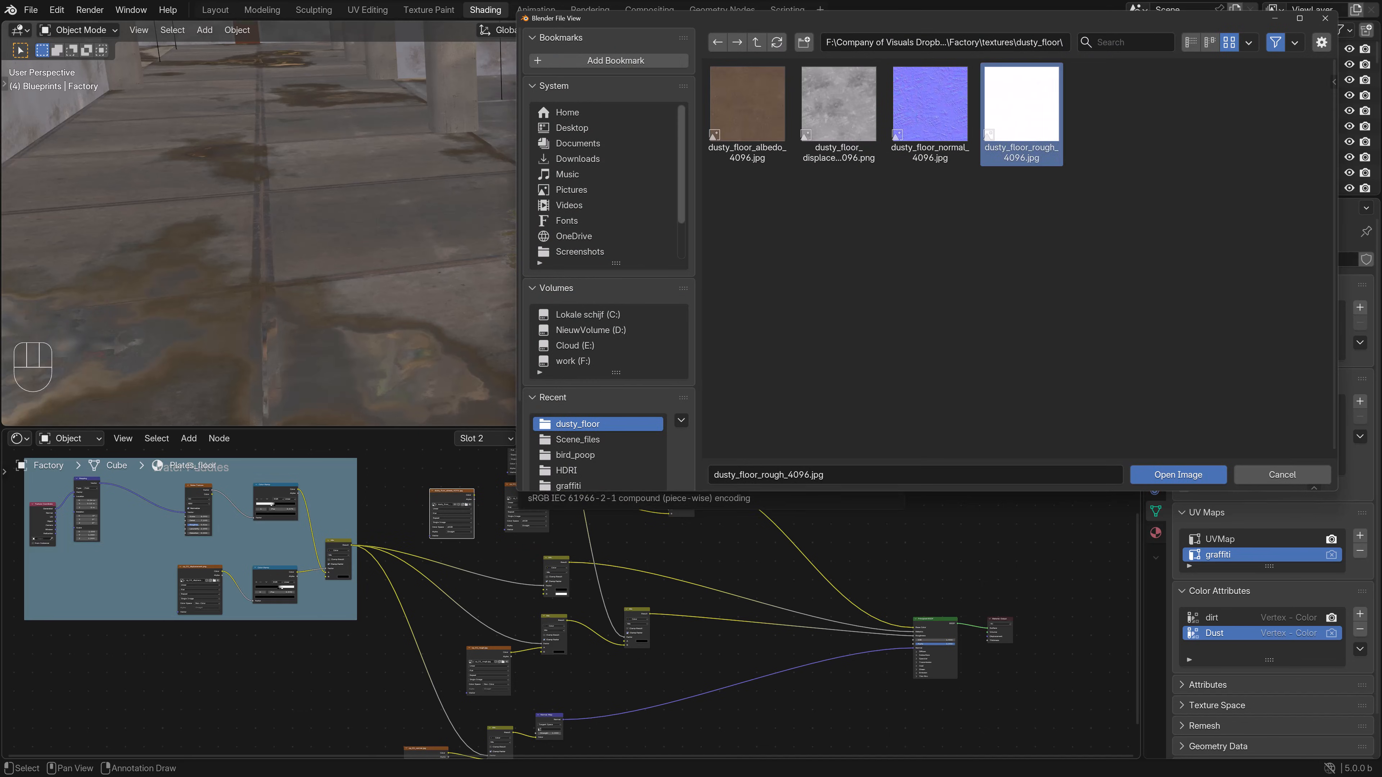
pyautogui.scroll(4, 571, 603)
pyautogui.click(416, 499)
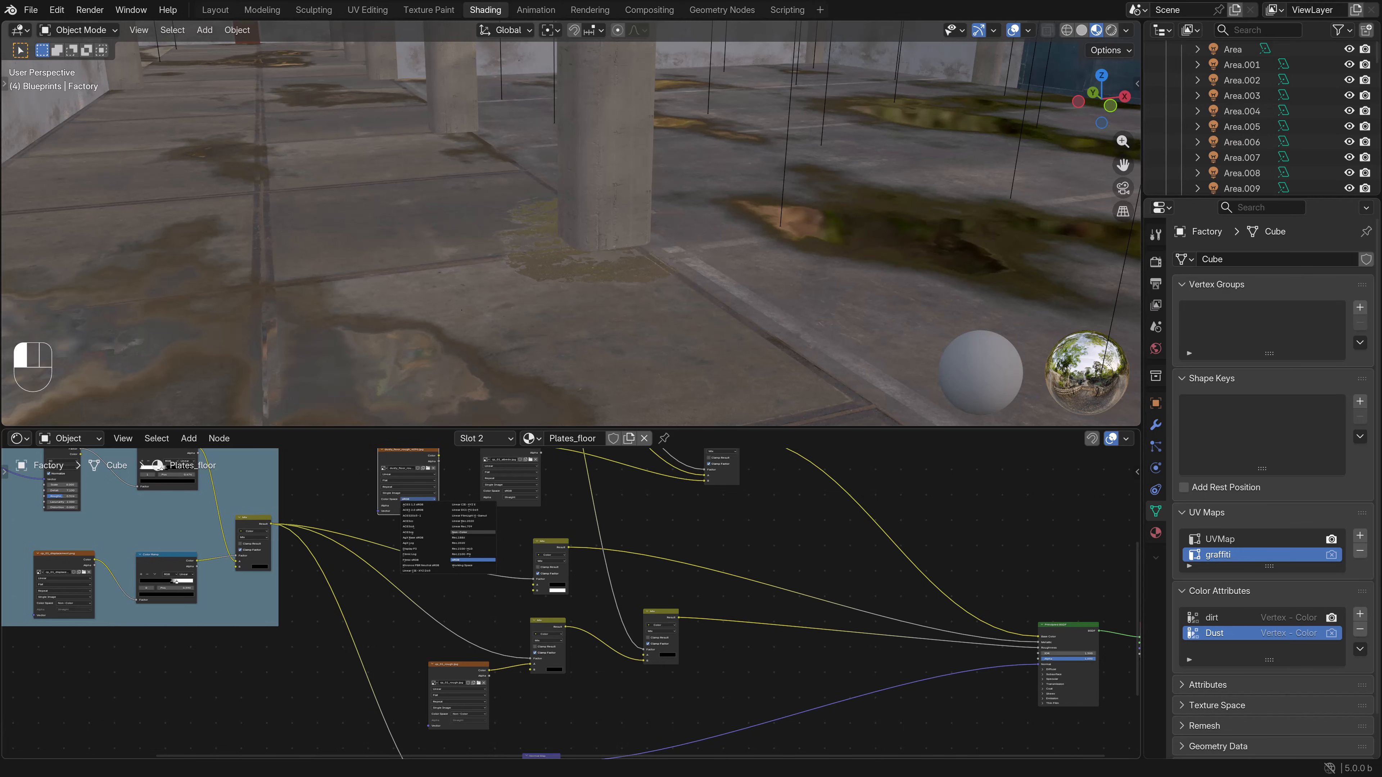
pyautogui.click(461, 532)
# - Place the dusty roughness texture beside the cp_01 roughness texture and connect its Color to the new roughness Mix's A input
pyautogui.scroll(-1, 570, 604)
pyautogui.moveTo(432, 477); pyautogui.dragTo(329, 673)
pyautogui.moveTo(329, 673); pyautogui.dragTo(331, 608, button='middle')
pyautogui.scroll(3, 331, 608)
pyautogui.moveTo(301, 606); pyautogui.dragTo(654, 575)
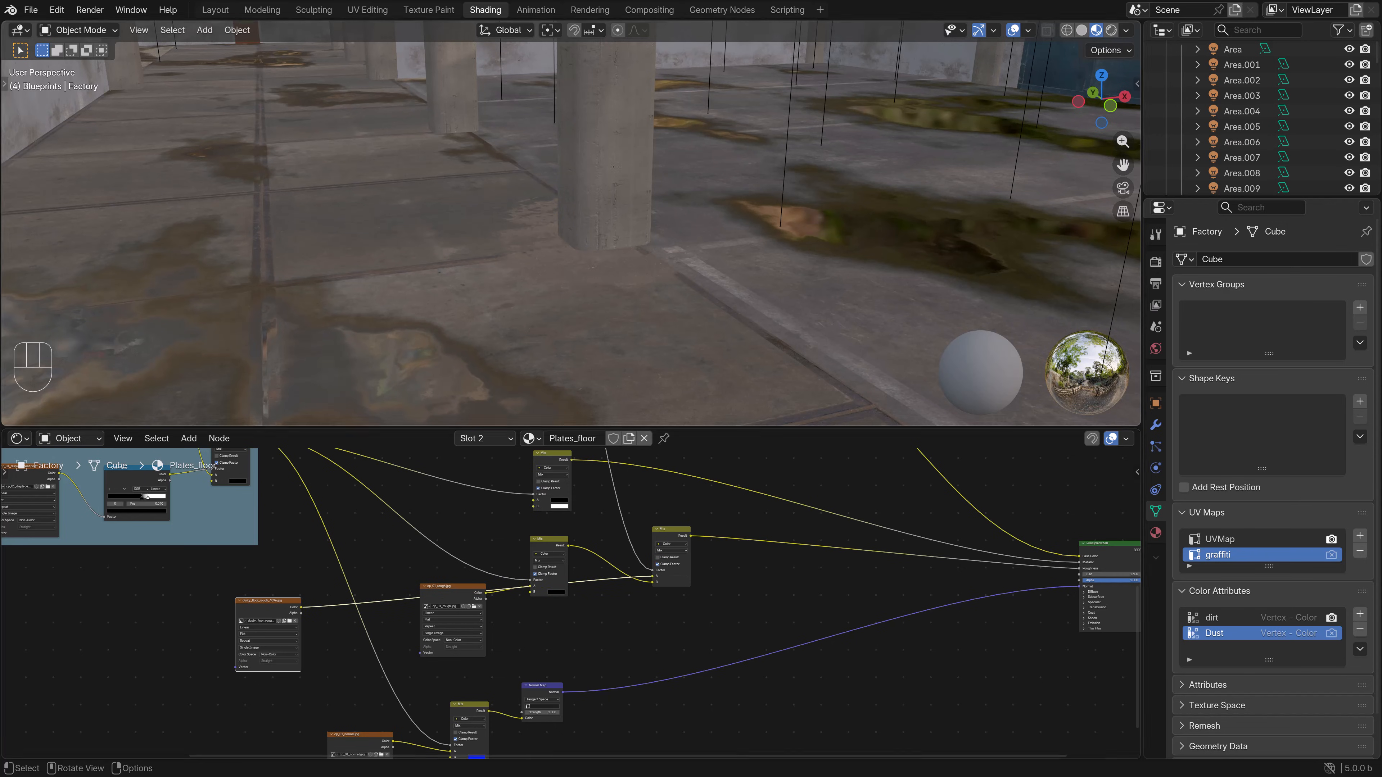
pyautogui.scroll(5, 578, 228)
pyautogui.scroll(-5, 578, 227)
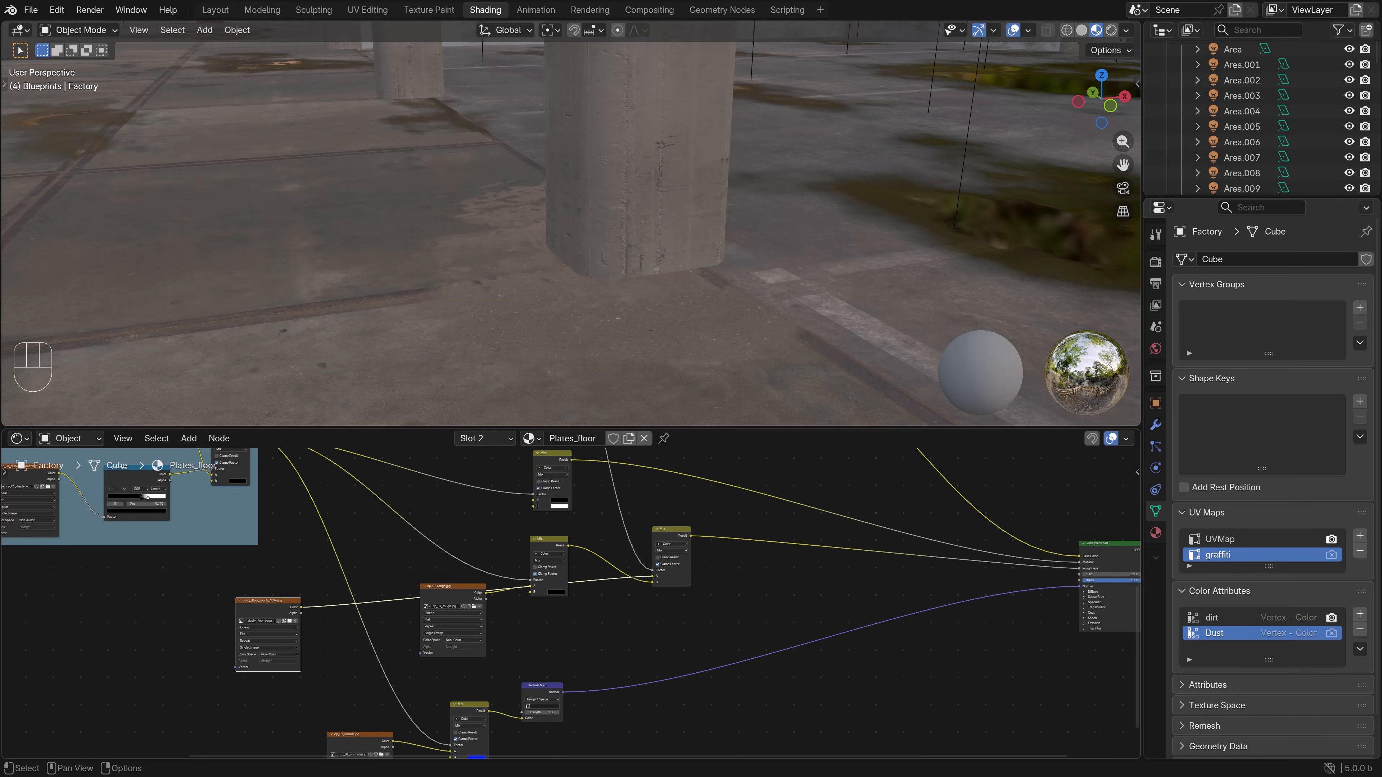
# - Shift the Normal Map node aside and insert a duplicate of the normal Mix node on the link before it
pyautogui.scroll(-2, 566, 599)
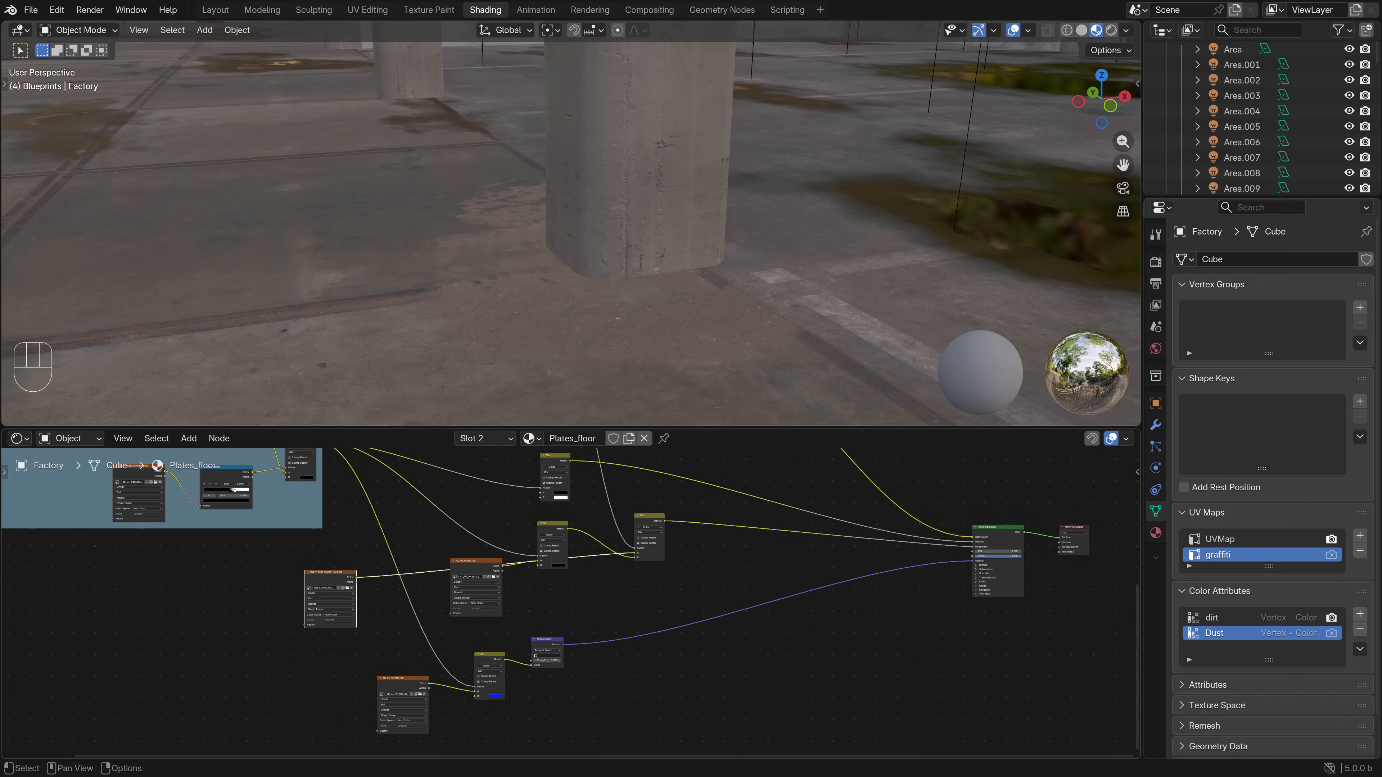
pyautogui.moveTo(547, 639); pyautogui.dragTo(669, 631)
pyautogui.click(489, 655)
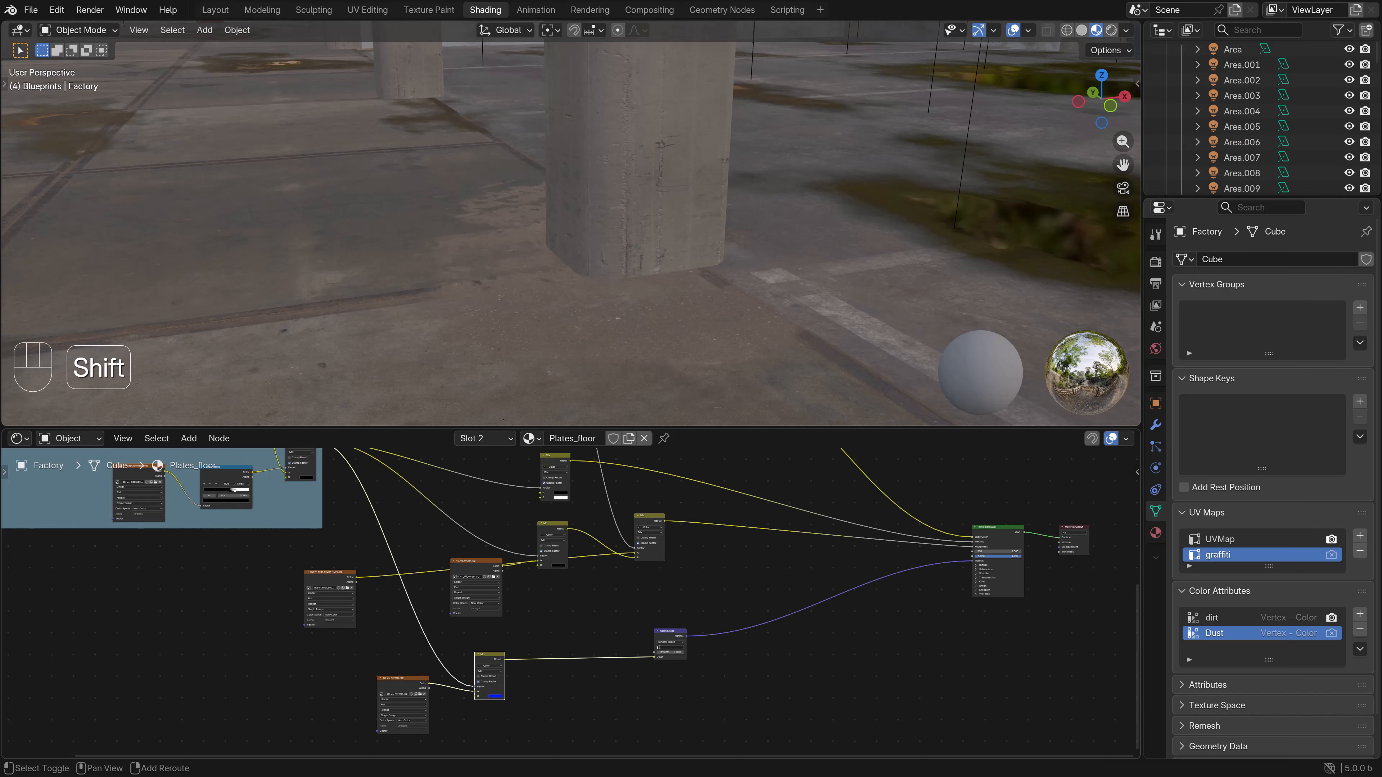
pyautogui.hotkey('shift', 'd')
pyautogui.click(567, 656)
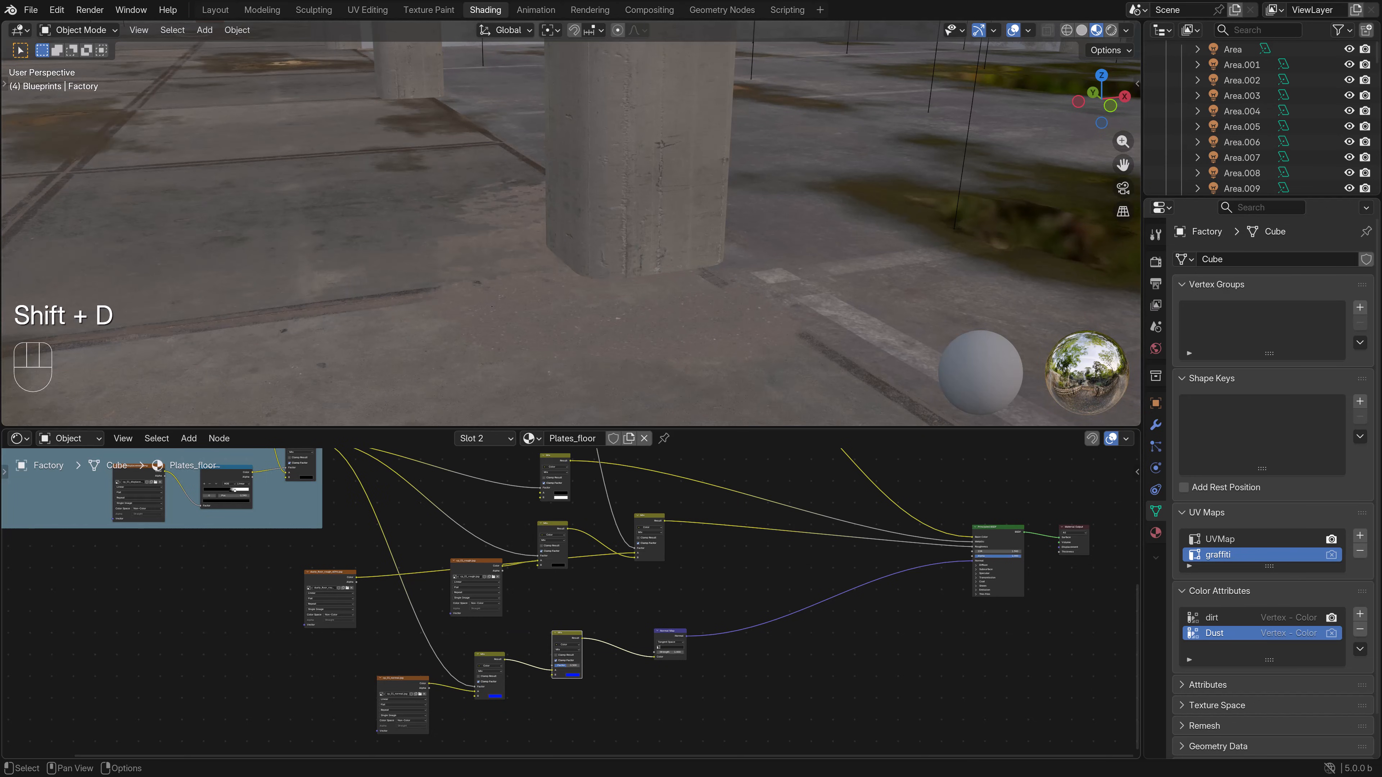
# - Move the new normal Mix's incoming link from A to B and connect the dust mask Color Ramp to its Factor
pyautogui.scroll(-4, 570, 223)
pyautogui.scroll(1, 555, 566)
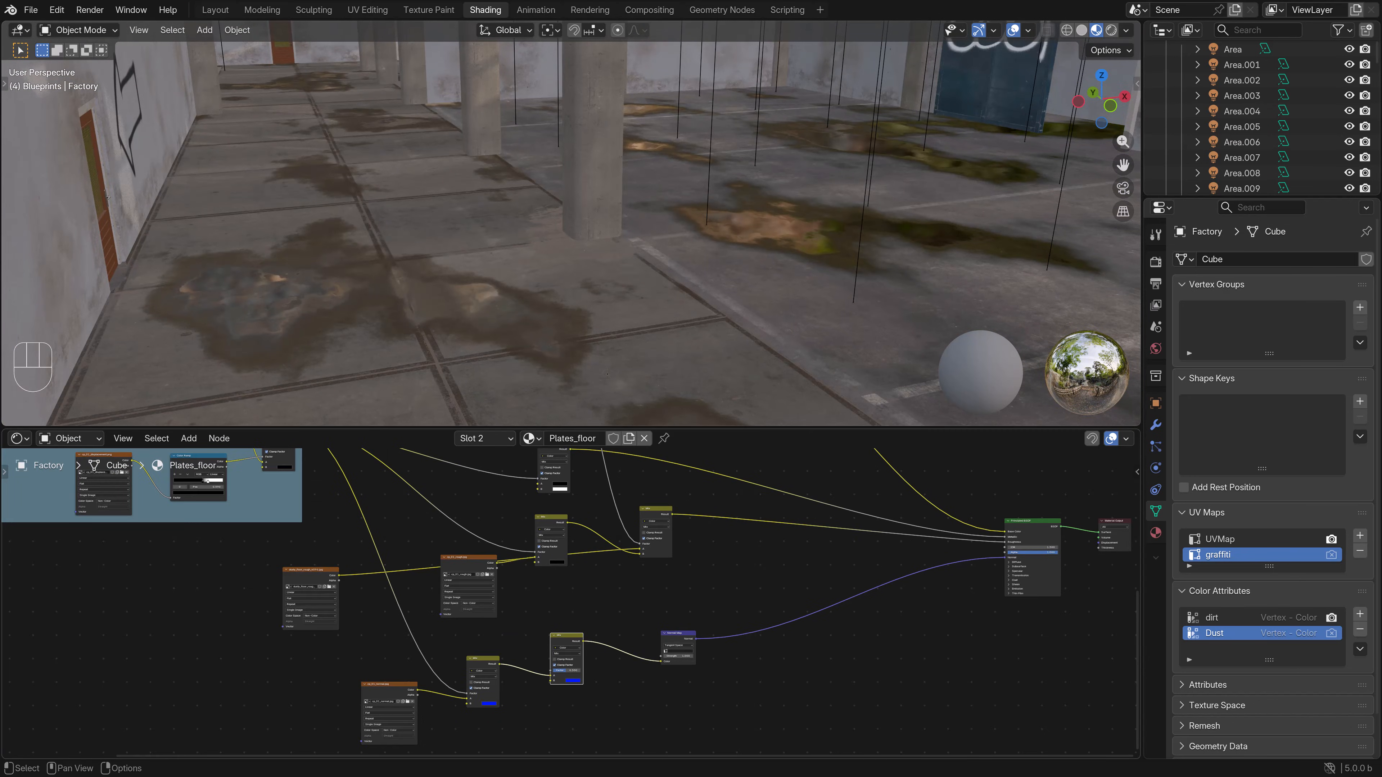
pyautogui.moveTo(555, 566); pyautogui.dragTo(558, 548, button='middle')
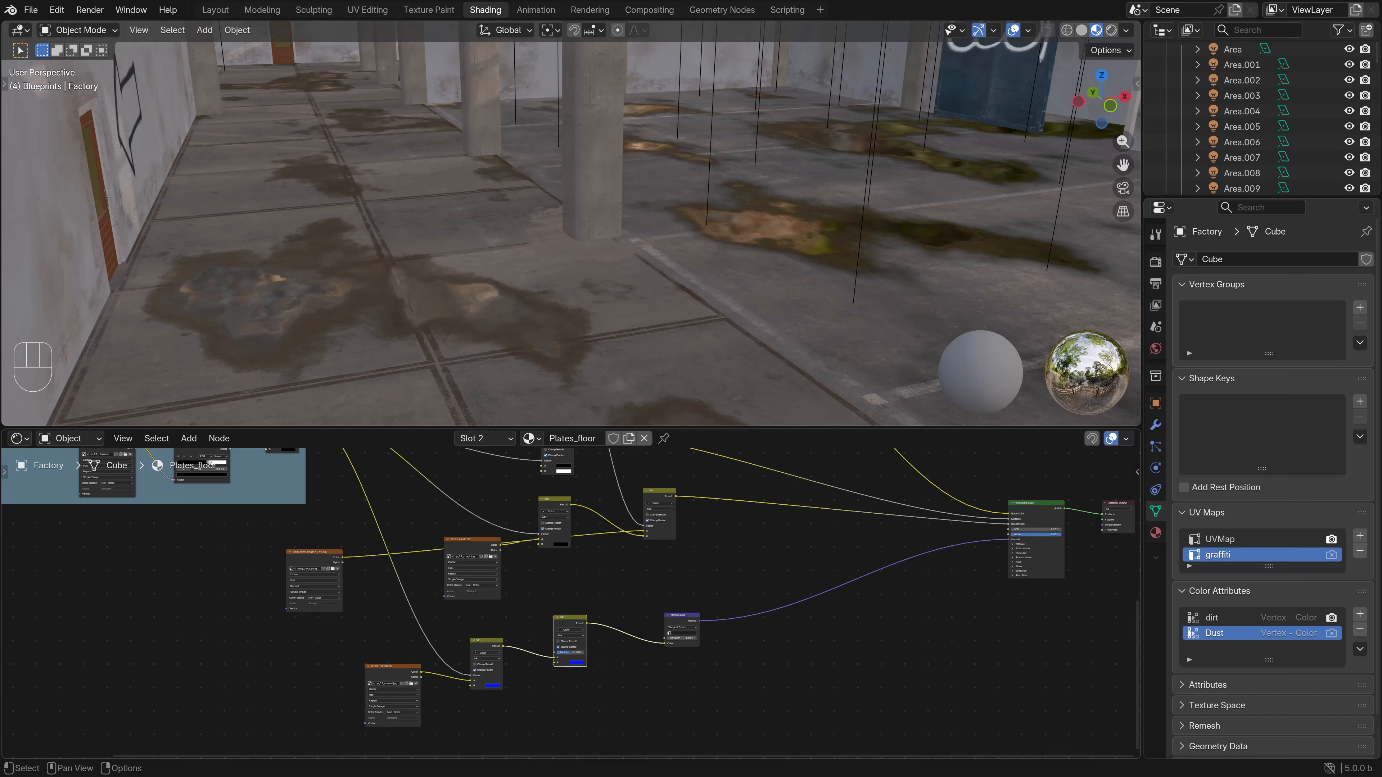
pyautogui.moveTo(554, 658); pyautogui.dragTo(554, 663)
pyautogui.scroll(-4, 572, 603)
pyautogui.moveTo(554, 544); pyautogui.dragTo(573, 705, button='middle')
pyautogui.moveTo(566, 471); pyautogui.dragTo(576, 635)
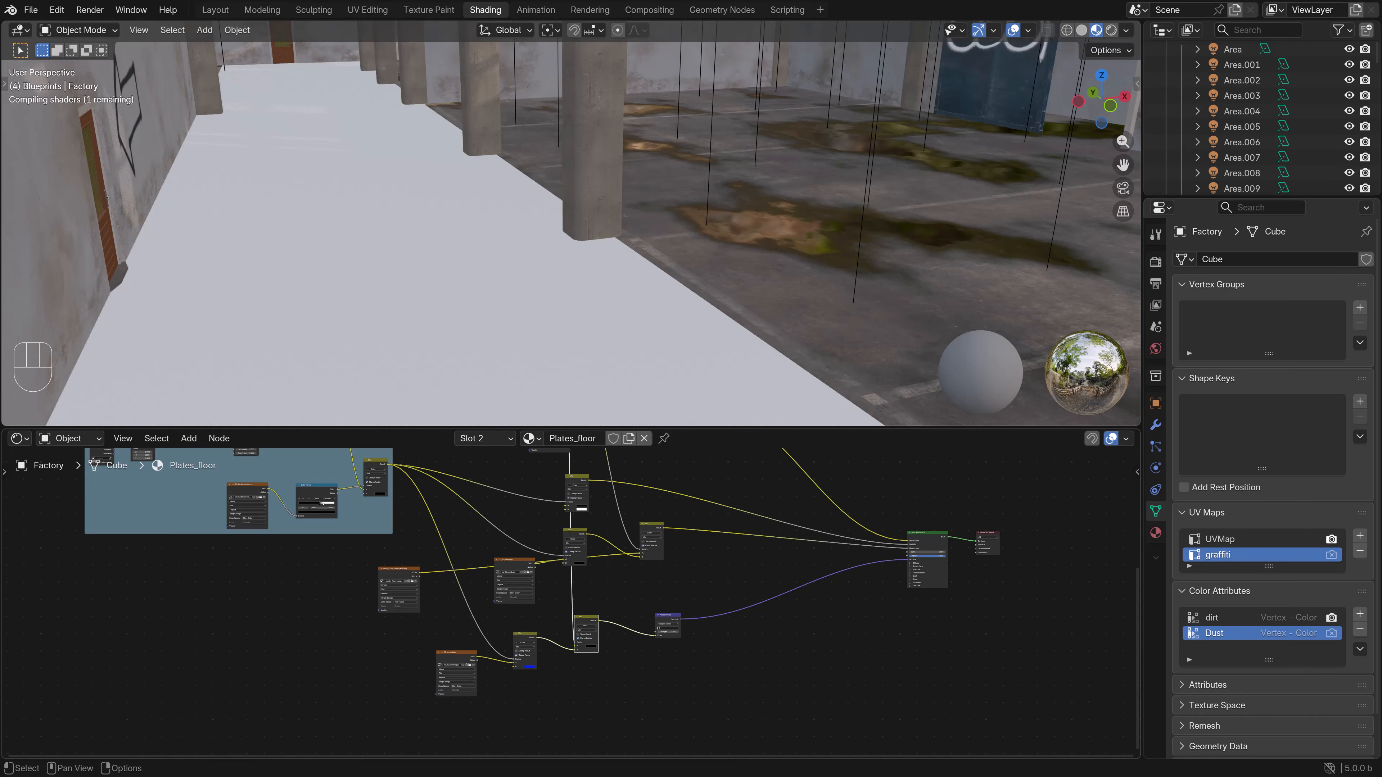
# - Duplicate the cp_01 normal Image Texture node and load dusty_floor_normal_4096.jpg into the copy
pyautogui.moveTo(576, 635); pyautogui.dragTo(577, 584, button='middle')
pyautogui.hotkey('shift', 'd')
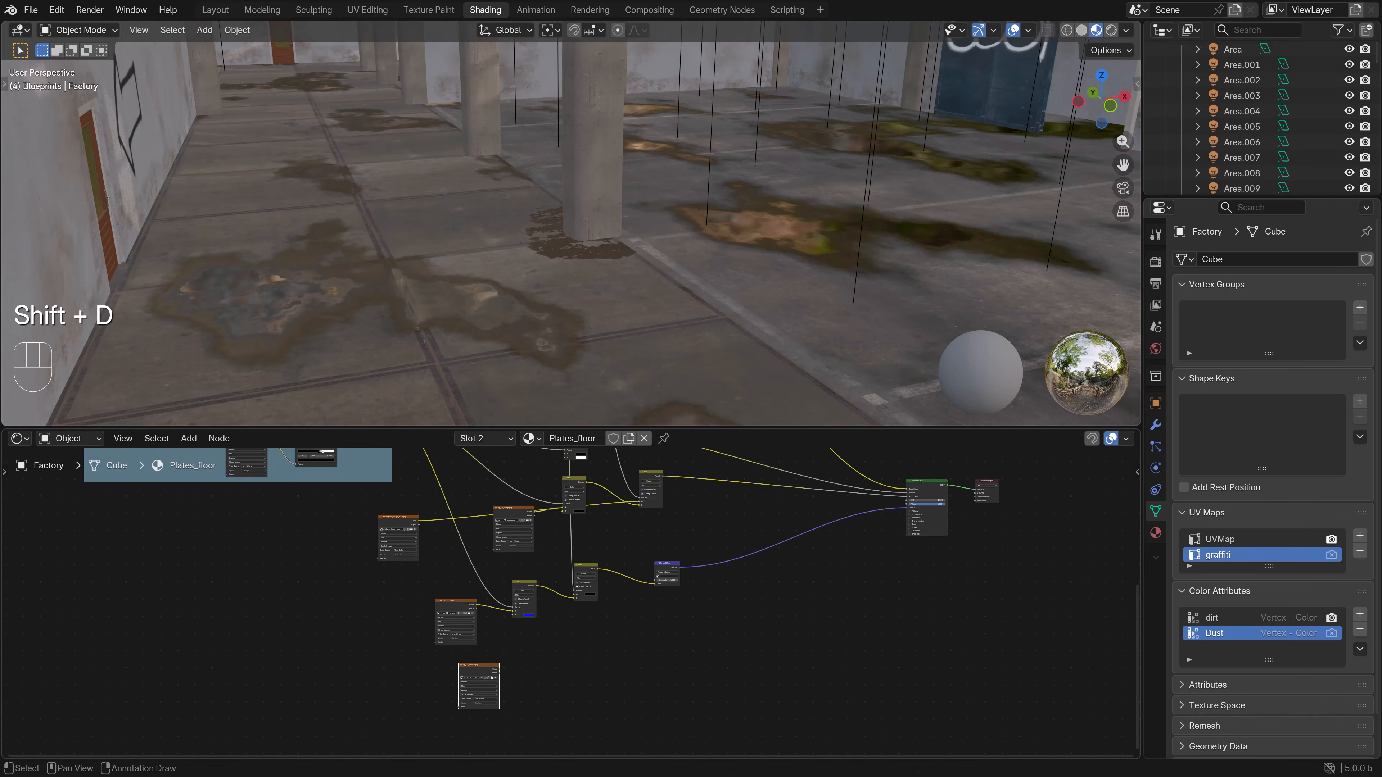
pyautogui.click(492, 677)
pyautogui.click(577, 424)
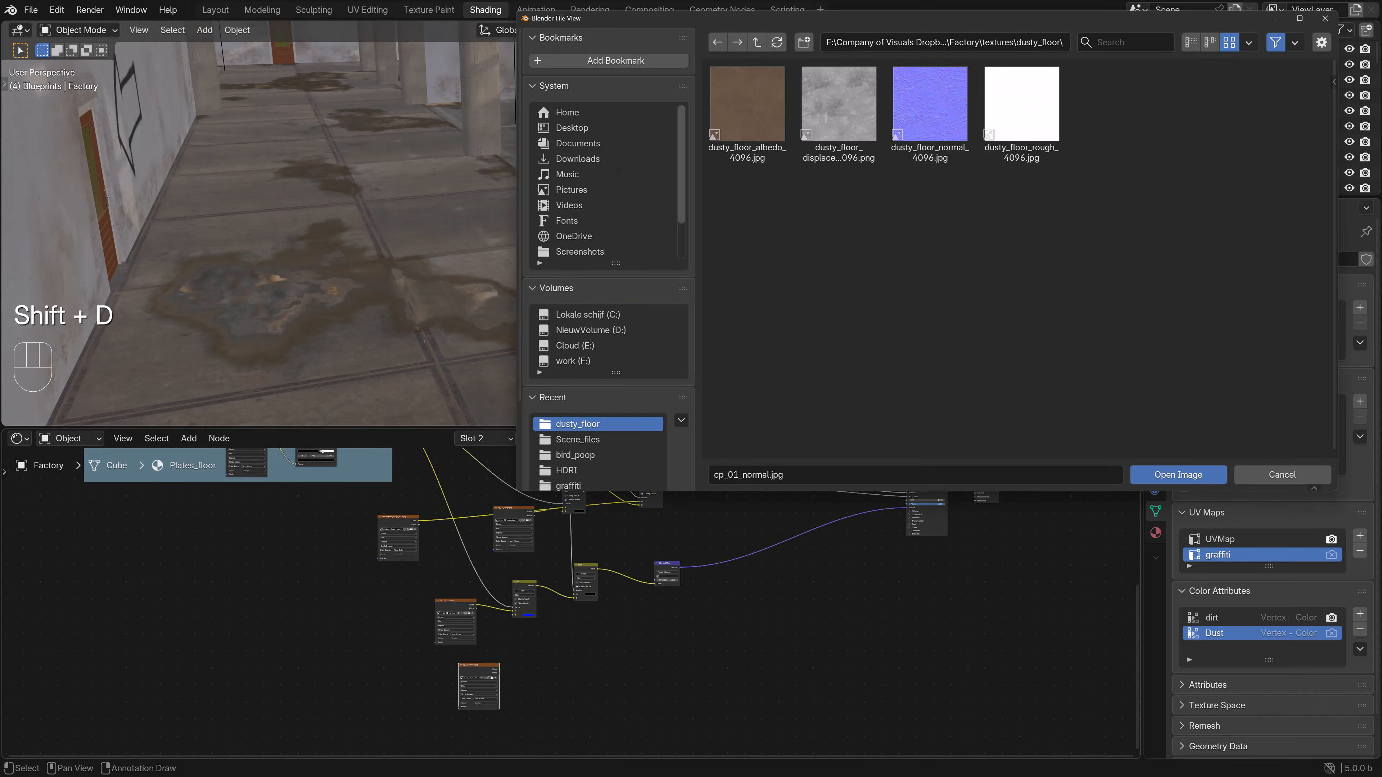
pyautogui.doubleClick(929, 112)
# - Set the dusty normal texture's color space to Non-Color and connect its Color to the new normal Mix's A input
pyautogui.moveTo(544, 643); pyautogui.dragTo(558, 599, button='middle')
pyautogui.scroll(2, 572, 601)
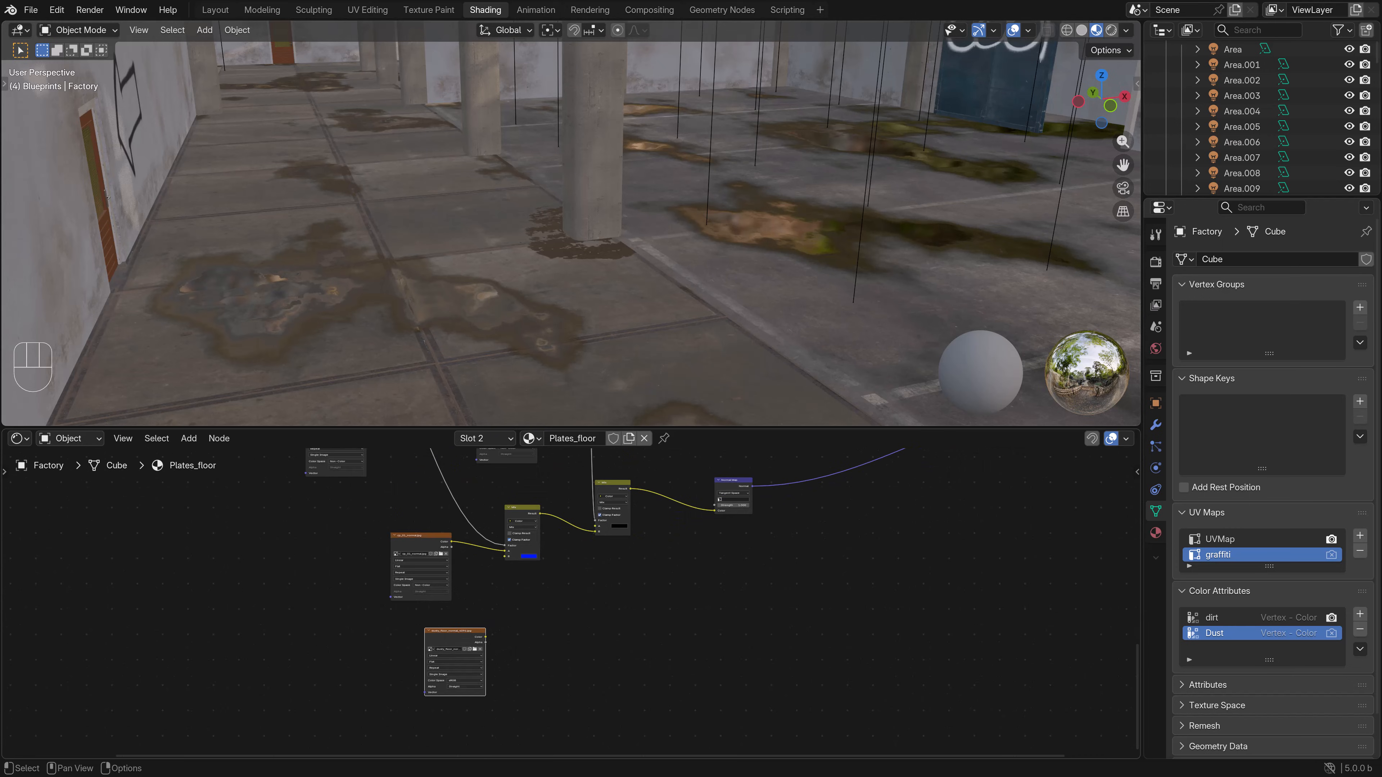
pyautogui.click(455, 680)
pyautogui.click(506, 713)
pyautogui.moveTo(486, 635); pyautogui.dragTo(594, 527)
pyautogui.scroll(5, 661, 145)
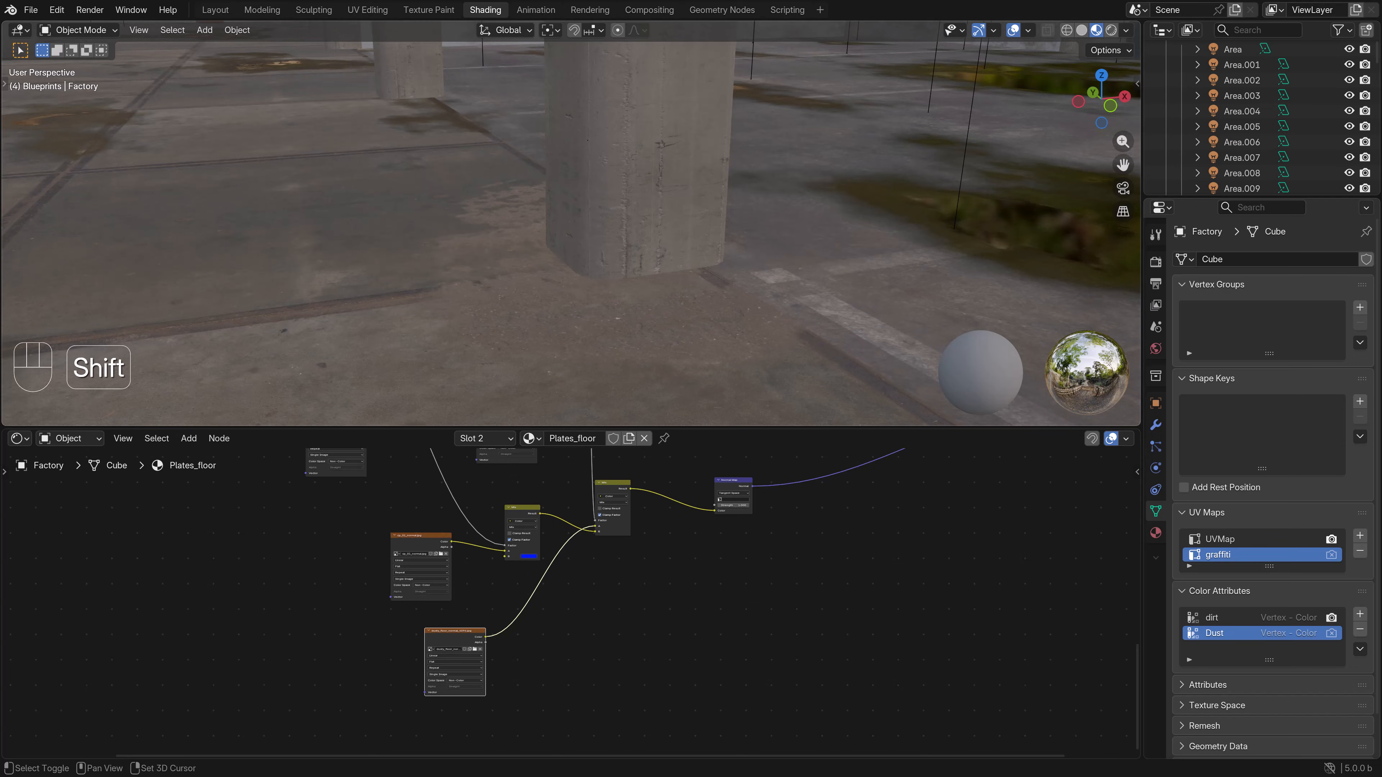
pyautogui.keyDown('shift'); pyautogui.moveTo(661, 245); pyautogui.dragTo(661, 158, button='middle'); pyautogui.keyUp('shift')
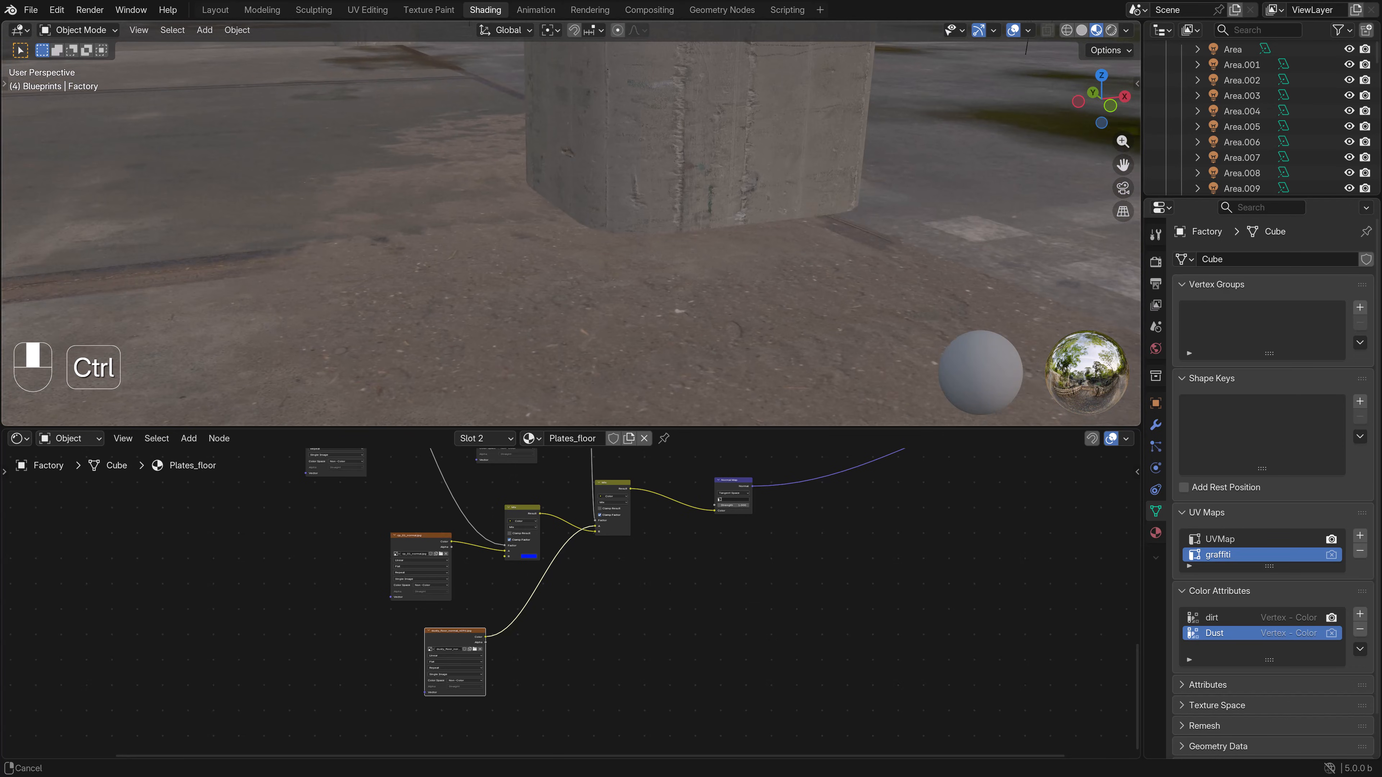
# - Try a higher Strength on the Normal Map node for the dusty floor
pyautogui.moveTo(605, 565); pyautogui.dragTo(473, 643, button='middle')
pyautogui.scroll(2, 473, 642)
pyautogui.moveTo(624, 572); pyautogui.dragTo(666, 573)
pyautogui.press('Escape')
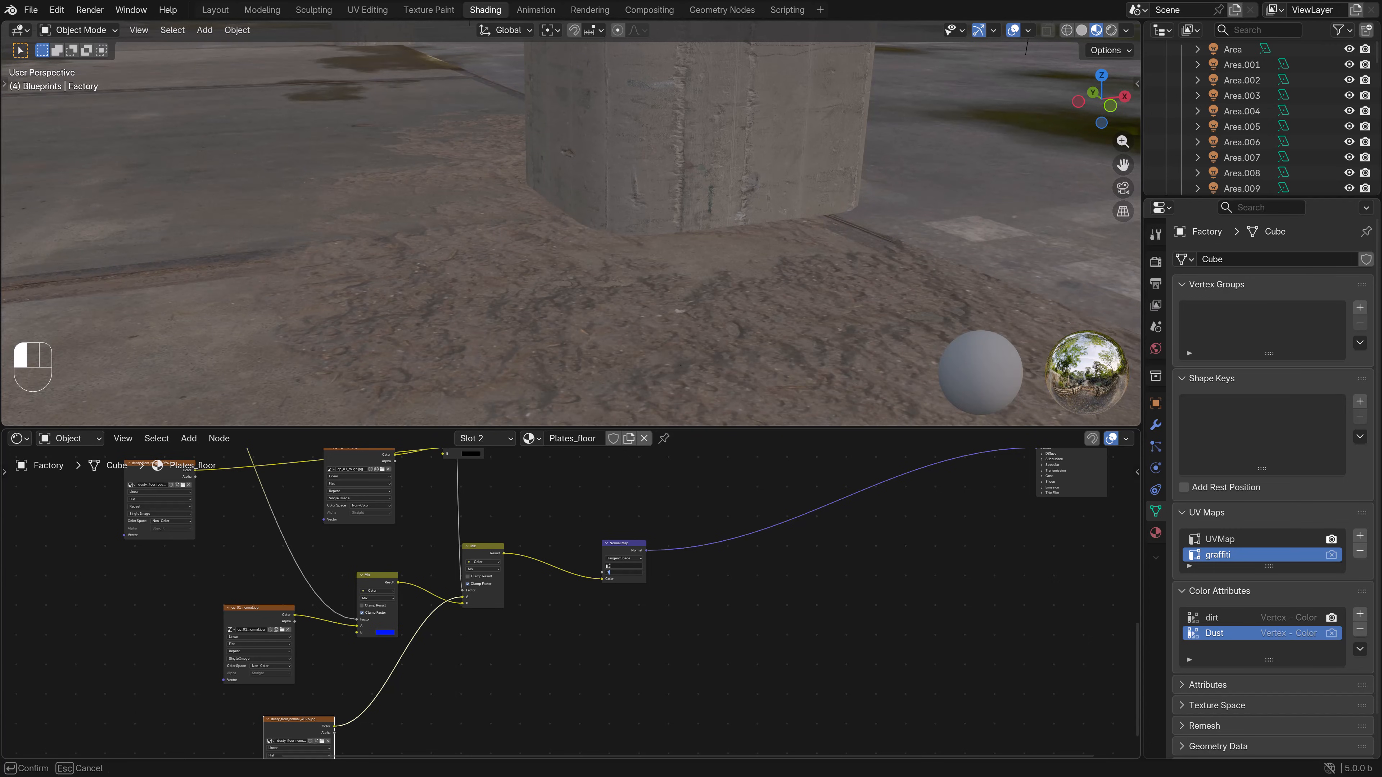
pyautogui.scroll(-10, 572, 604)
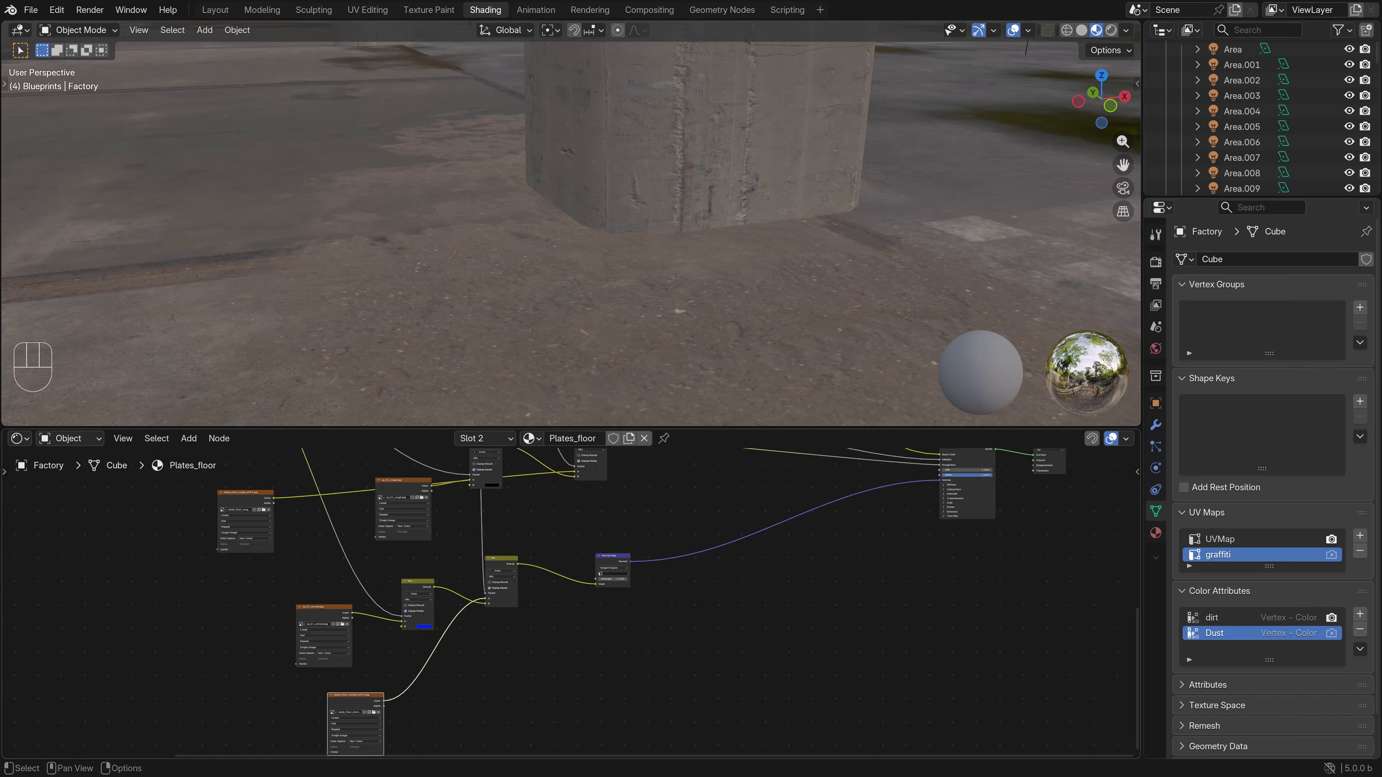
# - Move the dust mask nodes and the floor albedo textures up, away from the Water Puddles frame
pyautogui.moveTo(571, 518); pyautogui.dragTo(651, 690, button='middle')
pyautogui.scroll(1, 652, 690)
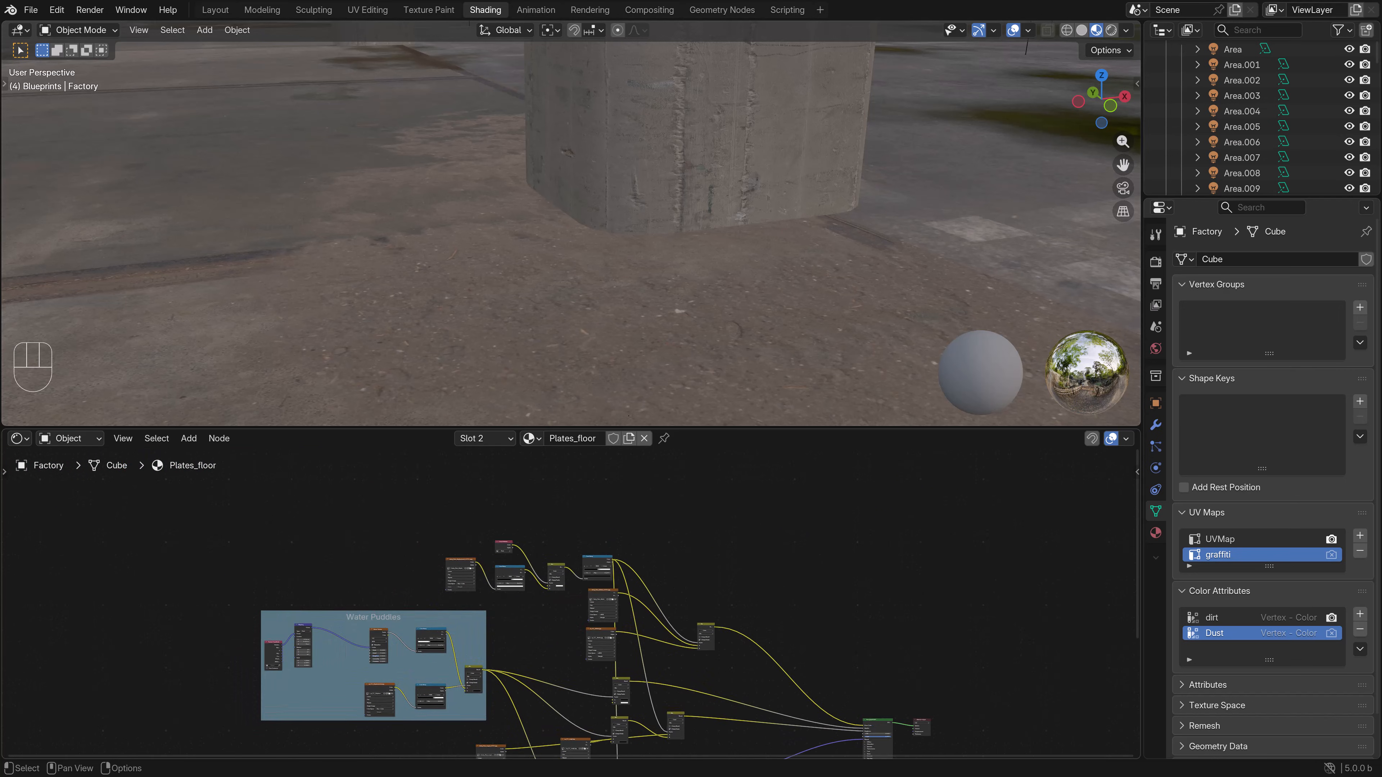
pyautogui.moveTo(644, 661); pyautogui.dragTo(510, 533)
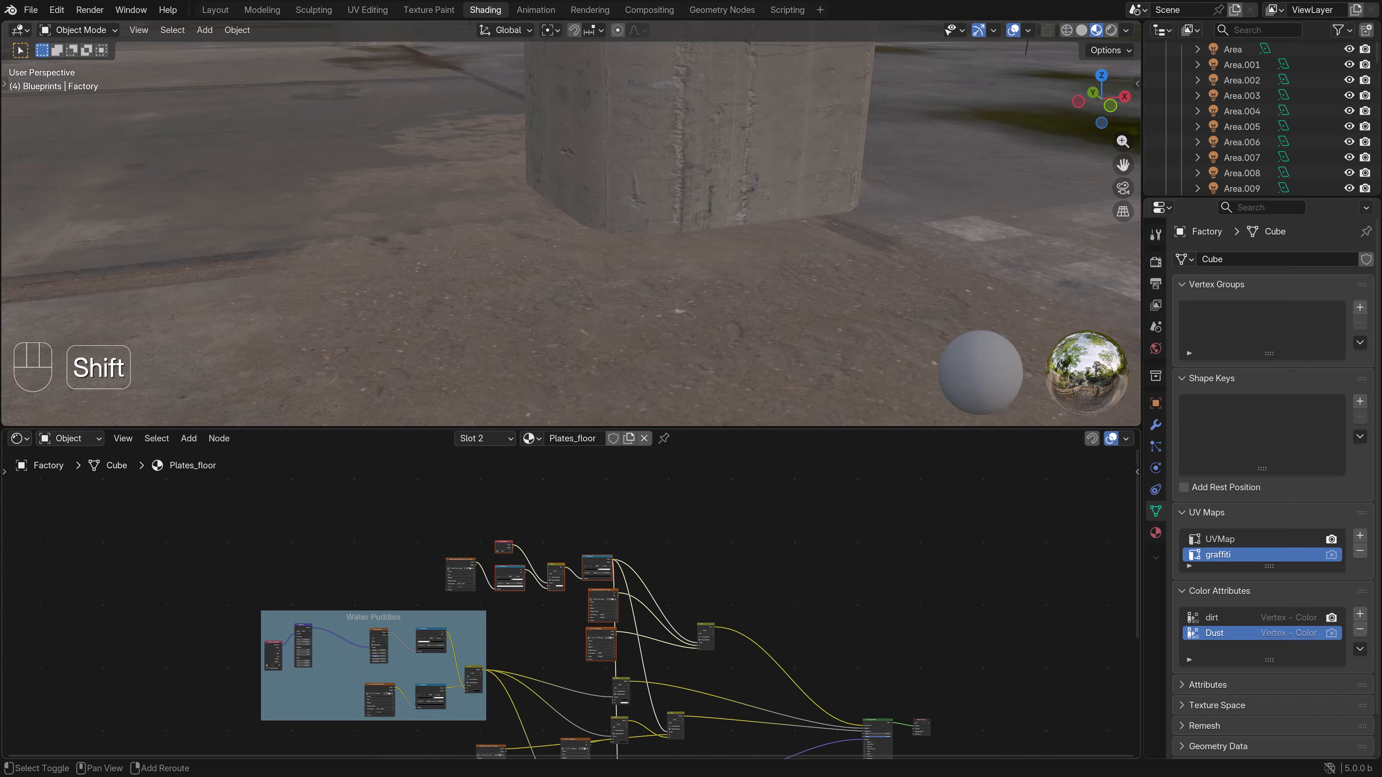
pyautogui.scroll(-1, 569, 605)
pyautogui.press('g')
pyautogui.click(584, 566)
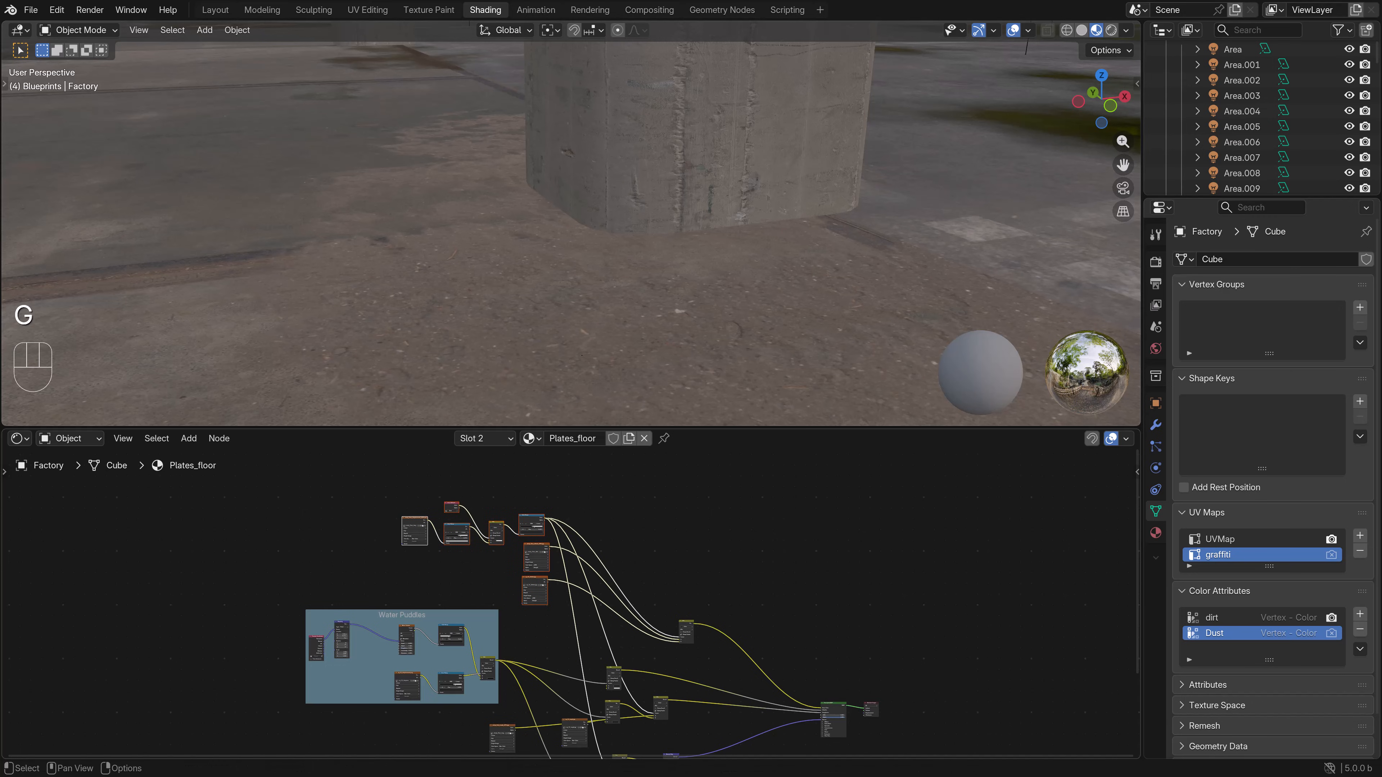
# - Reposition the albedo Mix node, and move it together with its two albedo textures down, apart from the dust mask nodes
pyautogui.moveTo(584, 566); pyautogui.dragTo(585, 514, button='middle')
pyautogui.scroll(2, 615, 616)
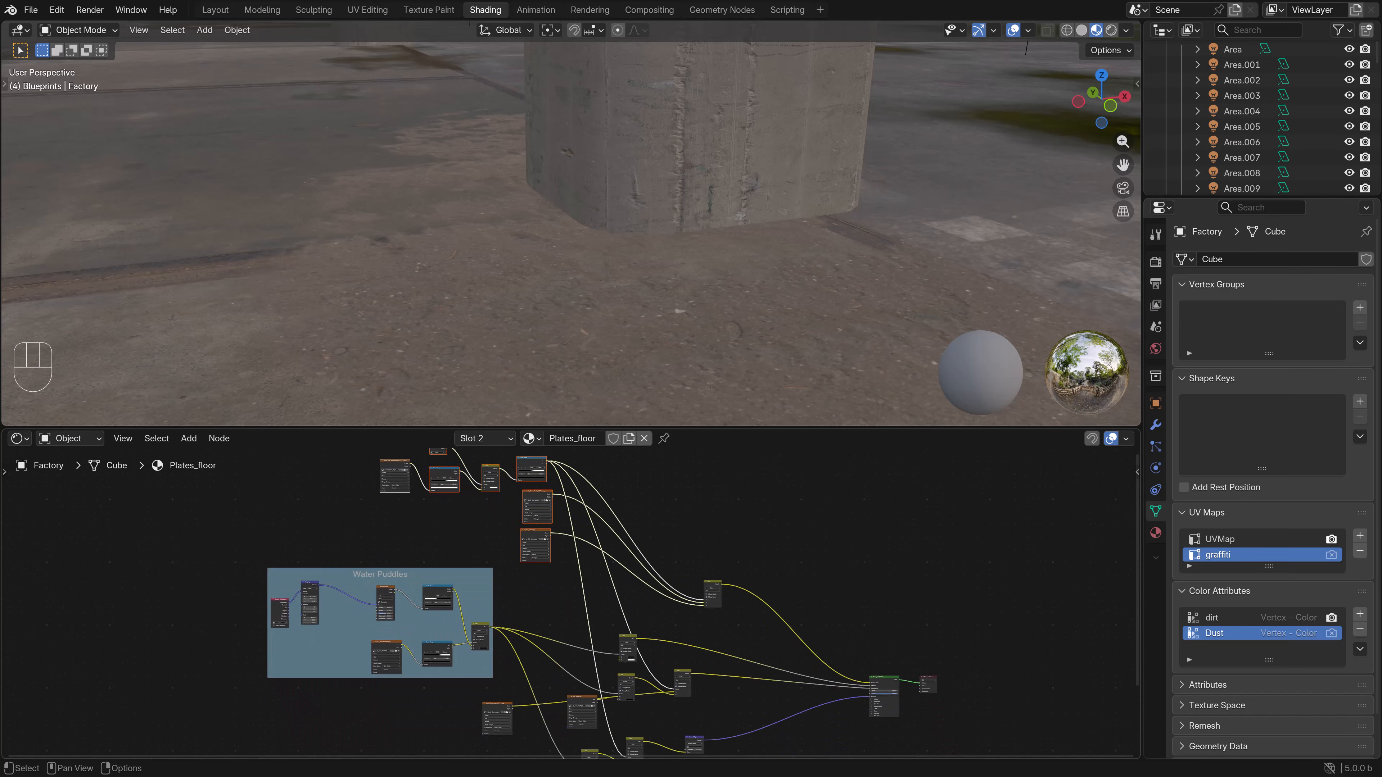
pyautogui.moveTo(711, 588); pyautogui.dragTo(665, 554)
pyautogui.scroll(1, 664, 554)
pyautogui.scroll(2, 572, 599)
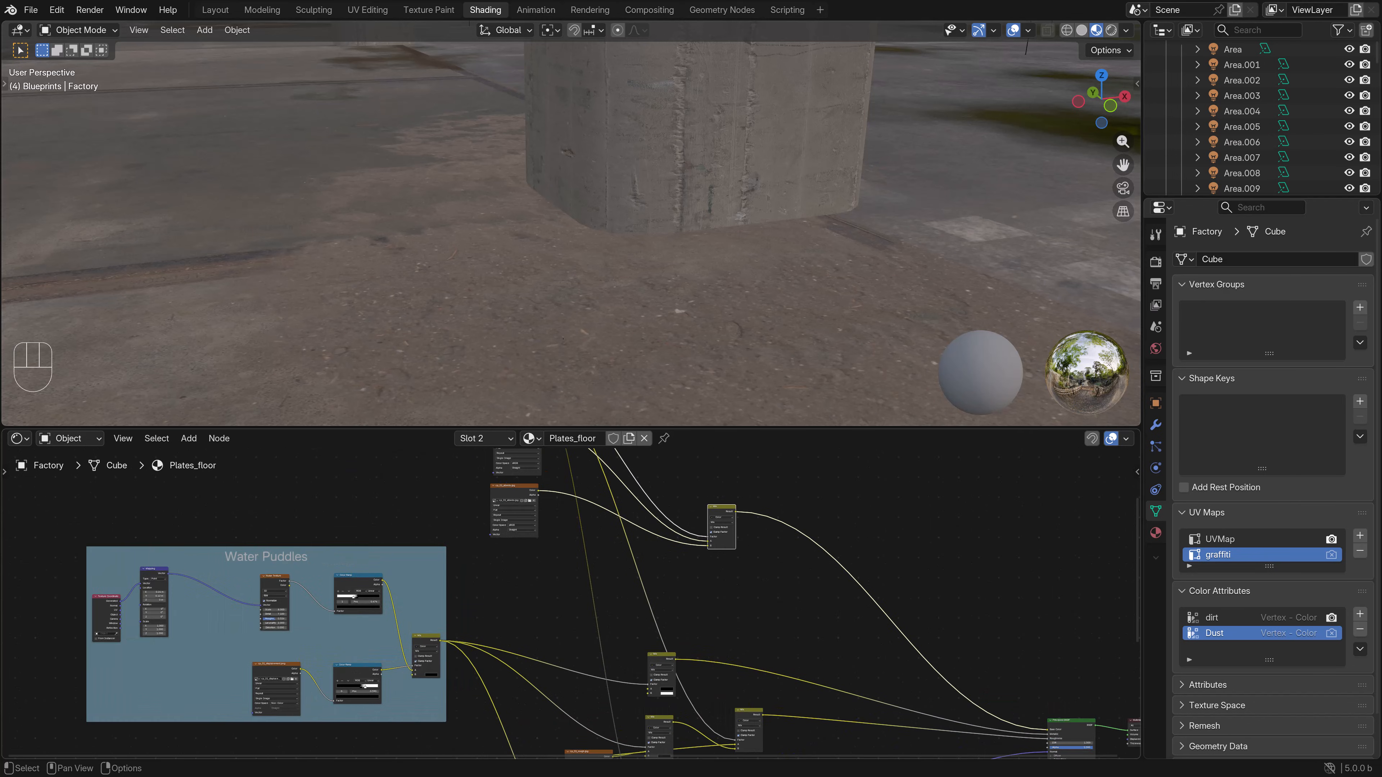
pyautogui.moveTo(598, 544); pyautogui.dragTo(589, 581, button='middle')
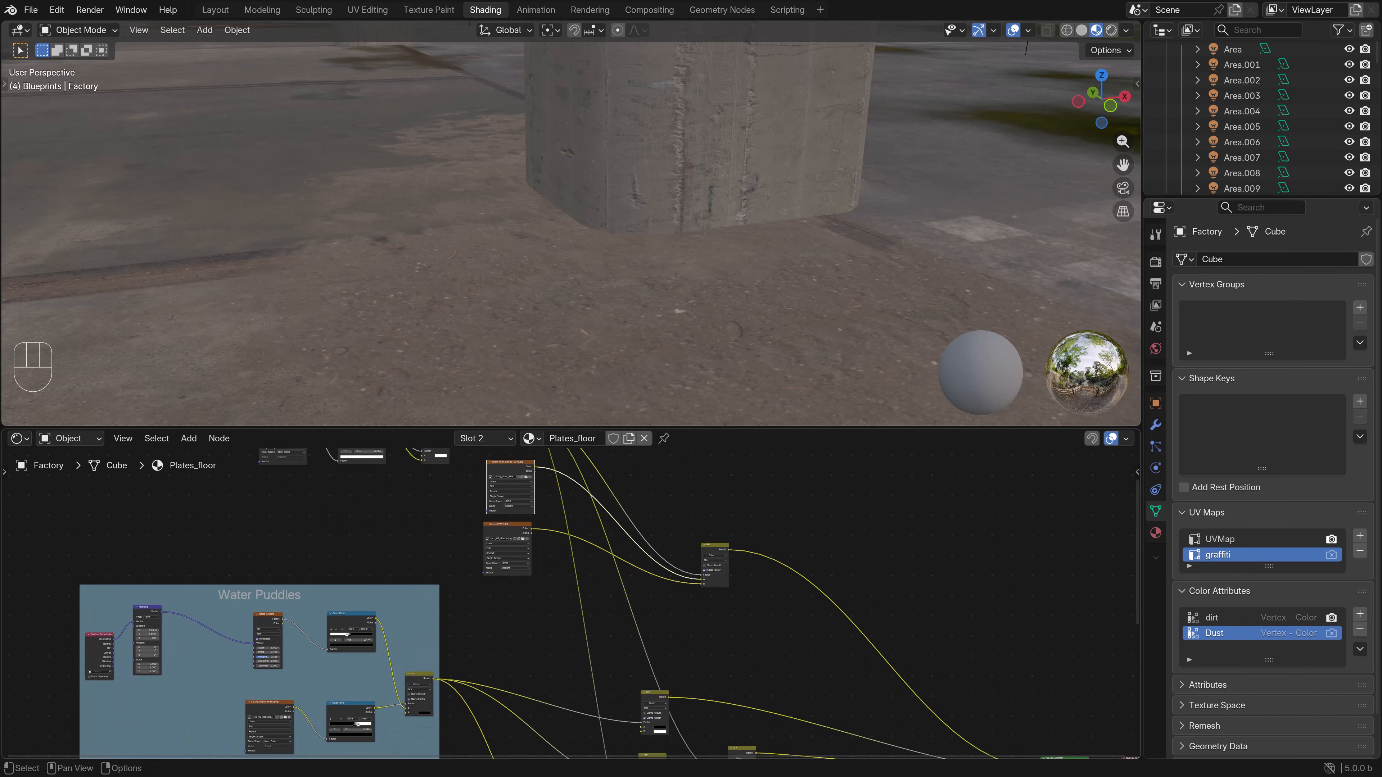
pyautogui.press('b')
pyautogui.moveTo(759, 607); pyautogui.dragTo(509, 493)
pyautogui.press('g')
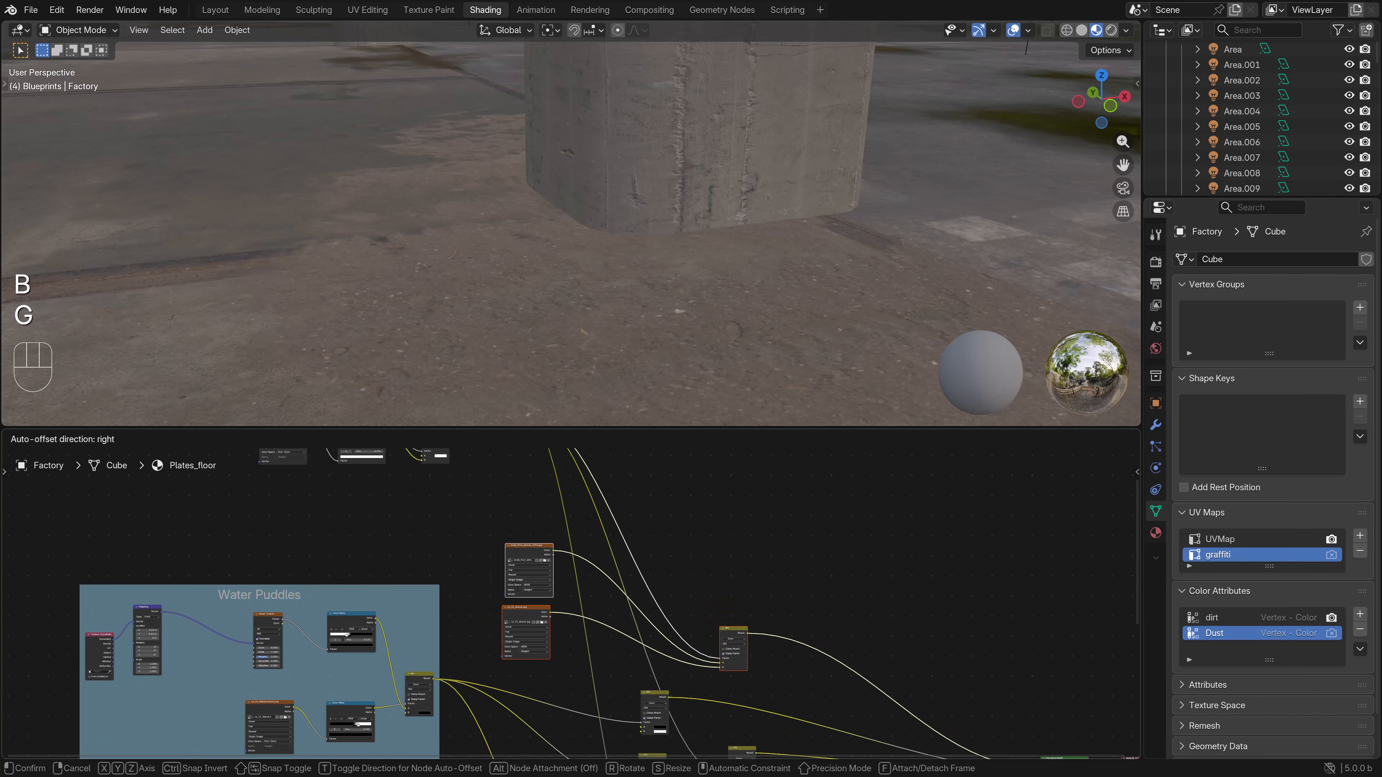
pyautogui.click(518, 558)
pyautogui.moveTo(519, 558); pyautogui.dragTo(578, 694, button='middle')
# - Move the dust mask nodes clear of the albedo textures and enclose them in a frame labelled Dust
pyautogui.press('b')
pyautogui.moveTo(595, 607); pyautogui.dragTo(310, 511)
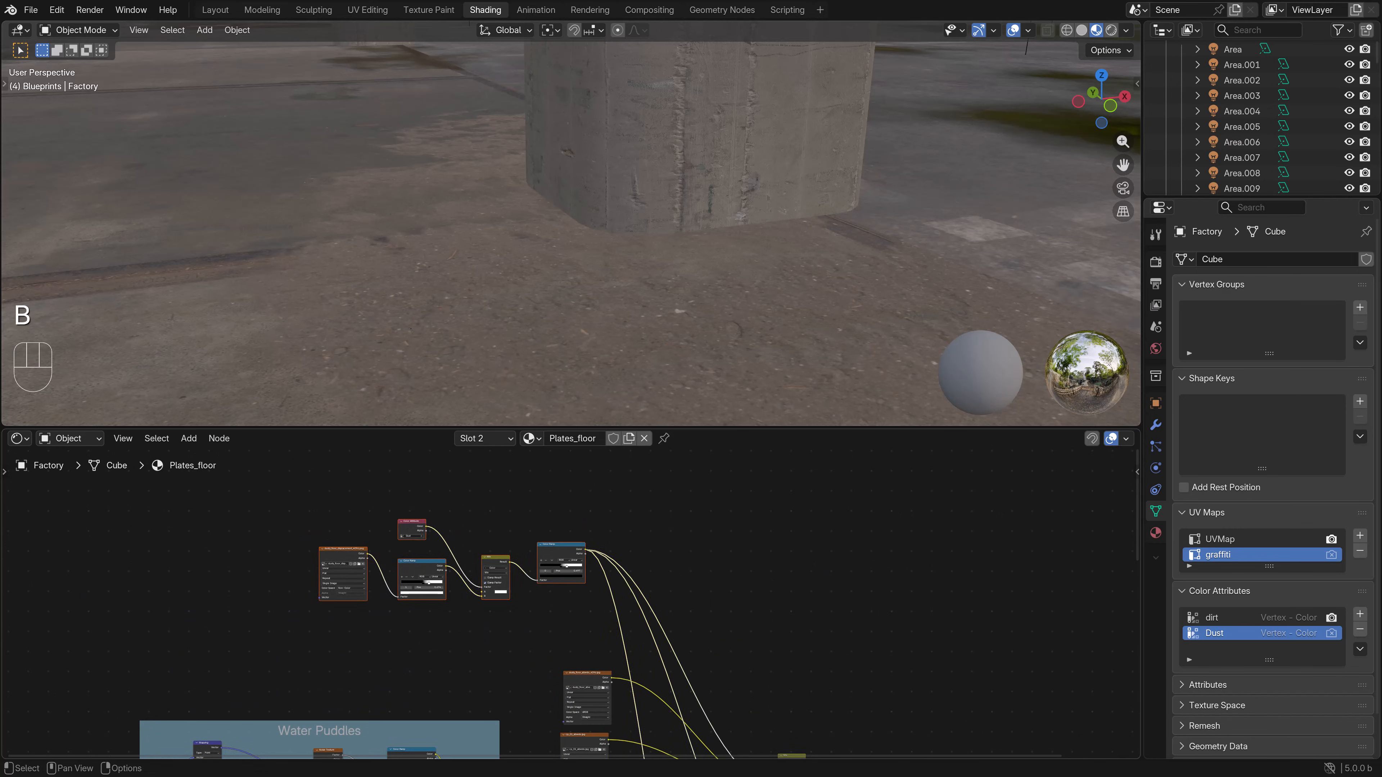
pyautogui.press('g')
pyautogui.click(224, 544)
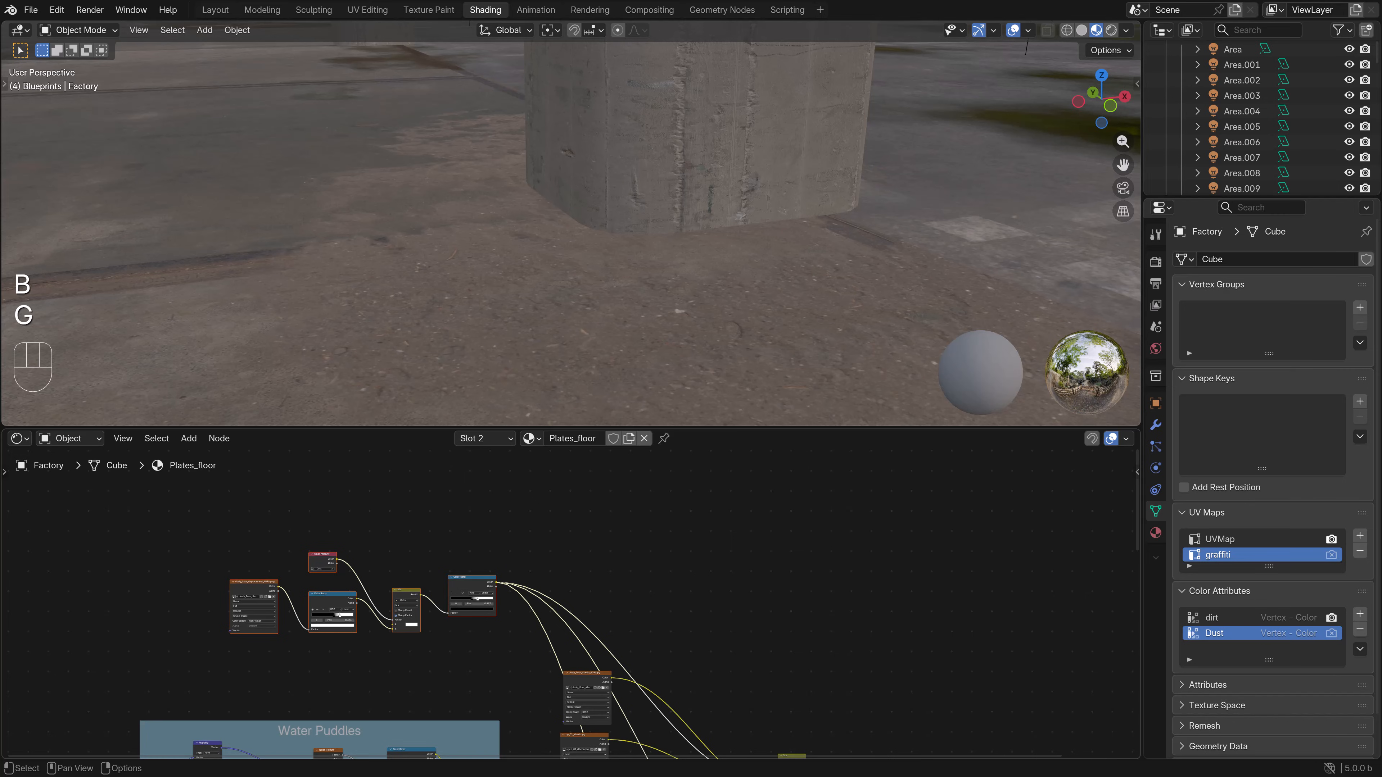
pyautogui.write('fDust')
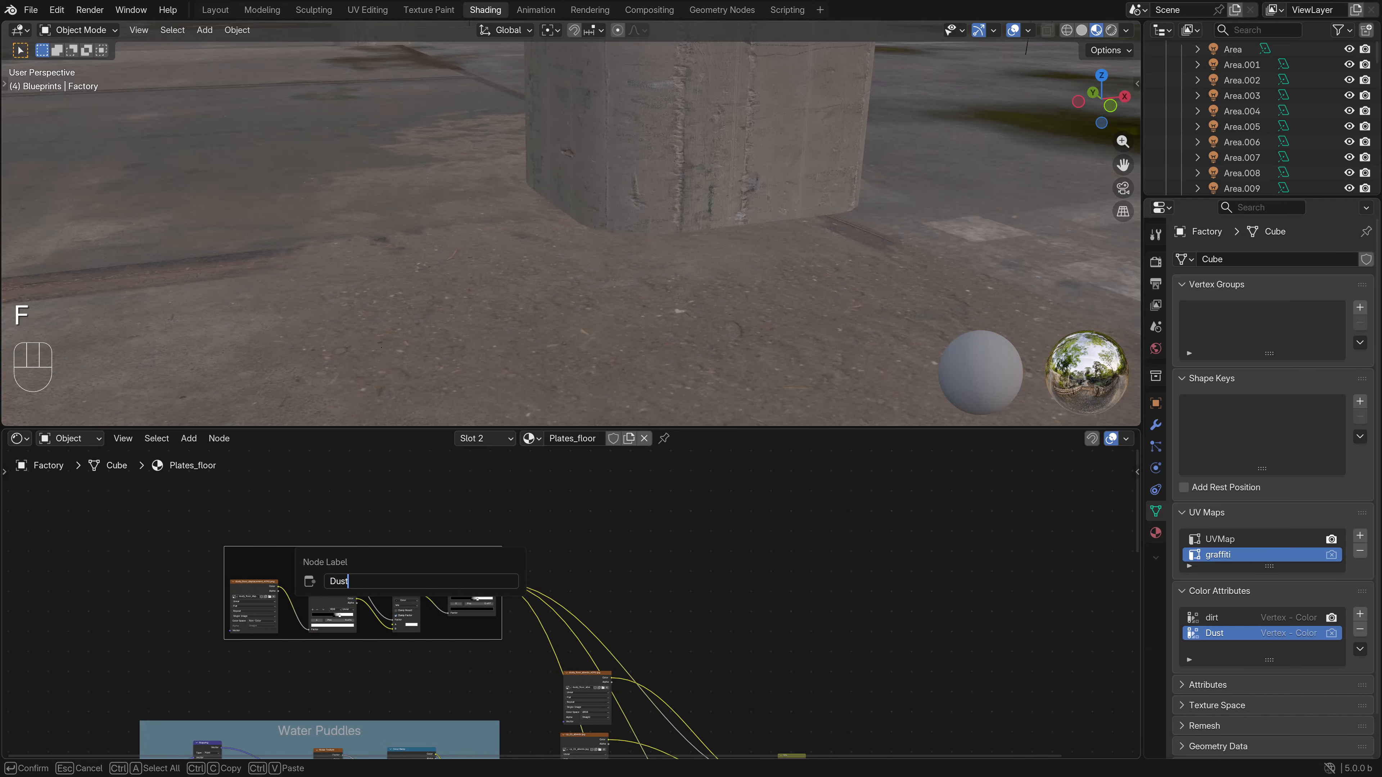
pyautogui.press('Return')
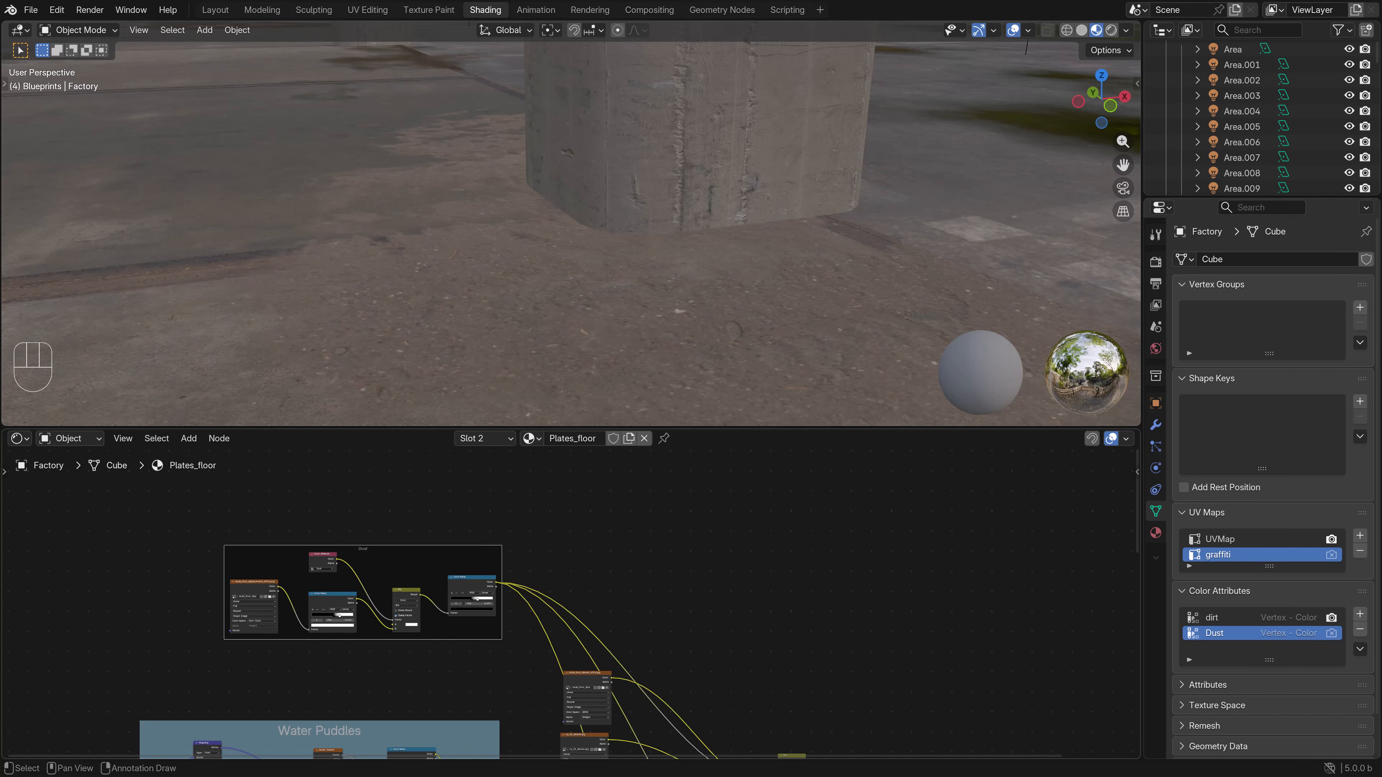
# - Set the Dust frame's label size to 64 and give the frame a custom tan color
pyautogui.press('n')
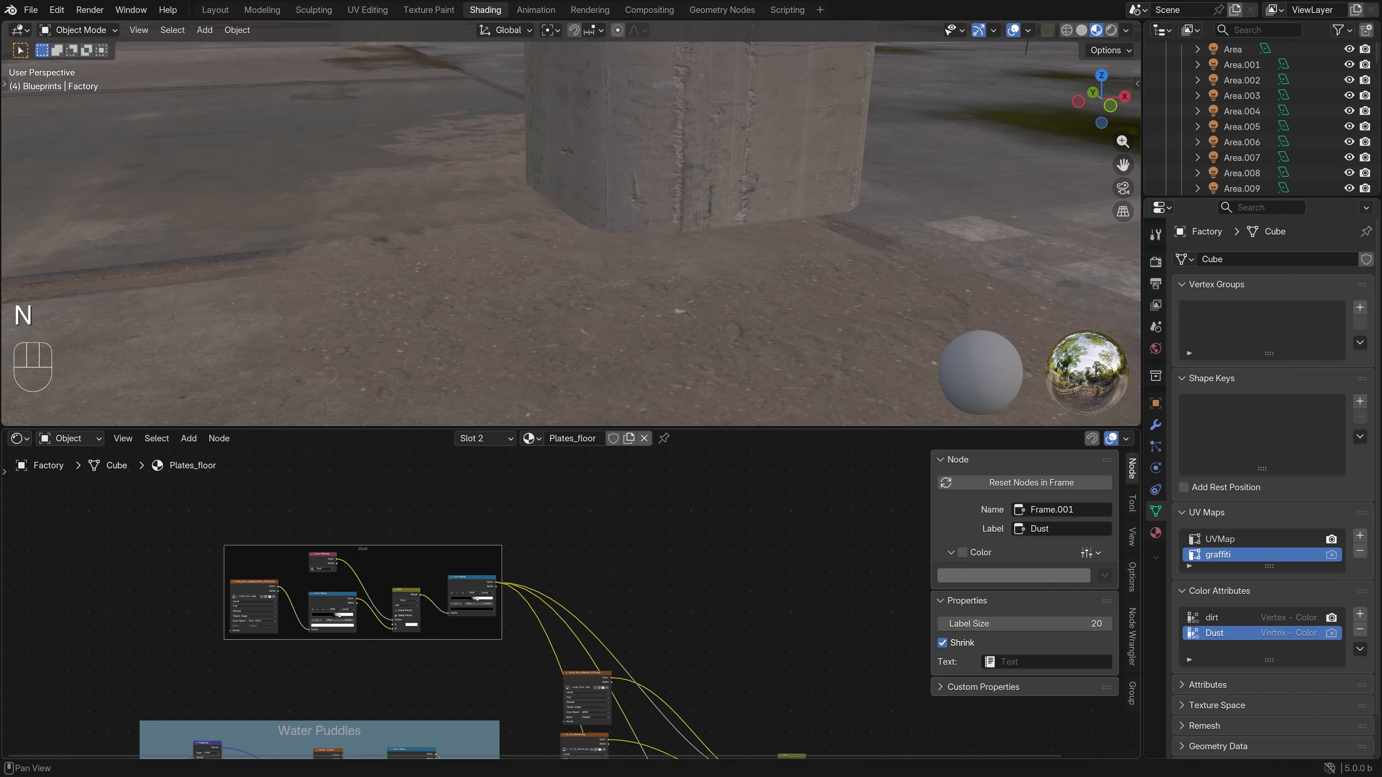
pyautogui.moveTo(1023, 623); pyautogui.dragTo(1110, 623)
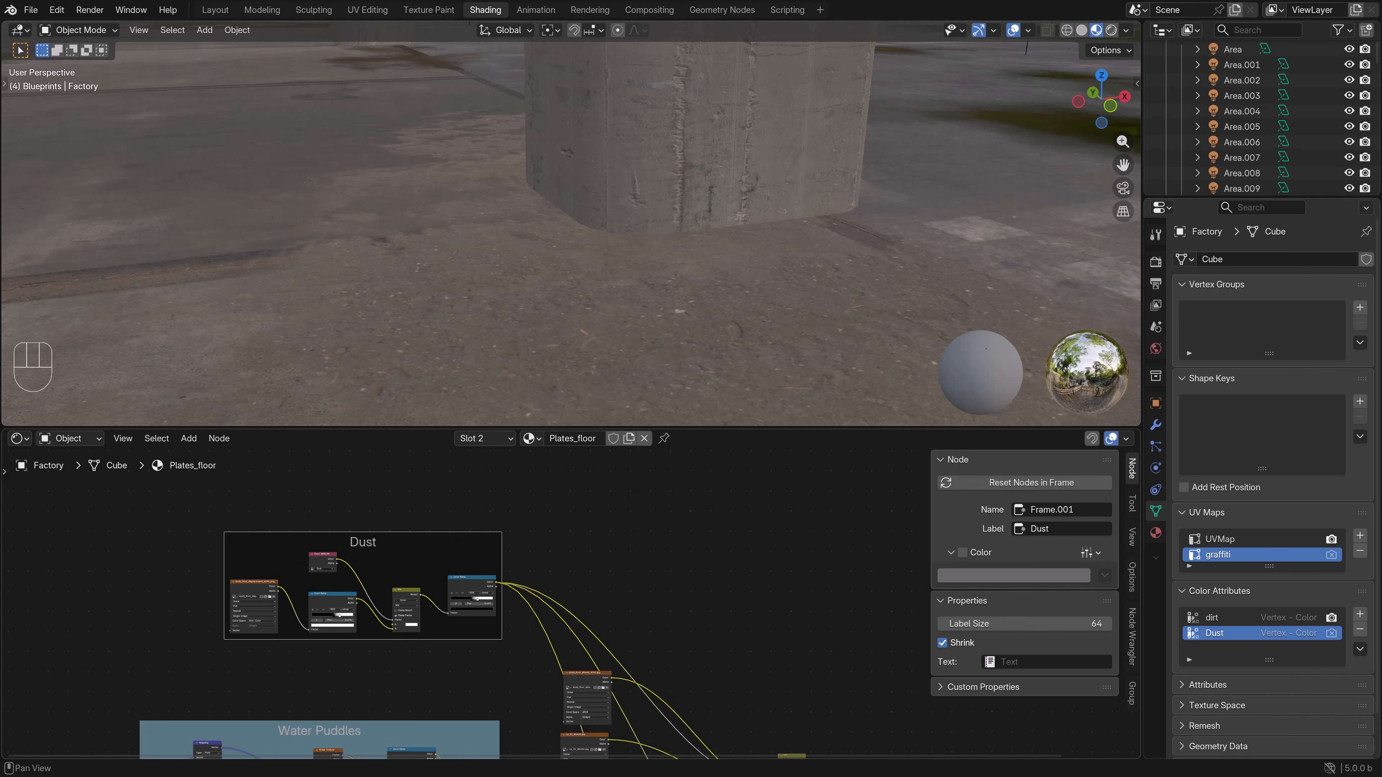
pyautogui.click(962, 553)
pyautogui.click(1013, 576)
pyautogui.click(995, 427)
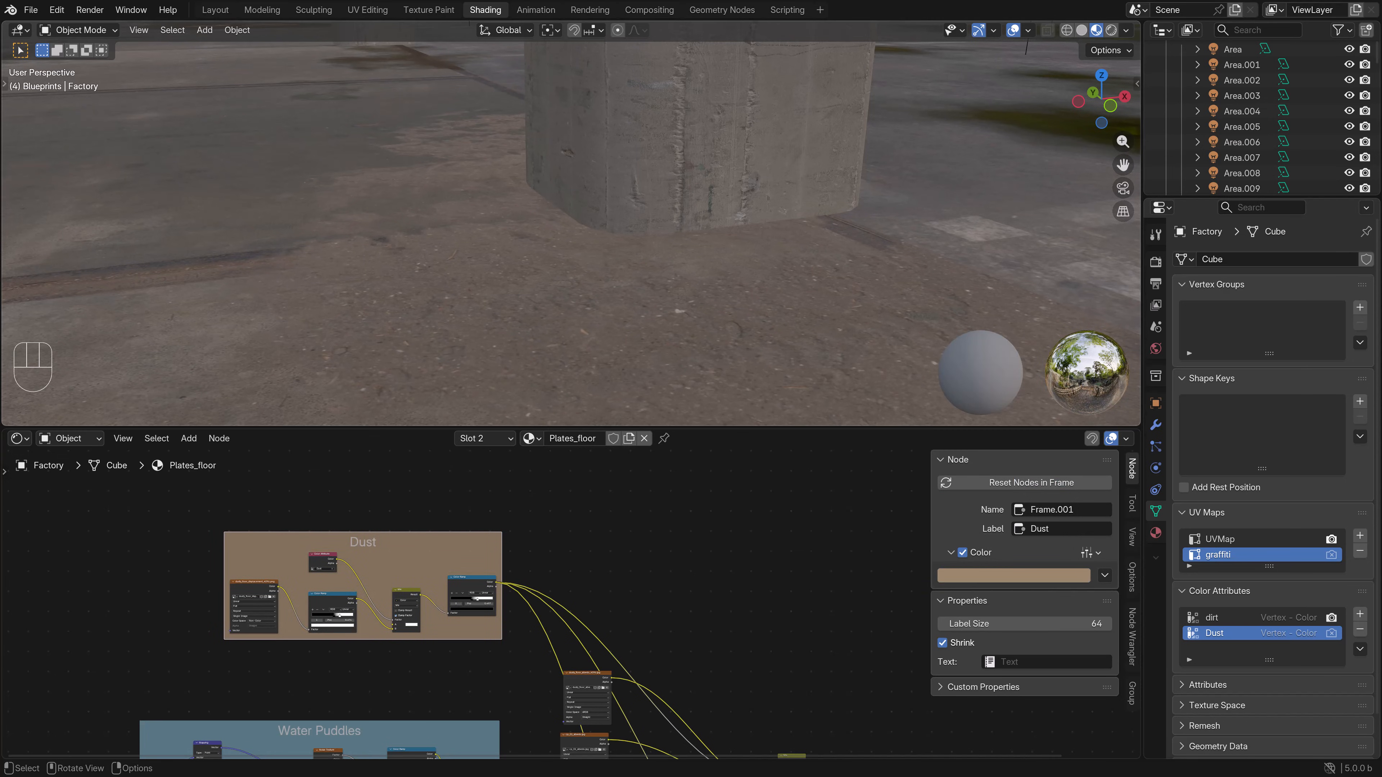
# - Switch the Factory object to Vertex Paint mode for painting its floor around the concrete pillars
pyautogui.scroll(-5, 571, 224)
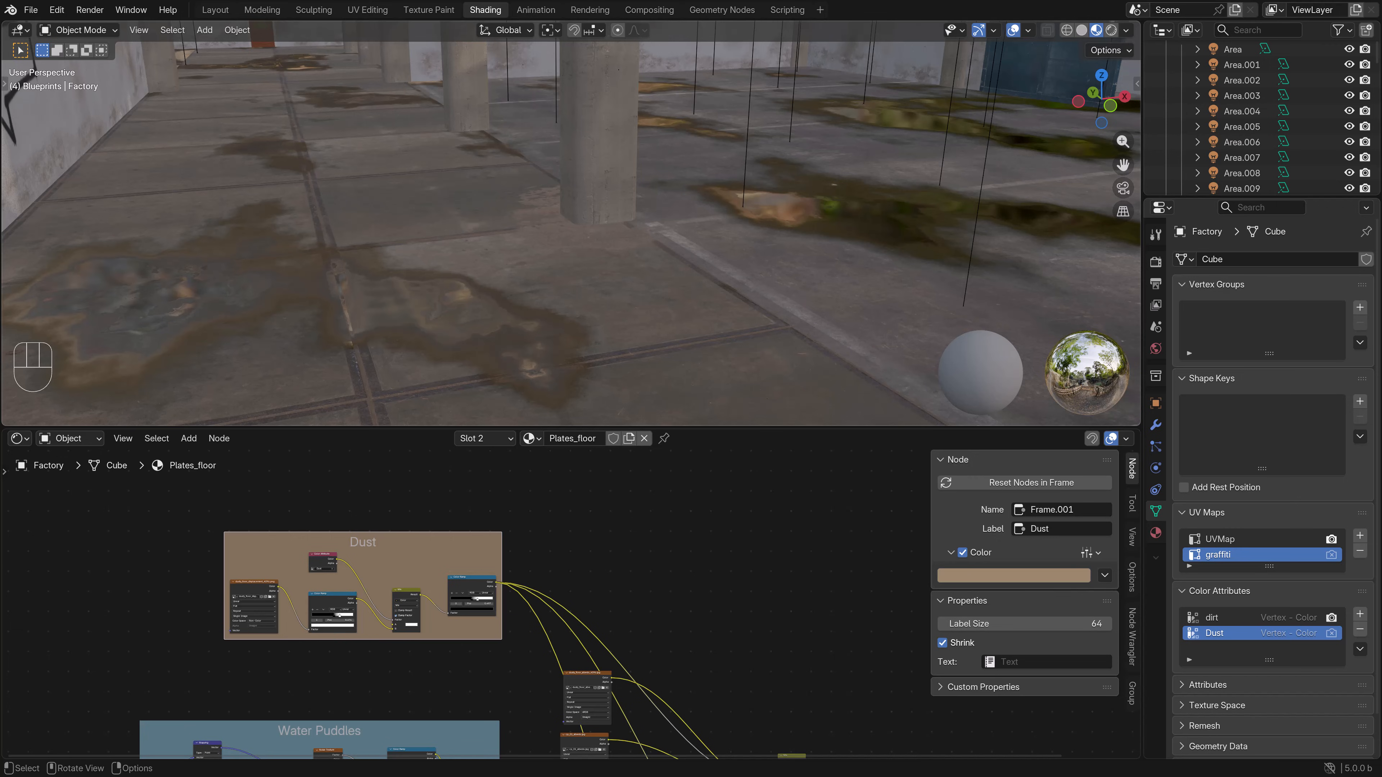
pyautogui.keyDown('shift'); pyautogui.moveTo(500, 147); pyautogui.dragTo(550, 277, button='middle'); pyautogui.keyUp('shift')
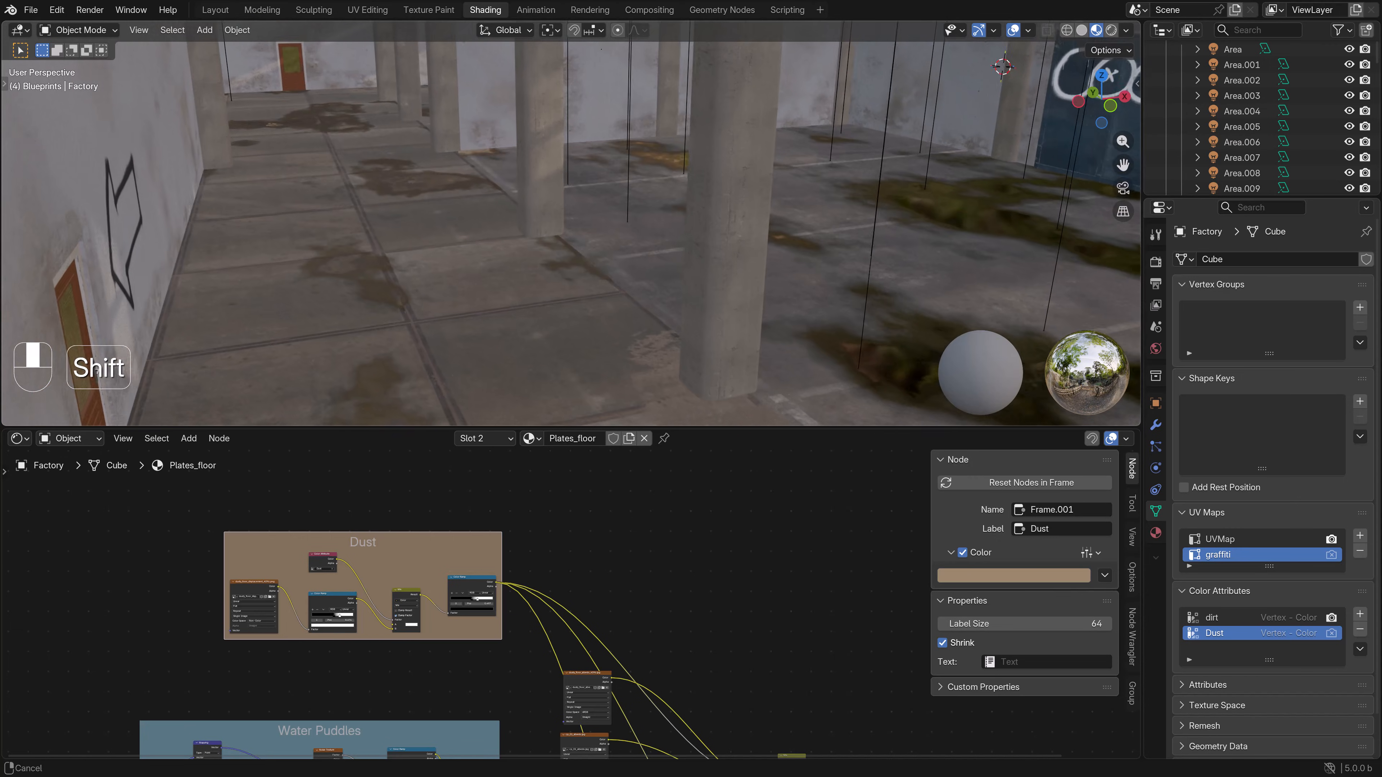
pyautogui.scroll(4, 550, 277)
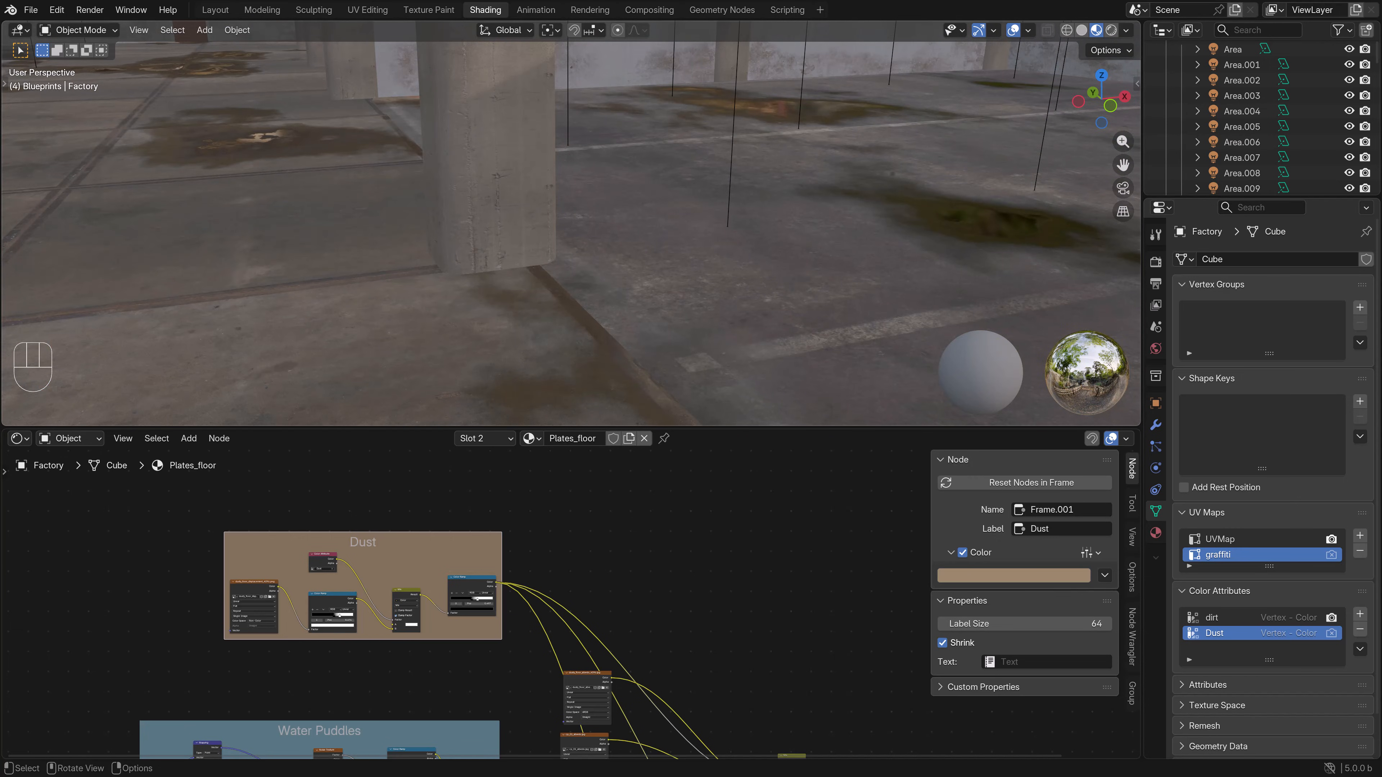
pyautogui.click(79, 30)
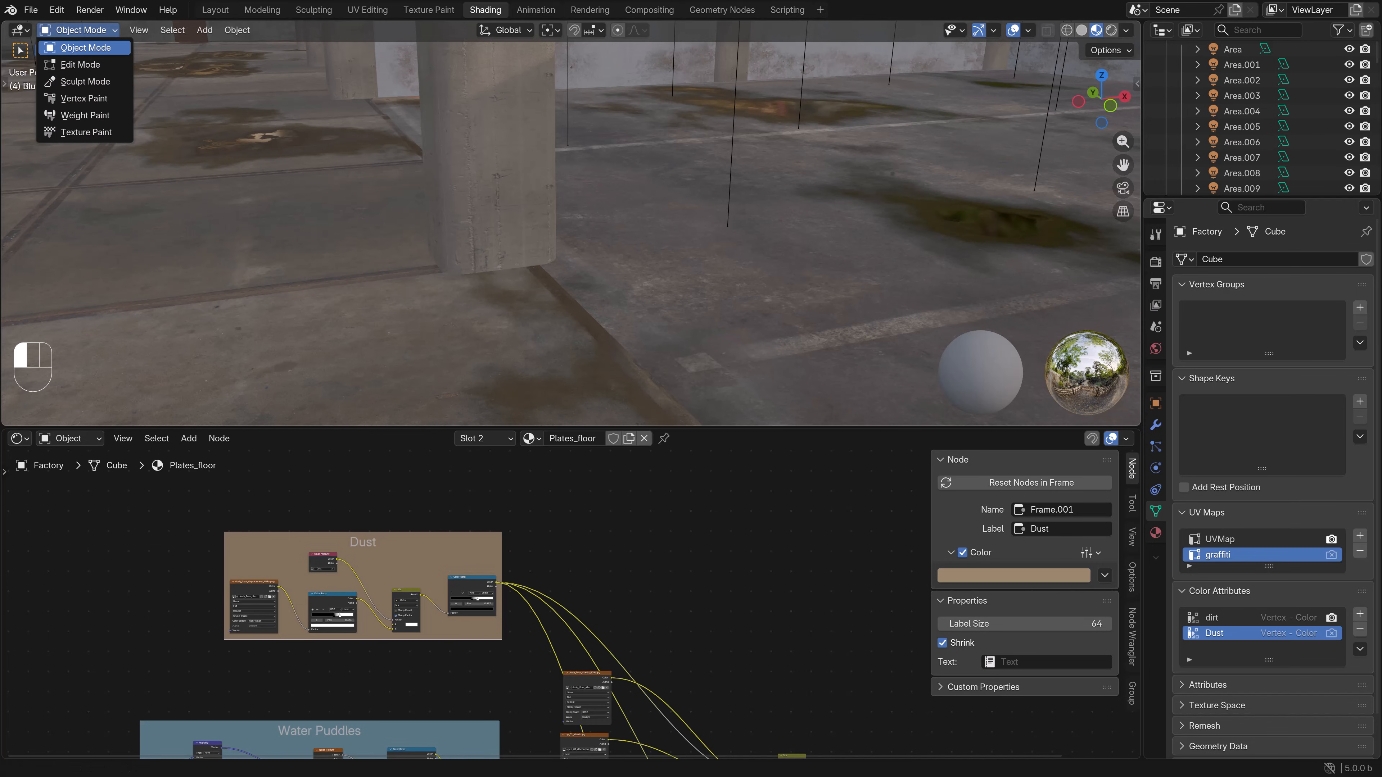
pyautogui.click(82, 98)
# - Try a Dust vertex-paint stroke over the puddle in front of the wall
pyautogui.keyDown('shift'); pyautogui.moveTo(142, 192); pyautogui.dragTo(399, 277, button='middle'); pyautogui.keyUp('shift')
pyautogui.moveTo(398, 277)
pyautogui.keyDown('ctrl'); pyautogui.mouseDown()
pyautogui.moveTo(349, 261)
pyautogui.moveTo(468, 256)
pyautogui.moveTo(442, 262)
pyautogui.mouseUp(); pyautogui.keyUp('ctrl')
pyautogui.hotkey('ctrl', 'z')
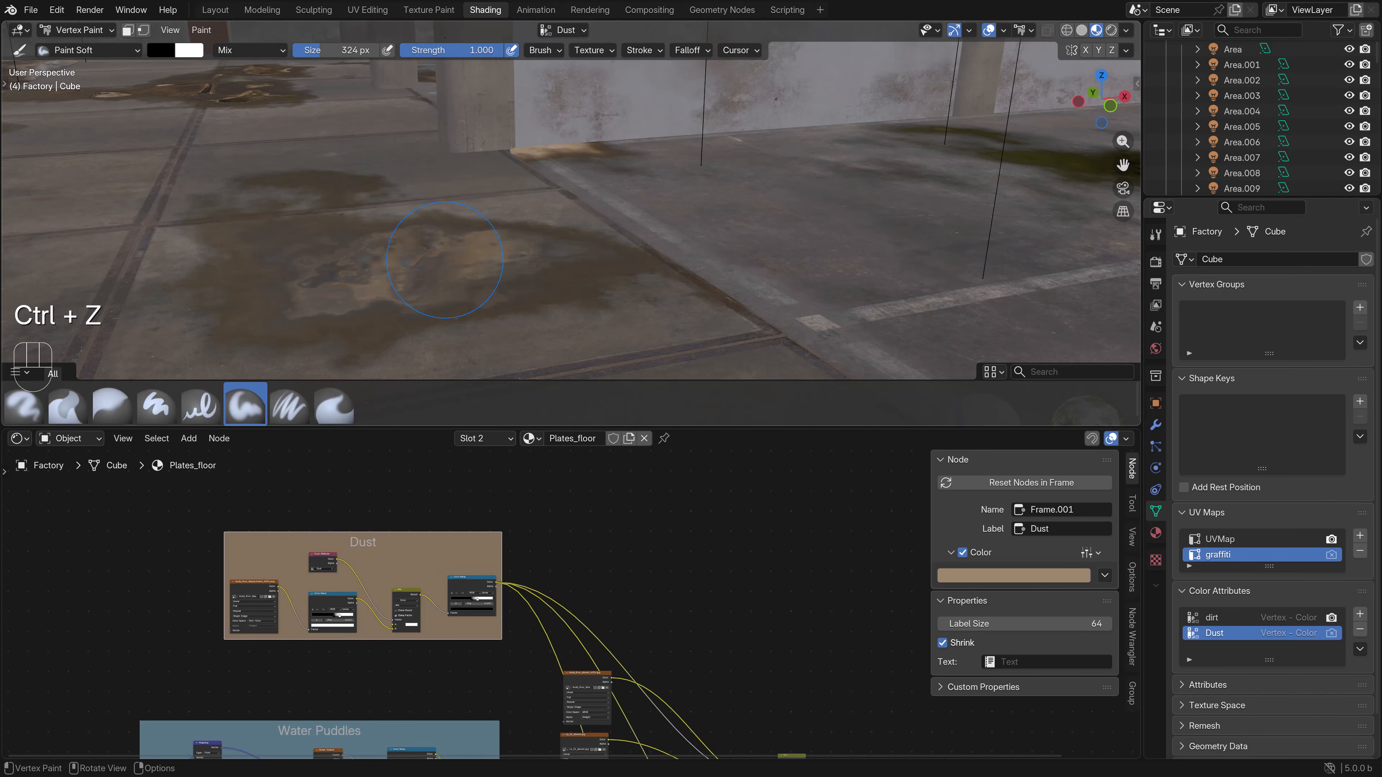
# - Paint dust on the floor beside the base of the concrete pillar using the Paint Soft brush's secondary white
pyautogui.scroll(-3, 443, 262)
pyautogui.moveTo(762, 332)
pyautogui.keyDown('shift'); pyautogui.mouseDown(button='middle')
pyautogui.moveTo(669, 305)
pyautogui.moveTo(568, 237)
pyautogui.mouseUp(button='middle'); pyautogui.keyUp('shift')
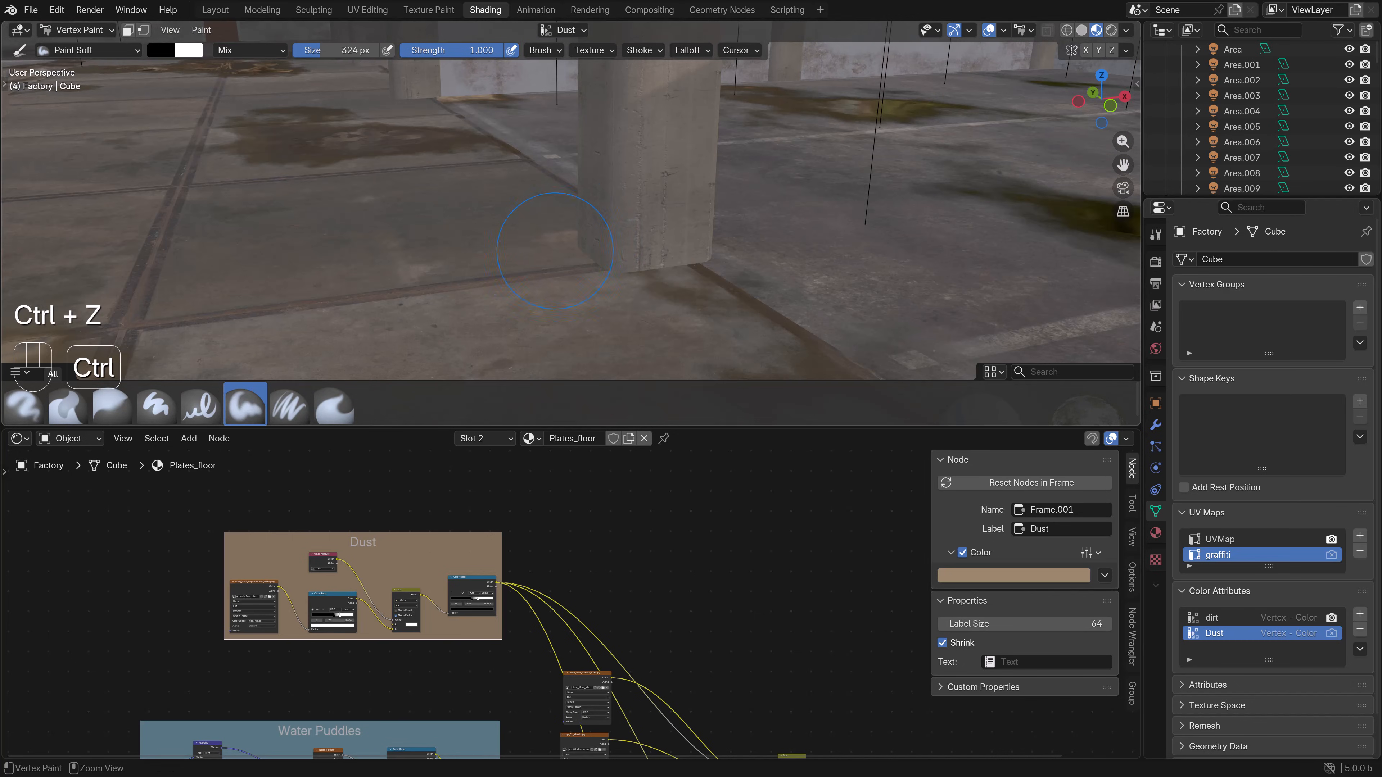
pyautogui.keyDown('ctrl'); pyautogui.moveTo(568, 263); pyautogui.dragTo(504, 269); pyautogui.keyUp('ctrl')
pyautogui.scroll(-4, 486, 276)
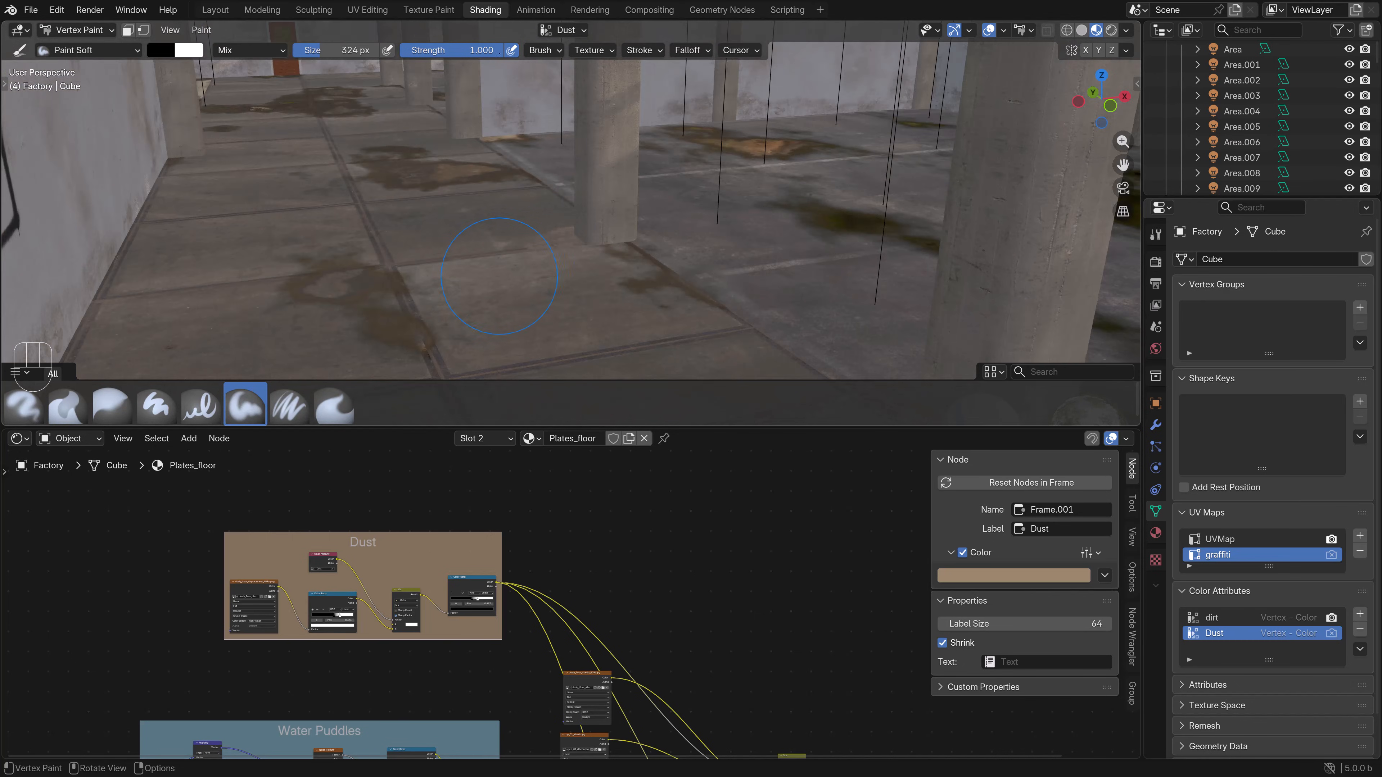
# - Try painting dust patches on the floor near the orange door
pyautogui.keyDown('shift'); pyautogui.moveTo(664, 252); pyautogui.dragTo(545, 207, button='middle'); pyautogui.keyUp('shift')
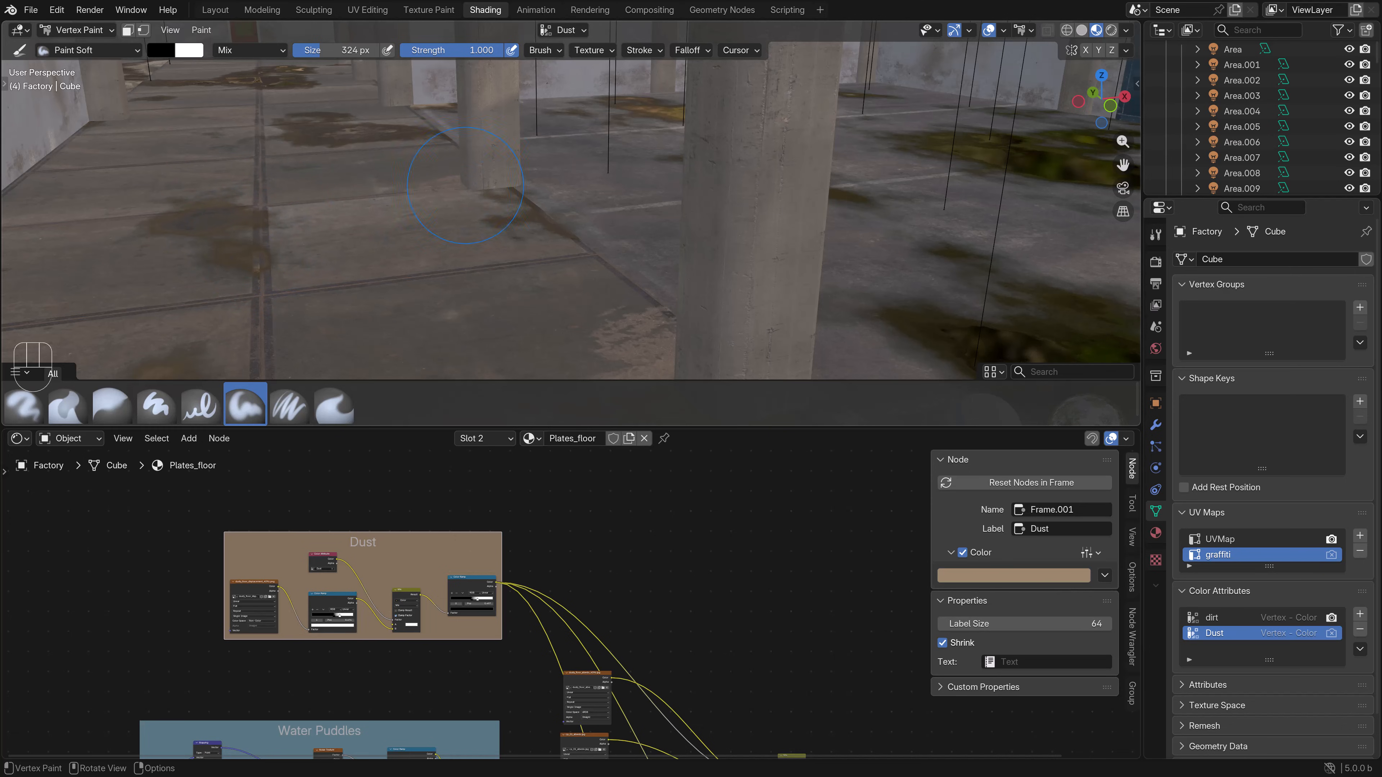
pyautogui.moveTo(495, 216)
pyautogui.keyDown('shift'); pyautogui.mouseDown(button='middle')
pyautogui.moveTo(656, 199)
pyautogui.moveTo(626, 198)
pyautogui.mouseUp(button='middle'); pyautogui.keyUp('shift')
pyautogui.moveTo(326, 209)
pyautogui.keyDown('shift'); pyautogui.mouseDown(button='middle')
pyautogui.moveTo(413, 212)
pyautogui.moveTo(364, 213)
pyautogui.mouseUp(button='middle'); pyautogui.keyUp('shift')
pyautogui.keyDown('shift'); pyautogui.moveTo(326, 213); pyautogui.dragTo(511, 207, button='middle'); pyautogui.keyUp('shift')
pyautogui.scroll(-3, 416, 215)
pyautogui.moveTo(425, 209); pyautogui.dragTo(382, 222, button='middle')
pyautogui.scroll(3, 382, 222)
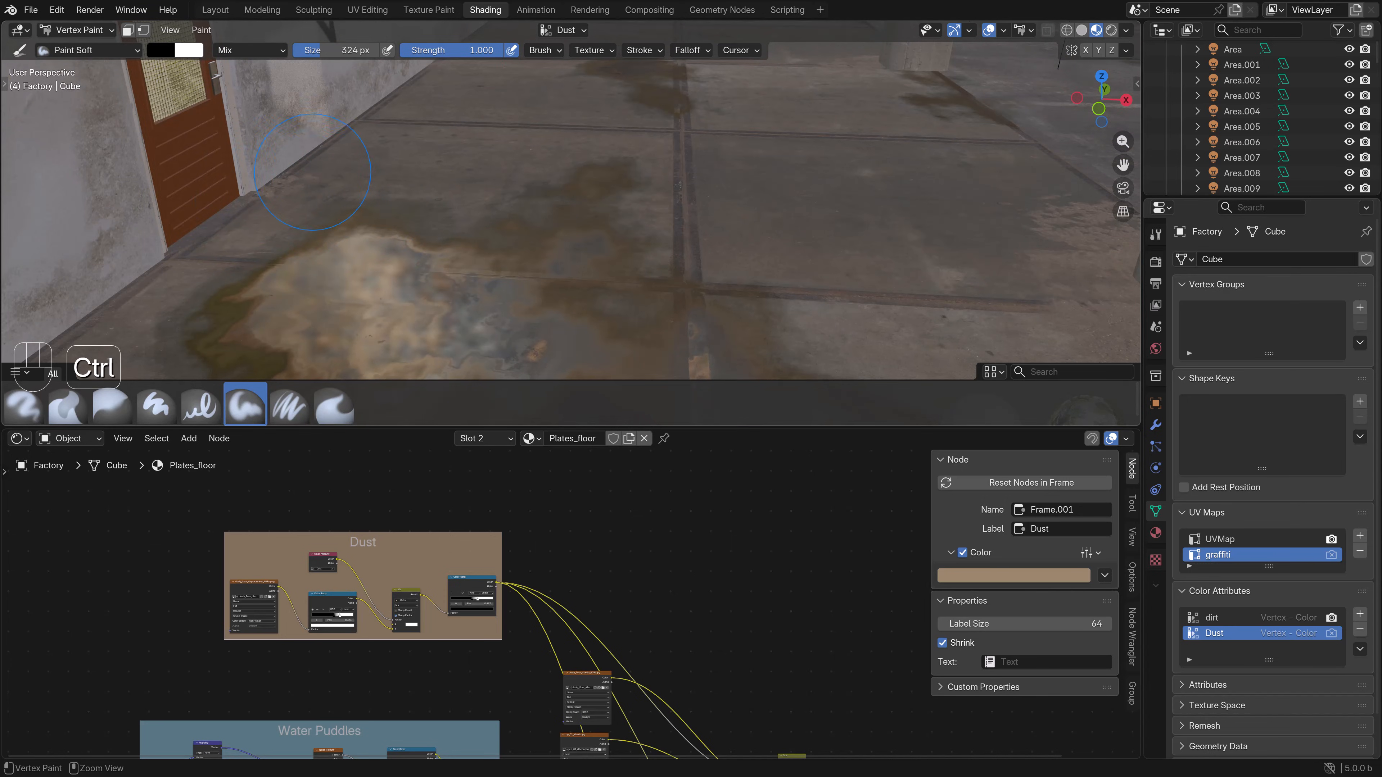
pyautogui.scroll(2, 354, 137)
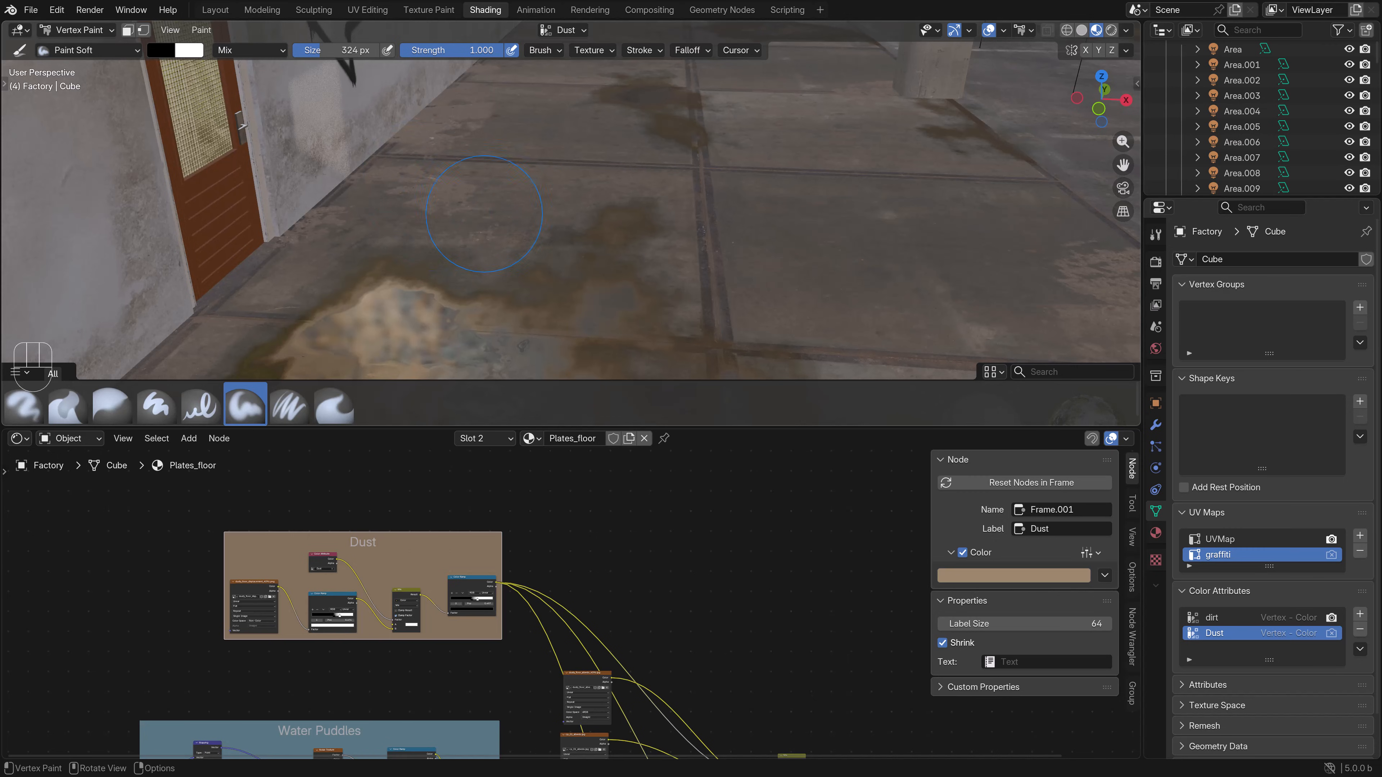
pyautogui.hotkey('ctrl', 'z')
# - Paint dust patches over the crossing joints between the floor plates in front of the puddle
pyautogui.press('ctrl')
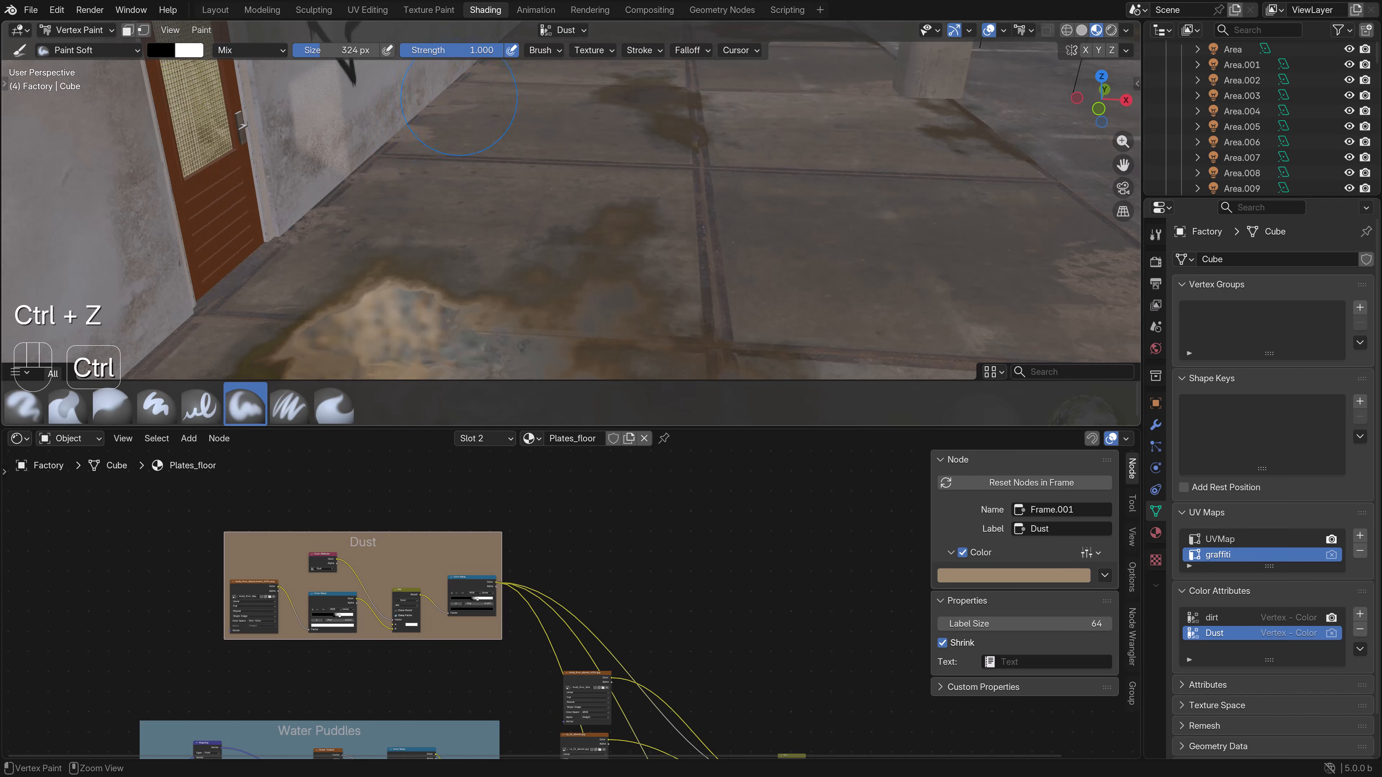
pyautogui.keyDown('shift'); pyautogui.moveTo(408, 202); pyautogui.dragTo(442, 176, button='middle'); pyautogui.keyUp('shift')
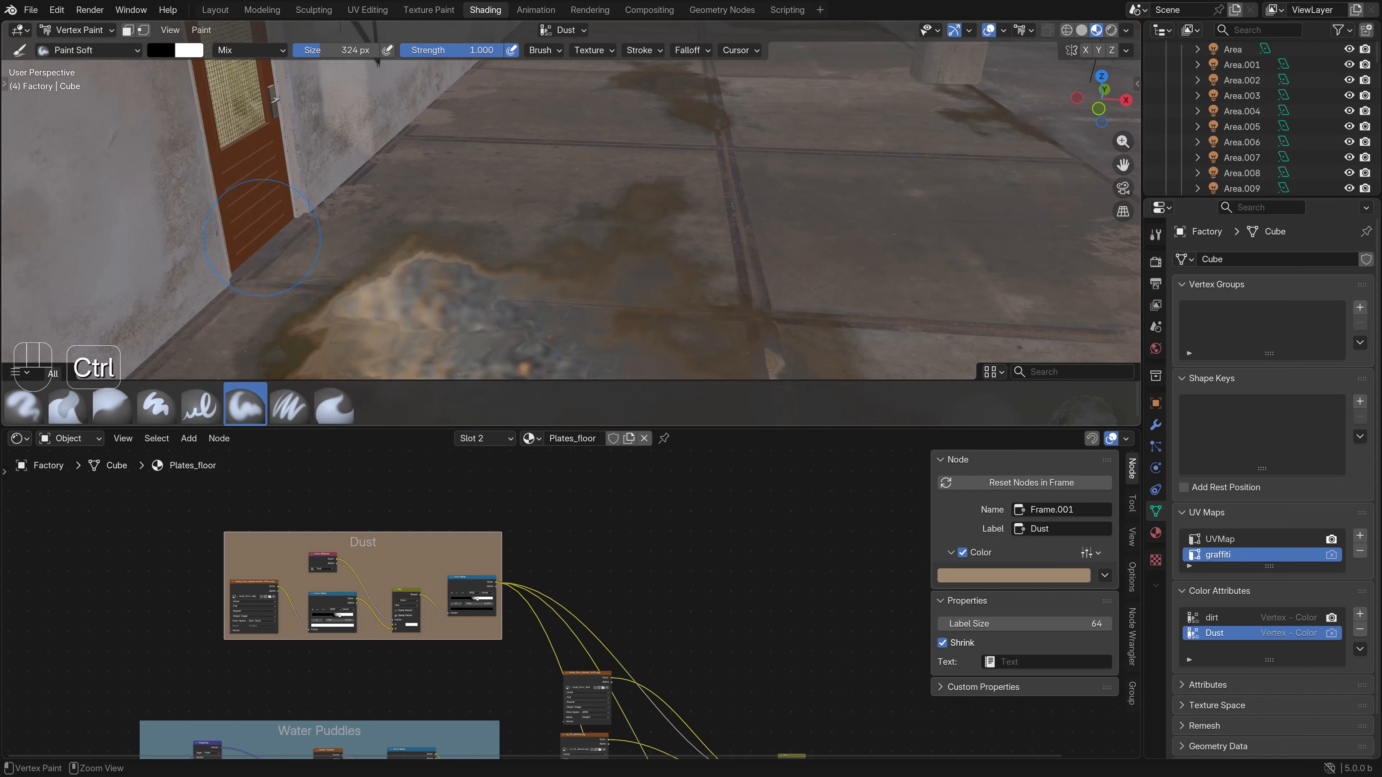
pyautogui.keyDown('shift'); pyautogui.moveTo(618, 321); pyautogui.dragTo(590, 229, button='middle'); pyautogui.keyUp('shift')
pyautogui.keyDown('shift'); pyautogui.moveTo(609, 348); pyautogui.dragTo(573, 262, button='middle'); pyautogui.keyUp('shift')
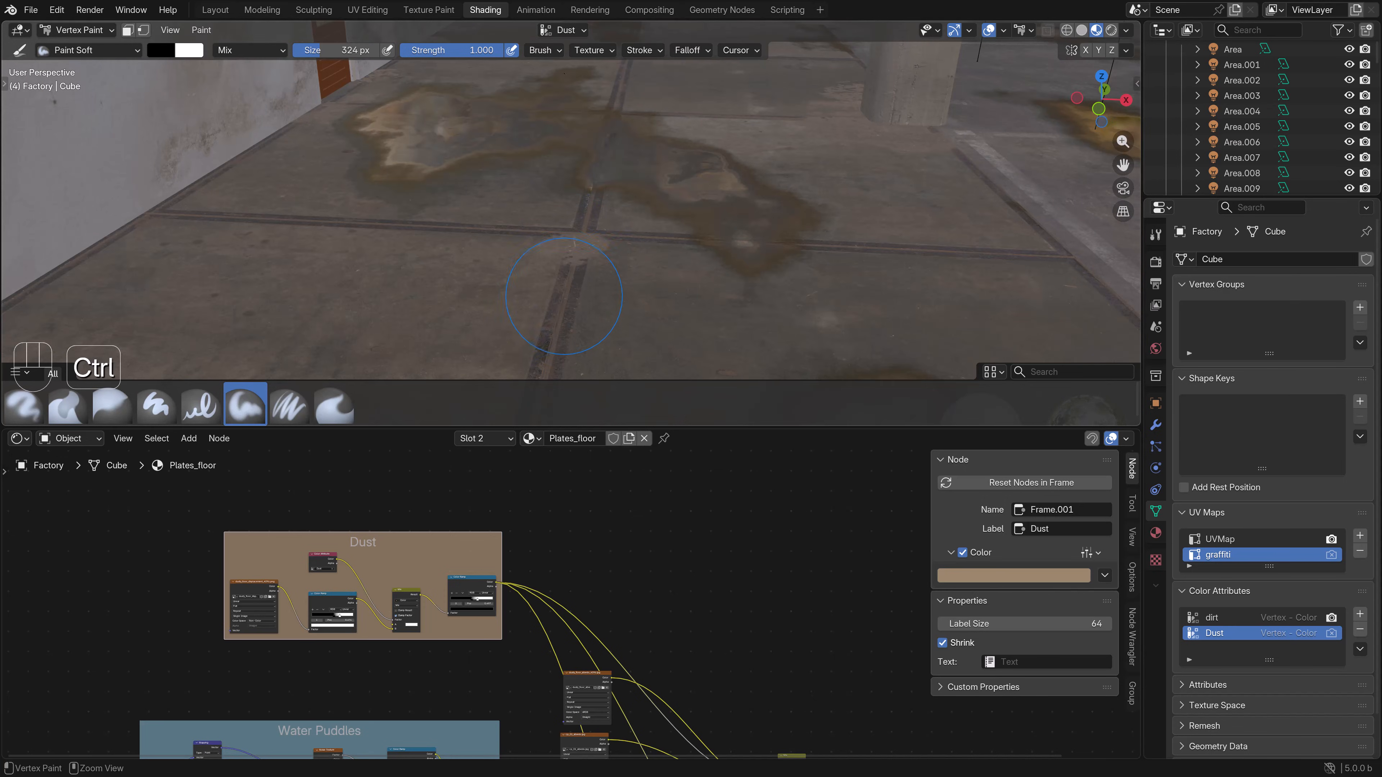
pyautogui.keyDown('ctrl'); pyautogui.moveTo(513, 234); pyautogui.dragTo(590, 227); pyautogui.keyUp('ctrl')
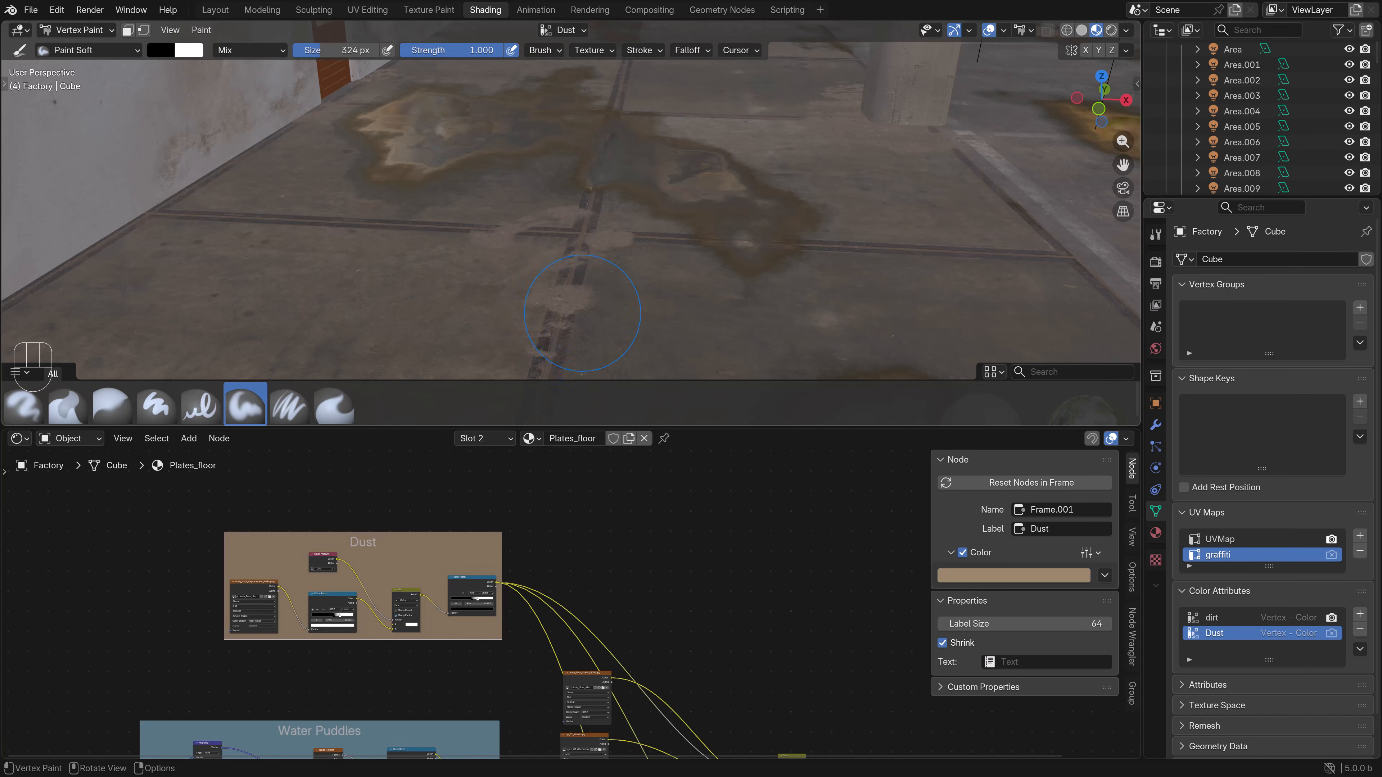
pyautogui.hotkey('ctrl', 'z')
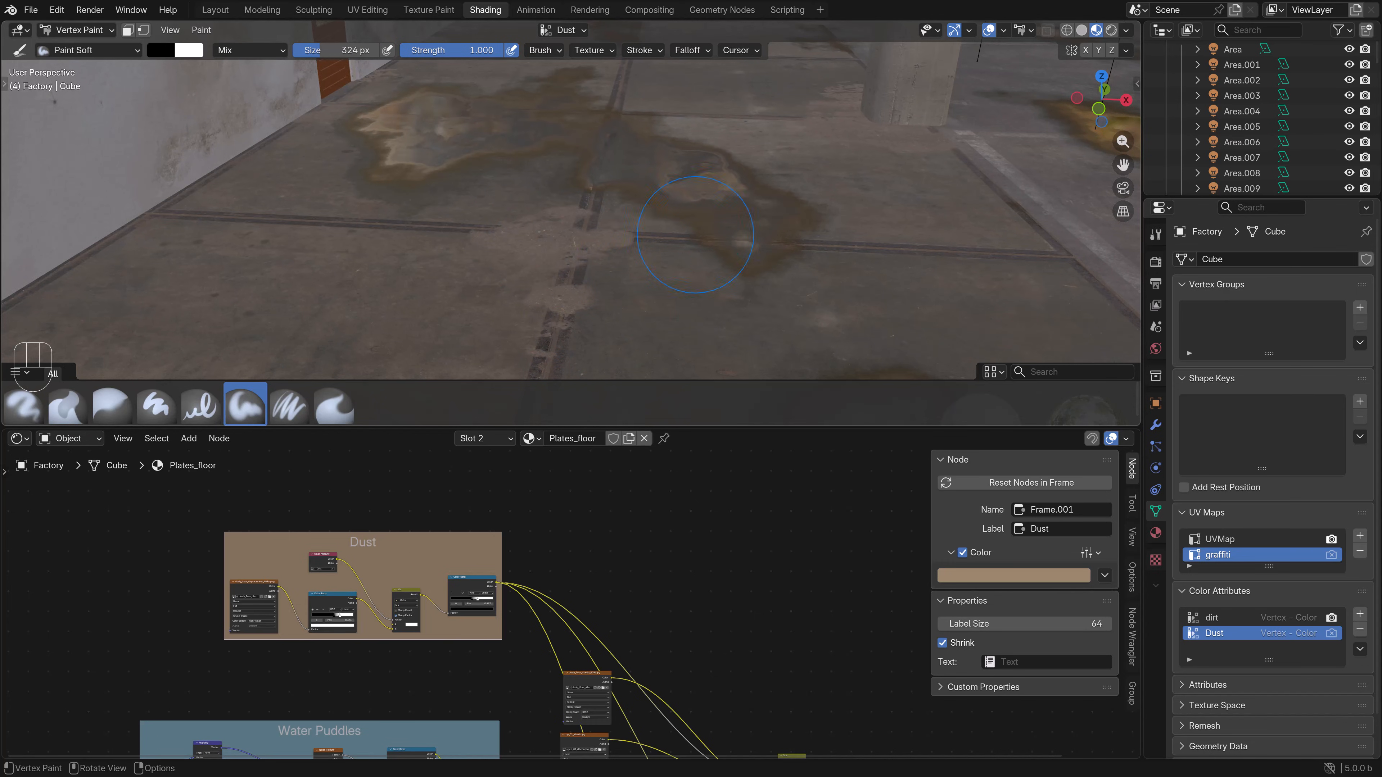
# - Paint dust on the plates beyond the rusty puddle and along the floor edge beside the plaster wall
pyautogui.keyDown('shift'); pyautogui.moveTo(696, 235); pyautogui.dragTo(789, 209, button='middle'); pyautogui.keyUp('shift')
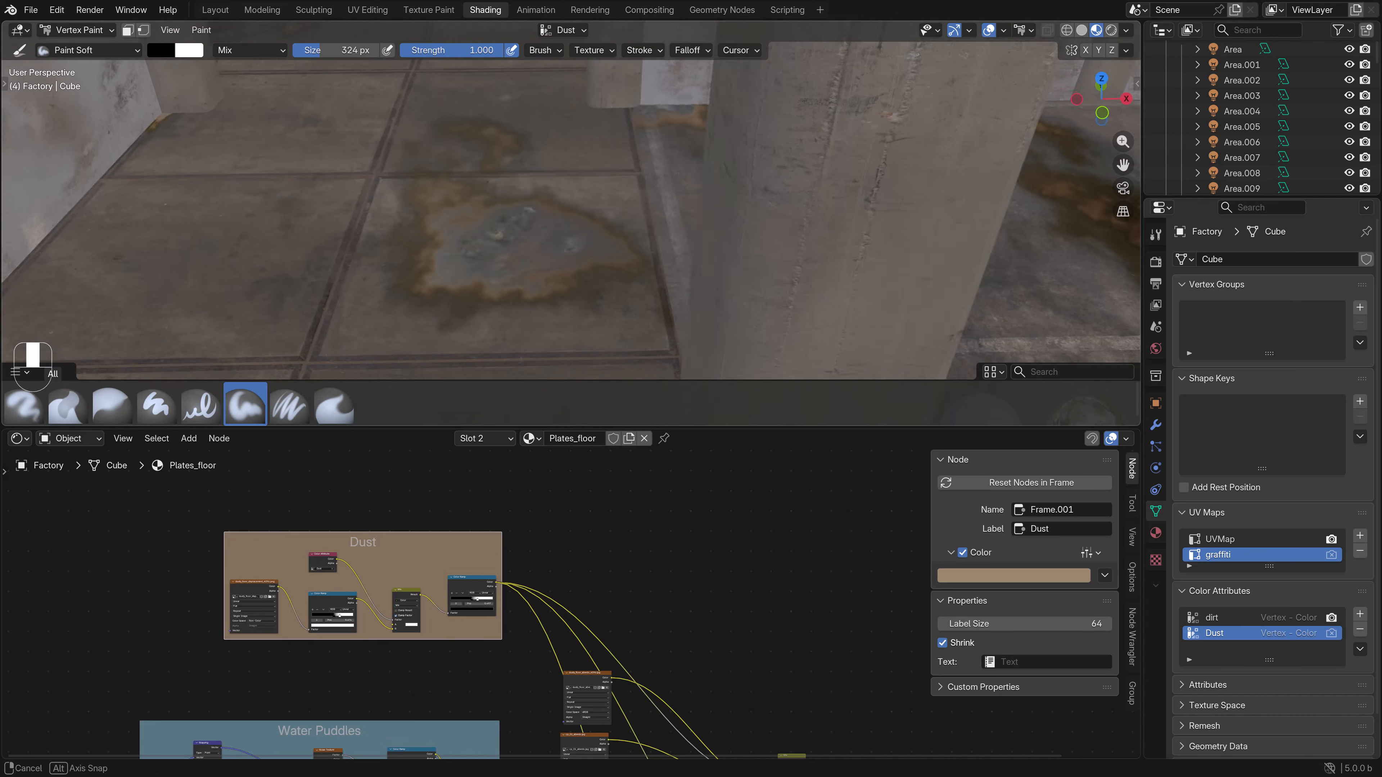
pyautogui.moveTo(551, 93)
pyautogui.mouseDown(button='middle')
pyautogui.moveTo(578, 95)
pyautogui.moveTo(385, 175)
pyautogui.mouseUp(button='middle')
pyautogui.keyDown('ctrl'); pyautogui.click(578, 96); pyautogui.keyUp('ctrl')
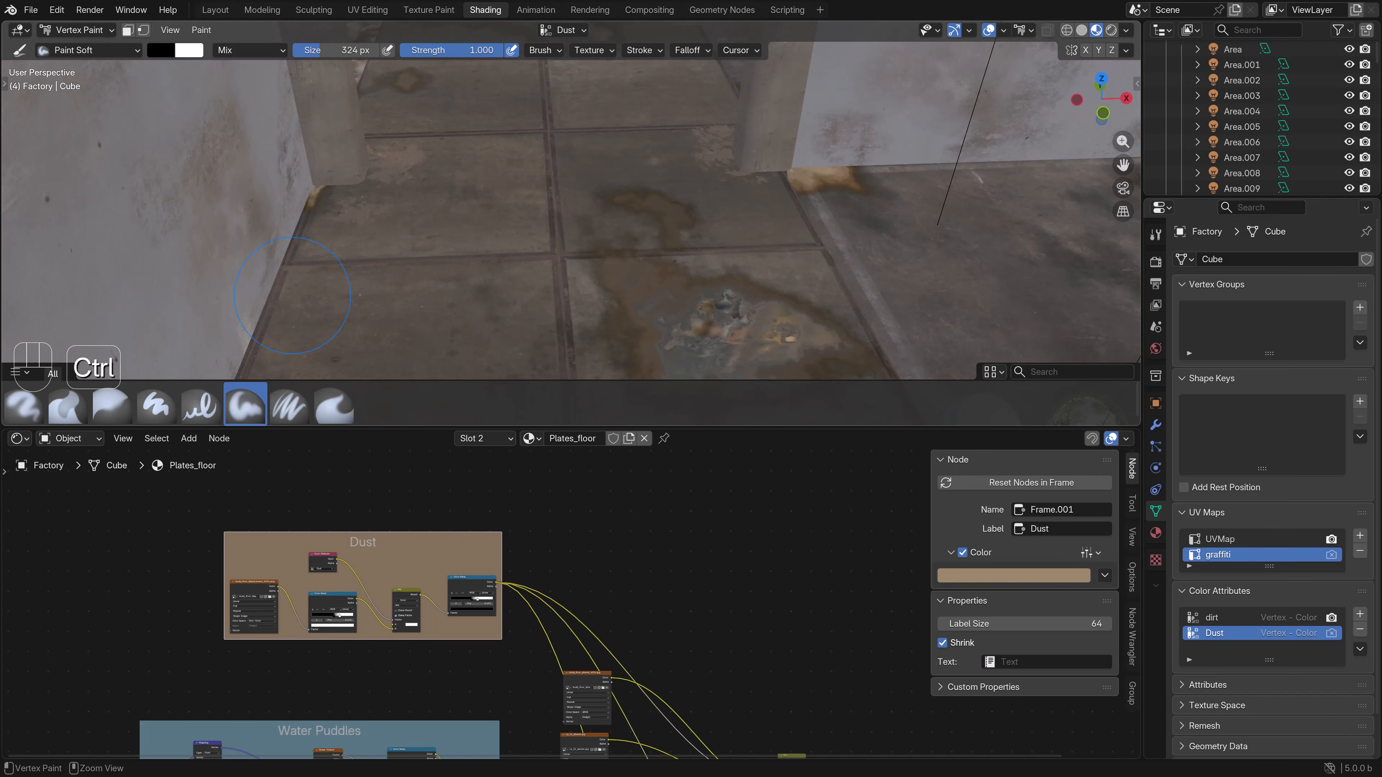
pyautogui.keyDown('ctrl'); pyautogui.moveTo(292, 296); pyautogui.dragTo(272, 343); pyautogui.keyUp('ctrl')
pyautogui.moveTo(830, 237)
pyautogui.keyDown('shift'); pyautogui.mouseDown(button='middle')
pyautogui.moveTo(762, 187)
pyautogui.moveTo(729, 182)
pyautogui.mouseUp(button='middle'); pyautogui.keyUp('shift')
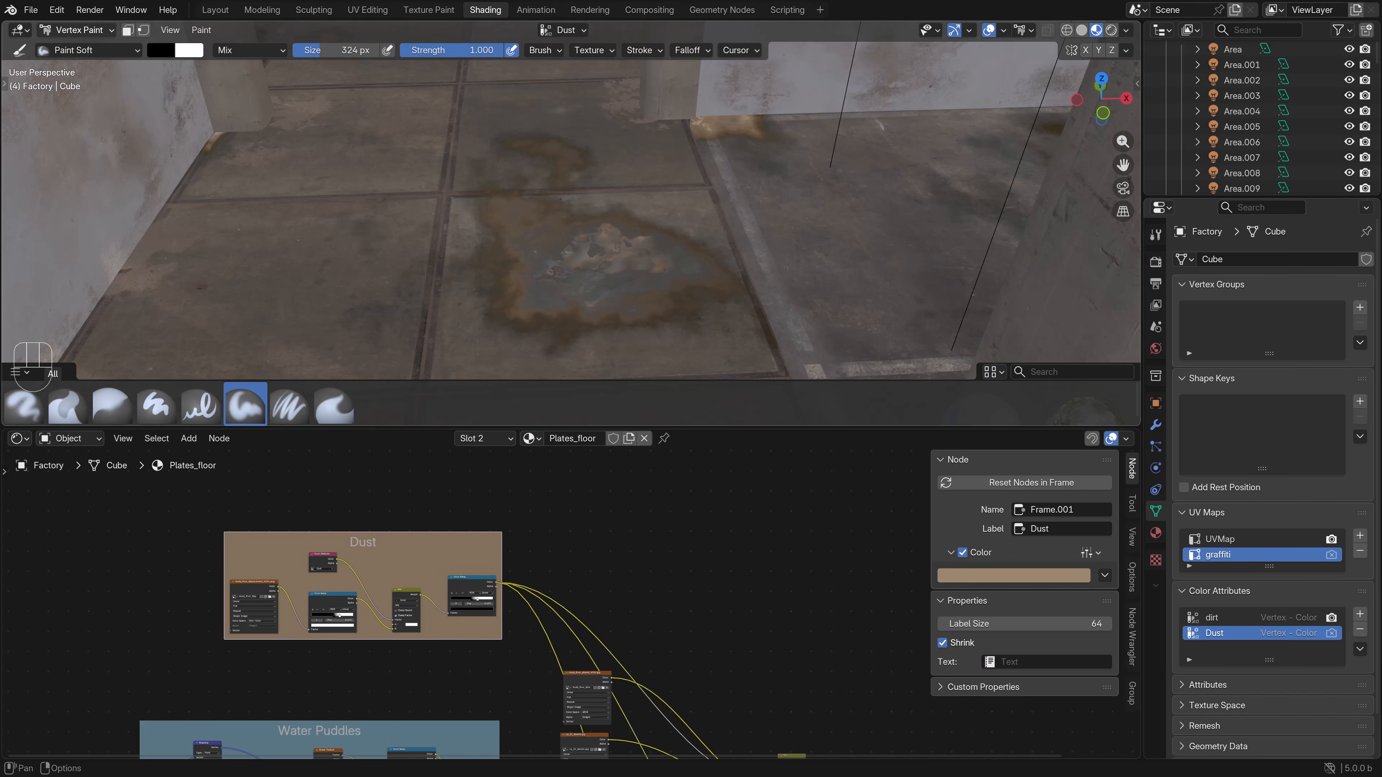
# - Return the factory to Object Mode and deselect the Dust frame in the Plates_floor node tree
pyautogui.click(79, 30)
pyautogui.click(73, 47)
pyautogui.keyDown('shift'); pyautogui.moveTo(599, 327); pyautogui.dragTo(517, 110, button='middle'); pyautogui.keyUp('shift')
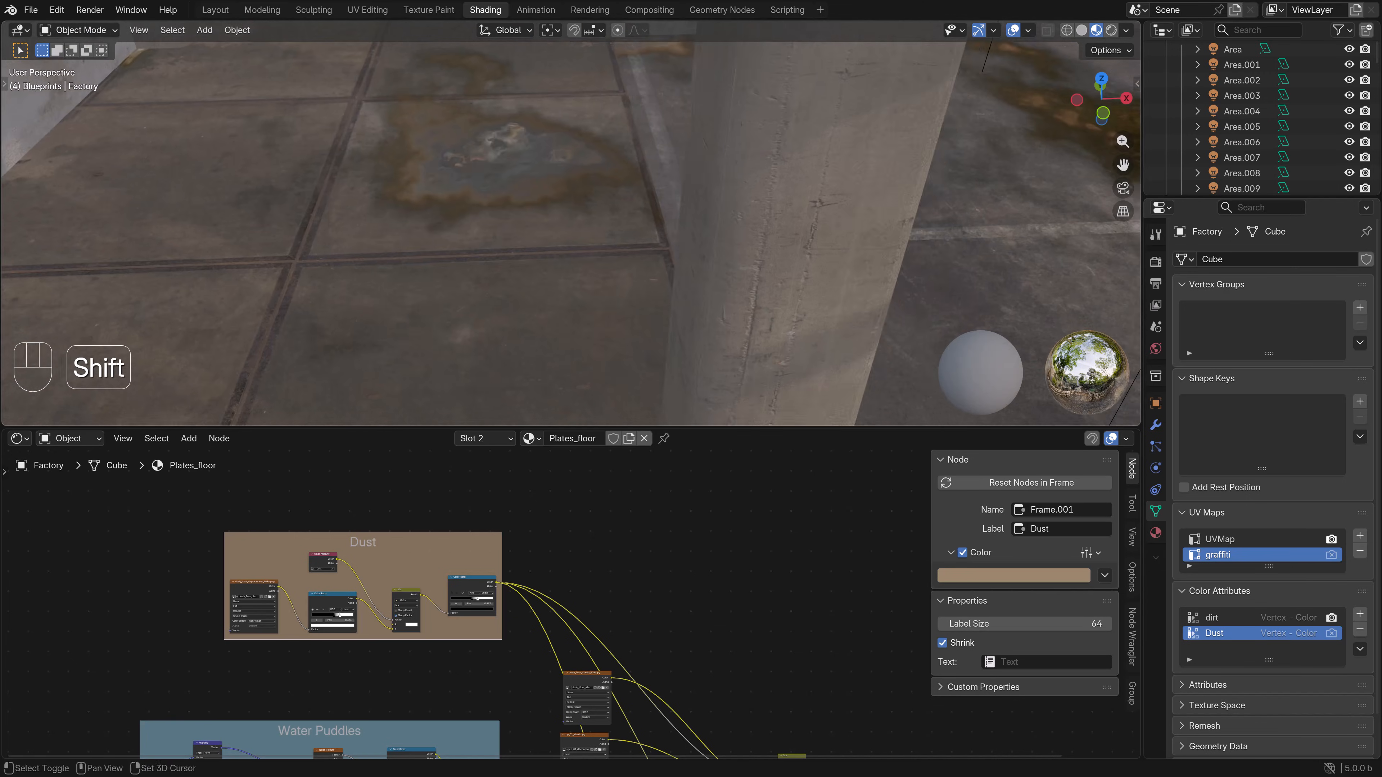
pyautogui.moveTo(571, 229); pyautogui.dragTo(610, 202, button='middle')
pyautogui.scroll(-4, 571, 223)
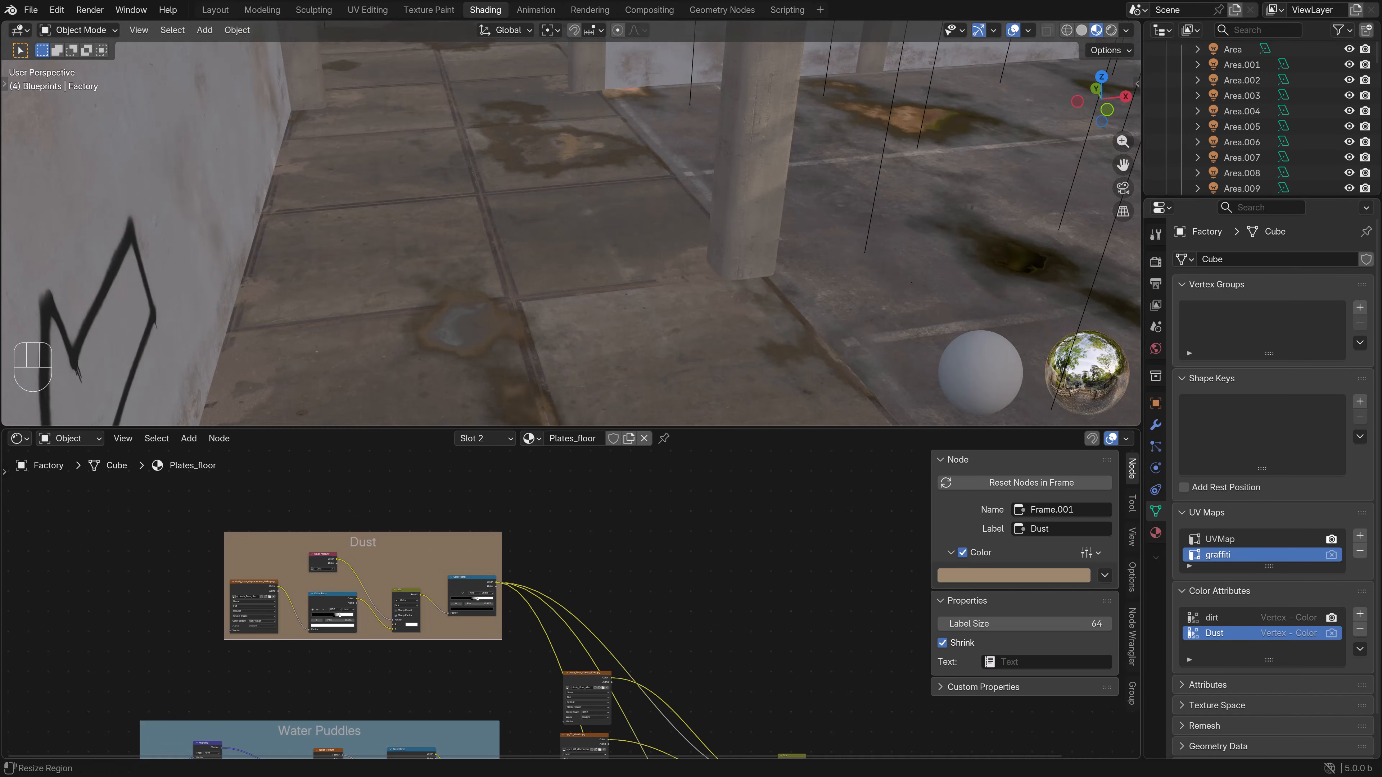
pyautogui.rightClick(294, 538)
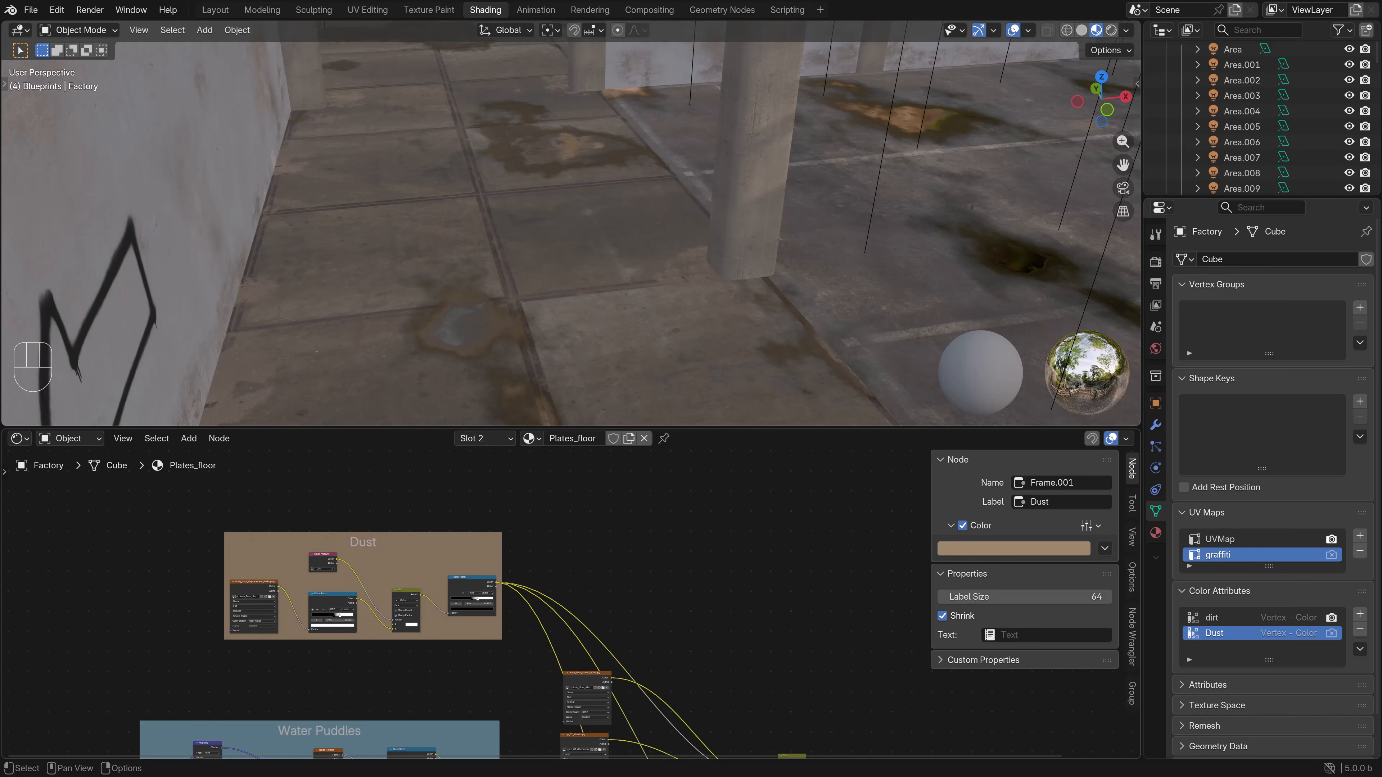
# - Try to paste the Dust frame from Plates_floor into the concrete_floor material
pyautogui.click(398, 539)
pyautogui.rightClick(398, 539)
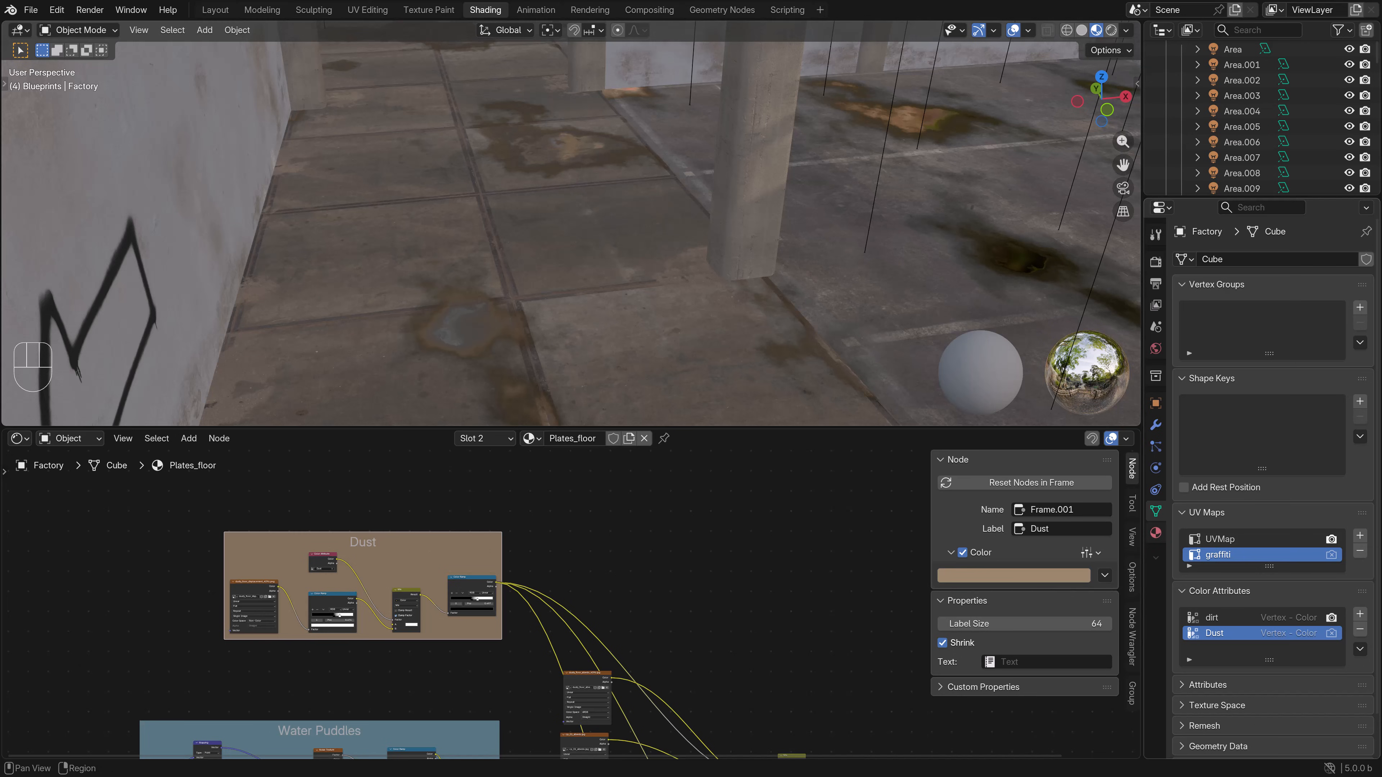
pyautogui.click(1156, 532)
pyautogui.click(1227, 293)
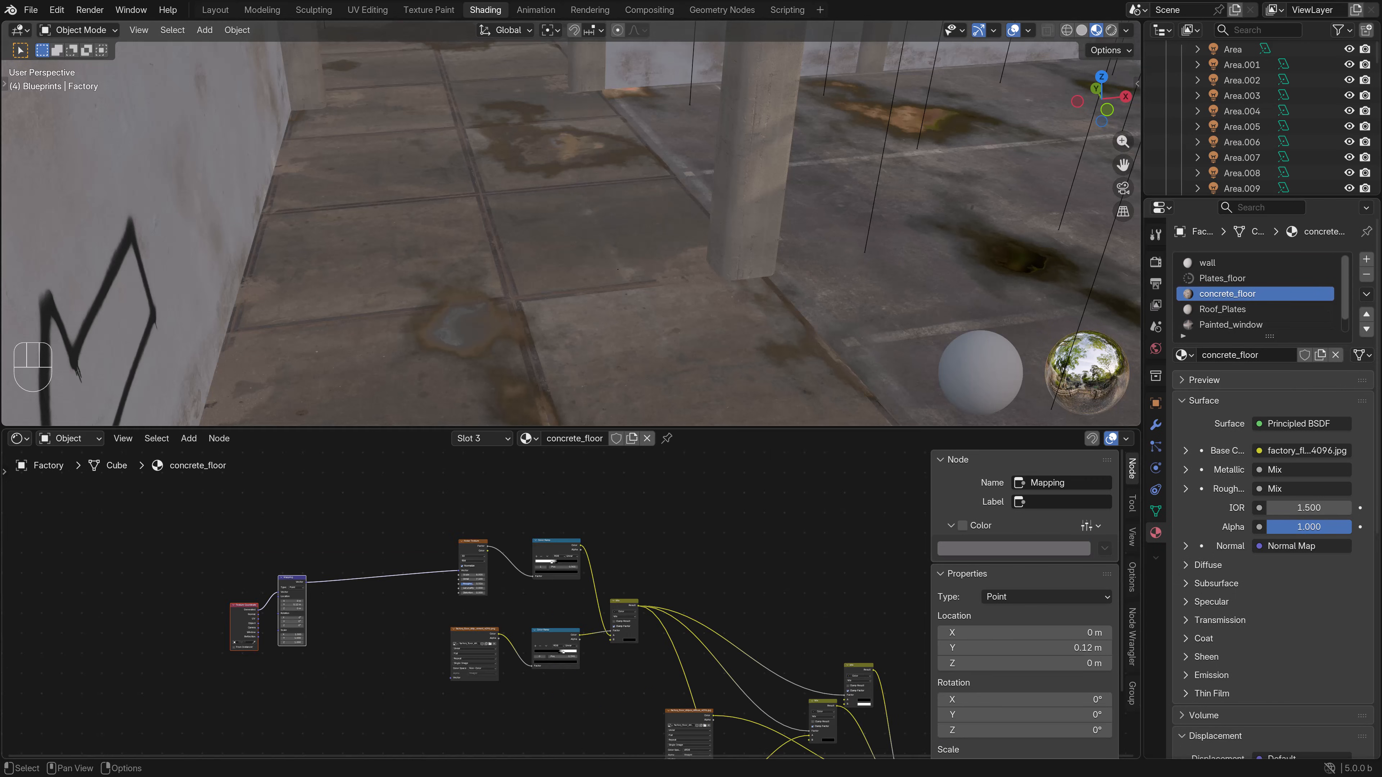
pyautogui.scroll(-2, 557, 707)
pyautogui.hotkey('ctrl', 'v')
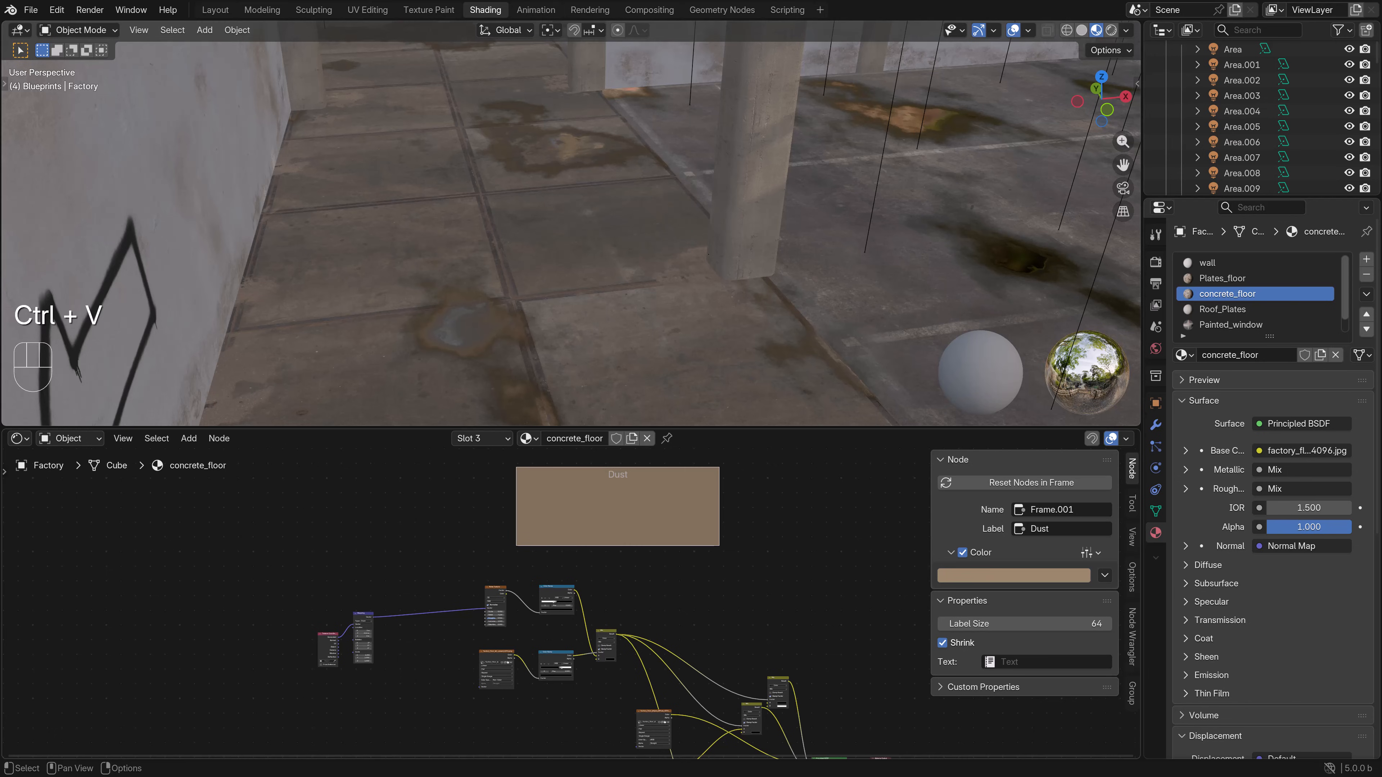
pyautogui.press('Delete')
# - Copy the Dust frame with all its nodes from Plates_floor into concrete_floor and place it above the puddle mask nodes
pyautogui.click(1222, 278)
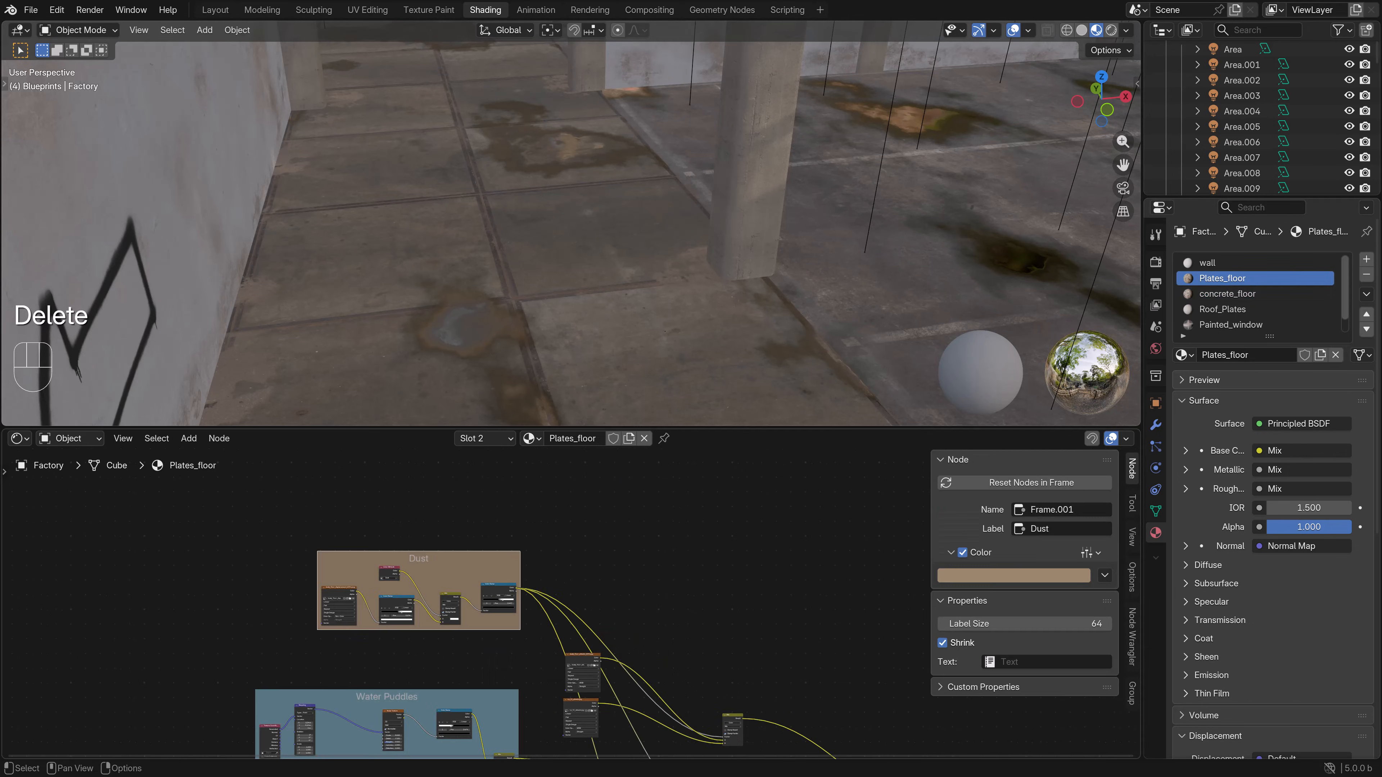
pyautogui.rightClick(435, 545)
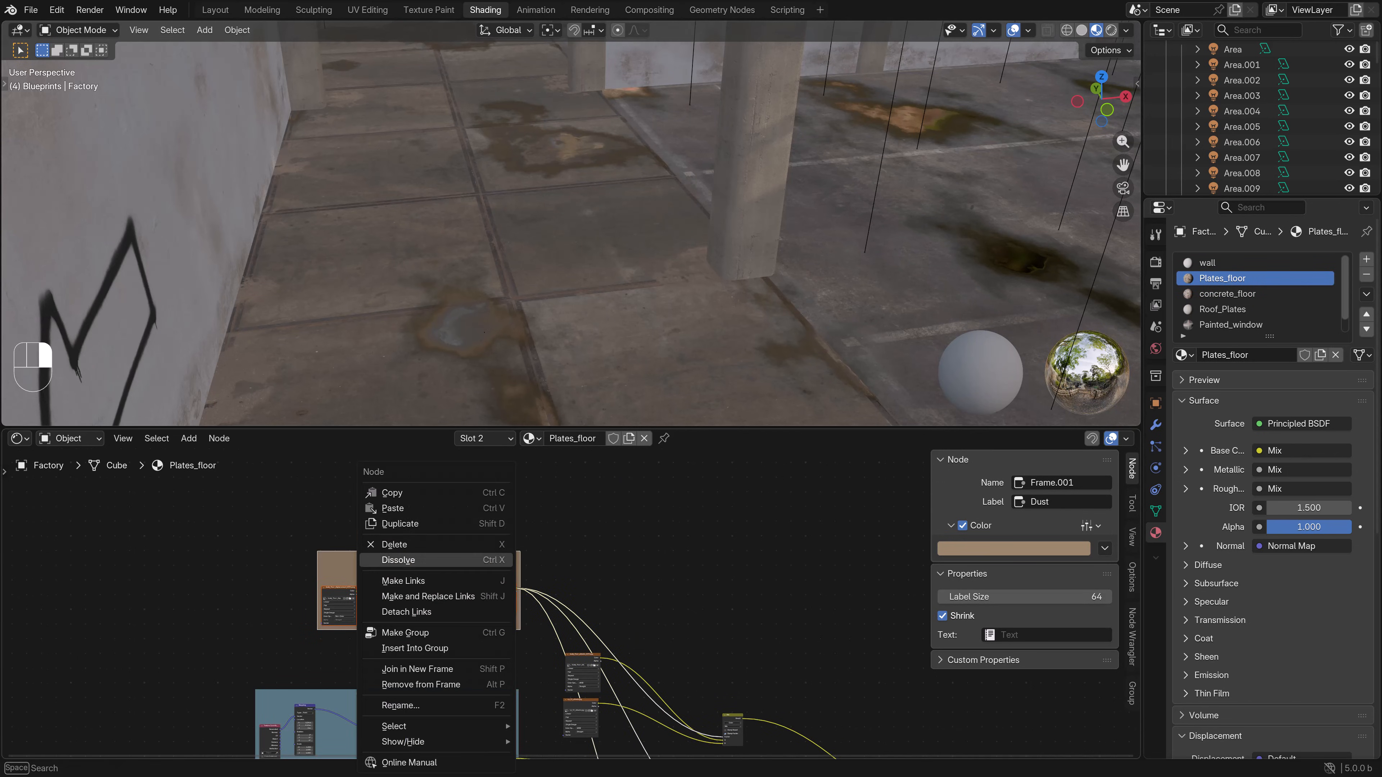
pyautogui.click(1227, 293)
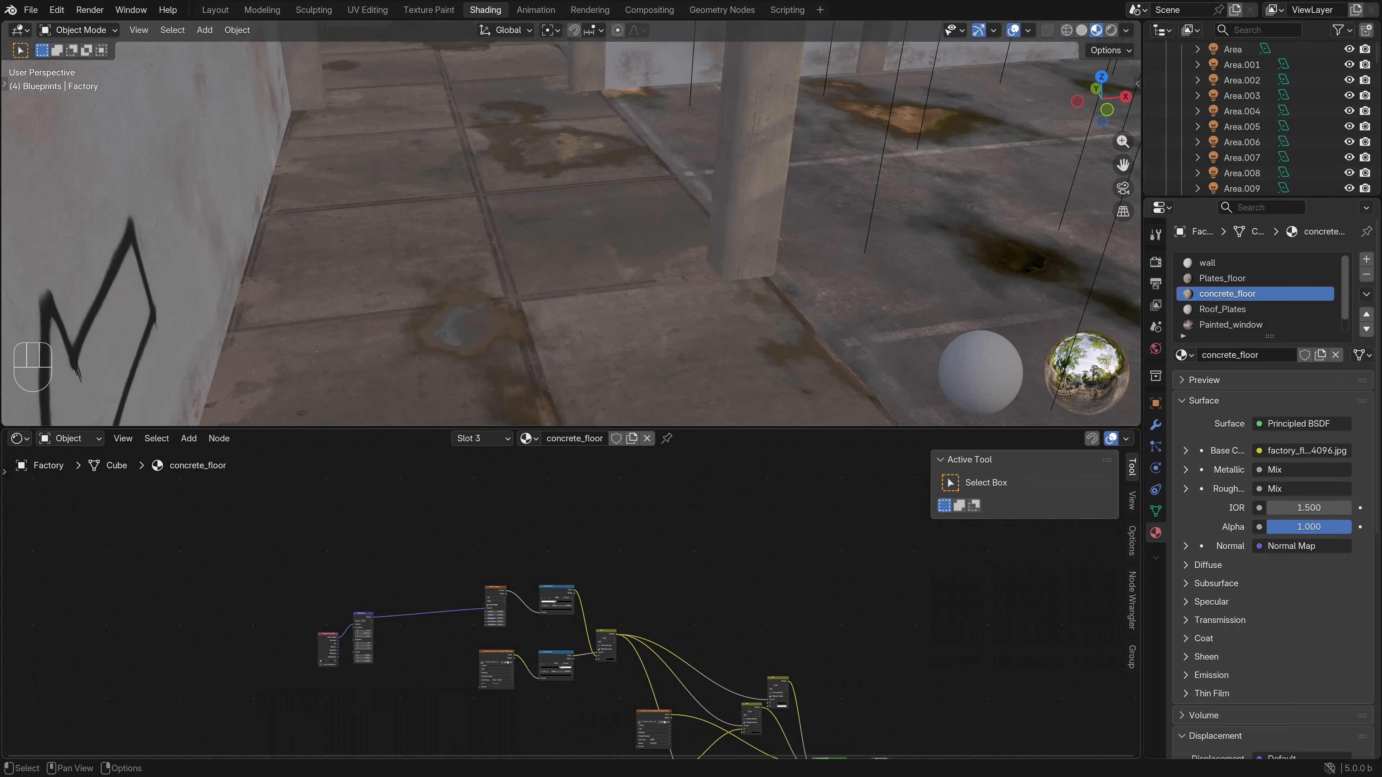
pyautogui.rightClick(539, 508)
pyautogui.click(540, 523)
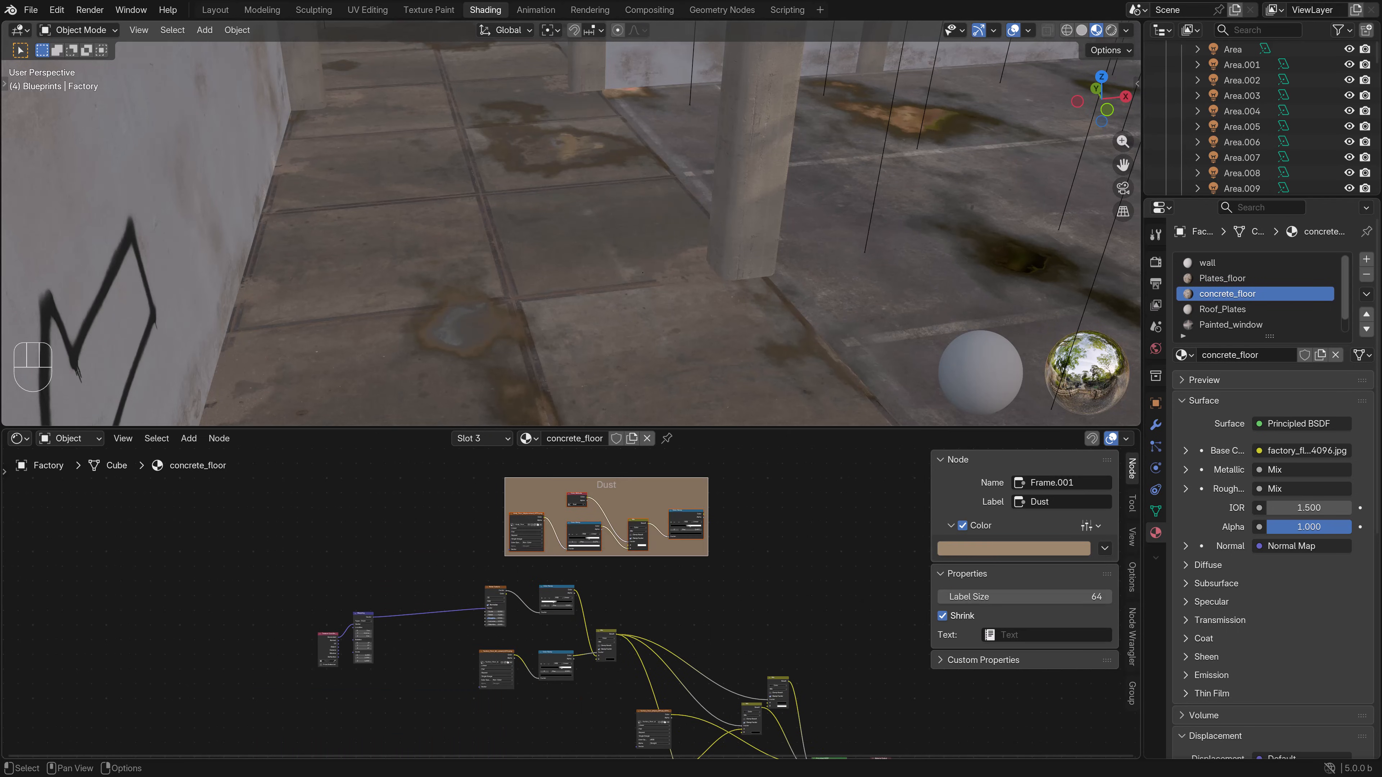
pyautogui.click(605, 517)
pyautogui.moveTo(606, 484); pyautogui.dragTo(498, 489)
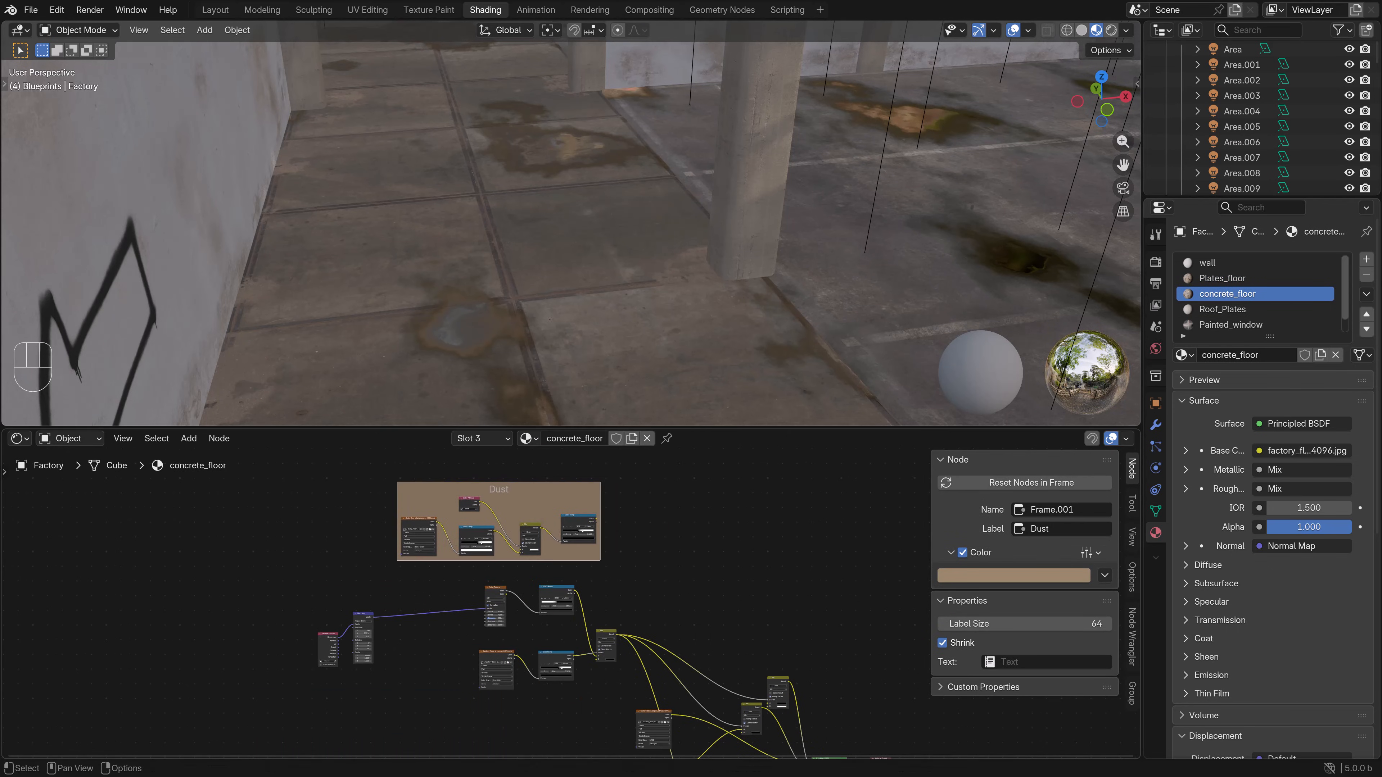
# - Group the puddle mask nodes of concrete_floor in a frame labelled Water Puddles
pyautogui.scroll(1, 571, 608)
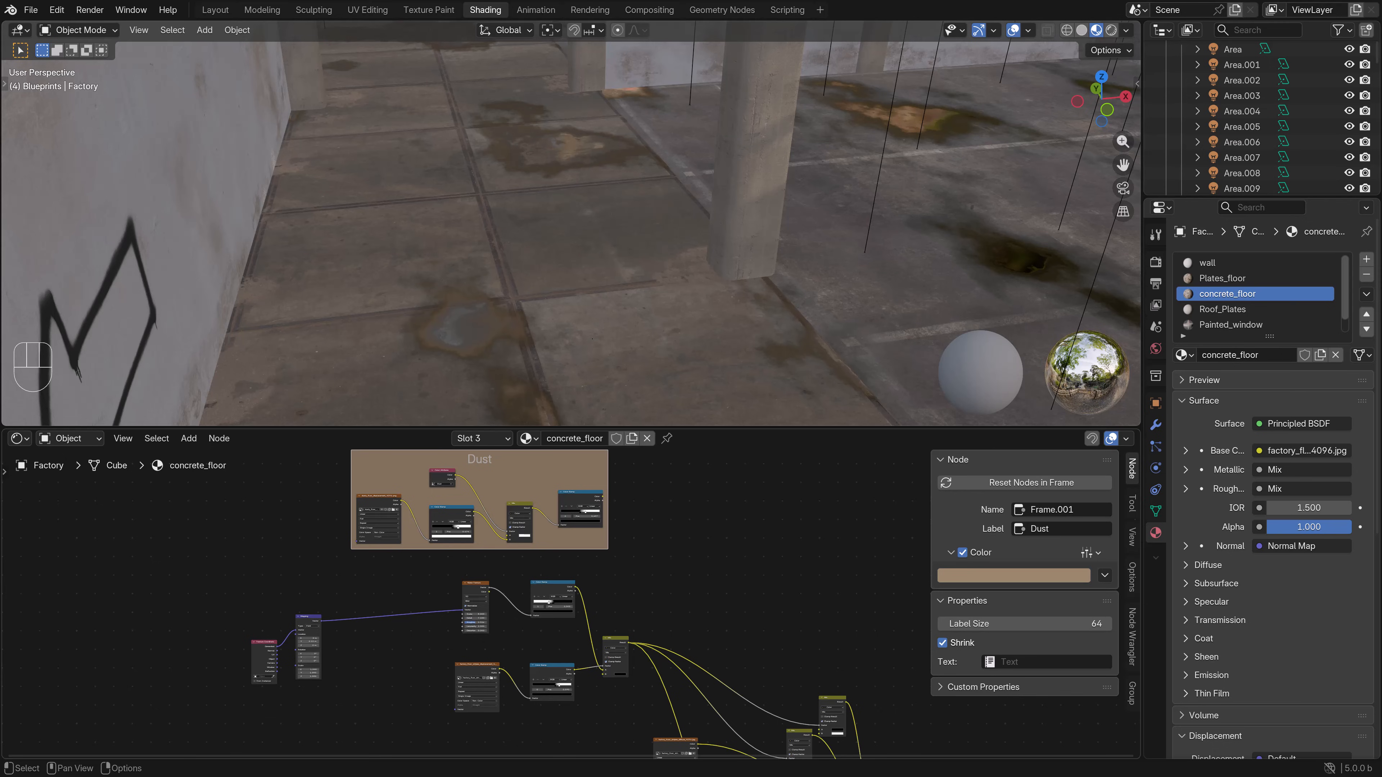
pyautogui.moveTo(571, 607); pyautogui.dragTo(589, 535, button='middle')
pyautogui.scroll(-2, 571, 607)
pyautogui.moveTo(670, 654); pyautogui.dragTo(360, 533)
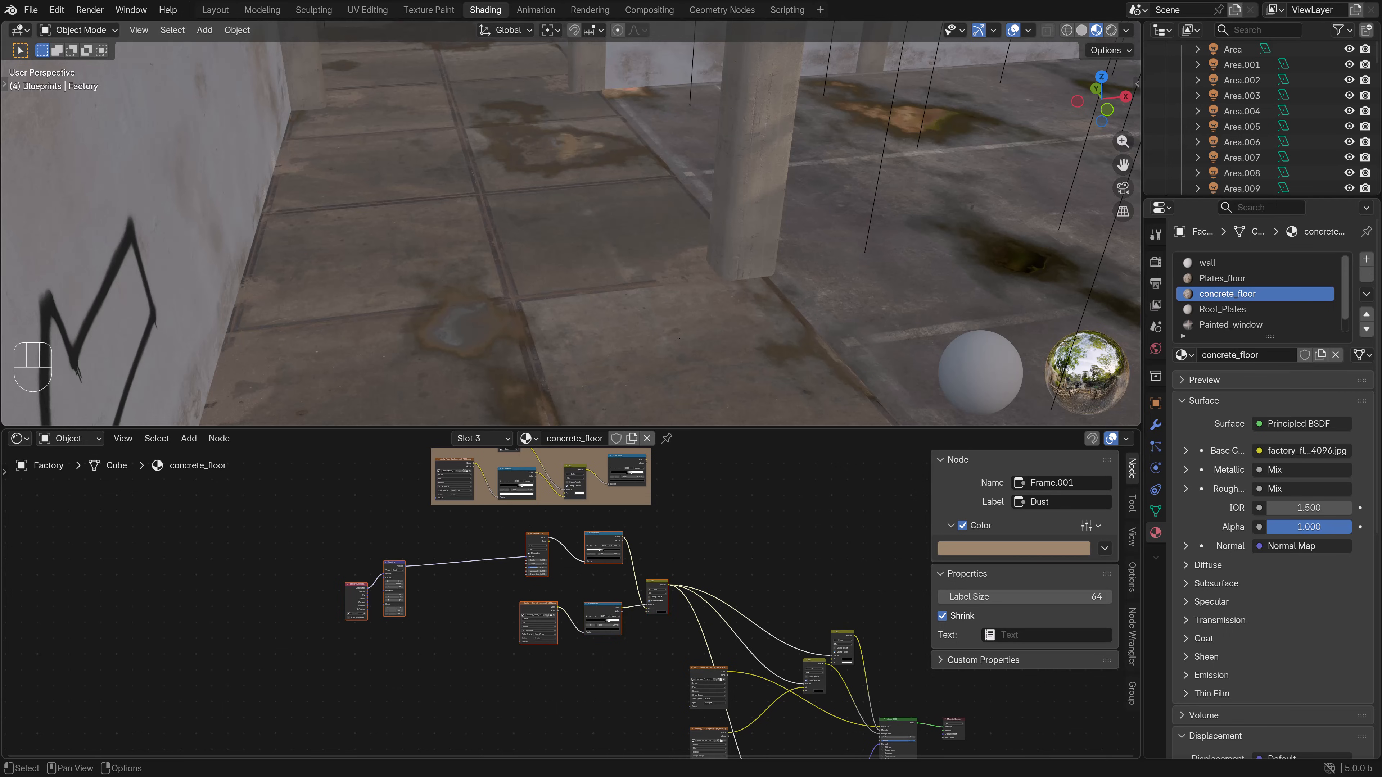
pyautogui.write('fW')
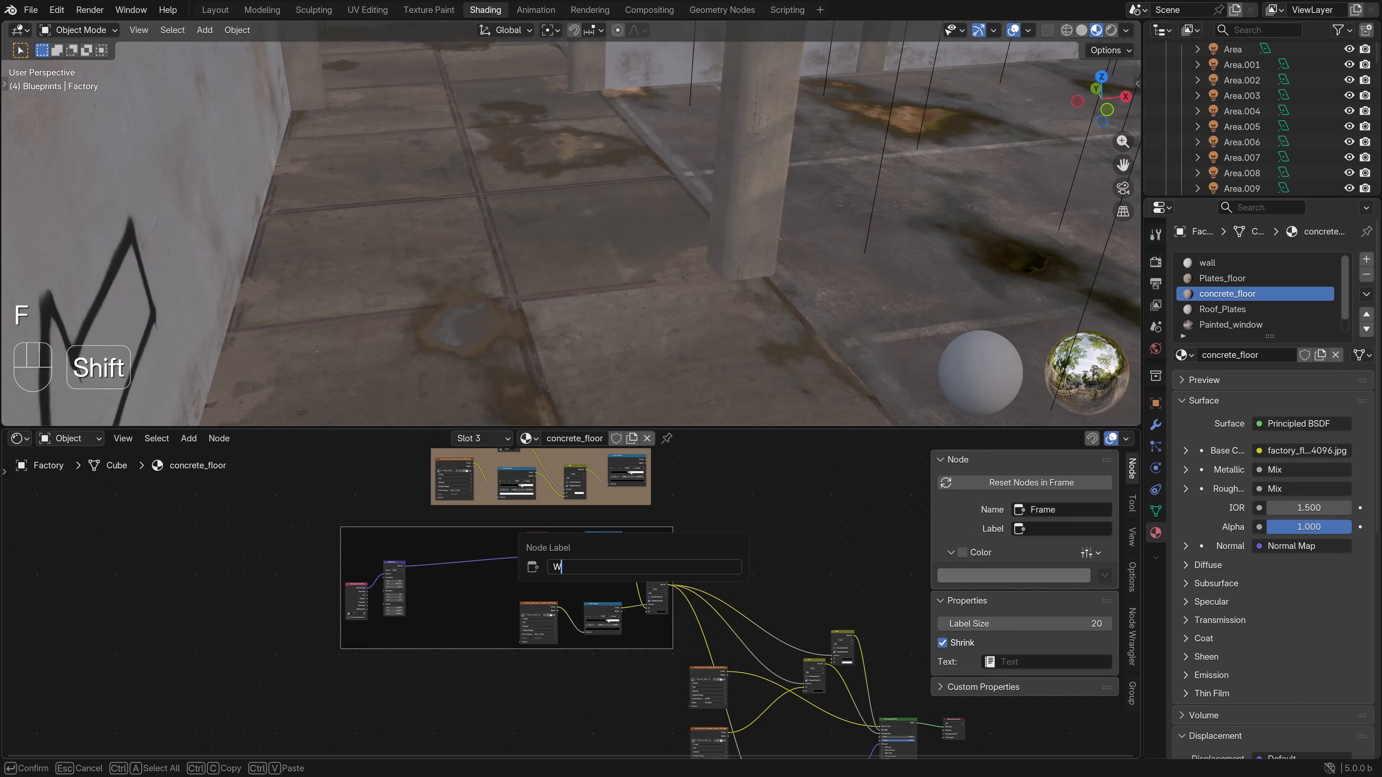
pyautogui.write('ater Pud')
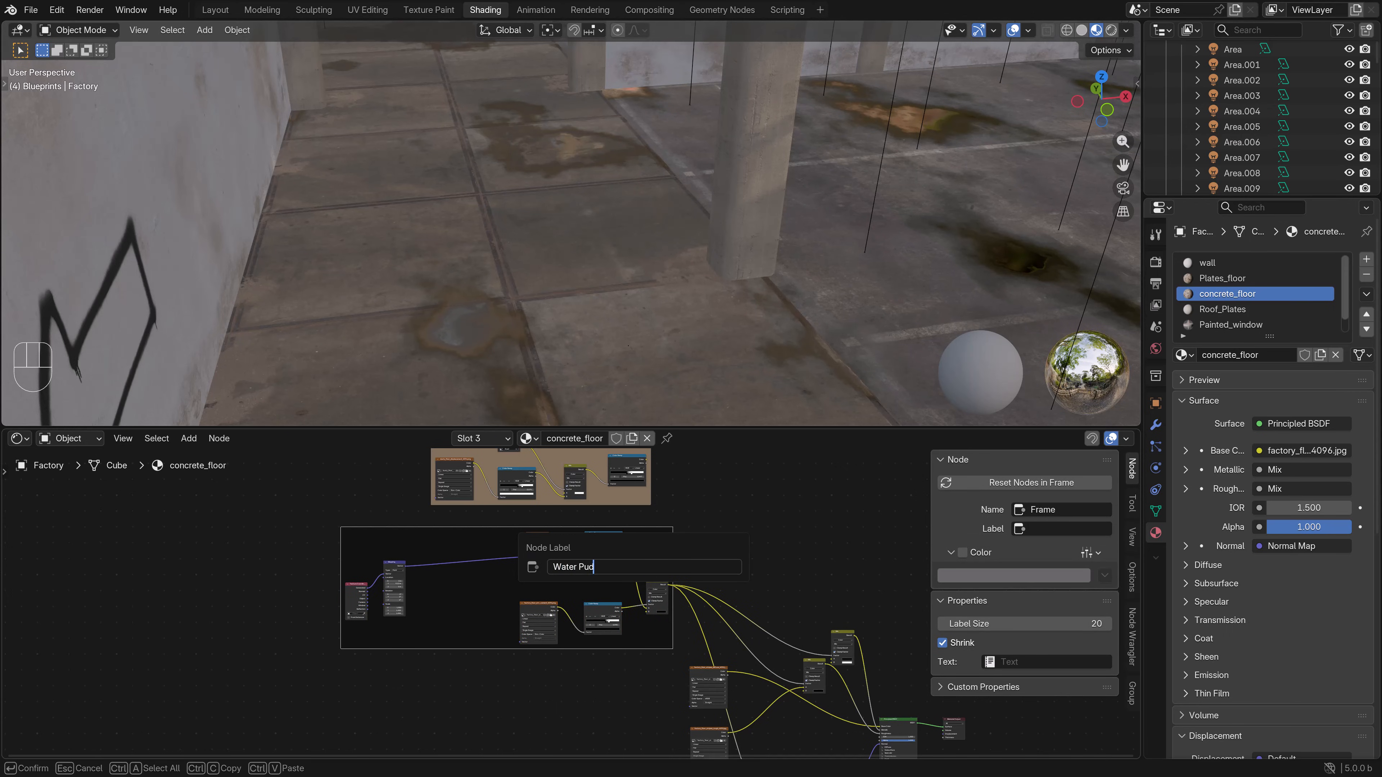
pyautogui.write('dles')
pyautogui.press('Return')
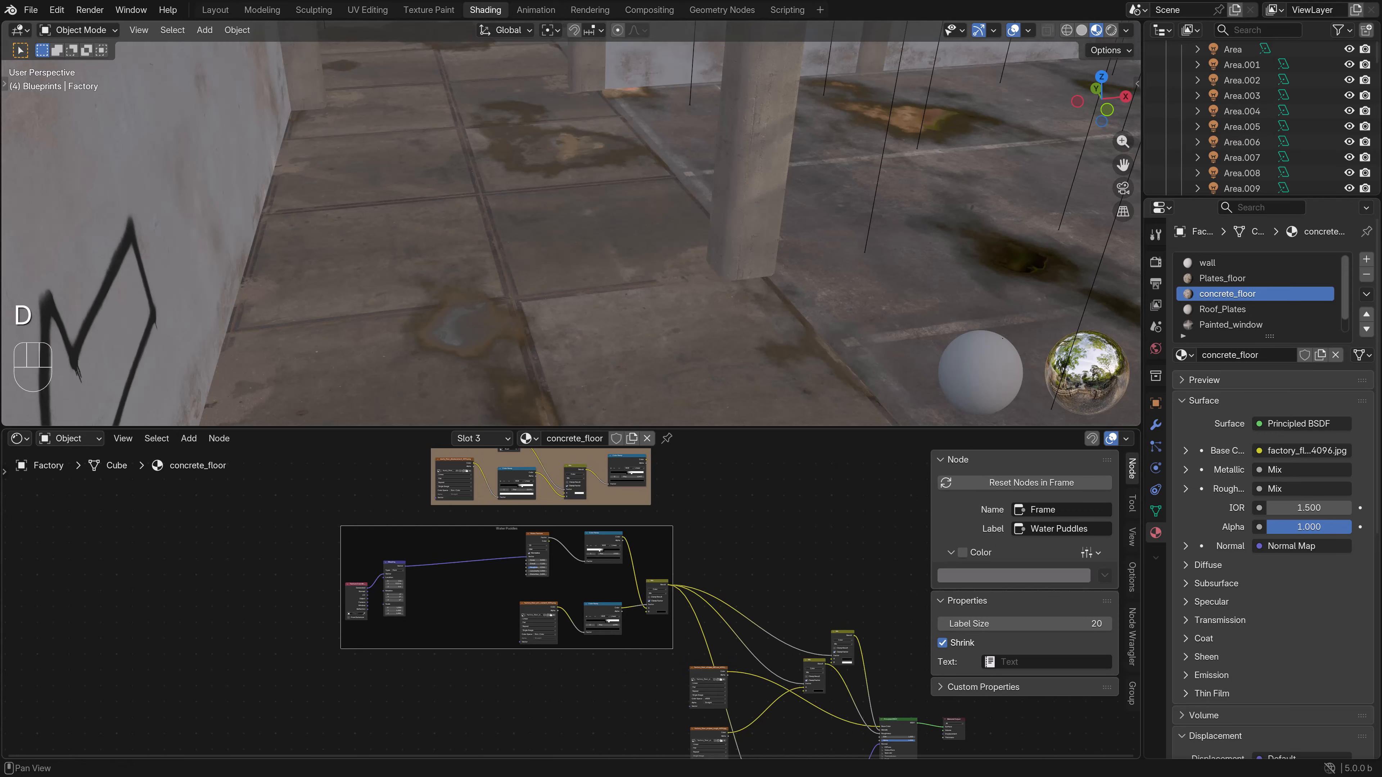
# - Give the Water Puddles frame a light blue colour and a label size of 64
pyautogui.click(963, 552)
pyautogui.click(1013, 575)
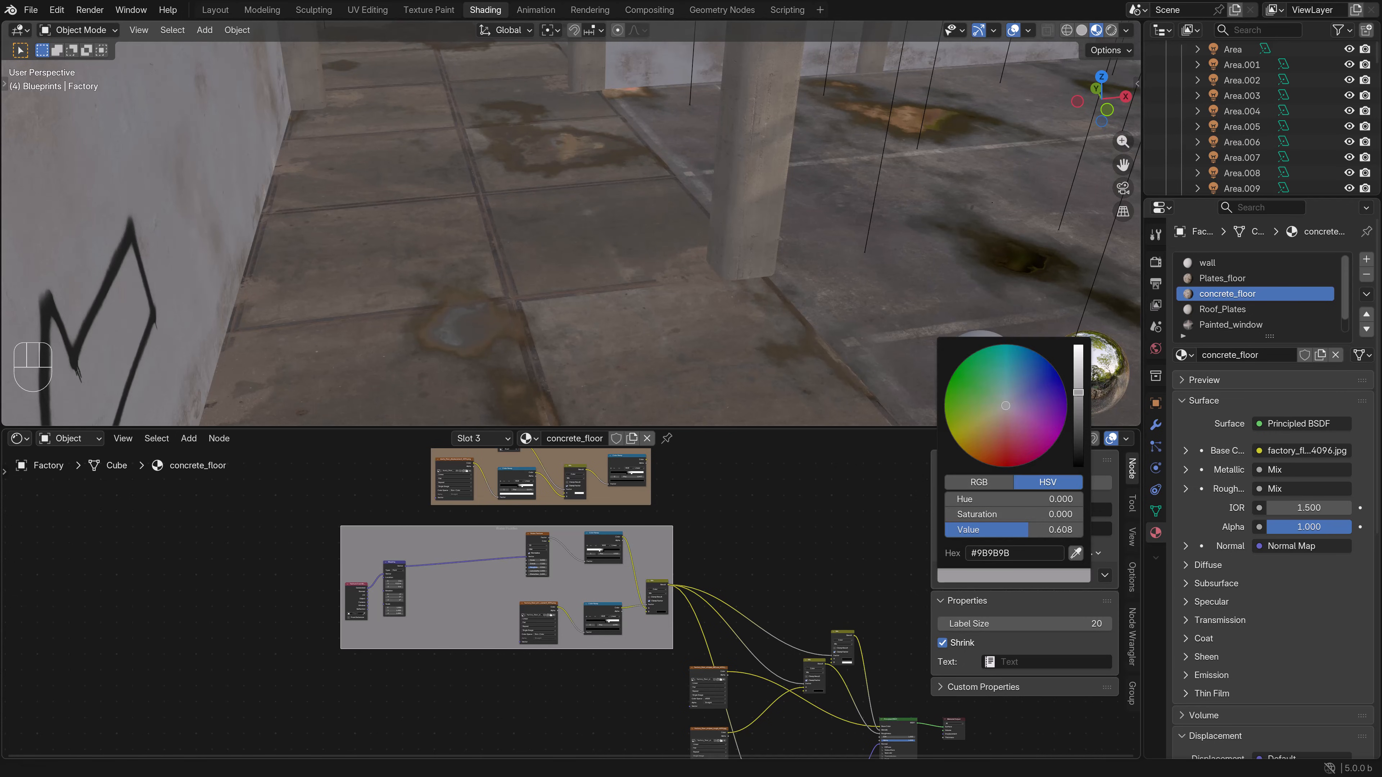
pyautogui.moveTo(1005, 406); pyautogui.dragTo(1008, 394)
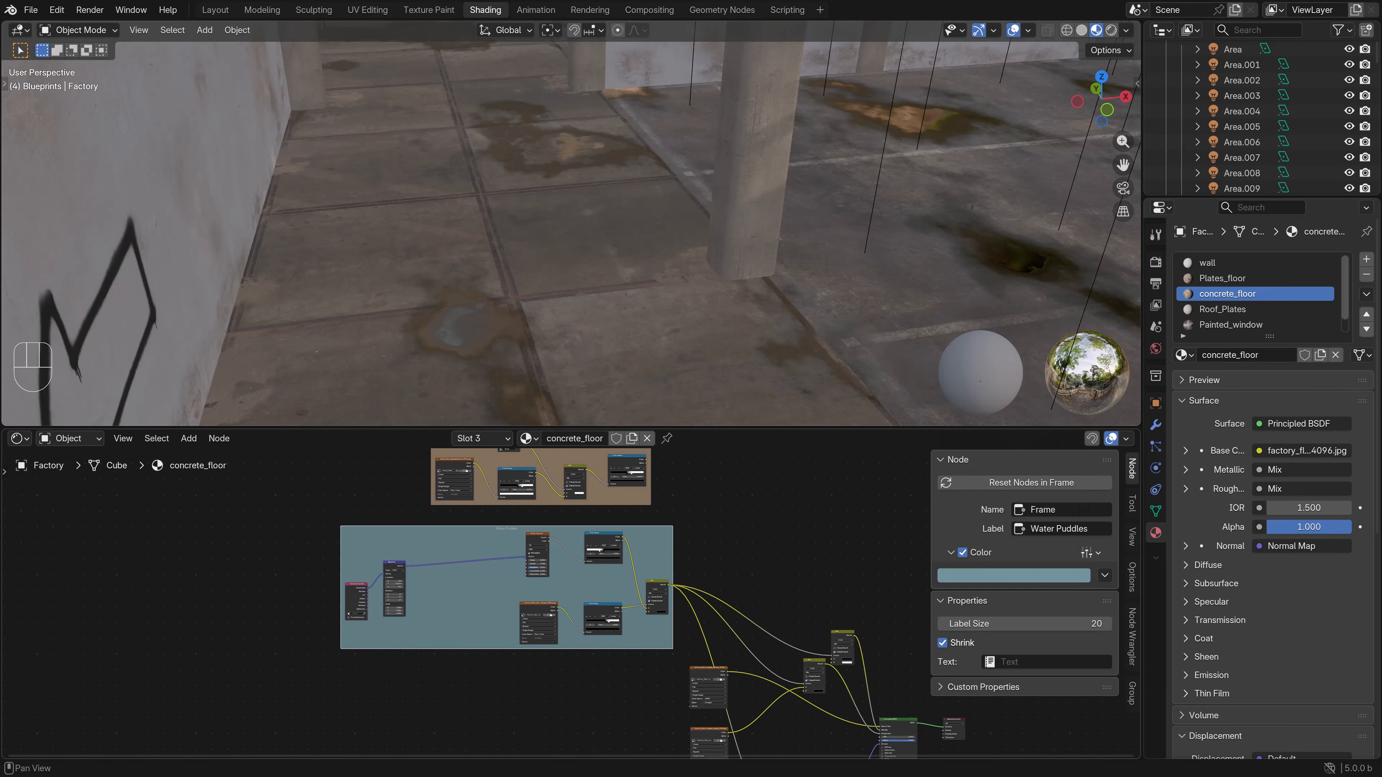
pyautogui.moveTo(1024, 623); pyautogui.dragTo(1091, 624)
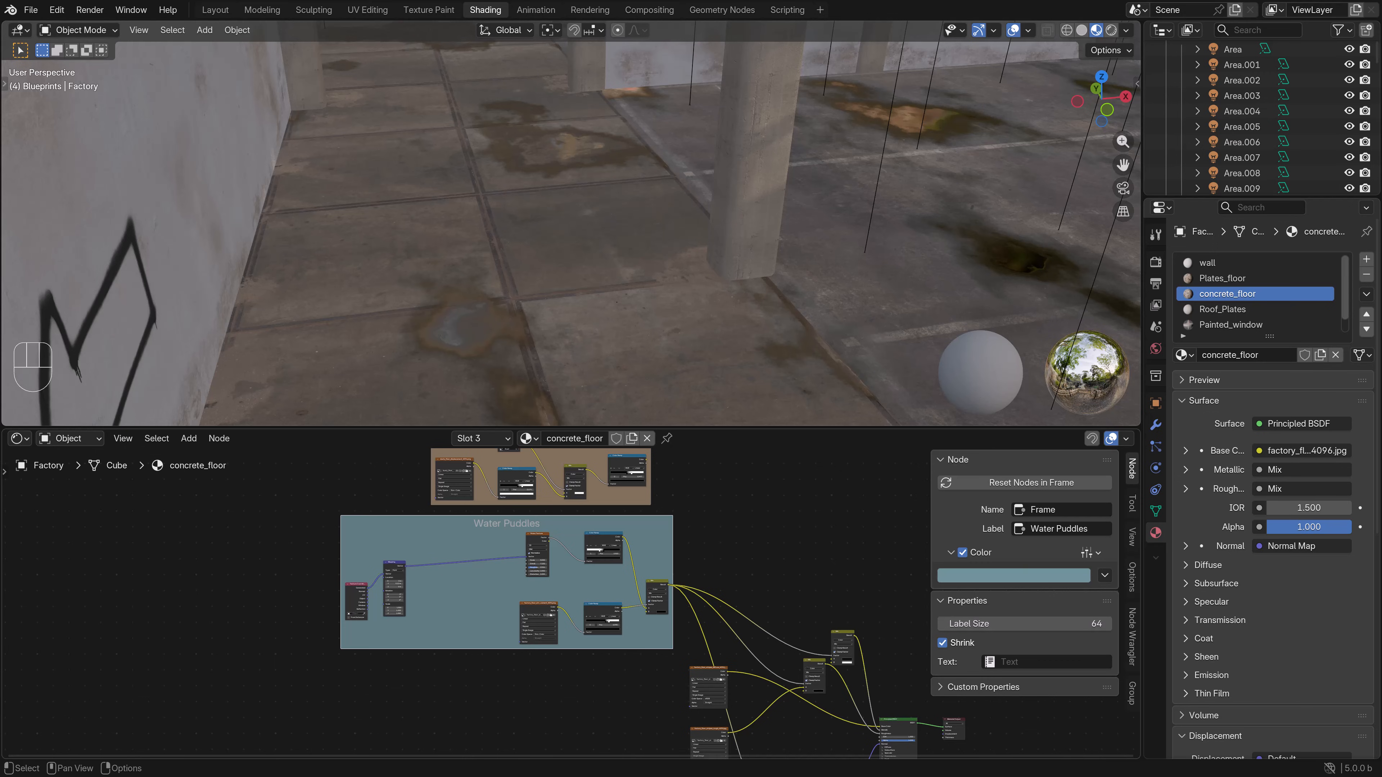
# - Move the Water Puddles frame away from the texture nodes and shift the Principled BSDF and Material Output further right in the tree
pyautogui.press('g')
pyautogui.click(548, 546)
pyautogui.moveTo(548, 546); pyautogui.dragTo(386, 444, button='middle')
pyautogui.moveTo(839, 684); pyautogui.dragTo(772, 619)
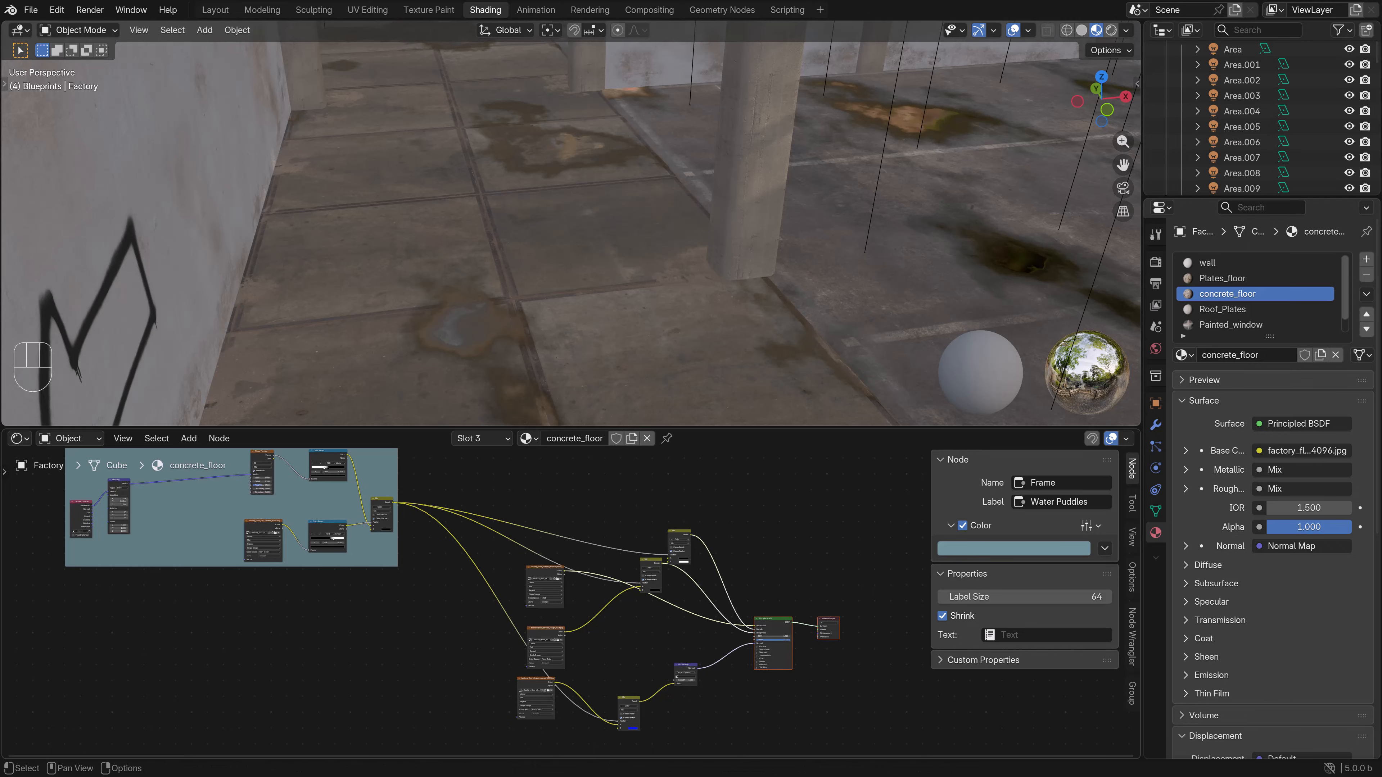
# - Move the diffuse image texture above the Mix nodes and place the roughness texture and its Mix node together below them
pyautogui.click(545, 577)
pyautogui.press('g')
pyautogui.click(703, 496)
pyautogui.click(650, 574)
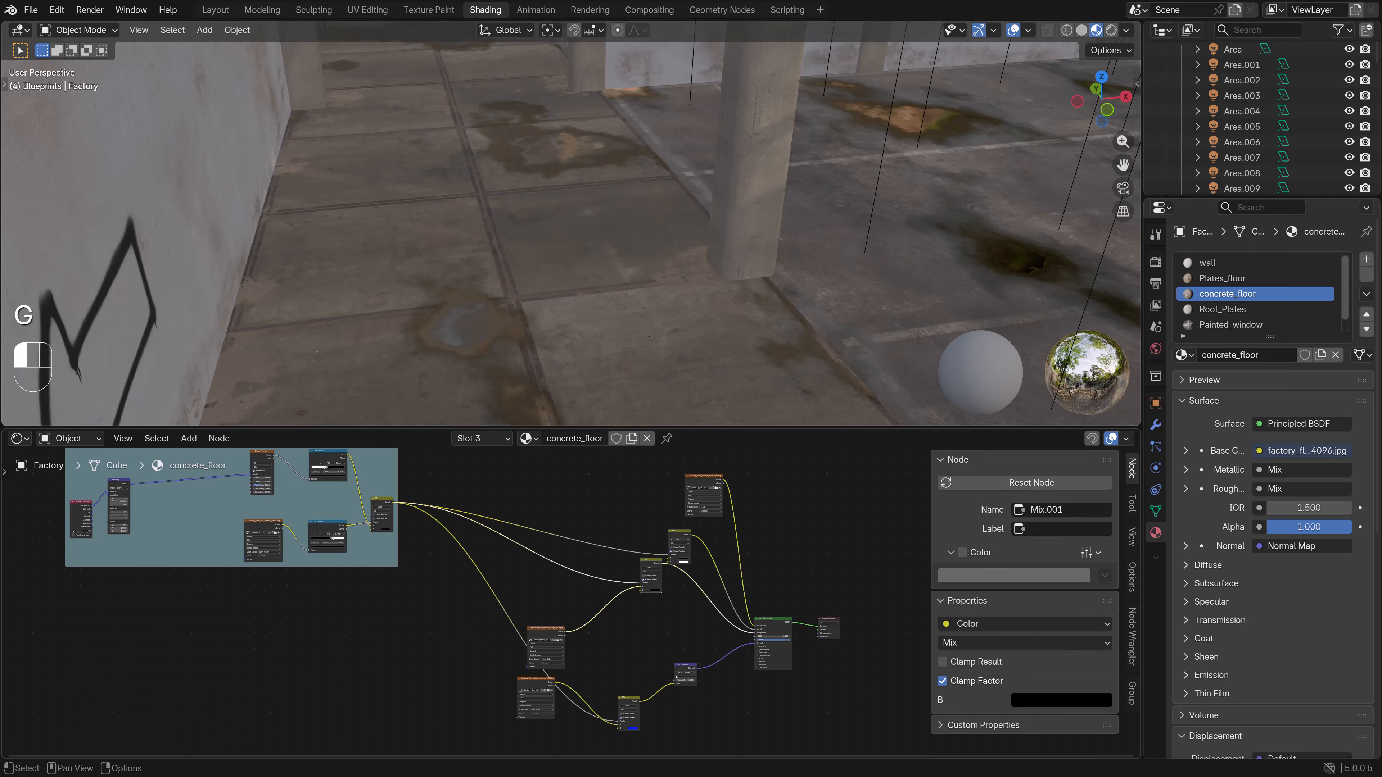
pyautogui.press('g')
pyautogui.click(599, 626)
pyautogui.press('b')
pyautogui.moveTo(664, 525); pyautogui.dragTo(520, 673)
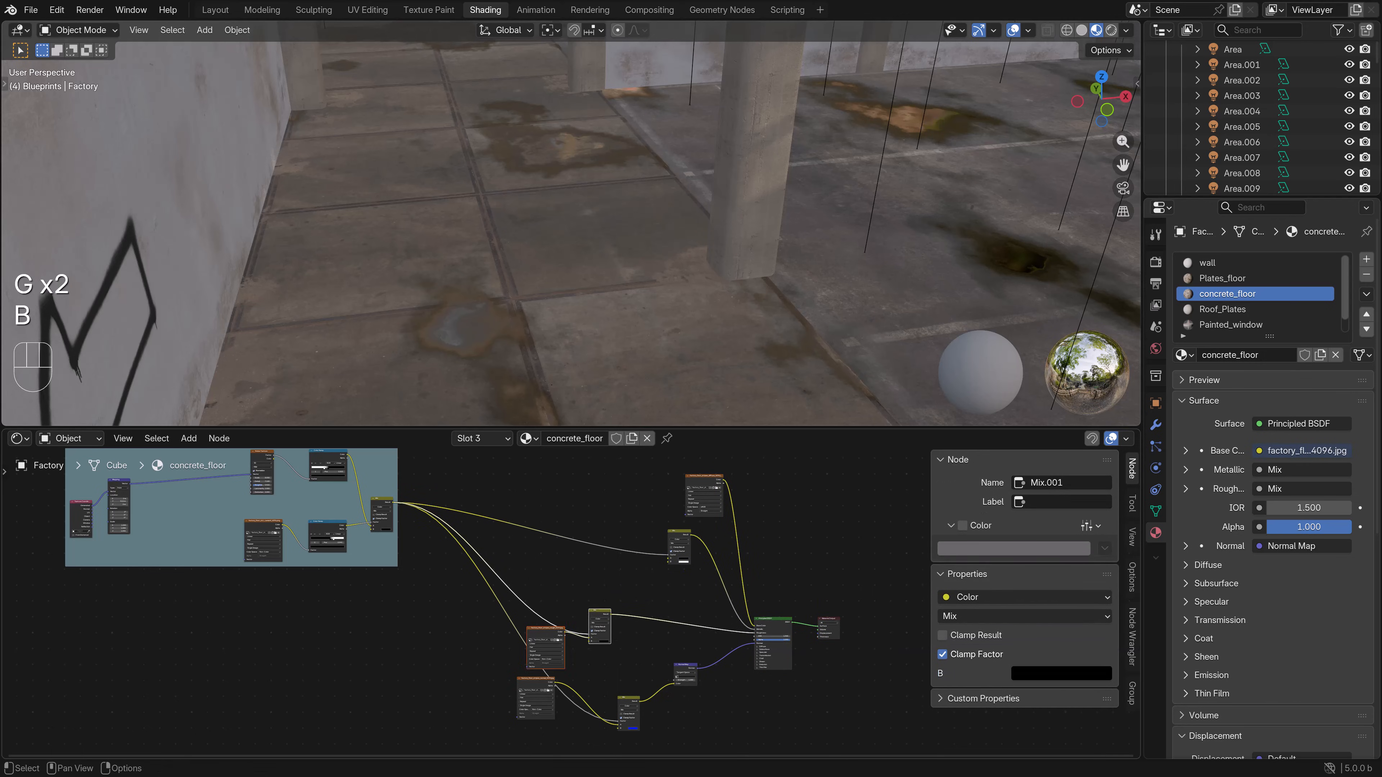
pyautogui.press('g')
pyautogui.click(523, 638)
# - Move the normal texture, its Mix node and the Normal Map node lower in the tree, clear of the roughness nodes
pyautogui.moveTo(523, 638); pyautogui.dragTo(526, 584, button='middle')
pyautogui.click(539, 644)
pyautogui.press('g')
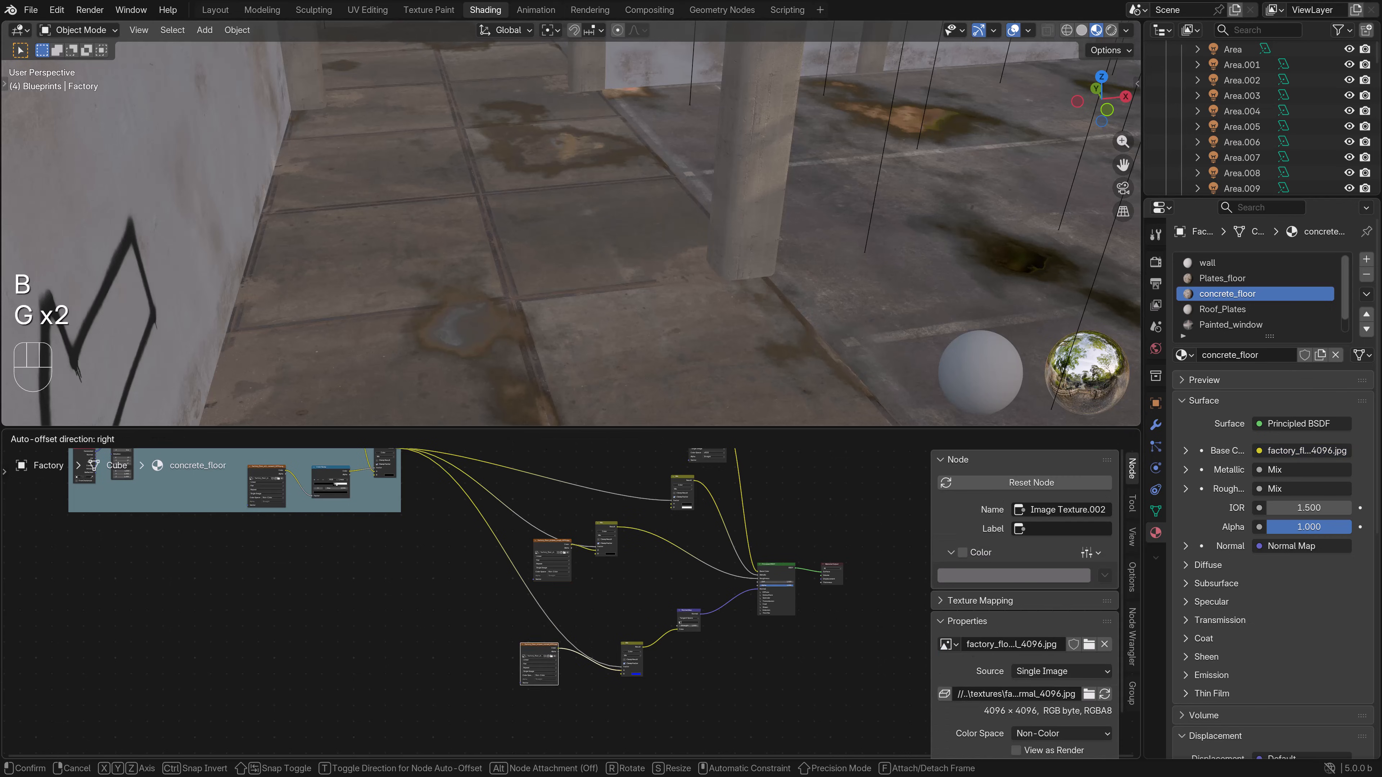
pyautogui.click(565, 697)
pyautogui.press('b')
pyautogui.moveTo(702, 712); pyautogui.dragTo(625, 622)
pyautogui.press('g')
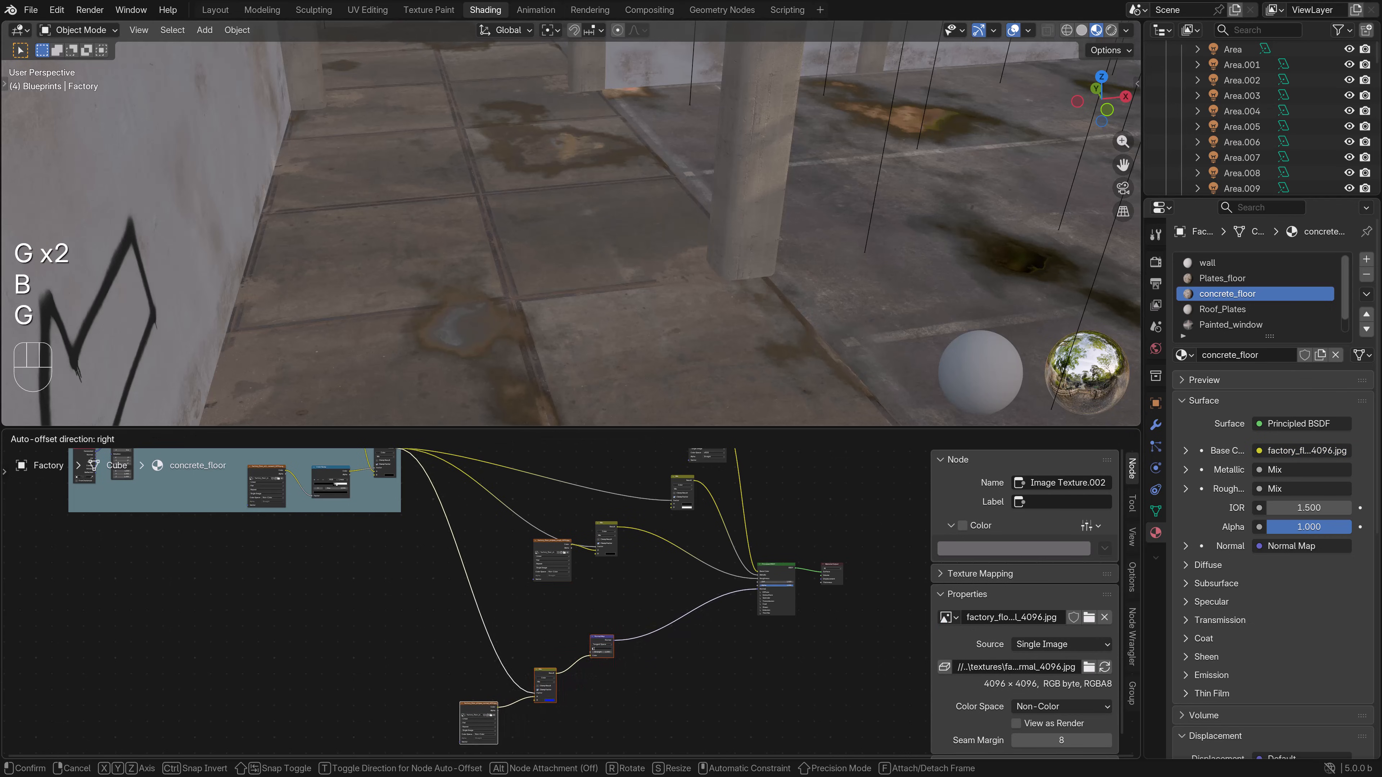
pyautogui.click(521, 648)
# - Move the roughness texture and its Mix node further away from the Principled BSDF
pyautogui.click(552, 551)
pyautogui.press('g')
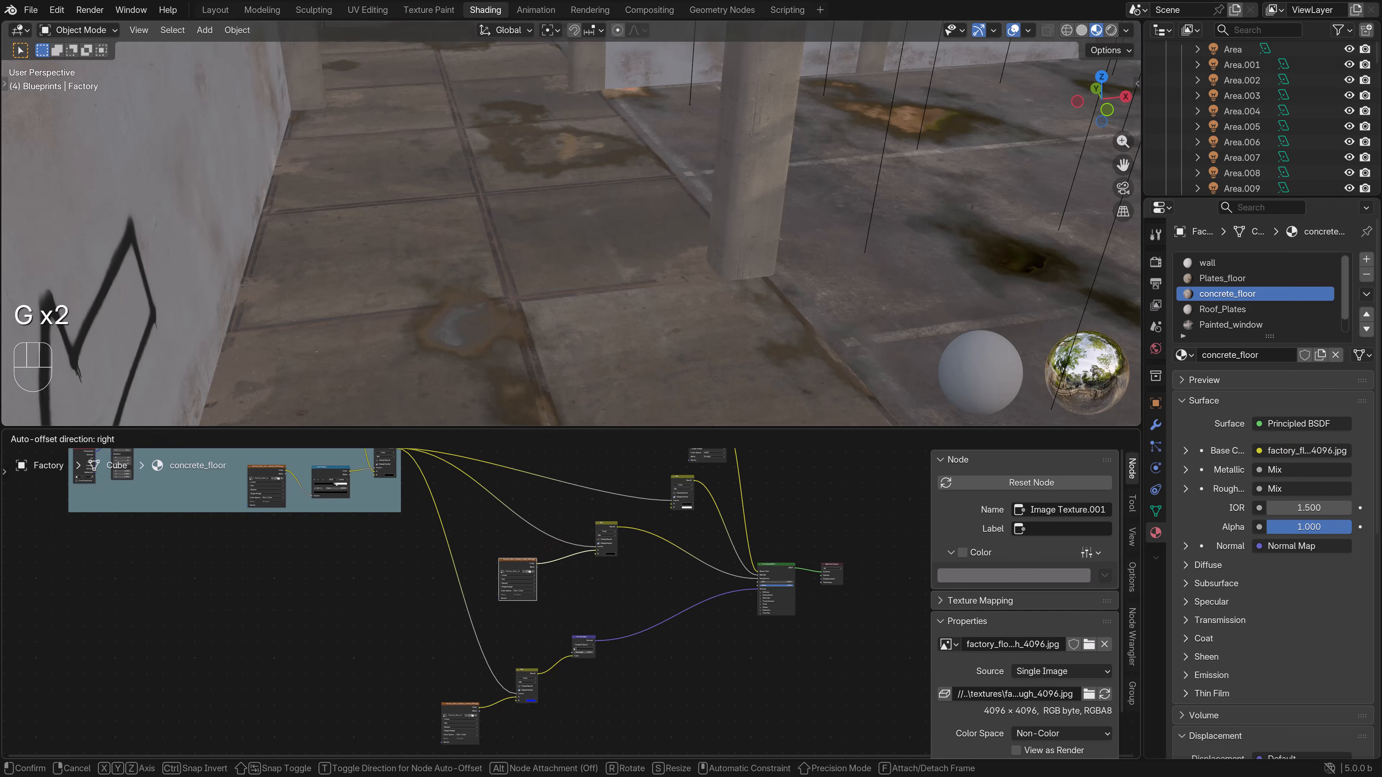
pyautogui.click(517, 571)
pyautogui.click(605, 534)
pyautogui.press('g')
pyautogui.click(554, 541)
# - Move the Principled BSDF and Material Output nodes further right to make room for more nodes
pyautogui.moveTo(555, 541); pyautogui.dragTo(414, 620, button='middle')
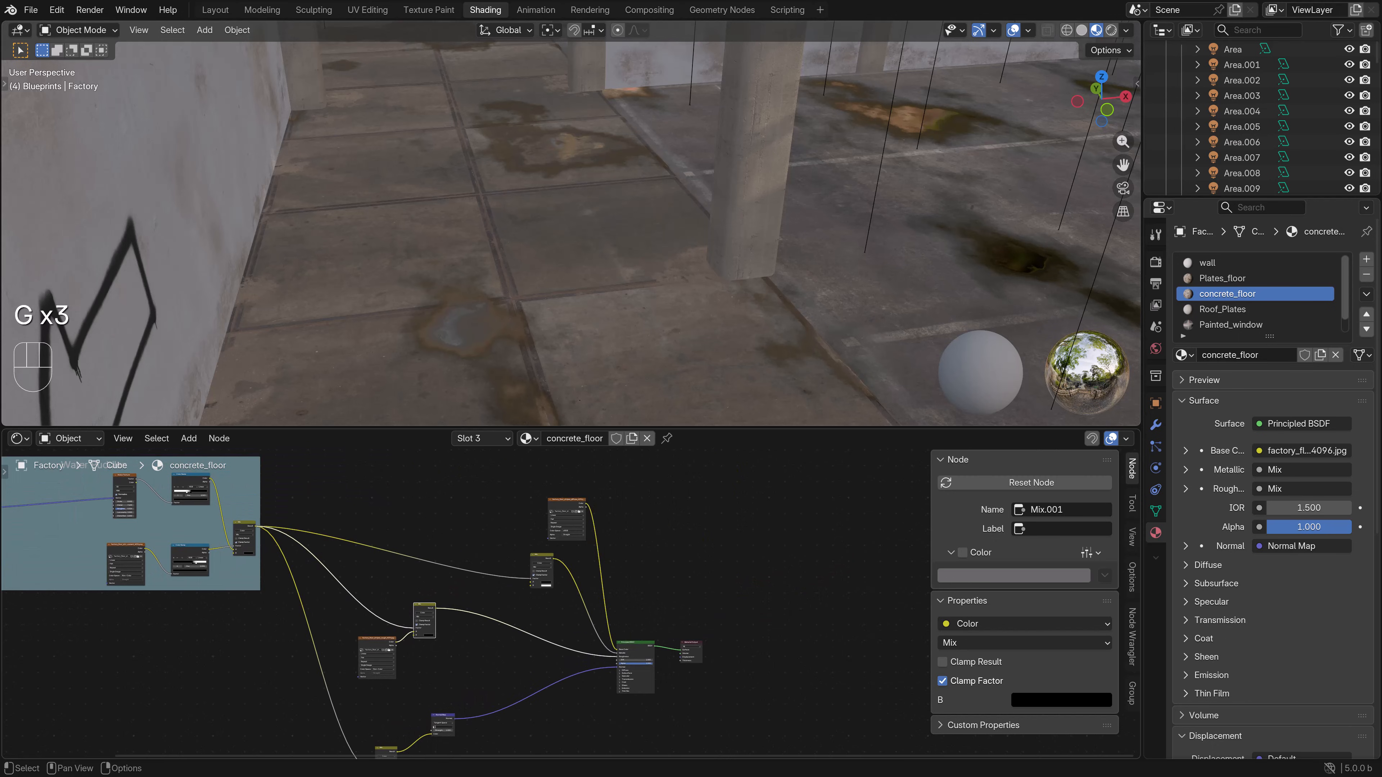
pyautogui.click(689, 654)
pyautogui.press('b')
pyautogui.moveTo(730, 695); pyautogui.dragTo(642, 648)
pyautogui.press('g')
pyautogui.click(705, 645)
pyautogui.moveTo(706, 644); pyautogui.dragTo(727, 716, button='middle')
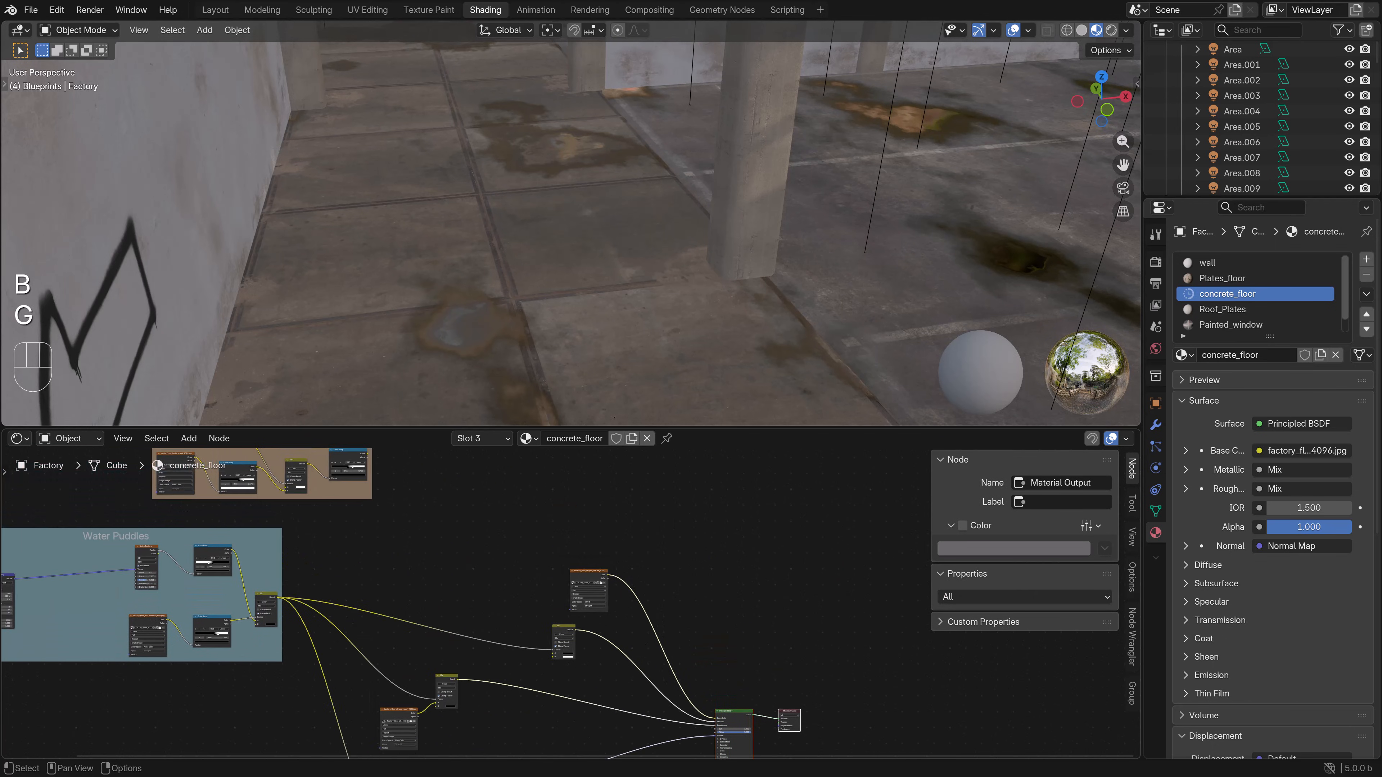
# - Move the diffuse image texture up and away from the Principled BSDF to leave space behind it
pyautogui.click(588, 585)
pyautogui.press('g')
pyautogui.click(543, 566)
pyautogui.press('g')
pyautogui.click(542, 559)
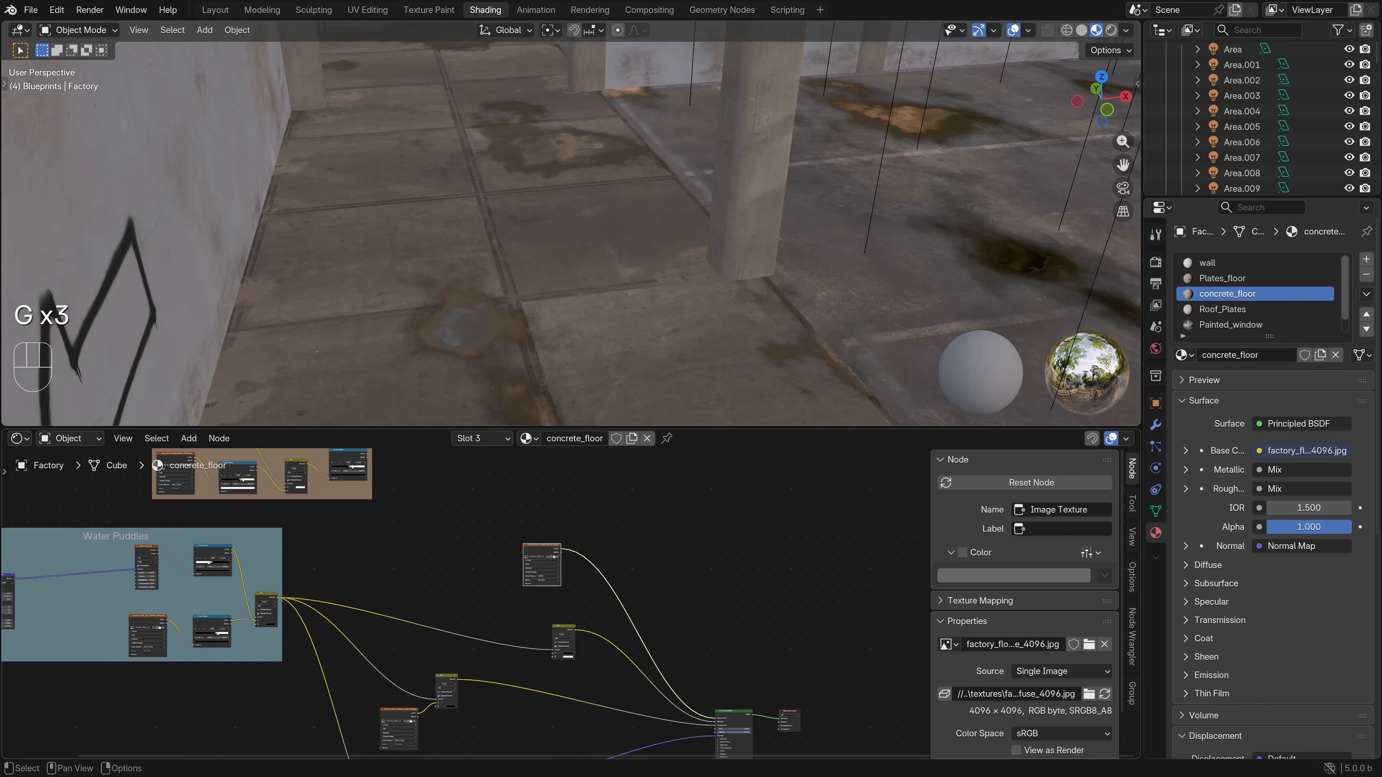
# - Insert a Mix Color node between the diffuse texture and Base Color, with the Dust frame's final Color Ramp driving its Factor
pyautogui.click(189, 438)
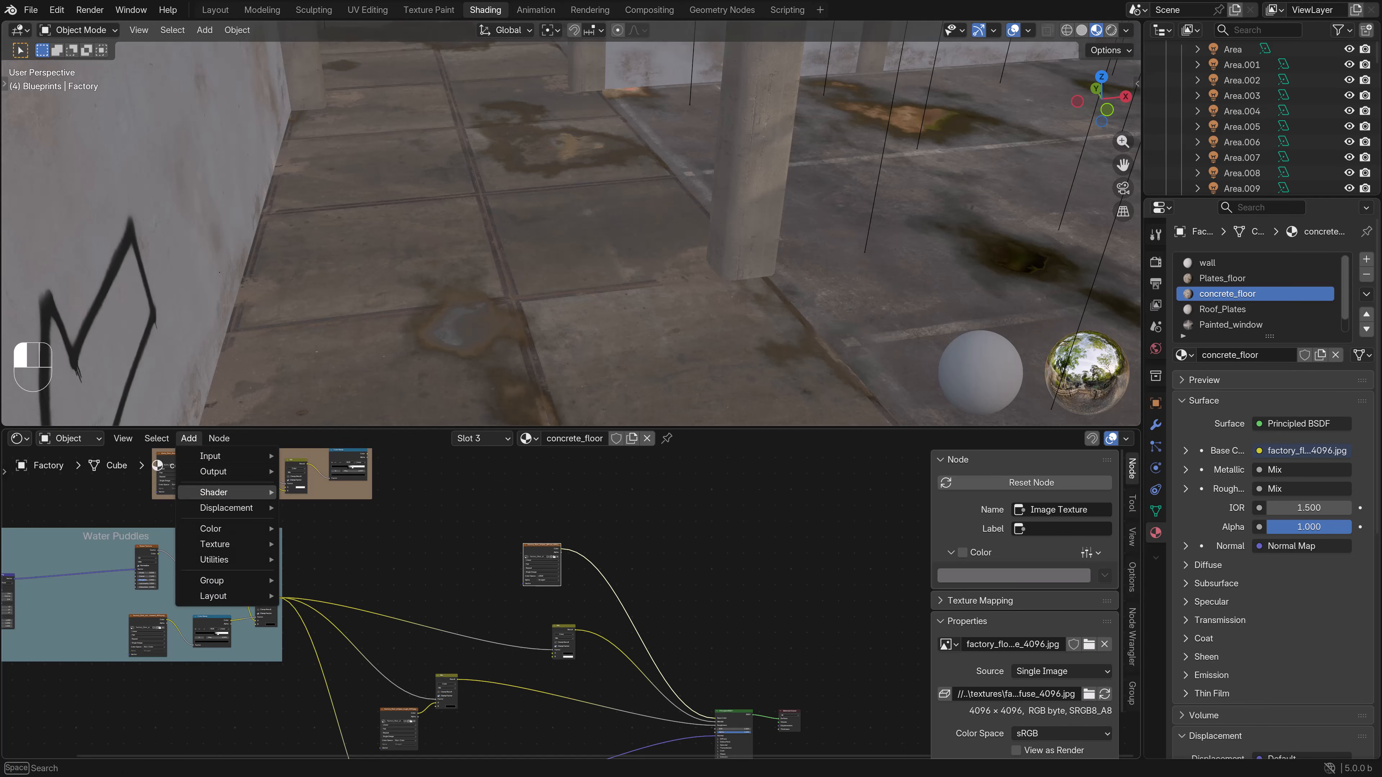
pyautogui.moveTo(223, 528)
pyautogui.click(338, 637)
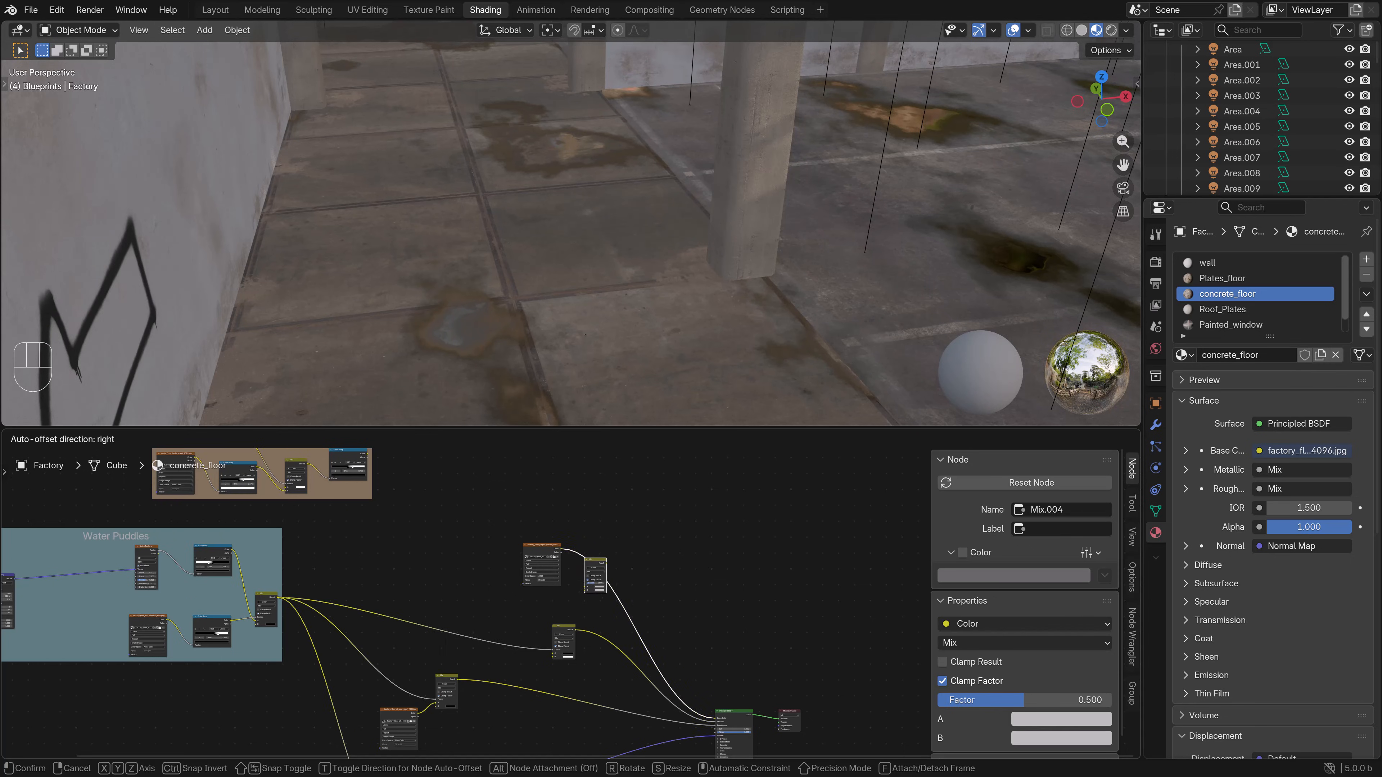
pyautogui.click(586, 556)
pyautogui.moveTo(586, 556); pyautogui.dragTo(587, 613, button='middle')
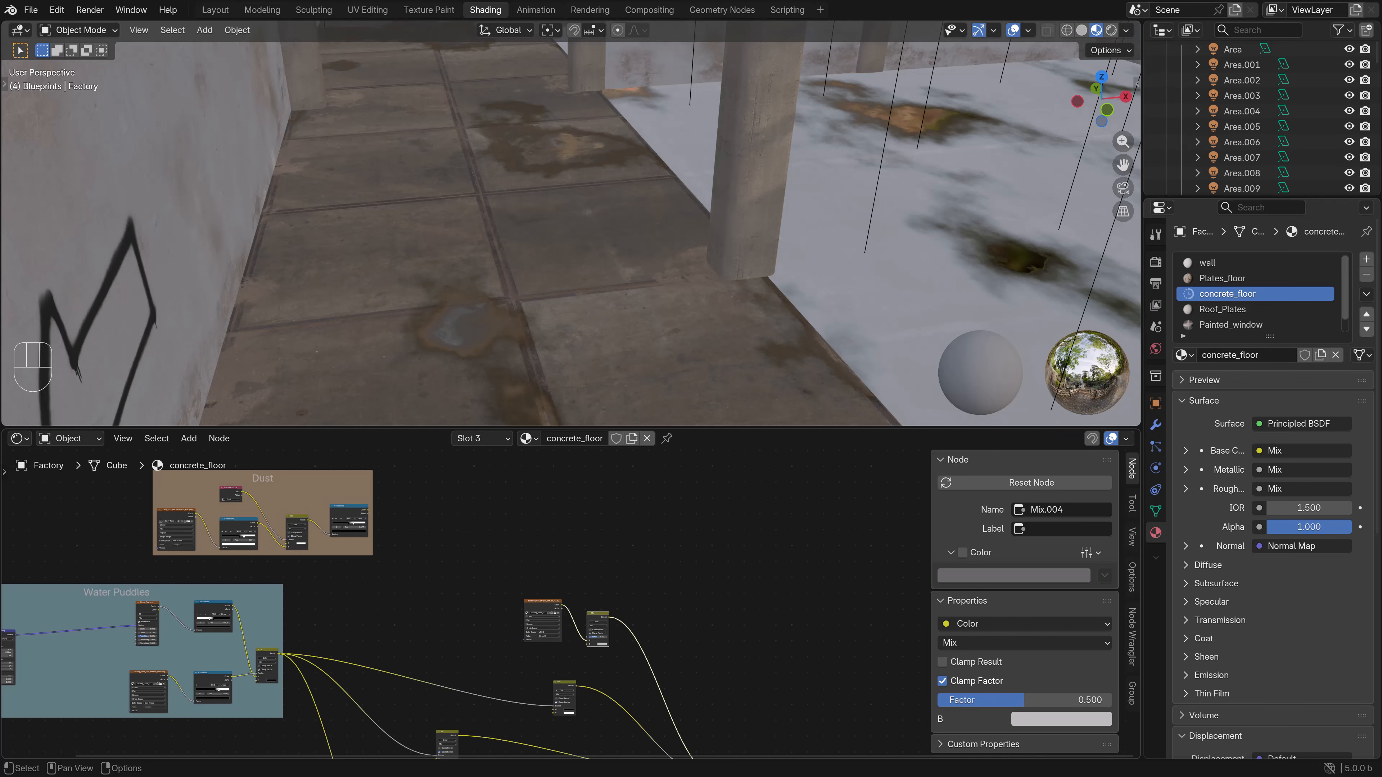
pyautogui.moveTo(368, 512); pyautogui.dragTo(588, 633)
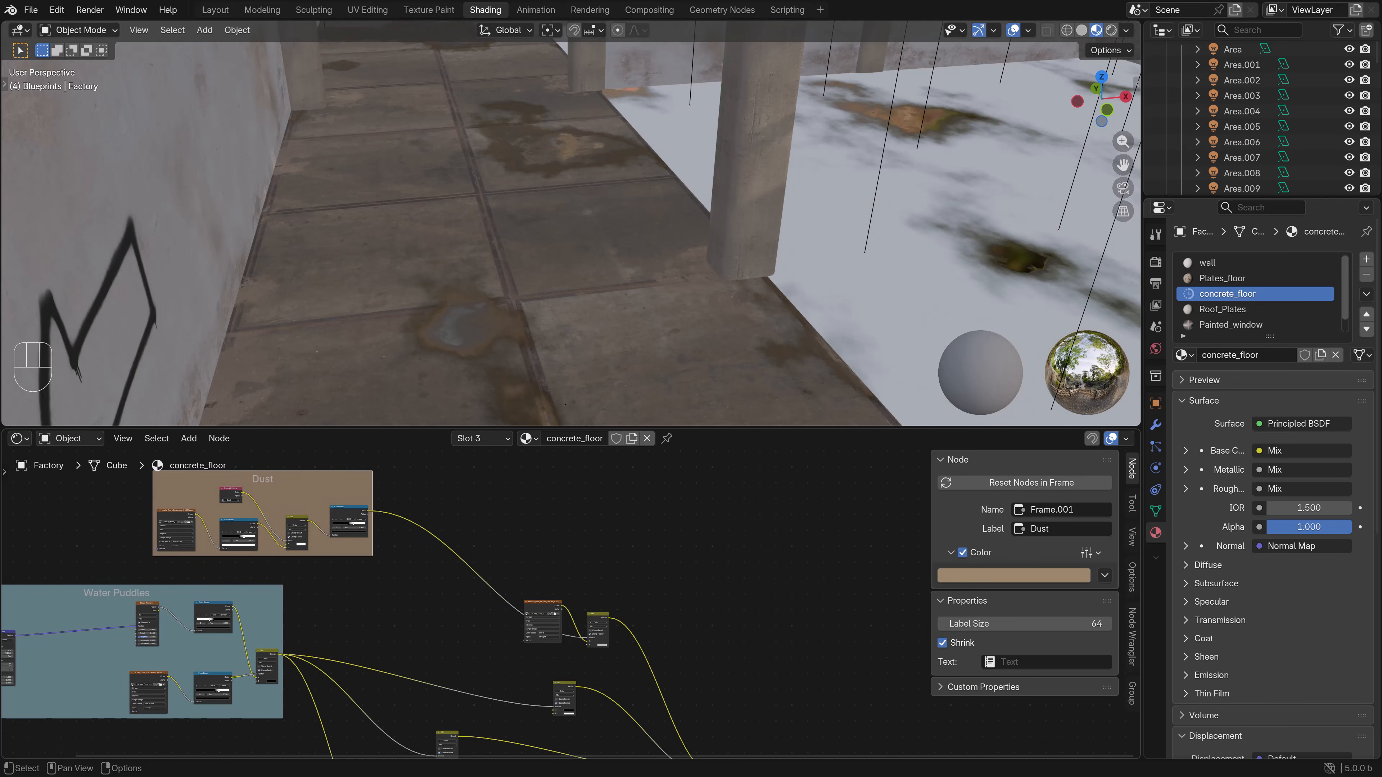
# - Duplicate the diffuse image texture node and set the copy's image to dusty_floor_albedo
pyautogui.click(542, 620)
pyautogui.hotkey('shift', 'd')
pyautogui.click(467, 631)
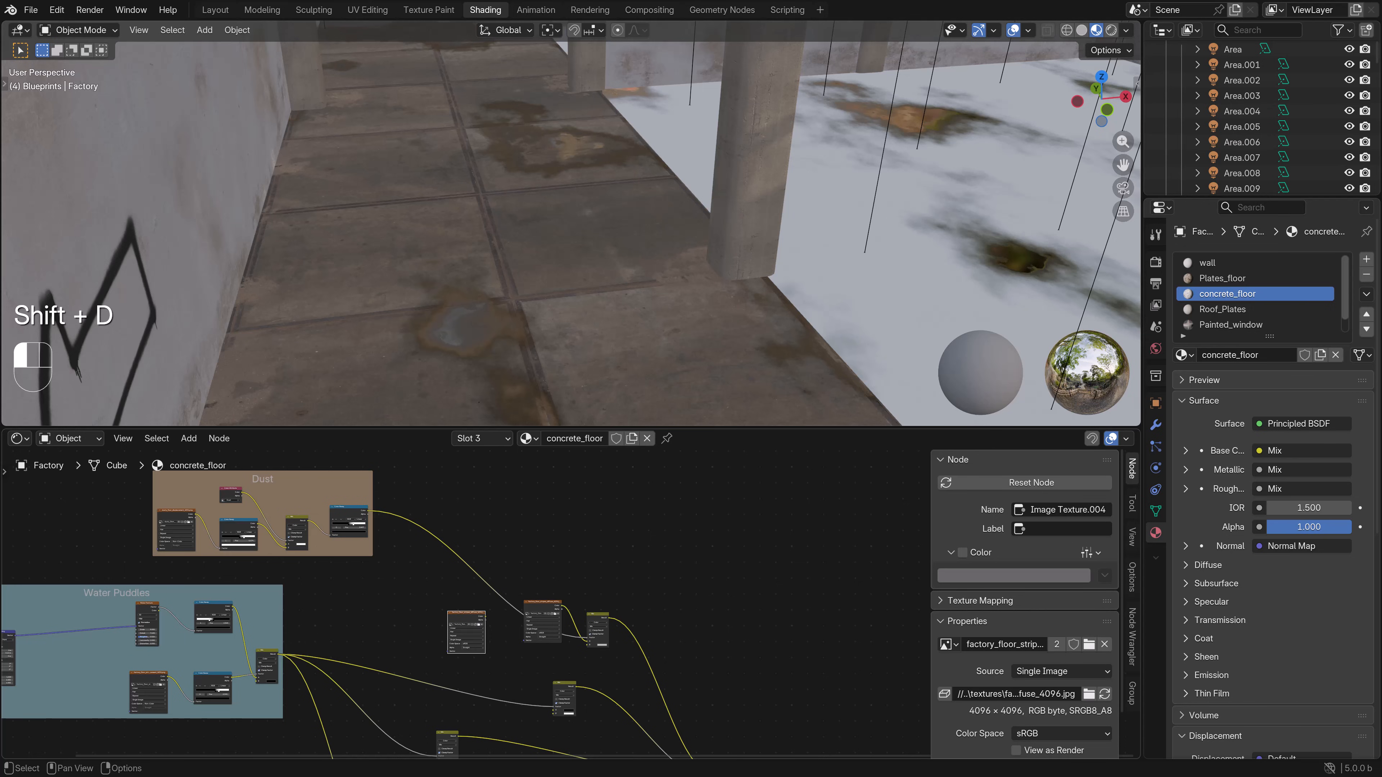
pyautogui.click(478, 625)
pyautogui.click(583, 440)
pyautogui.doubleClick(746, 112)
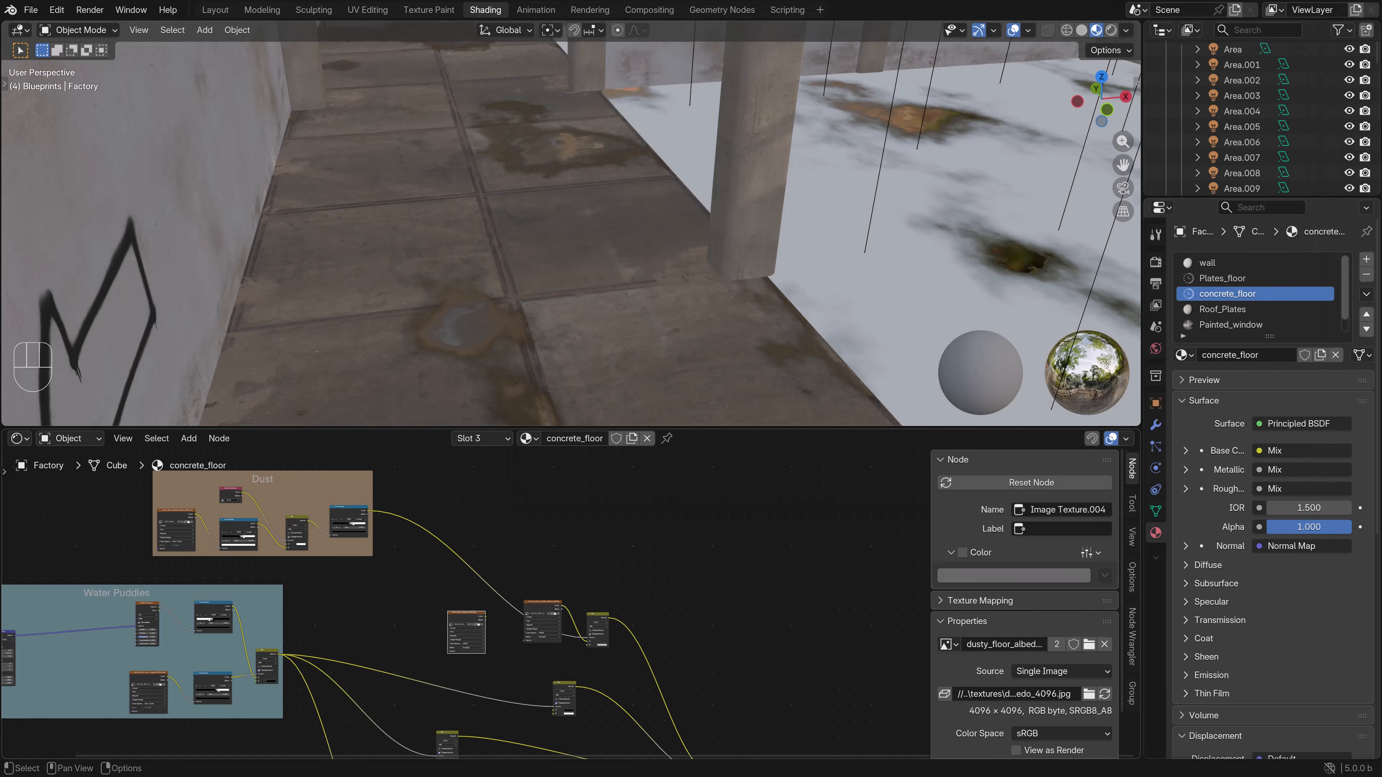
# - Connect the dusty_floor_albedo texture to the new Mix node's A input and the concrete diffuse texture to its B input
pyautogui.scroll(2, 573, 602)
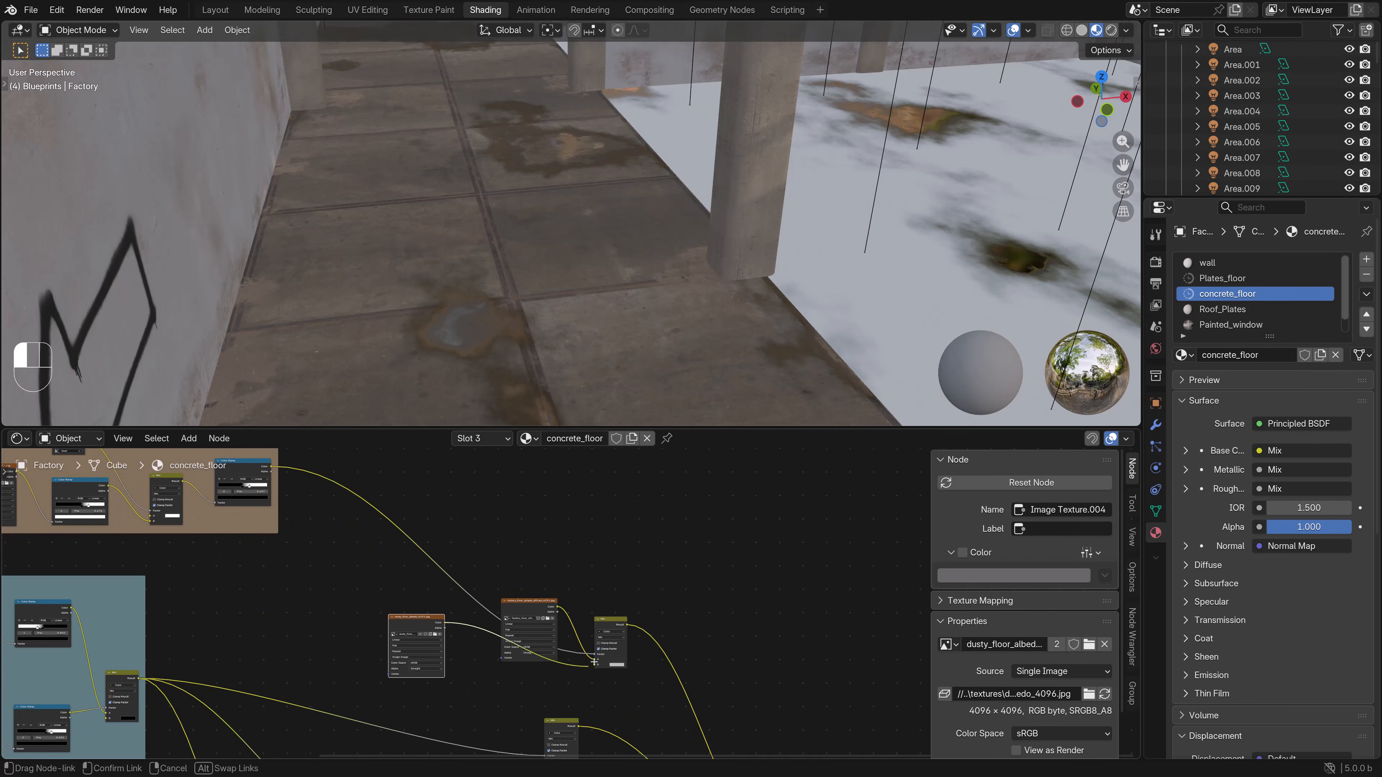
pyautogui.moveTo(348, 544); pyautogui.dragTo(609, 596, button='middle')
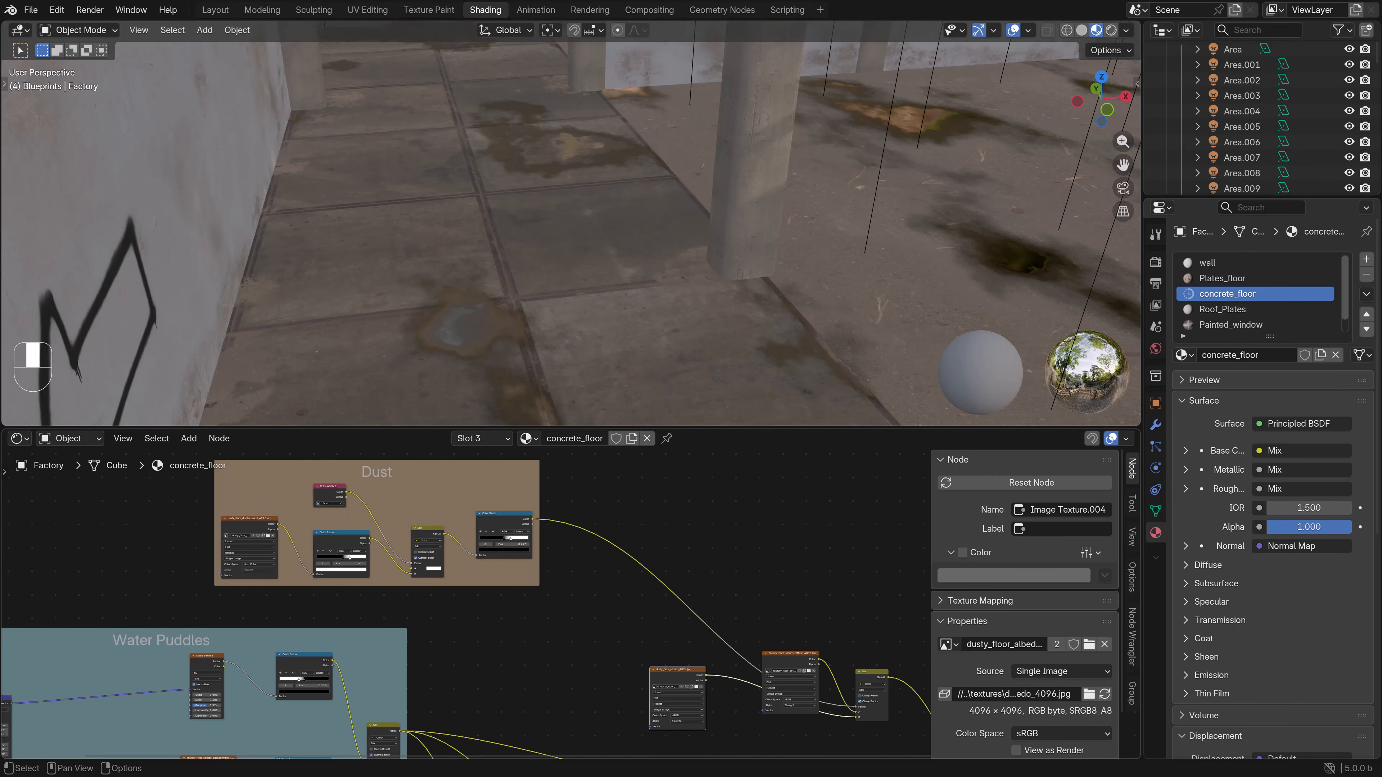
pyautogui.hscroll(-3, 462, 599)
pyautogui.scroll(1, 571, 605)
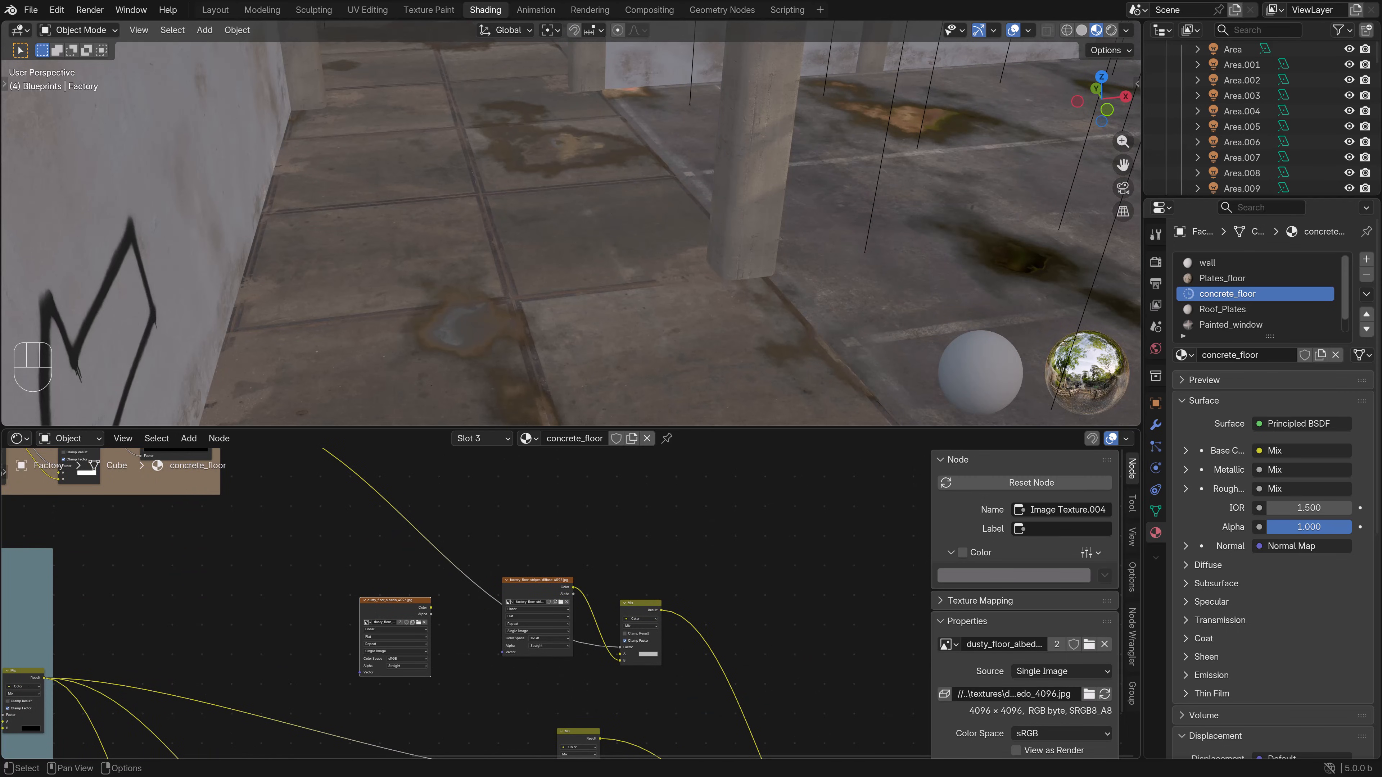
pyautogui.moveTo(431, 608); pyautogui.dragTo(624, 653)
pyautogui.scroll(-5, 571, 604)
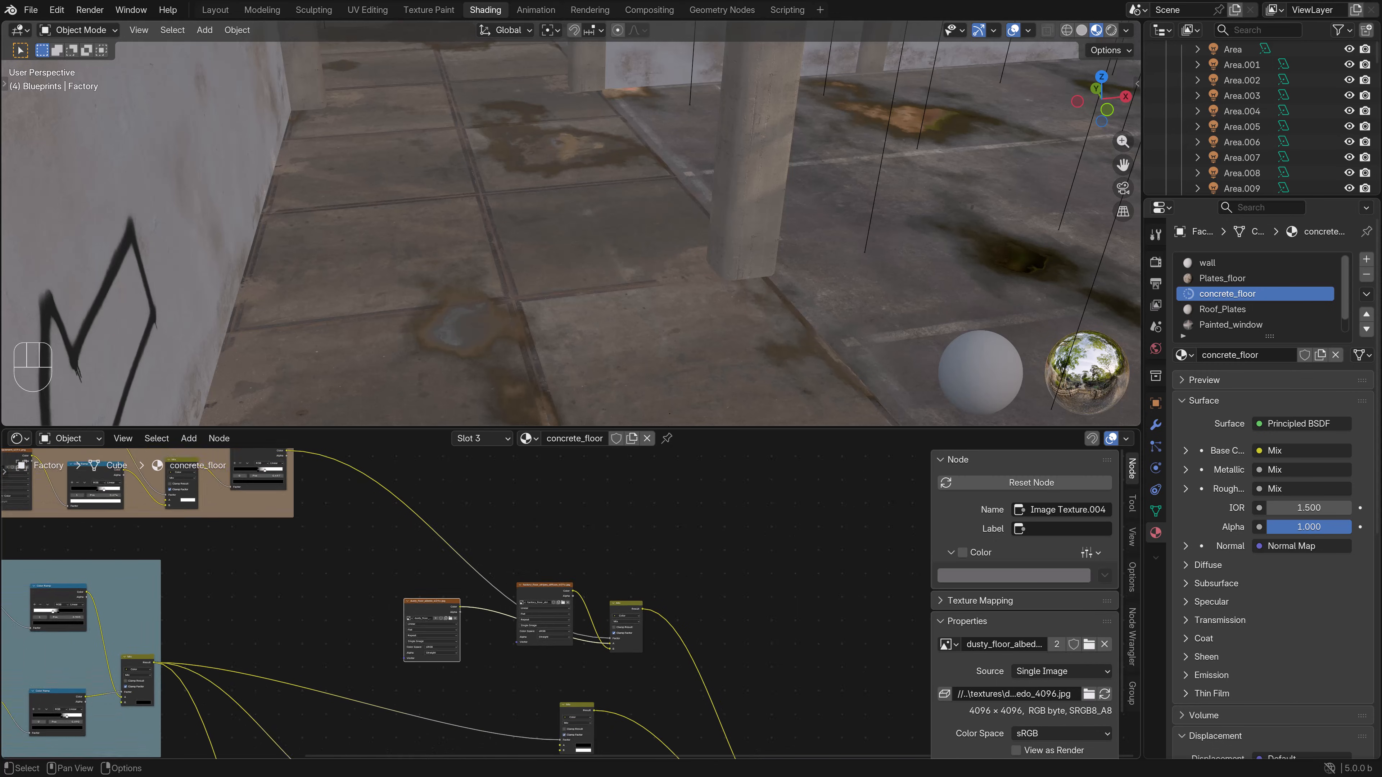
# - Duplicate the roughness Mix node into its link to the Principled BSDF, moving the incoming link from the copy's A input to B
pyautogui.moveTo(571, 675); pyautogui.dragTo(543, 508, button='middle')
pyautogui.moveTo(570, 626); pyautogui.dragTo(585, 578, button='middle')
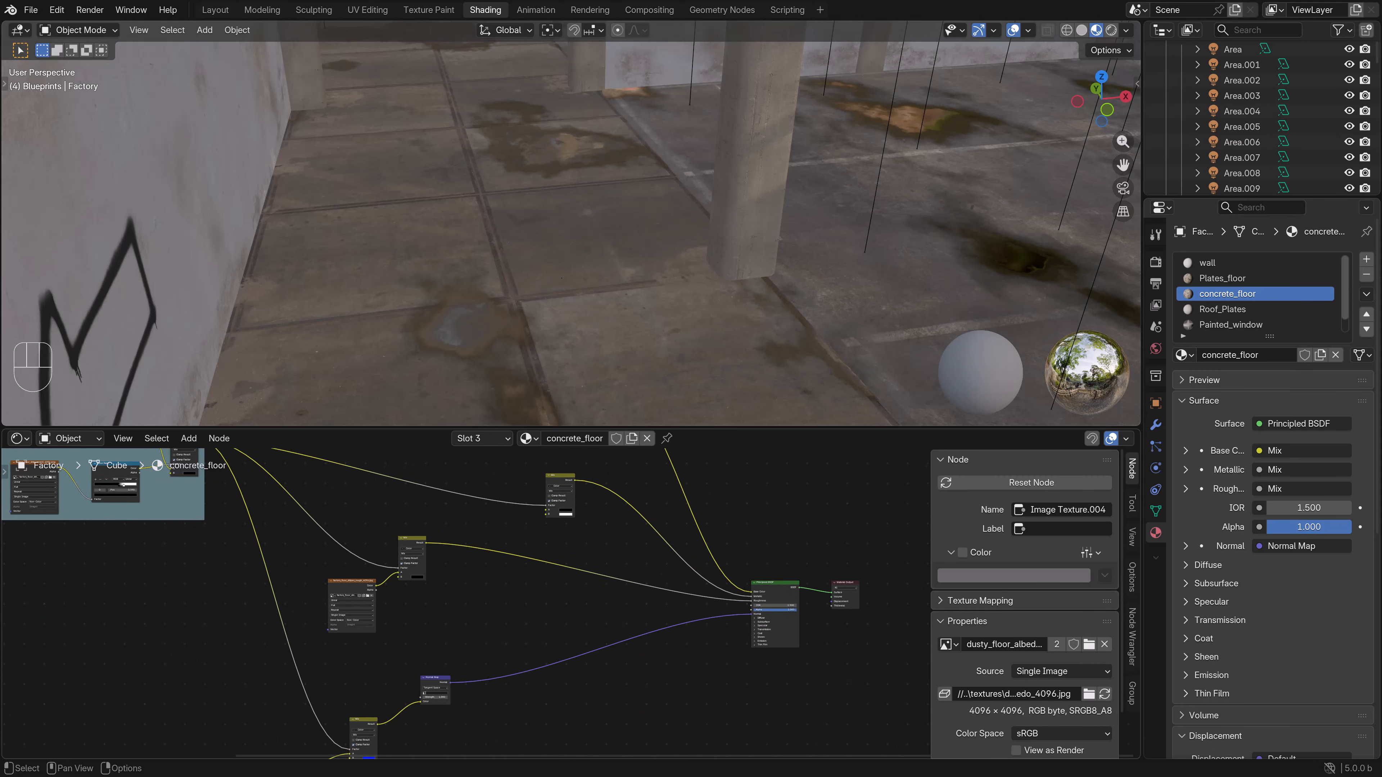
pyautogui.click(412, 539)
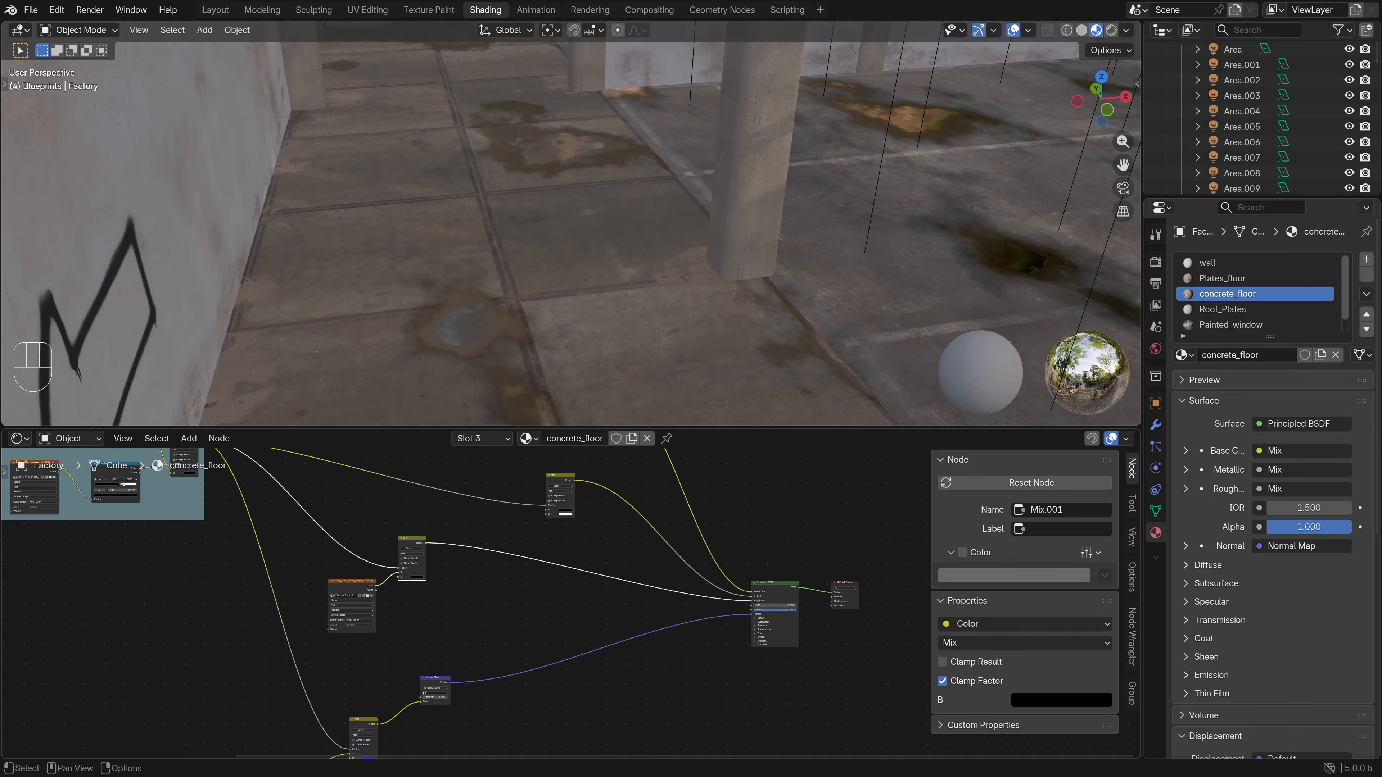
pyautogui.moveTo(412, 538); pyautogui.dragTo(423, 552)
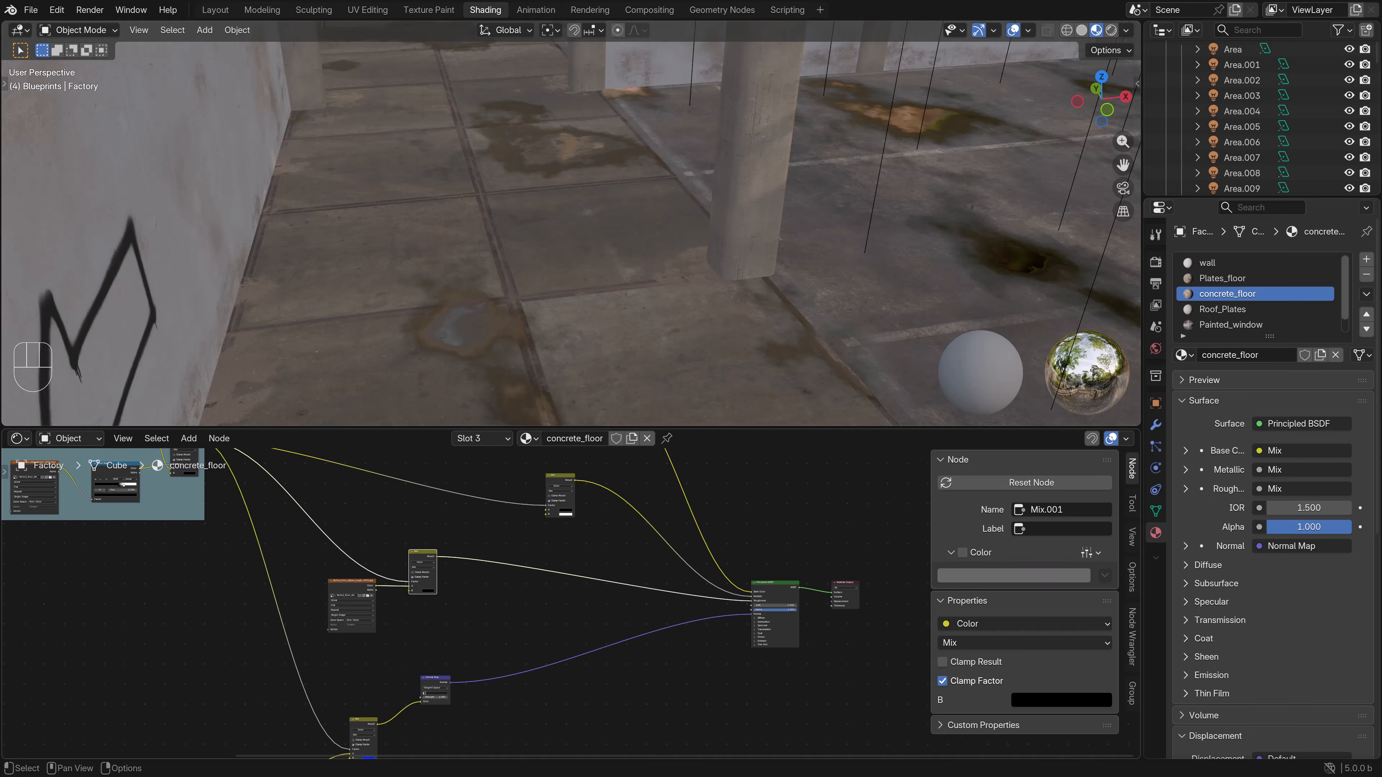
pyautogui.hotkey('shift', 'd')
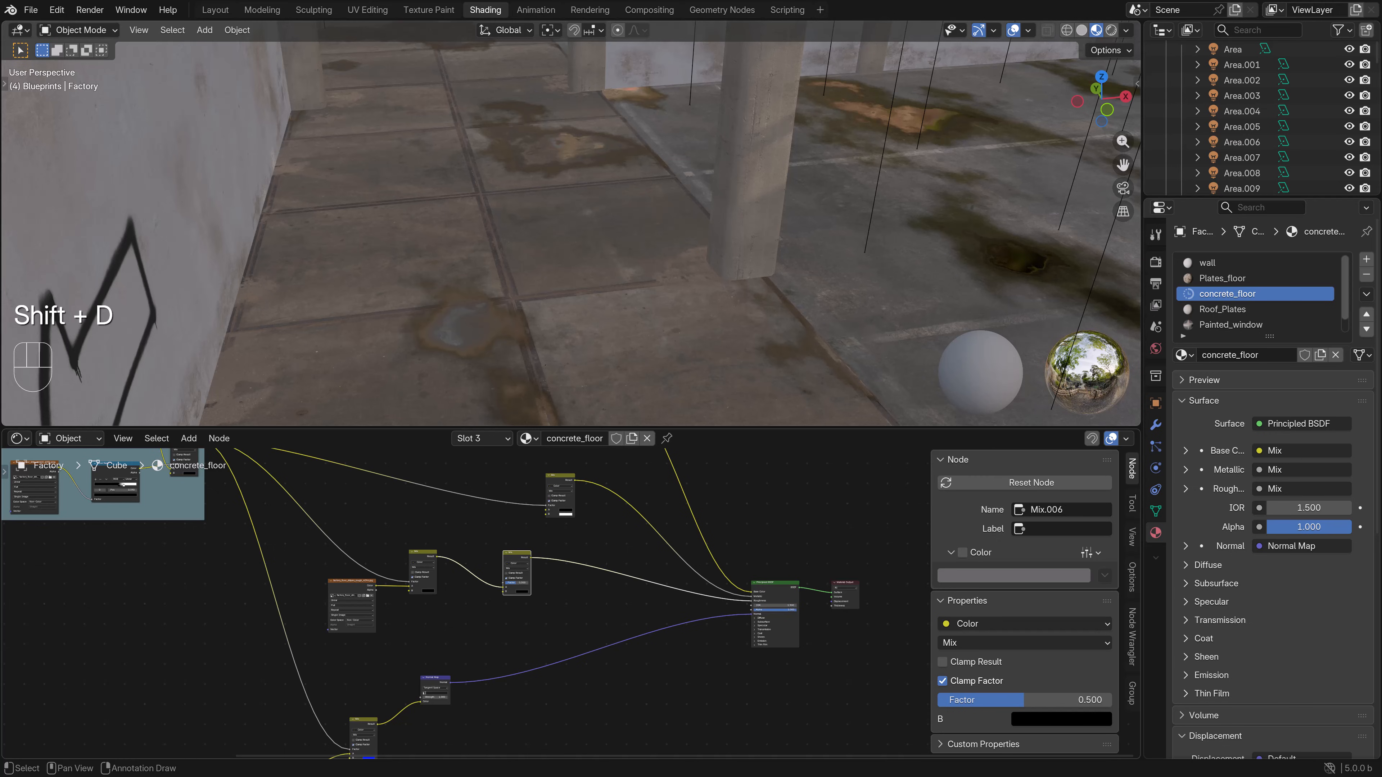
pyautogui.moveTo(503, 586); pyautogui.dragTo(502, 591)
pyautogui.scroll(-3, 571, 603)
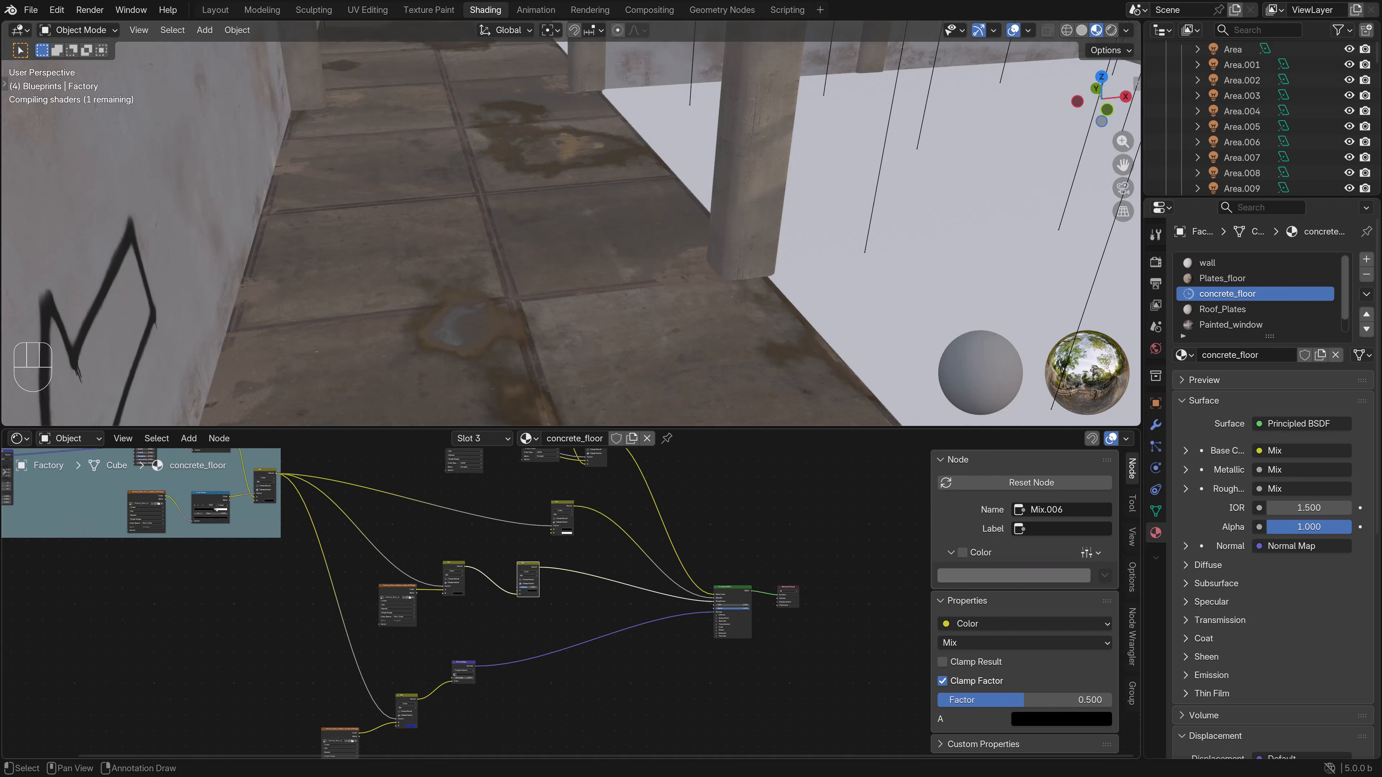
# - Duplicate the roughness image texture, load the dusty_floor roughness map into the copy, and connect it to the new Mix node's A input
pyautogui.click(397, 587)
pyautogui.hotkey('shift', 'd')
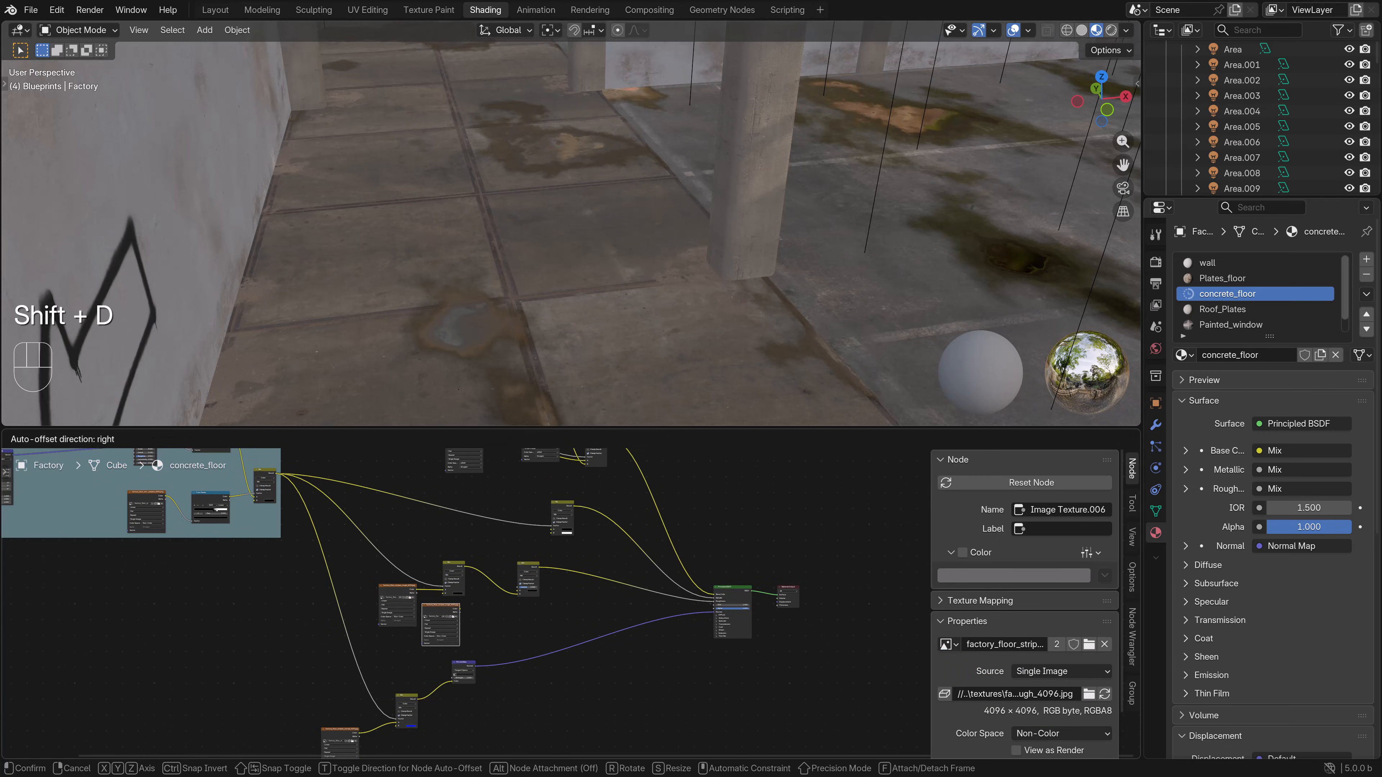
pyautogui.click(440, 606)
pyautogui.click(453, 617)
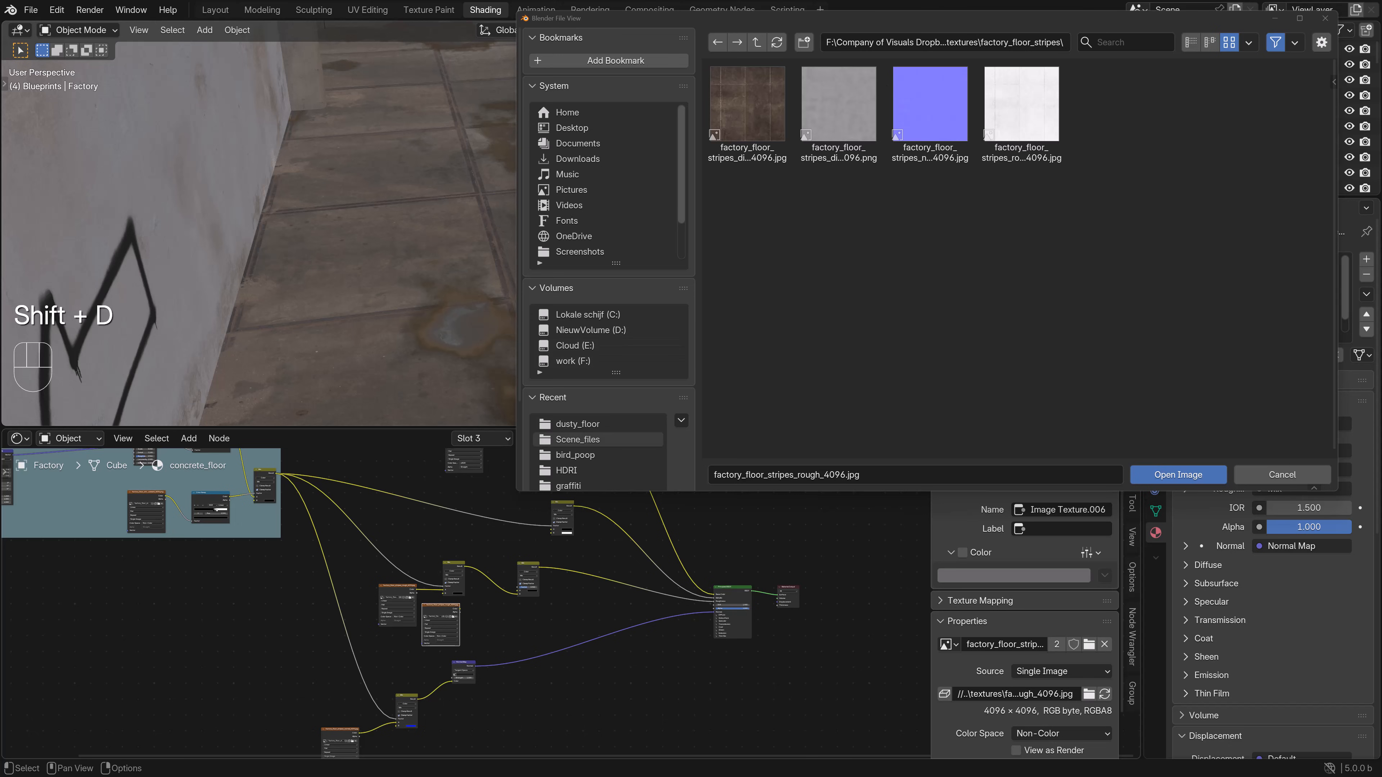
pyautogui.click(597, 423)
pyautogui.doubleClick(1021, 103)
pyautogui.scroll(2, 570, 617)
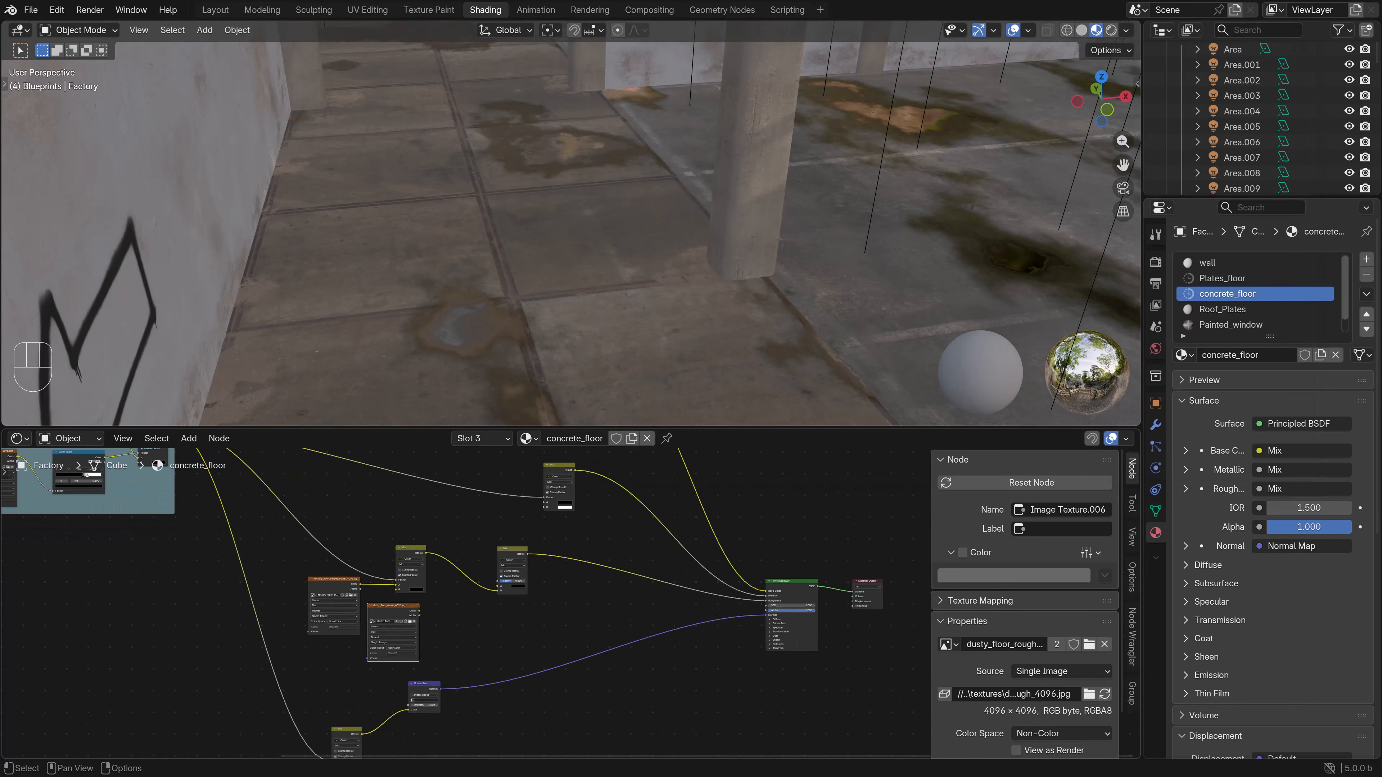
pyautogui.scroll(1, 571, 604)
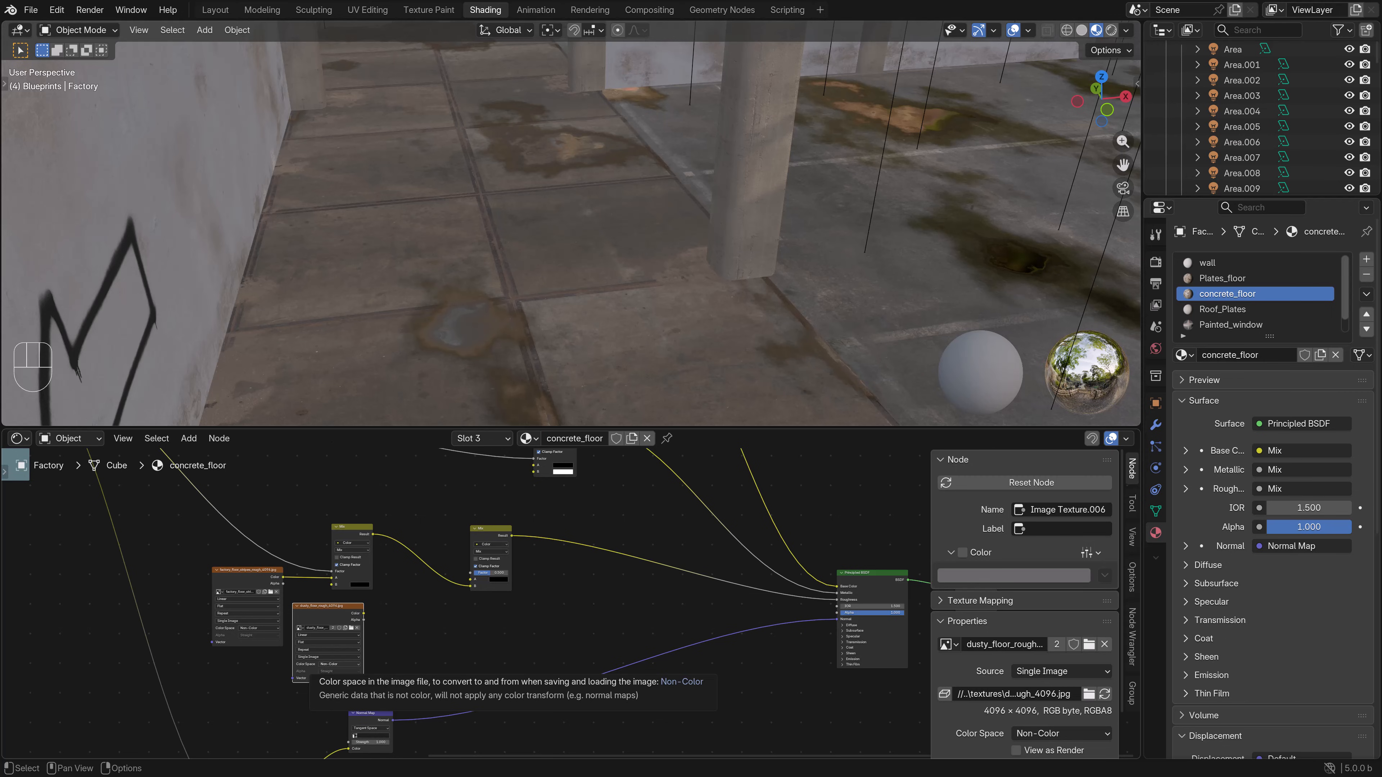
pyautogui.moveTo(363, 613); pyautogui.dragTo(470, 579)
# - Add a reroute on the Dust mask link, connect it to the new roughness Mix's Factor, and shift the base colour nodes away
pyautogui.scroll(-4, 470, 579)
pyautogui.moveTo(470, 579); pyautogui.dragTo(530, 703, button='middle')
pyautogui.scroll(-4, 530, 703)
pyautogui.moveTo(530, 632); pyautogui.dragTo(548, 701, button='middle')
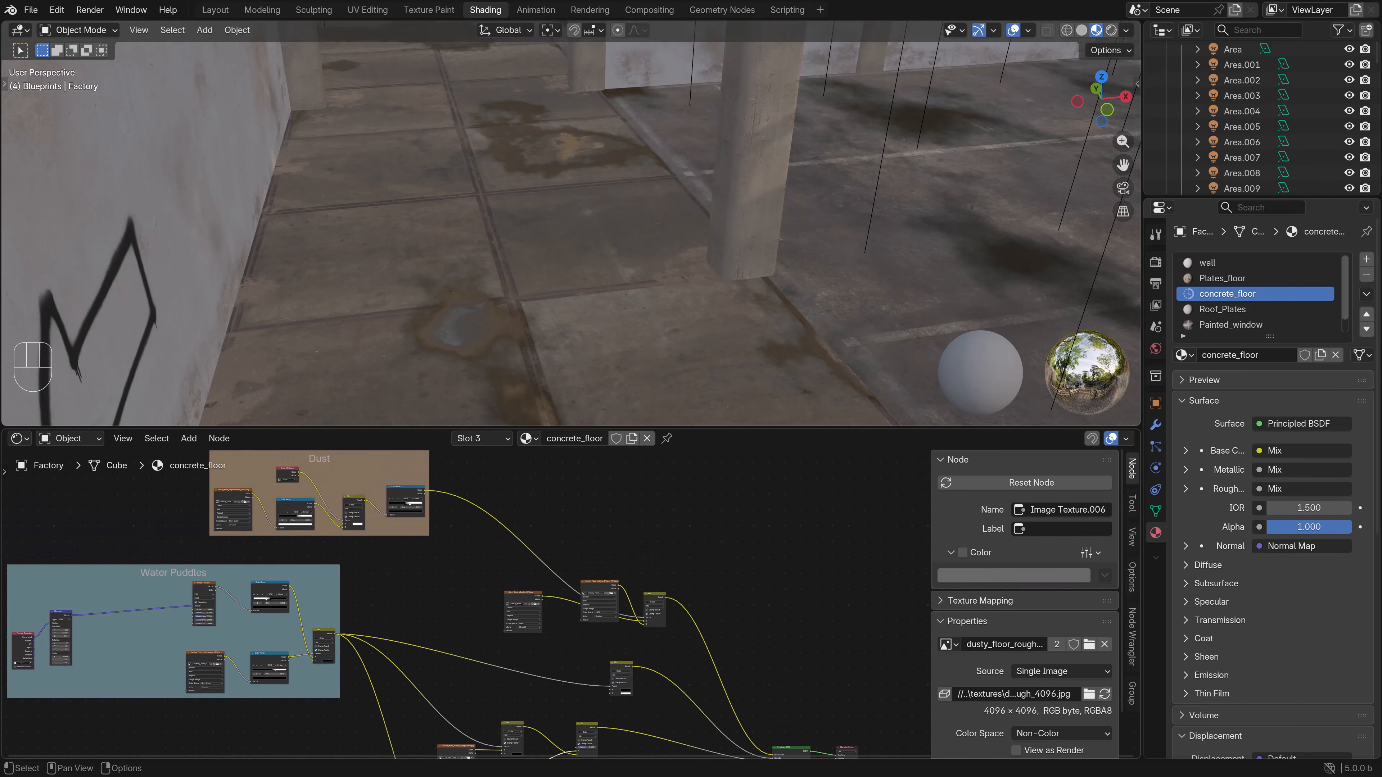
pyautogui.moveTo(425, 490); pyautogui.dragTo(465, 535)
pyautogui.keyDown('shift'); pyautogui.moveTo(510, 509); pyautogui.dragTo(459, 571, button='right'); pyautogui.keyUp('shift')
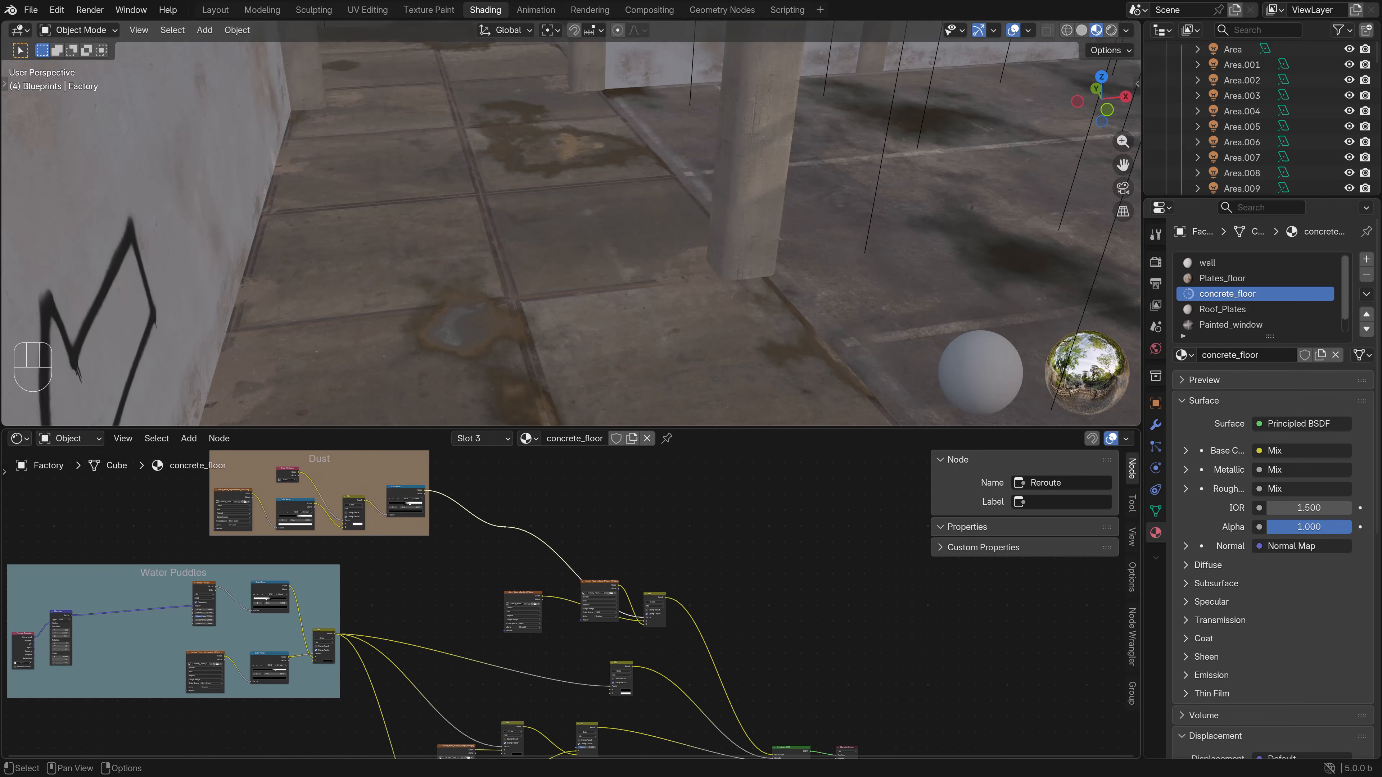
pyautogui.scroll(-2, 571, 599)
pyautogui.scroll(-1, 571, 599)
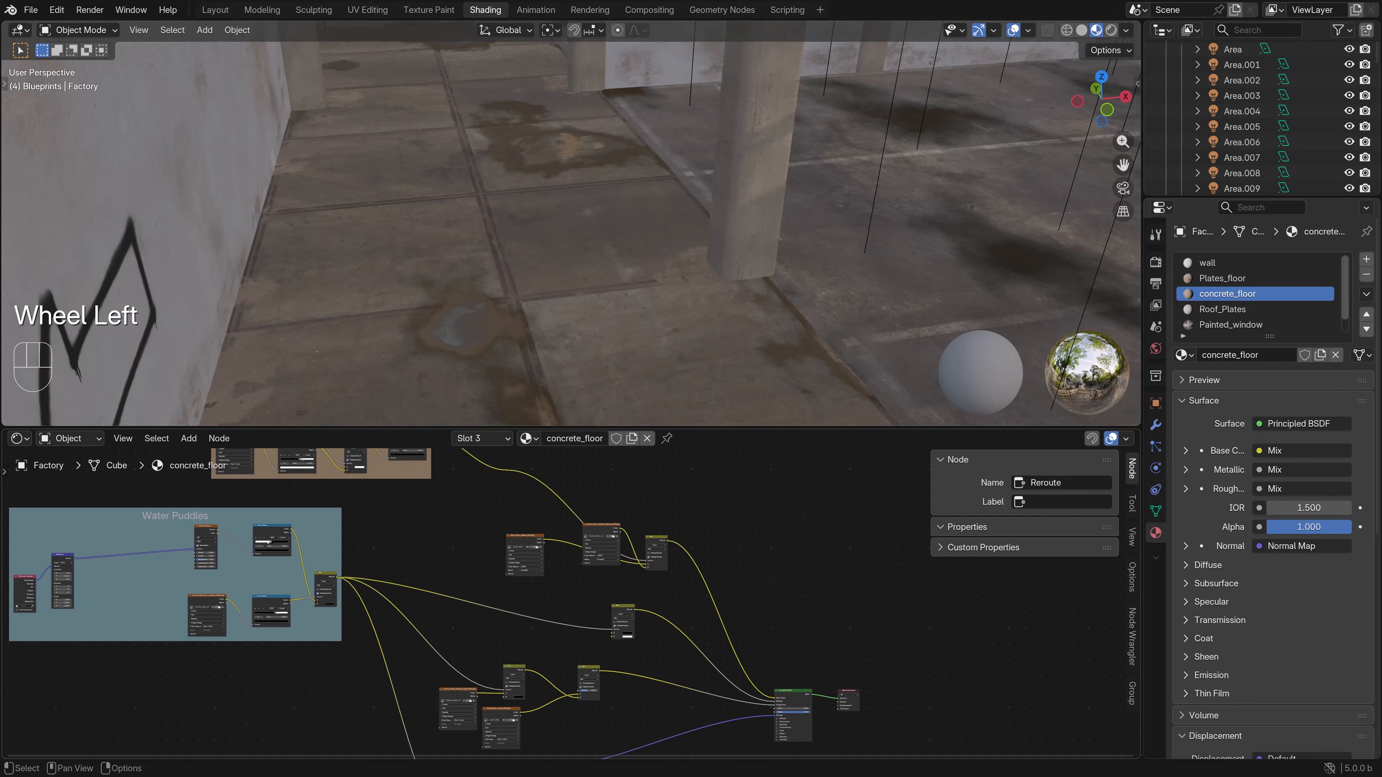
pyautogui.moveTo(508, 471); pyautogui.dragTo(579, 693)
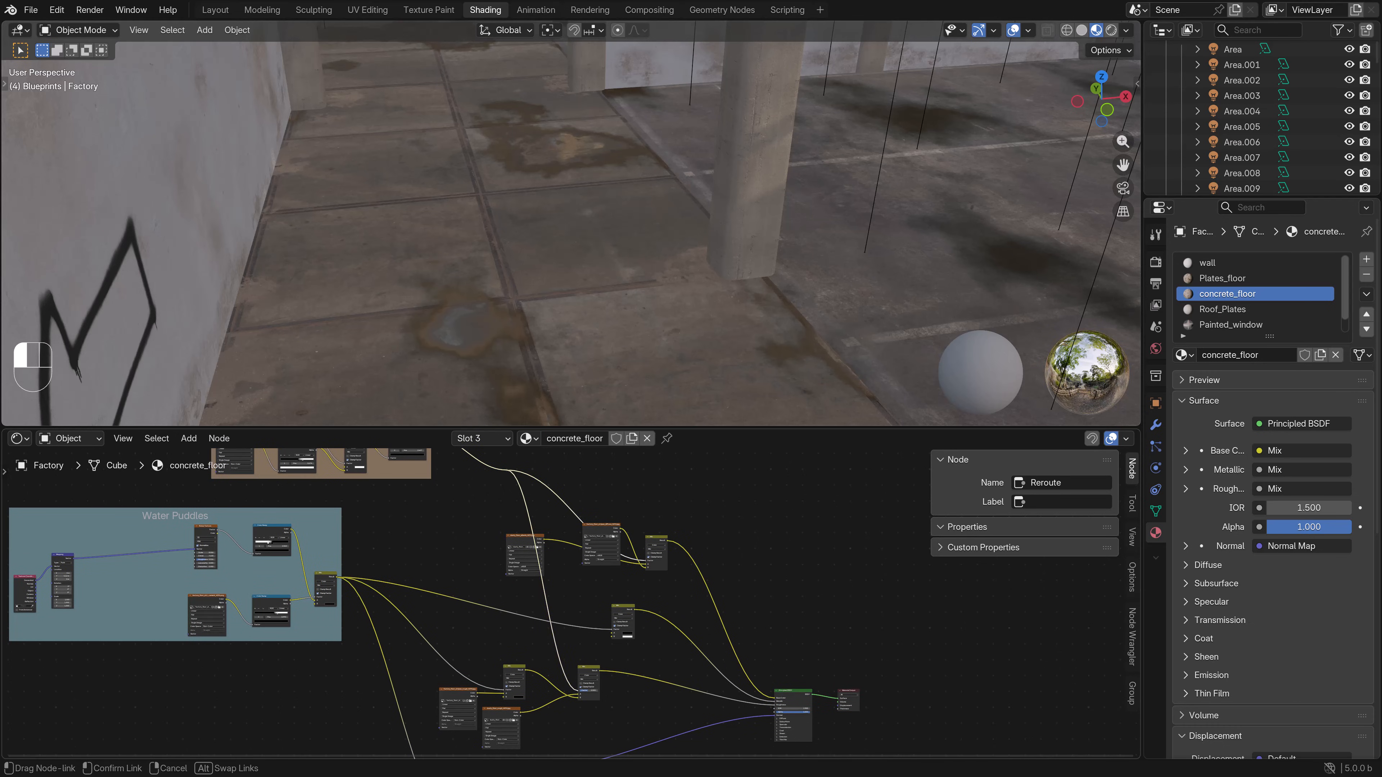
pyautogui.moveTo(700, 572); pyautogui.dragTo(574, 531)
# - Move the Normal Map node aside and insert a duplicate normal Mix node before it, moving the incoming link to the copy's B input
pyautogui.moveTo(575, 604); pyautogui.dragTo(572, 501, button='middle')
pyautogui.moveTo(521, 668); pyautogui.dragTo(608, 666)
pyautogui.click(465, 705)
pyautogui.hotkey('shift', 'd')
pyautogui.click(541, 684)
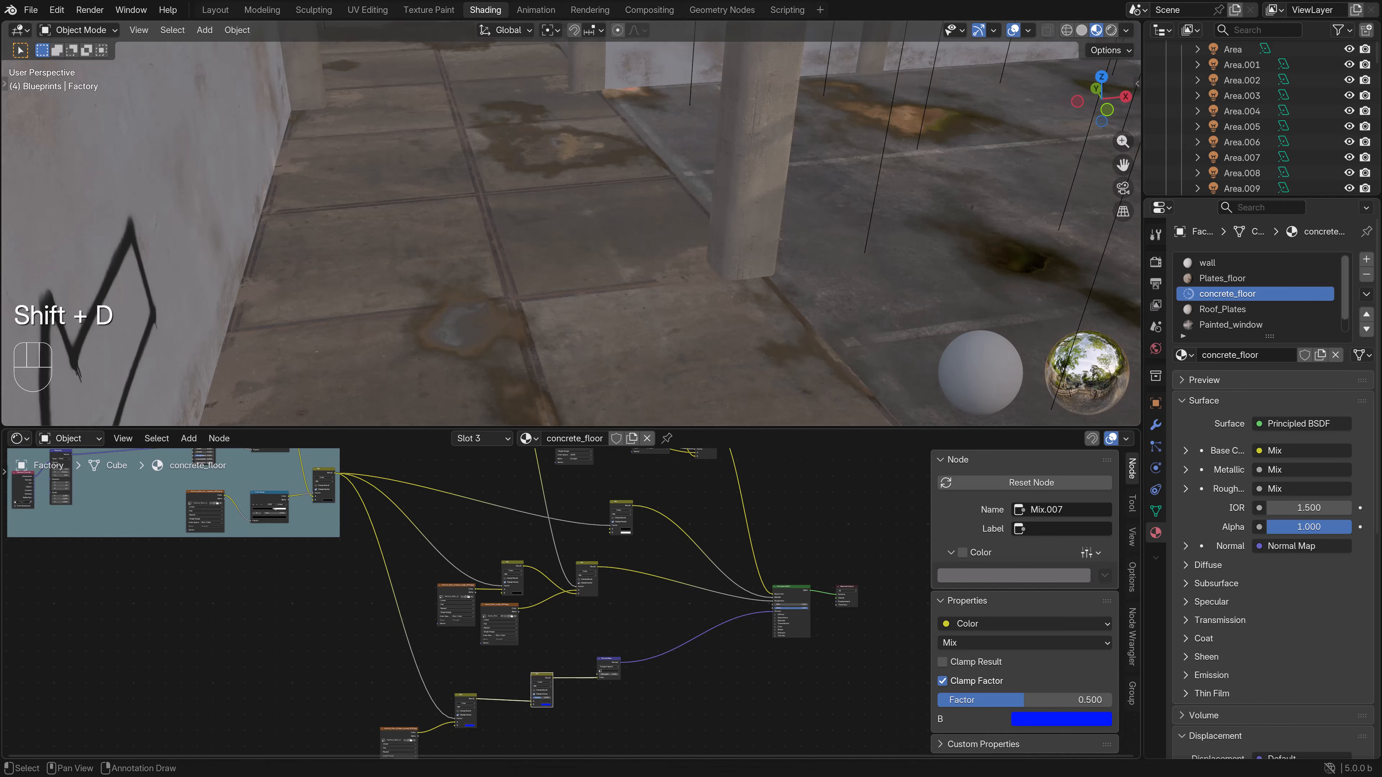
pyautogui.moveTo(541, 684); pyautogui.dragTo(540, 641, button='middle')
pyautogui.scroll(2, 566, 601)
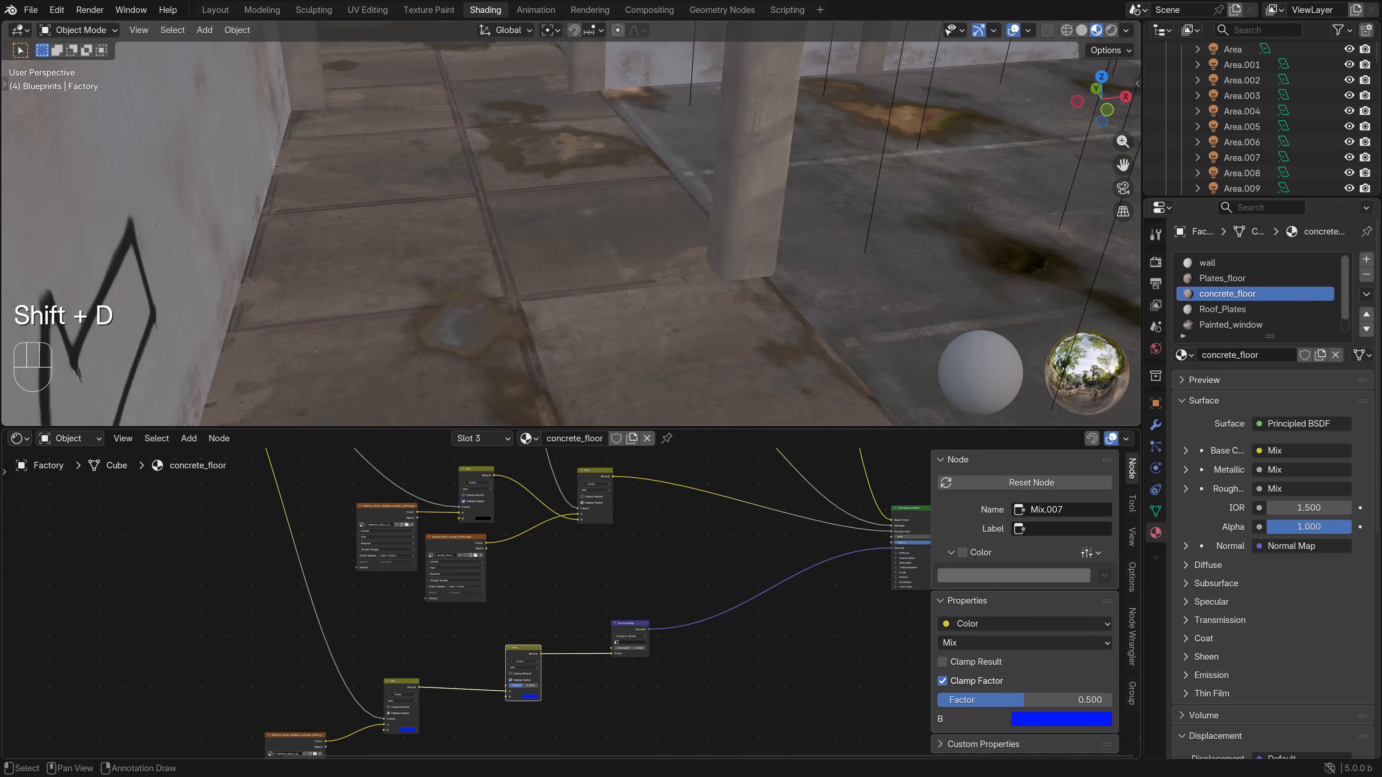
pyautogui.moveTo(505, 691); pyautogui.dragTo(506, 697)
pyautogui.moveTo(505, 697); pyautogui.dragTo(542, 622, button='middle')
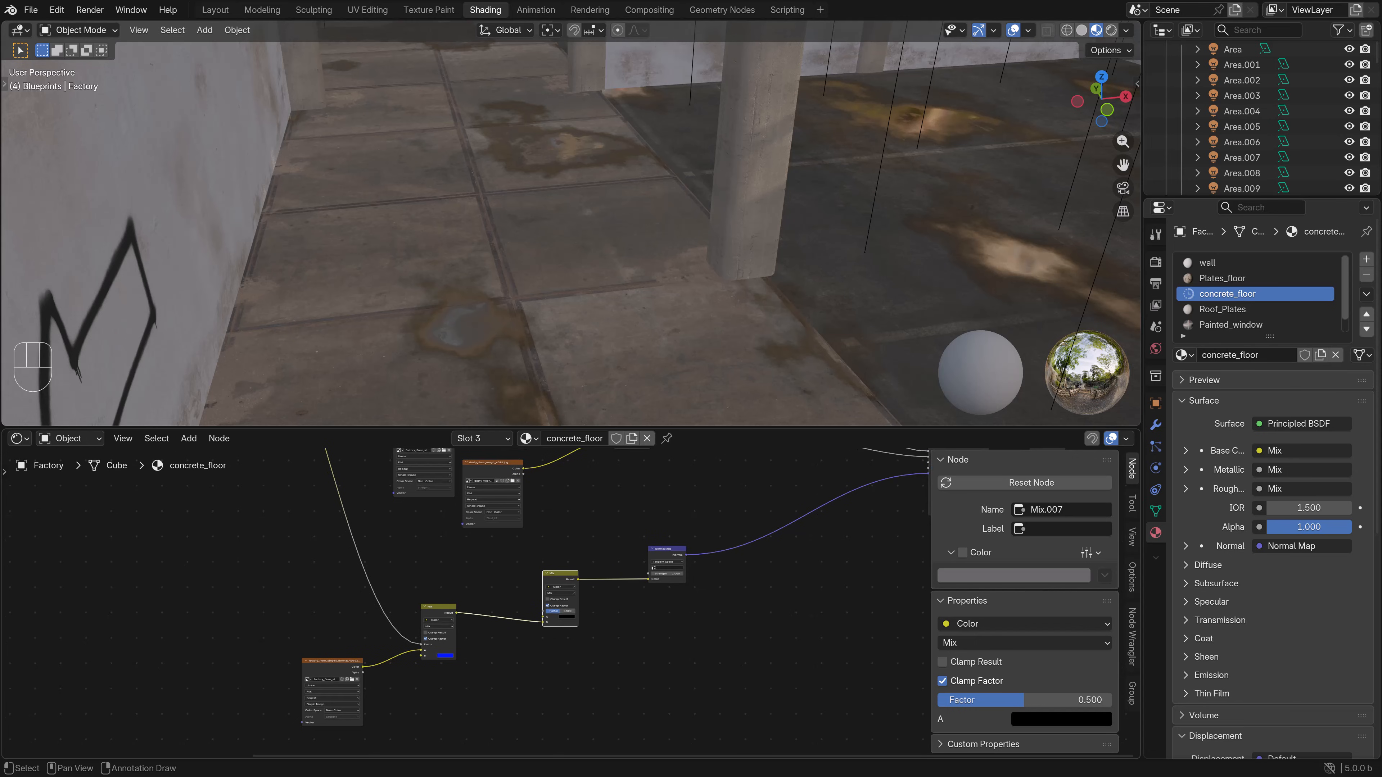
# - Duplicate the normal image texture, load the dusty_floor normal map into the copy, and connect it to the new normal Mix's A input
pyautogui.click(332, 681)
pyautogui.hotkey('shift', 'd')
pyautogui.click(314, 598)
pyautogui.click(334, 599)
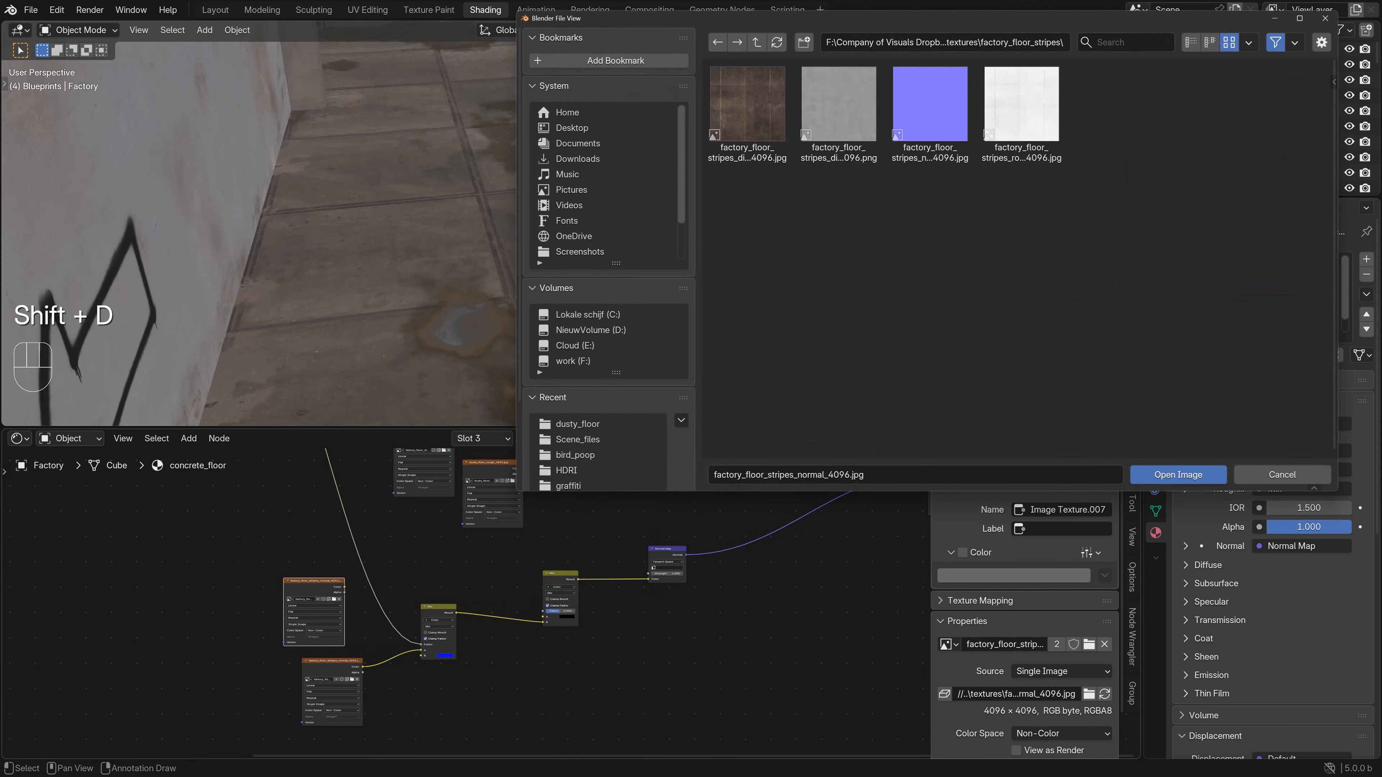
pyautogui.click(578, 424)
pyautogui.click(929, 115)
pyautogui.press('Return')
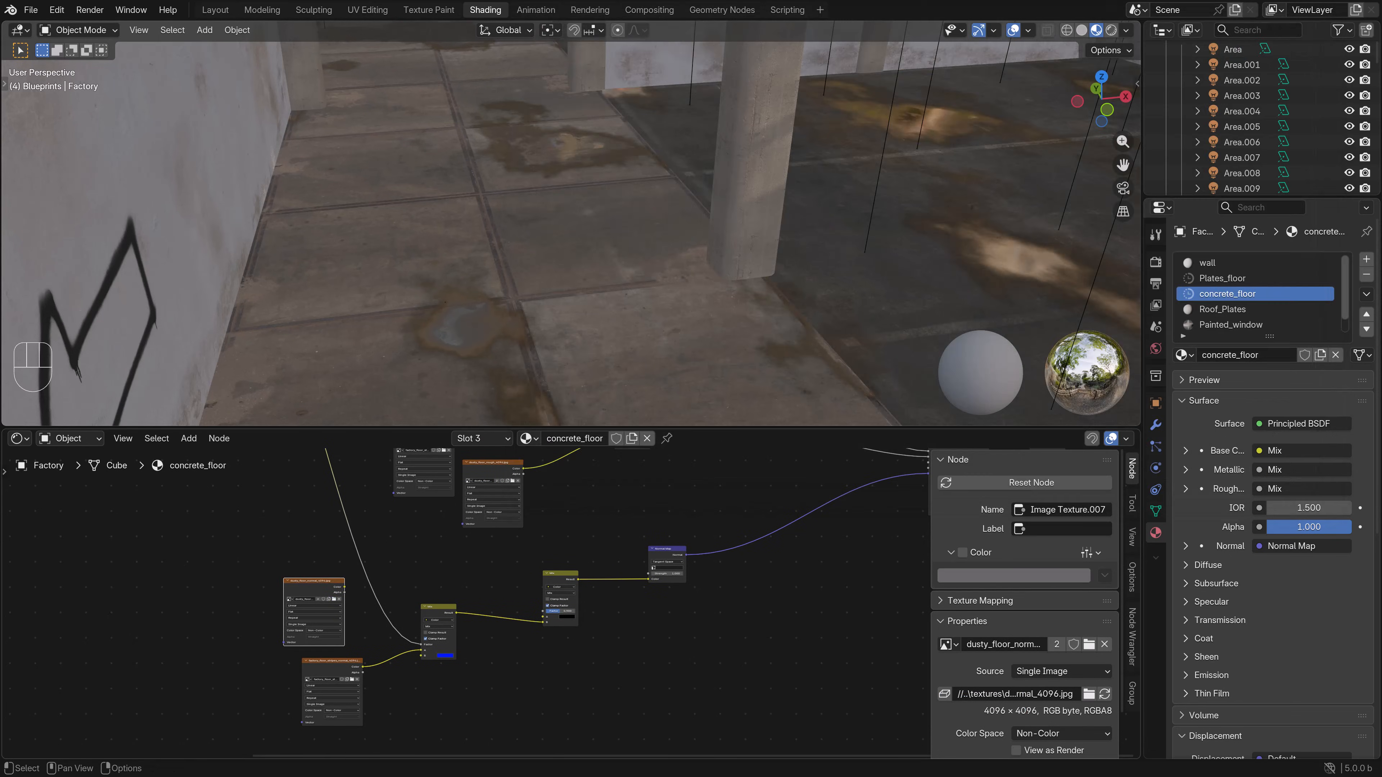
pyautogui.moveTo(345, 586); pyautogui.dragTo(543, 617)
# - Connect the Dust mask reroute to the Factor of the new normal Mix node
pyautogui.scroll(-6, 542, 617)
pyautogui.moveTo(543, 617); pyautogui.dragTo(527, 703, button='middle')
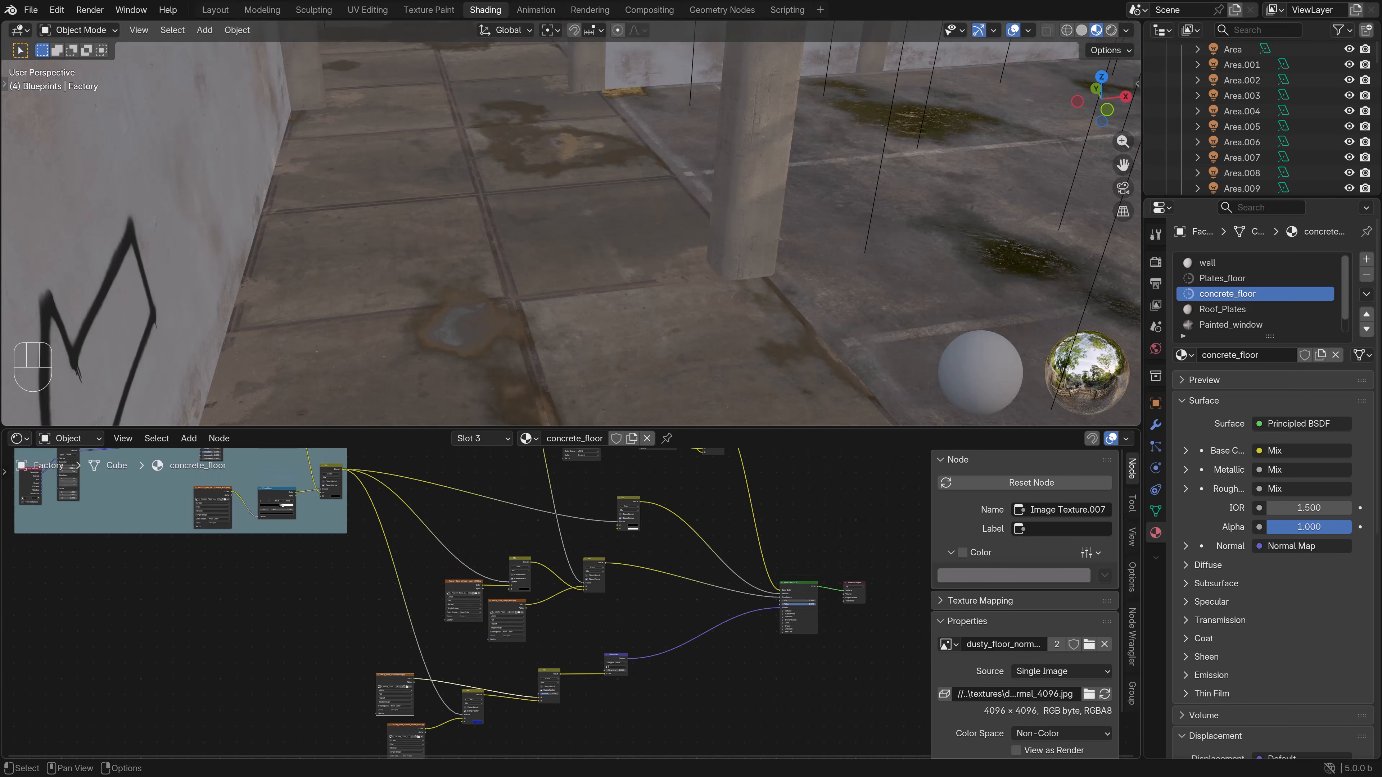
pyautogui.scroll(-4, 571, 603)
pyautogui.moveTo(571, 603); pyautogui.dragTo(574, 678, button='middle')
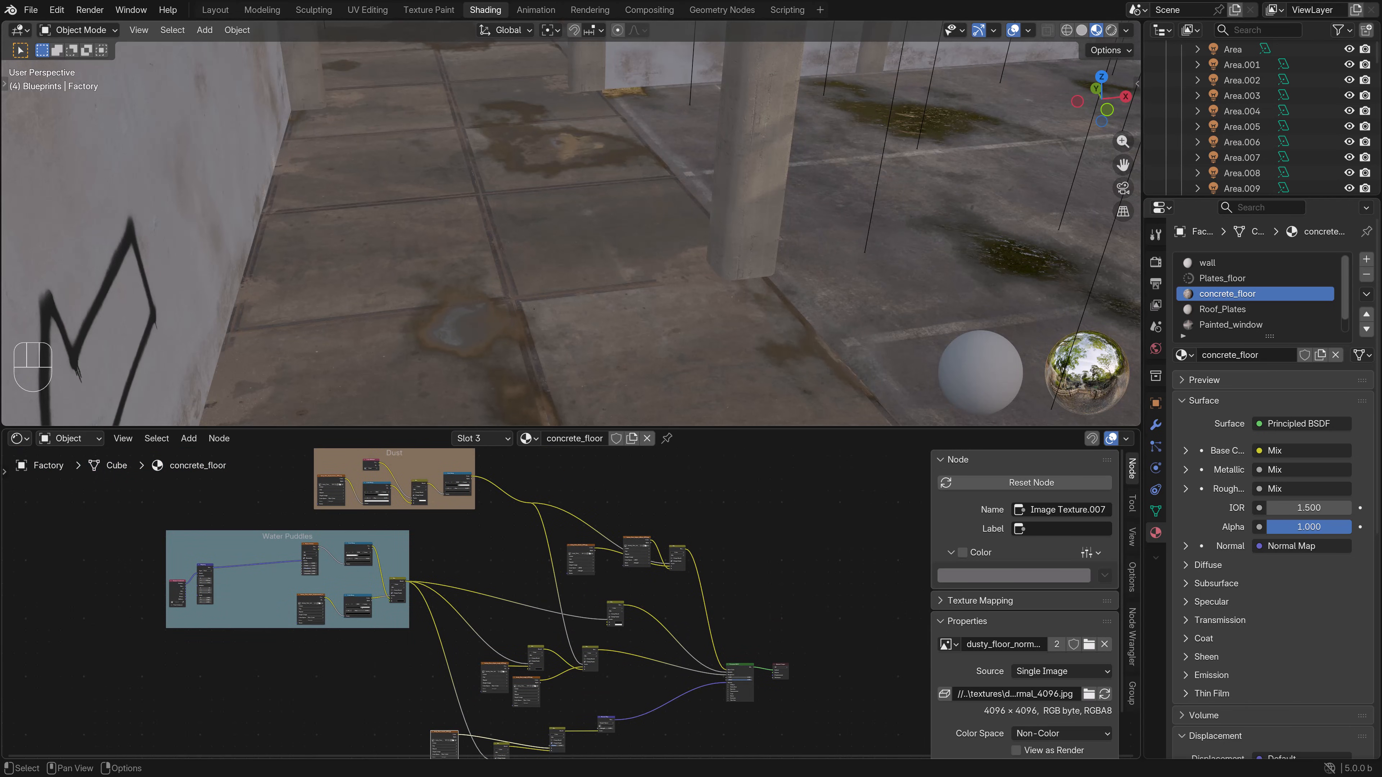
pyautogui.scroll(2, 564, 601)
pyautogui.moveTo(565, 601); pyautogui.dragTo(575, 581, button='middle')
pyautogui.moveTo(536, 466); pyautogui.dragTo(557, 696)
pyautogui.moveTo(557, 696); pyautogui.dragTo(466, 667, button='middle')
pyautogui.scroll(6, 564, 632)
pyautogui.scroll(-4, 570, 610)
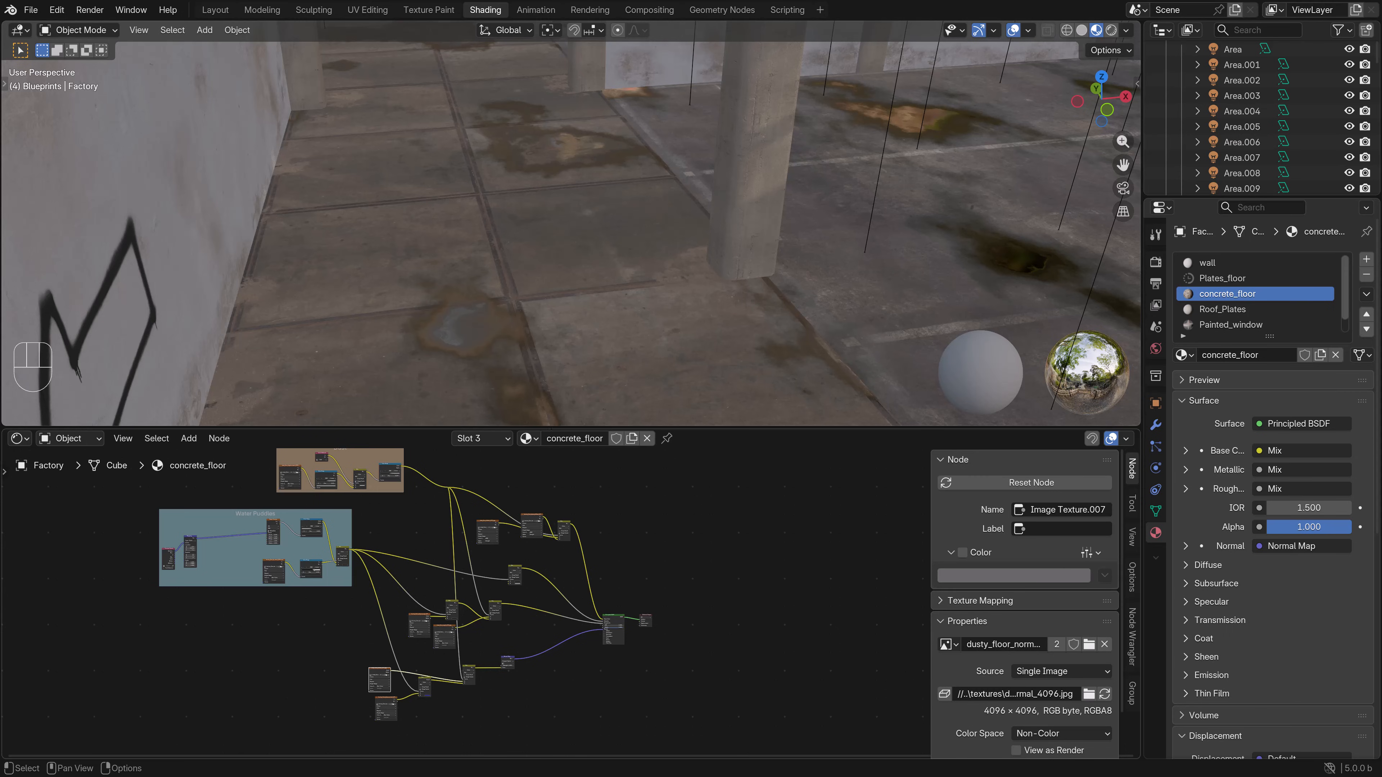
pyautogui.moveTo(466, 632); pyautogui.dragTo(469, 713, button='middle')
# - Switch the factory to Vertex Paint mode and paint white dust on the concrete floor around the pillar's base
pyautogui.keyDown('shift'); pyautogui.moveTo(680, 228); pyautogui.dragTo(381, 201, button='middle'); pyautogui.keyUp('shift')
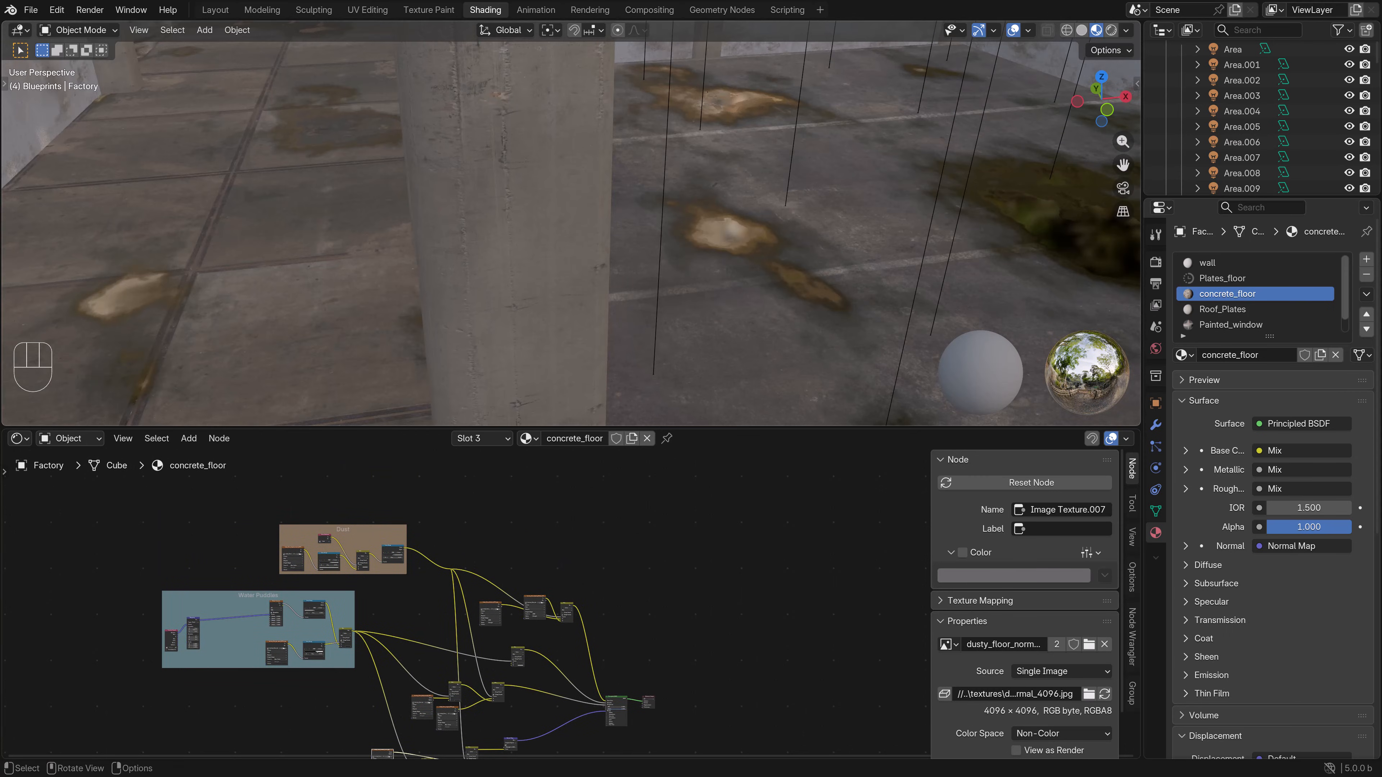
pyautogui.click(78, 30)
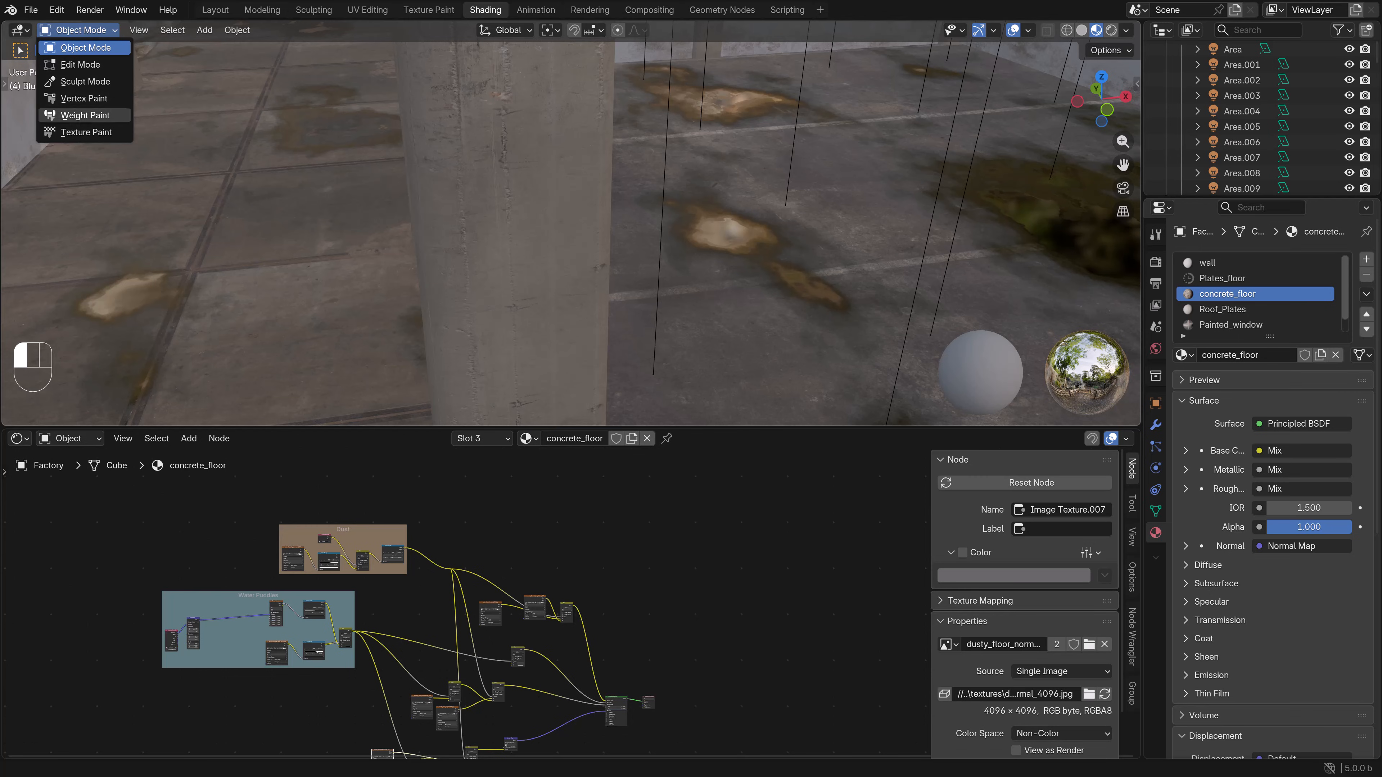
pyautogui.click(84, 98)
pyautogui.keyDown('shift'); pyautogui.moveTo(490, 354); pyautogui.dragTo(457, 294, button='middle'); pyautogui.keyUp('shift')
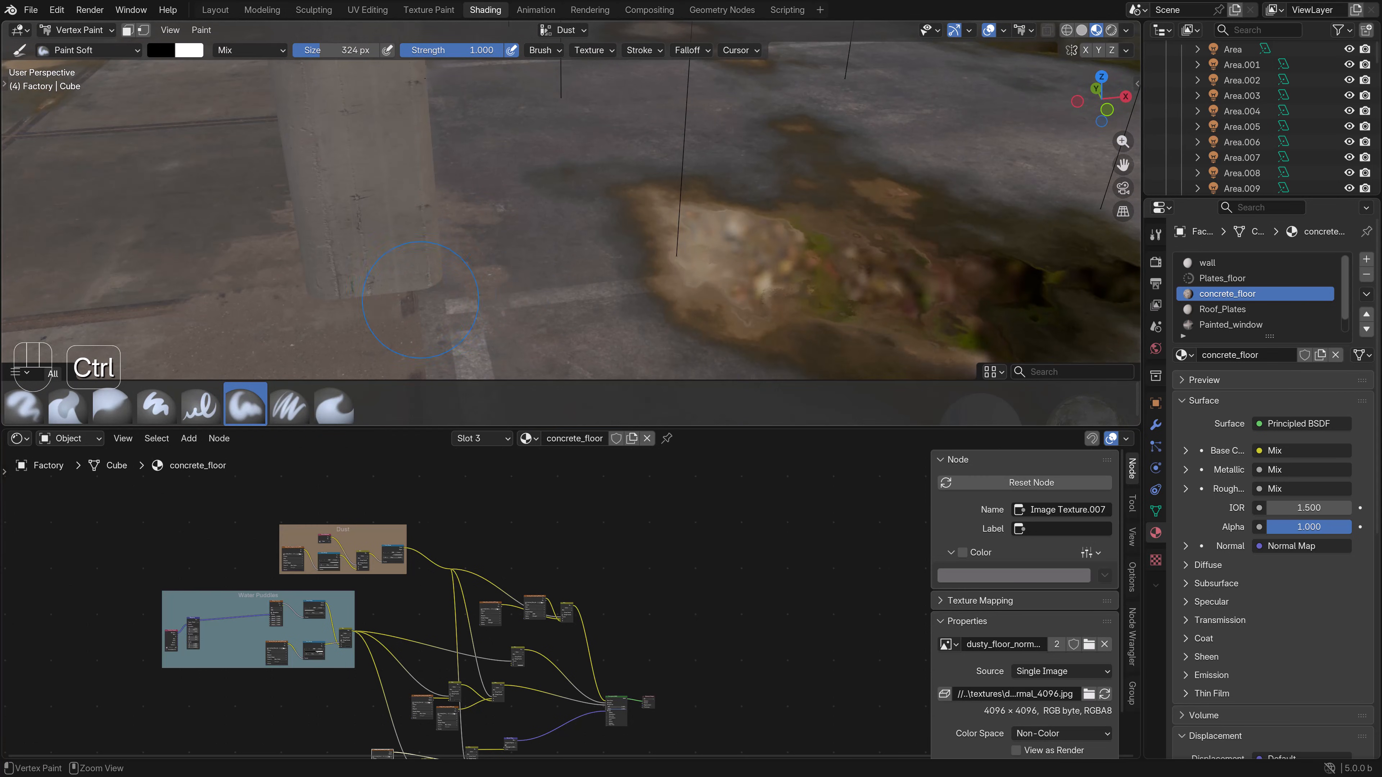
pyautogui.moveTo(421, 300)
pyautogui.keyDown('ctrl'); pyautogui.mouseDown()
pyautogui.moveTo(517, 228)
pyautogui.moveTo(443, 251)
pyautogui.mouseUp(); pyautogui.keyUp('ctrl')
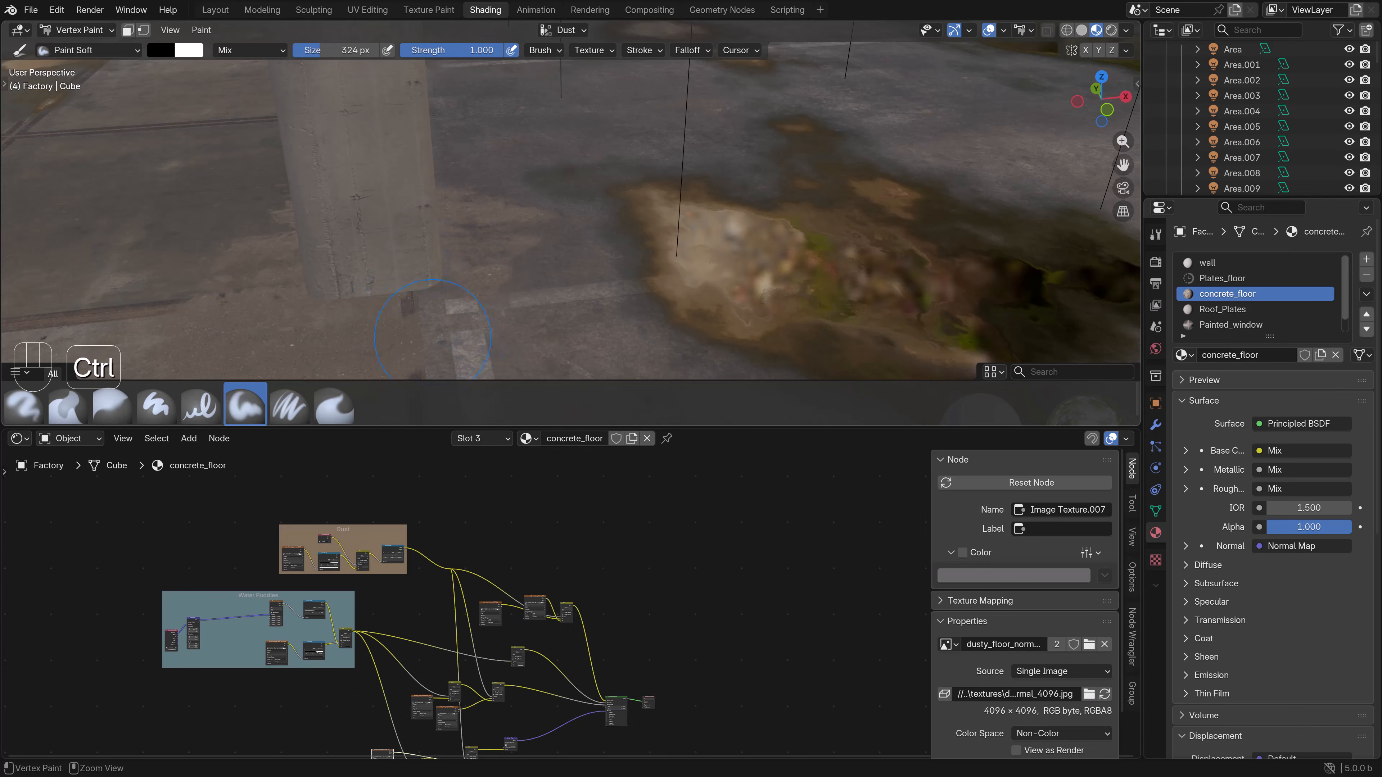
pyautogui.scroll(-3, 539, 305)
pyautogui.keyDown('ctrl'); pyautogui.click(539, 305); pyautogui.keyUp('ctrl')
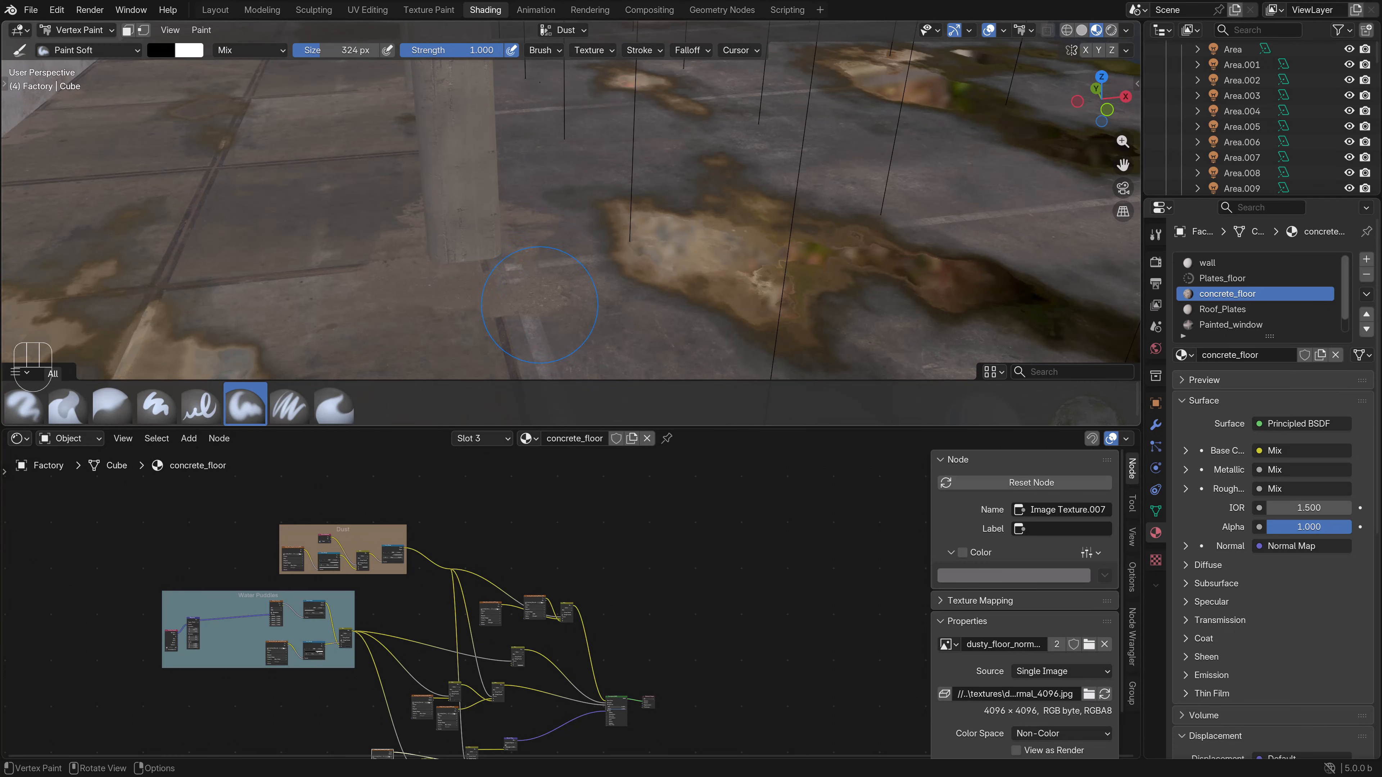
# - Paint white dust over the seam where the plate floor meets the concrete floor
pyautogui.scroll(-3, 539, 305)
pyautogui.keyDown('shift'); pyautogui.moveTo(539, 305); pyautogui.dragTo(555, 258, button='middle'); pyautogui.keyUp('shift')
pyautogui.scroll(3, 555, 258)
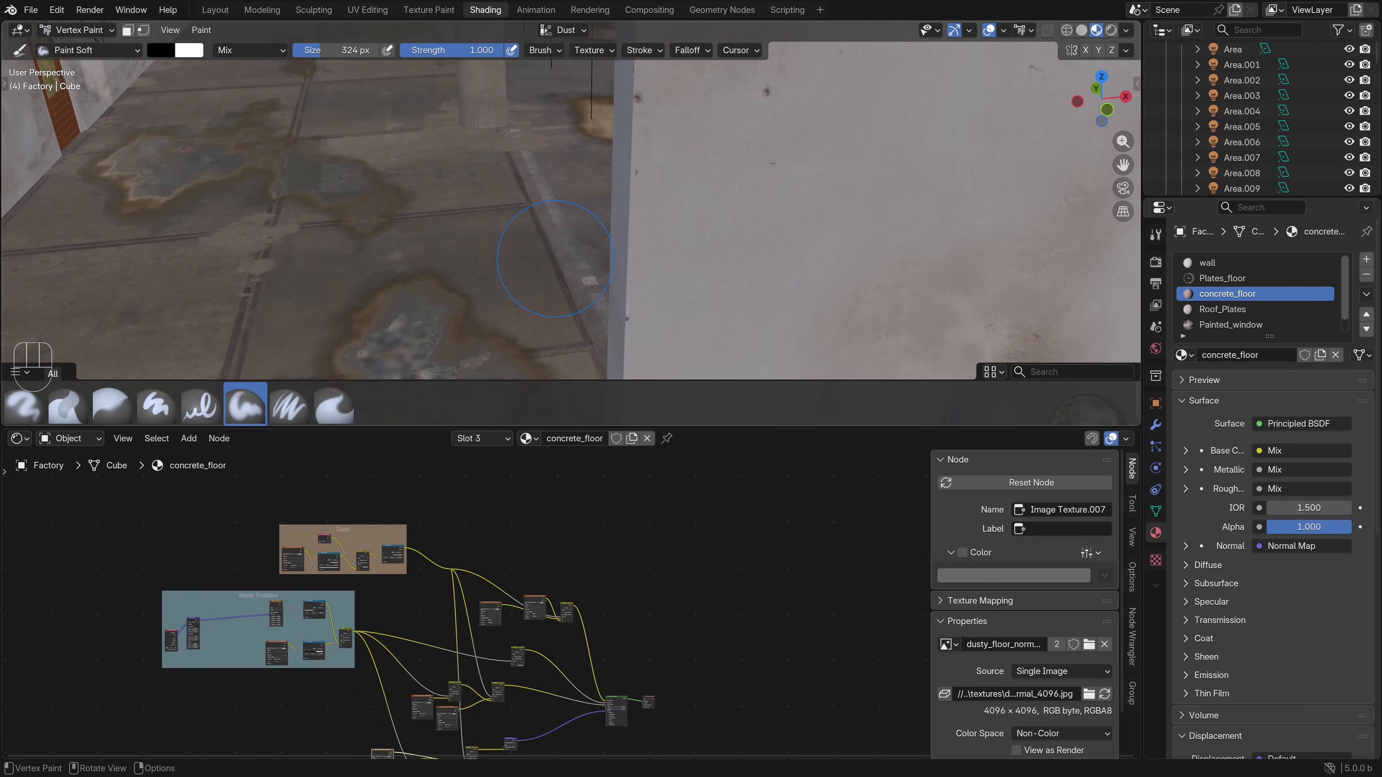
pyautogui.scroll(4, 555, 258)
pyautogui.keyDown('ctrl'); pyautogui.moveTo(560, 288); pyautogui.dragTo(524, 288); pyautogui.keyUp('ctrl')
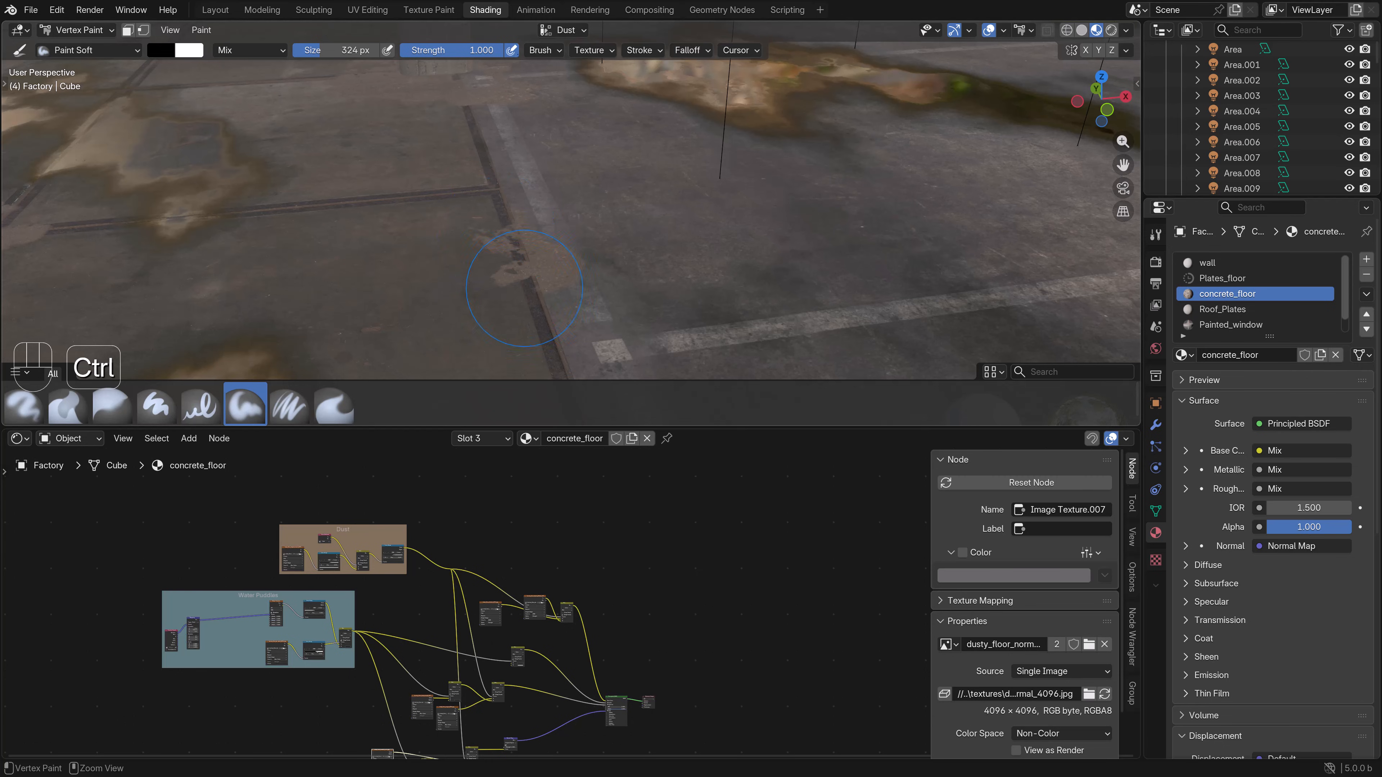
# - Paint white dust on the concrete floor along the base of the wall near the blue door
pyautogui.keyDown('shift'); pyautogui.moveTo(471, 209); pyautogui.dragTo(947, 349, button='middle'); pyautogui.keyUp('shift')
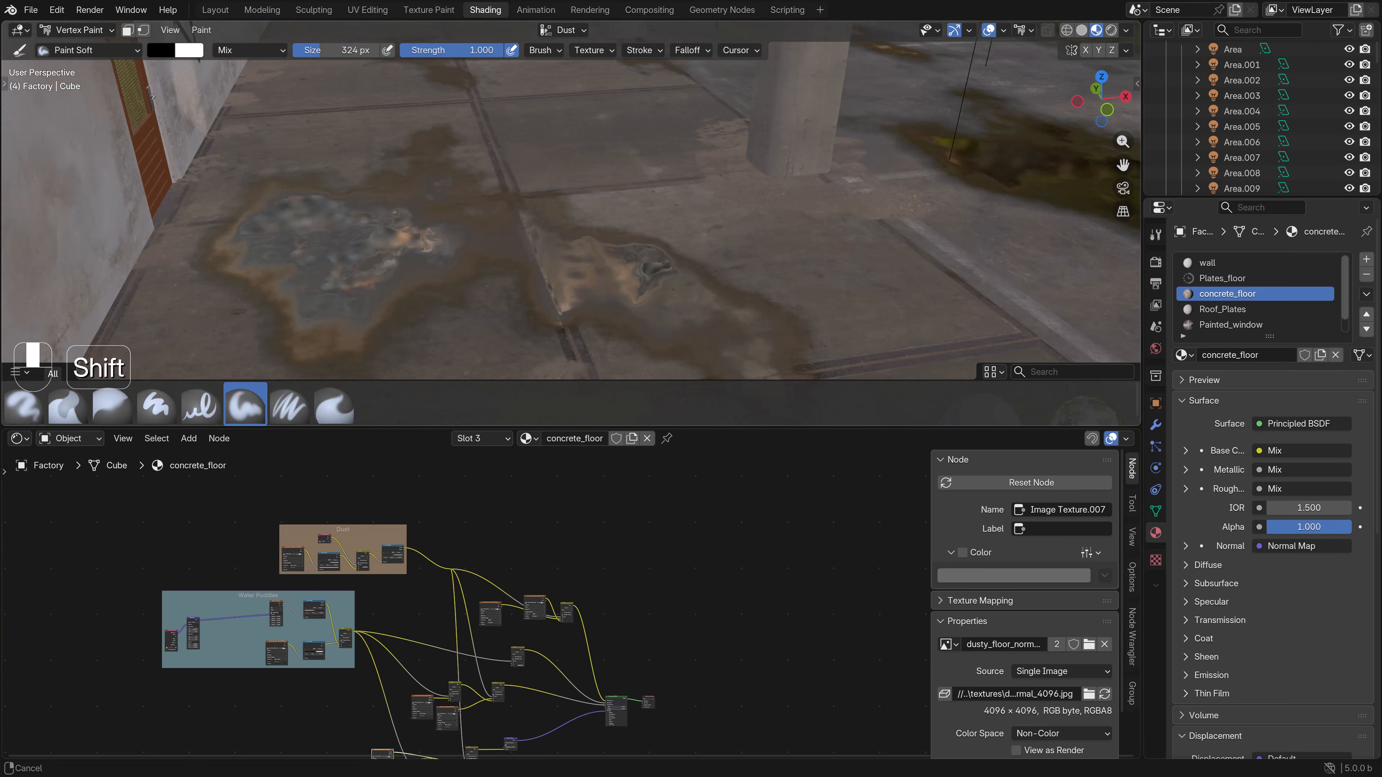
pyautogui.keyDown('shift'); pyautogui.moveTo(762, 207); pyautogui.dragTo(245, 272, button='middle'); pyautogui.keyUp('shift')
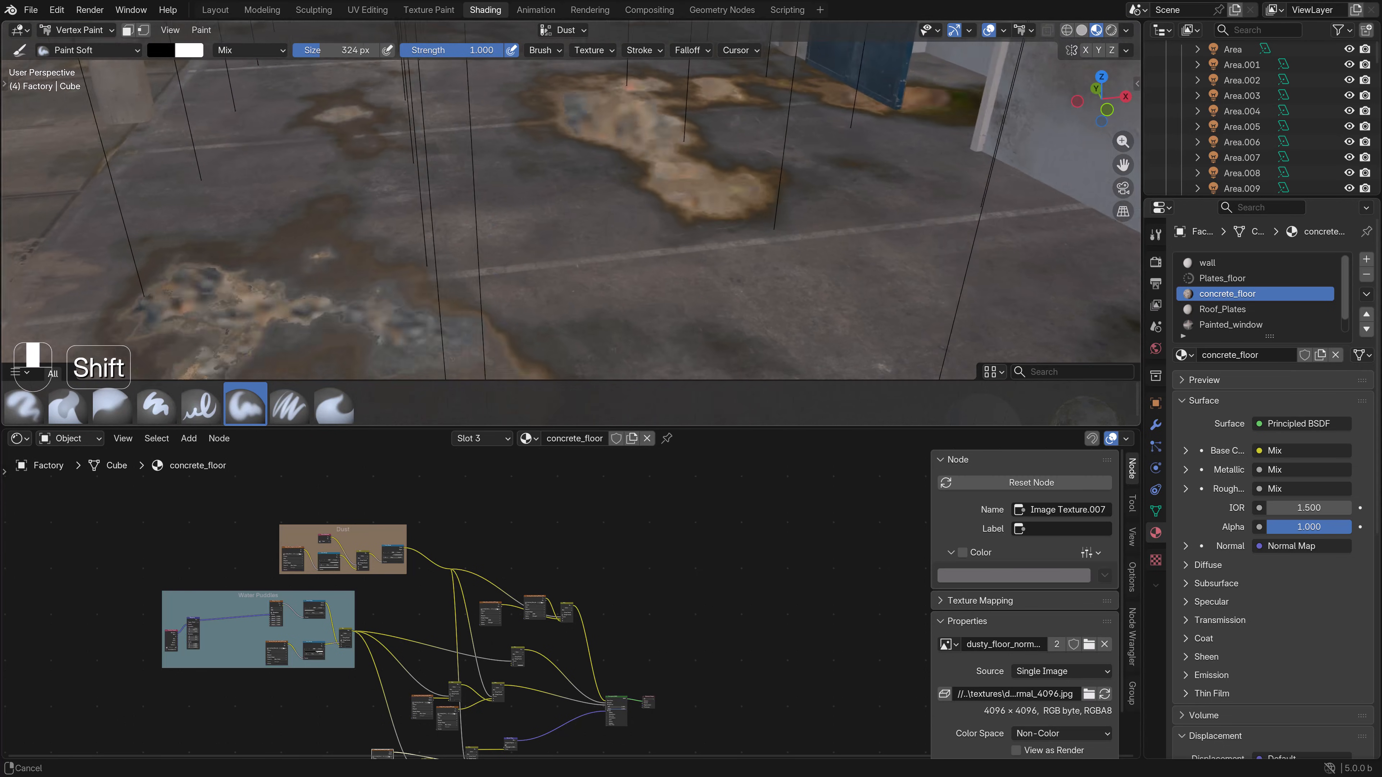
pyautogui.keyDown('shift'); pyautogui.moveTo(1080, 243); pyautogui.dragTo(1031, 249, button='middle'); pyautogui.keyUp('shift')
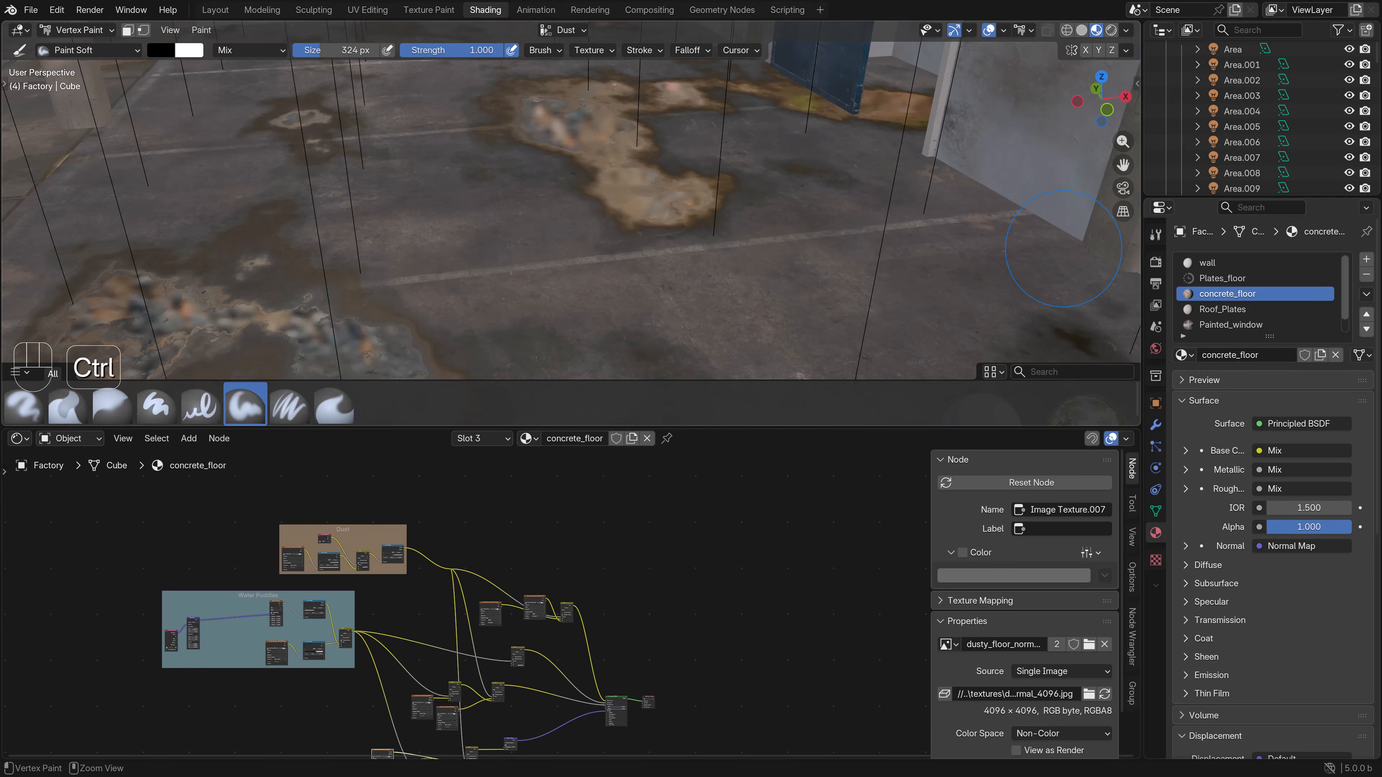
pyautogui.keyDown('ctrl'); pyautogui.moveTo(1021, 207); pyautogui.dragTo(979, 207); pyautogui.keyUp('ctrl')
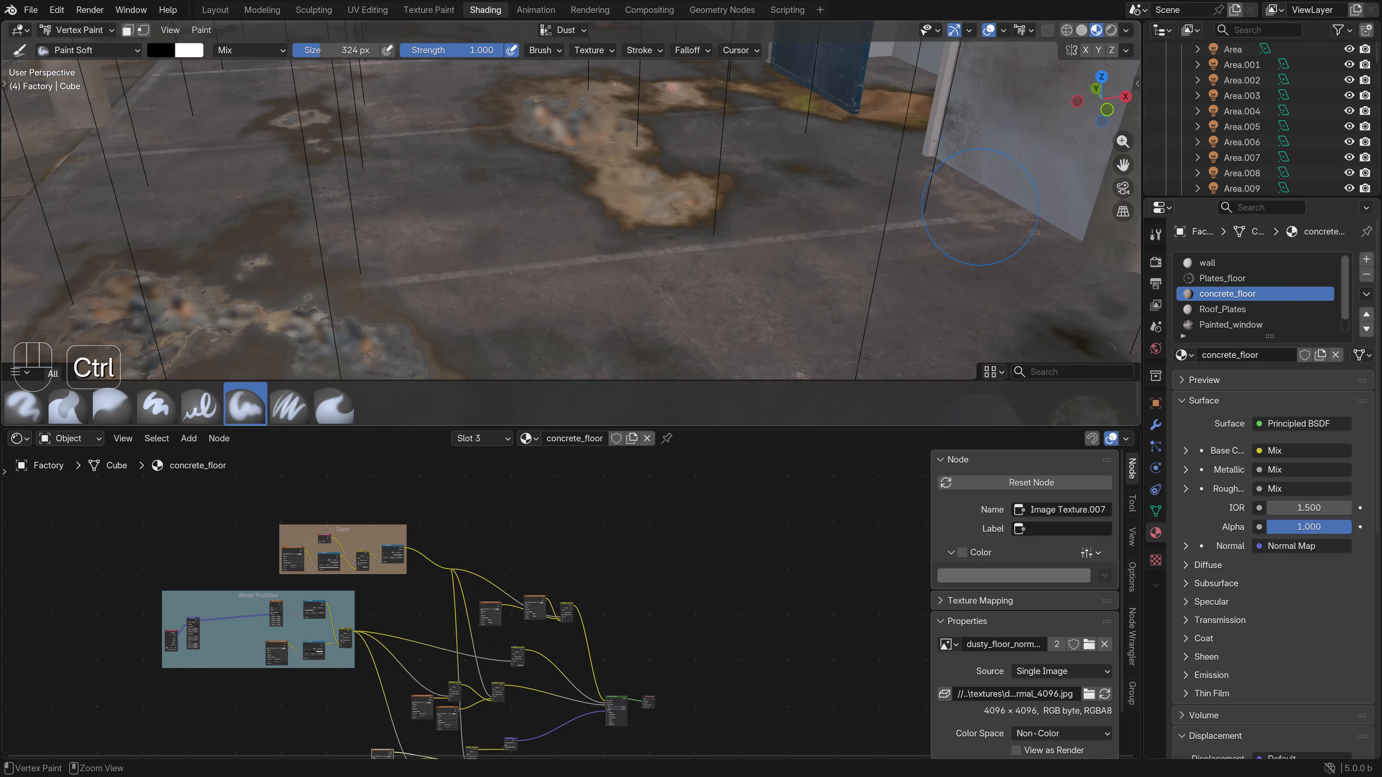
# - Paint white dust patches on the concrete floor along the base of the back wall
pyautogui.keyDown('shift'); pyautogui.moveTo(980, 207); pyautogui.dragTo(1208, 468, button='middle'); pyautogui.keyUp('shift')
pyautogui.scroll(3, 298, 139)
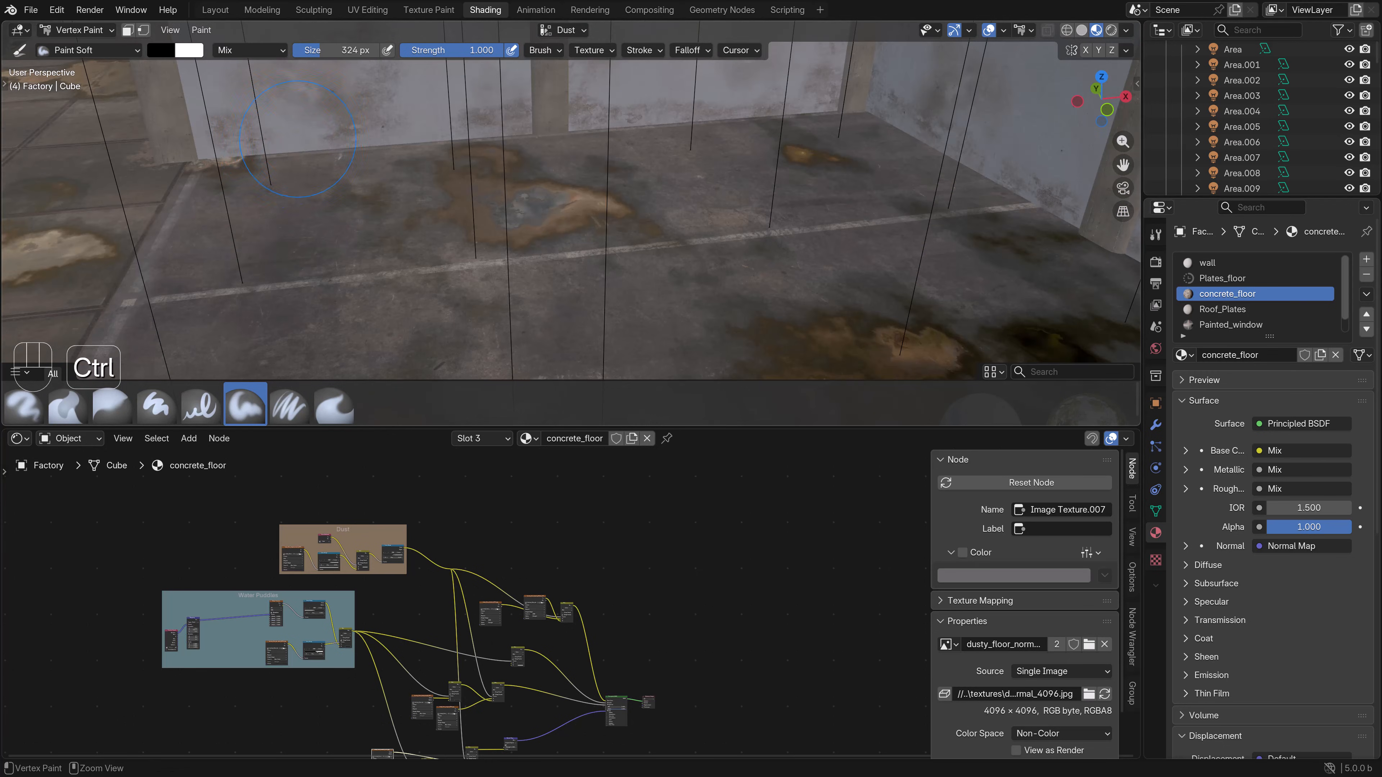
pyautogui.keyDown('ctrl'); pyautogui.click(378, 200); pyautogui.keyUp('ctrl')
pyautogui.keyDown('ctrl'); pyautogui.click(350, 192); pyautogui.keyUp('ctrl')
pyautogui.scroll(-3, 865, 240)
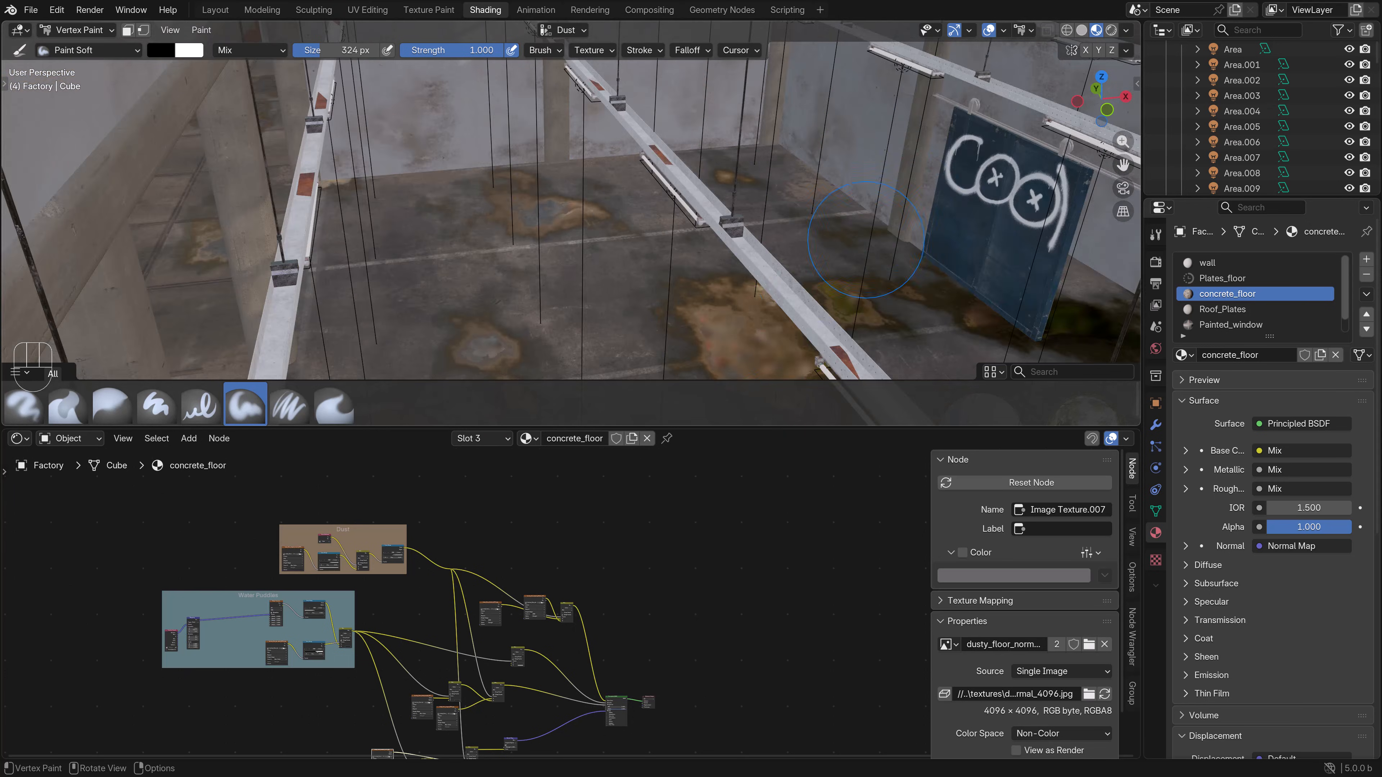
pyautogui.moveTo(865, 239)
pyautogui.keyDown('shift'); pyautogui.mouseDown(button='middle')
pyautogui.moveTo(925, 98)
pyautogui.moveTo(743, 229)
pyautogui.moveTo(833, 245)
pyautogui.mouseUp(button='middle'); pyautogui.keyUp('shift')
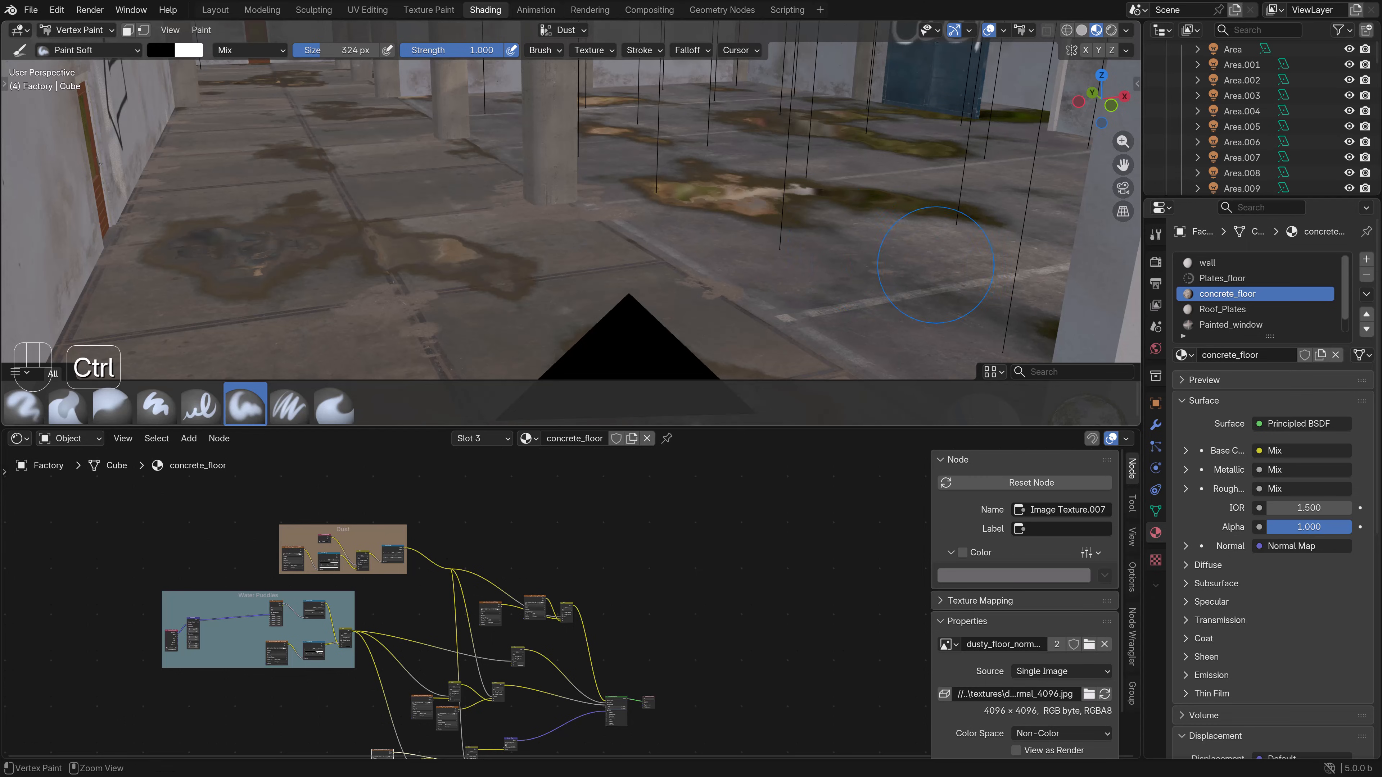
# - Return the factory to Object Mode and preview the scene through the camera in rendered shading
pyautogui.click(78, 30)
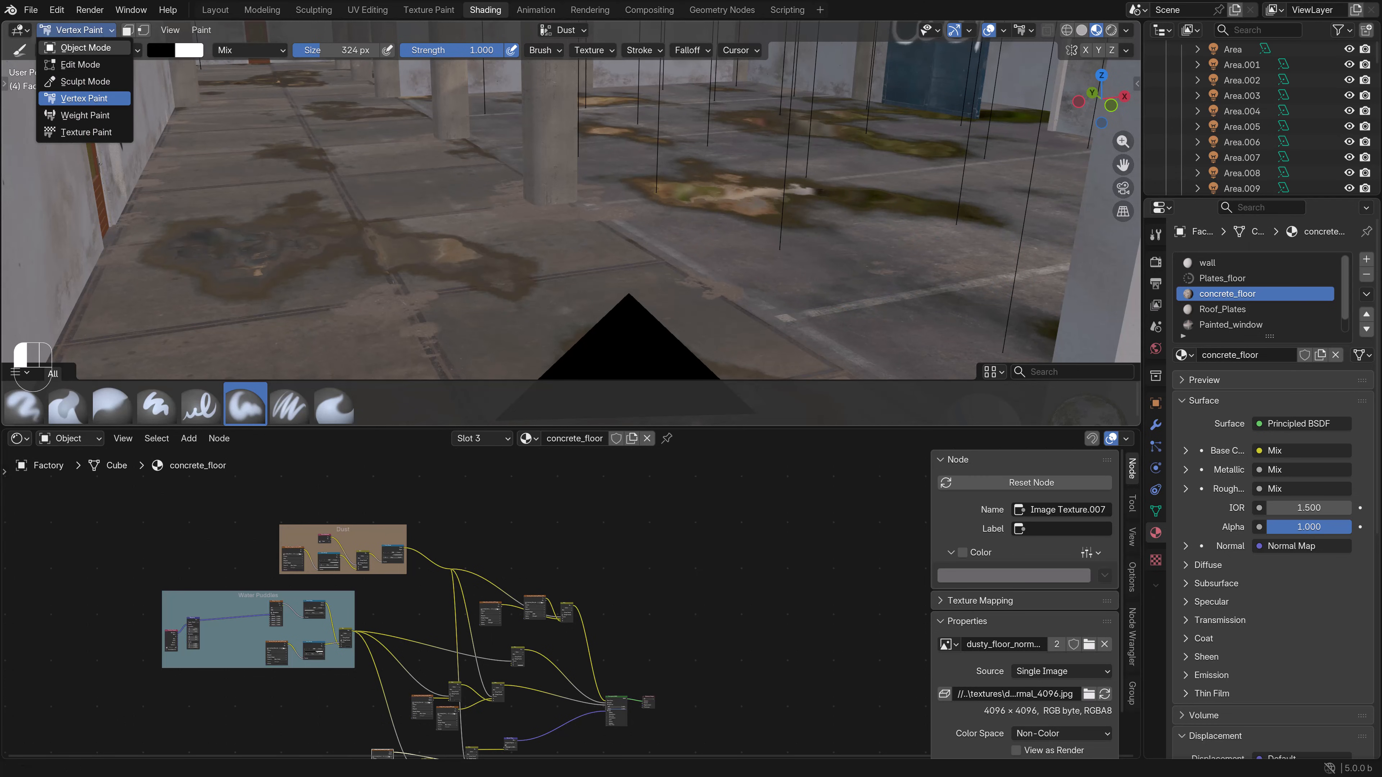
pyautogui.click(86, 48)
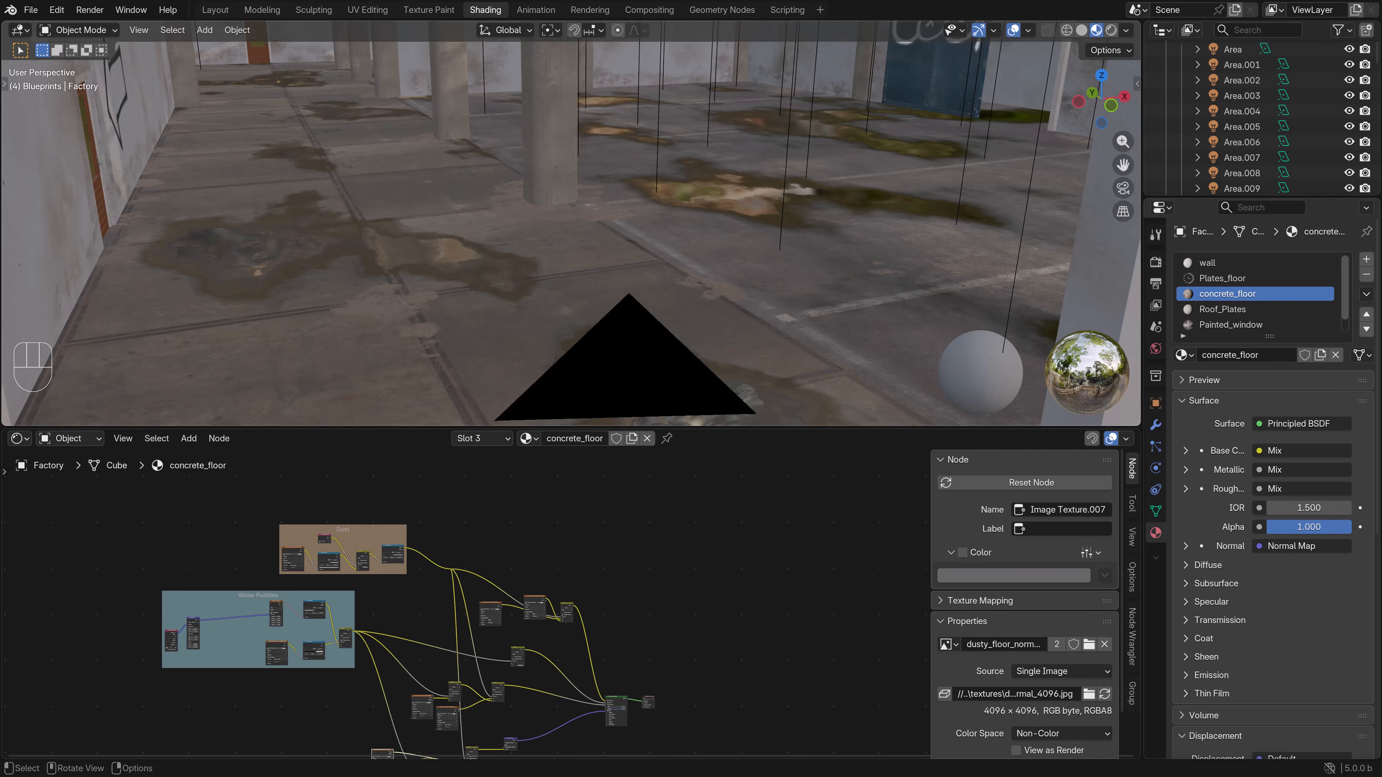
pyautogui.press('KP_0')
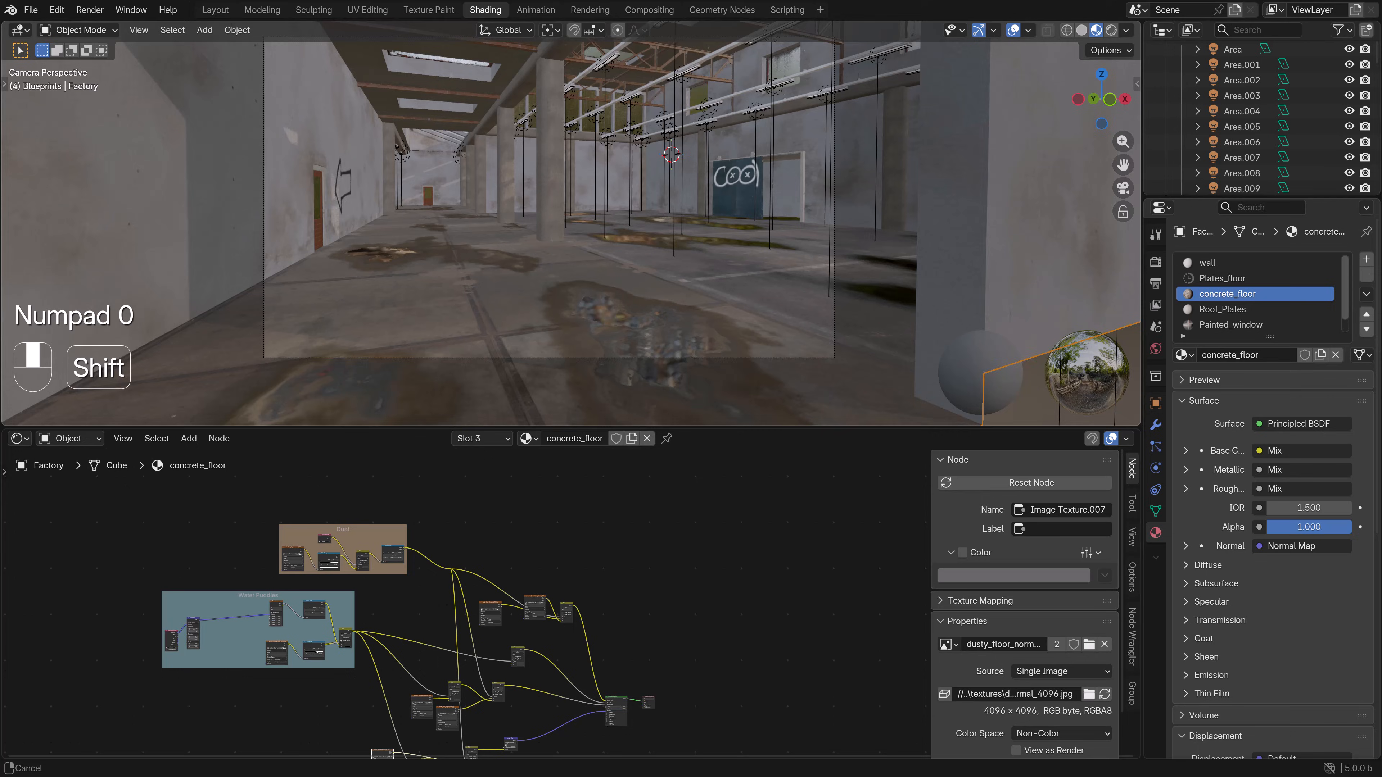
pyautogui.keyDown('shift'); pyautogui.moveTo(558, 223); pyautogui.dragTo(562, 255, button='middle'); pyautogui.keyUp('shift')
pyautogui.scroll(1, 562, 254)
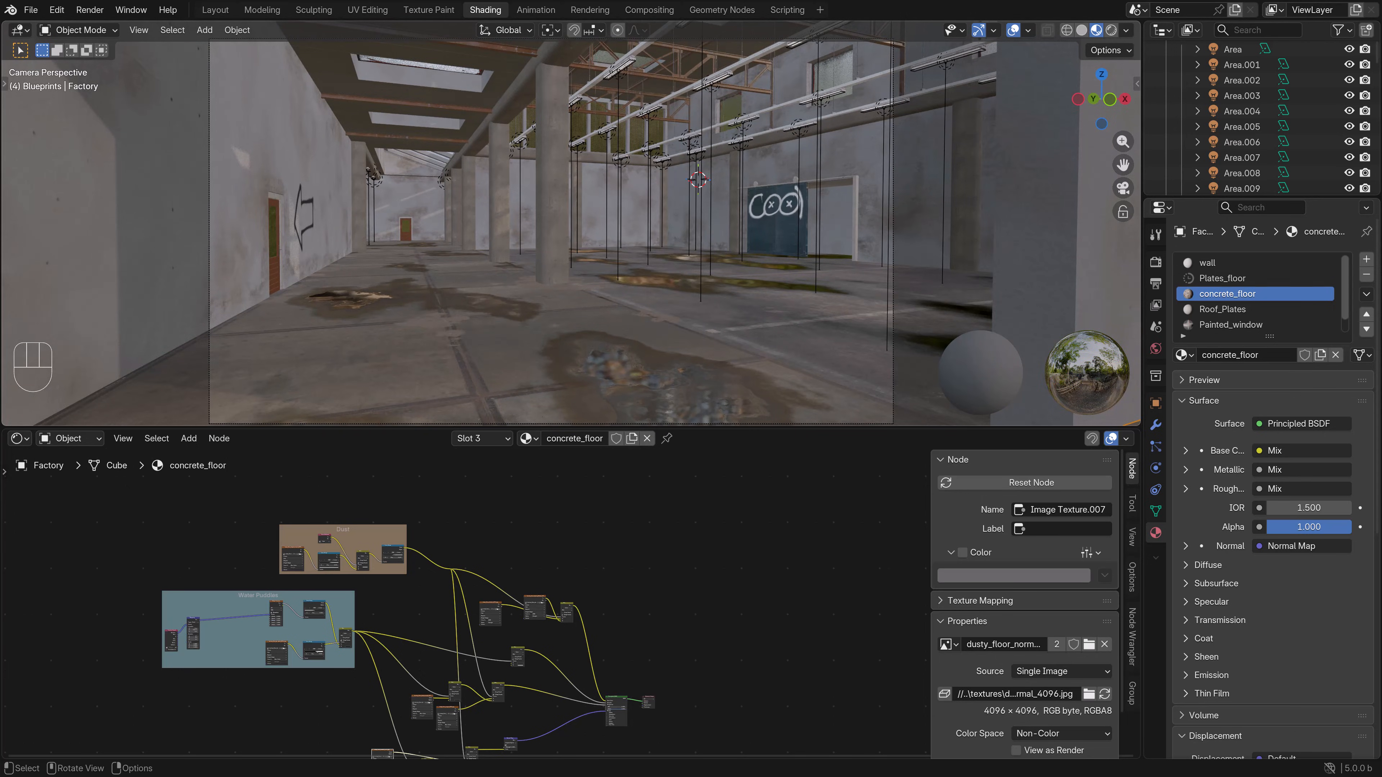
pyautogui.scroll(-1, 562, 255)
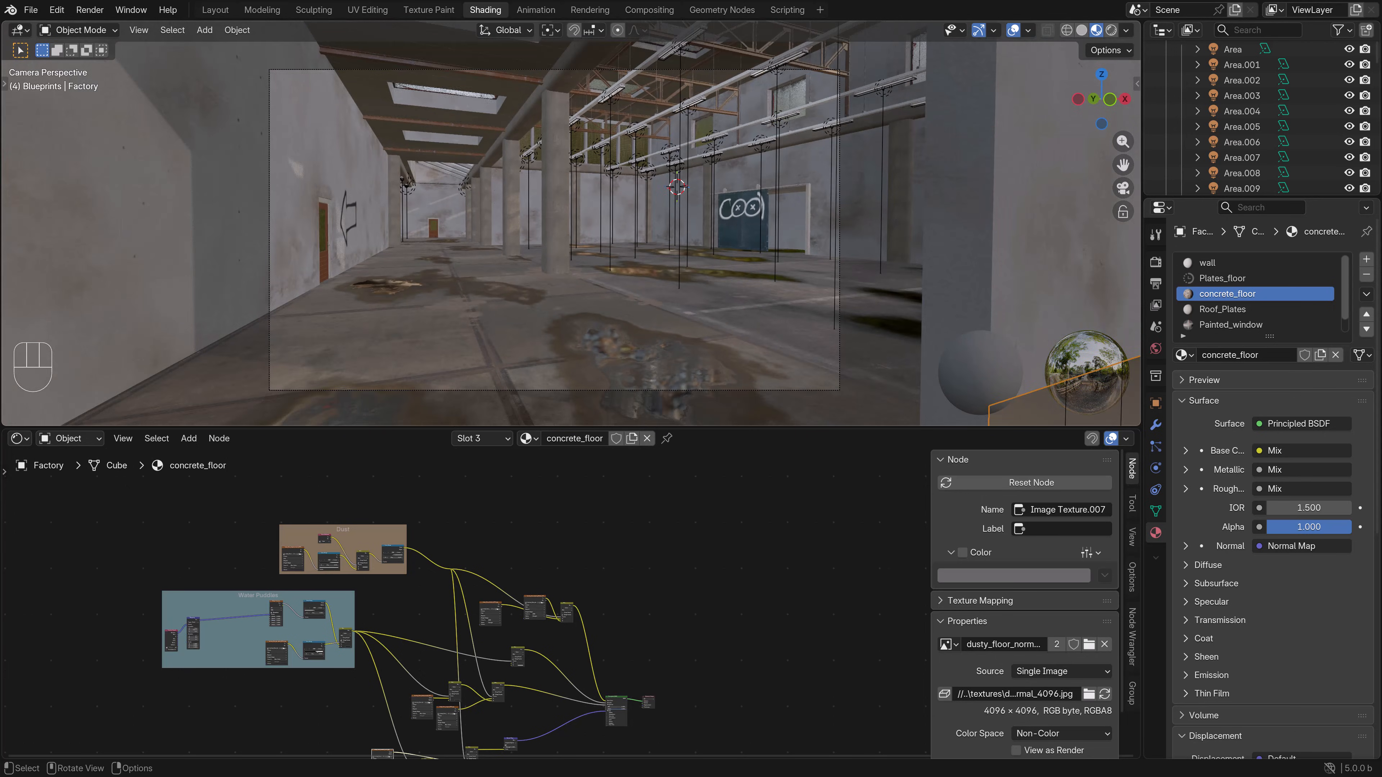
pyautogui.press('z')
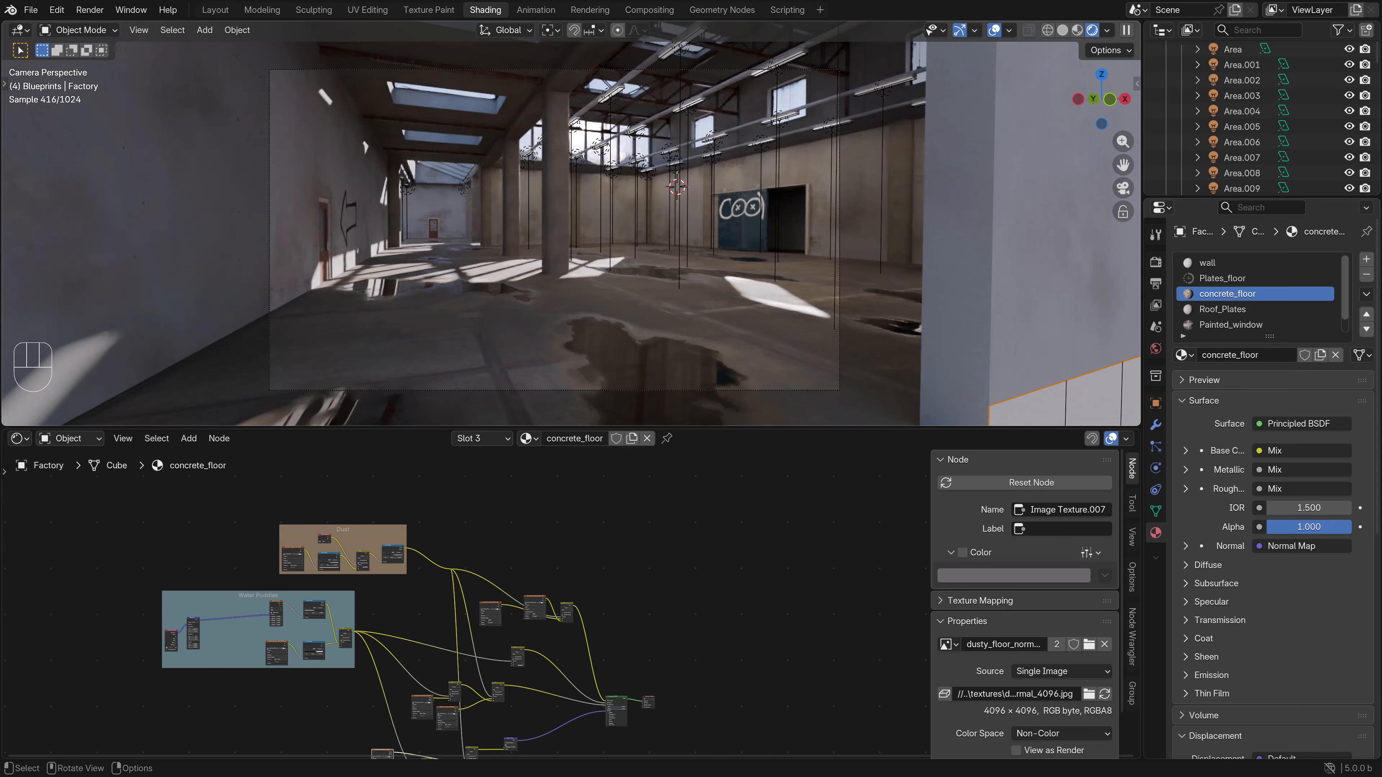
# - Switch the viewport to solid shading and delete the Sun light from the Camera_light collection
pyautogui.scroll(2, 1238, 157)
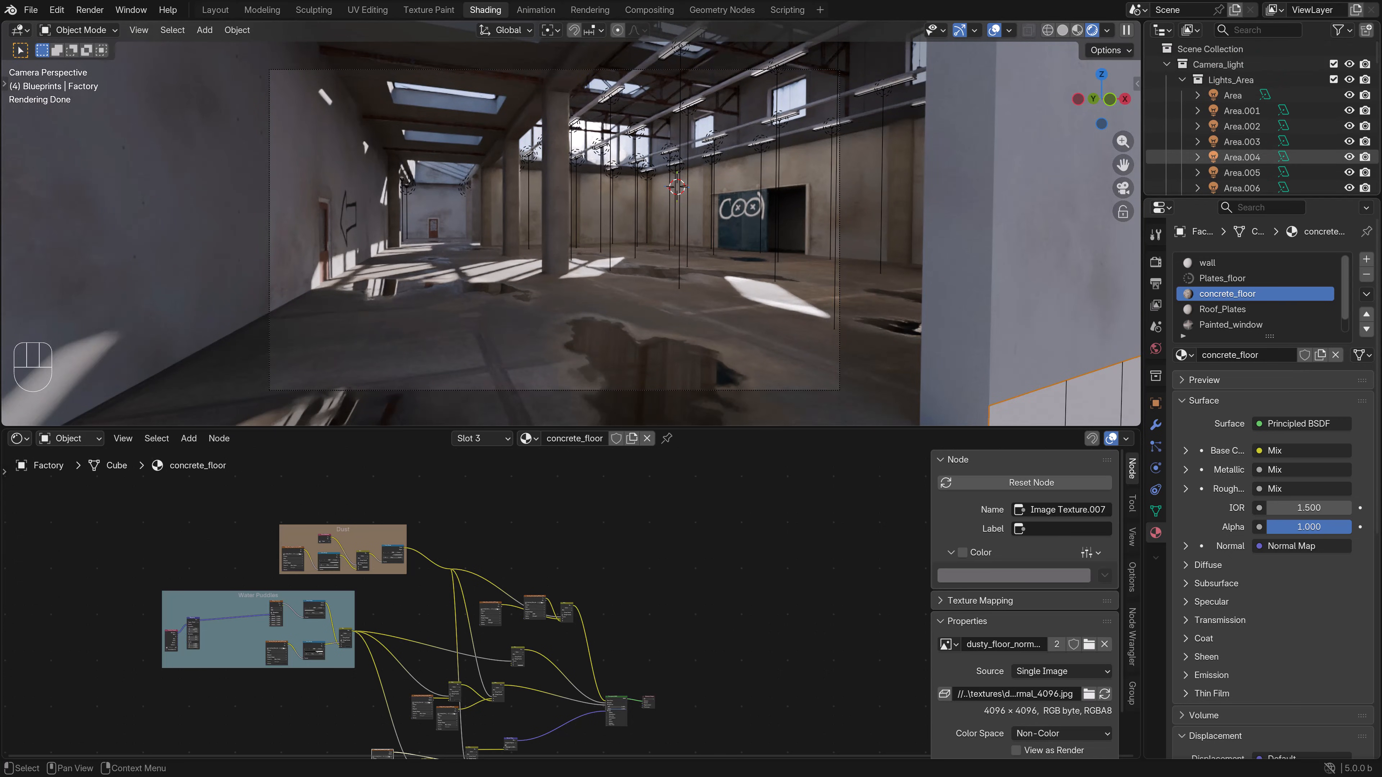
pyautogui.click(1182, 80)
pyautogui.click(1215, 111)
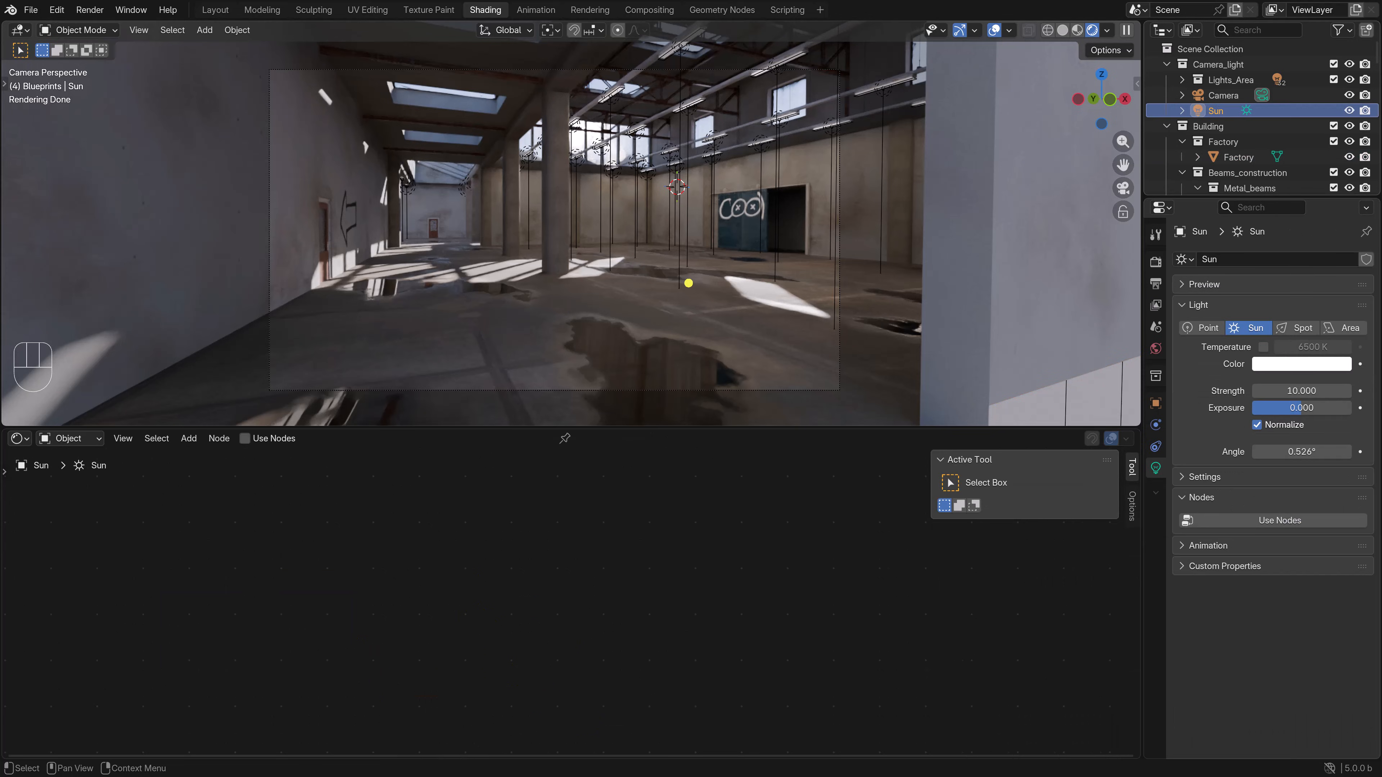
pyautogui.click(1155, 349)
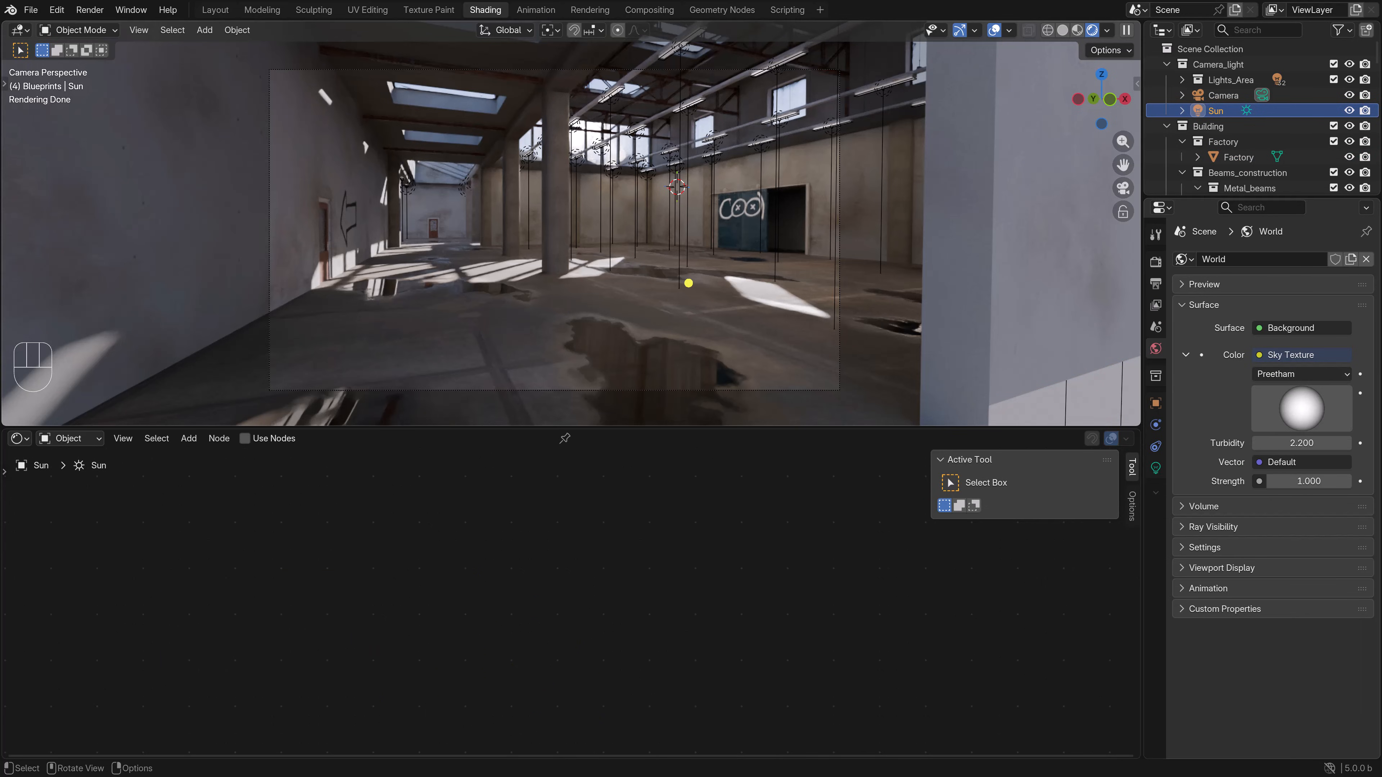
pyautogui.press('z')
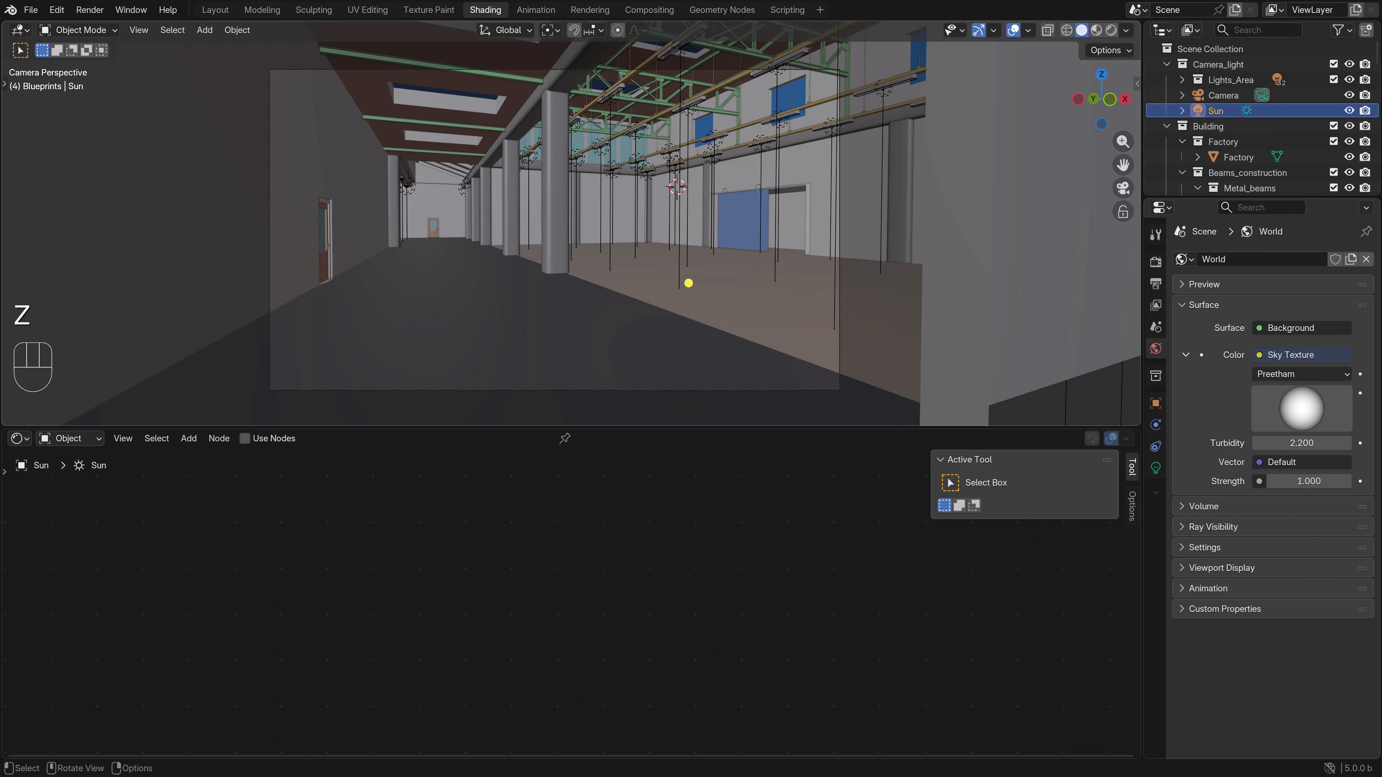
pyautogui.click(1207, 127)
pyautogui.click(1215, 111)
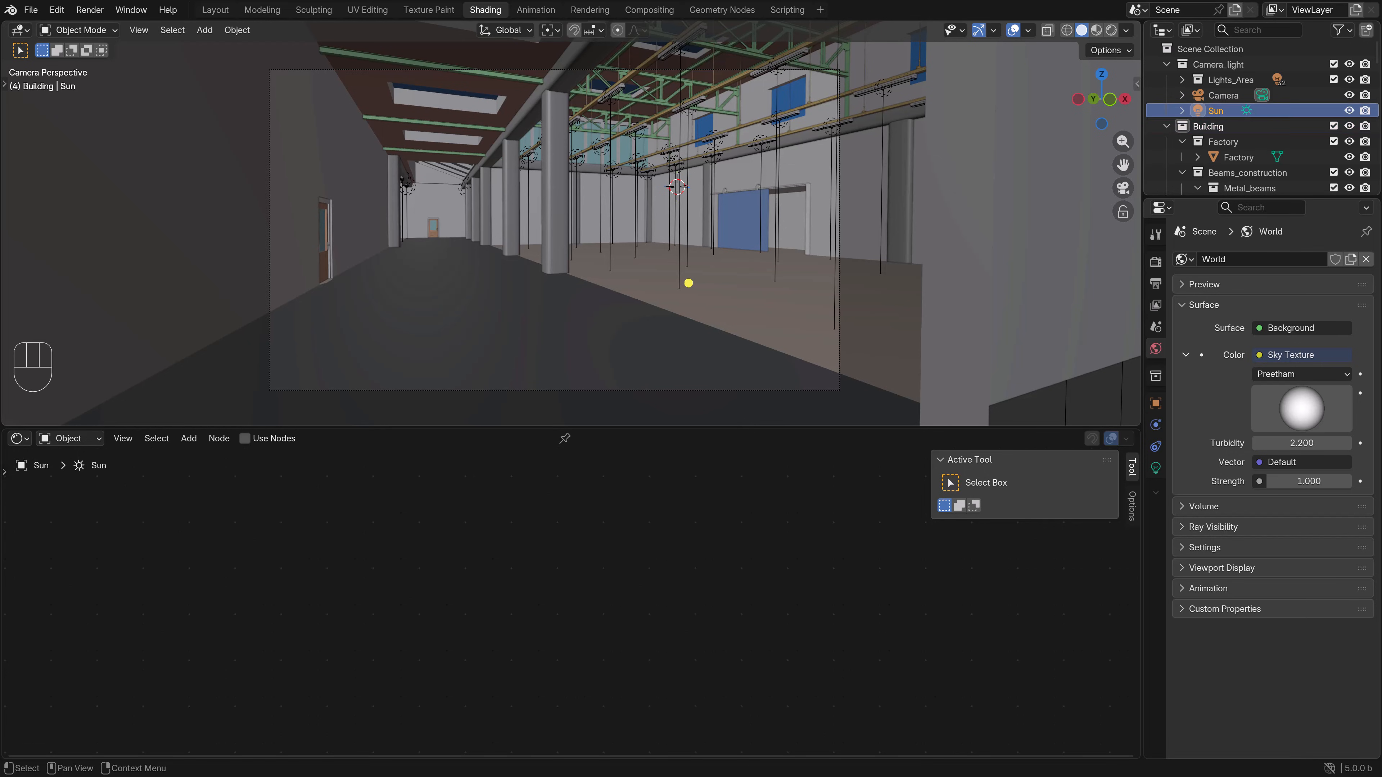
pyautogui.press('Delete')
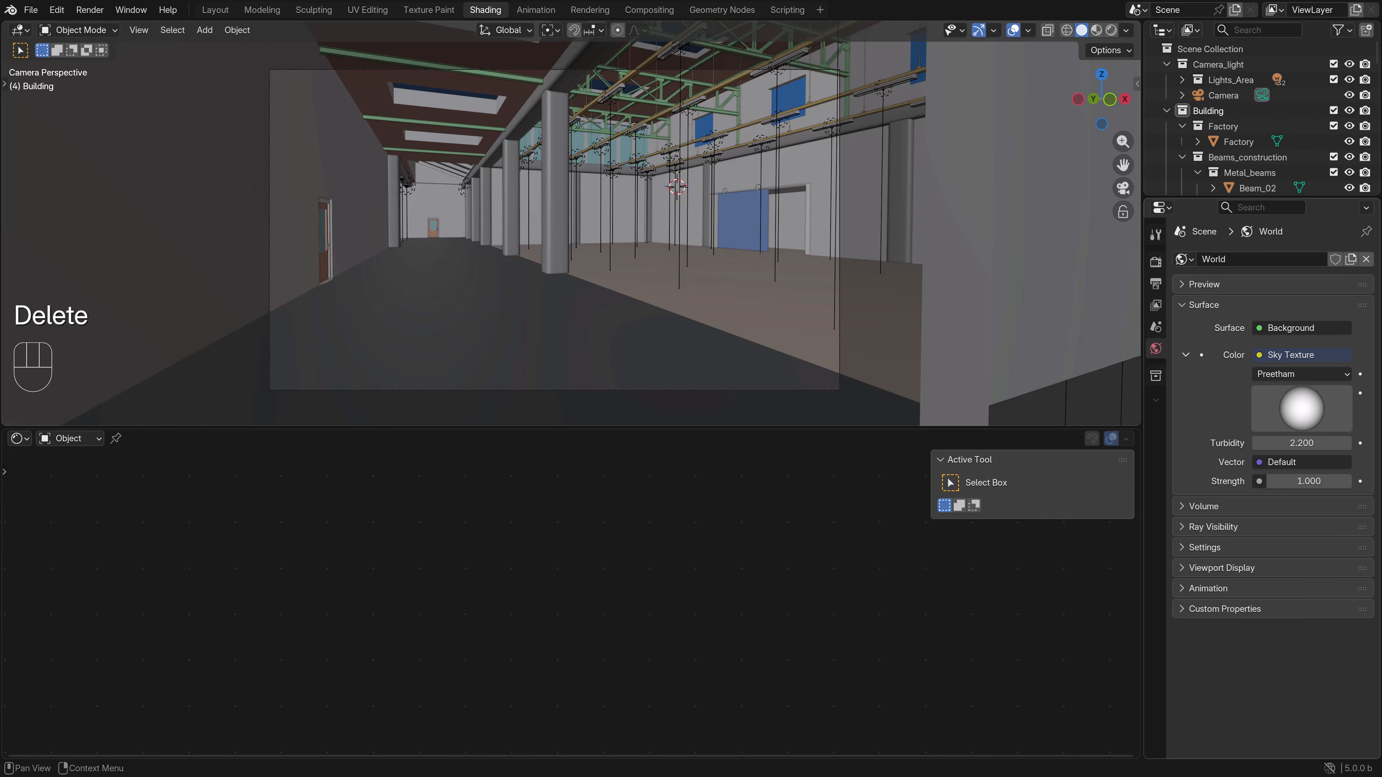
# - Replace the sky-textured world with a new one and use an Environment Texture for its background color
pyautogui.click(1366, 259)
pyautogui.click(1361, 259)
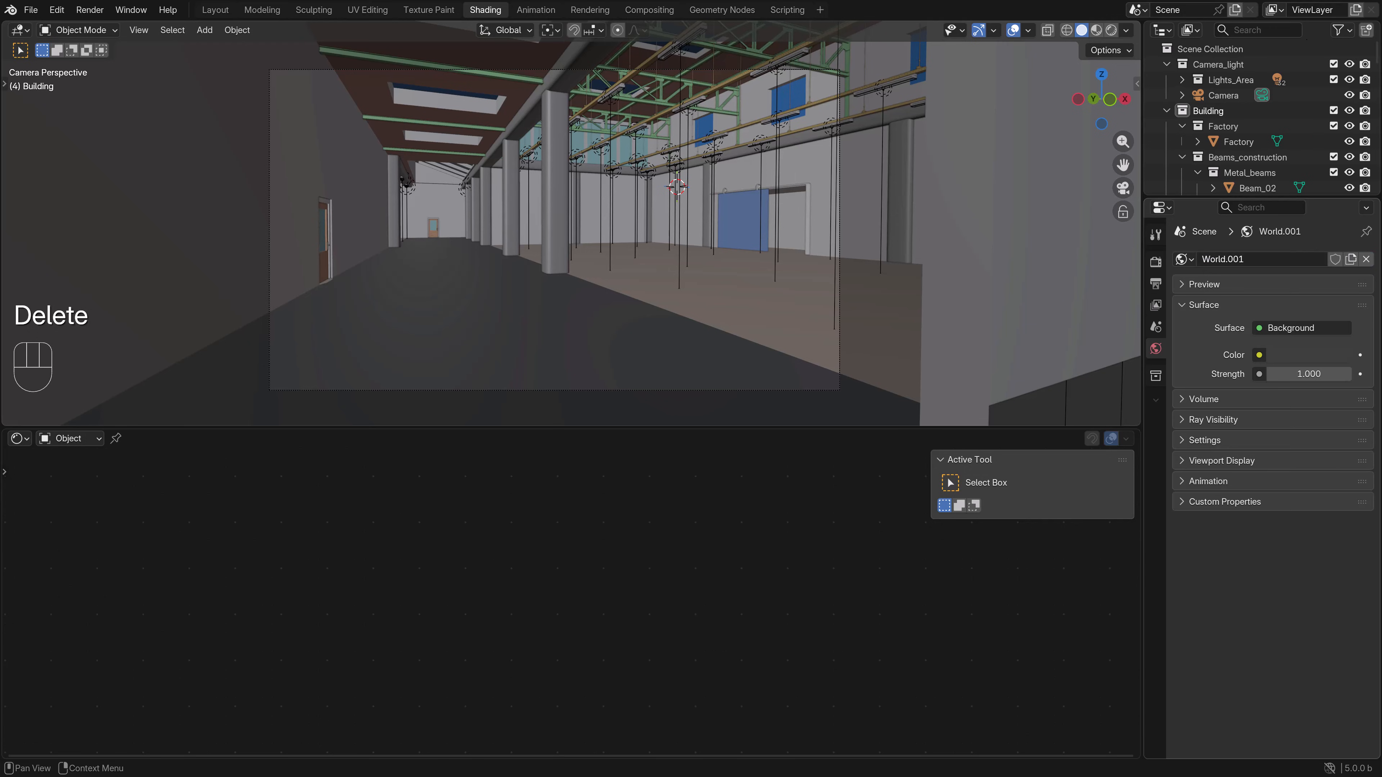
pyautogui.click(1259, 355)
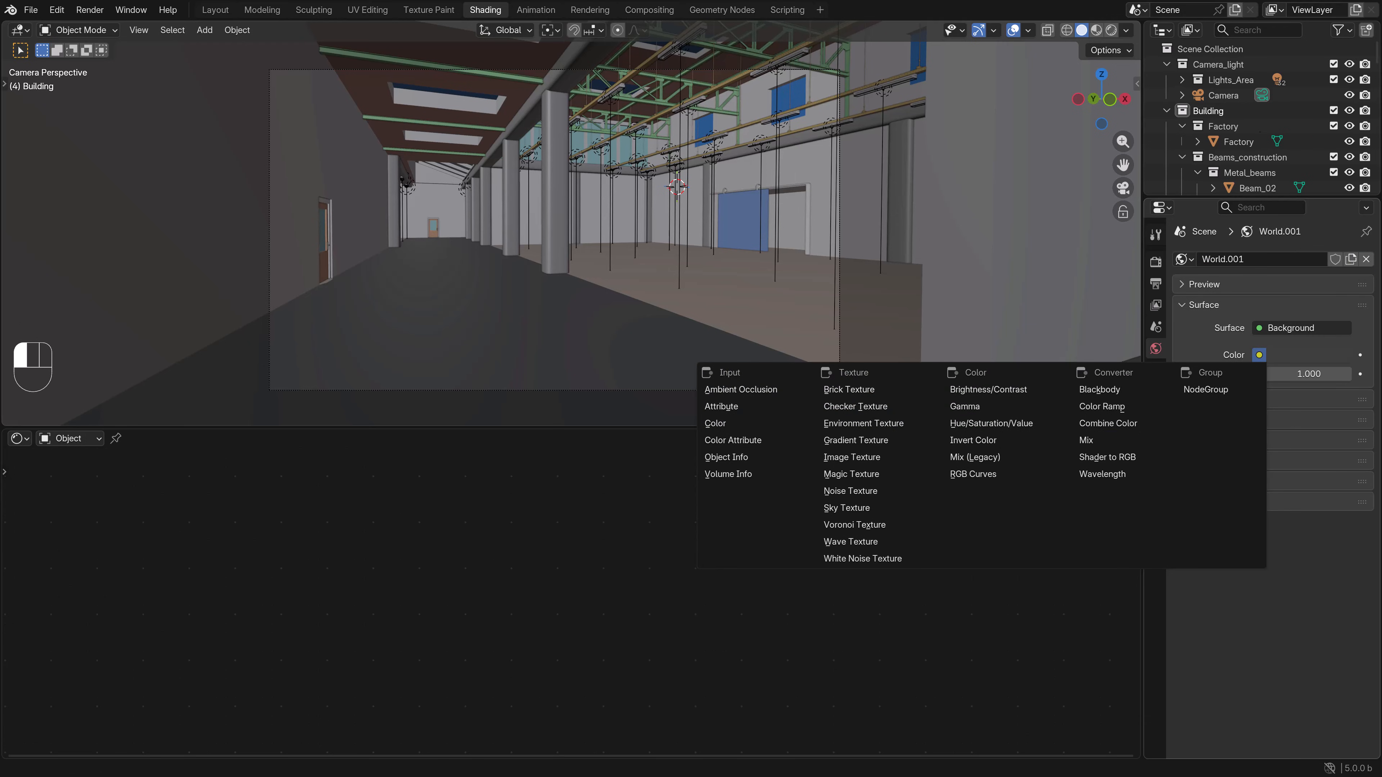
pyautogui.click(864, 424)
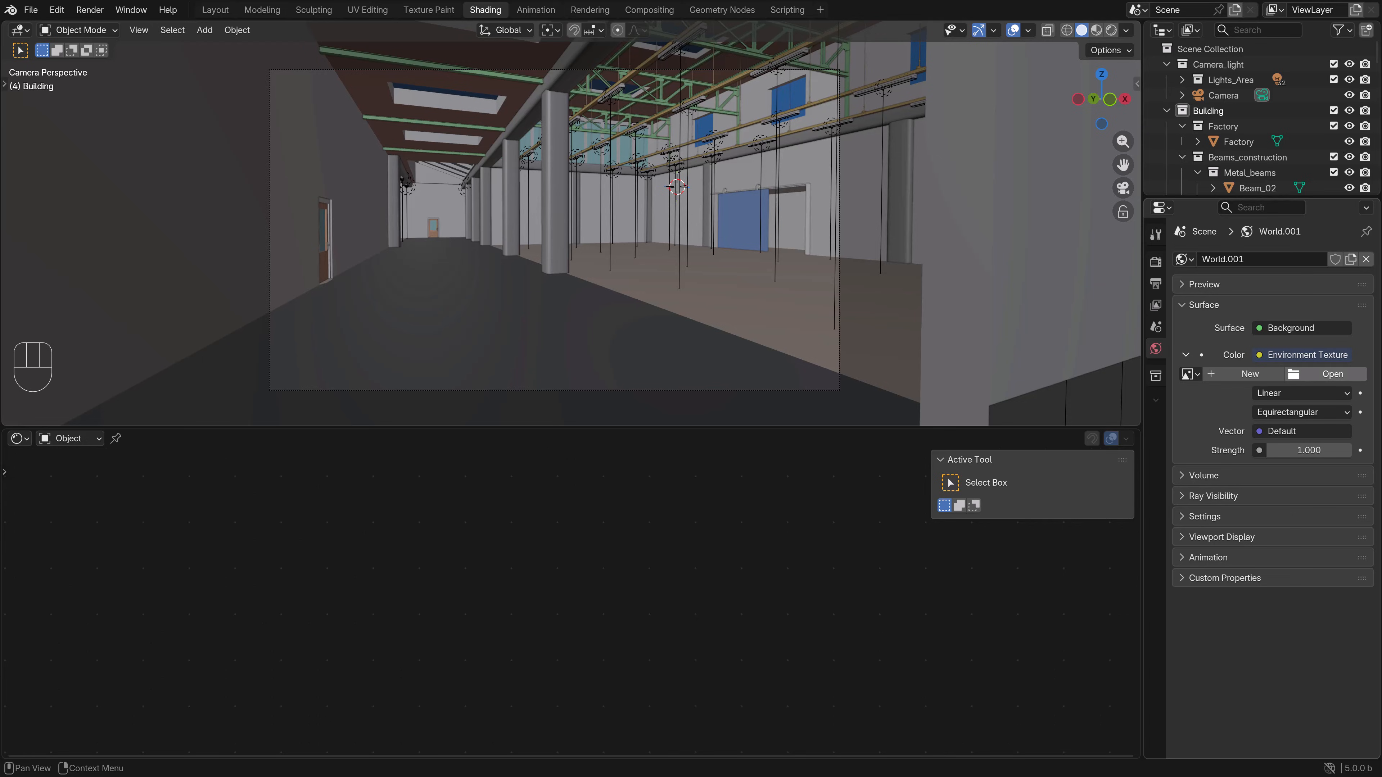
# - Load derelict_airfield_01_8k.hdr from the HDRI folder into the world's Environment Texture and preview it in rendered shading
pyautogui.click(1327, 374)
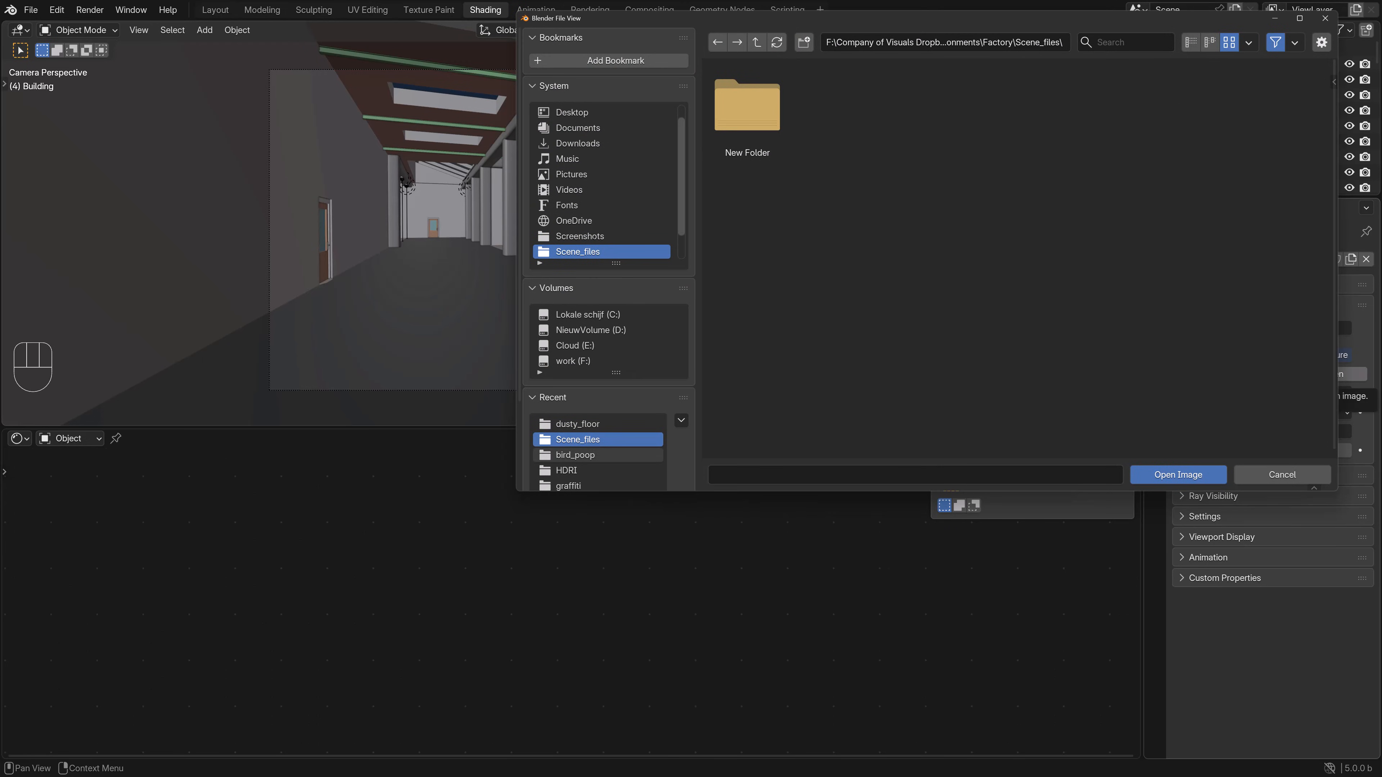
pyautogui.click(597, 470)
pyautogui.click(747, 104)
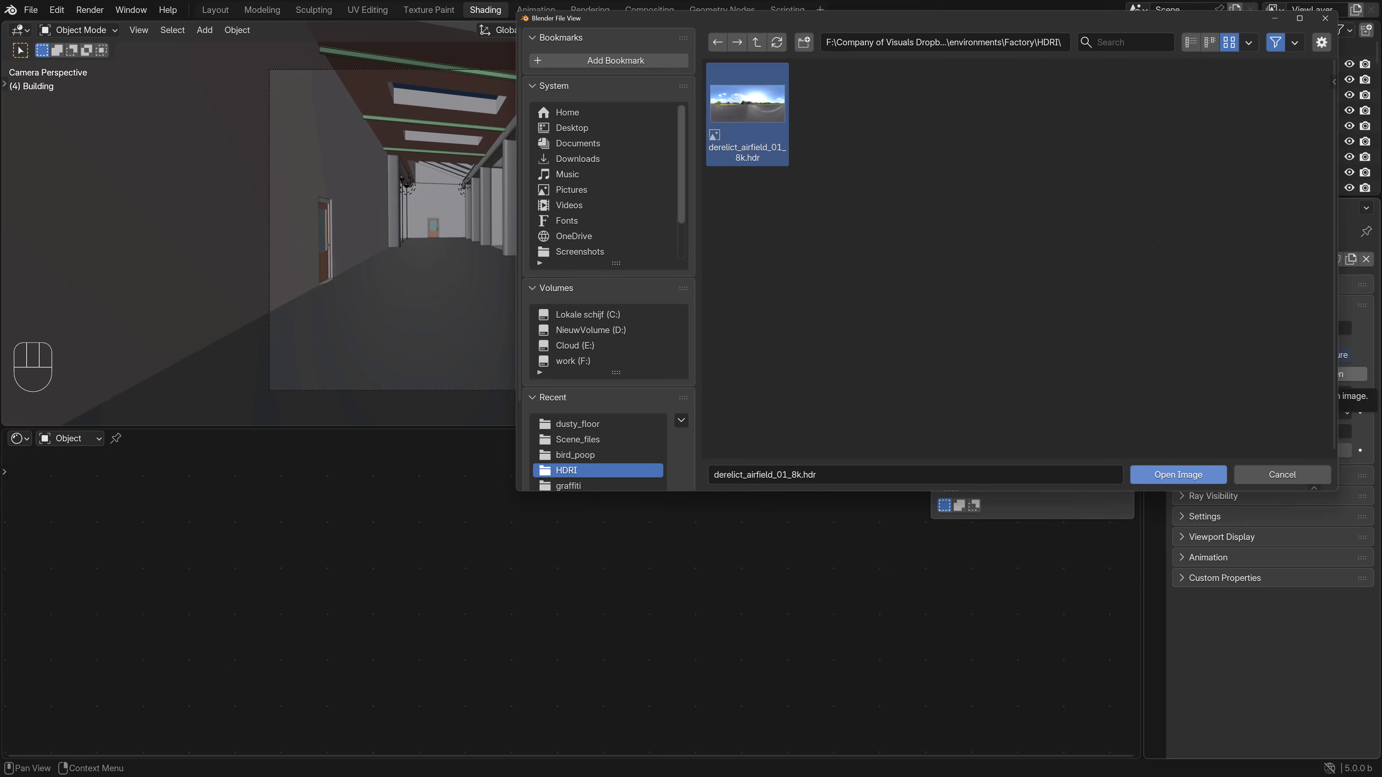
pyautogui.click(1177, 473)
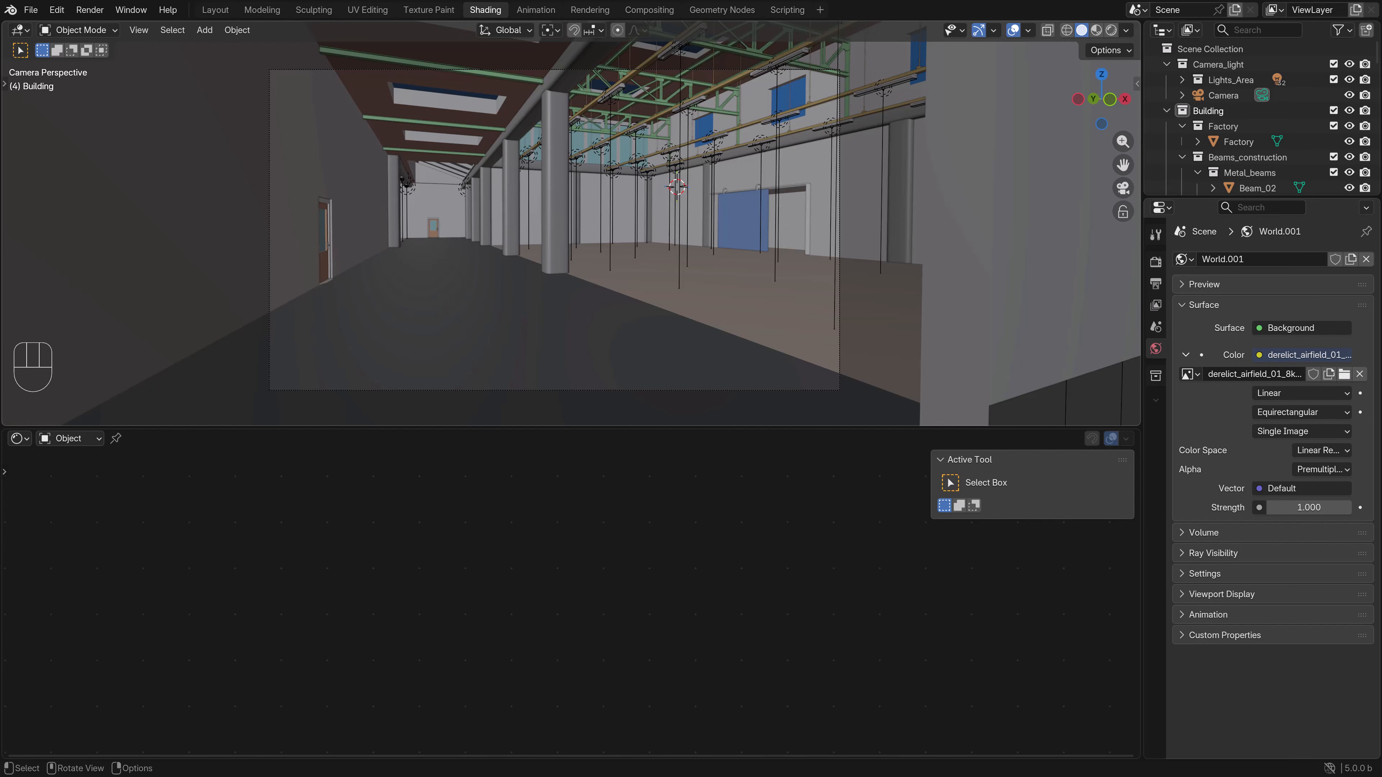
pyautogui.press('z')
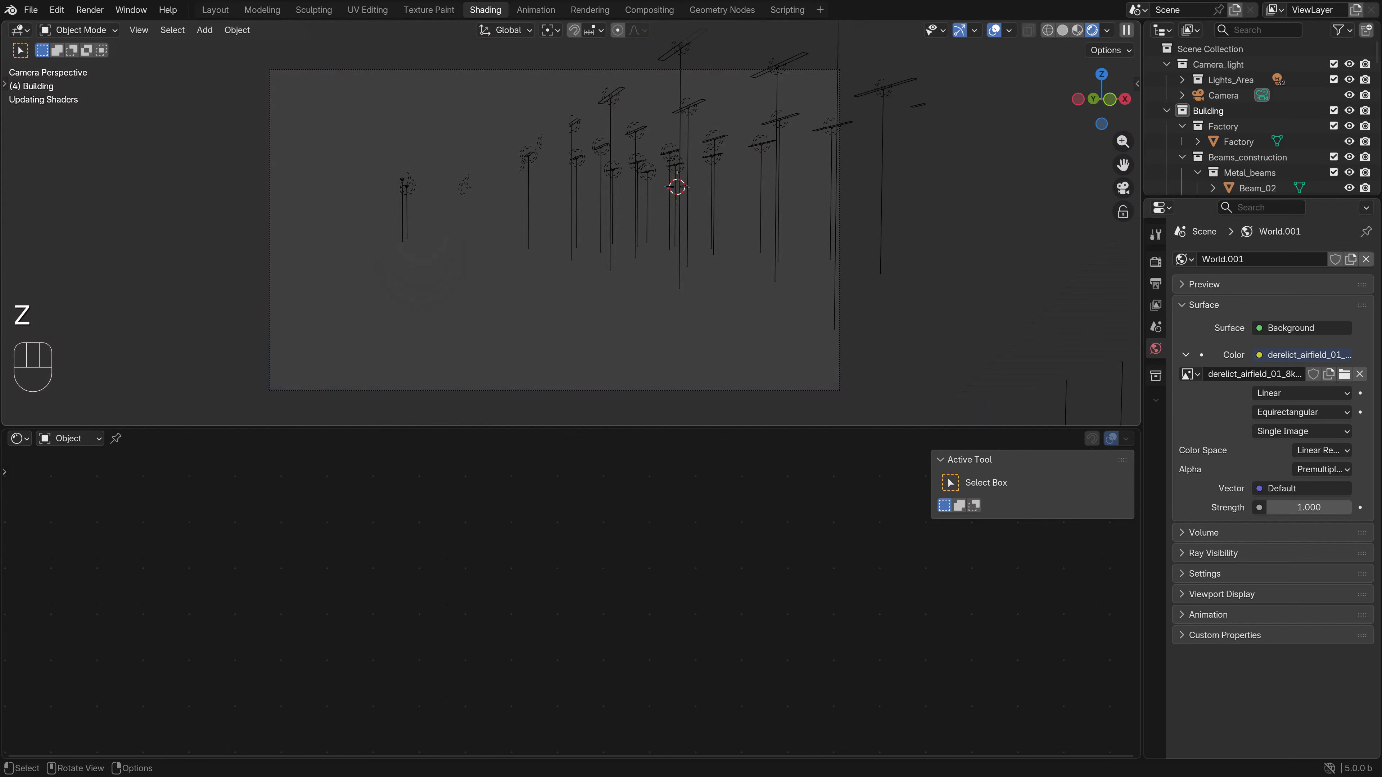
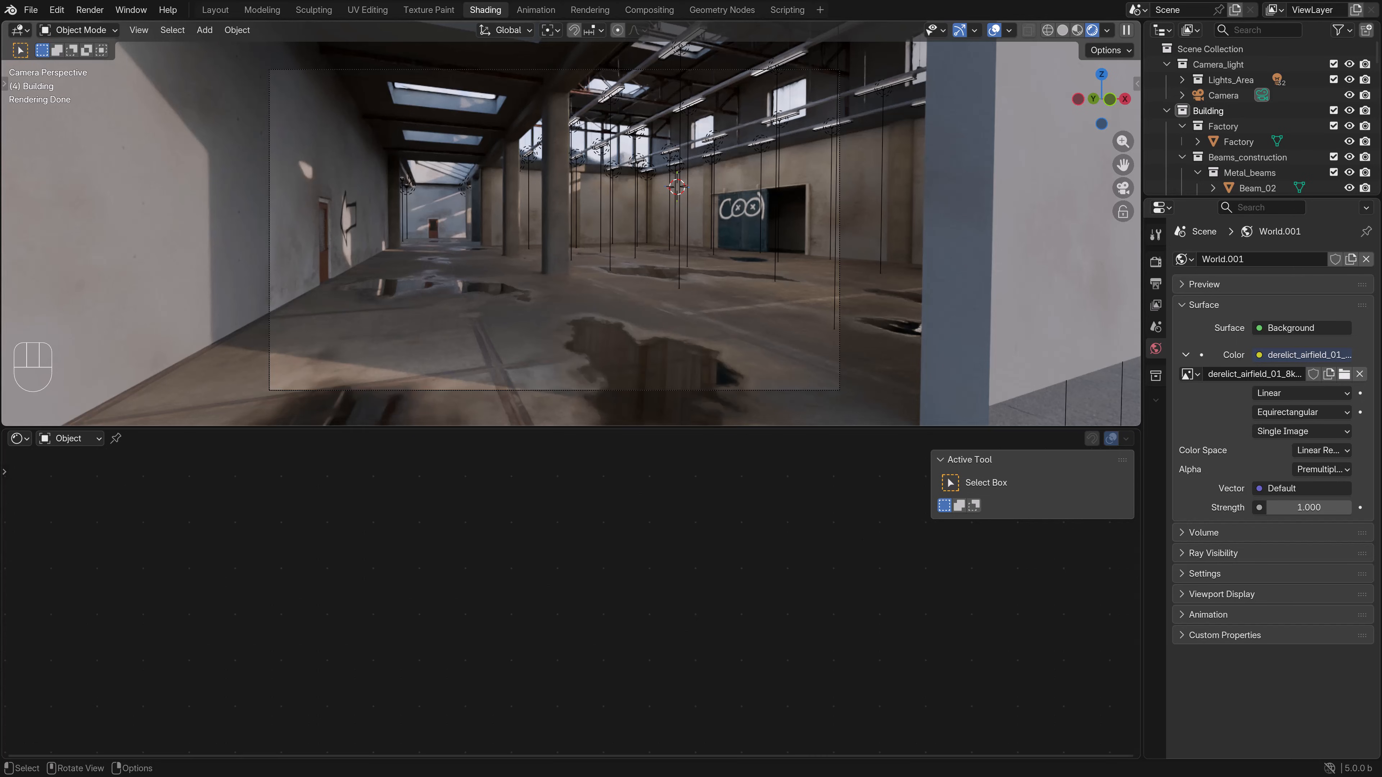
# - Show the World shader nodes and move the Environment Texture node farther away from the Background node
pyautogui.click(70, 438)
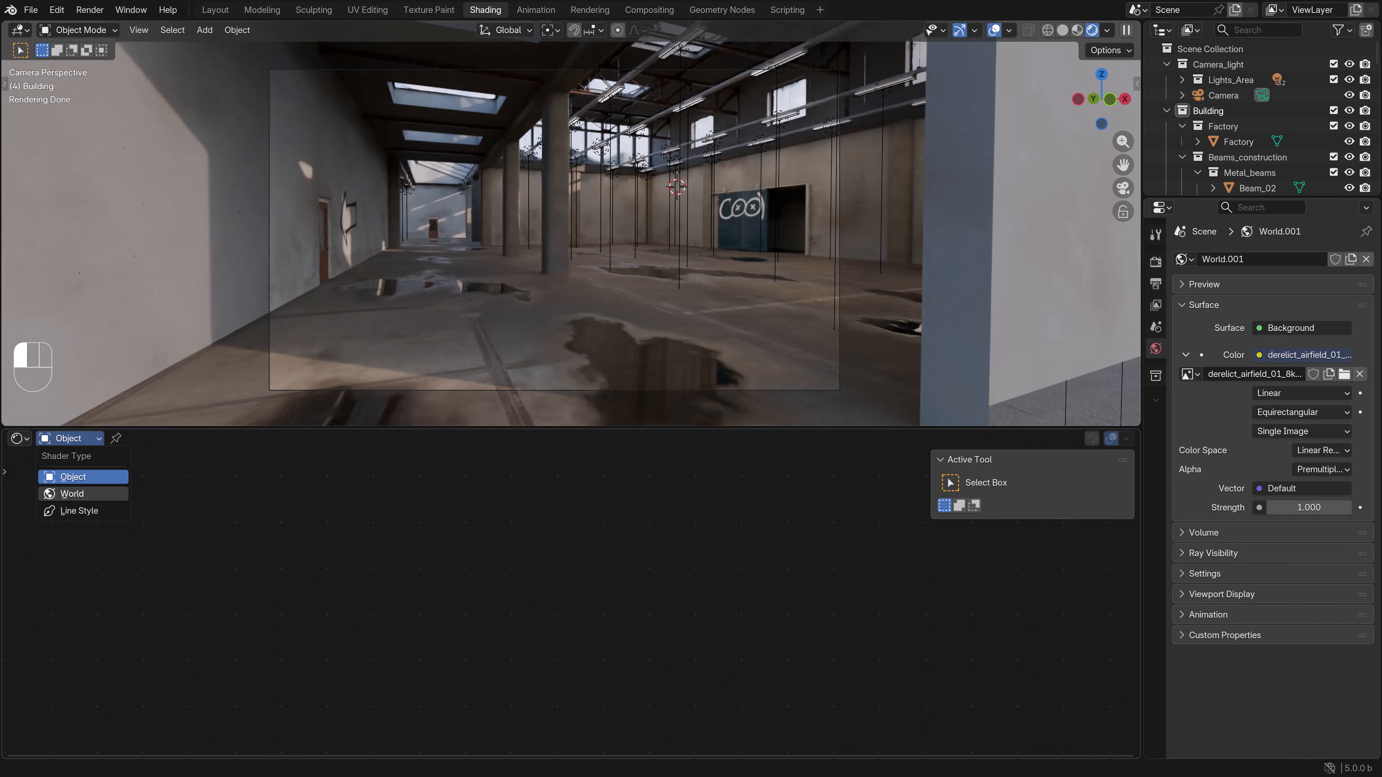
pyautogui.click(72, 493)
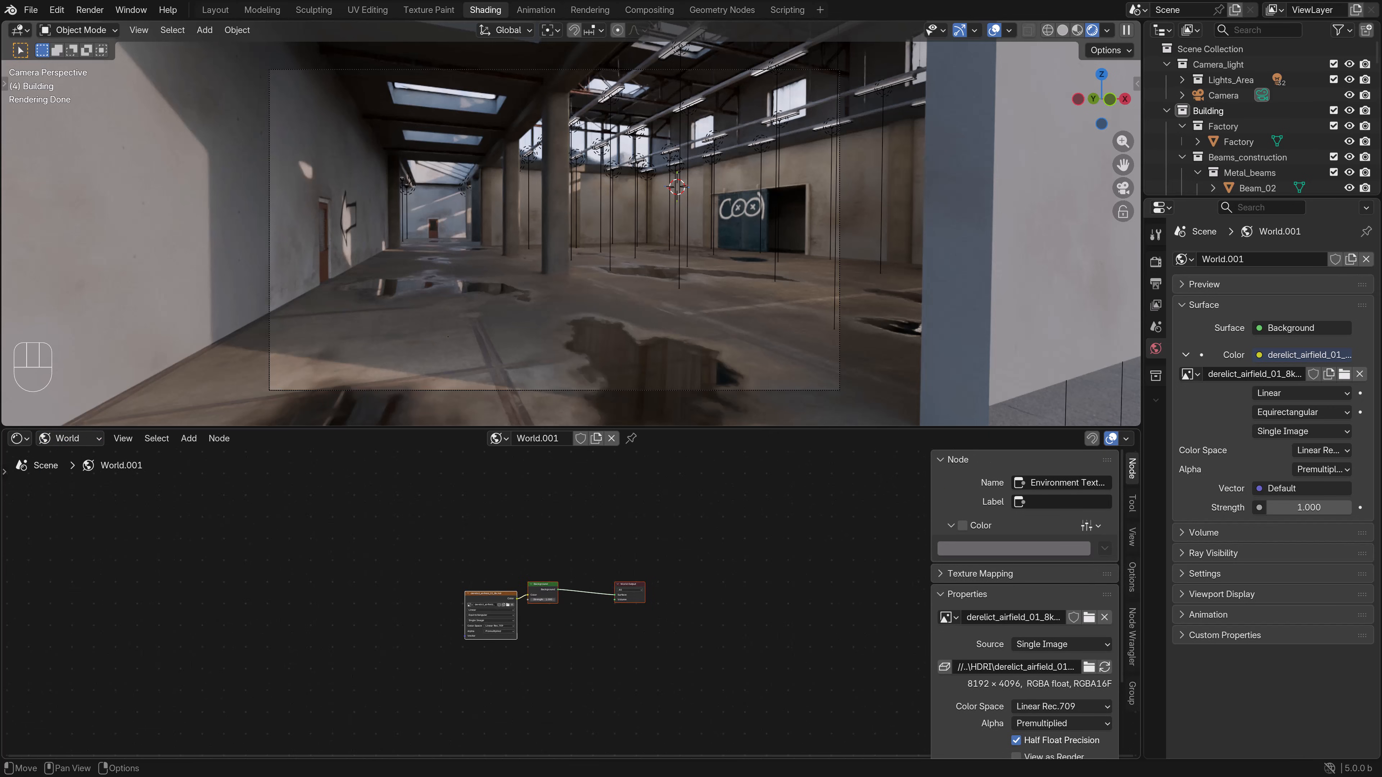
pyautogui.scroll(2, 570, 598)
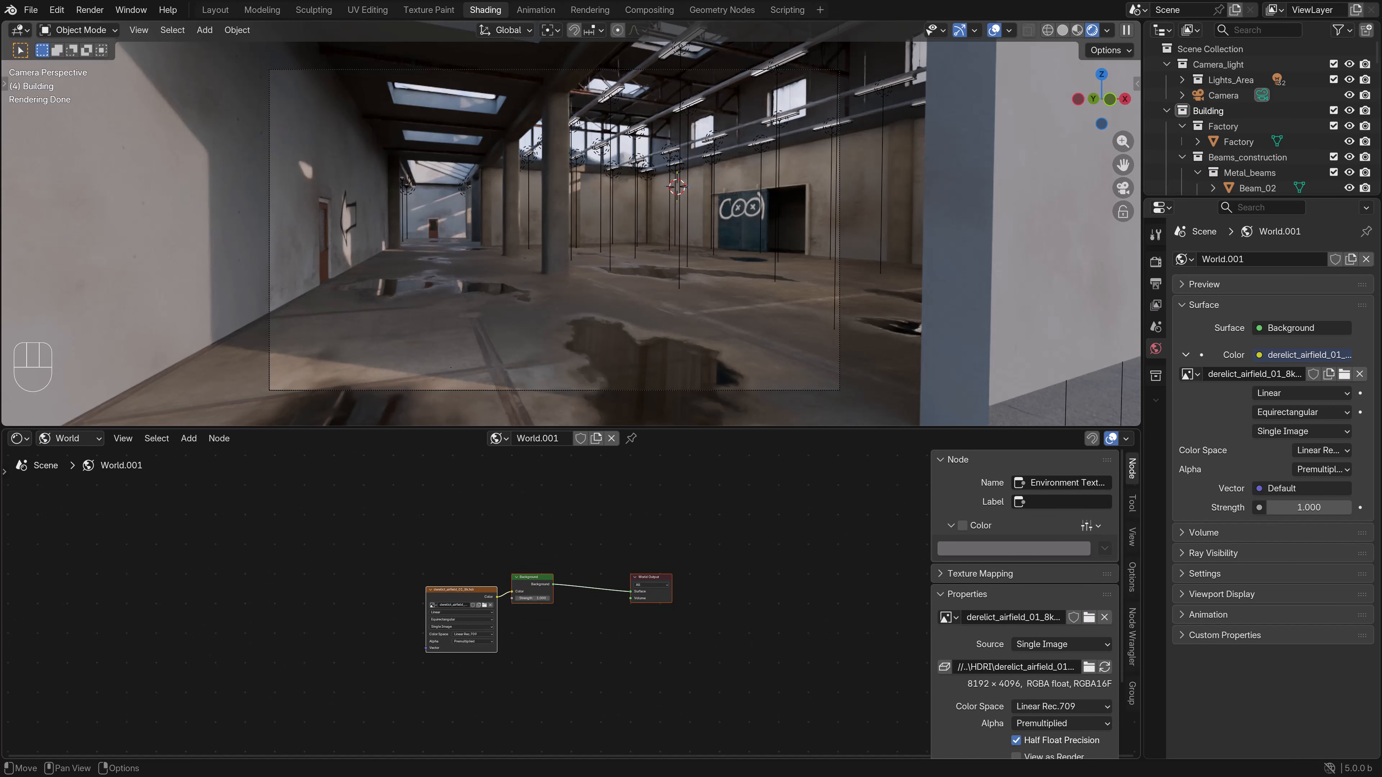
pyautogui.click(461, 590)
pyautogui.press('g')
pyautogui.click(427, 597)
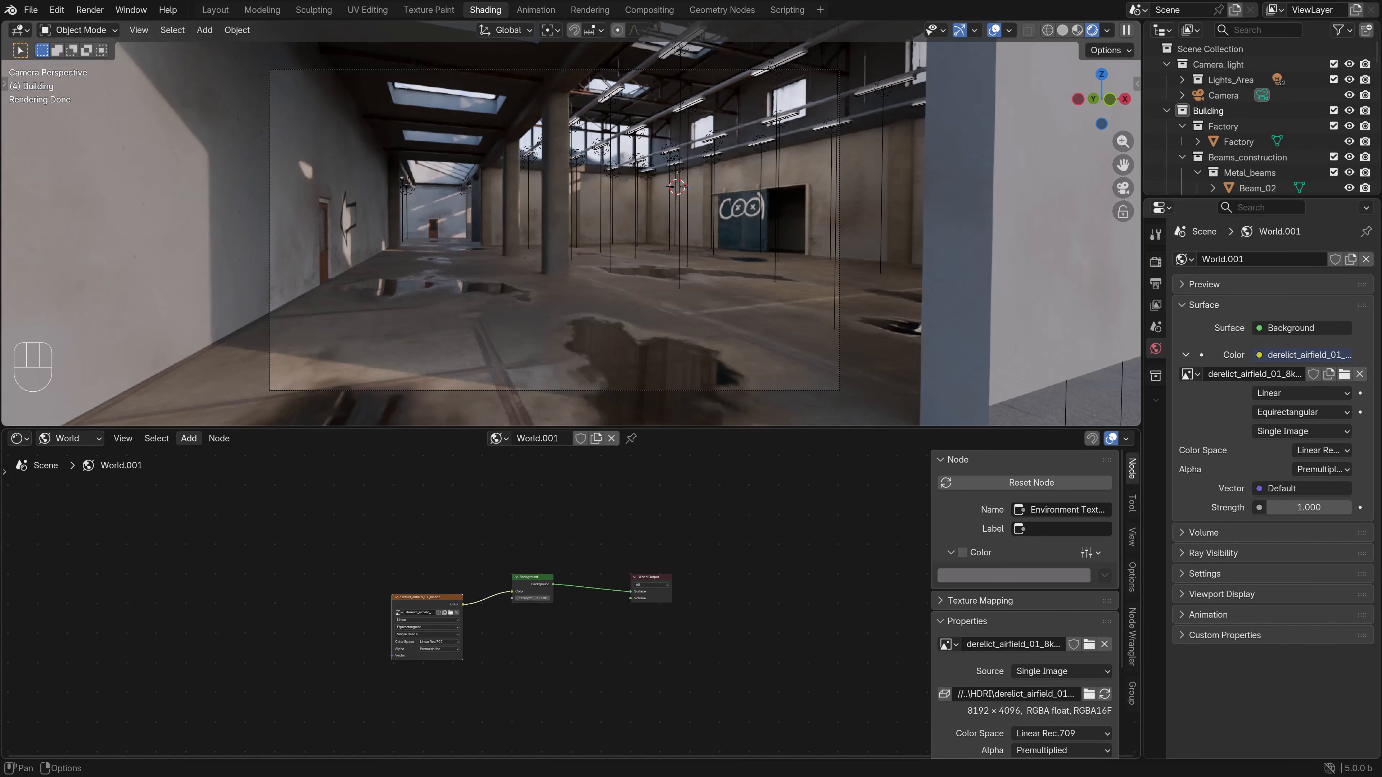
# - Add a Mapping node to the World shader, placed ahead of the environment texture node
pyautogui.press('space')
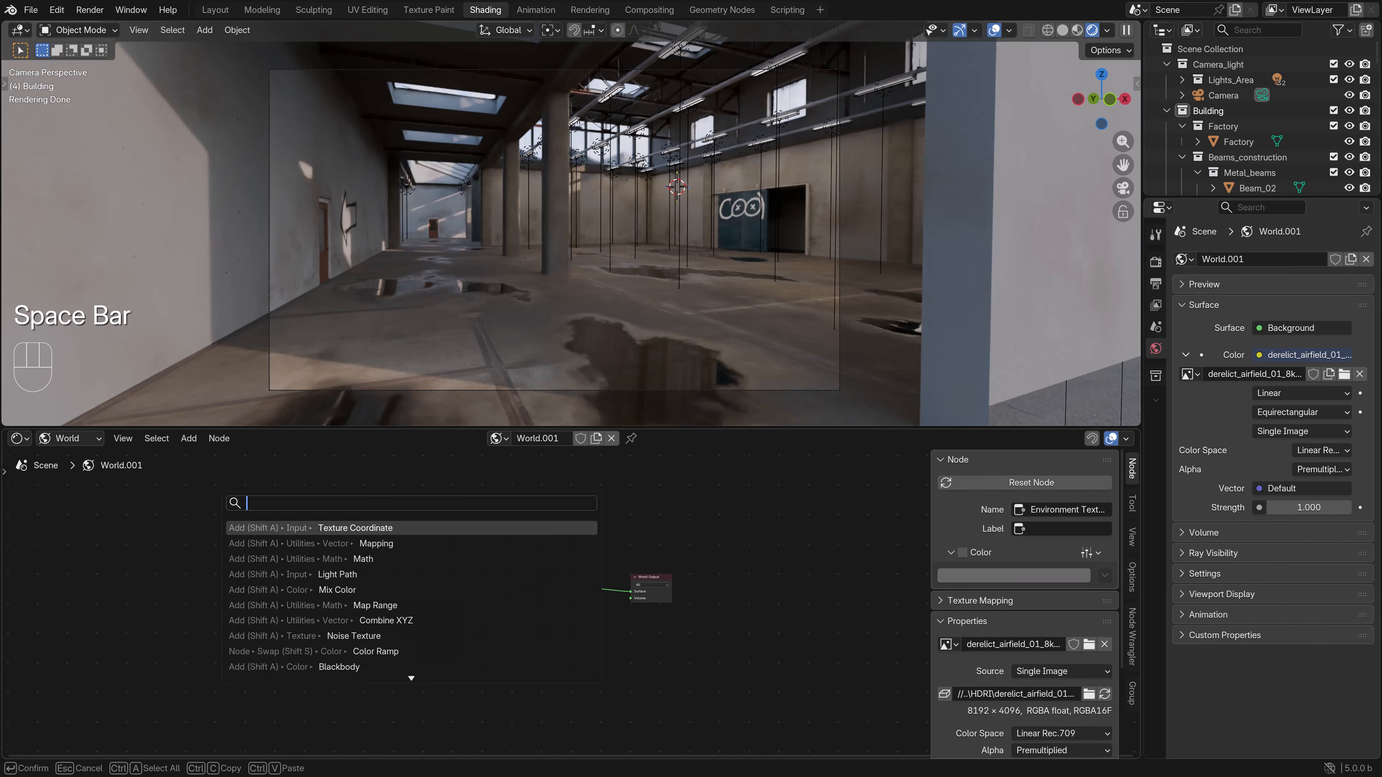
pyautogui.write('mapping')
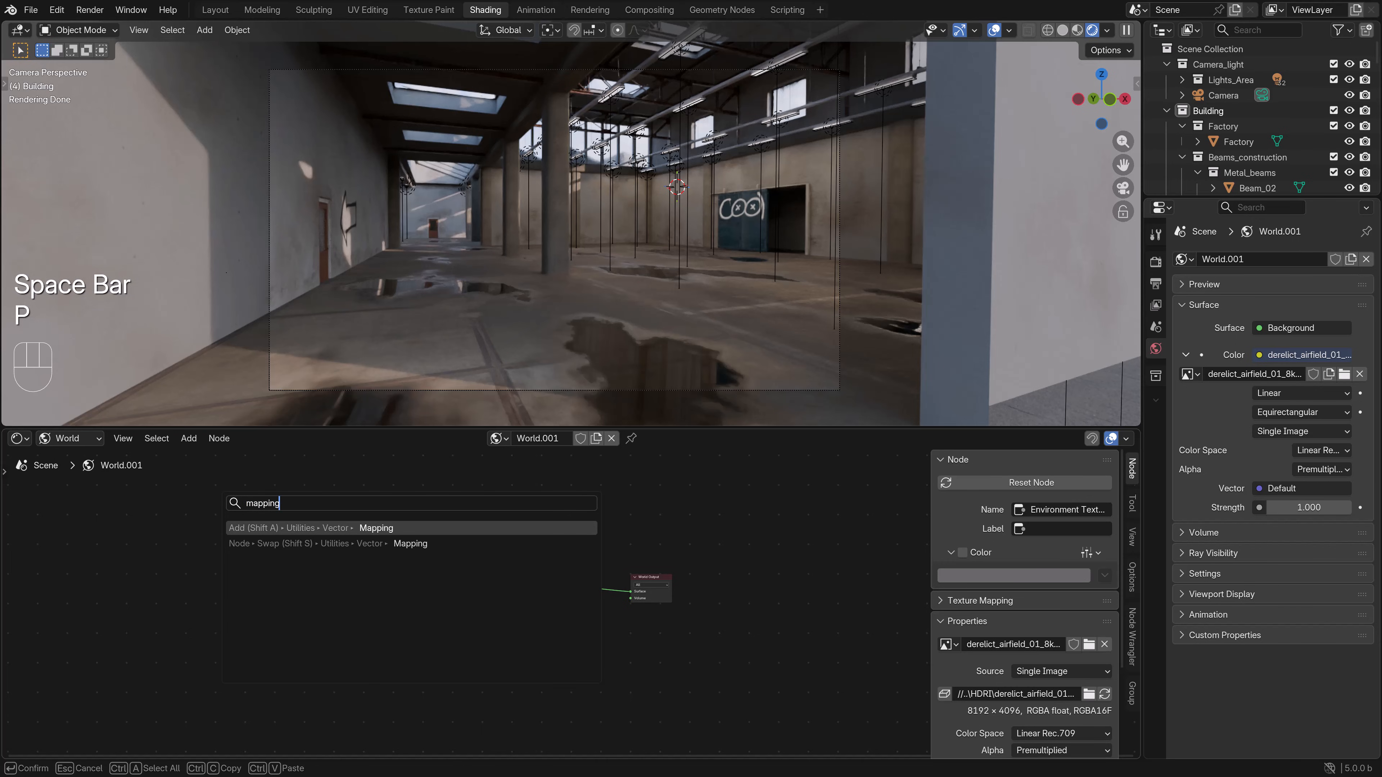
pyautogui.click(350, 527)
pyautogui.click(266, 513)
pyautogui.scroll(4, 570, 605)
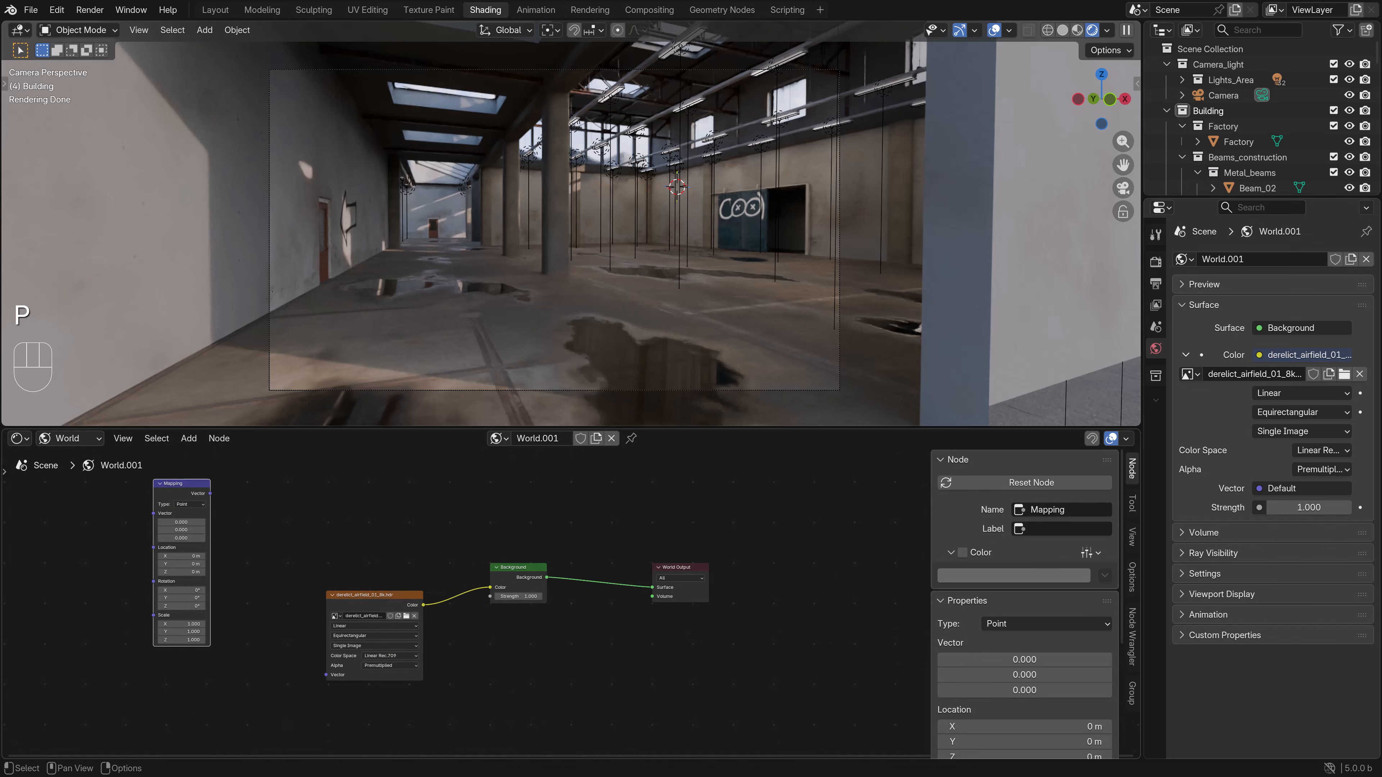
pyautogui.moveTo(266, 513); pyautogui.dragTo(346, 525, button='middle')
pyautogui.moveTo(263, 651); pyautogui.dragTo(419, 643, button='middle')
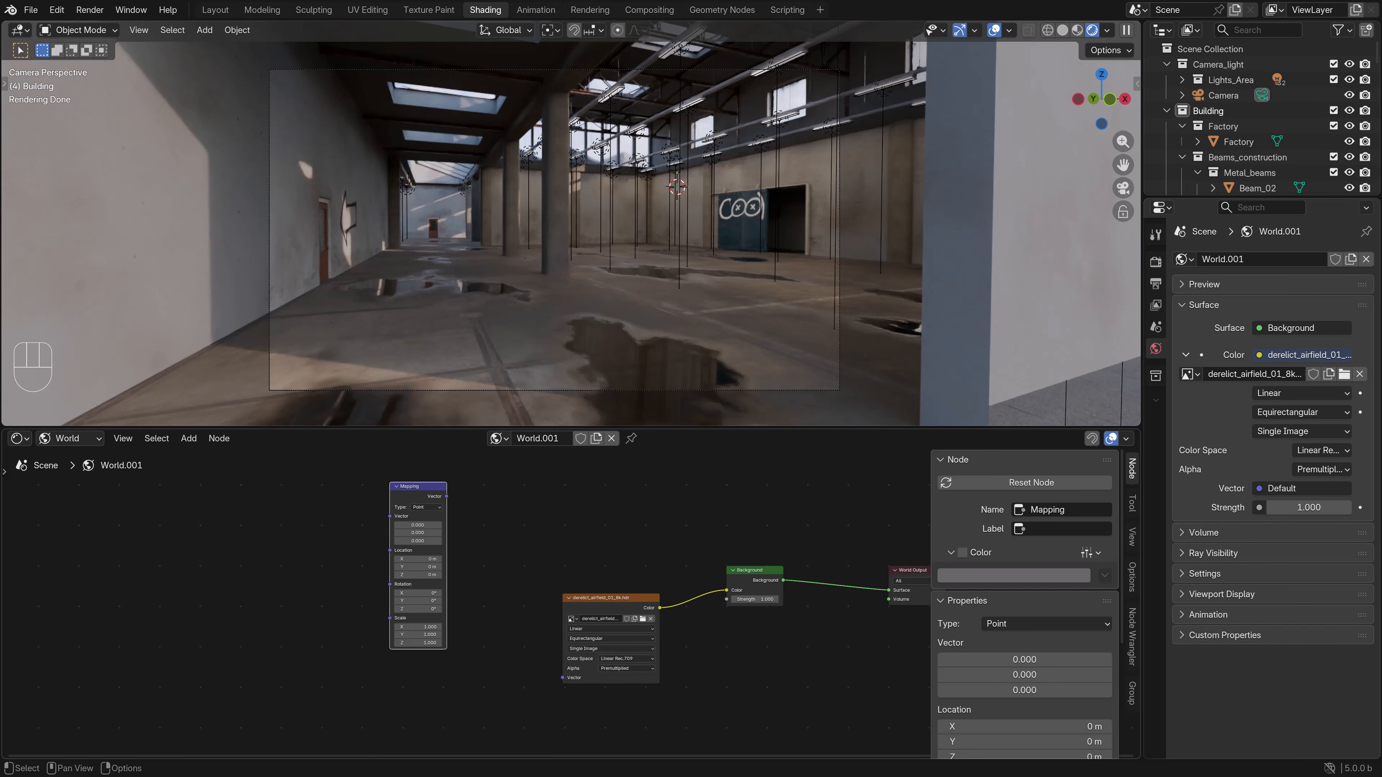
# - Add a Texture Coordinate node and connect its Generated output through the Mapping node to the environment texture's Vector input
pyautogui.press('space')
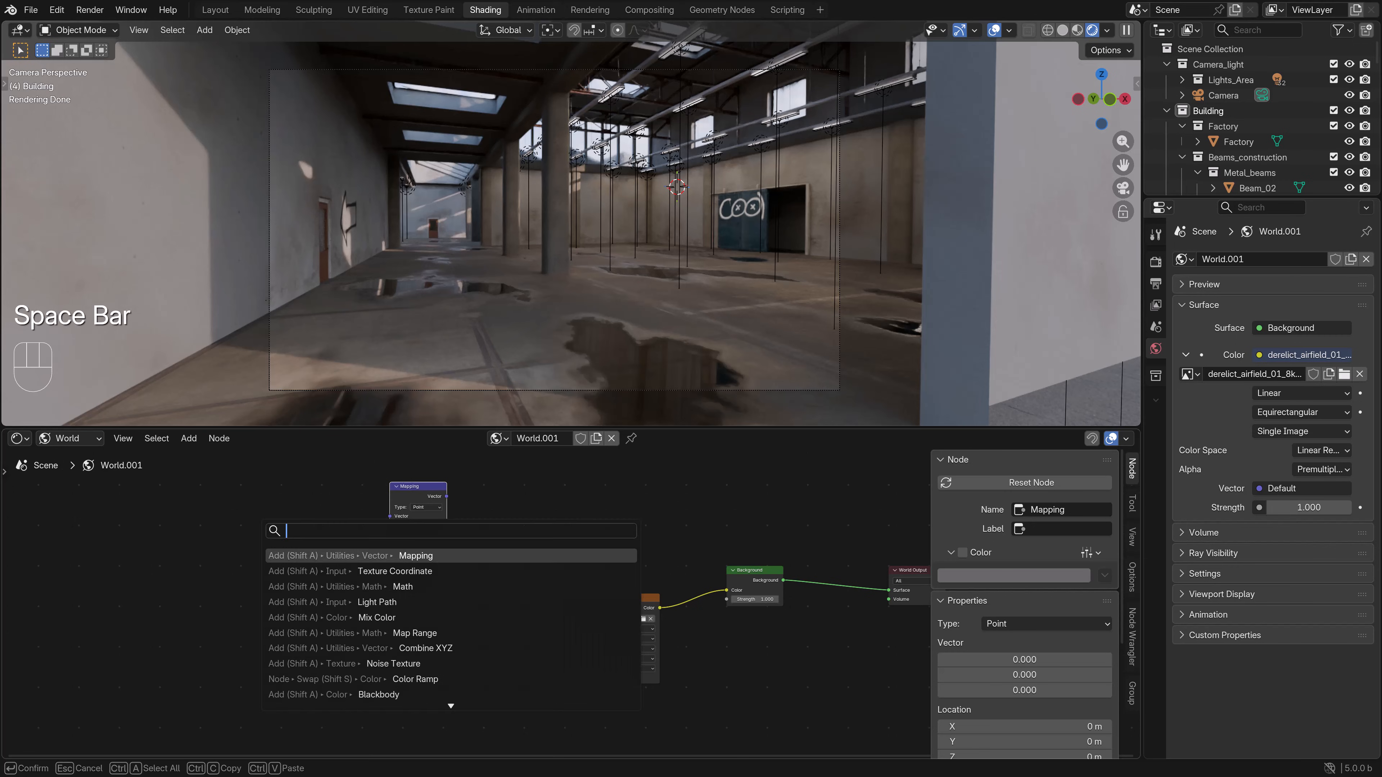
pyautogui.write('coor')
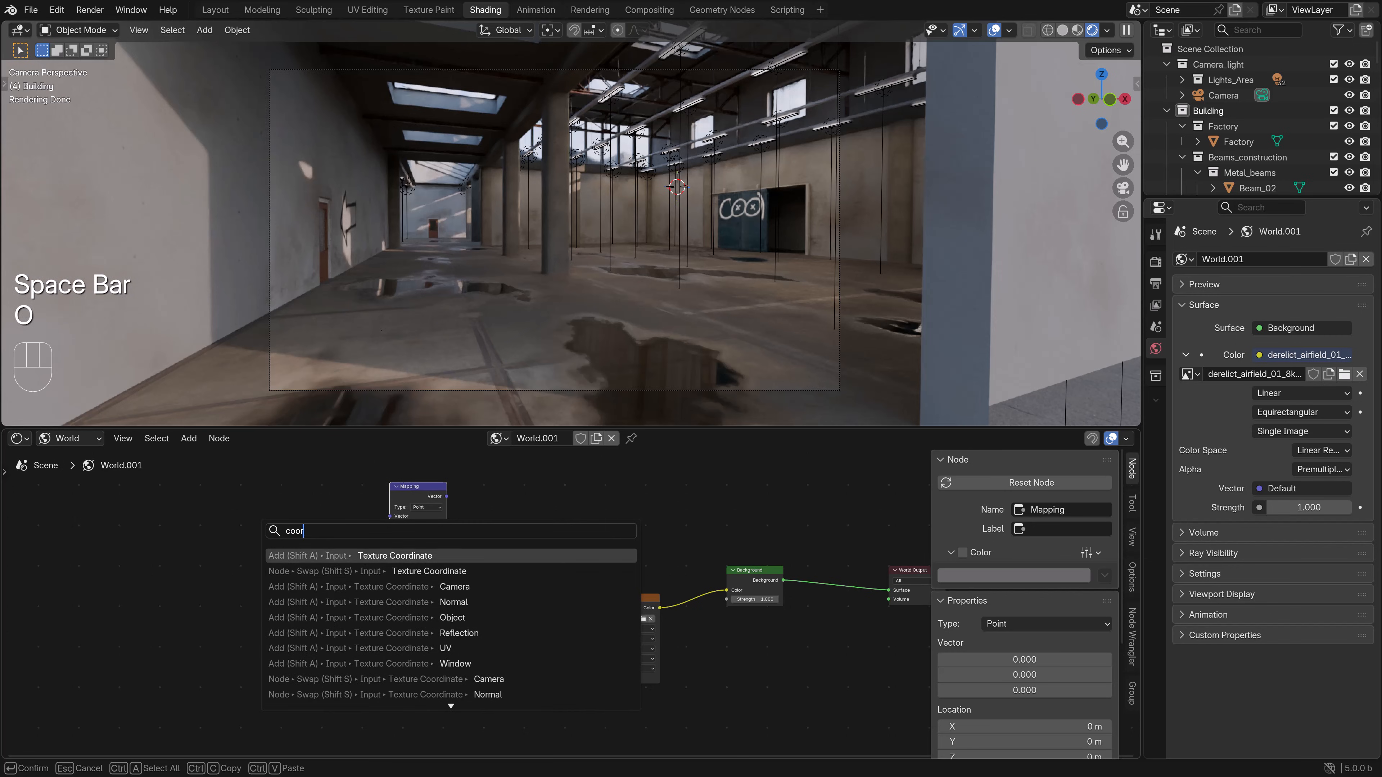
pyautogui.click(380, 554)
pyautogui.click(228, 553)
pyautogui.moveTo(285, 567); pyautogui.dragTo(563, 677)
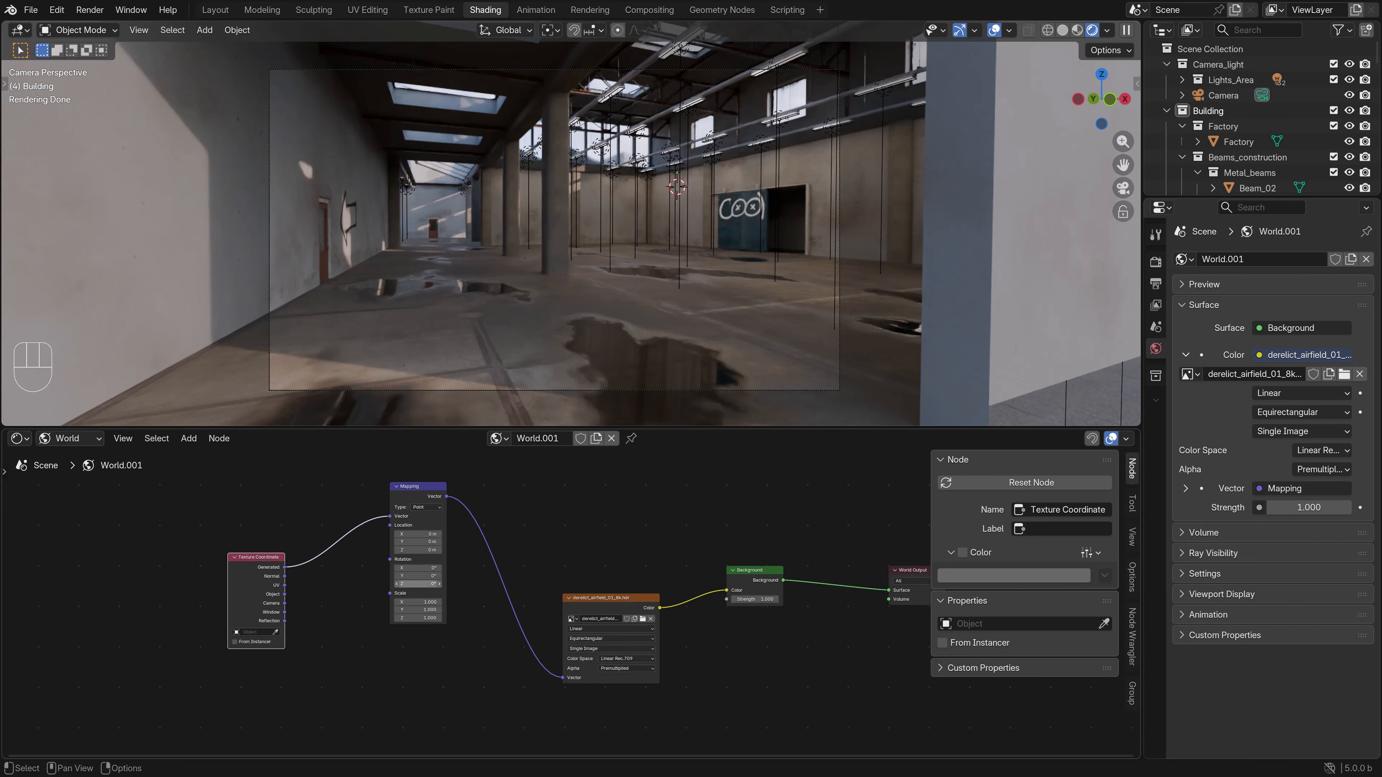
# - Rotate the HDRI around Z in the Mapping node to about -93° so sunlight falls across the factory floor
pyautogui.moveTo(418, 584); pyautogui.dragTo(459, 584)
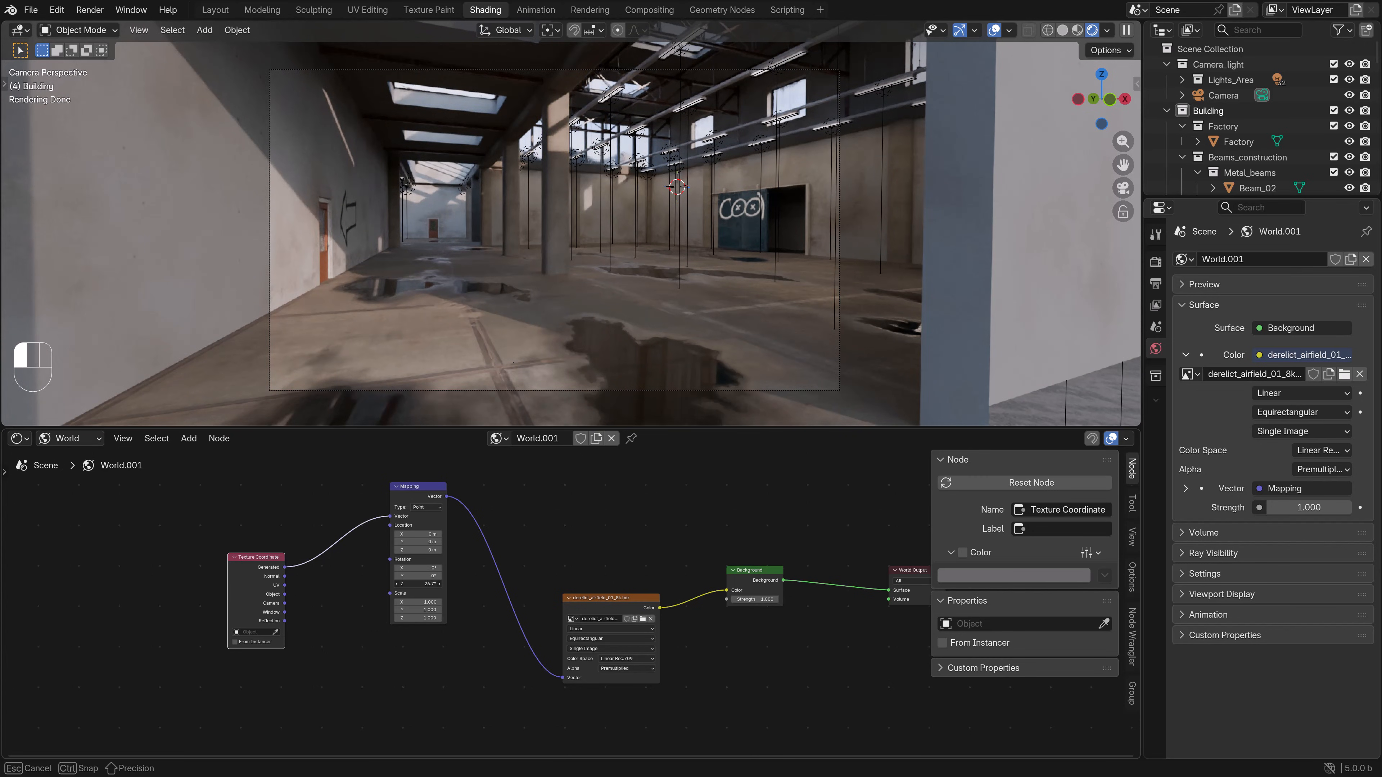
pyautogui.moveTo(459, 584); pyautogui.dragTo(404, 584)
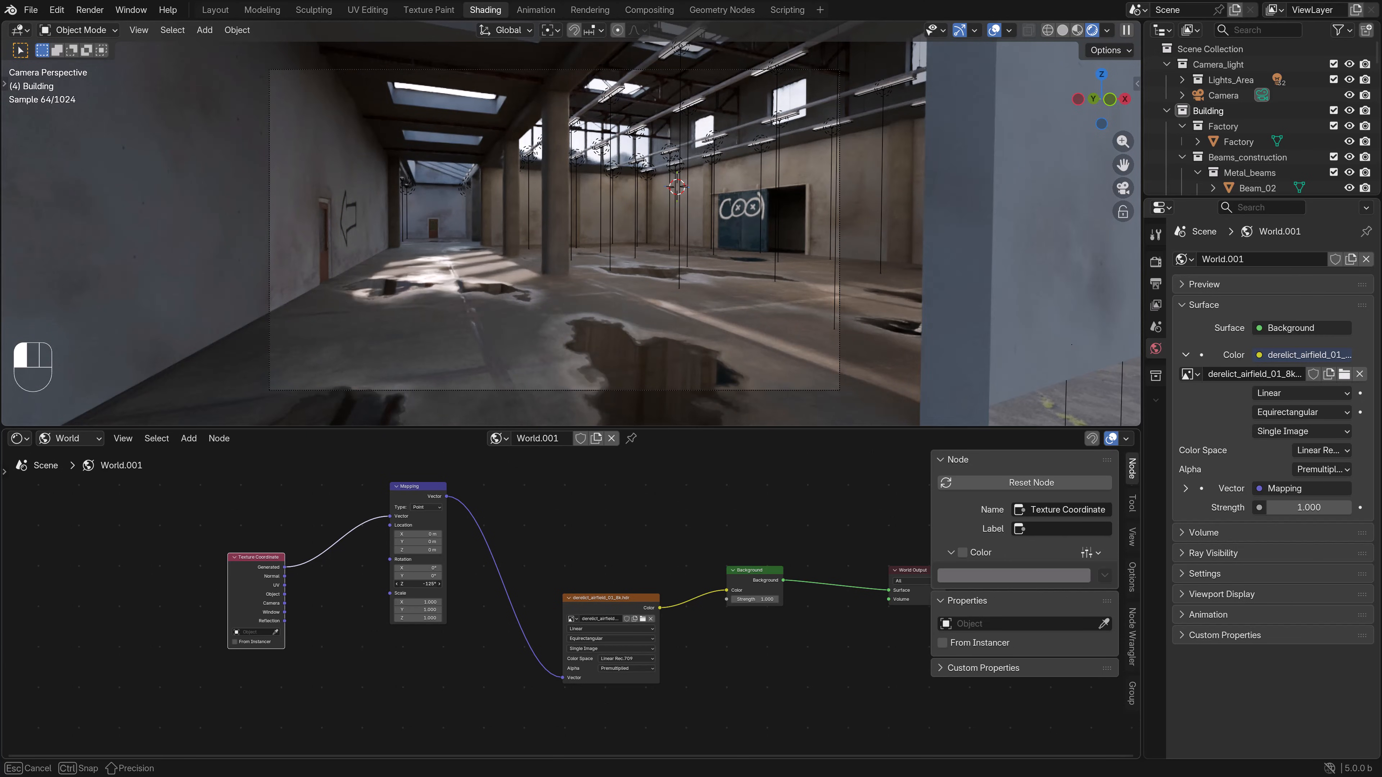
pyautogui.moveTo(403, 584); pyautogui.dragTo(414, 584)
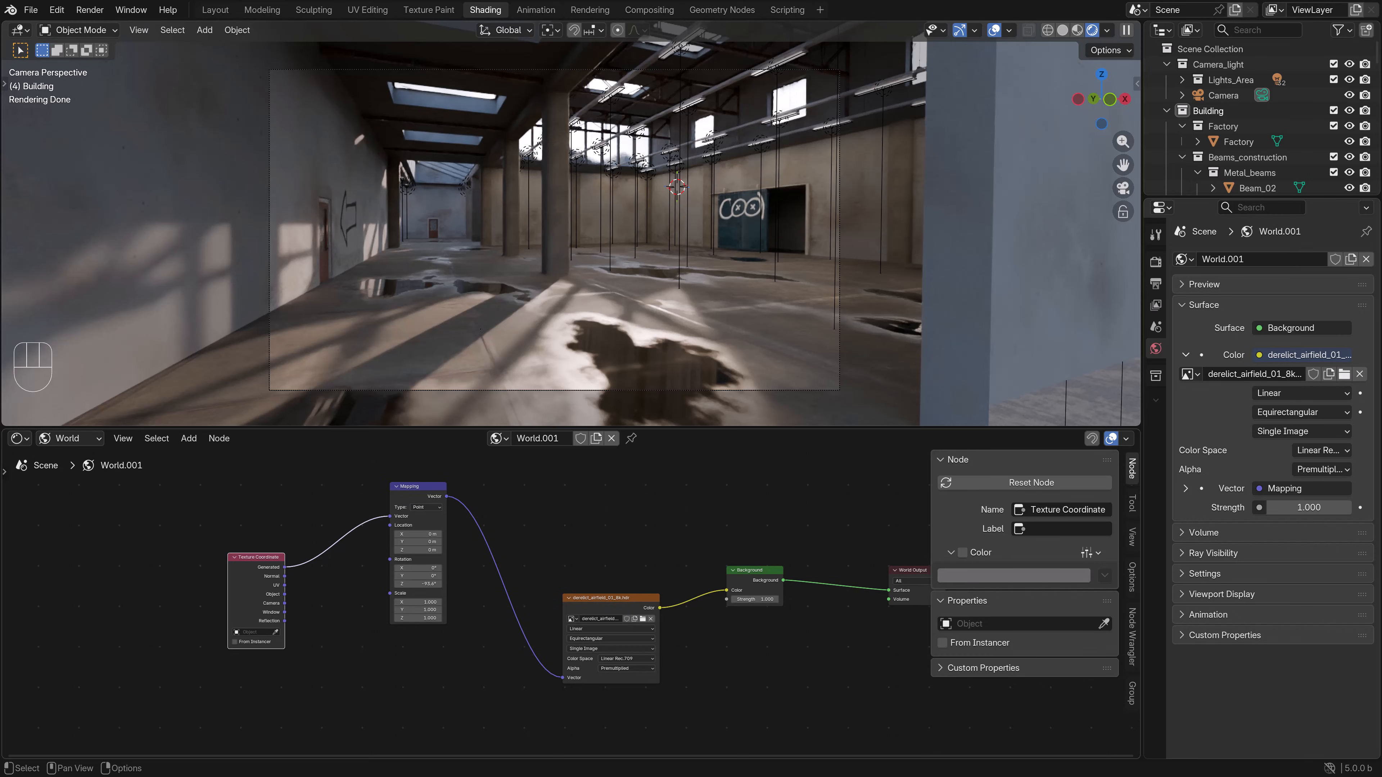
# - Try Z location values of -0.1, -0.05 and -0.04 m in the Mapping node
pyautogui.moveTo(490, 588); pyautogui.dragTo(513, 629, button='middle')
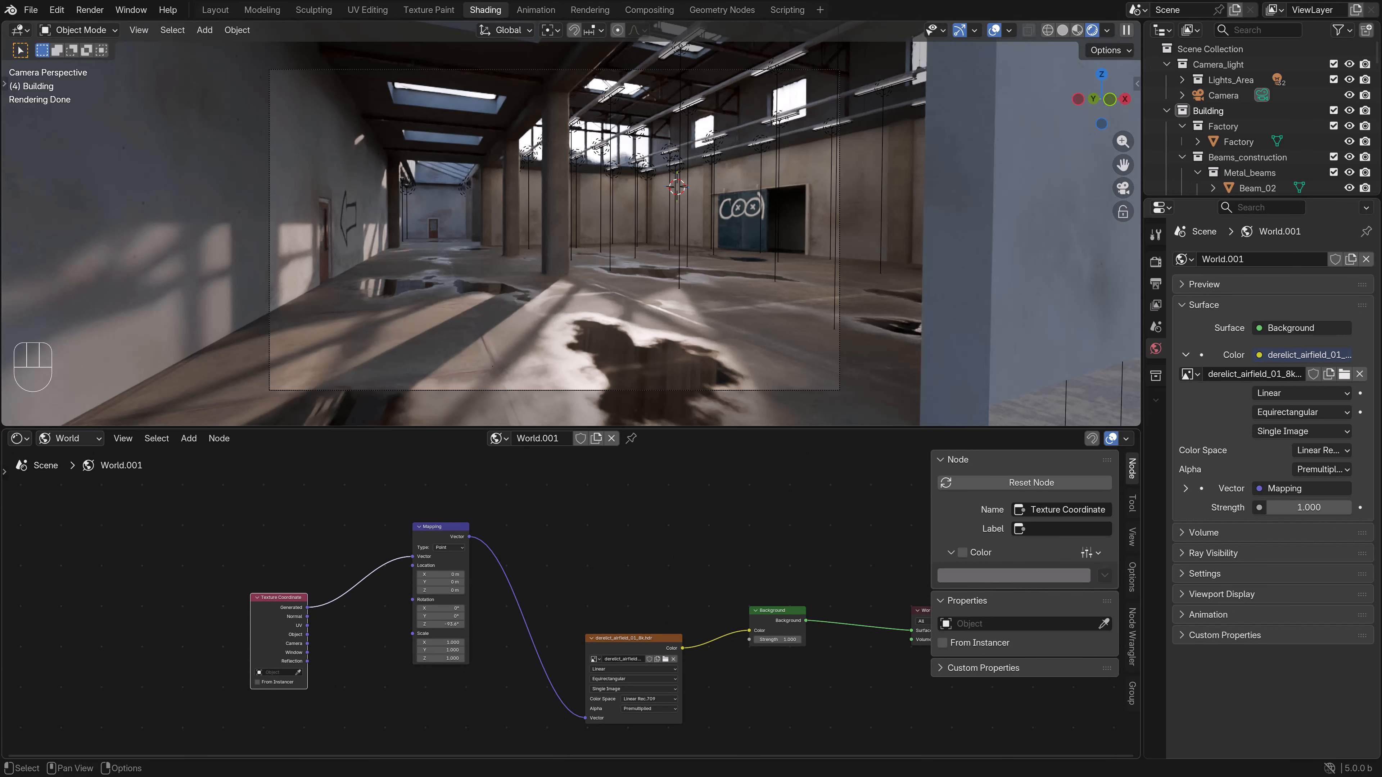
pyautogui.scroll(3, 566, 603)
pyautogui.click(392, 585)
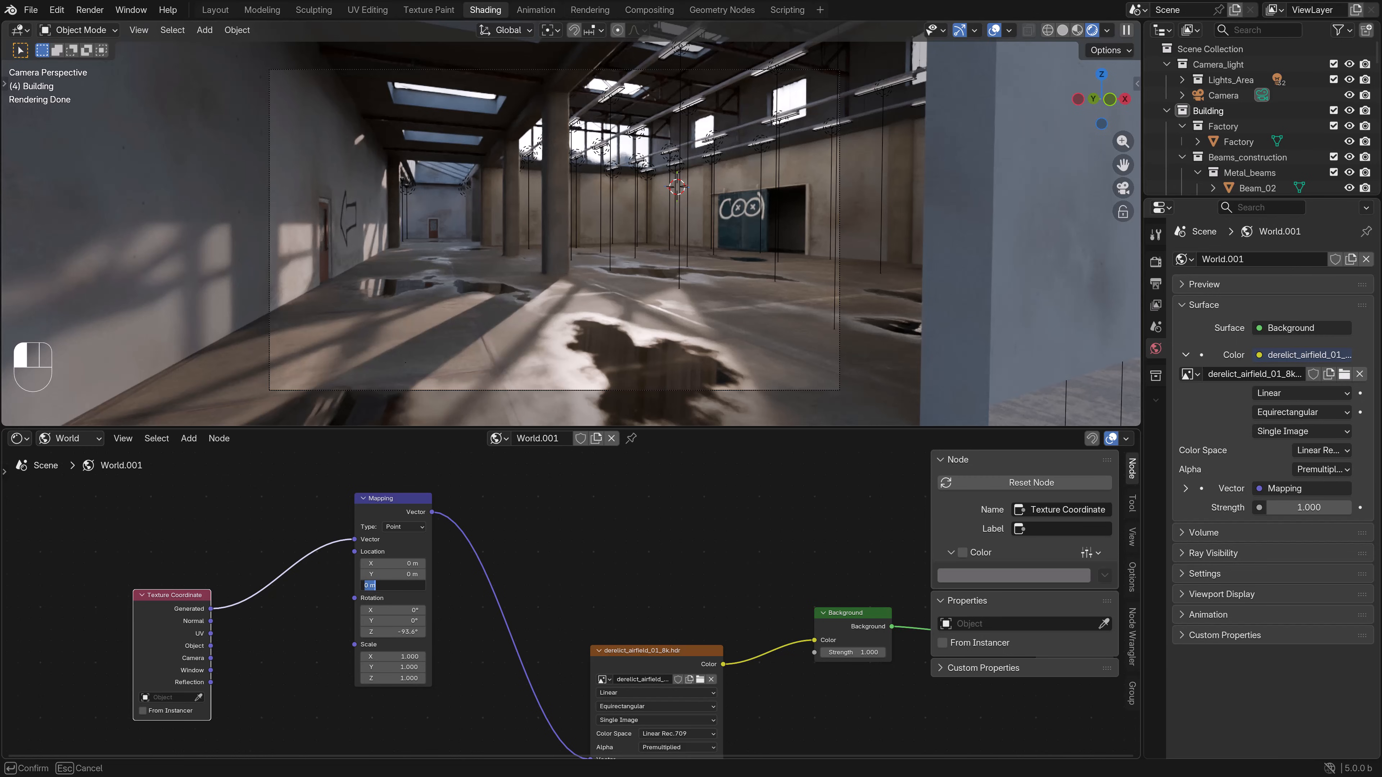
pyautogui.write('-')
pyautogui.write('0.1')
pyautogui.press('Return')
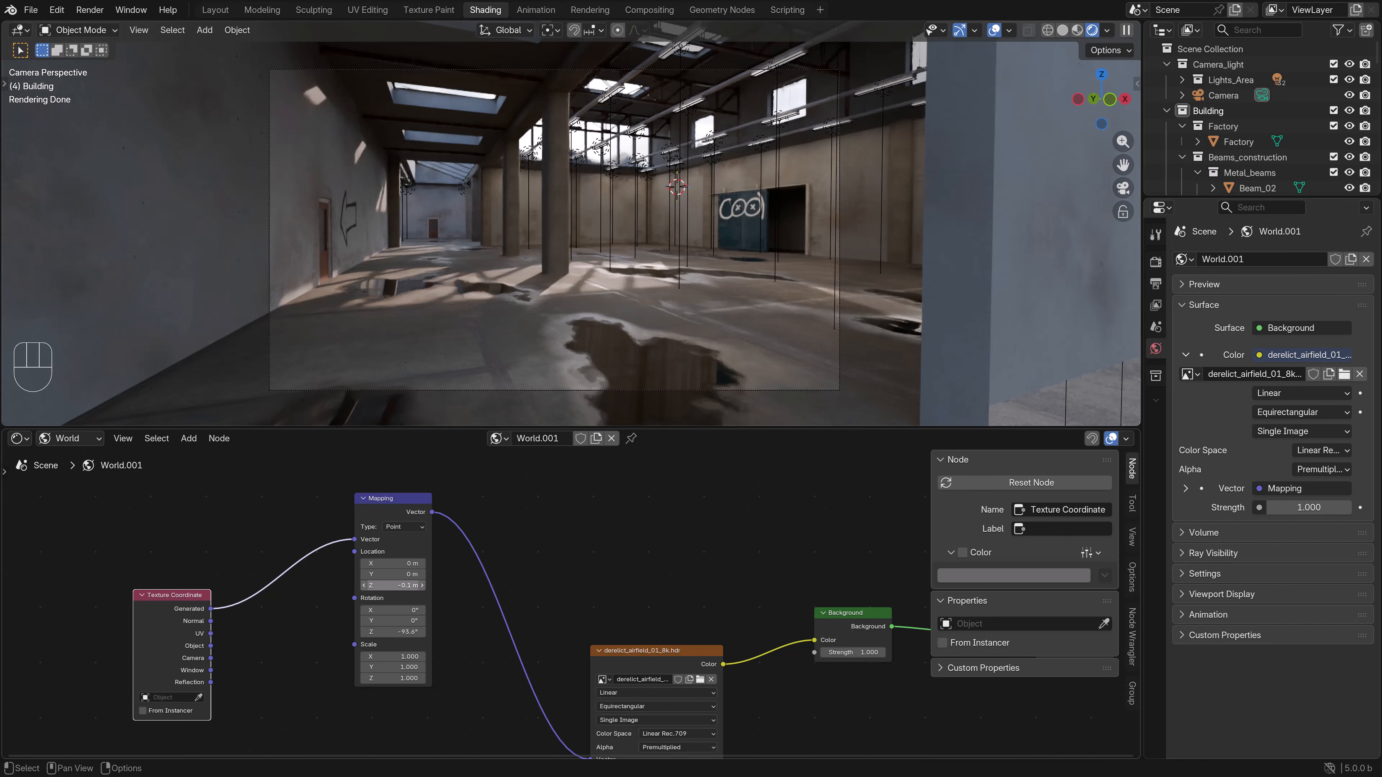
pyautogui.click(392, 585)
pyautogui.write('-0.05')
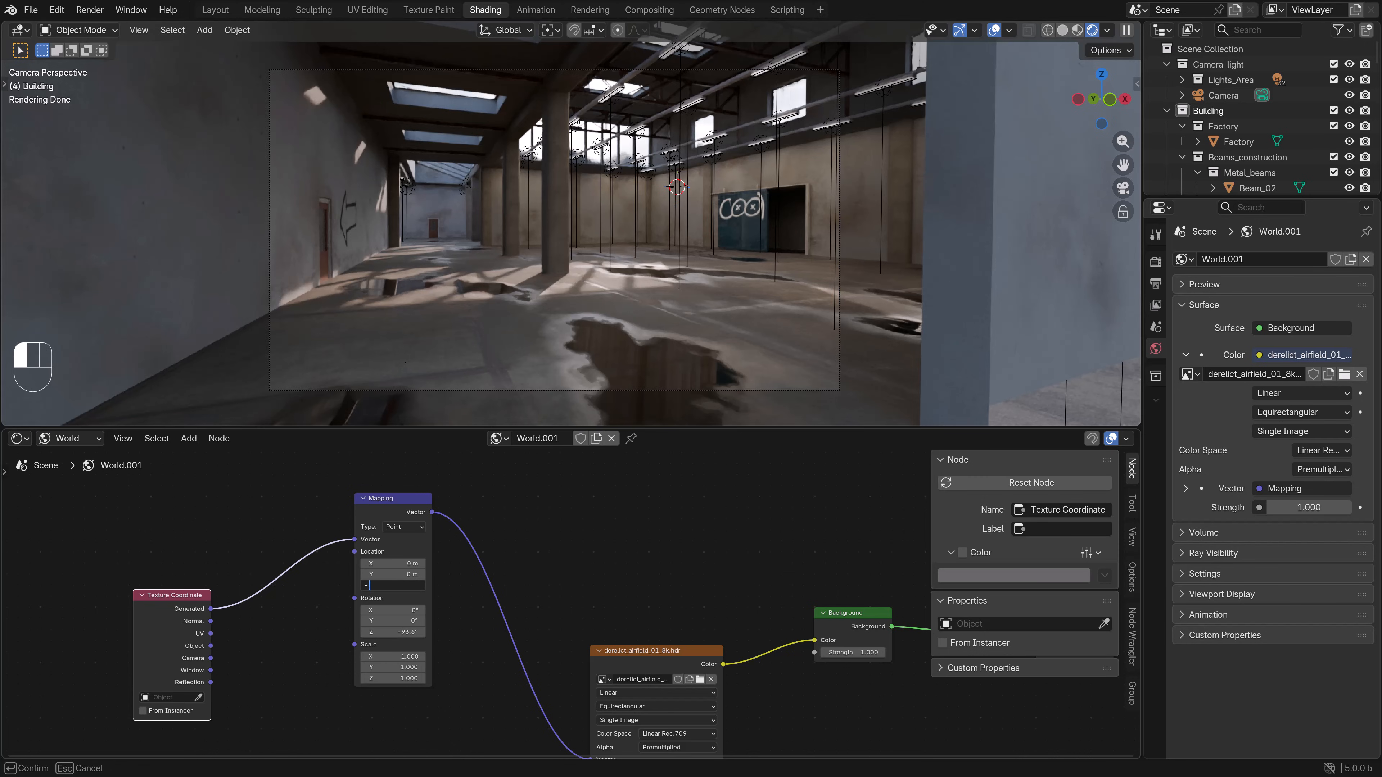
pyautogui.press('Return')
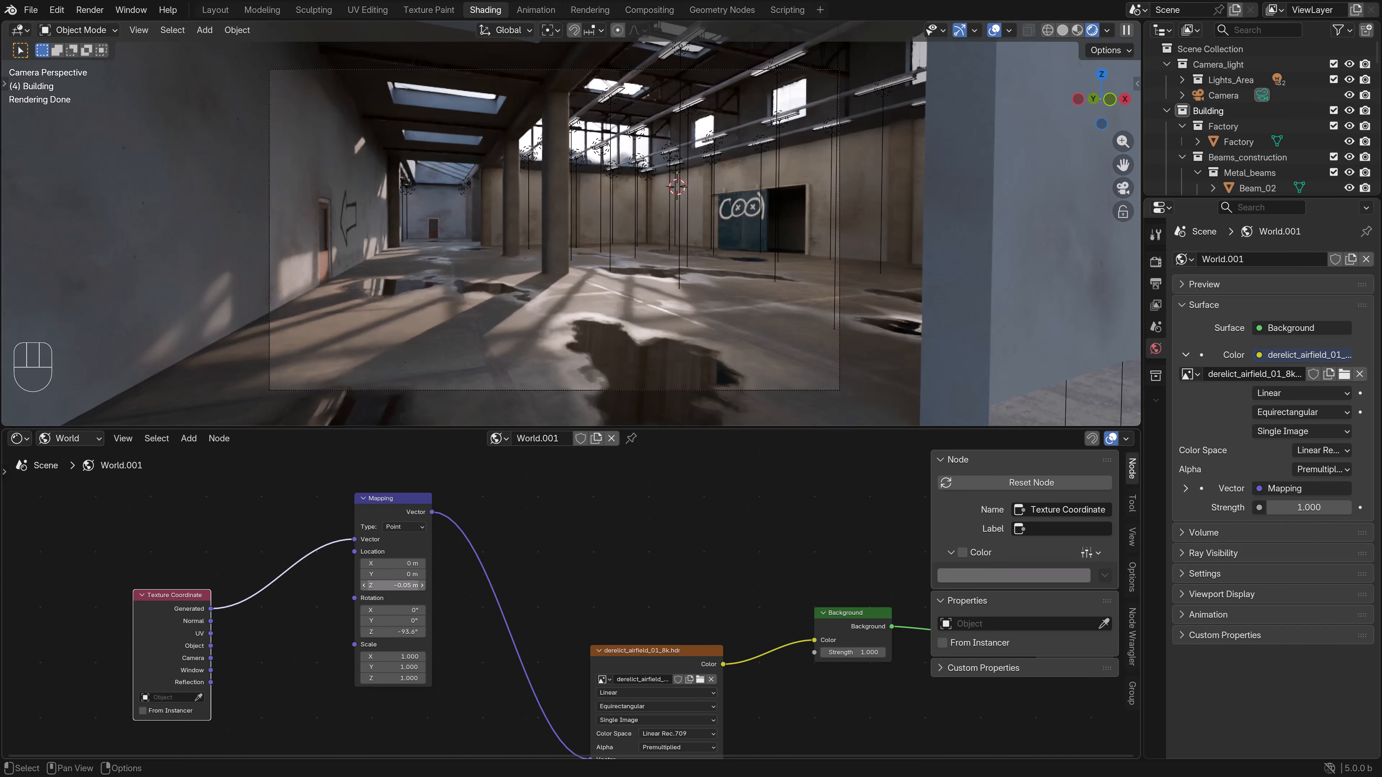
pyautogui.click(392, 585)
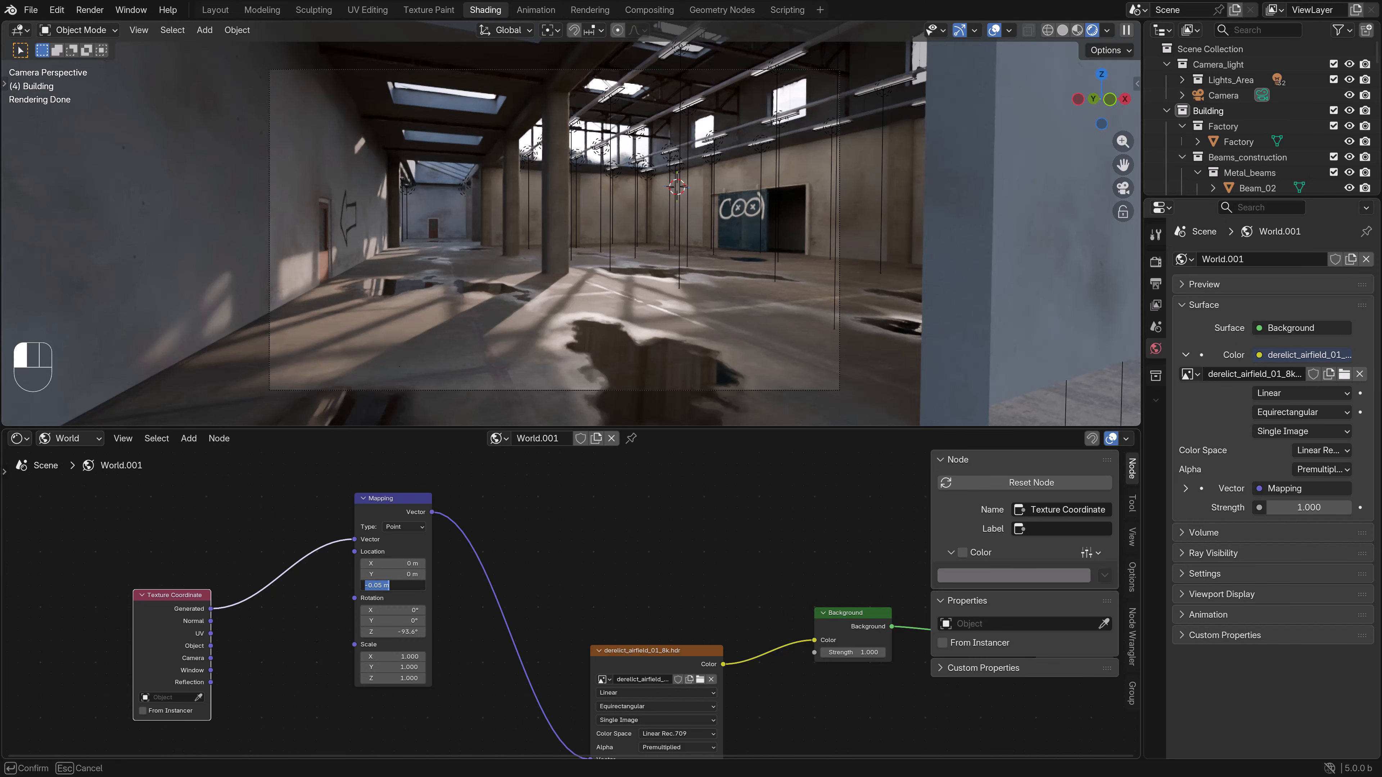
pyautogui.write('-0.04')
pyautogui.press('Return')
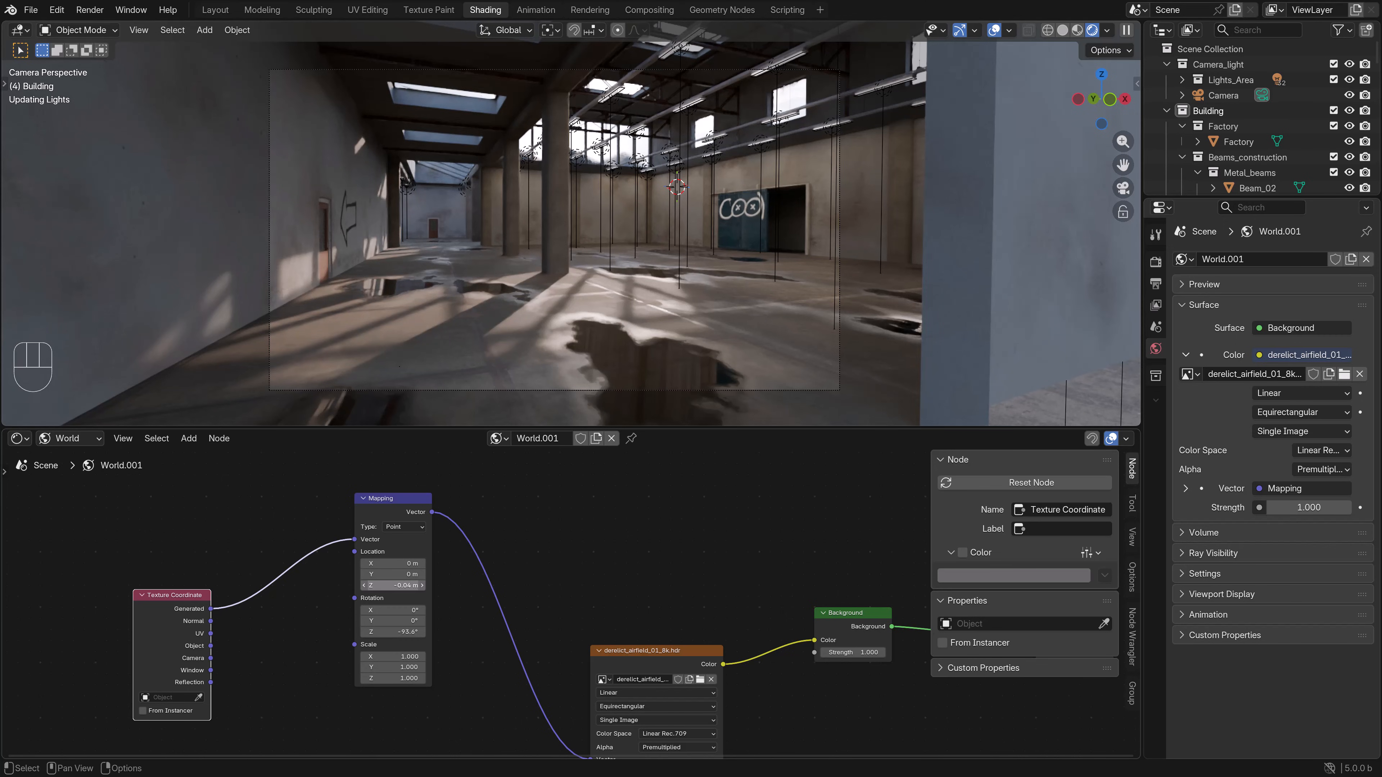
# - Set the Mapping node's Z location to -0.06 m
pyautogui.click(392, 585)
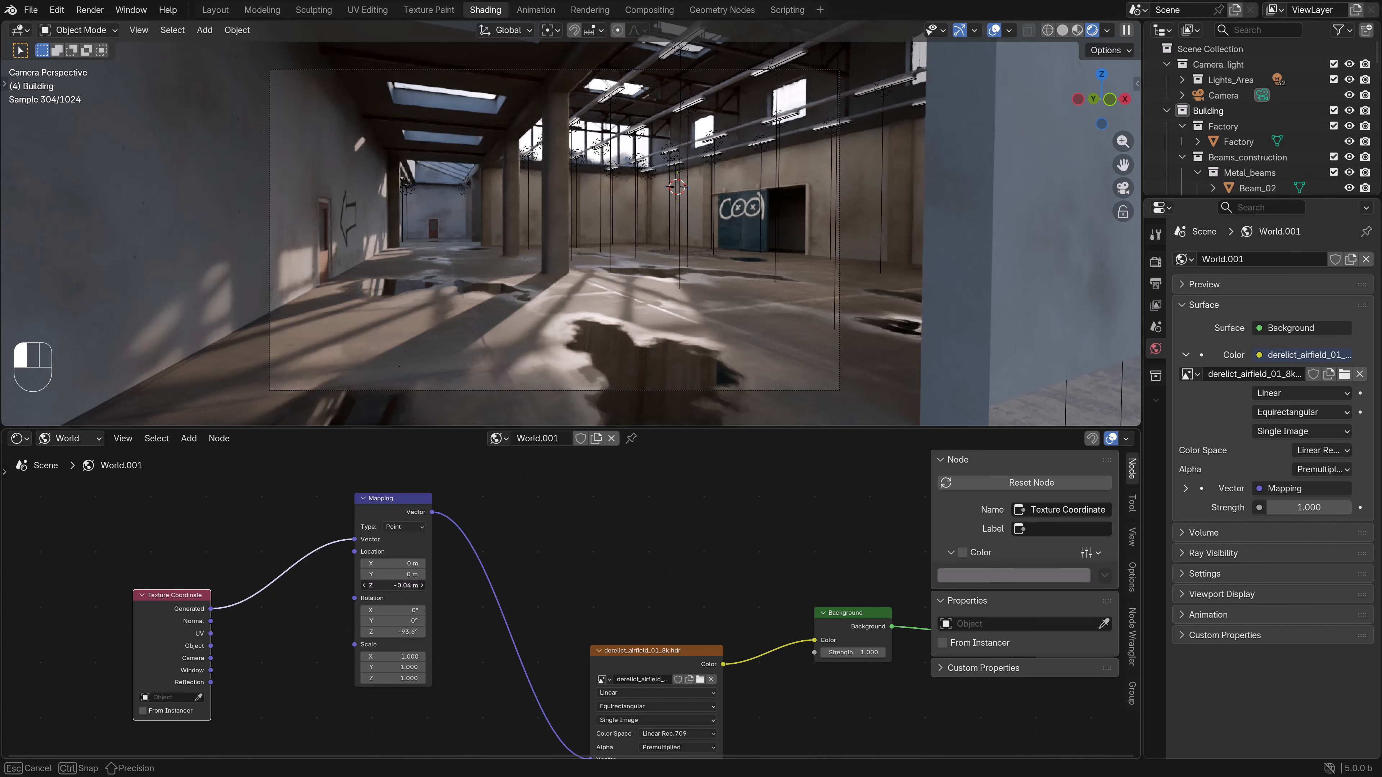
pyautogui.write('-0.06')
pyautogui.press('Return')
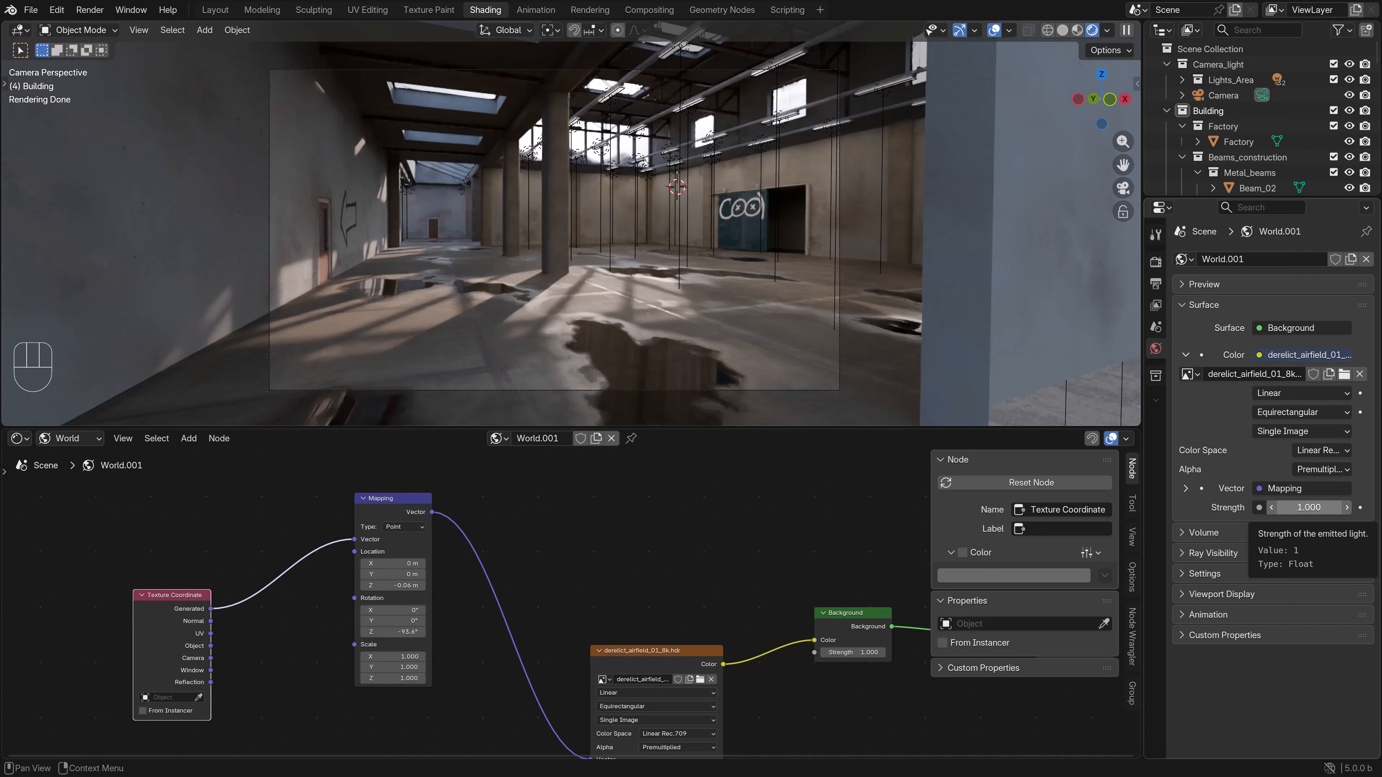
# - Set the World background strength to 2
pyautogui.click(1308, 508)
pyautogui.write('2')
pyautogui.press('Return')
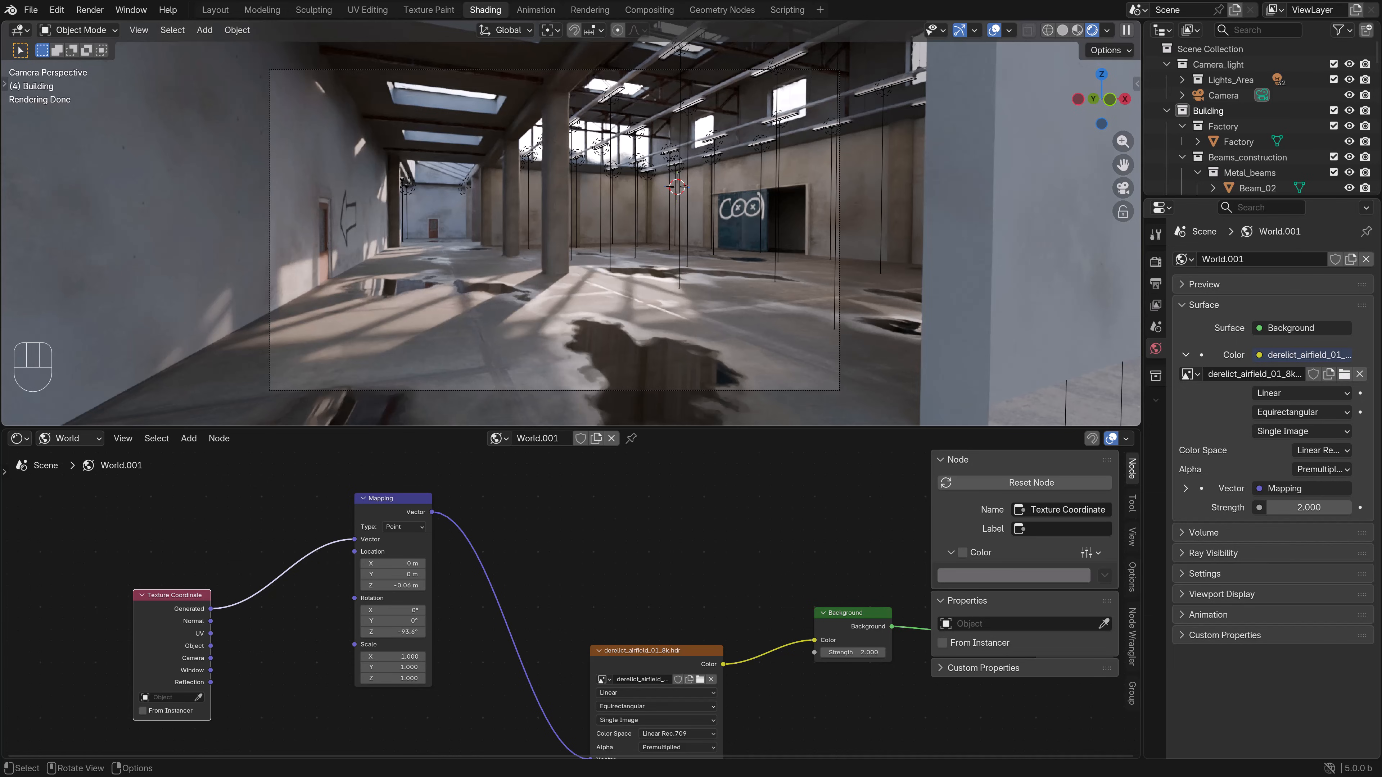
# - Select the Factory object, switch the shader editor to object materials and activate the Plates_floor material
pyautogui.click(1034, 272)
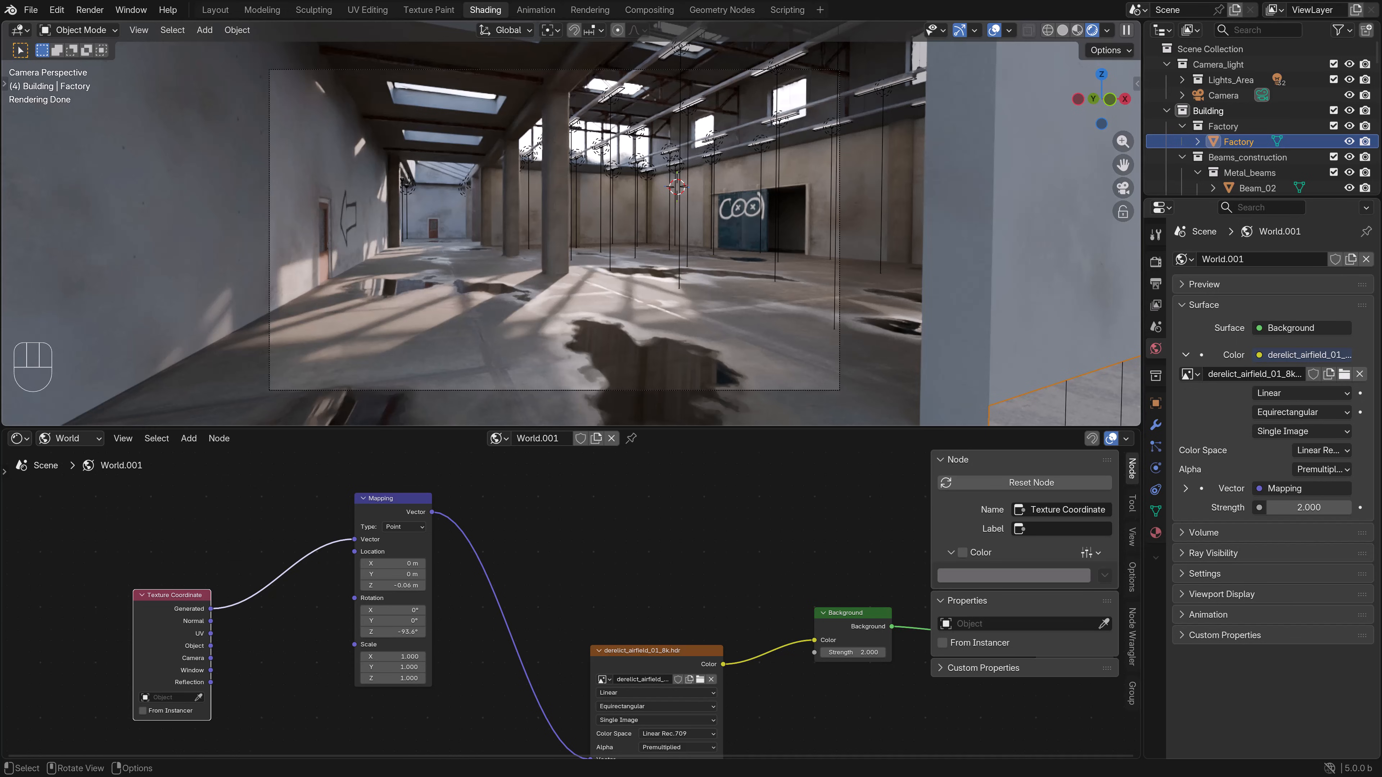
pyautogui.click(67, 439)
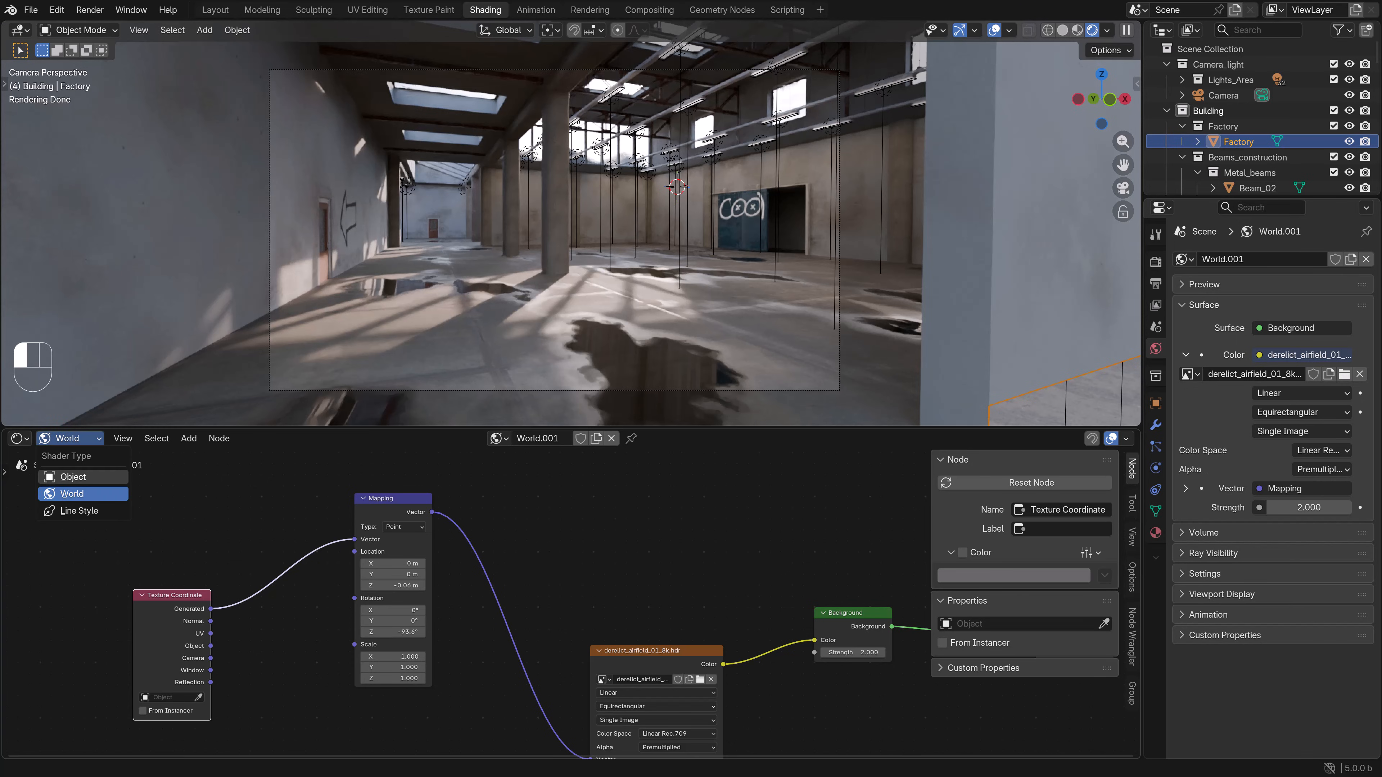
pyautogui.click(82, 476)
pyautogui.click(1155, 532)
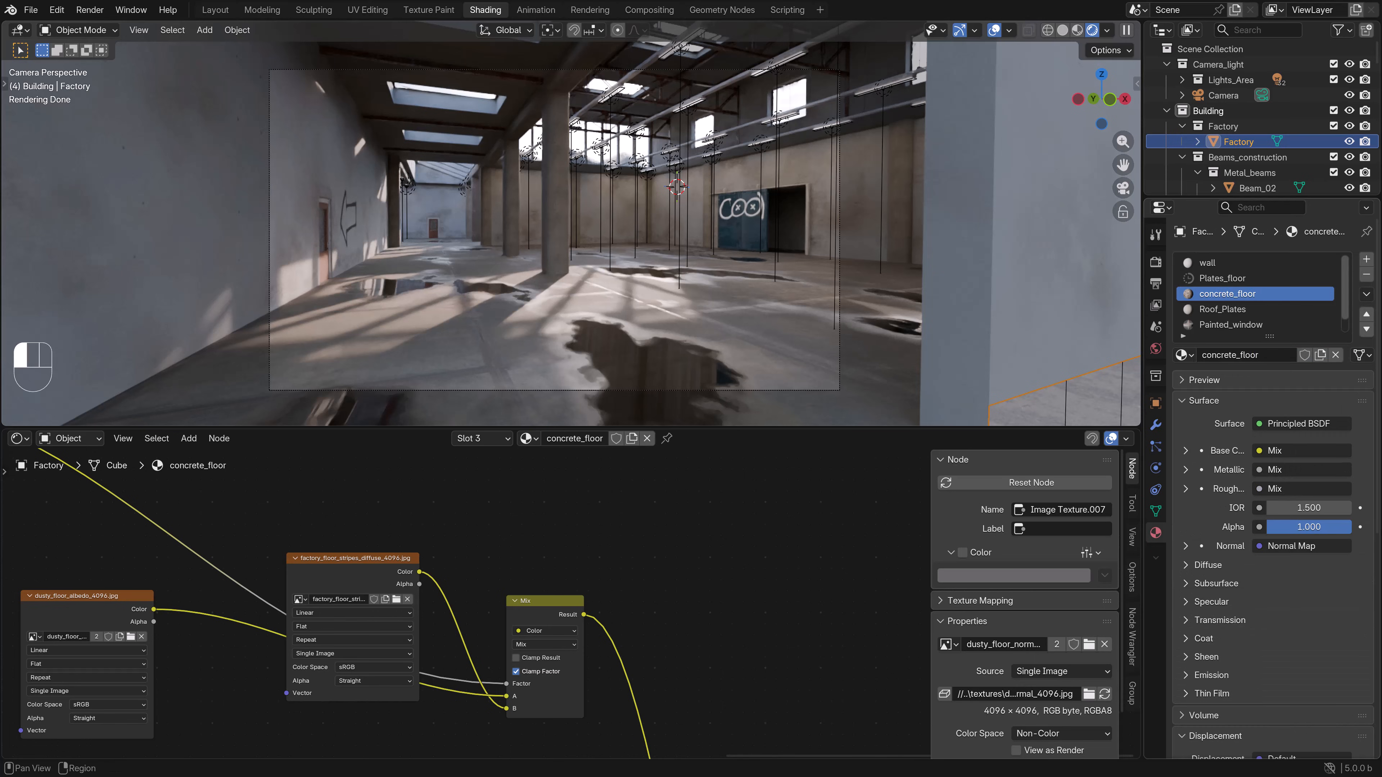
pyautogui.click(1222, 278)
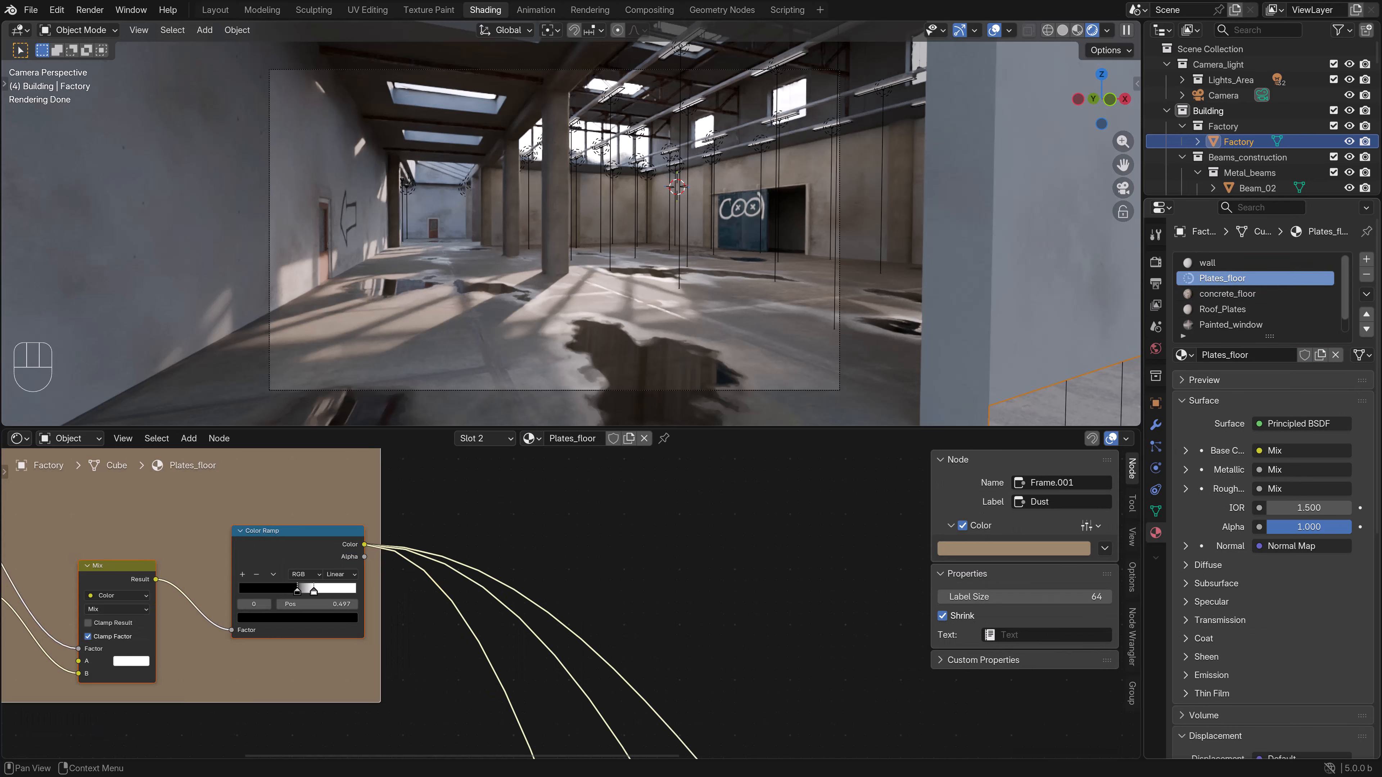
# - Find the Plates_floor Mix node with the black and white colours and move it further right in the node graph
pyautogui.scroll(-7, 570, 601)
pyautogui.scroll(-5, 570, 601)
pyautogui.moveTo(598, 730); pyautogui.dragTo(414, 447, button='middle')
pyautogui.scroll(6, 570, 601)
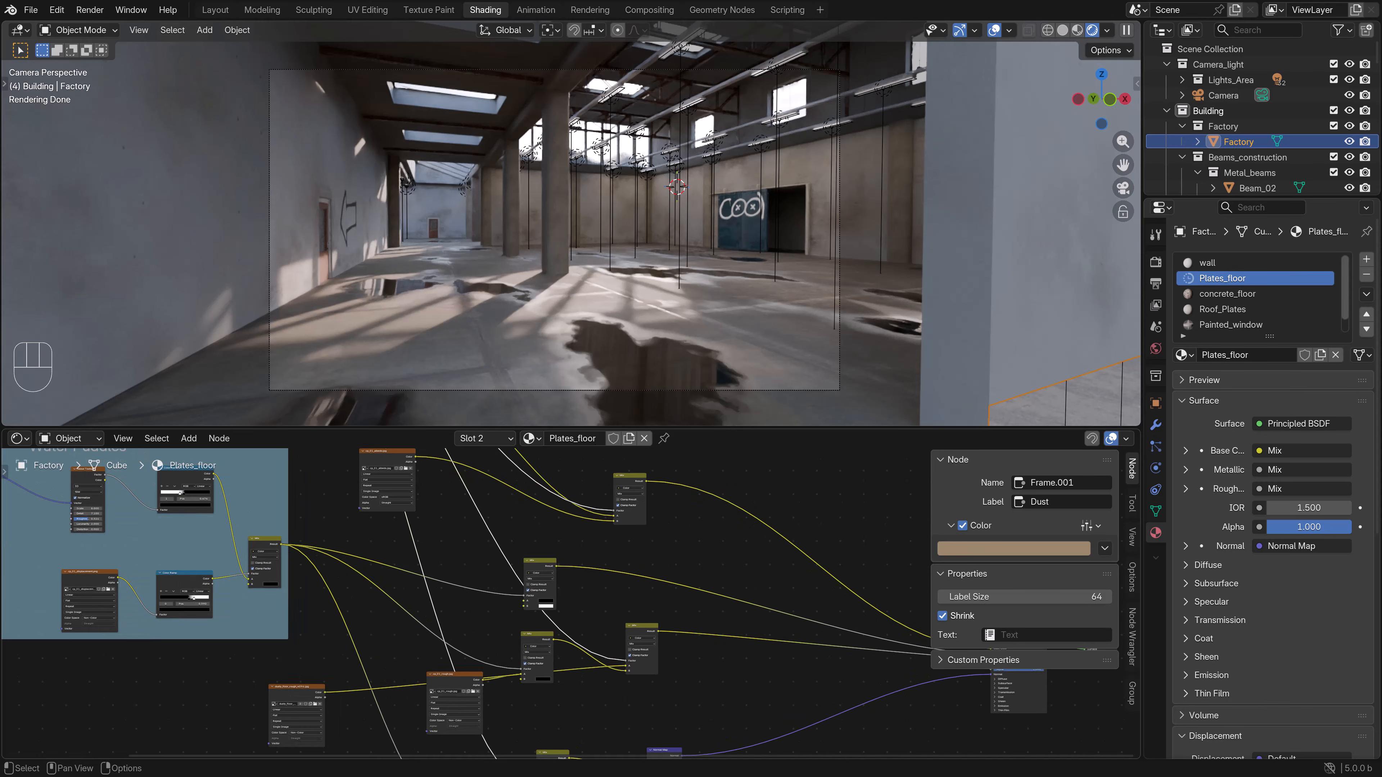
pyautogui.scroll(-2, 570, 602)
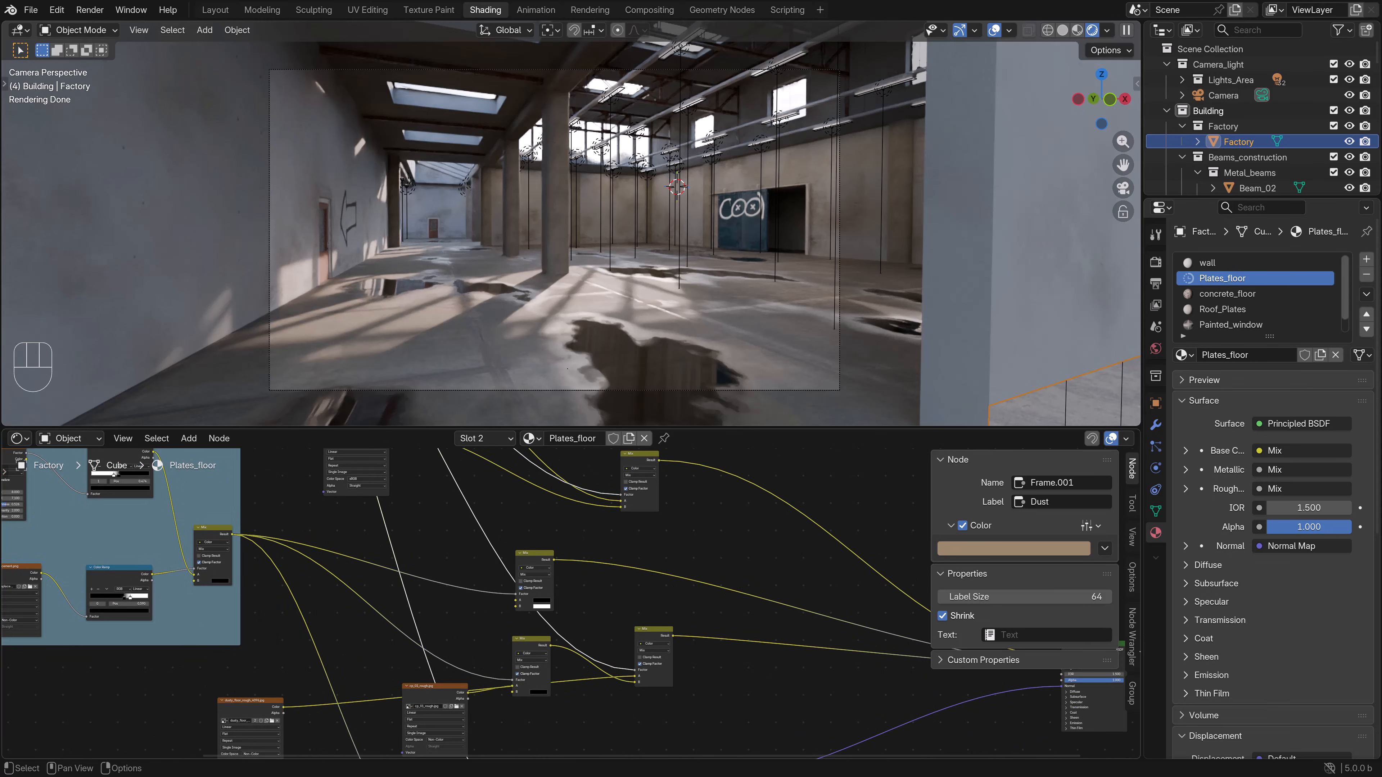
pyautogui.moveTo(570, 601); pyautogui.dragTo(458, 600, button='middle')
pyautogui.click(424, 557)
pyautogui.moveTo(424, 556); pyautogui.dragTo(513, 551)
pyautogui.scroll(5, 513, 552)
pyautogui.scroll(2, 572, 604)
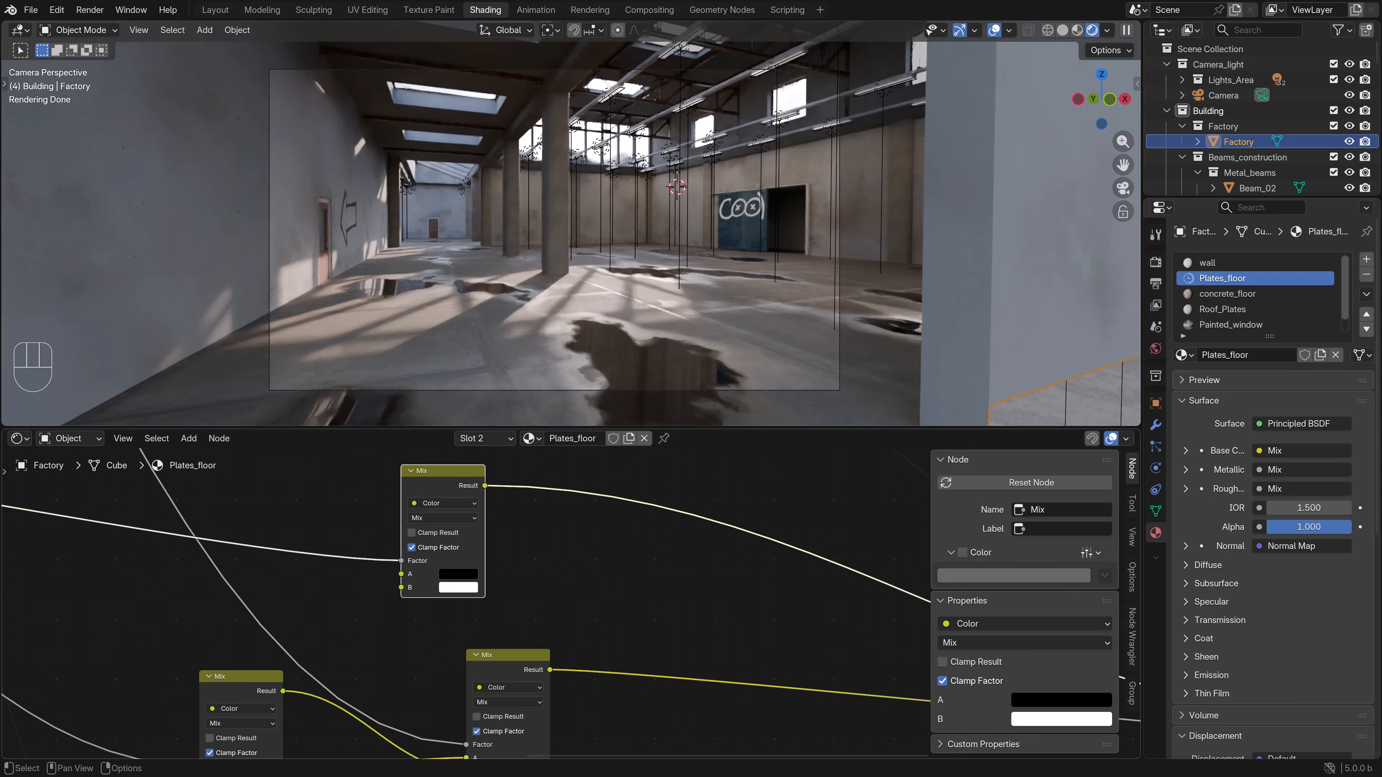
# - Change colour B of this Mix node to a light grey to tune the floor puddles
pyautogui.click(458, 573)
pyautogui.moveTo(548, 459)
pyautogui.mouseDown()
pyautogui.moveTo(548, 384)
pyautogui.moveTo(548, 459)
pyautogui.mouseUp()
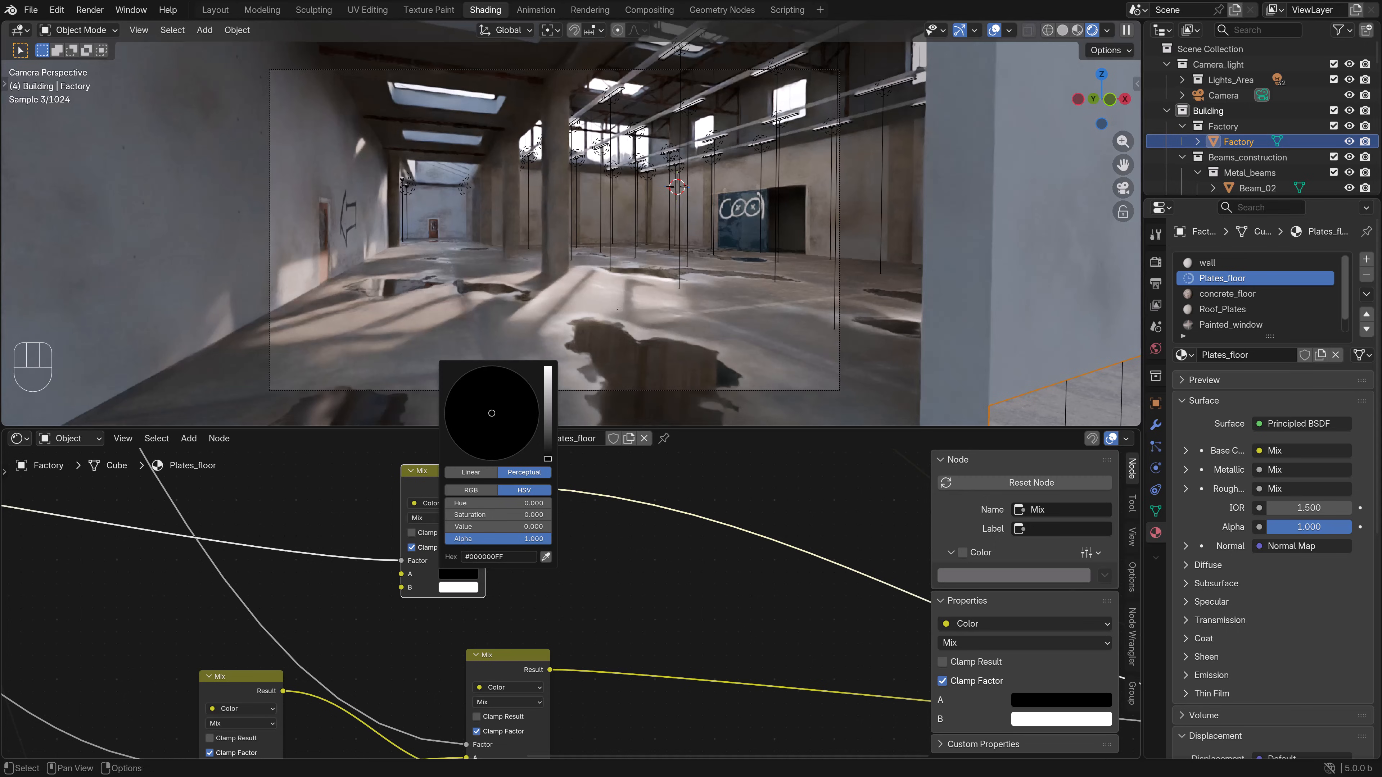
pyautogui.click(458, 587)
pyautogui.moveTo(547, 382); pyautogui.dragTo(548, 442)
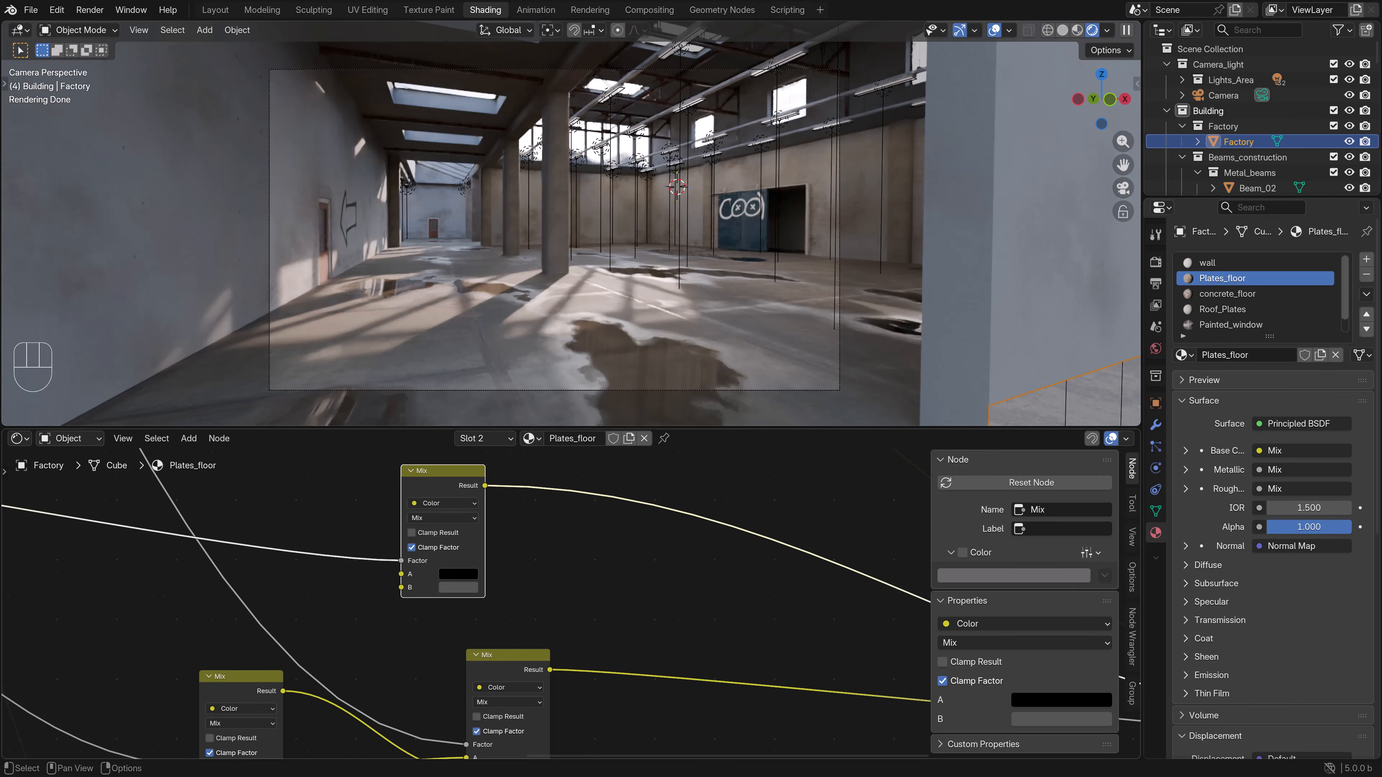
pyautogui.click(457, 587)
pyautogui.moveTo(548, 441); pyautogui.dragTo(548, 414)
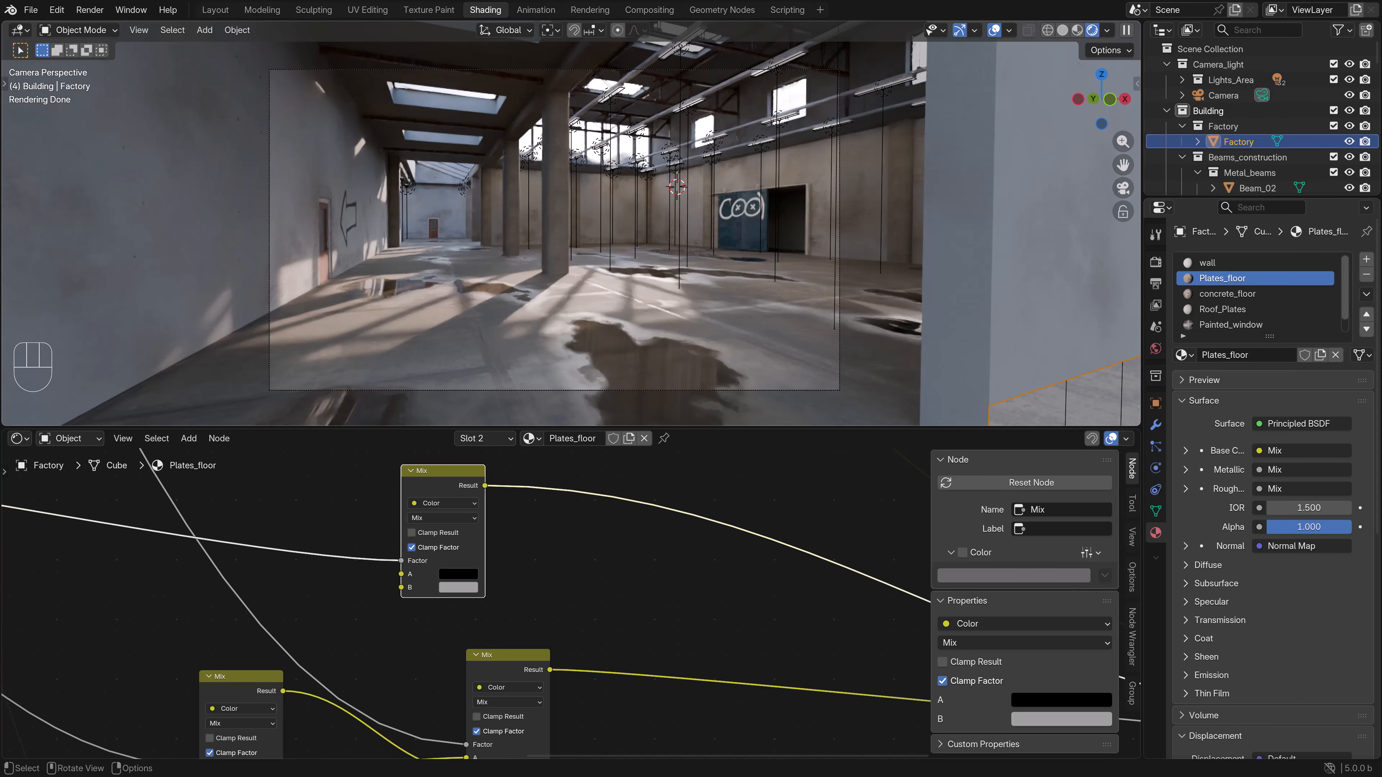
# - Rename the Camera_light collection to Camera_light_atmosphere
pyautogui.click(646, 207)
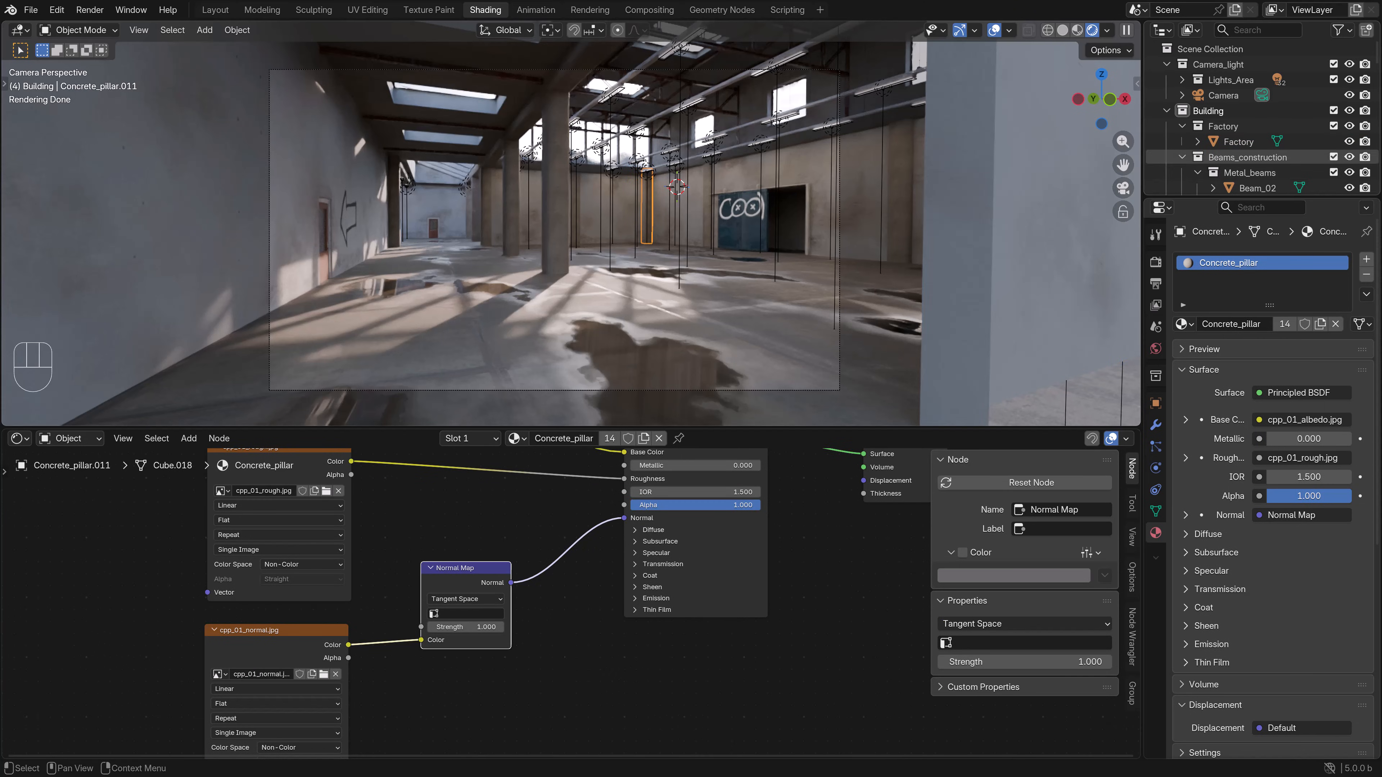
pyautogui.click(1217, 64)
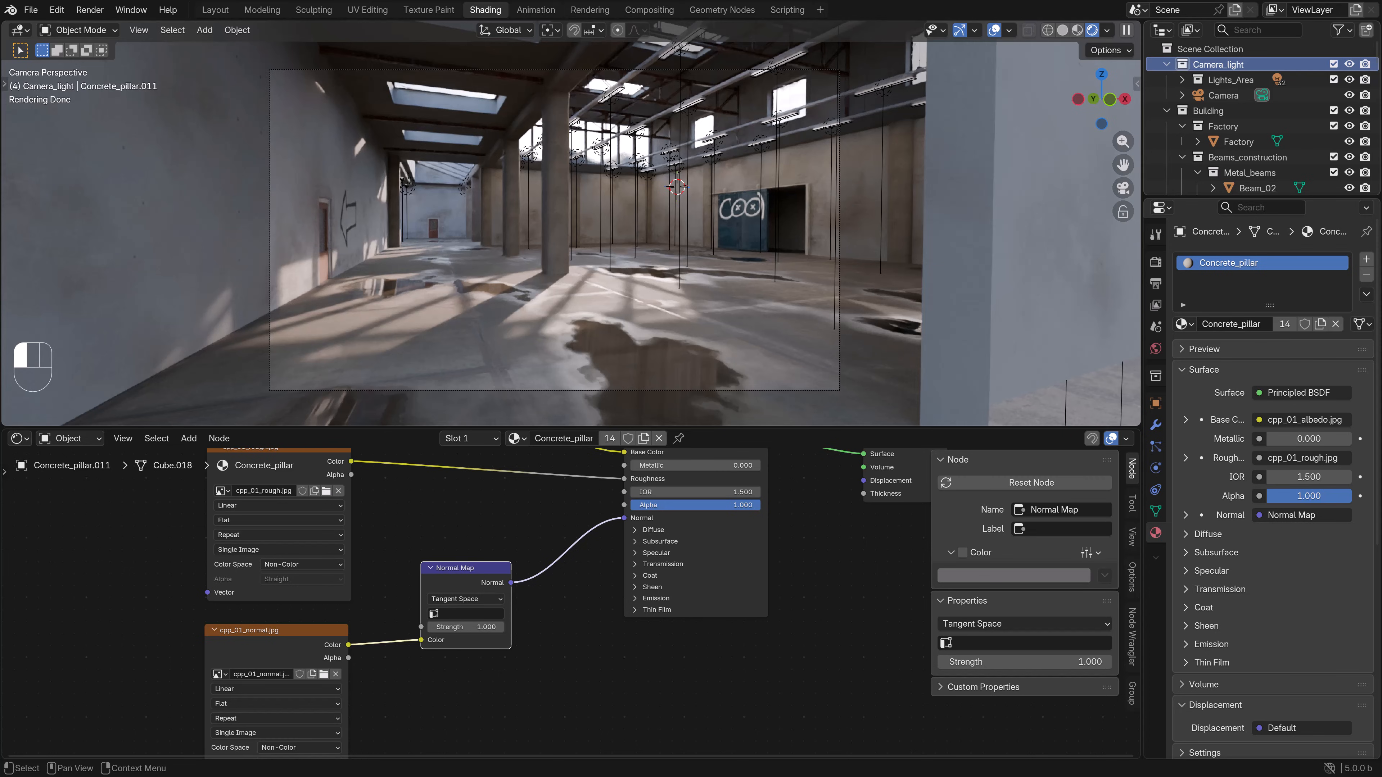
pyautogui.doubleClick(1218, 64)
pyautogui.write('_at')
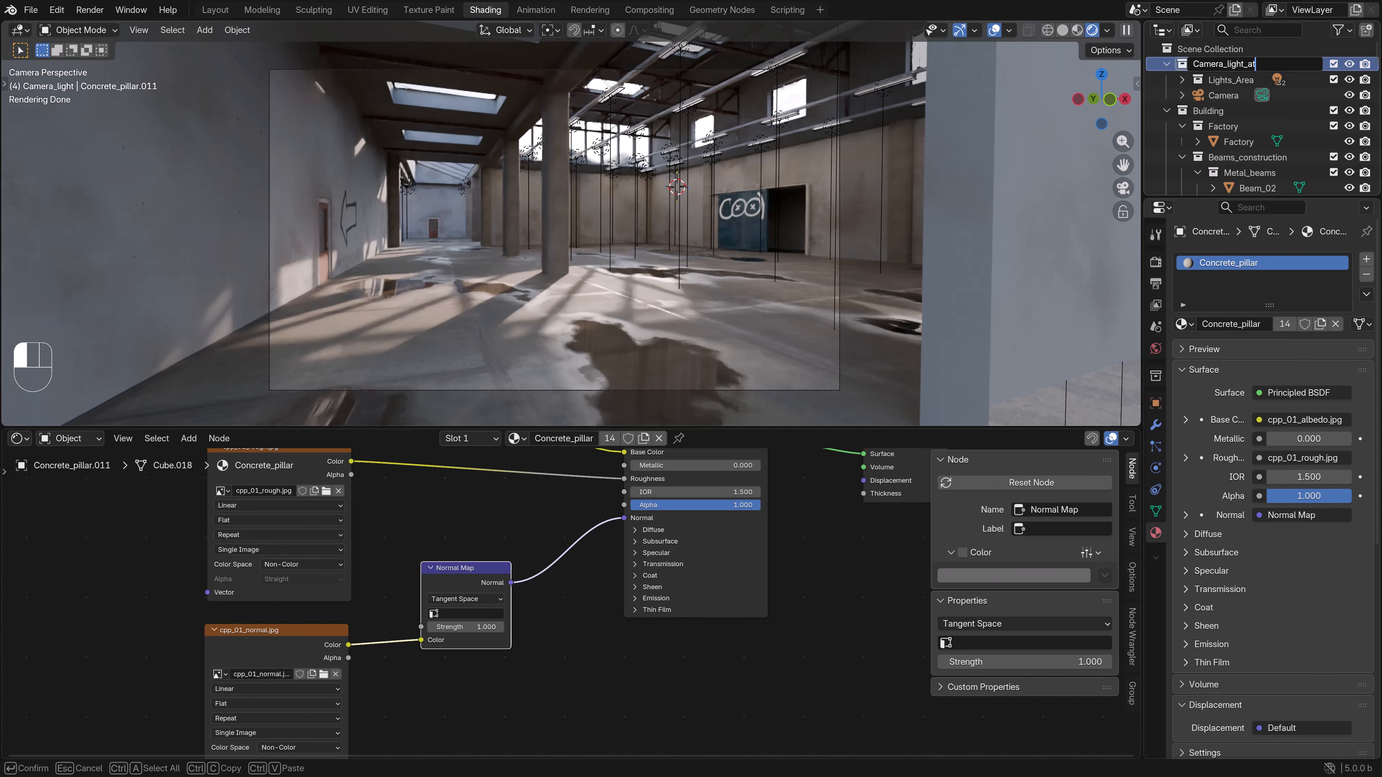
pyautogui.write('mosphere')
pyautogui.press('Return')
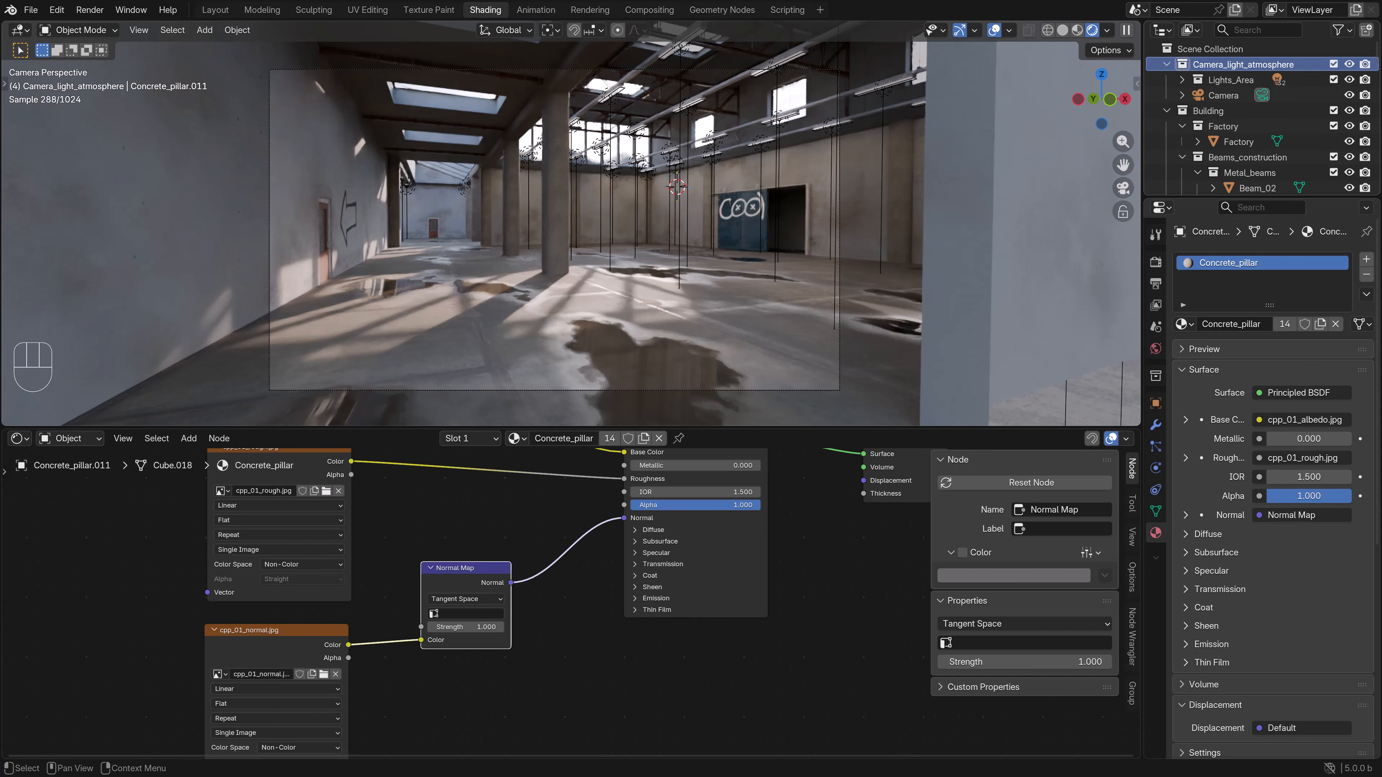
# - Create a new collection inside the Camera_light_atmosphere collection
pyautogui.rightClick(1191, 64)
pyautogui.click(1046, 64)
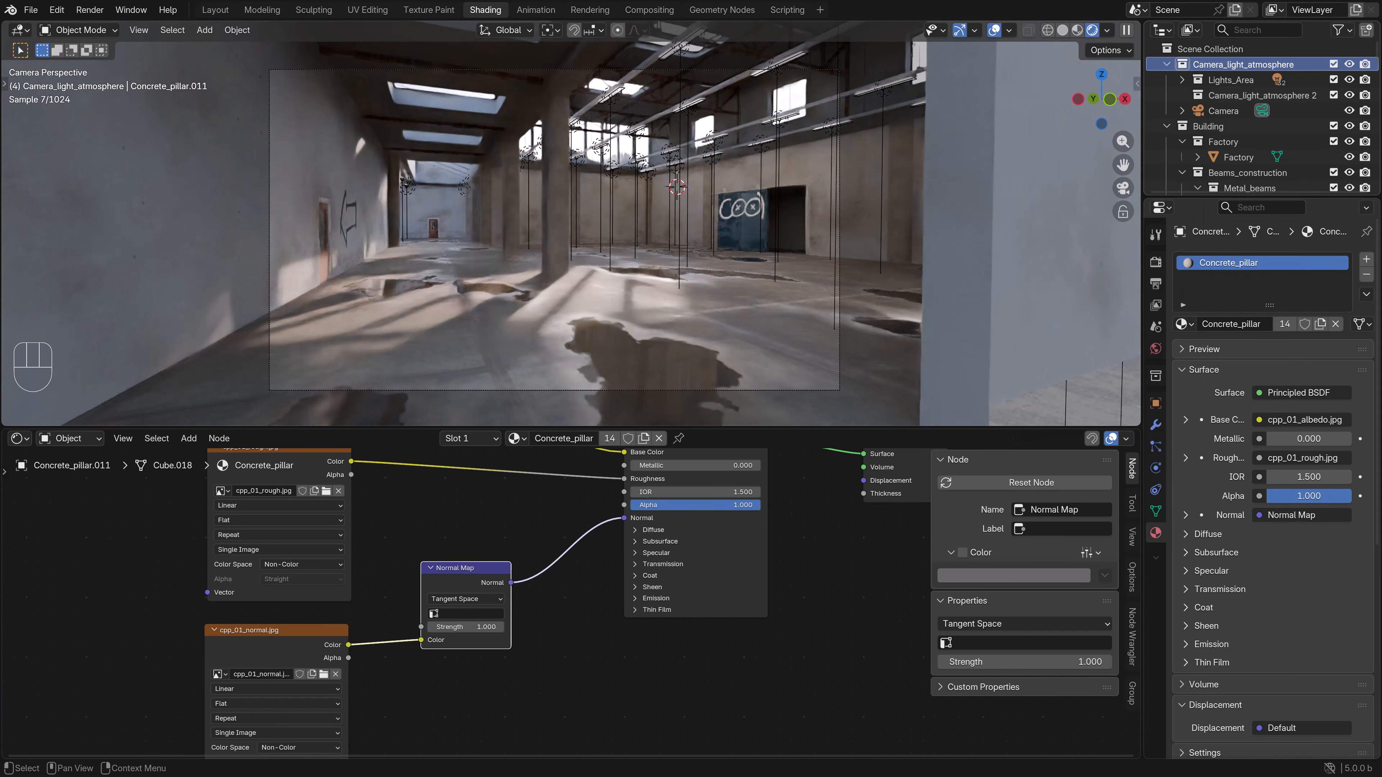
# - Rename the new nested collection to Atmosphere and move the camera into the Lights_Area collection
pyautogui.doubleClick(1256, 95)
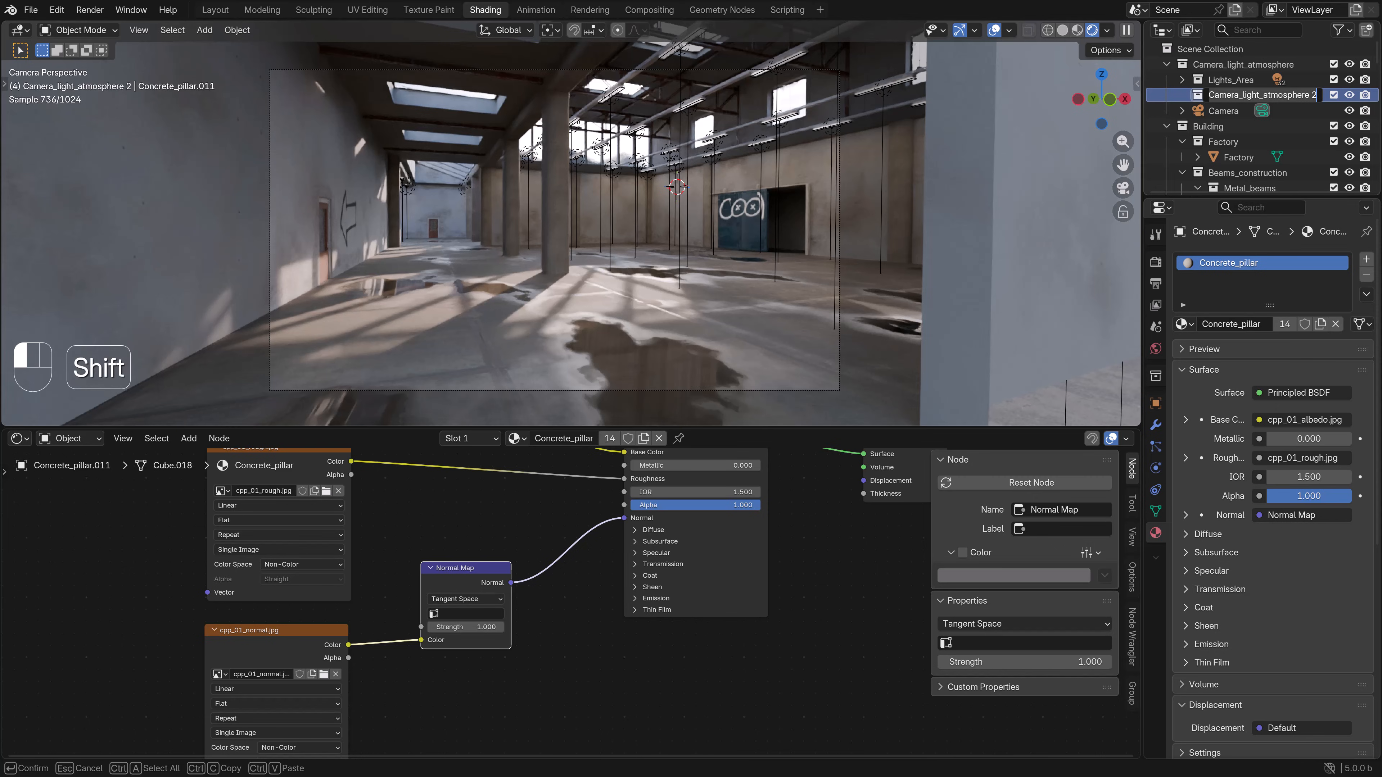
pyautogui.write('Atmosphere')
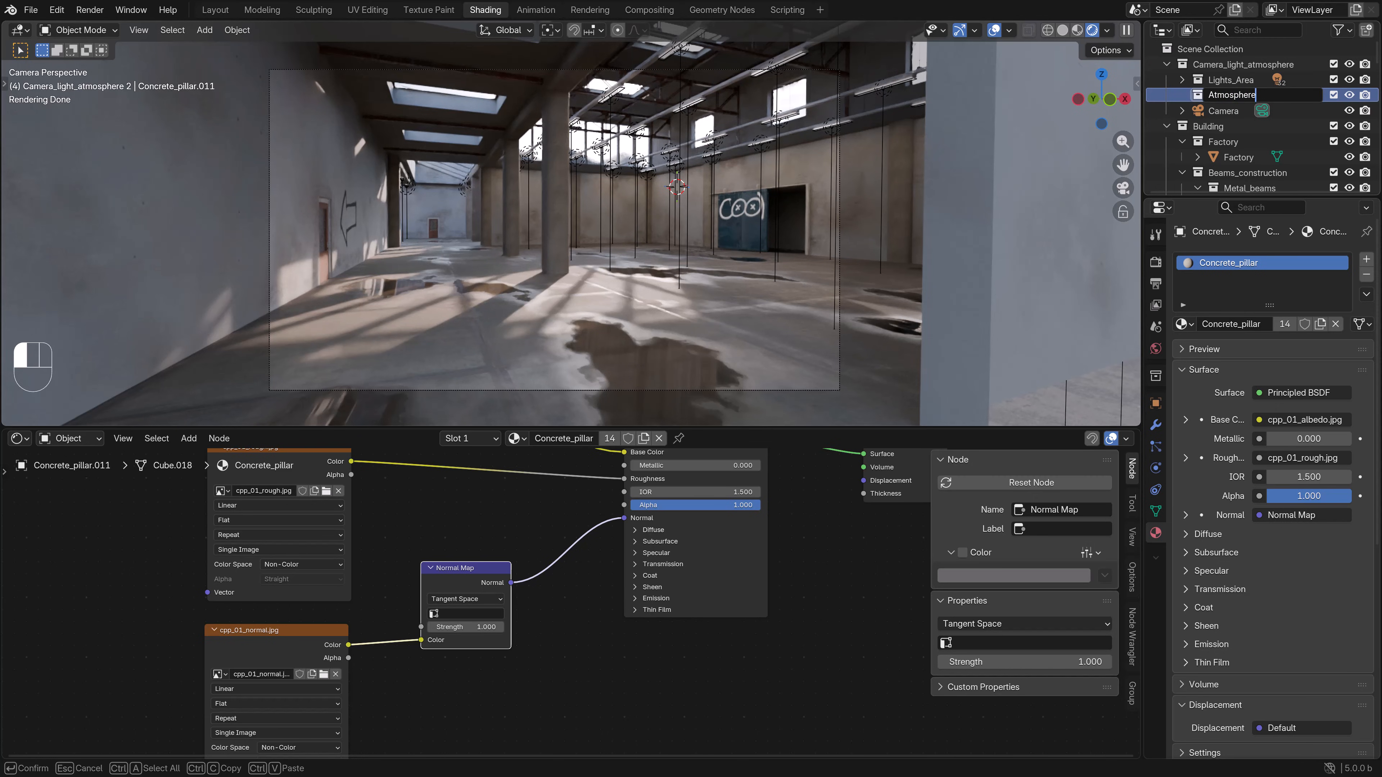
pyautogui.press('Return')
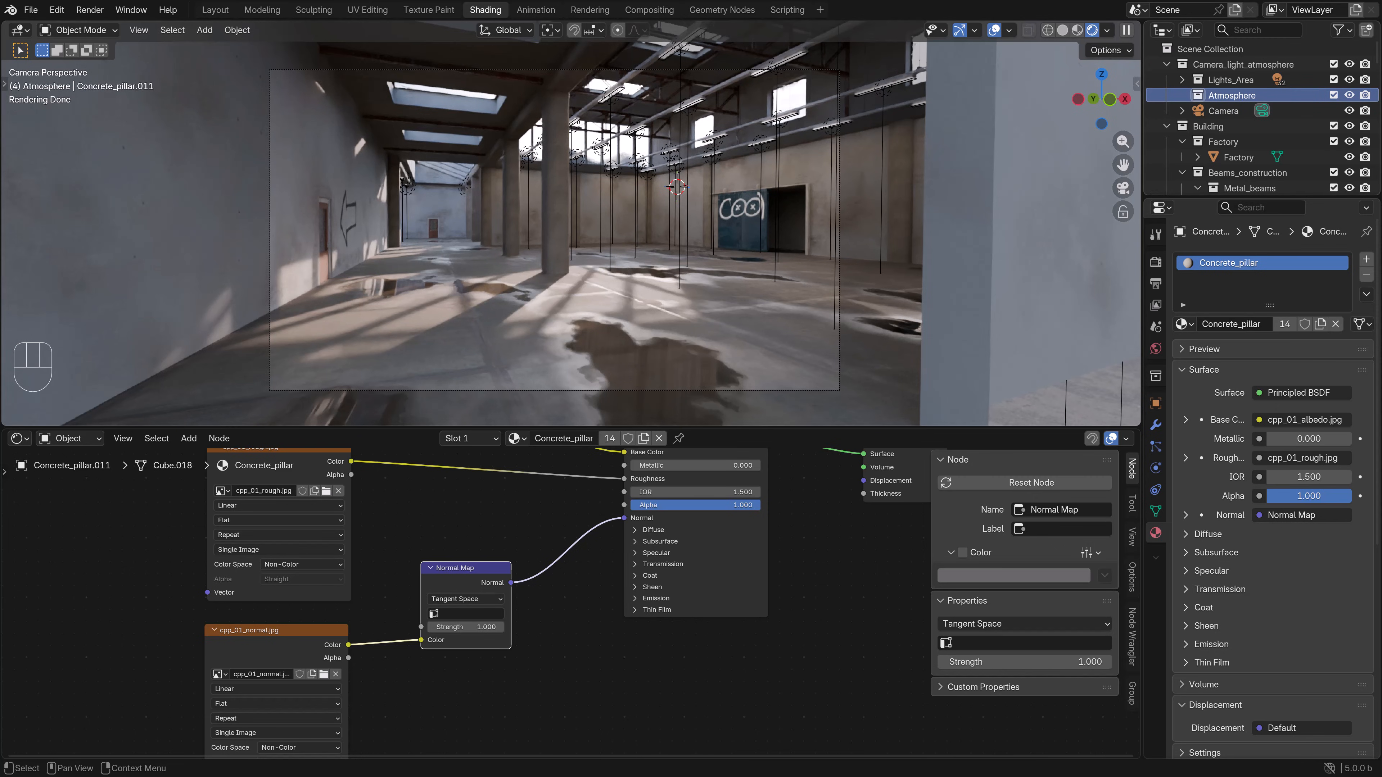
pyautogui.moveTo(1223, 110); pyautogui.dragTo(1232, 80)
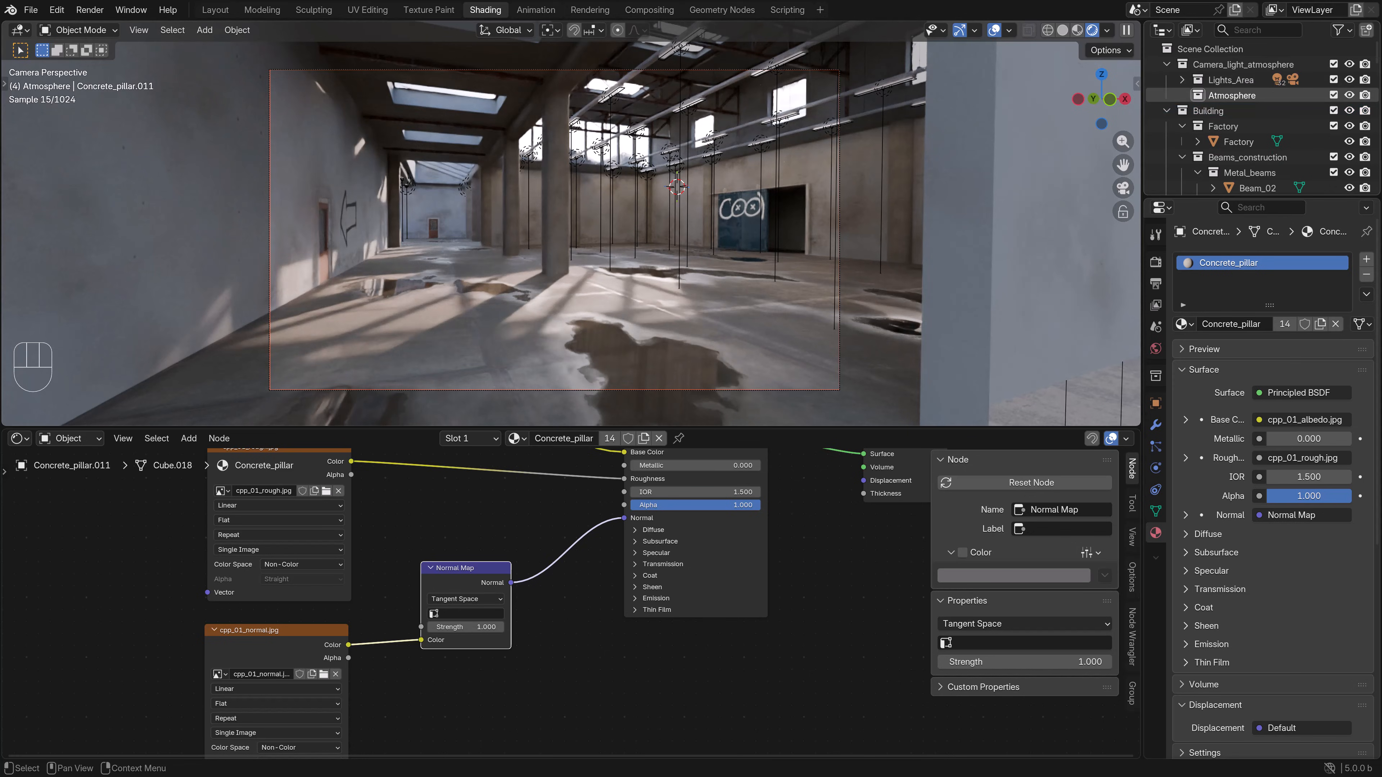
# - Show the scene in solid shading from the top and add a cube mesh to the Atmosphere collection
pyautogui.press('z')
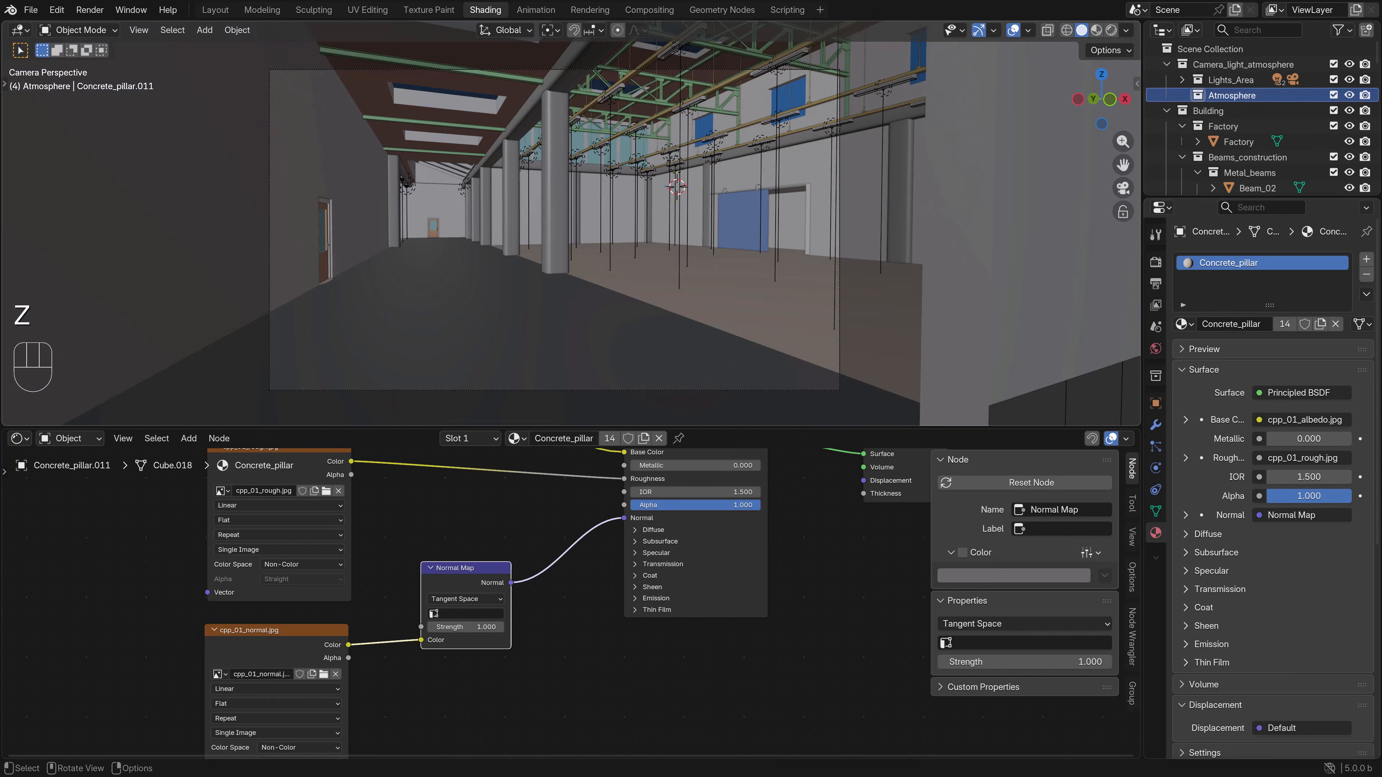
pyautogui.press('KP_7')
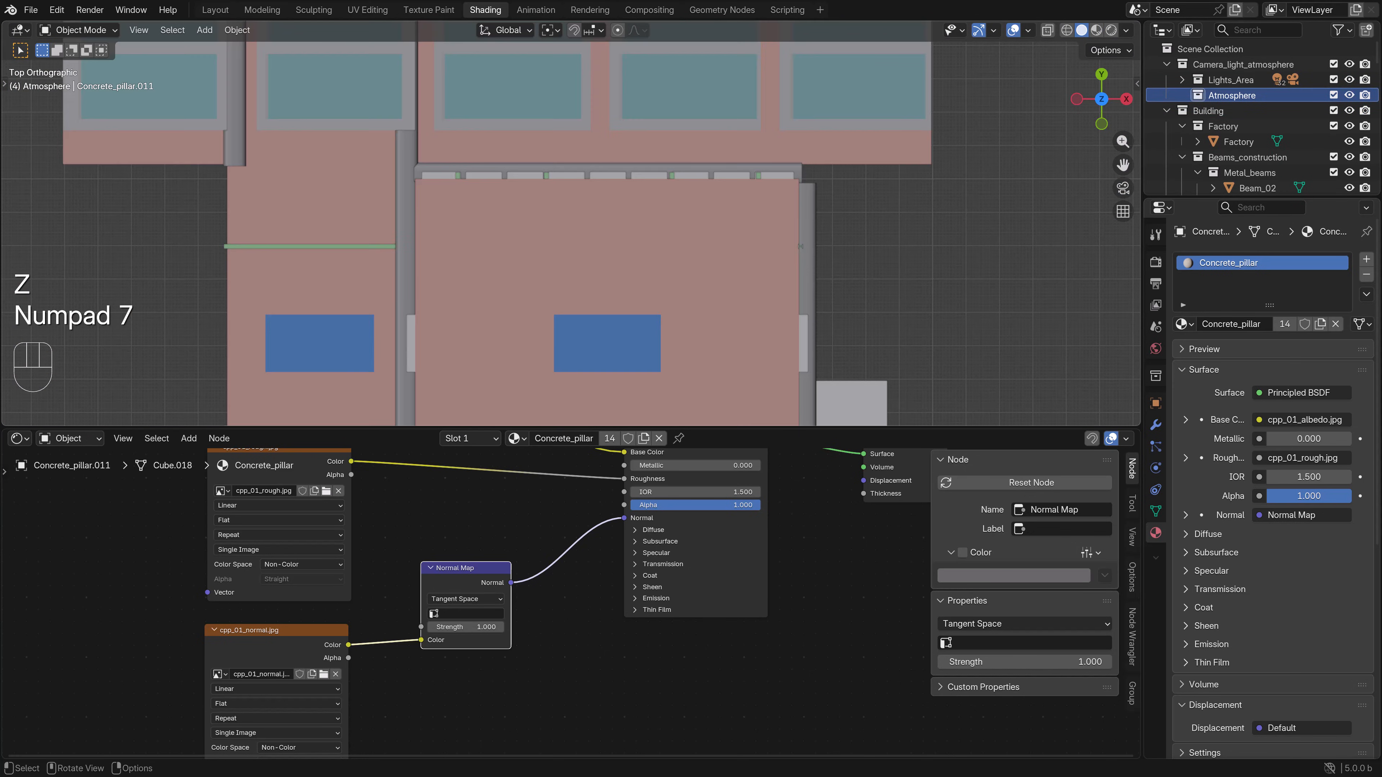
pyautogui.scroll(-6, 497, 405)
pyautogui.click(204, 30)
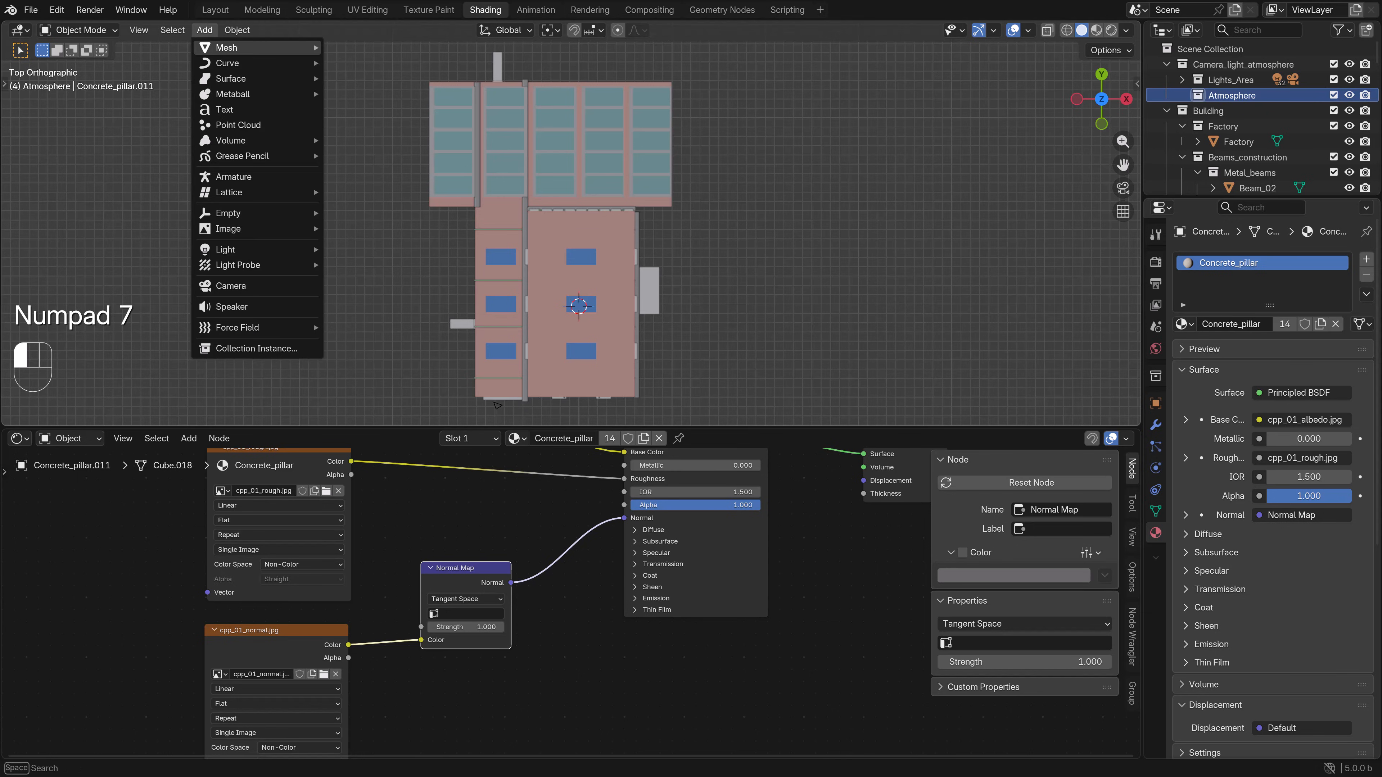
pyautogui.moveTo(229, 49)
pyautogui.click(380, 64)
# - Scale the cube up uniformly to about 27.6 m wide and move it so it spans the factory's width
pyautogui.scroll(-4, 497, 405)
pyautogui.press('g')
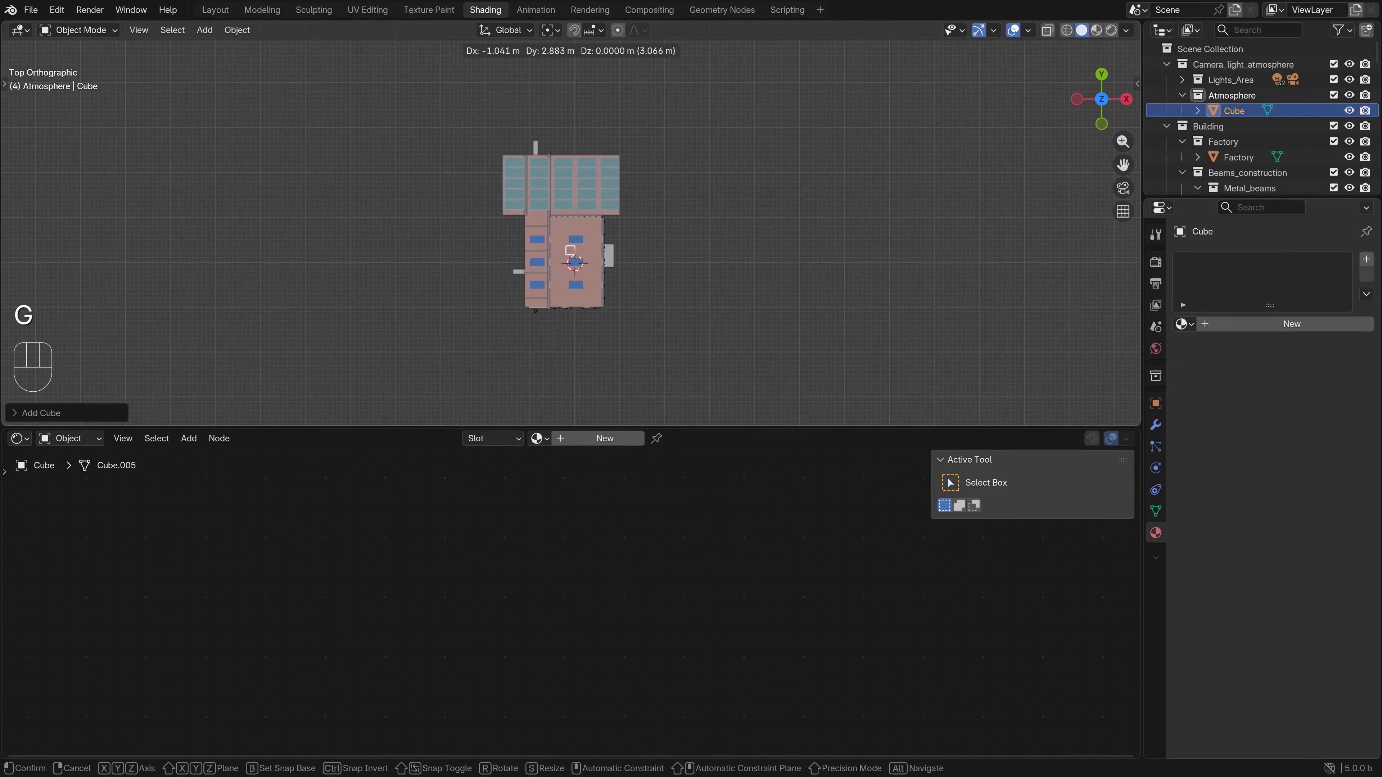
pyautogui.press('s')
pyautogui.click(849, 290)
pyautogui.scroll(1, 783, 282)
pyautogui.press('s')
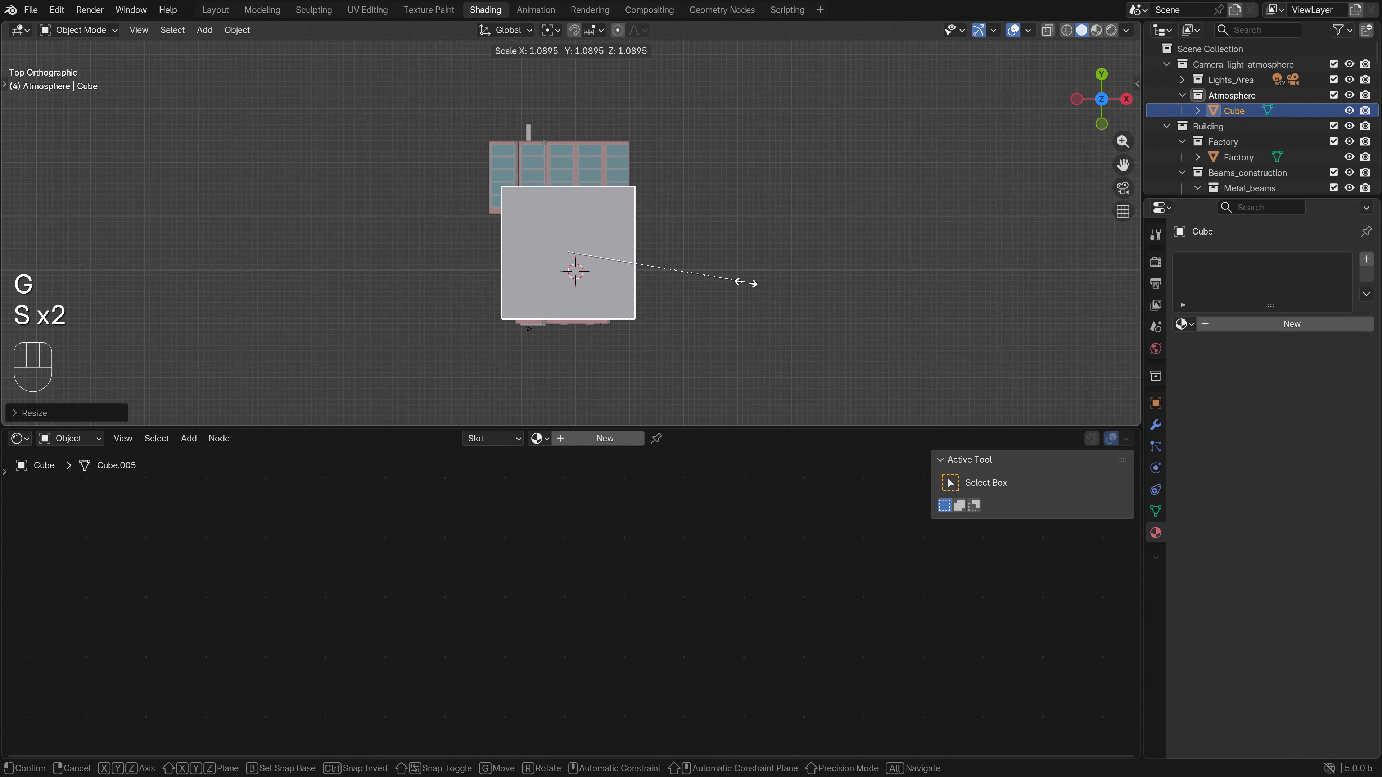
pyautogui.click(750, 284)
pyautogui.press('g')
pyautogui.press('s')
pyautogui.press('g')
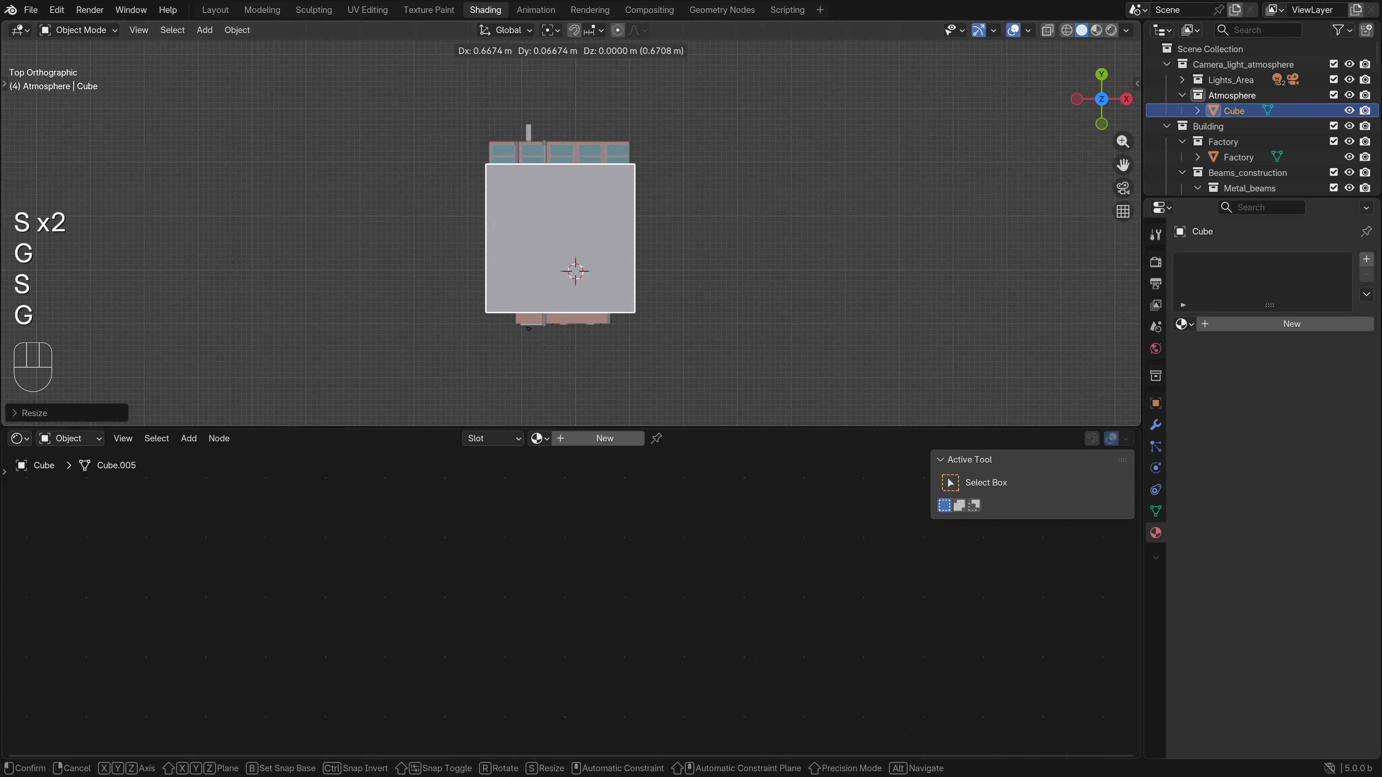
# - Stretch the cube along Y to cover the building's full length and reposition it over the building
pyautogui.press('s')
pyautogui.press('y')
pyautogui.click(848, 276)
pyautogui.press('g')
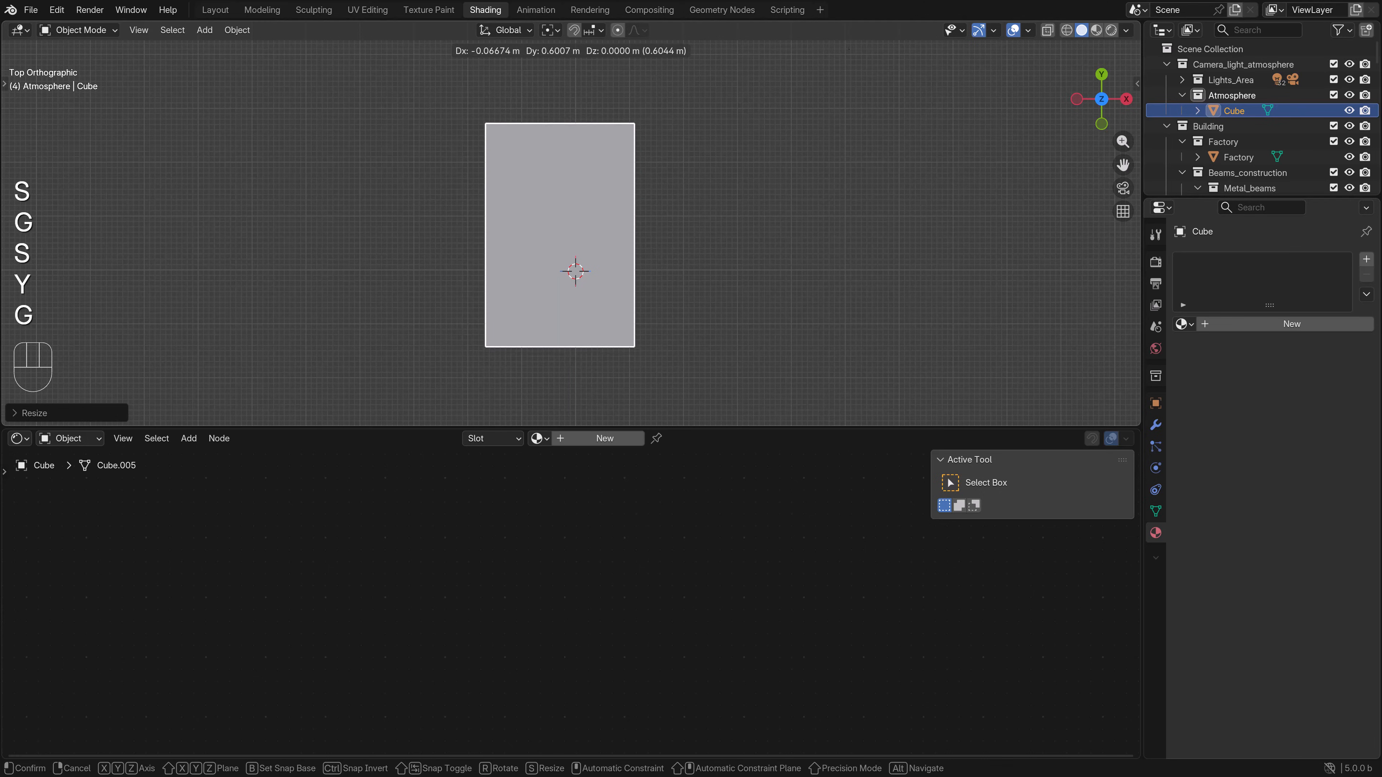
pyautogui.click(848, 270)
# - In front view with wireframe shading, flatten the cube along Z and shift it vertically around the factory
pyautogui.press('KP_1')
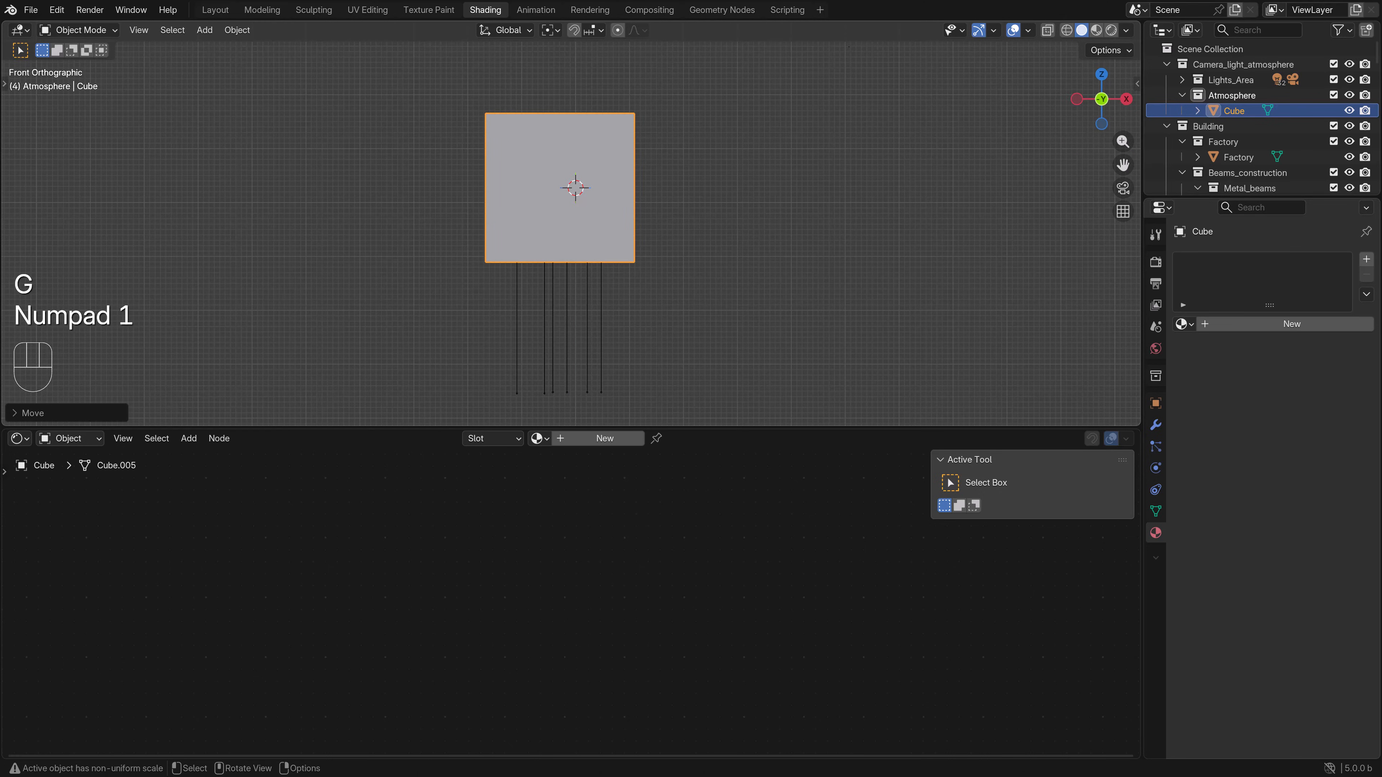
pyautogui.press('z')
pyautogui.press('s')
pyautogui.press('z')
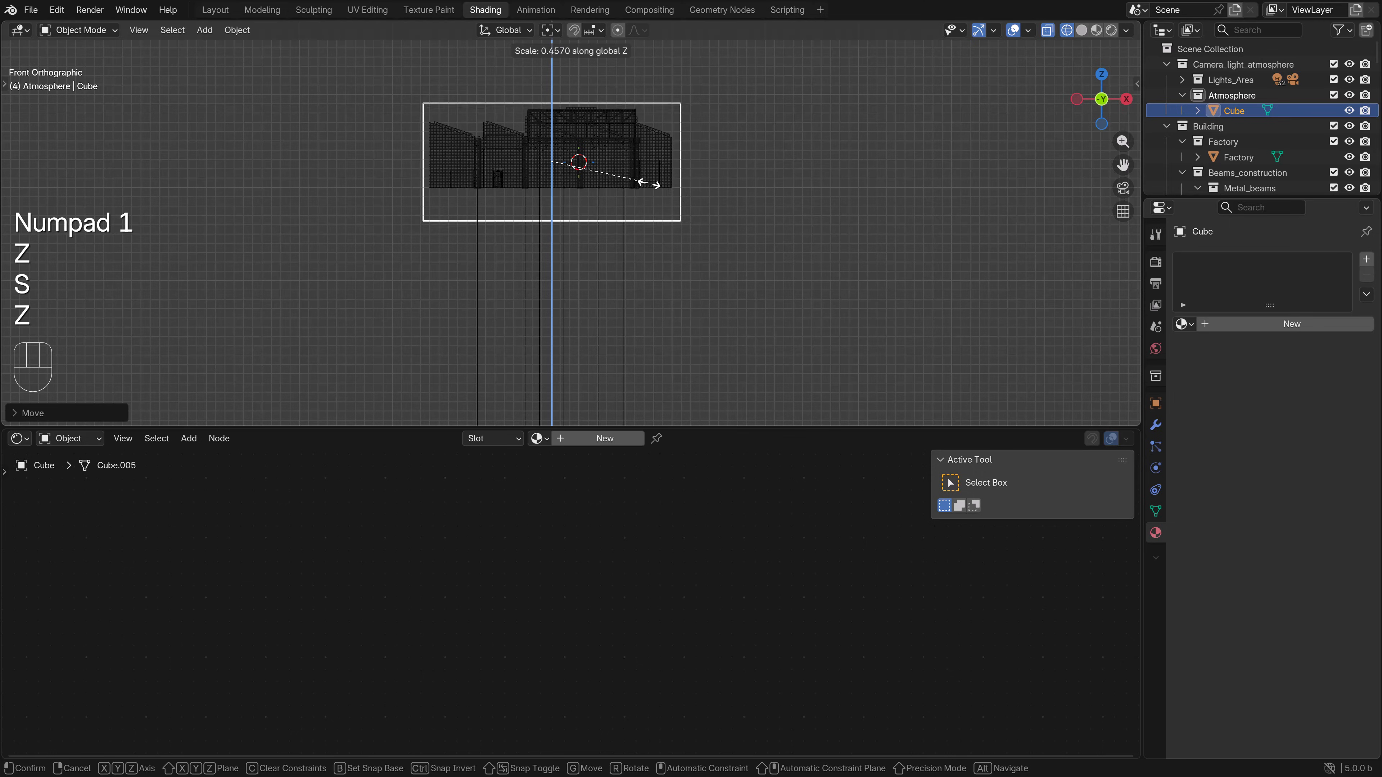
pyautogui.click(647, 180)
pyautogui.press('g')
pyautogui.press('z')
pyautogui.click(715, 179)
# - Refine the cube's Z scale to about 10.7 m high and adjust its vertical position to enclose the building
pyautogui.press('s')
pyautogui.press('z')
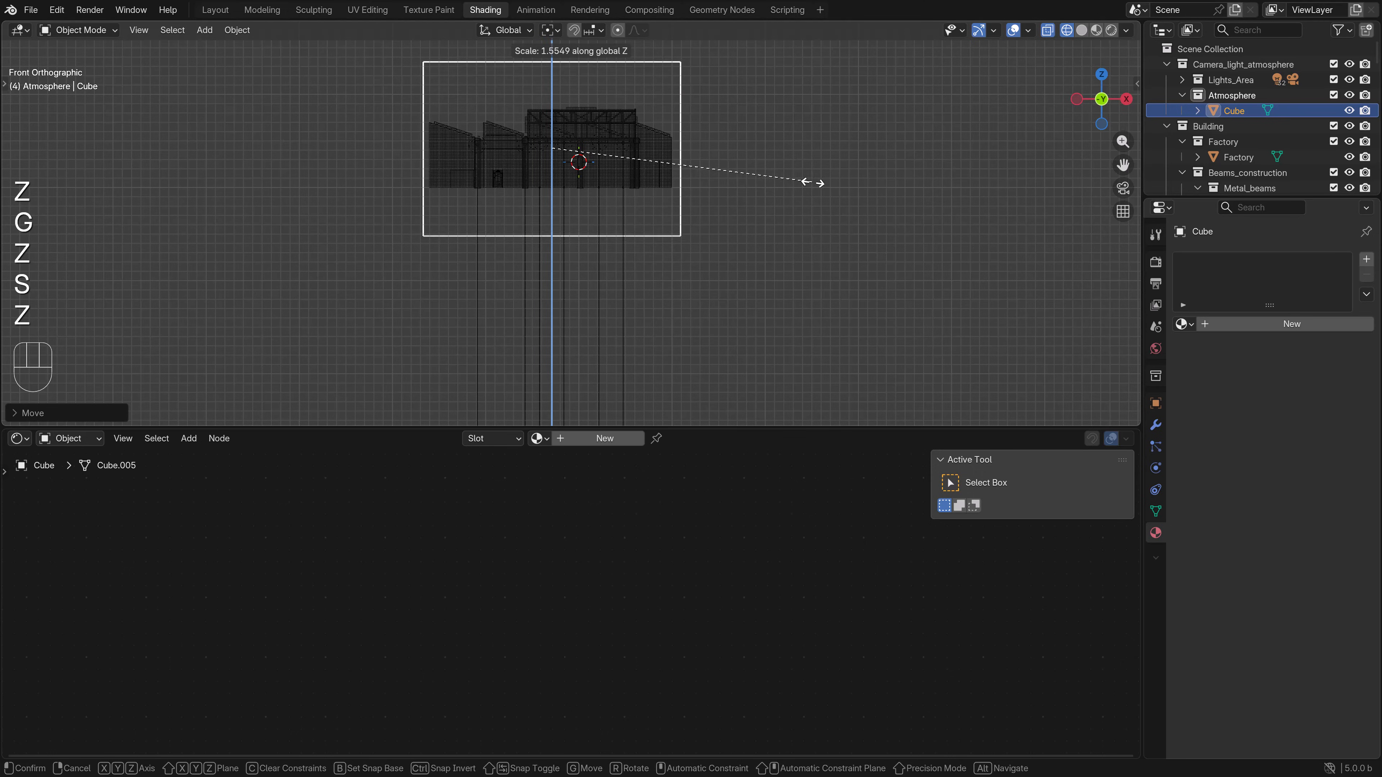
pyautogui.click(703, 179)
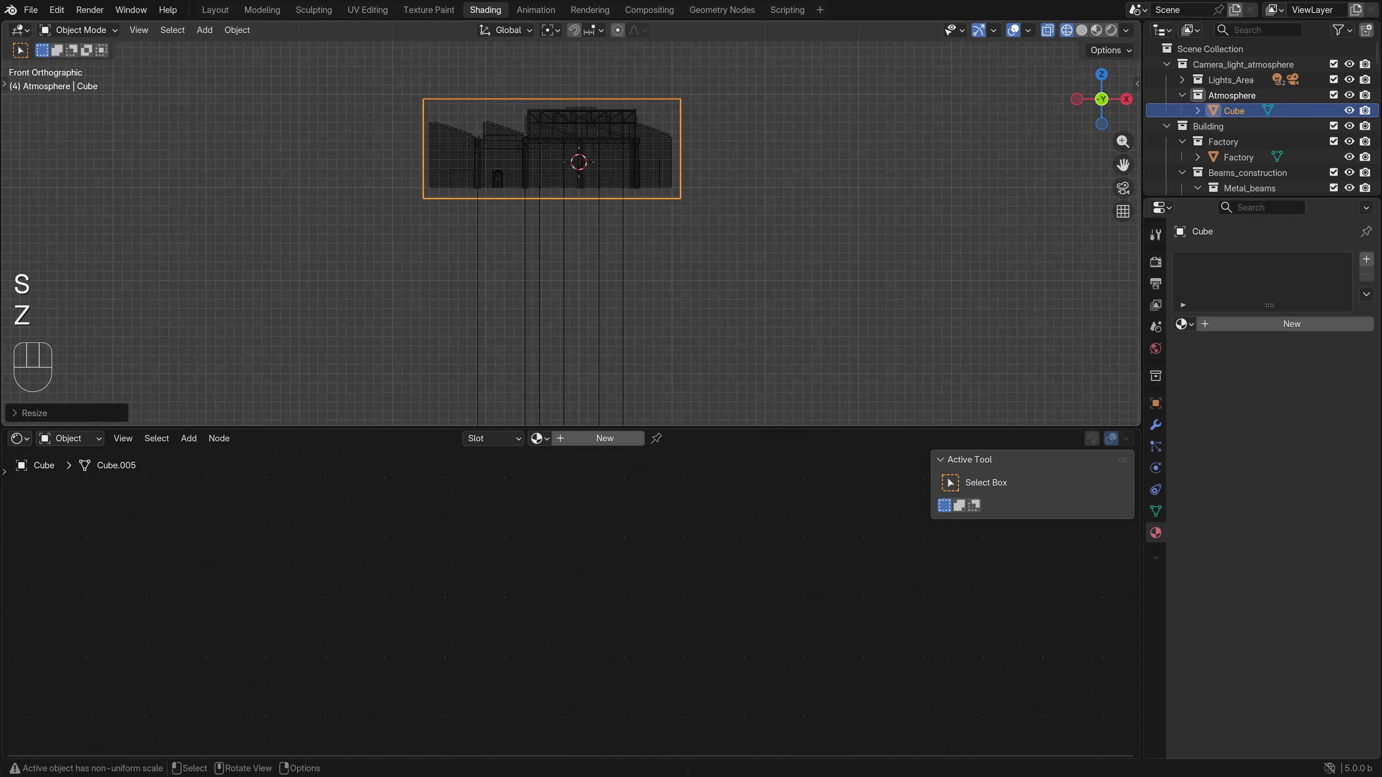
pyautogui.press('g')
pyautogui.press('z')
pyautogui.click(703, 179)
# - From the top view, shorten the cube along Y to about 39.2 m and move it along Y to enclose the factory
pyautogui.press('KP_7')
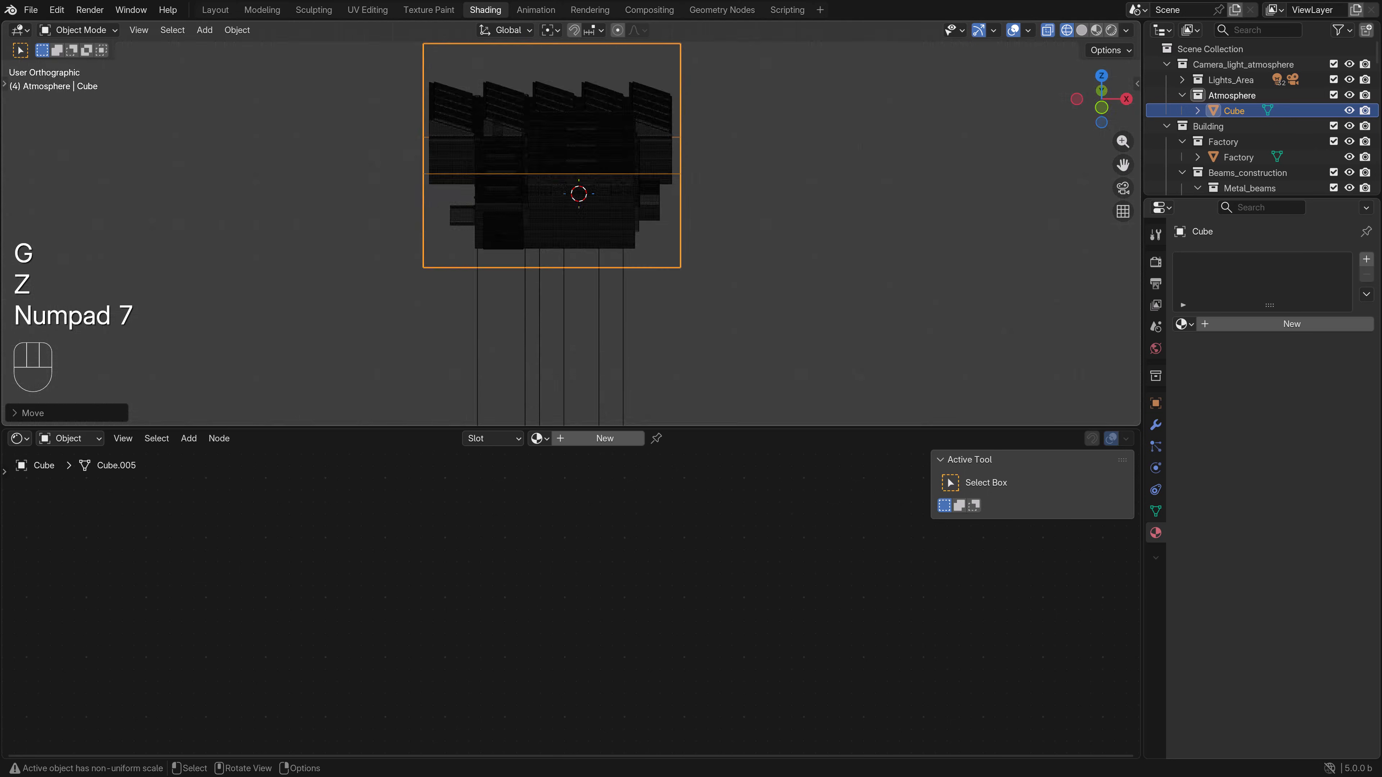
pyautogui.press('s')
pyautogui.press('y')
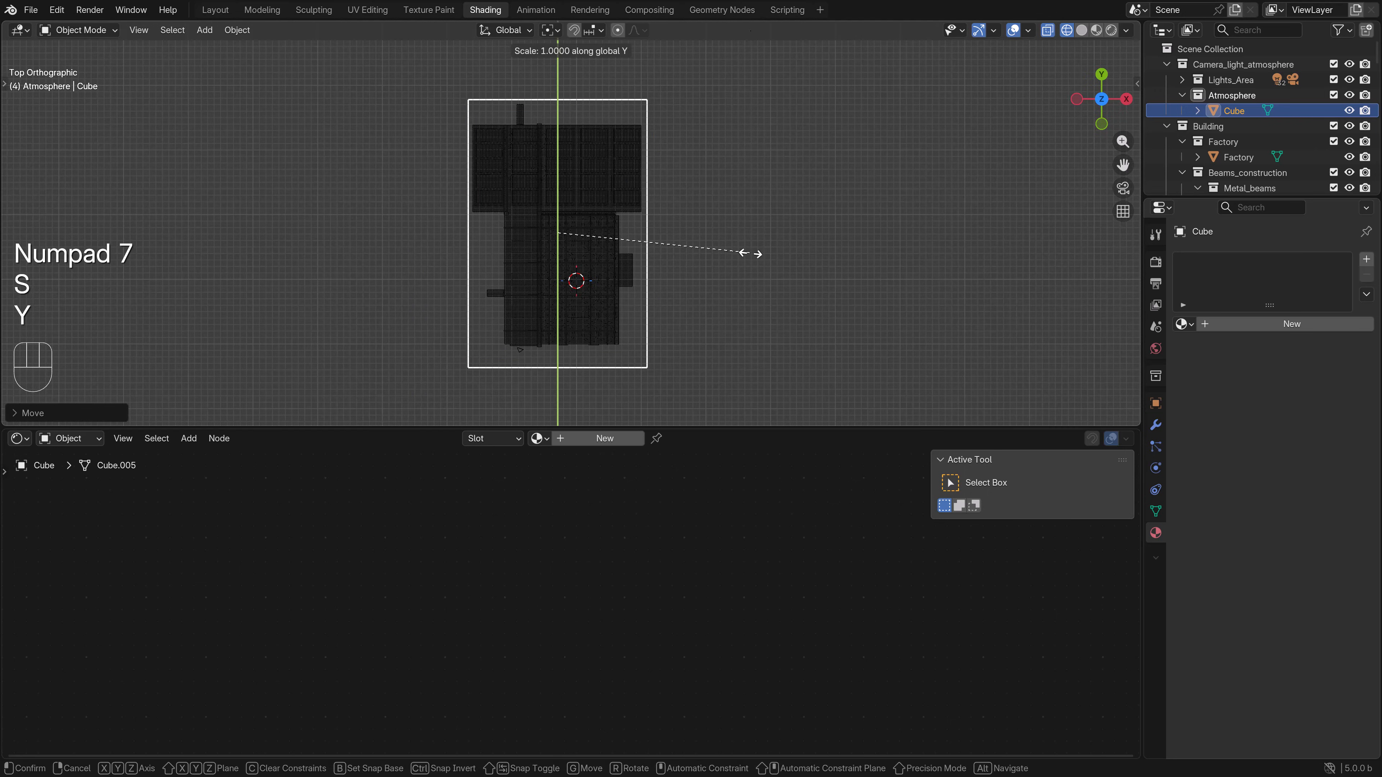
pyautogui.click(737, 253)
pyautogui.press('g')
pyautogui.press('y')
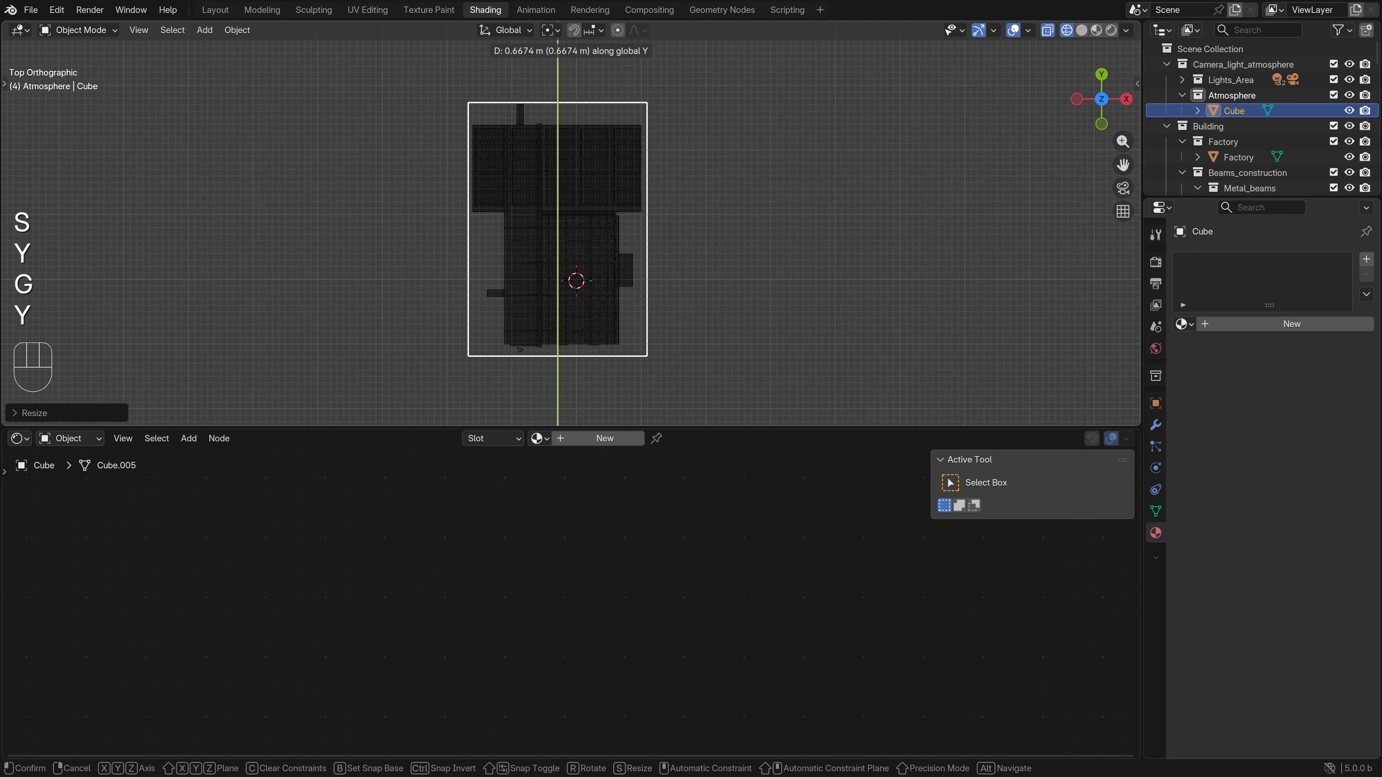
pyautogui.click(520, 349)
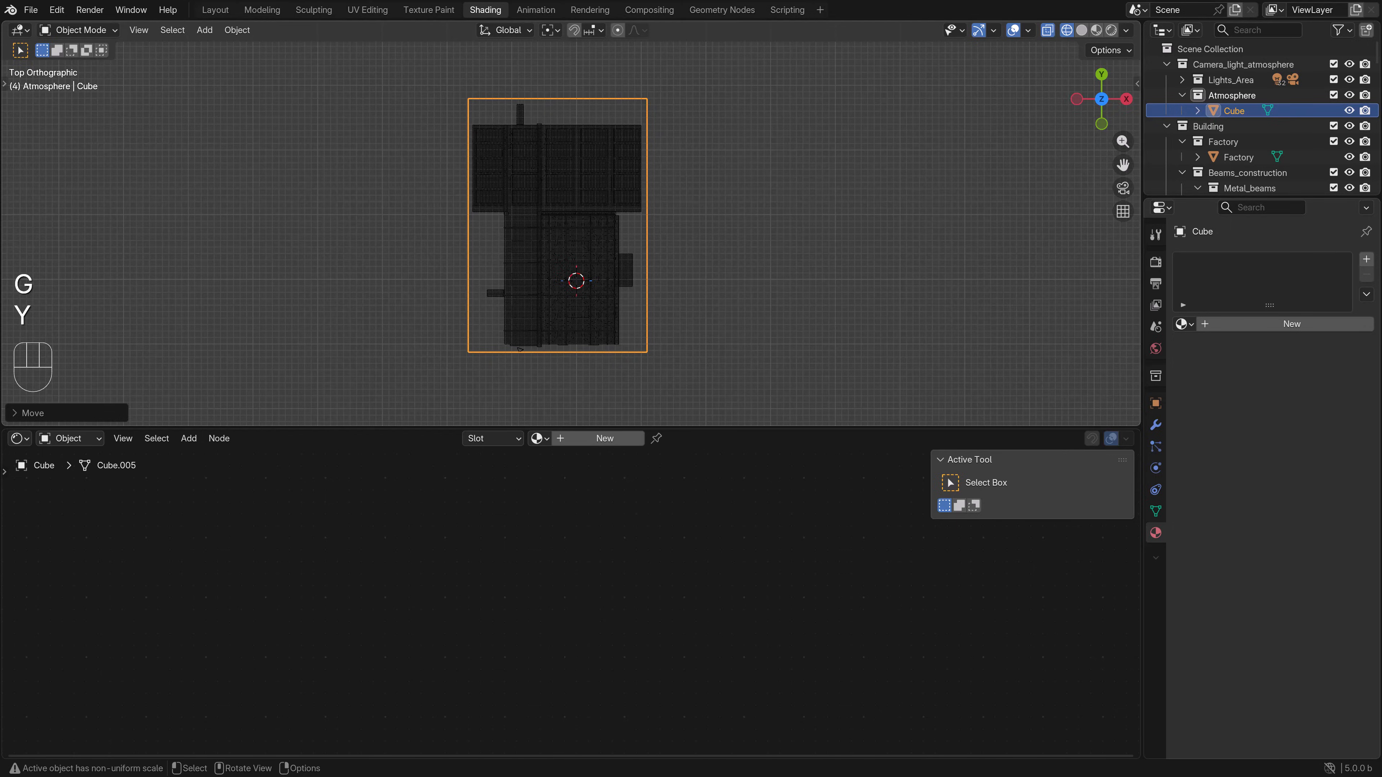
# - Return to solid shading, show the cube's transform values and apply its scale
pyautogui.moveTo(615, 294)
pyautogui.mouseDown(button='middle')
pyautogui.moveTo(672, 245)
pyautogui.moveTo(663, 196)
pyautogui.moveTo(671, 209)
pyautogui.mouseUp(button='middle')
pyautogui.press('z')
pyautogui.click(779, 209)
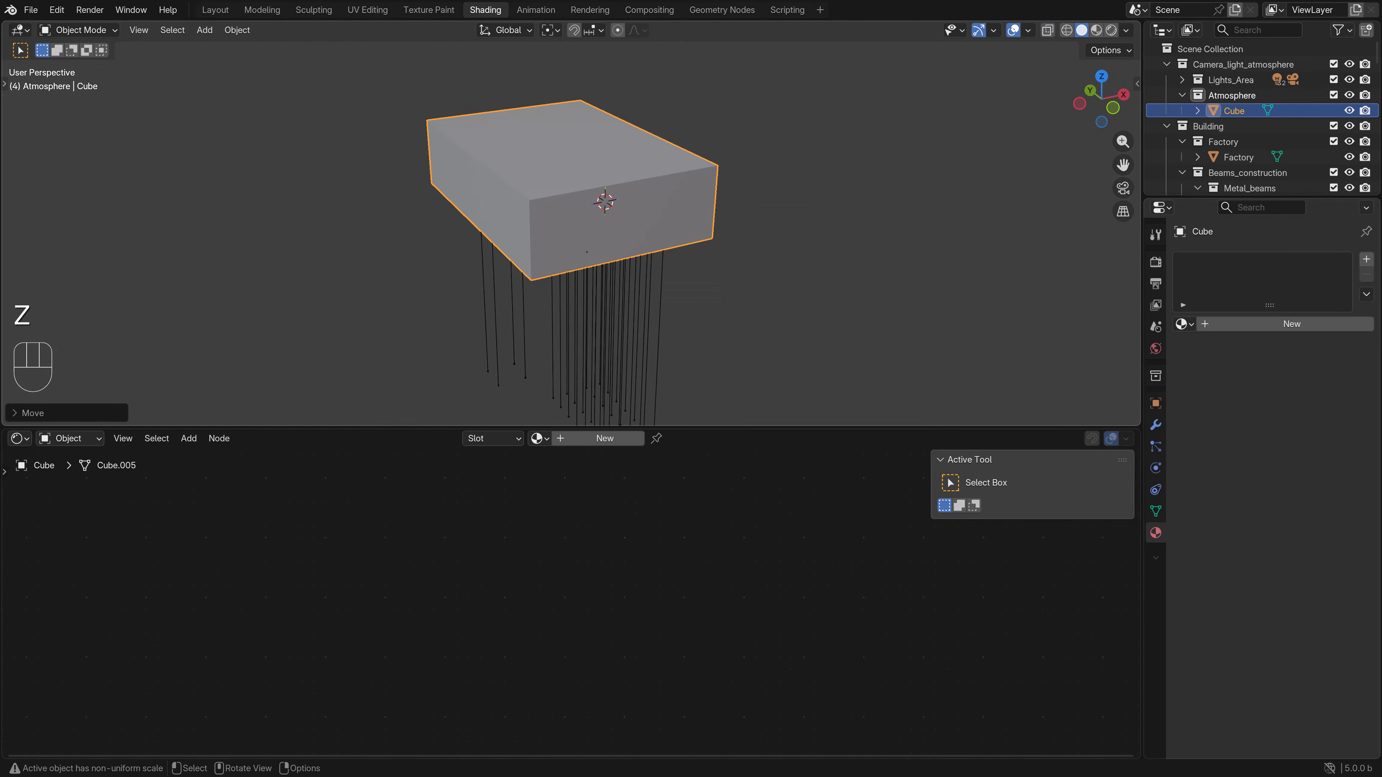
pyautogui.press('n')
pyautogui.click(1132, 79)
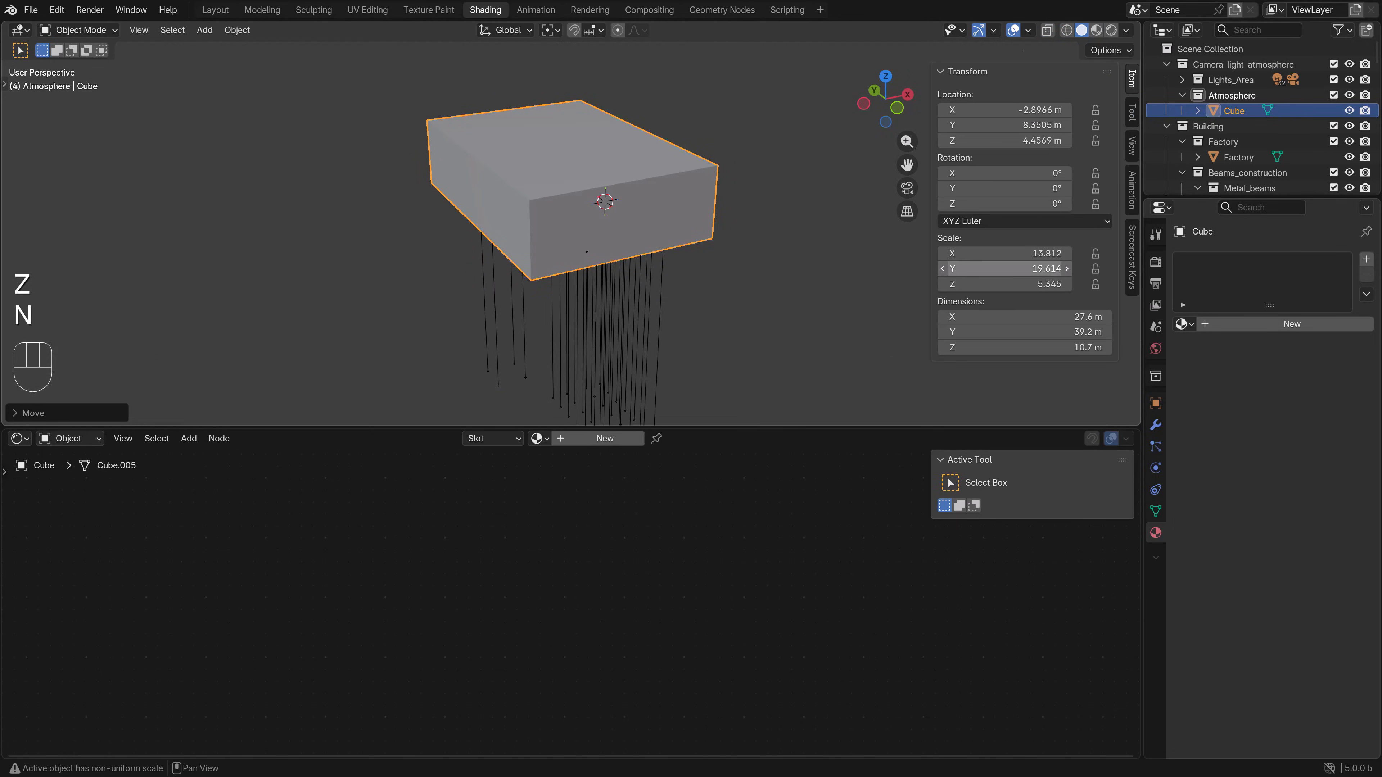
pyautogui.hotkey('ctrl', 'a')
pyautogui.click(620, 269)
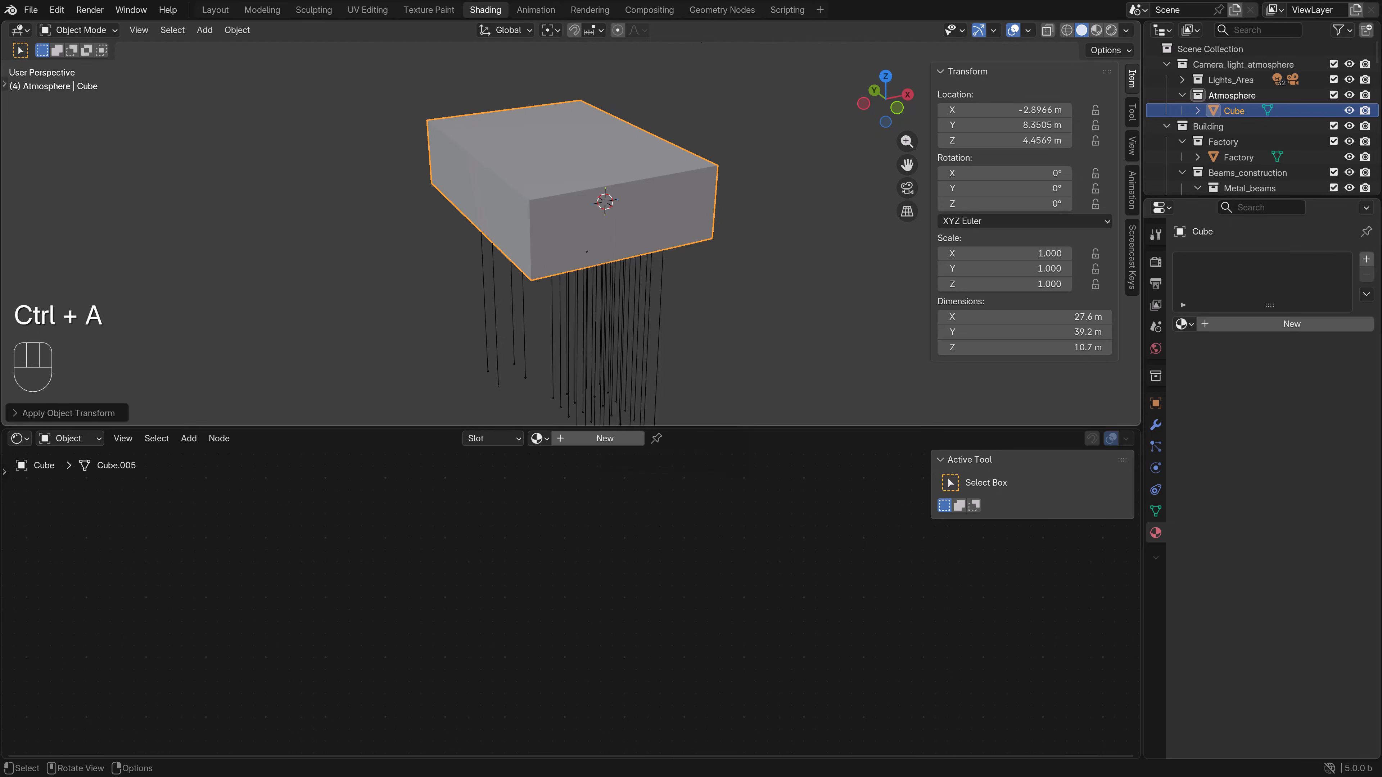
# - Set the cube's viewport display to Wire
pyautogui.press('z')
pyautogui.scroll(3, 603, 282)
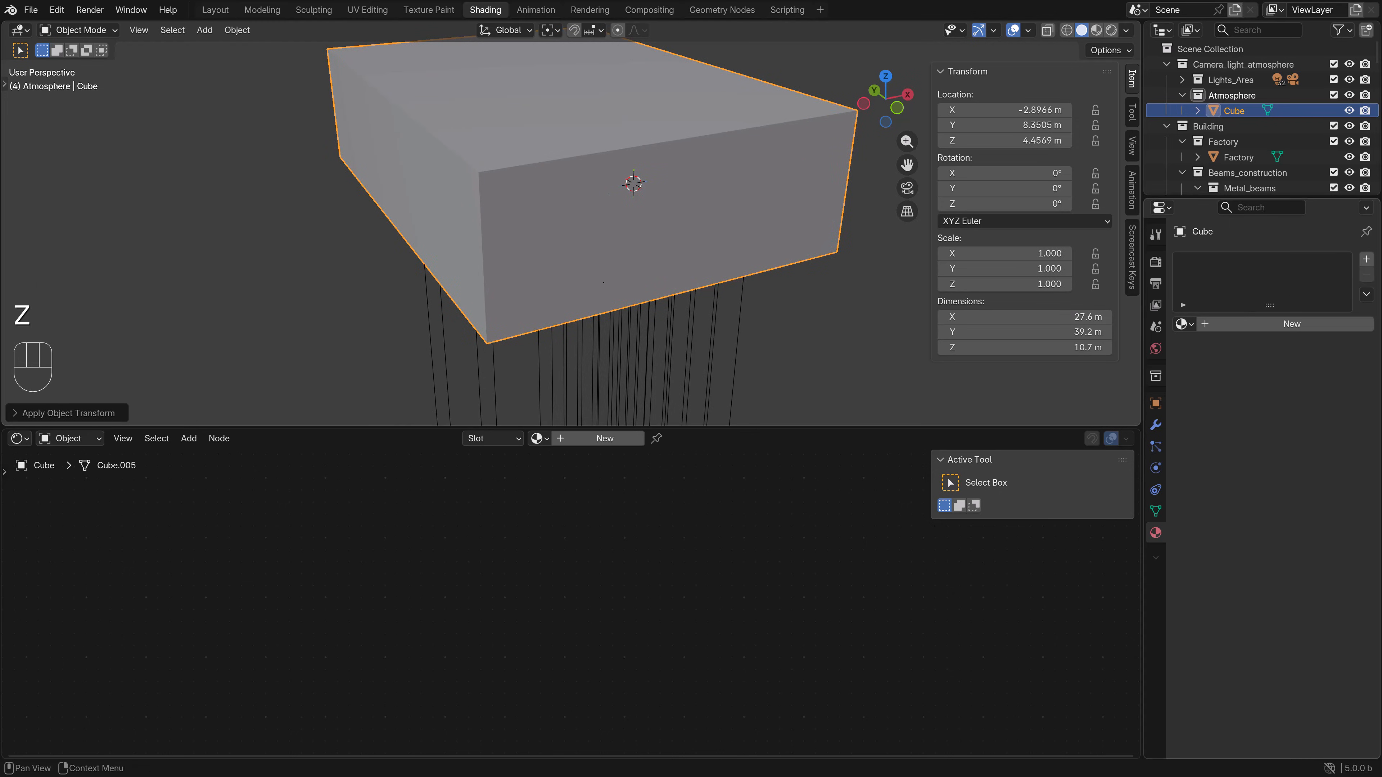
pyautogui.click(1155, 403)
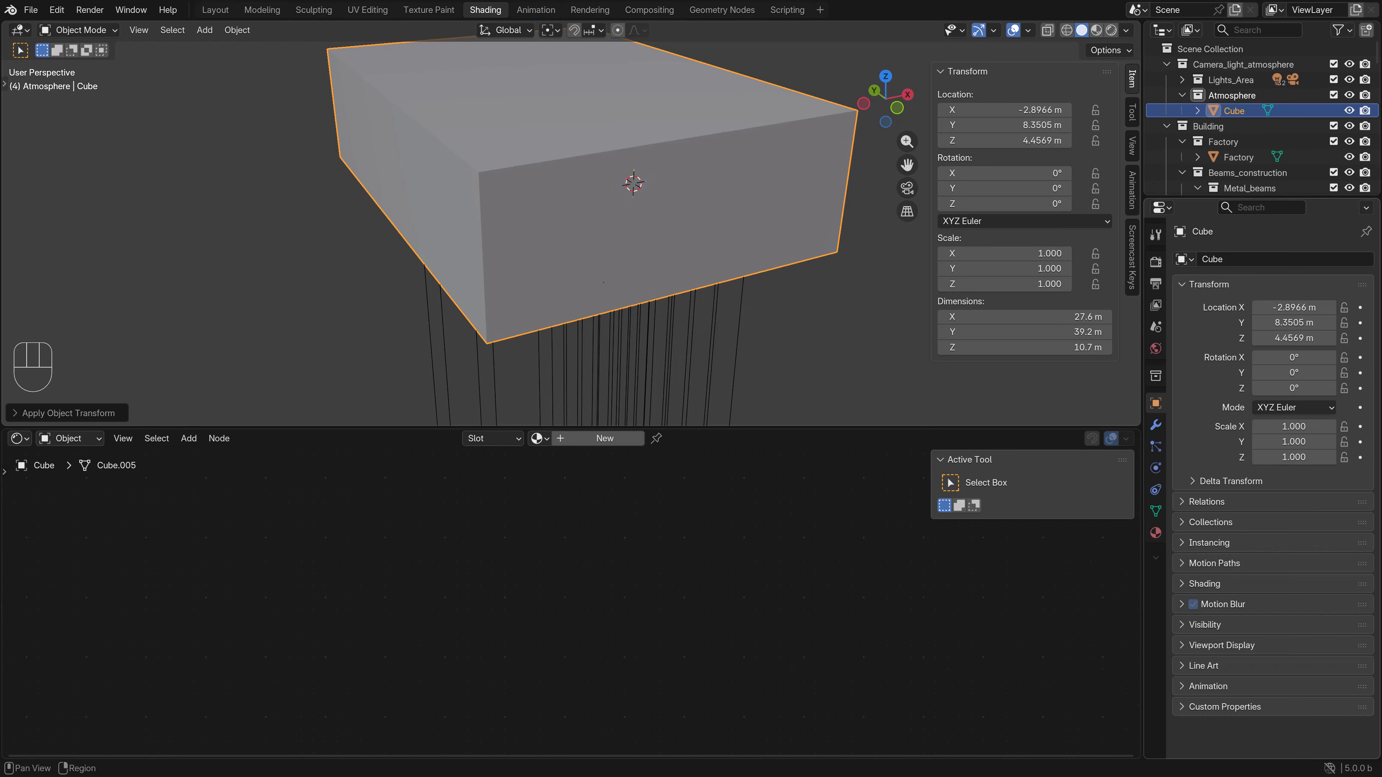
pyautogui.click(1221, 645)
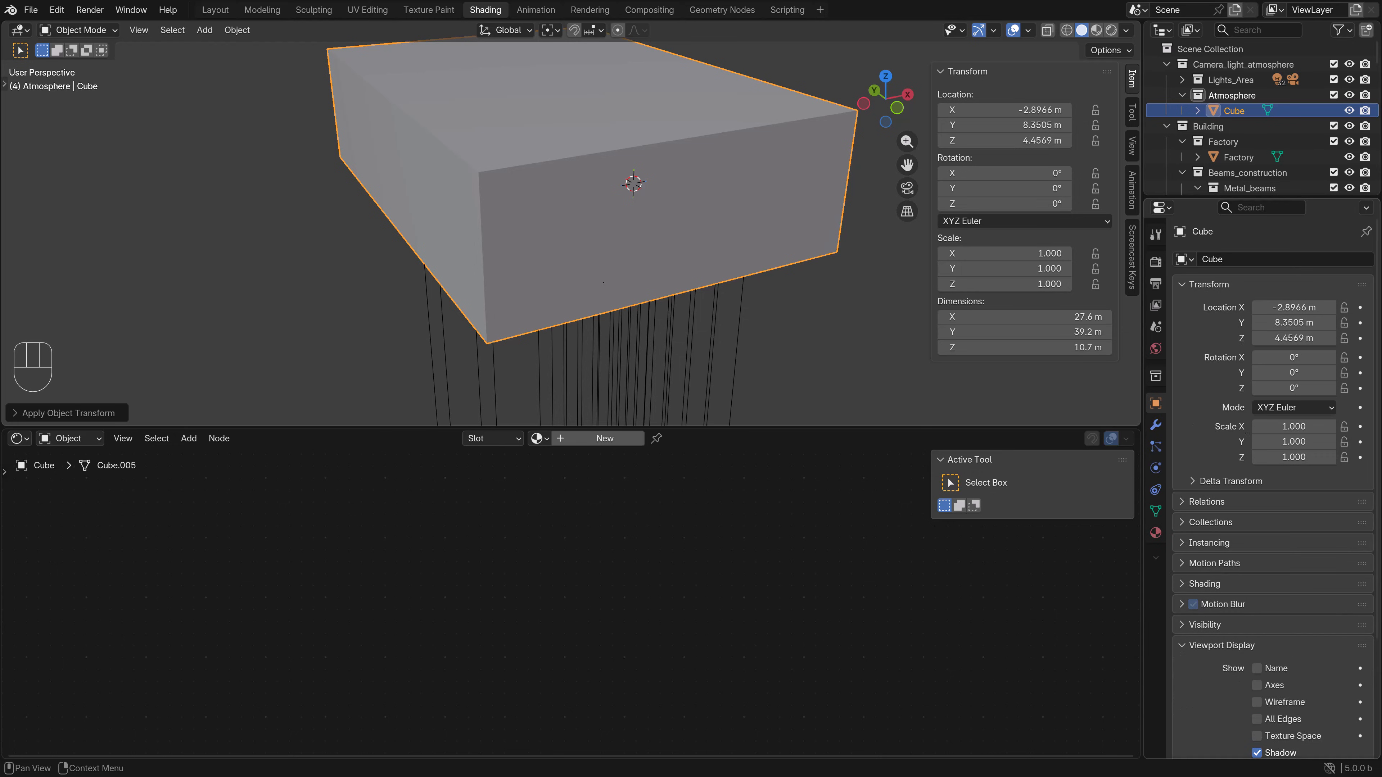
pyautogui.scroll(-5, 1300, 626)
pyautogui.click(1300, 663)
pyautogui.click(1300, 697)
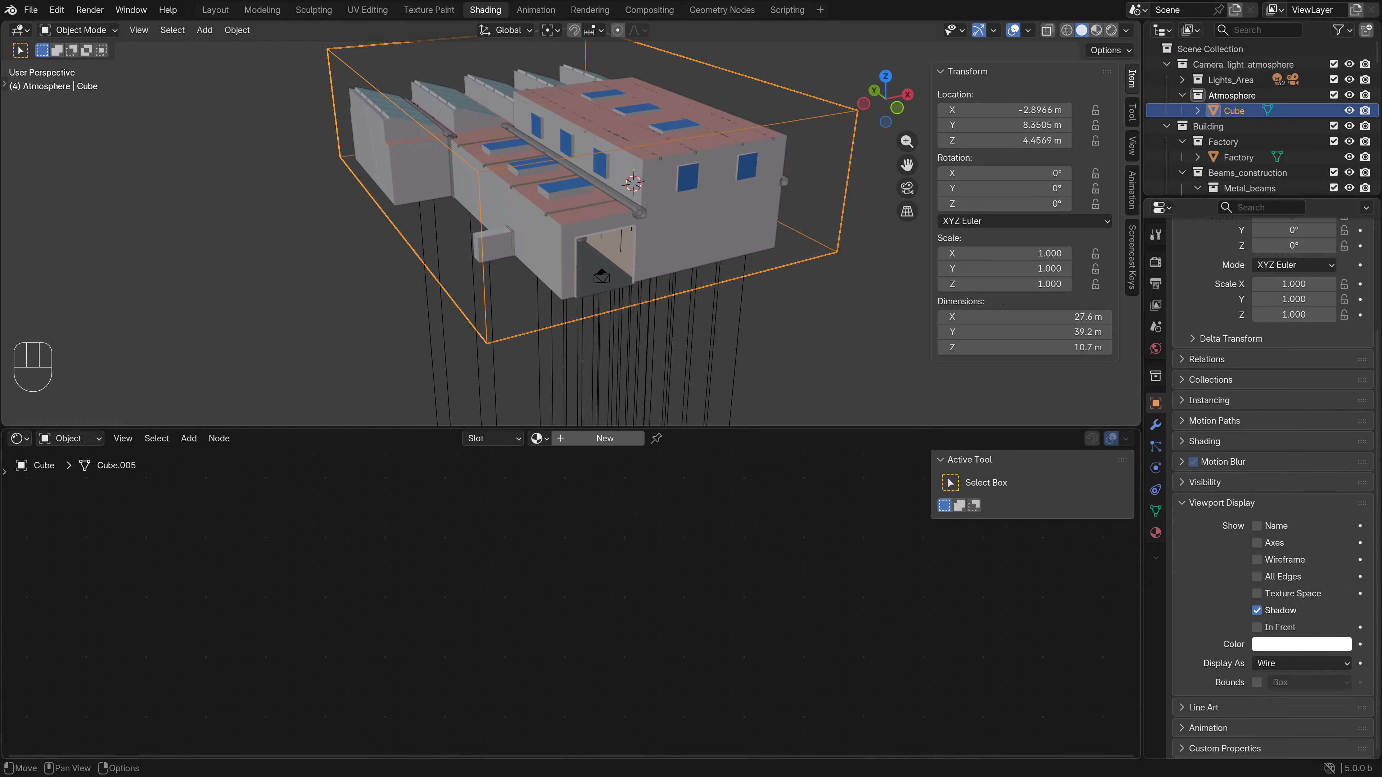
# - Rename the cube object to Fog_box
pyautogui.click(789, 327)
pyautogui.moveTo(789, 305); pyautogui.dragTo(765, 335, button='middle')
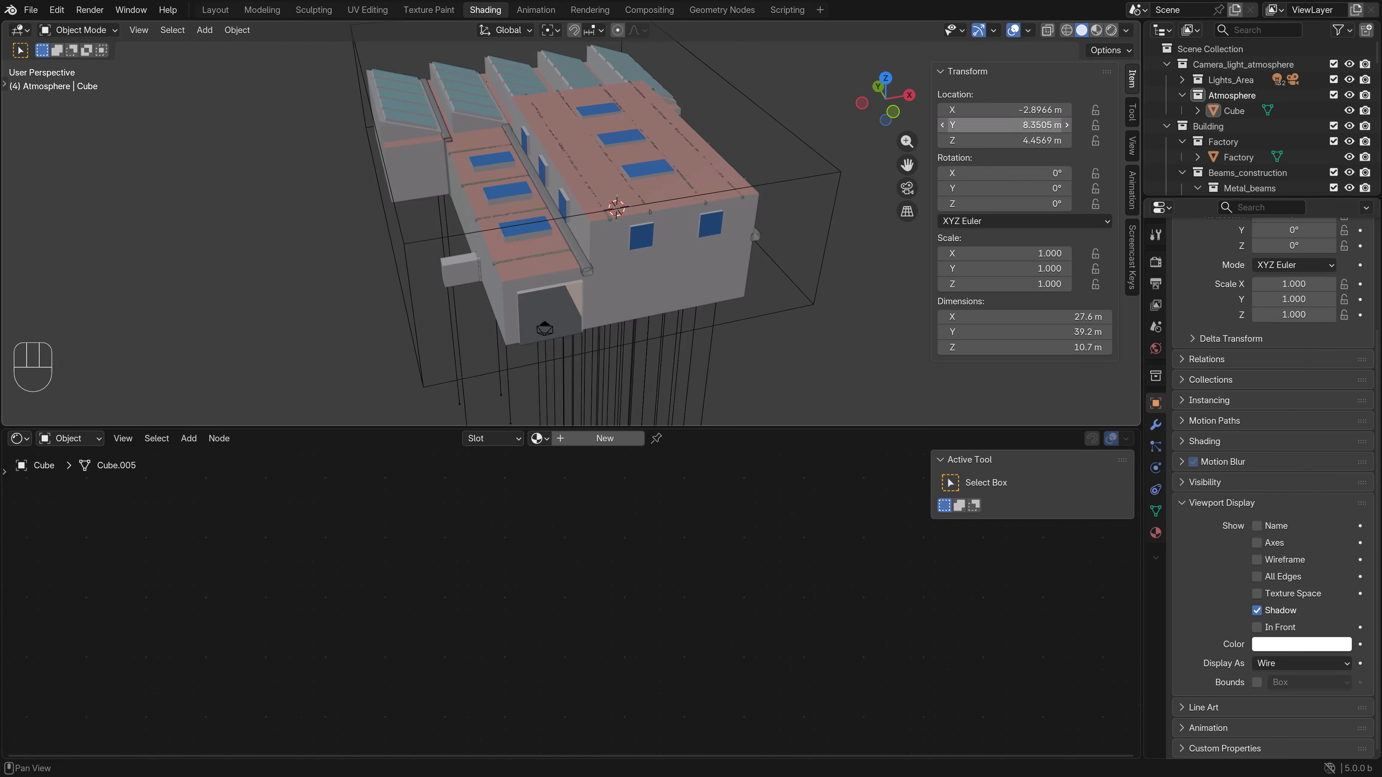
pyautogui.doubleClick(1234, 110)
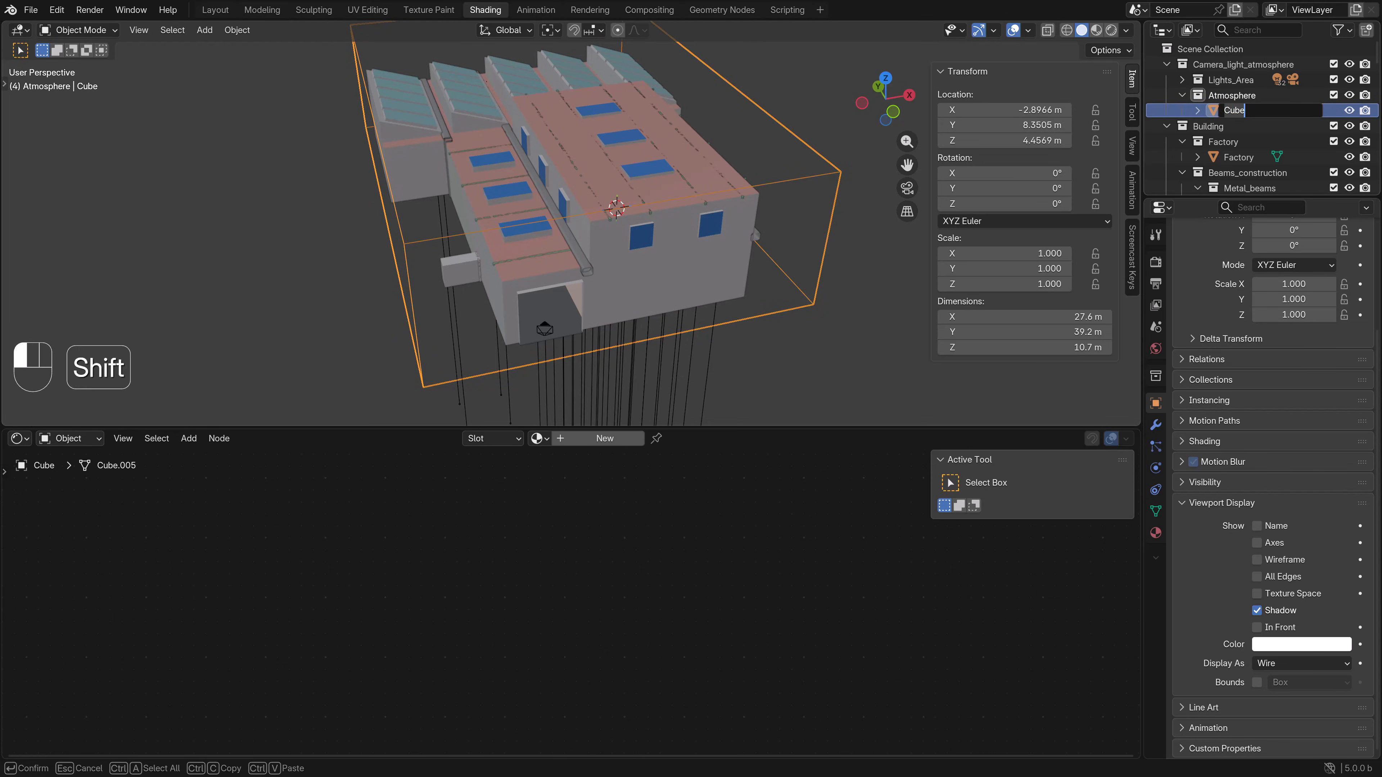
pyautogui.write('Fog_box')
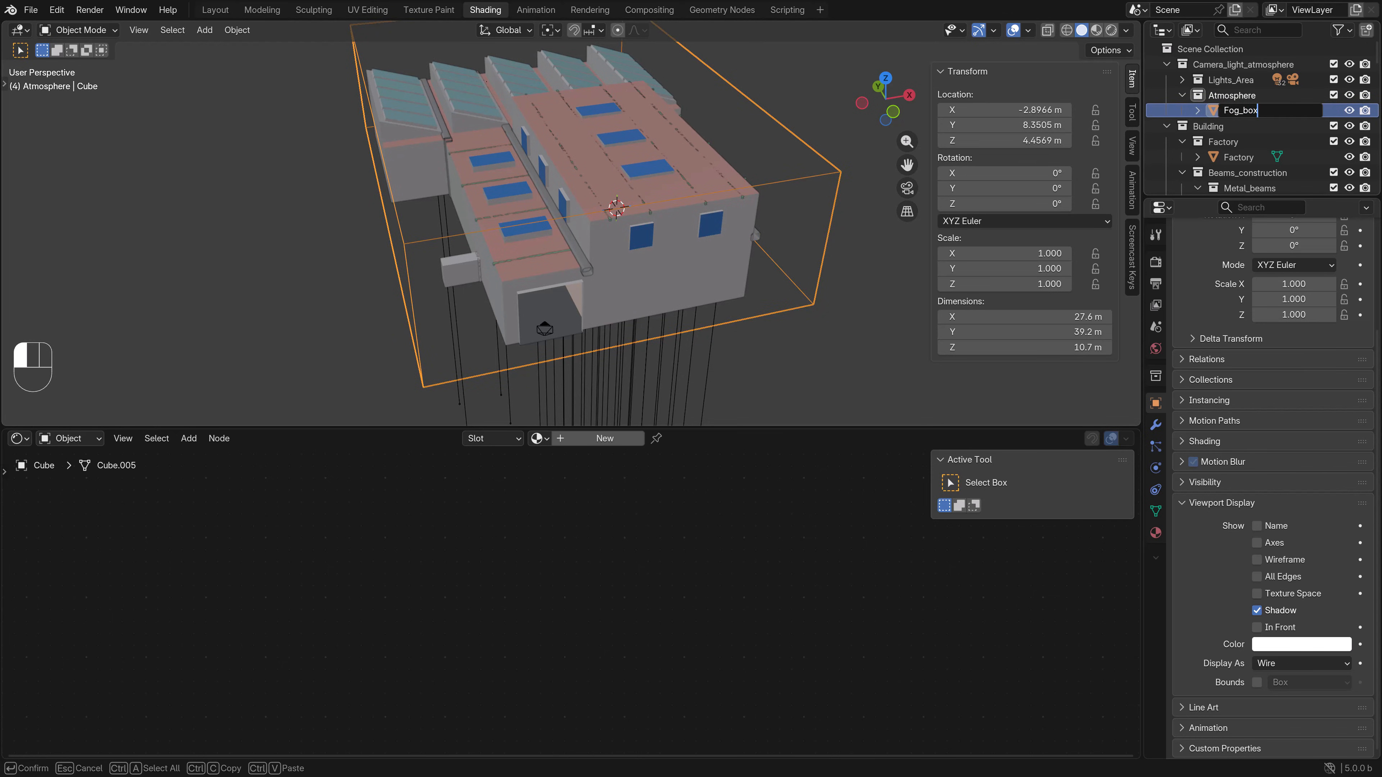
pyautogui.press('Return')
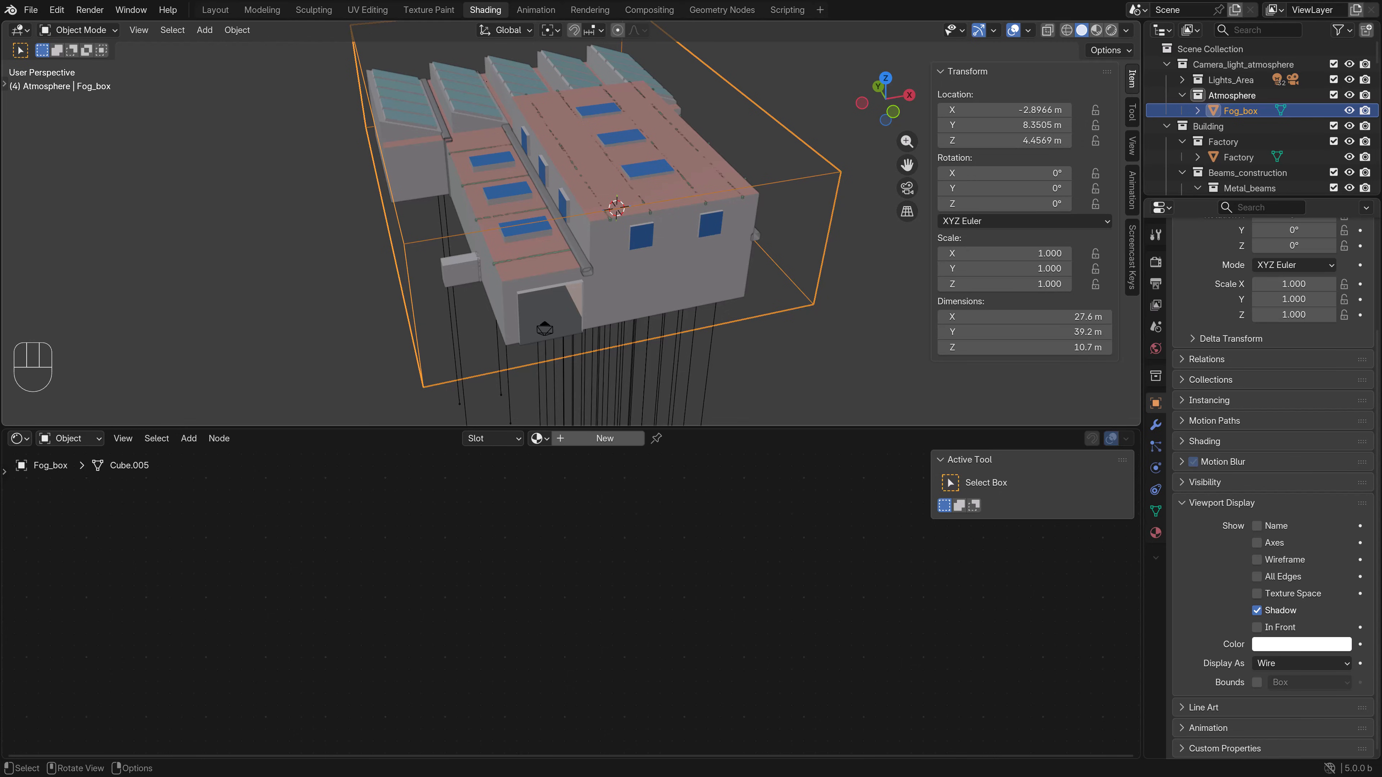
# - Check the rendered camera view with the fog box in place, then return to solid shading
pyautogui.hotkey('alt', 'a')
pyautogui.hotkey('ctrl', 'z')
pyautogui.press('KP_0')
pyautogui.press('z')
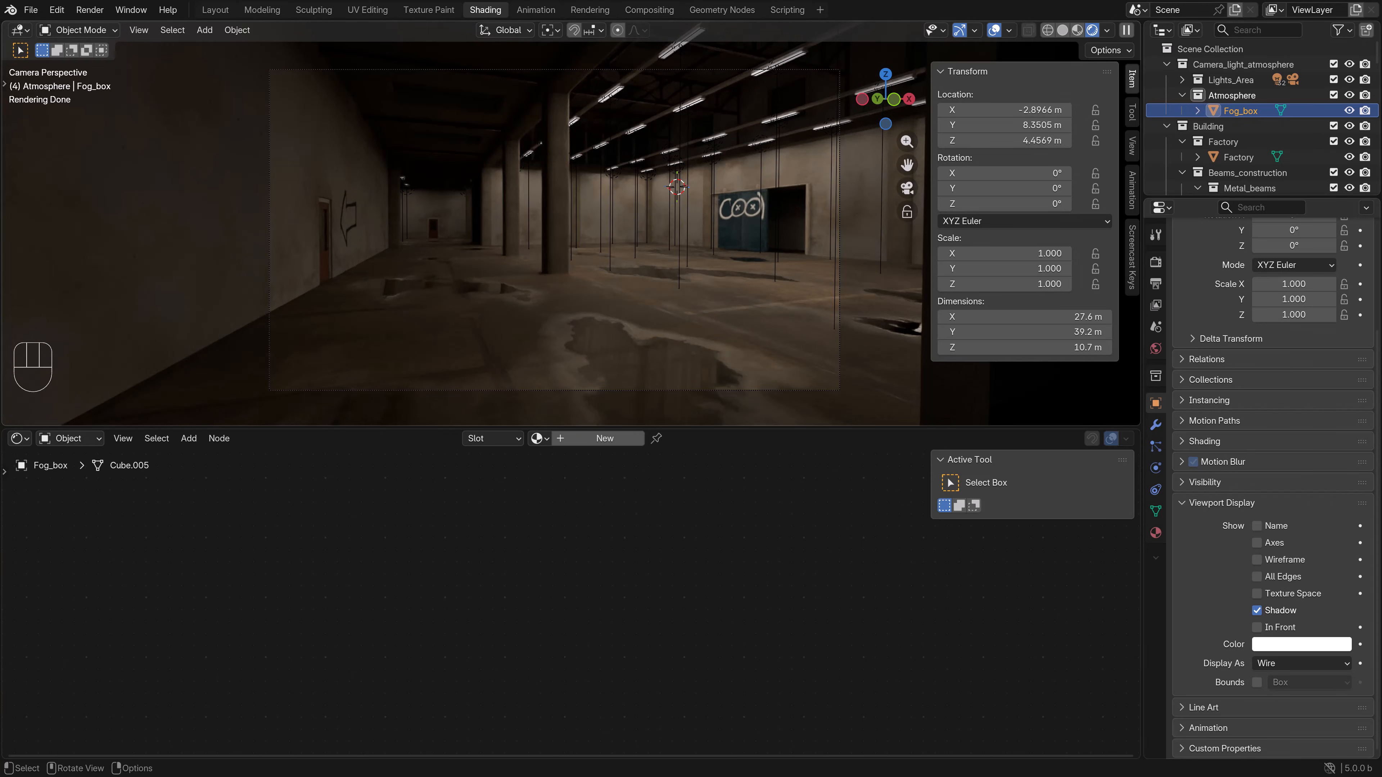
pyautogui.press('z')
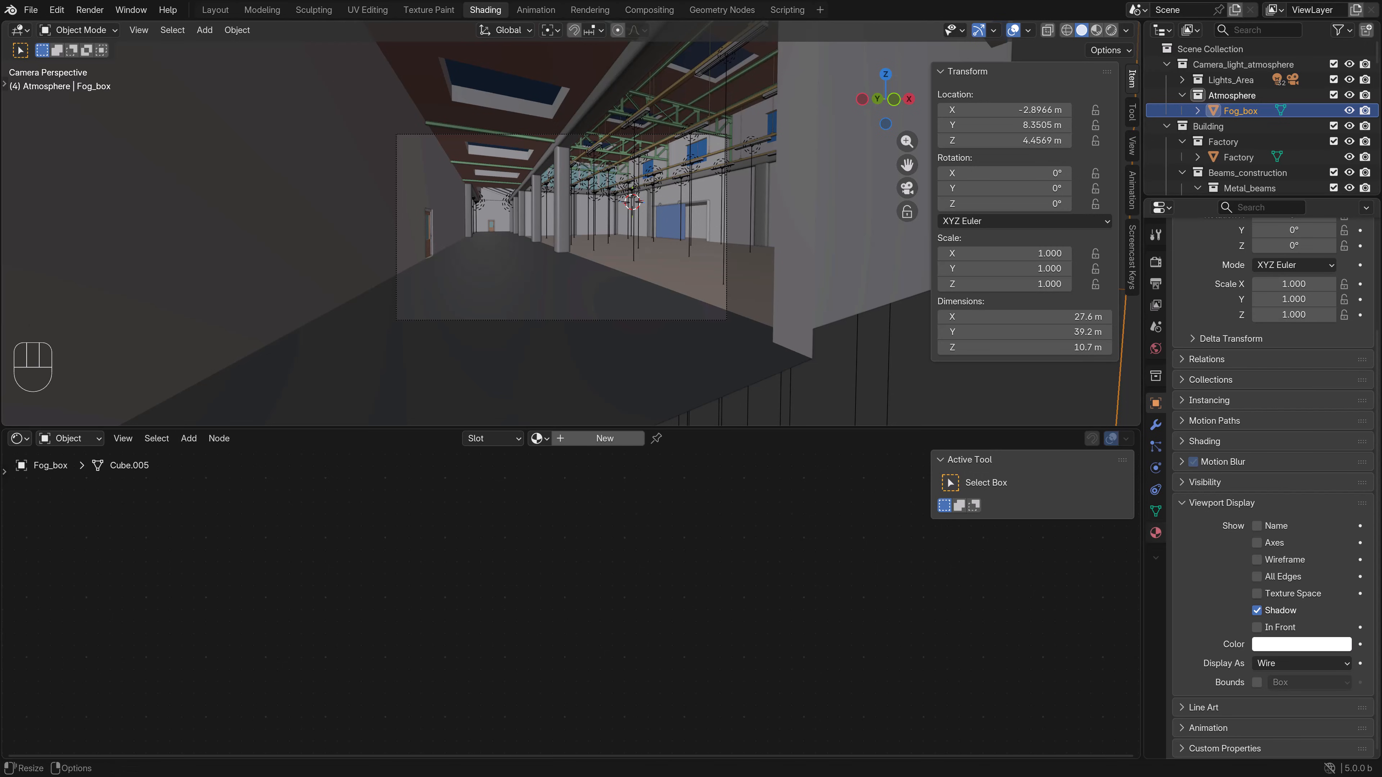
# - Create a new material on Fog_box and name it Fog
pyautogui.click(1155, 532)
pyautogui.click(1292, 323)
pyautogui.doubleClick(1246, 323)
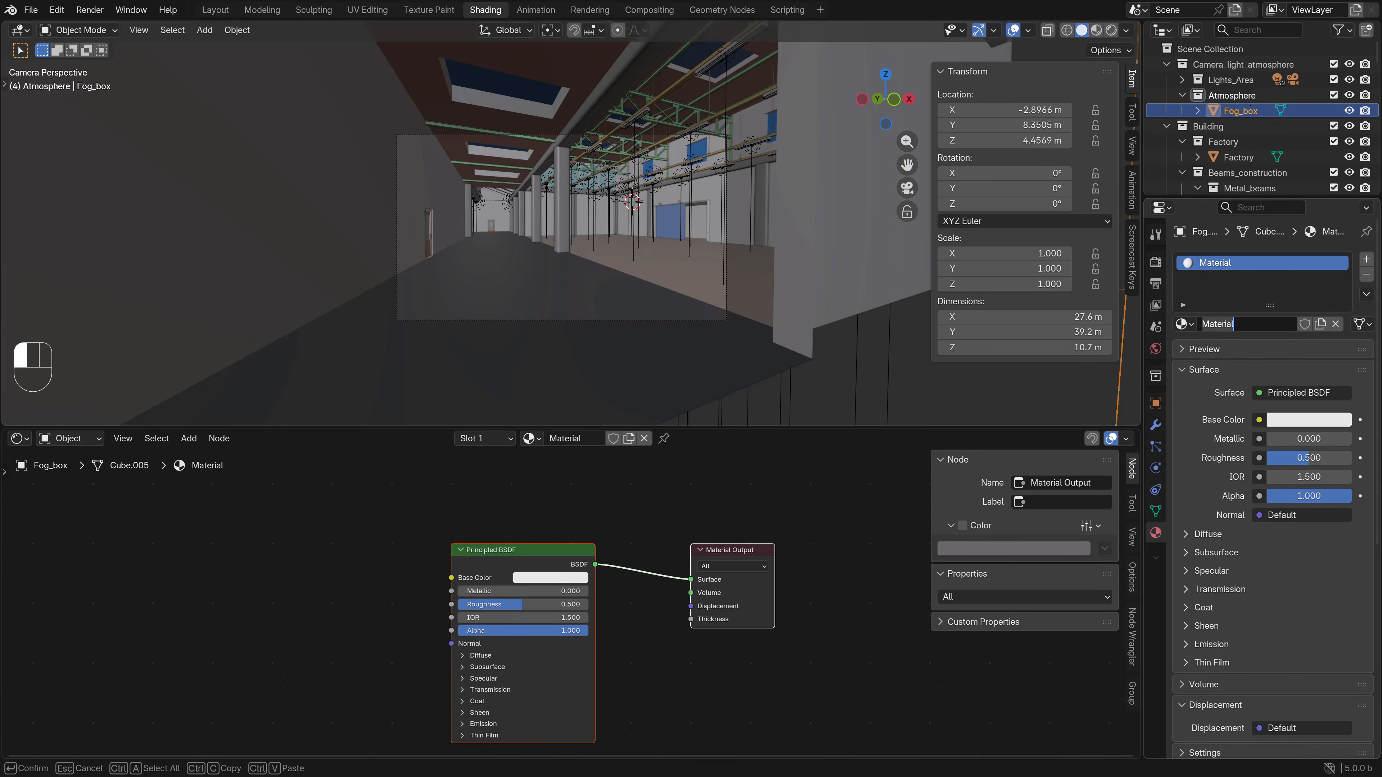
pyautogui.write('Fog')
pyautogui.press('Return')
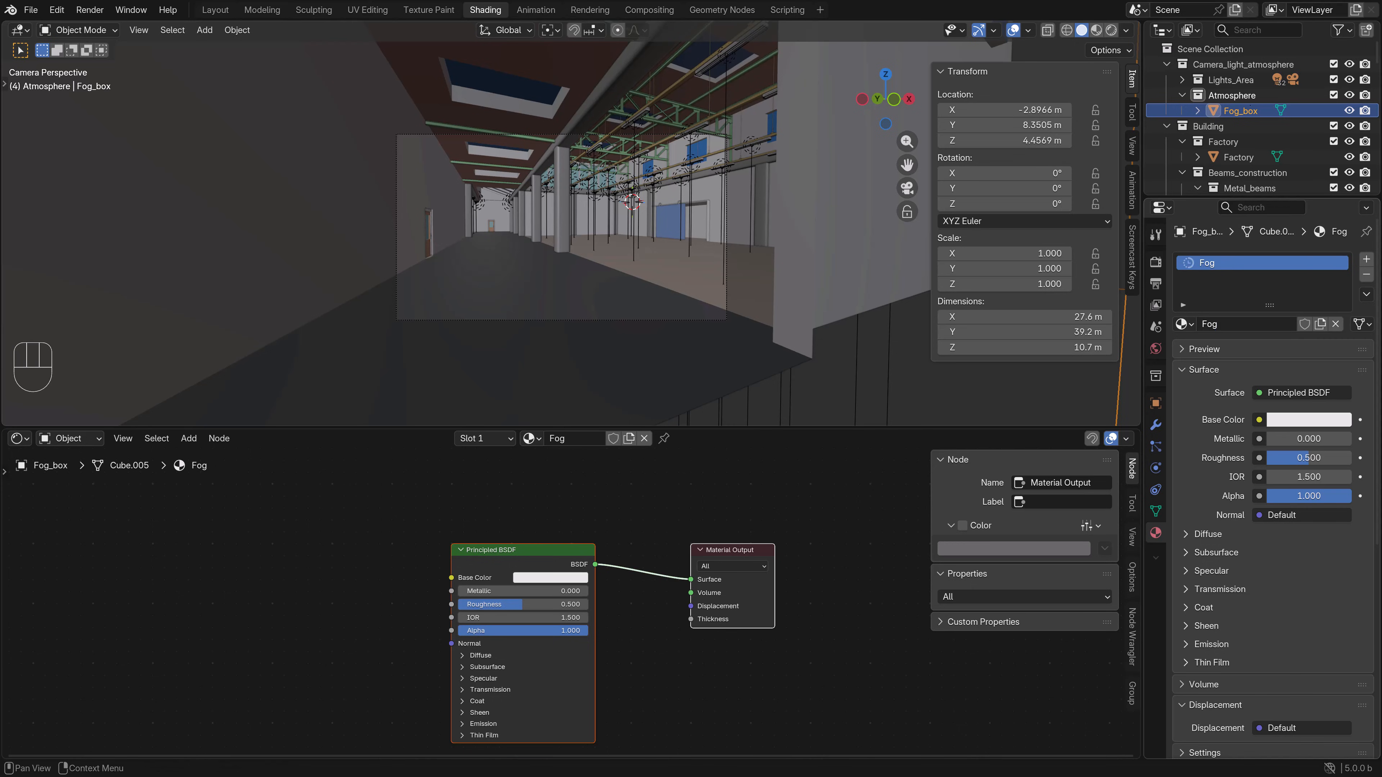
# - Replace the Fog material's Principled BSDF with a Volume Scatter node beside the Material Output and save the file
pyautogui.click(517, 550)
pyautogui.scroll(-2, 516, 550)
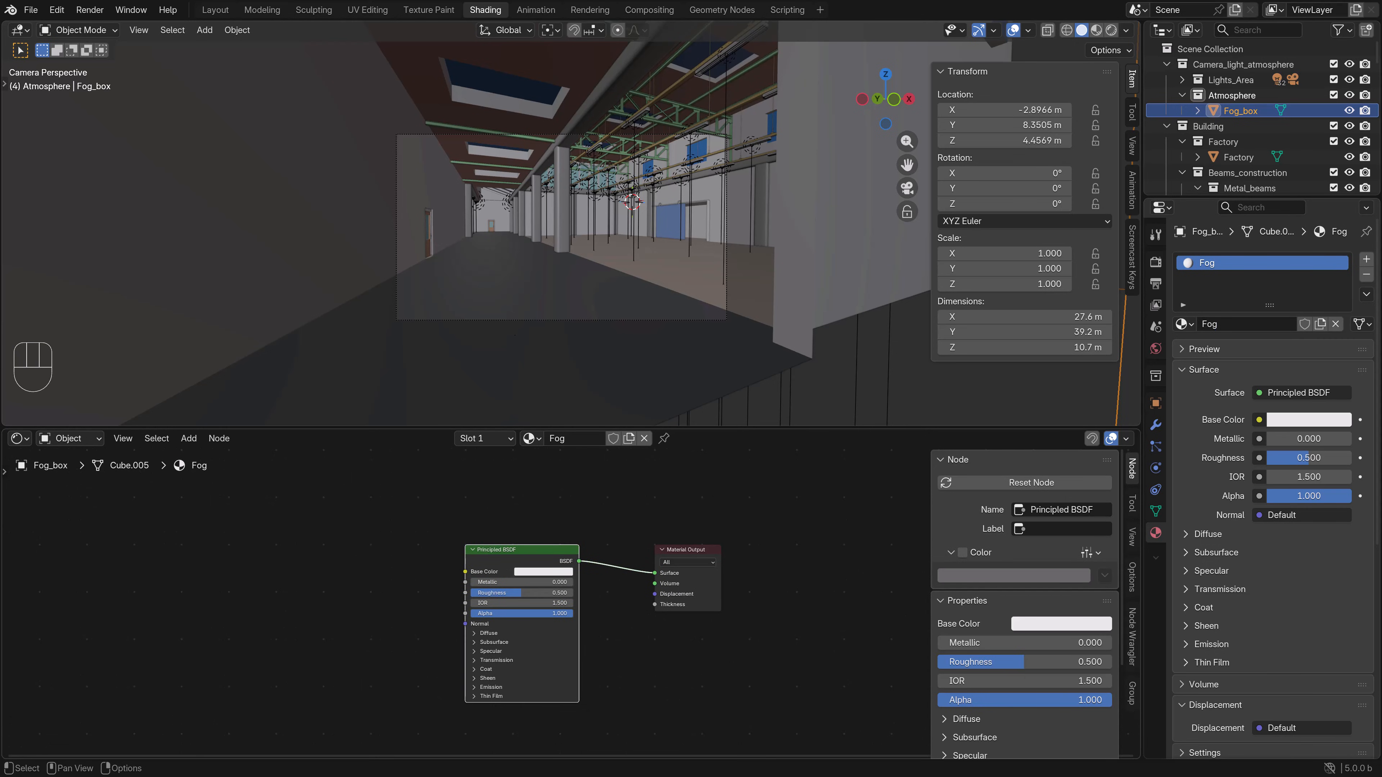
pyautogui.press('Delete')
pyautogui.click(189, 438)
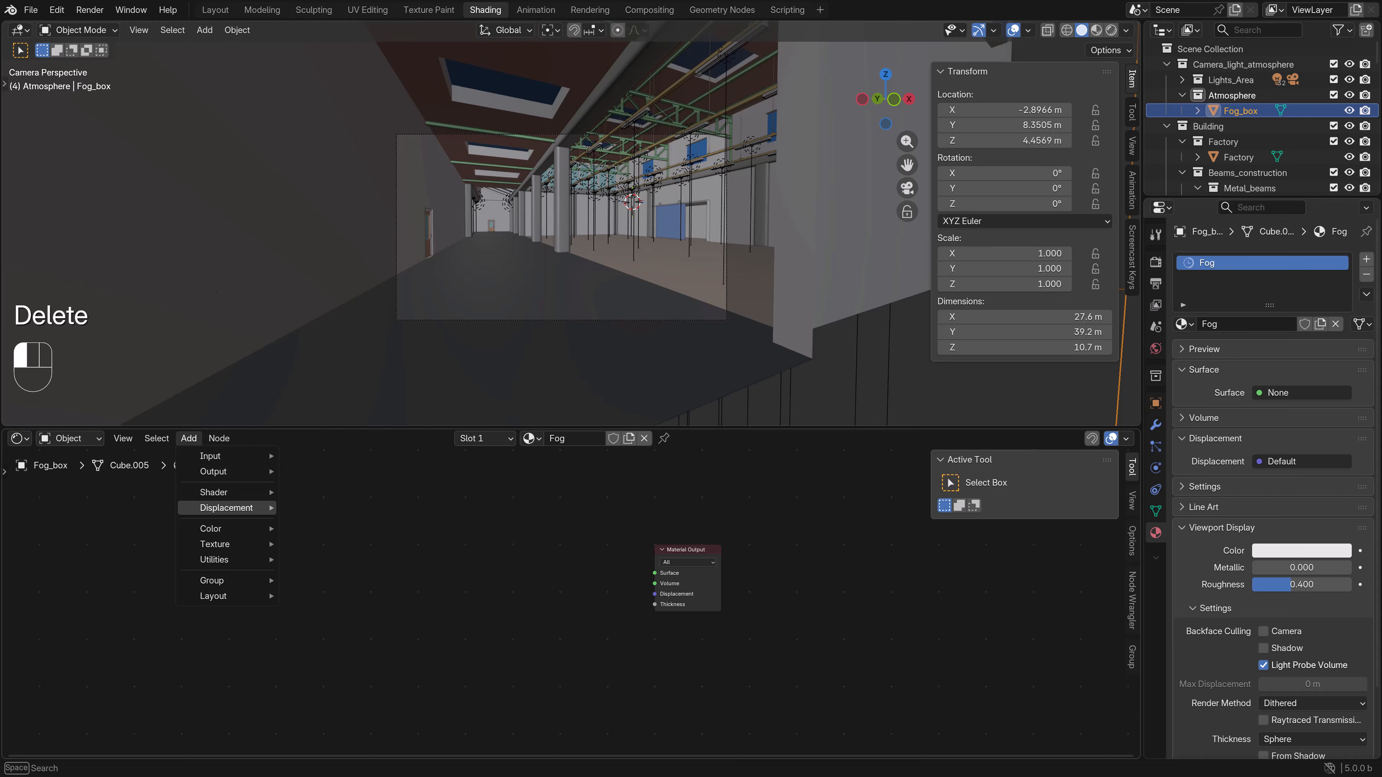
pyautogui.moveTo(226, 492)
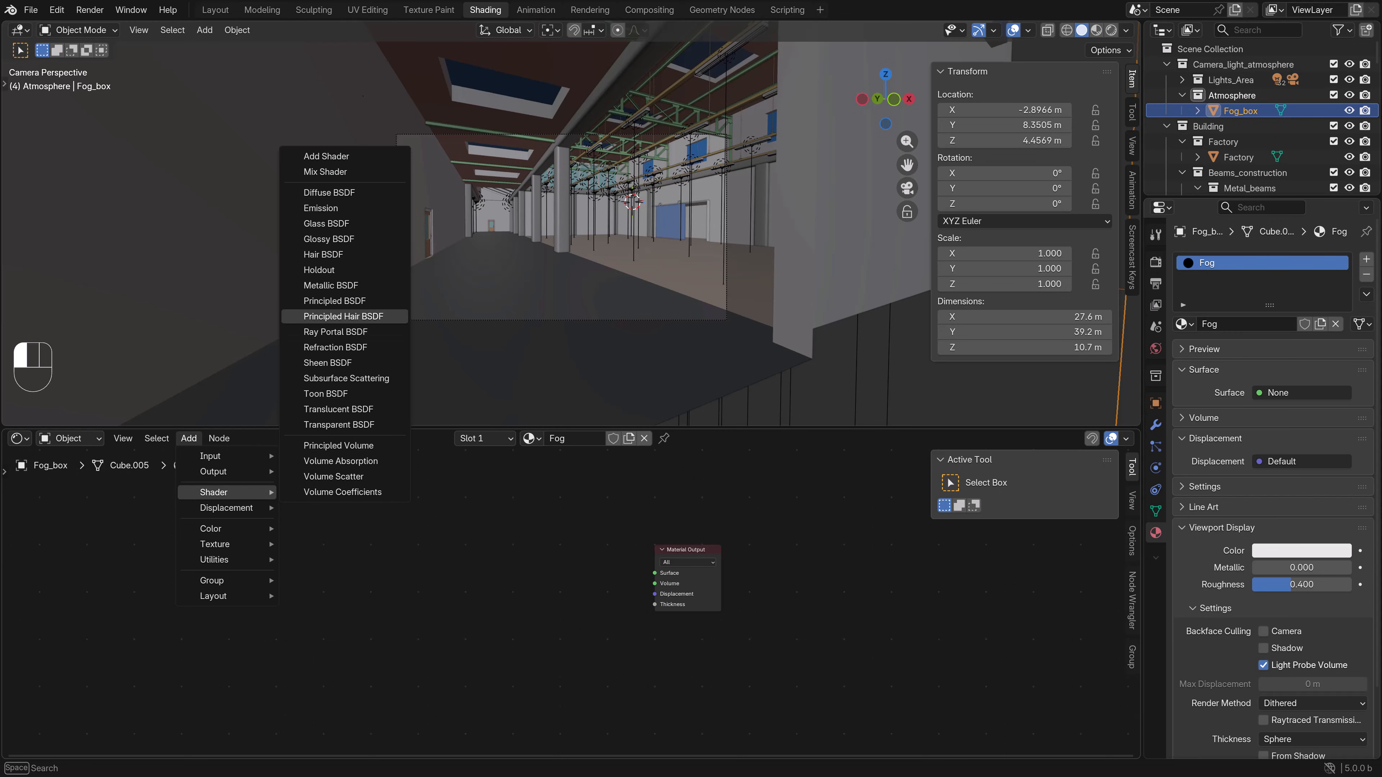
pyautogui.click(334, 476)
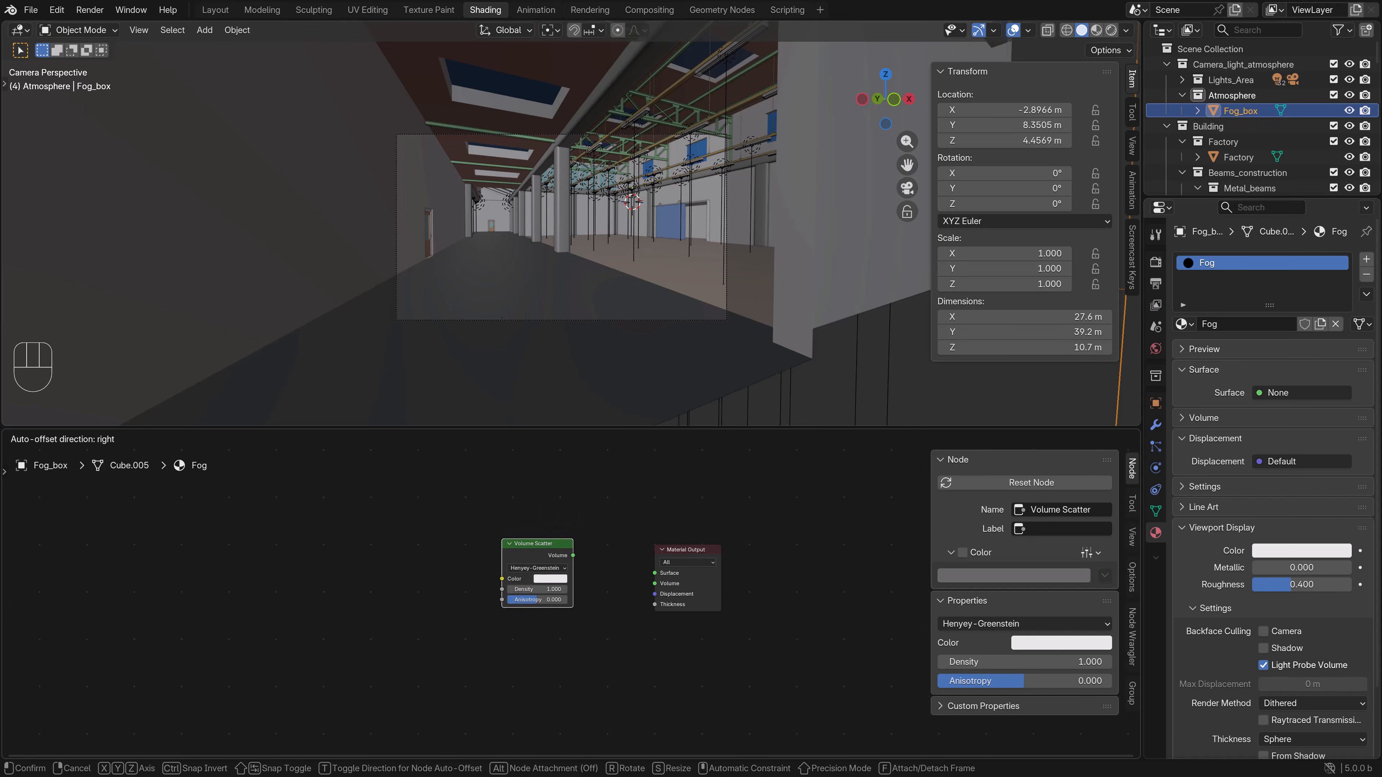
pyautogui.click(501, 543)
pyautogui.hotkey('ctrl', 's')
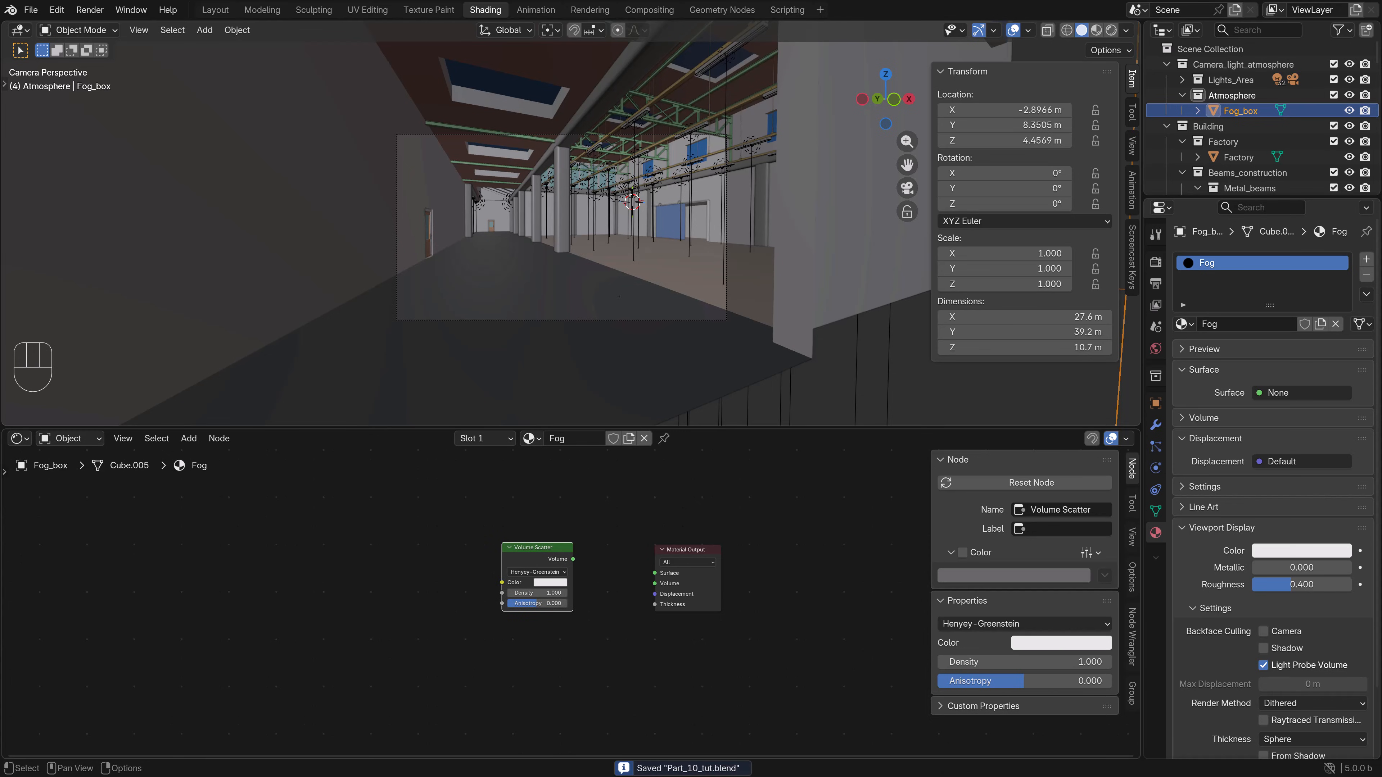
# - Connect the Volume Scatter node to the Material Output's Volume input and show the camera view in rendered shading
pyautogui.moveTo(573, 559); pyautogui.dragTo(655, 583)
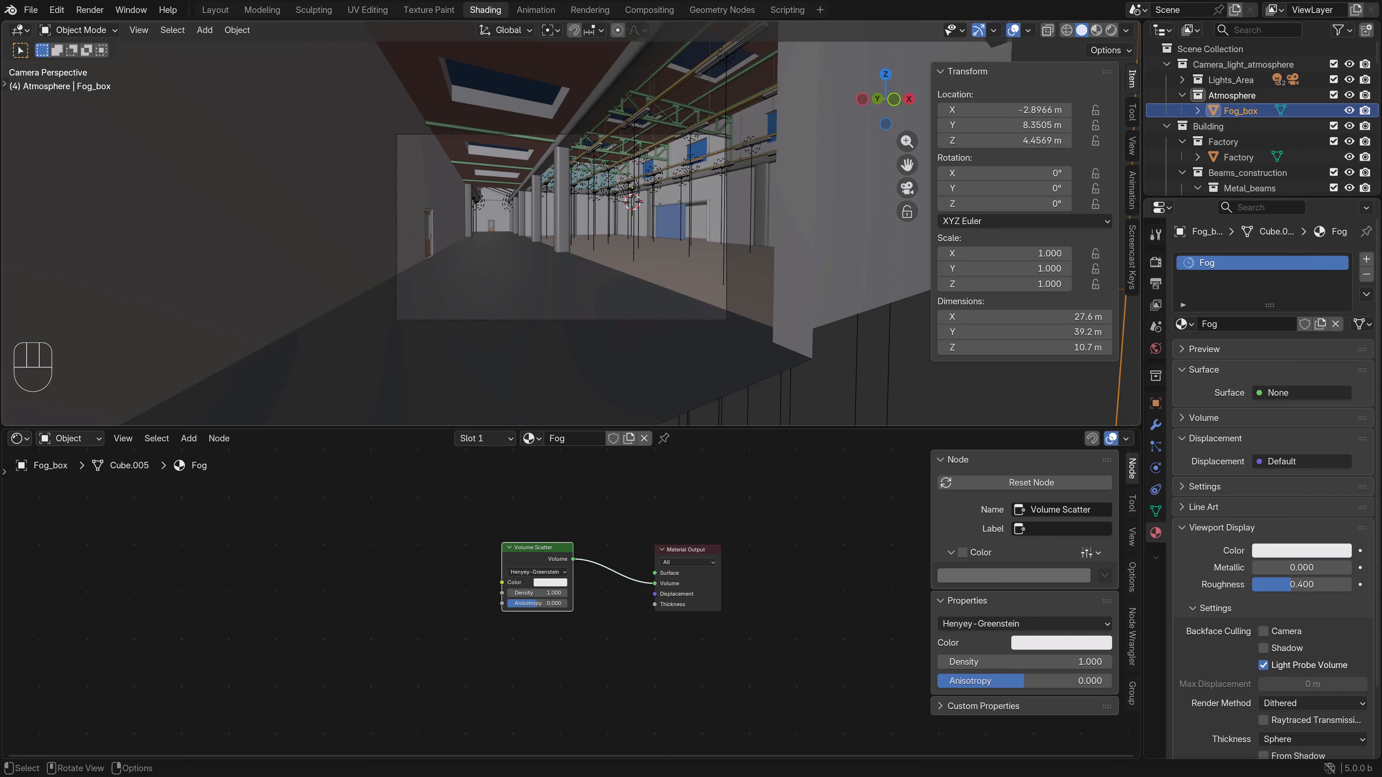
pyautogui.scroll(1, 582, 268)
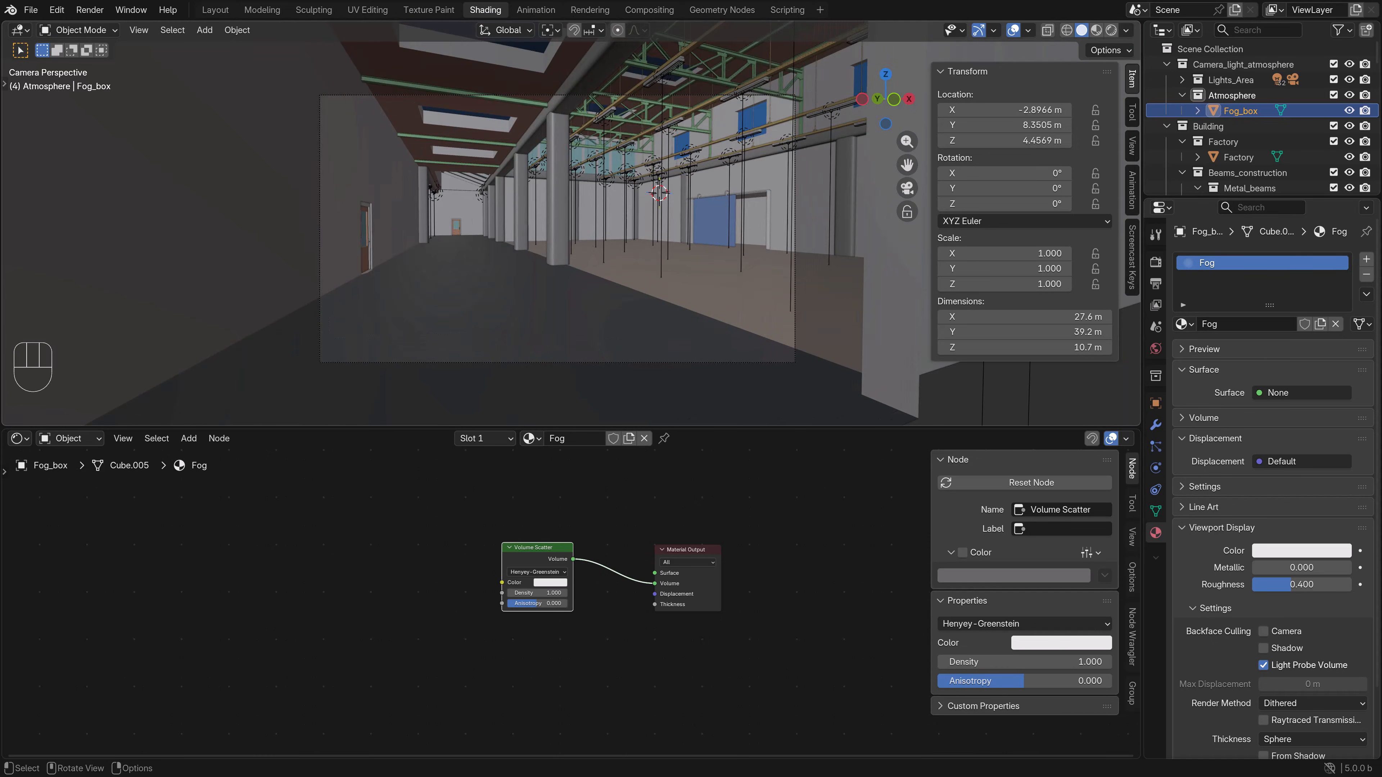
pyautogui.keyDown('shift'); pyautogui.moveTo(582, 267); pyautogui.dragTo(592, 278, button='middle'); pyautogui.keyUp('shift')
pyautogui.press('z')
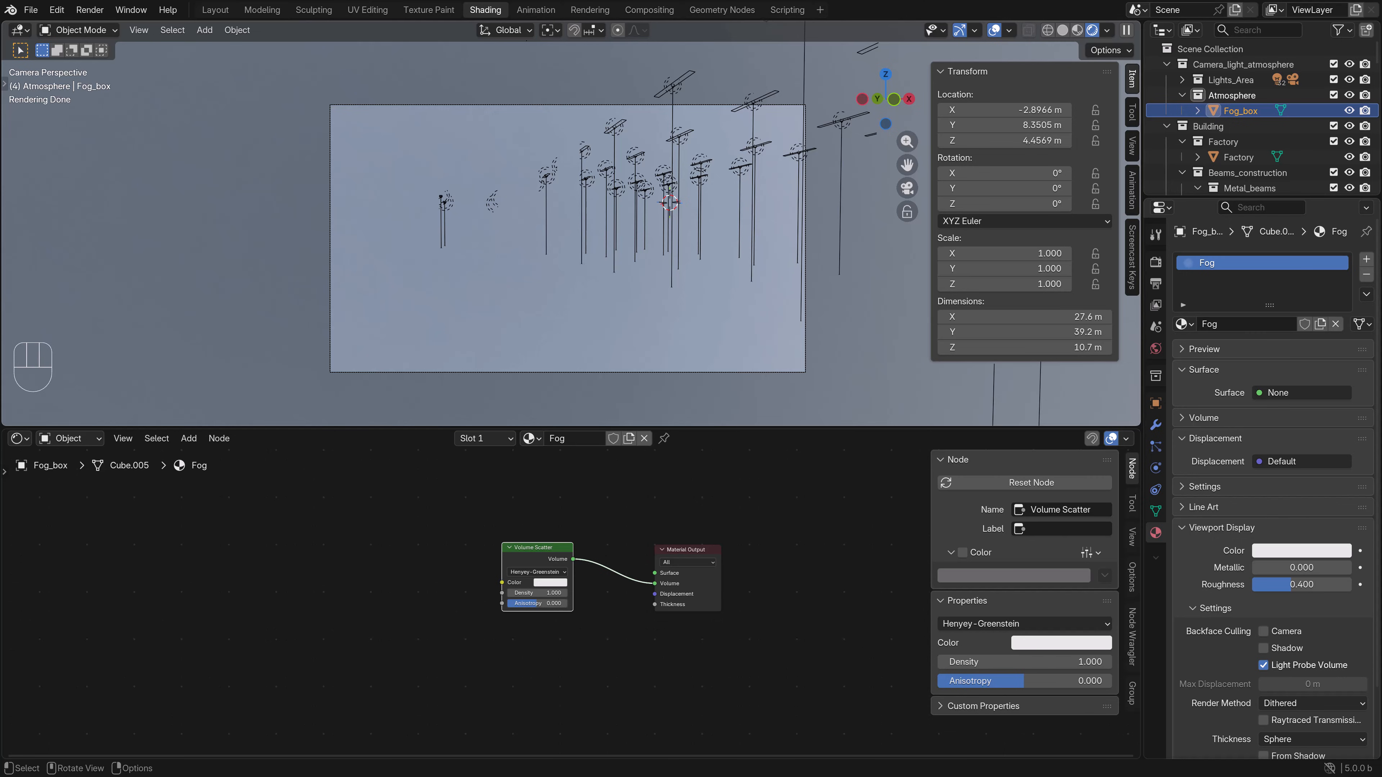
# - Try a fog density of 0.1 with an anisotropy of 0.5 on the Volume Scatter node
pyautogui.scroll(3, 571, 604)
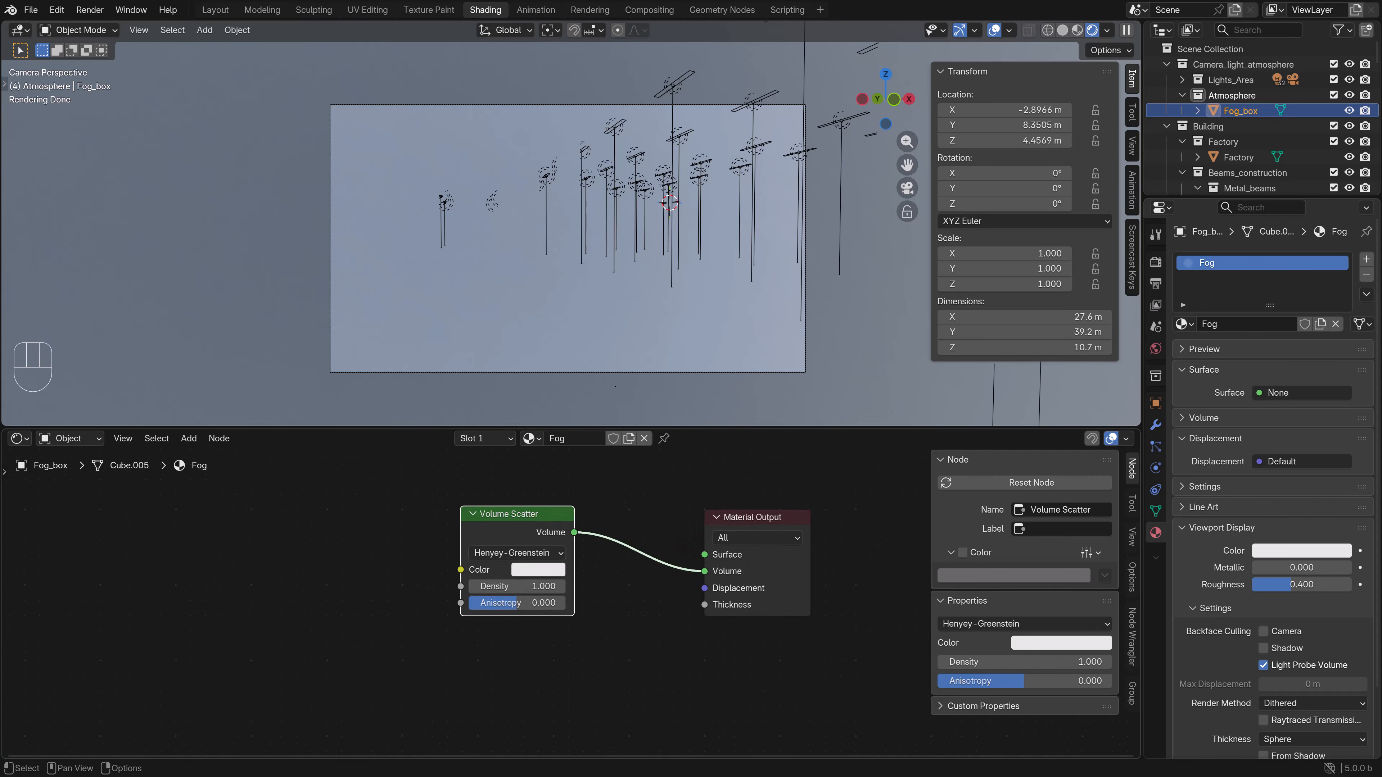
pyautogui.click(517, 585)
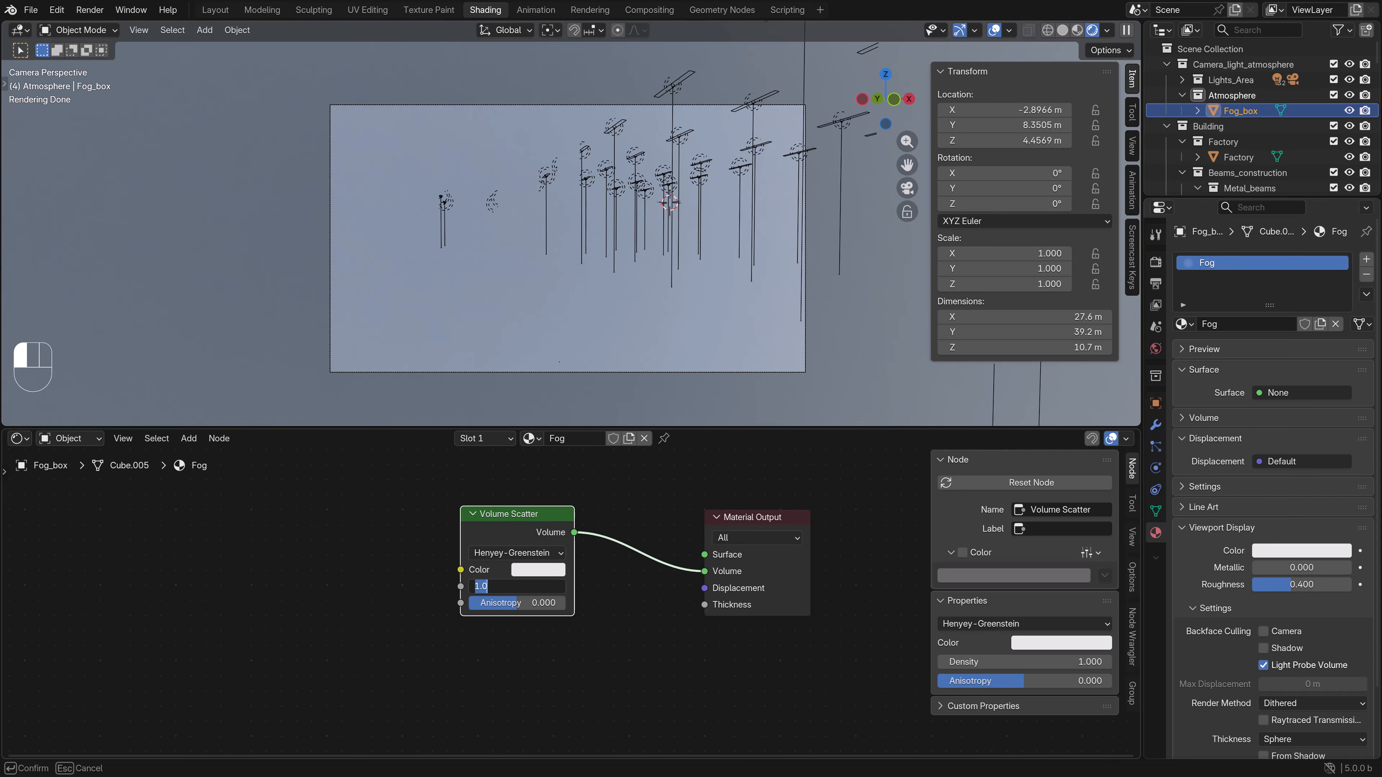
pyautogui.write('0.1')
pyautogui.press('Return')
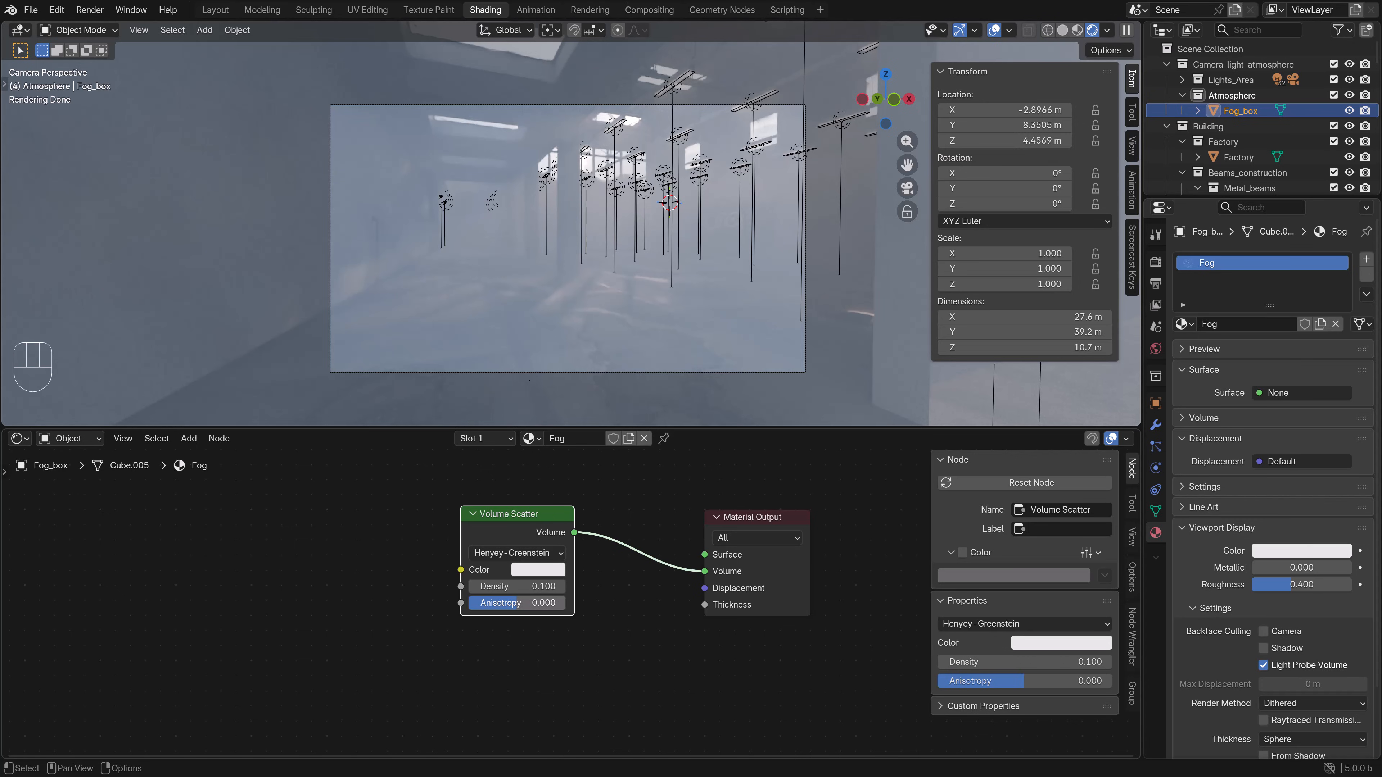
pyautogui.click(517, 603)
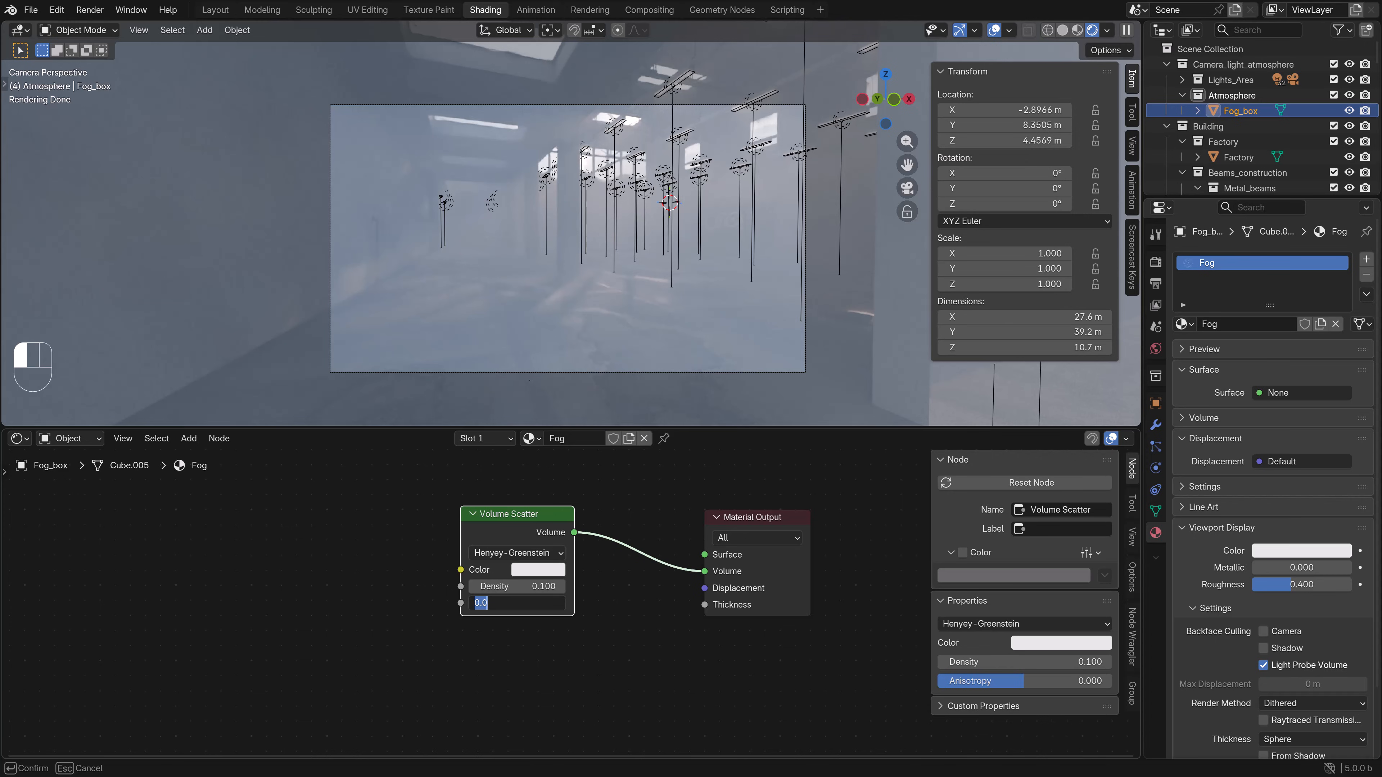
pyautogui.write('0.5')
pyautogui.press('Return')
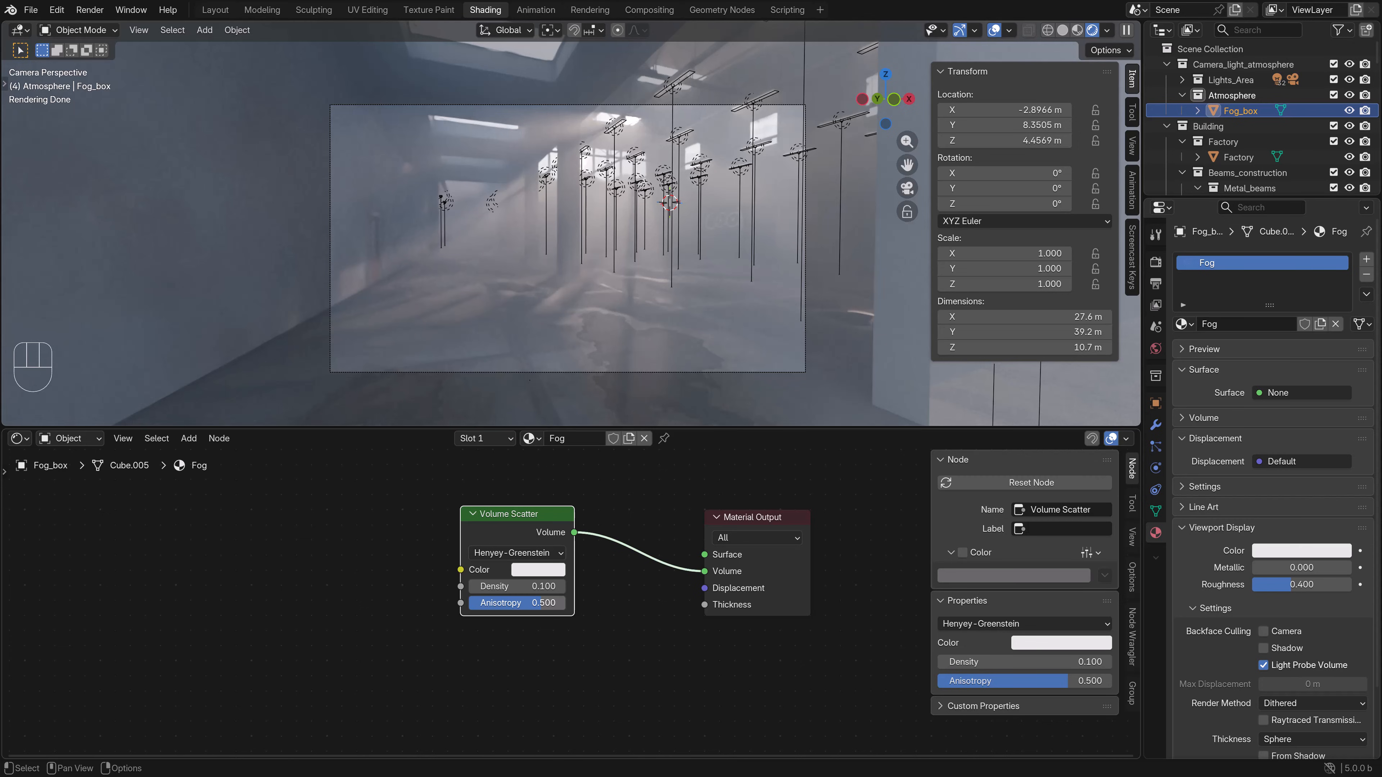
# - Set the Volume Scatter node's anisotropy to 0.9
pyautogui.click(517, 602)
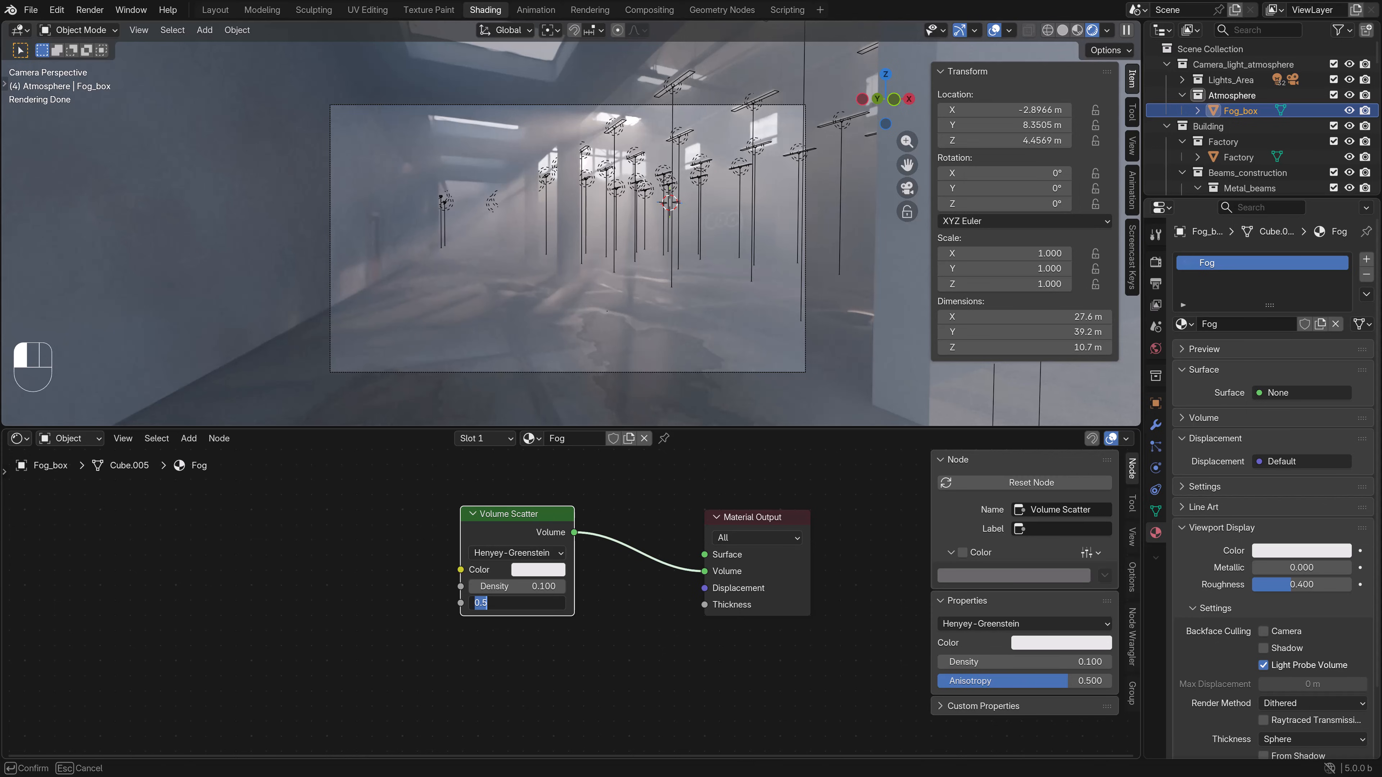
pyautogui.press('Return')
pyautogui.click(516, 602)
pyautogui.write('.9')
pyautogui.press('Return')
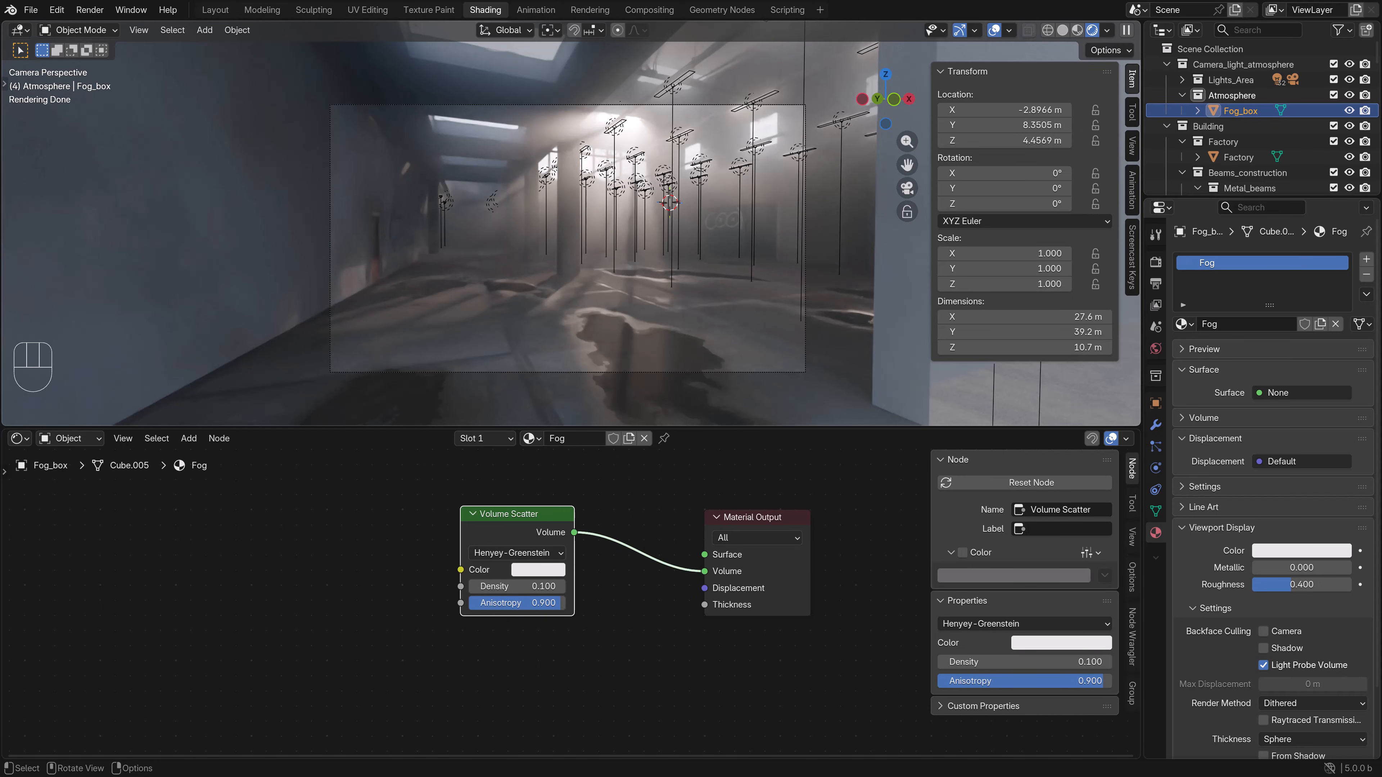
# - Lower the Volume Scatter node's density to 0.05 and further down to 0.001
pyautogui.click(517, 587)
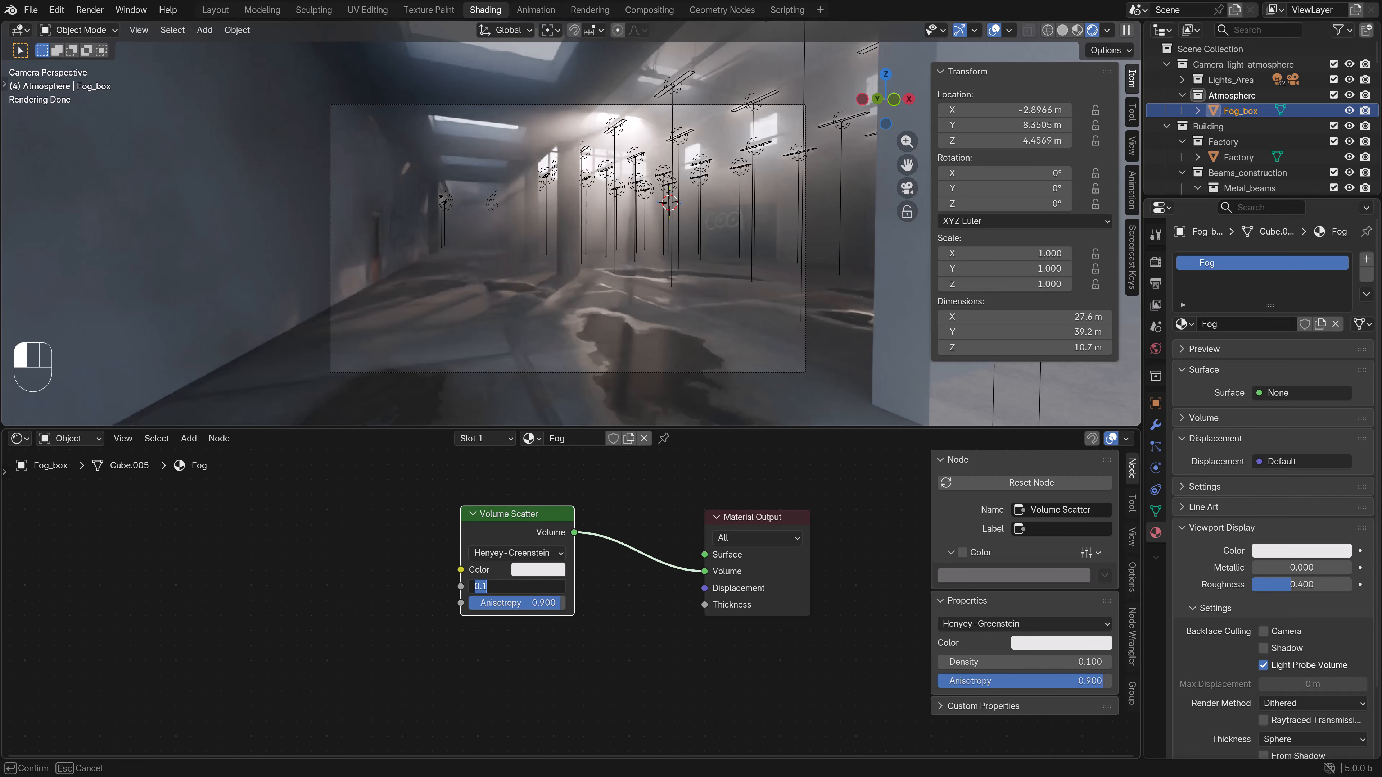
pyautogui.write('0.05')
pyautogui.press('Return')
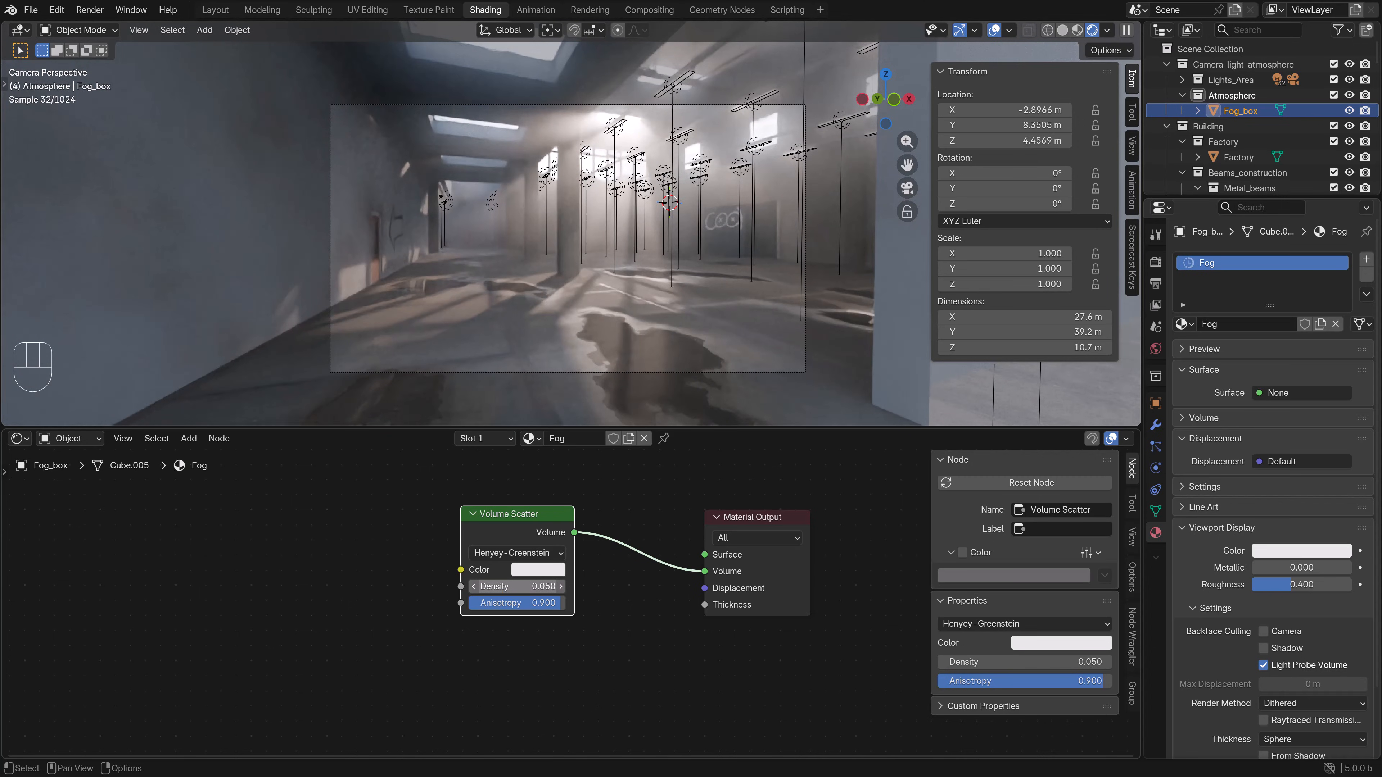
pyautogui.click(517, 586)
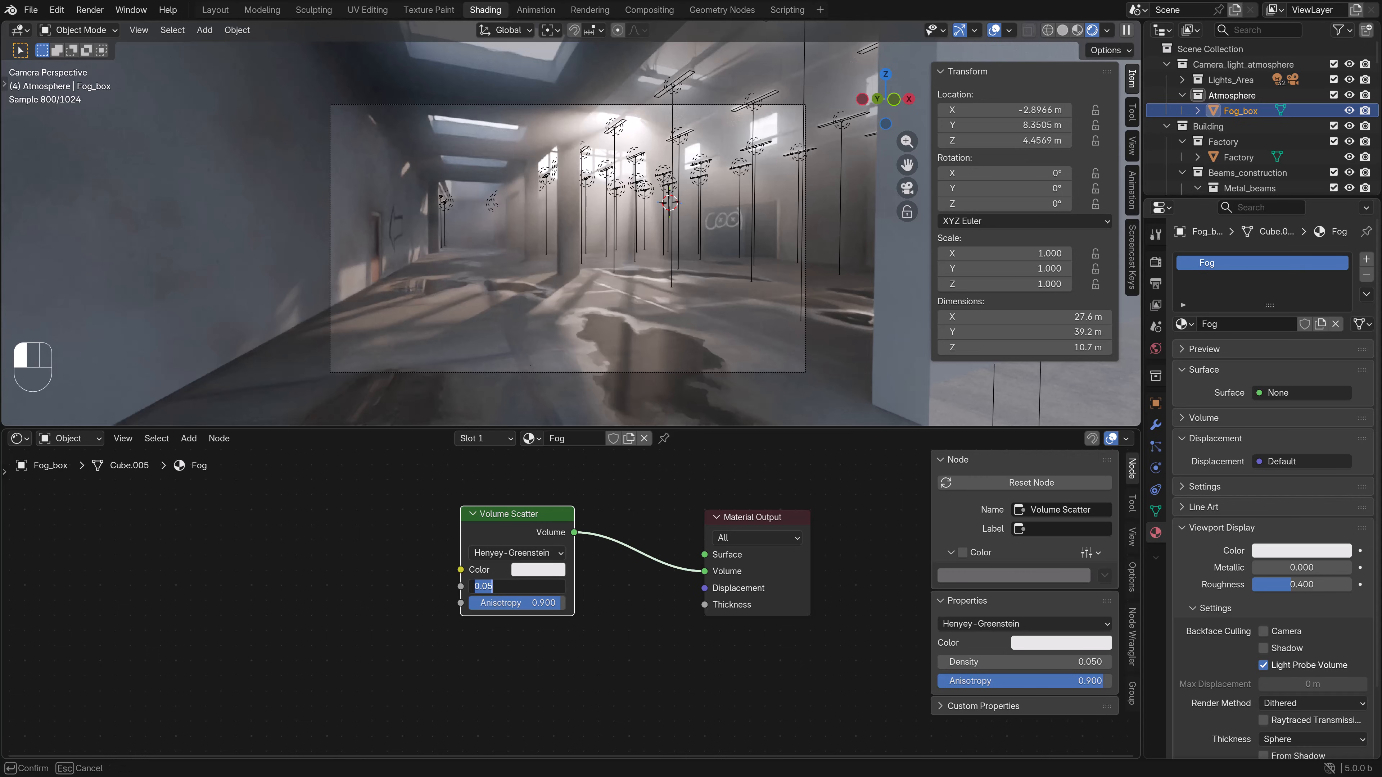
pyautogui.write('0.001')
pyautogui.press('Return')
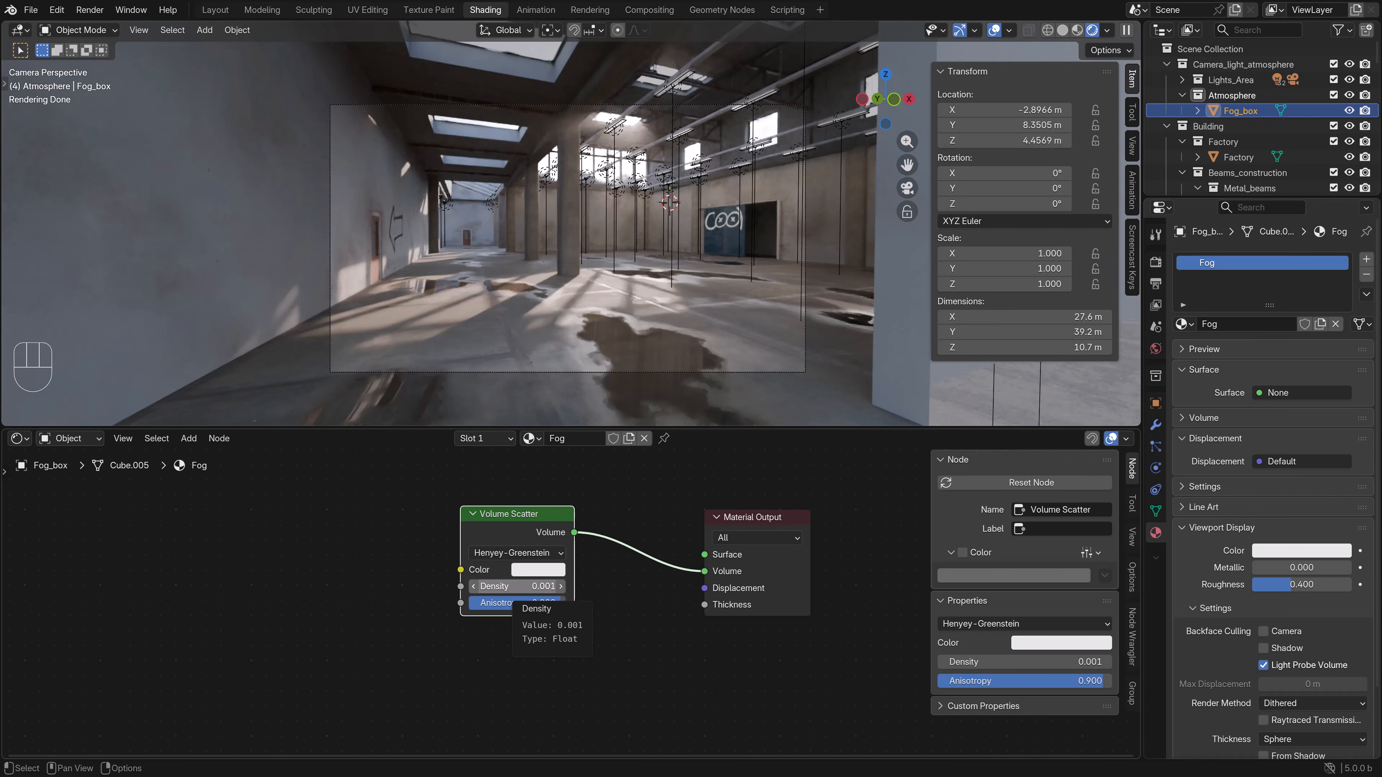
# - Try a Volume Scatter density of 0.002 and return it to 0.001
pyautogui.click(512, 586)
pyautogui.click(512, 586)
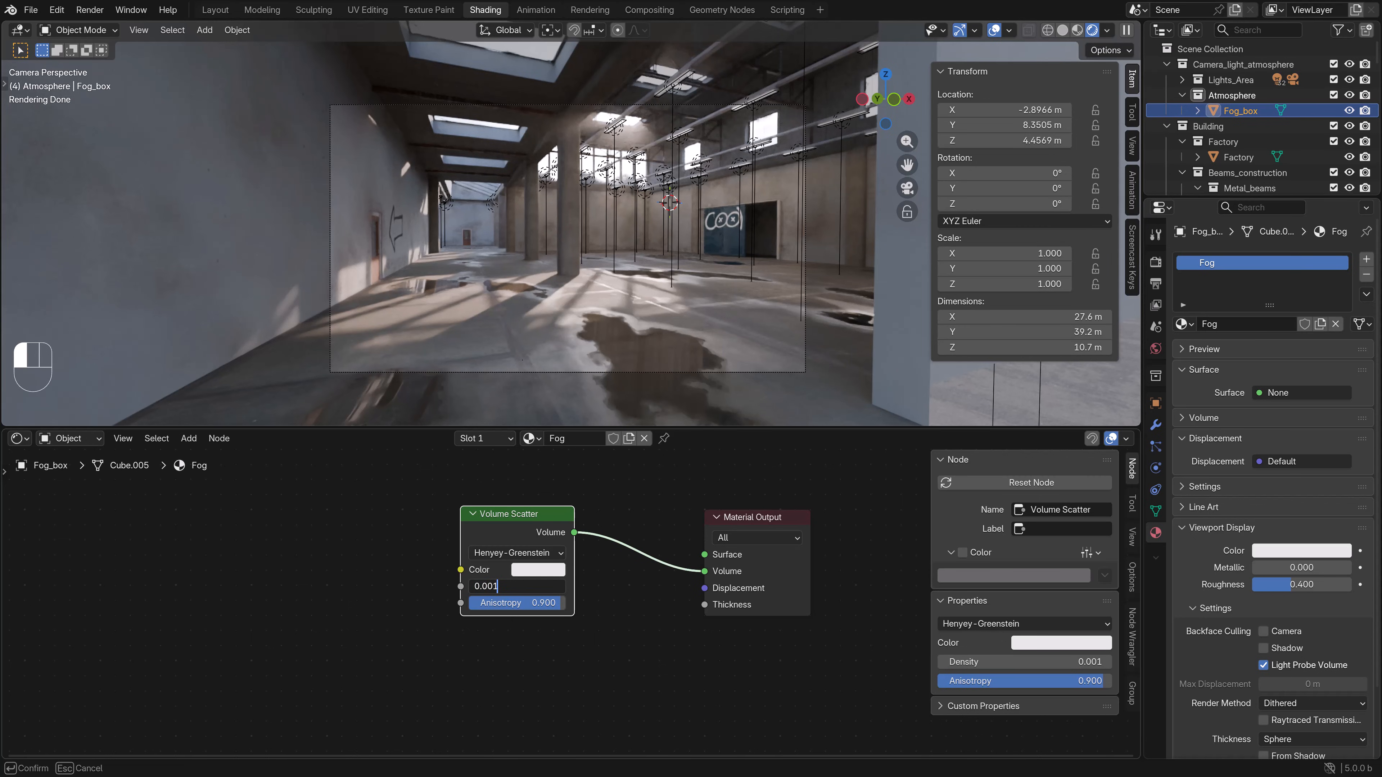
pyautogui.press('BackSpace')
pyautogui.write('2')
pyautogui.press('Return')
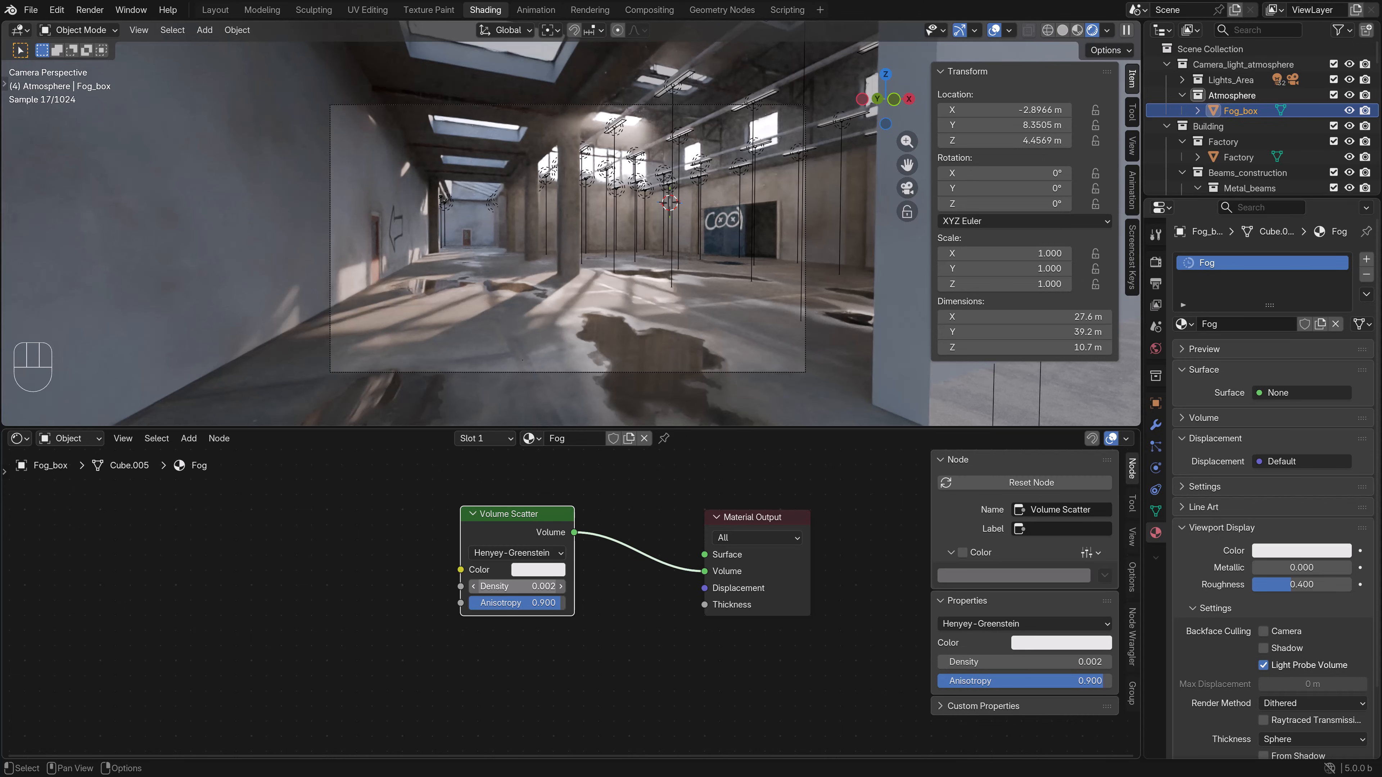
pyautogui.click(516, 586)
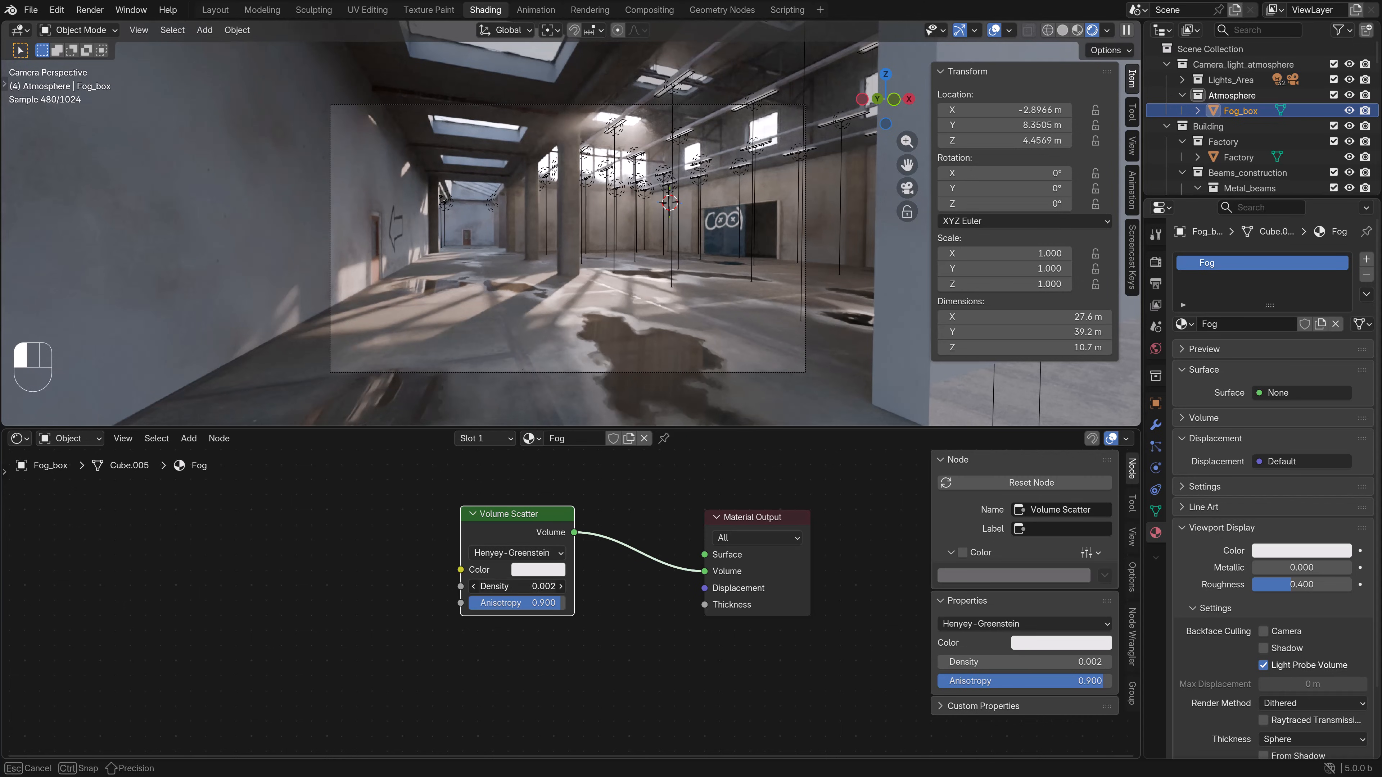
pyautogui.press('BackSpace')
pyautogui.write('1')
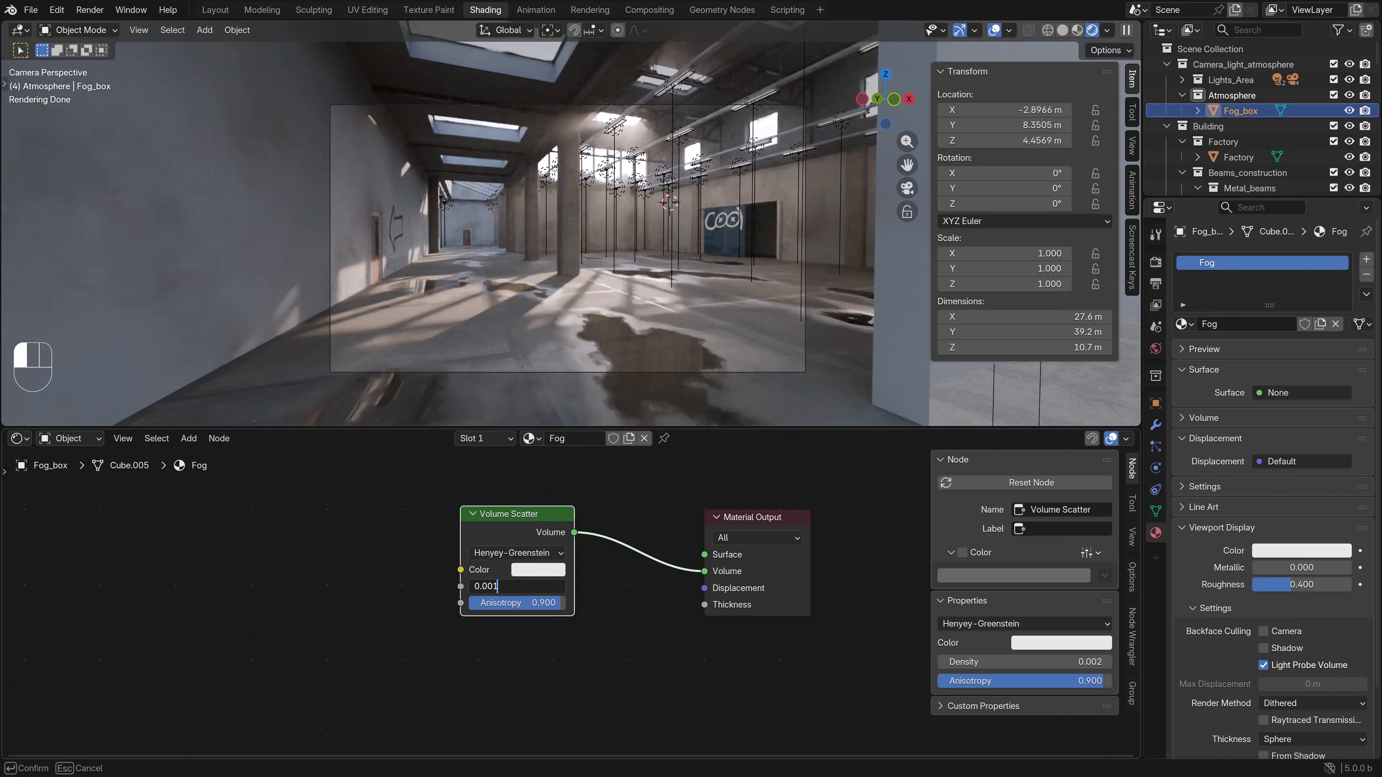
pyautogui.press('Tab')
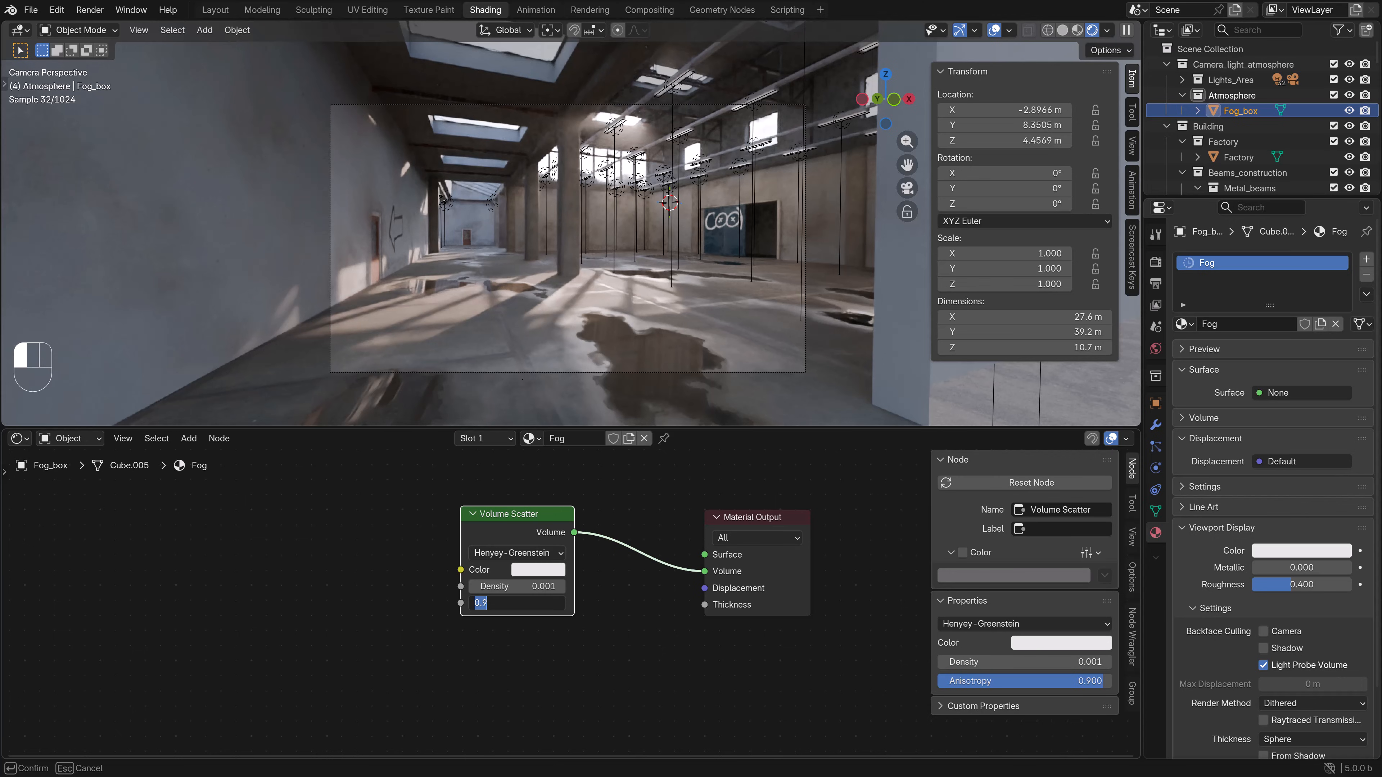
# - Try a Volume Scatter anisotropy of 0.6 for comparison and return it to 0.9
pyautogui.write('0.6')
pyautogui.press('Return')
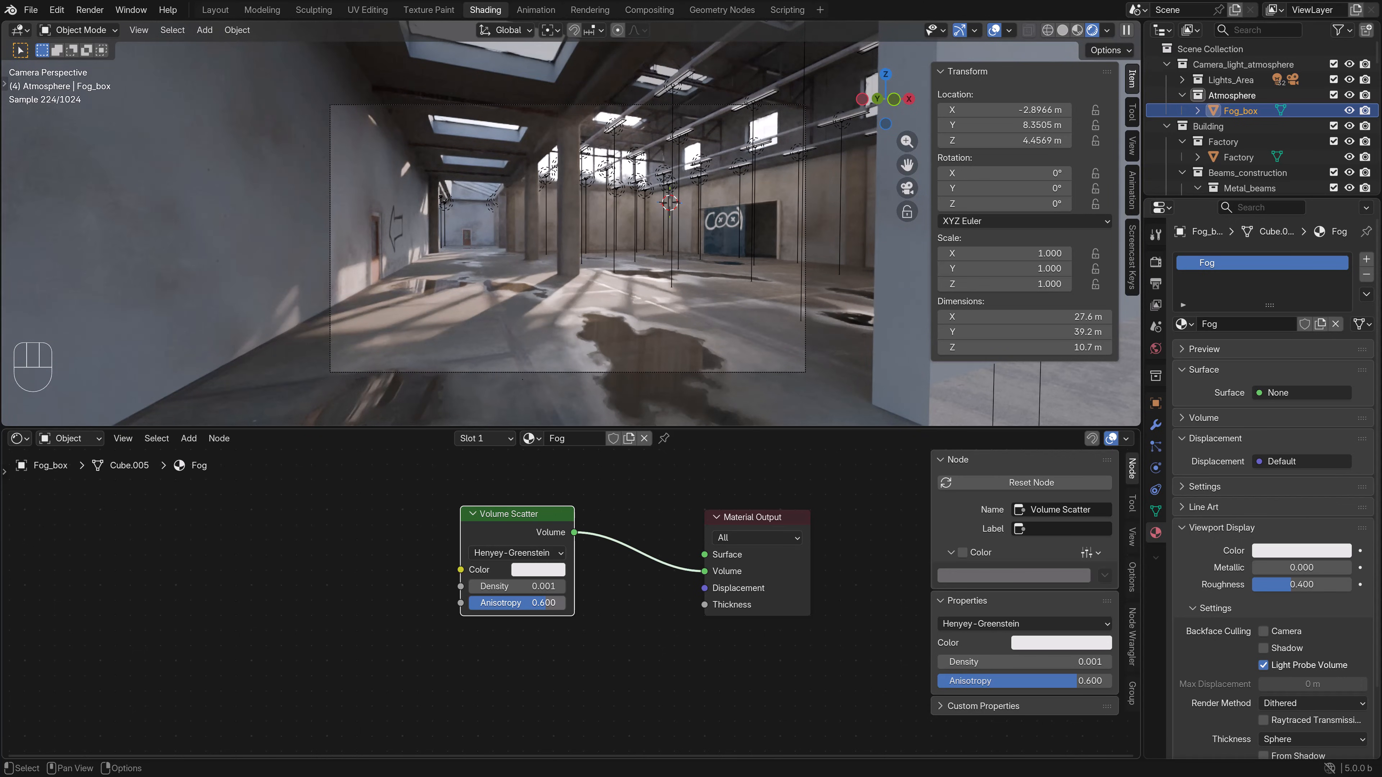
pyautogui.click(517, 602)
pyautogui.write('0.9')
pyautogui.press('Return')
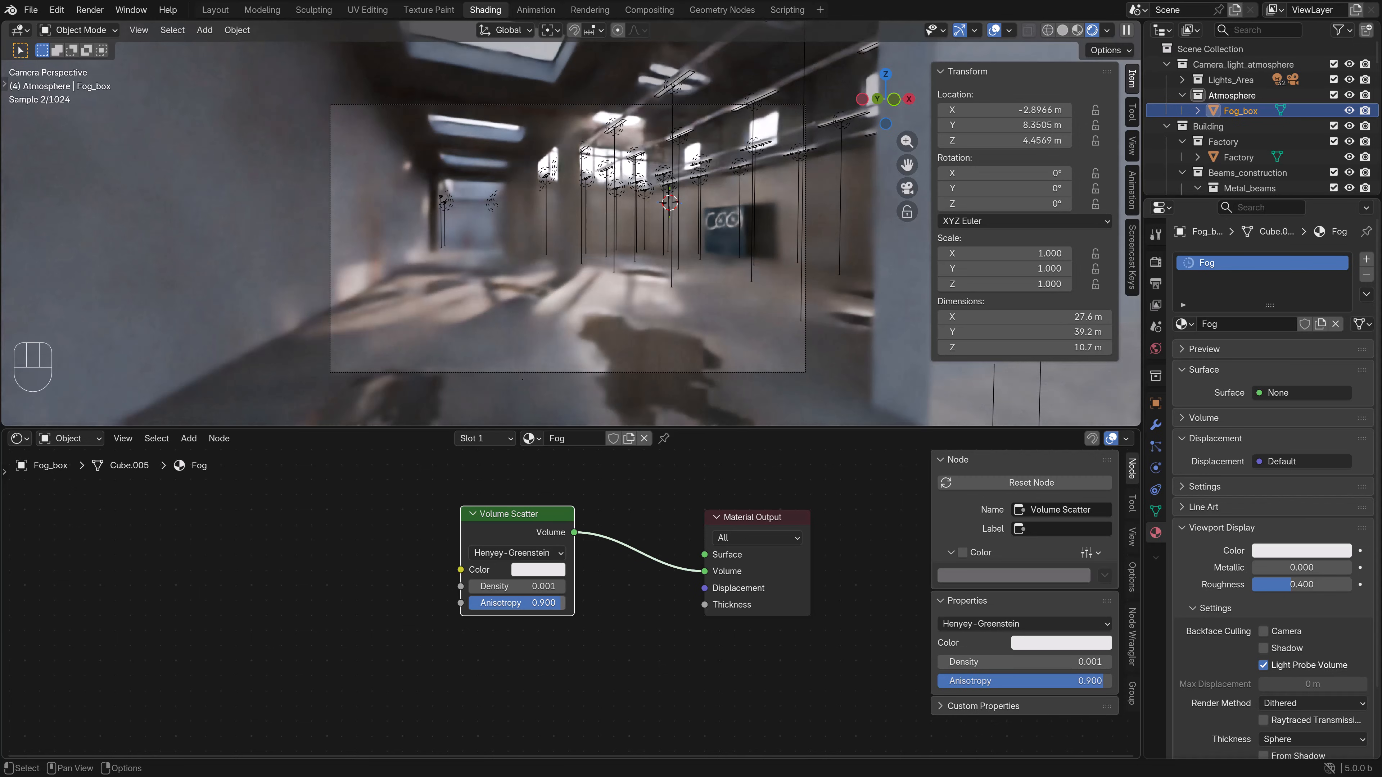
# - Raise the maximum volume bounces in the Cycles light path settings to 3
pyautogui.scroll(2, 568, 238)
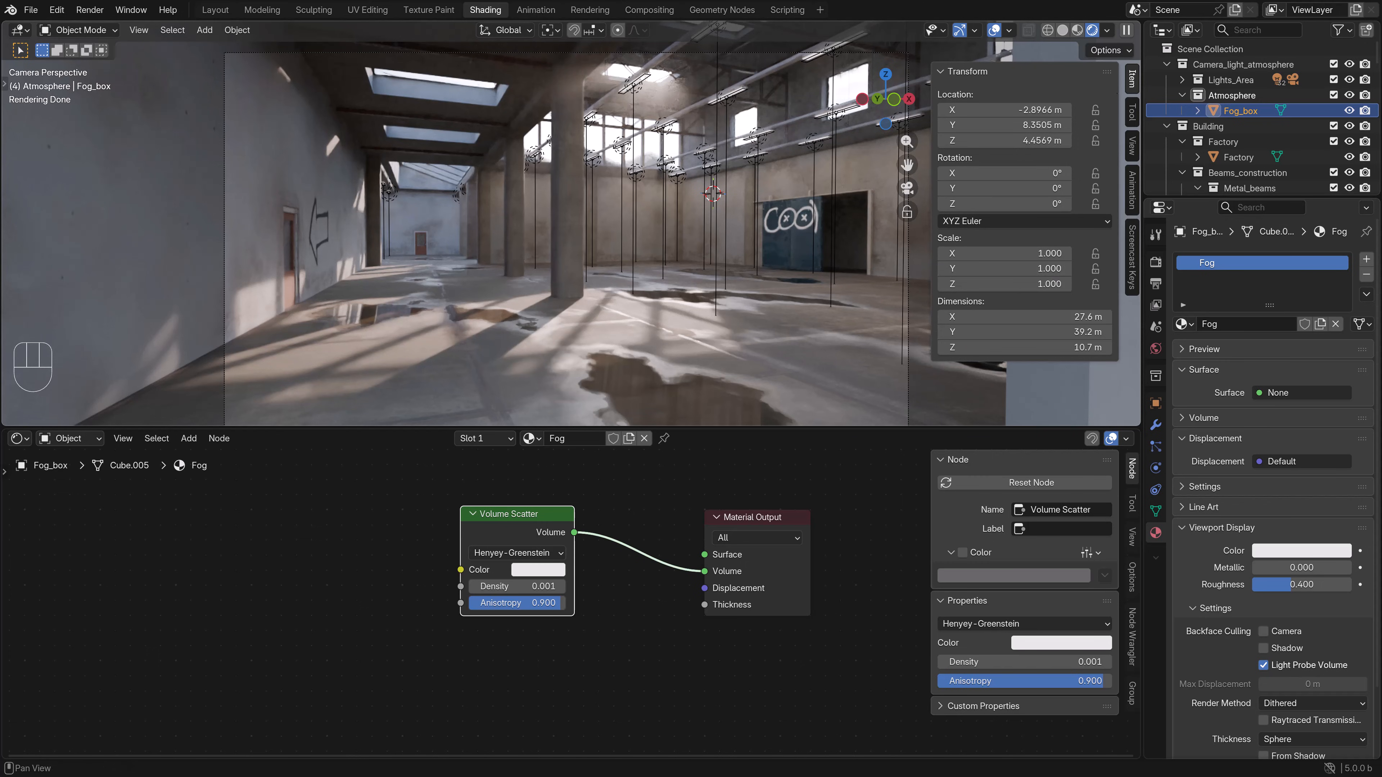
pyautogui.click(1156, 262)
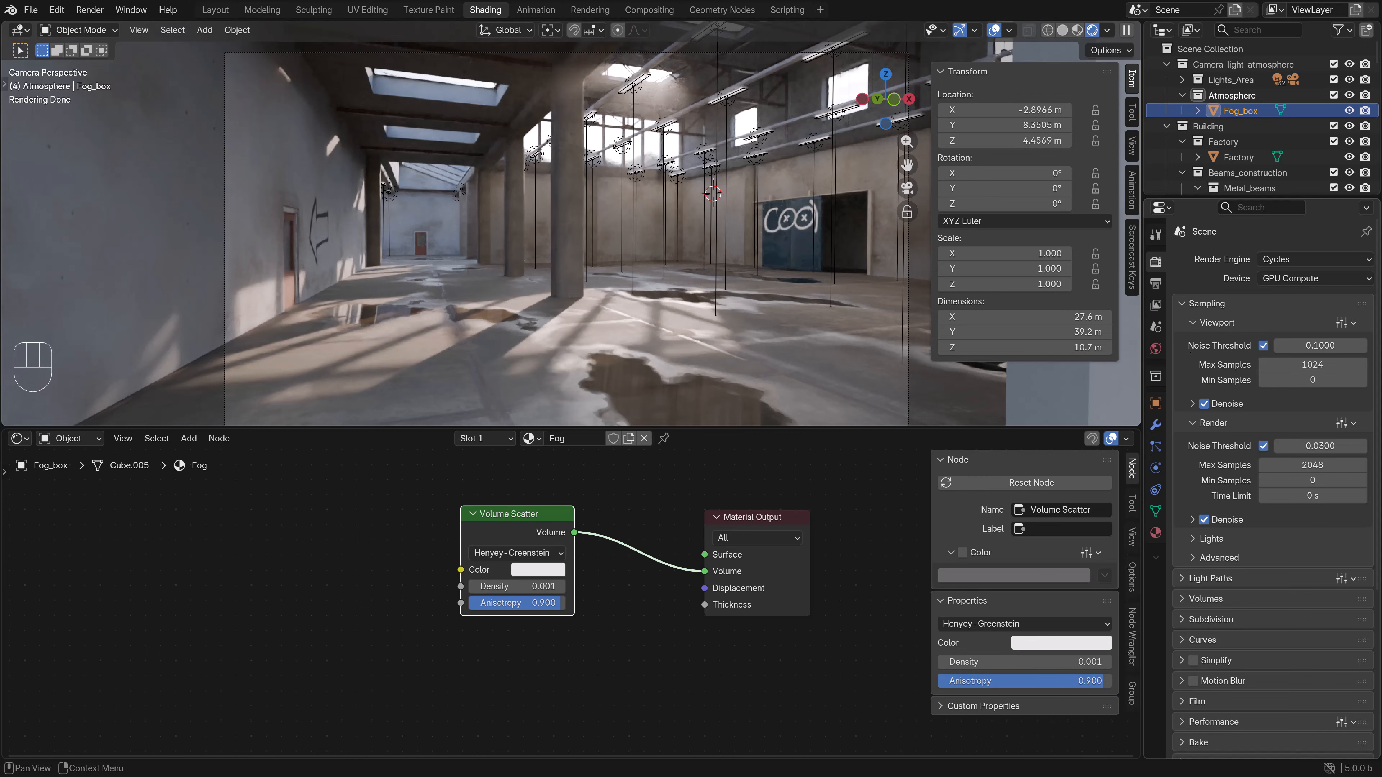
pyautogui.click(1230, 578)
pyautogui.scroll(-3, 1306, 566)
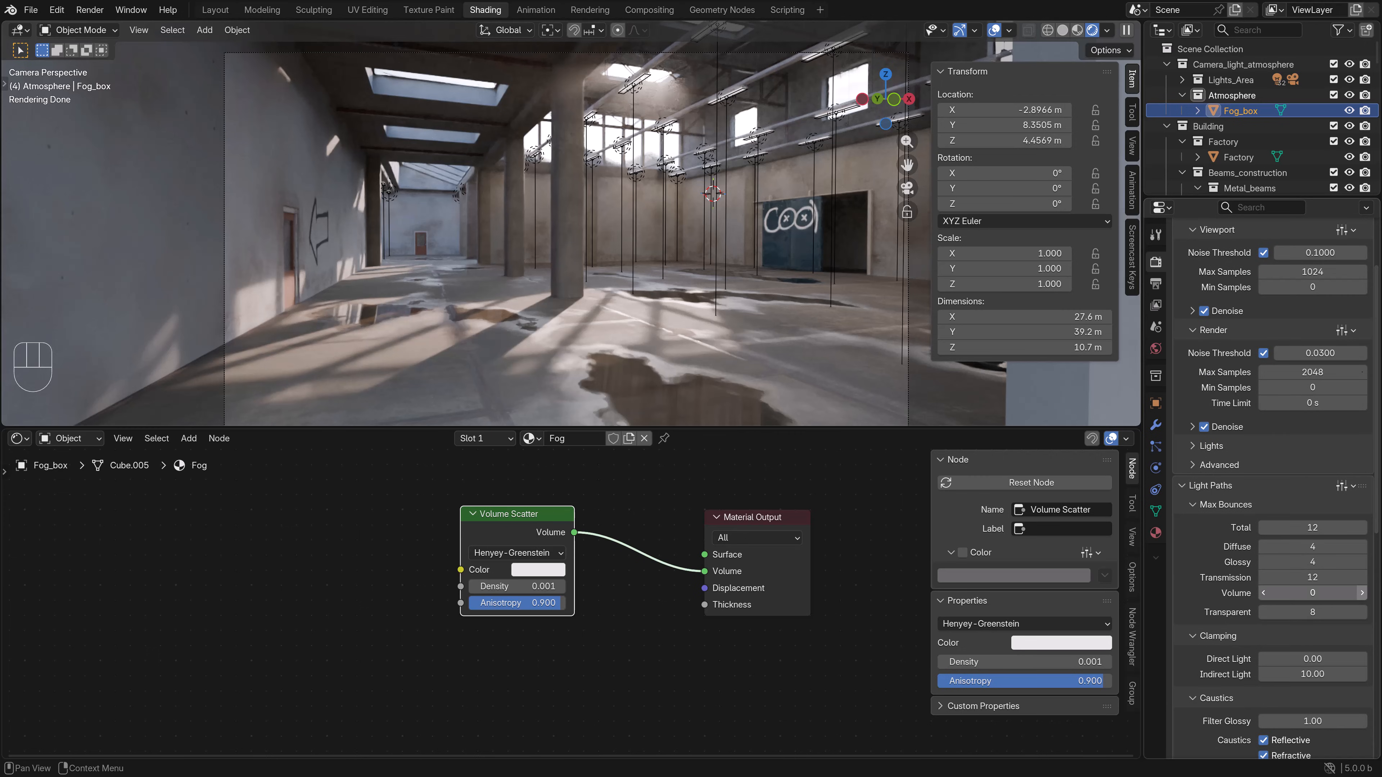
pyautogui.click(1362, 592)
pyautogui.click(1362, 592)
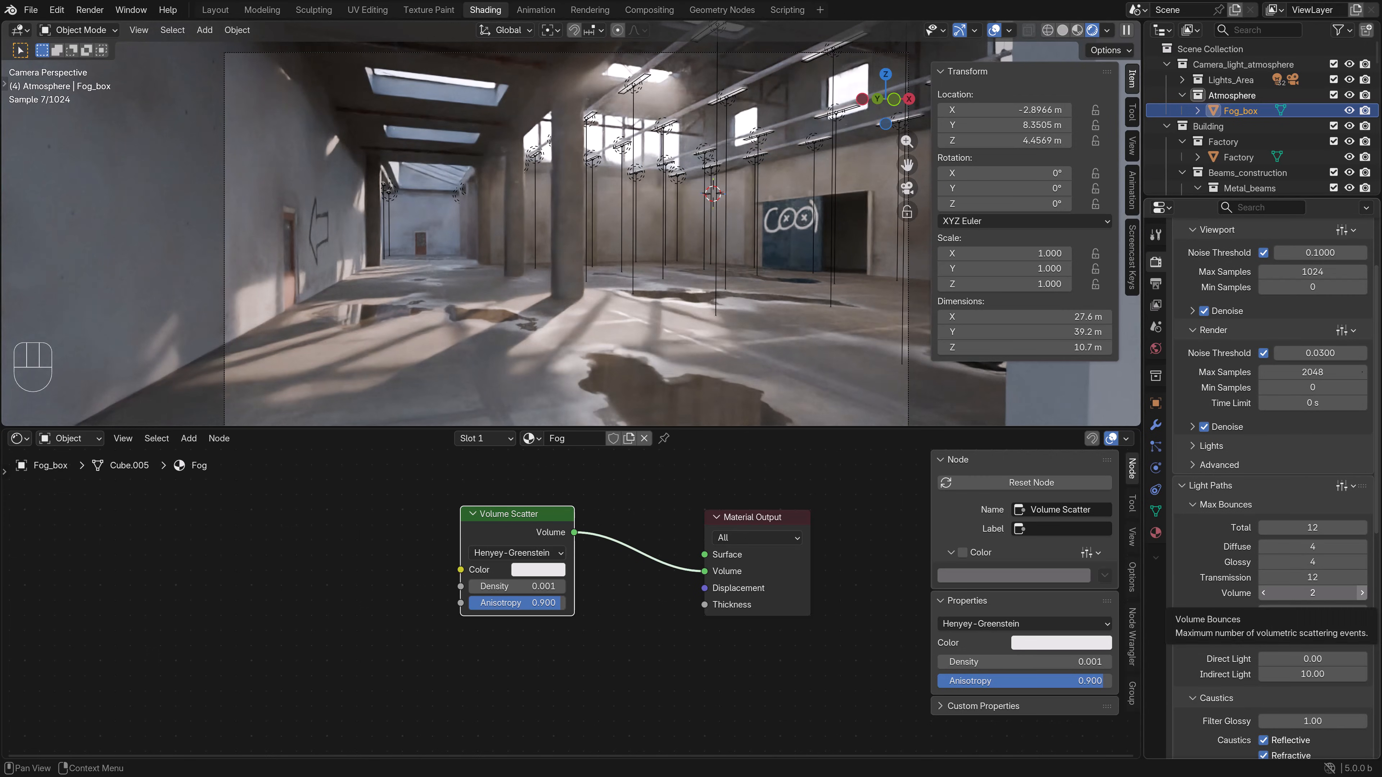
pyautogui.click(1361, 593)
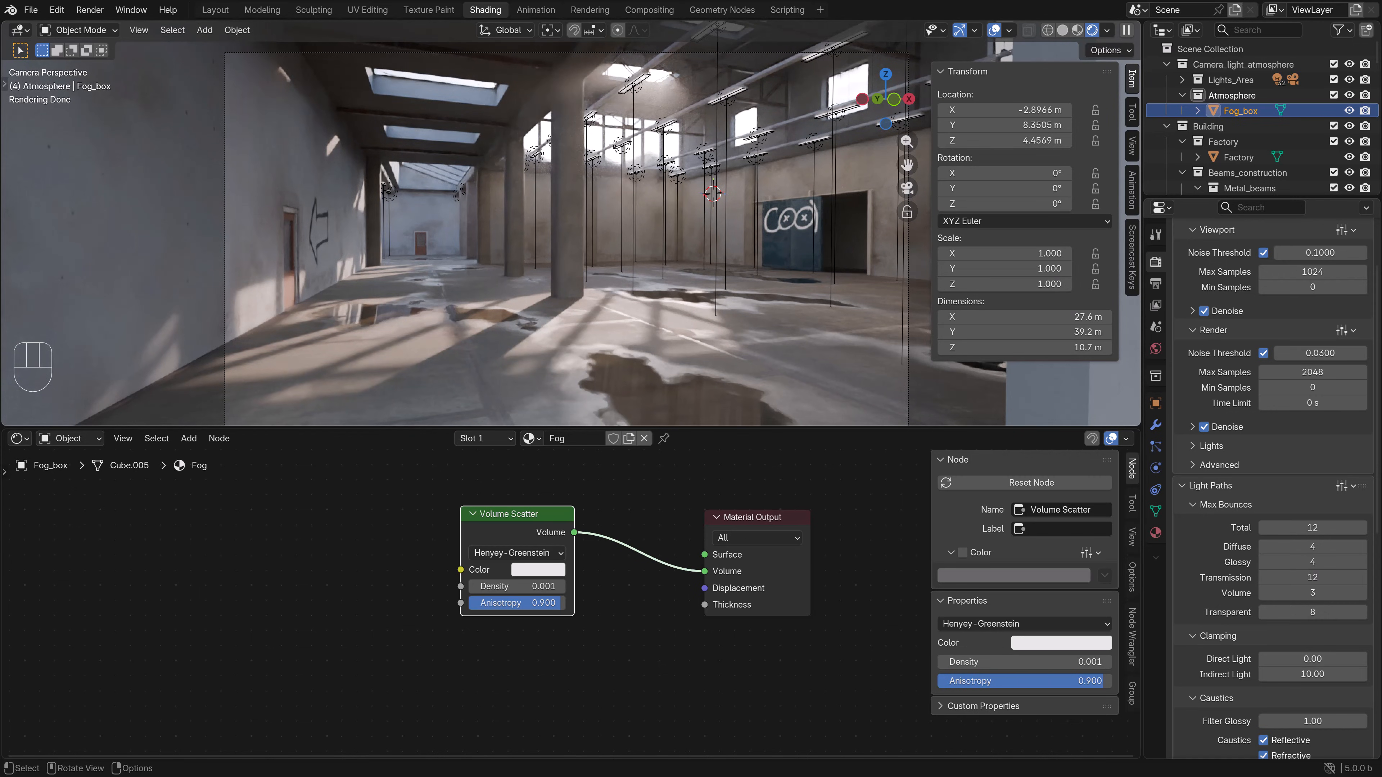
# - Compare the render with 0 maximum volume bounces and set the volume bounces to 4
pyautogui.click(1312, 592)
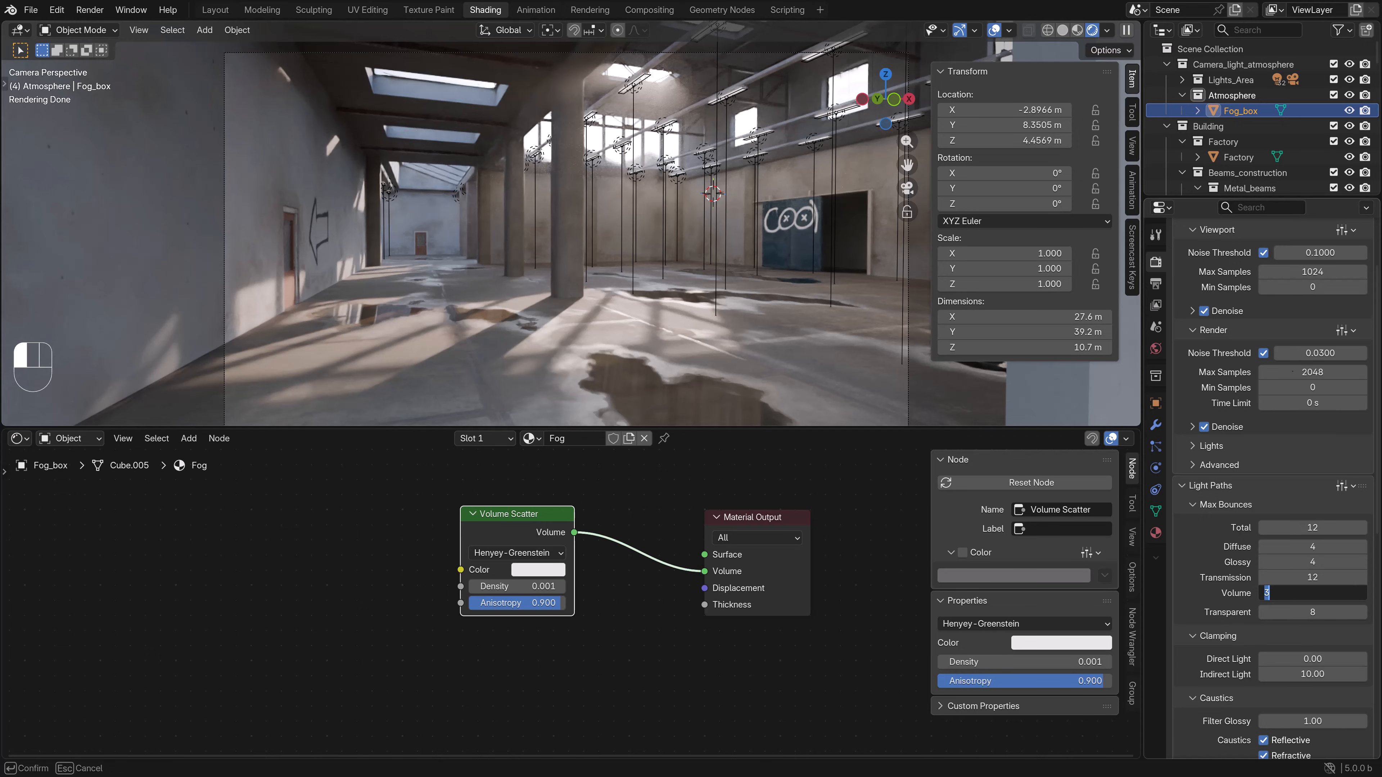
pyautogui.write('0')
pyautogui.press('Return')
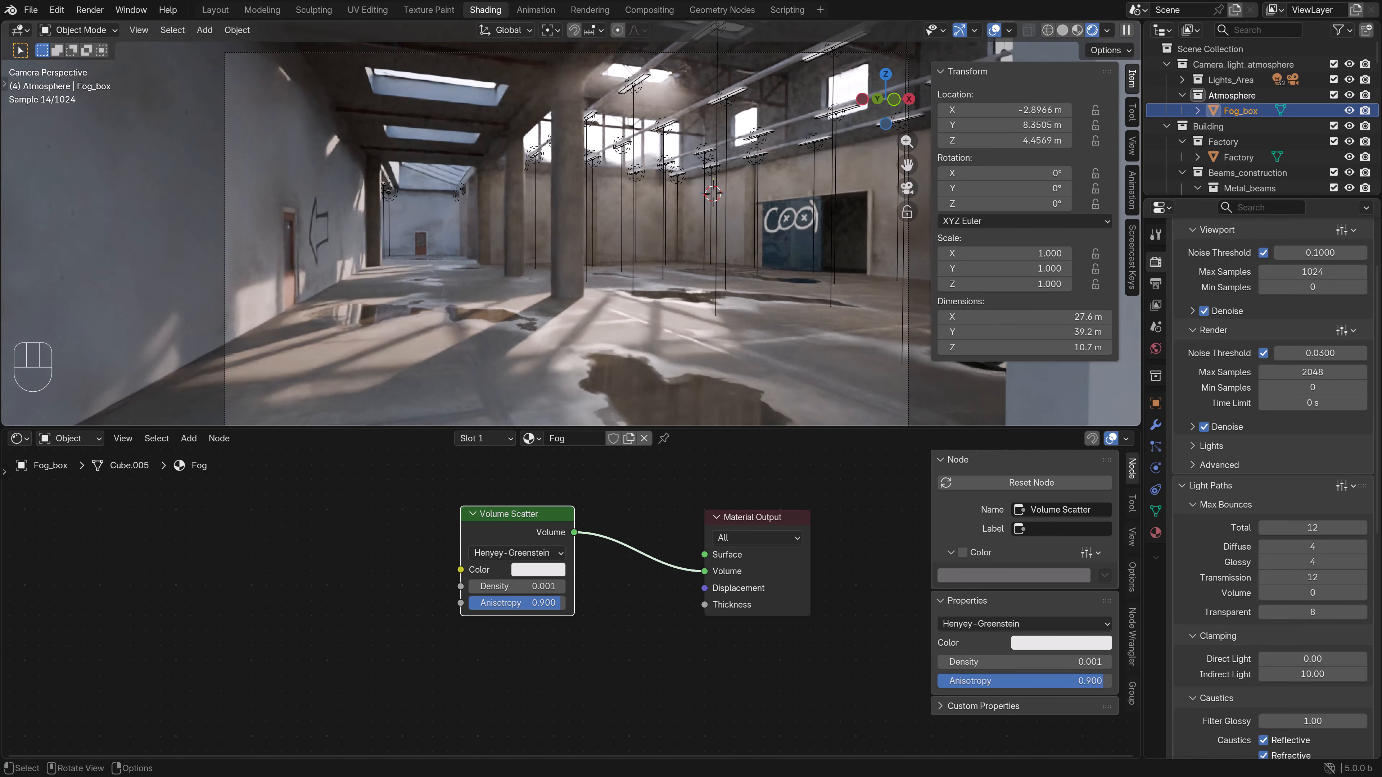
pyautogui.click(1312, 593)
pyautogui.write('4')
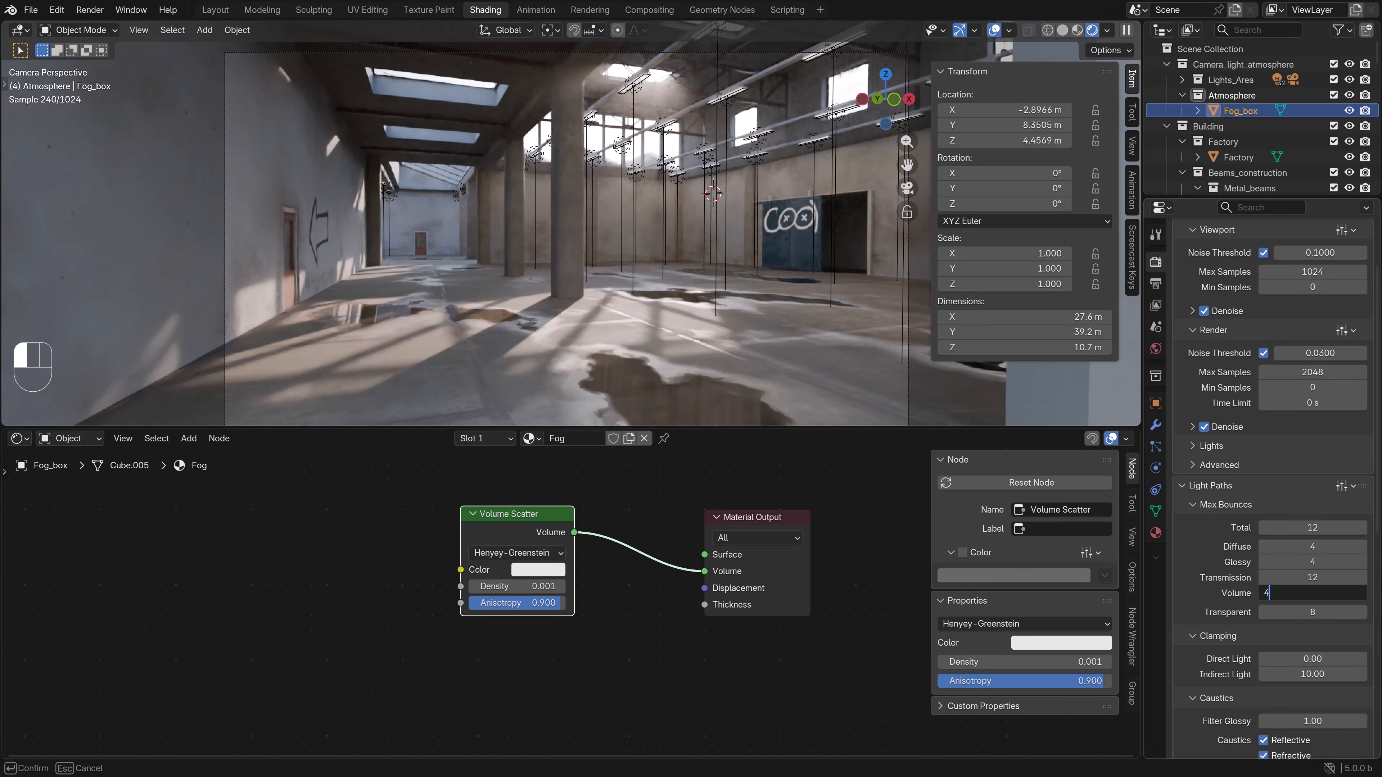
pyautogui.press('Return')
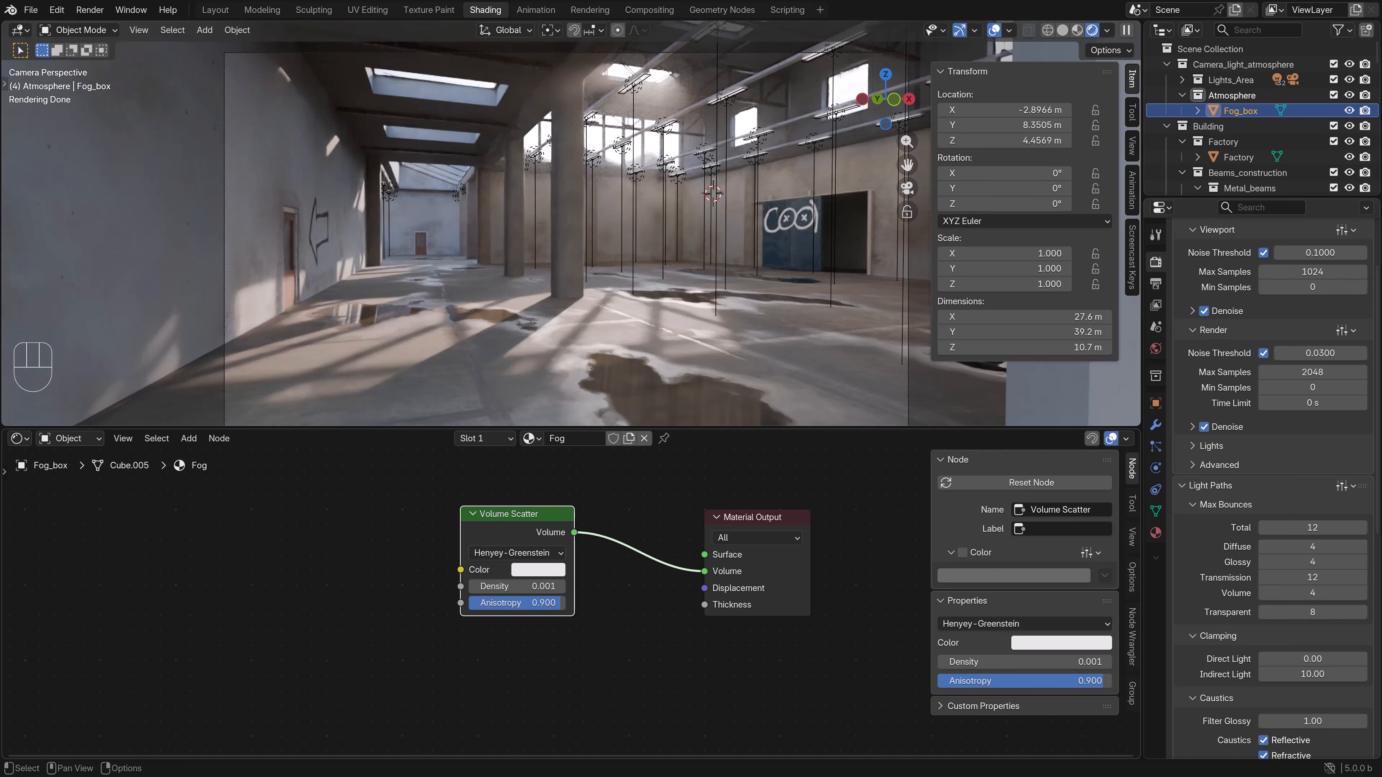
# - Restrict the viewport render to a region covering the full camera frame
pyautogui.scroll(-1, 566, 242)
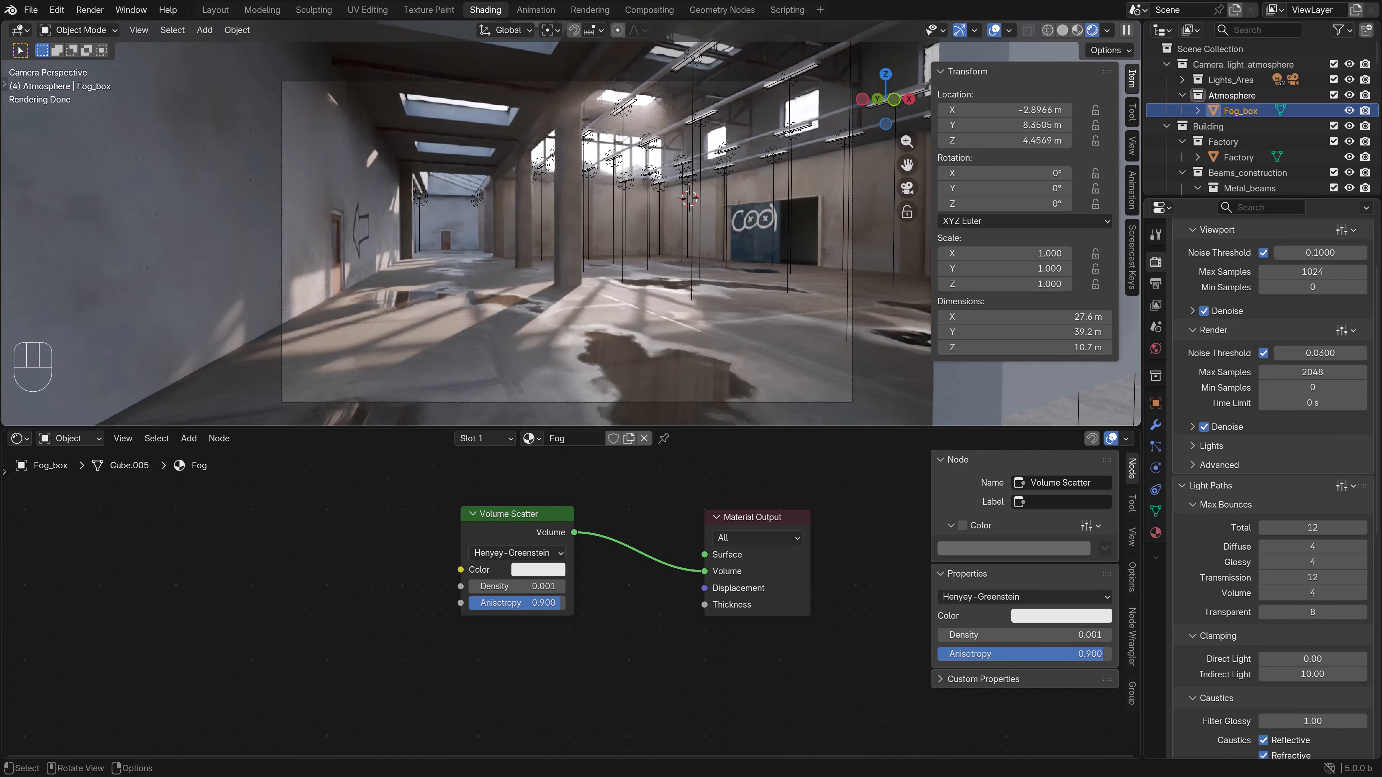
pyautogui.click(321, 359)
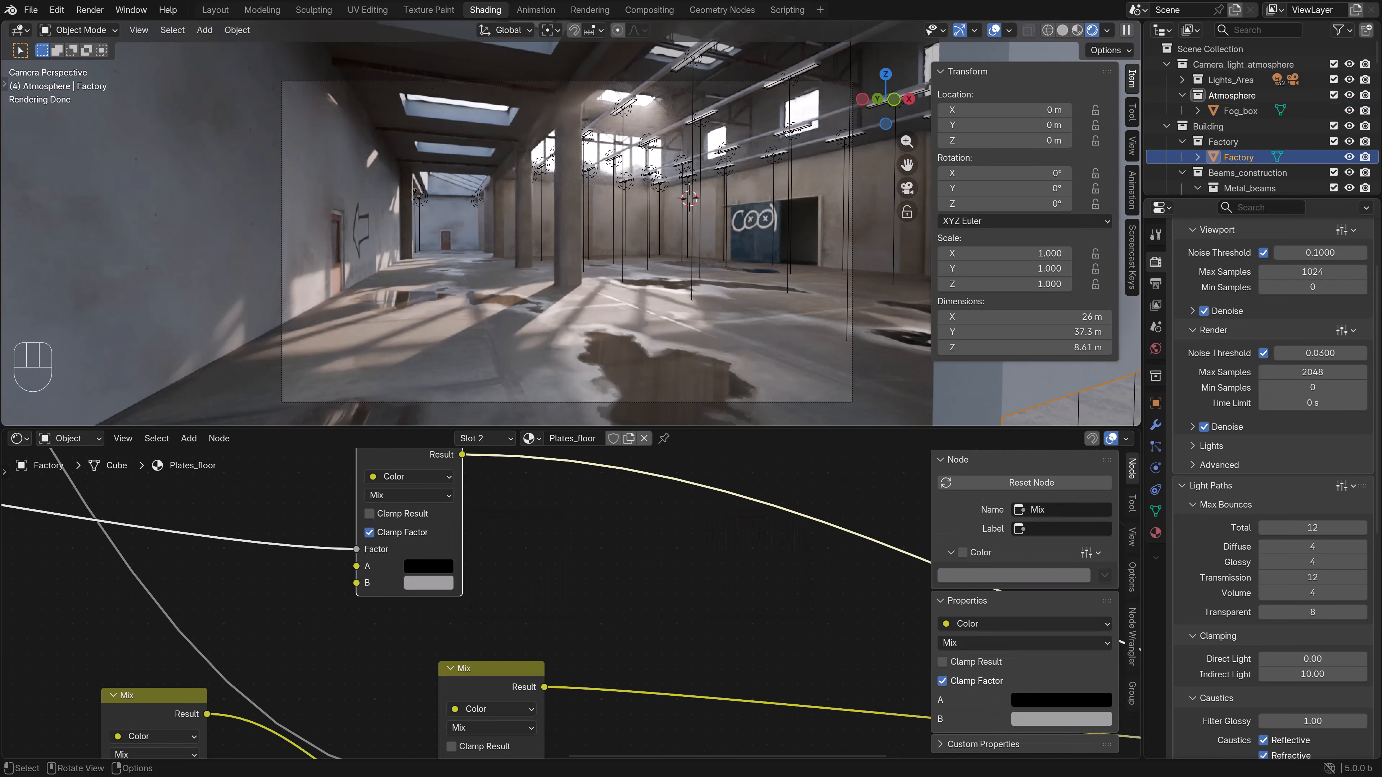
pyautogui.hotkey('ctrl', 'b')
pyautogui.moveTo(274, 186); pyautogui.dragTo(274, 186)
pyautogui.moveTo(275, 409); pyautogui.dragTo(856, 76)
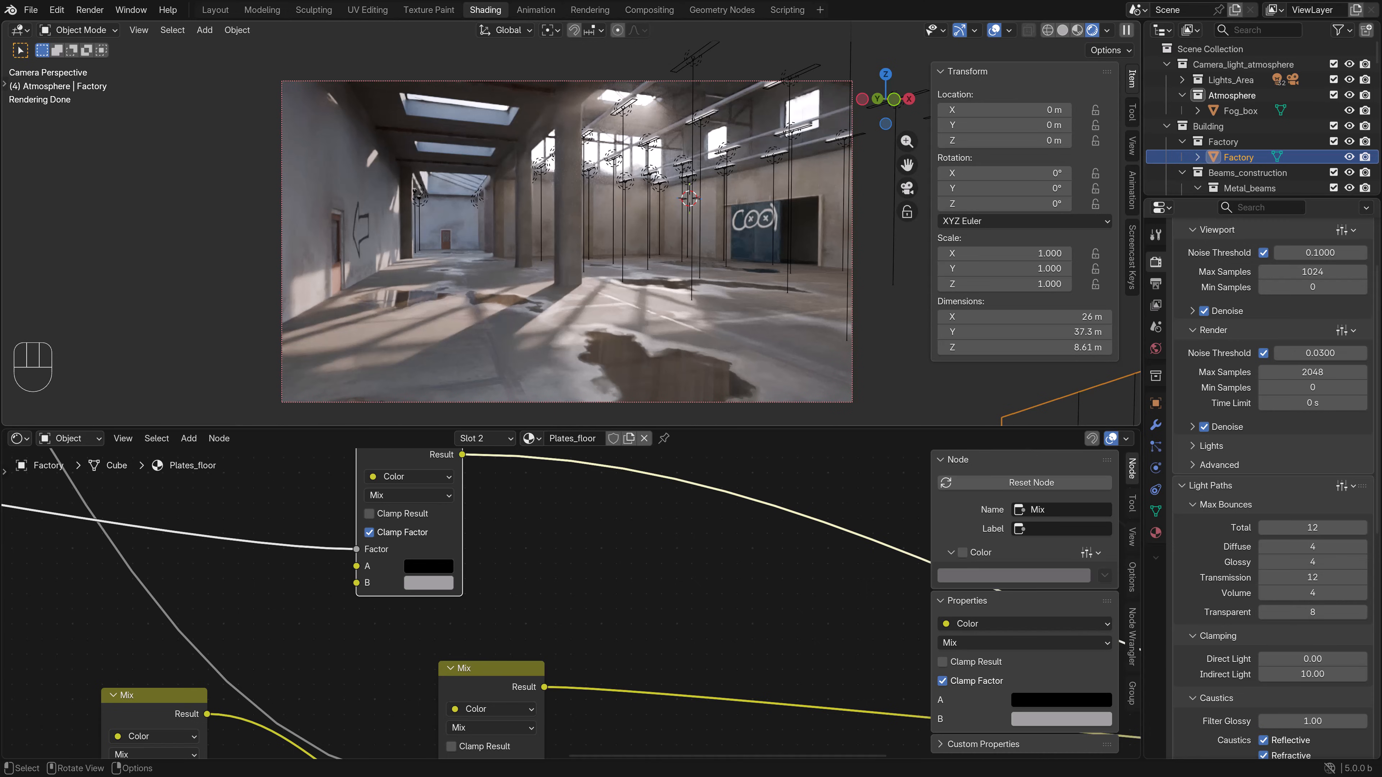
# - Collapse the open collections, including Factory and Atmosphere, in the scene hierarchy and switch the viewport to Solid shading
pyautogui.click(1182, 141)
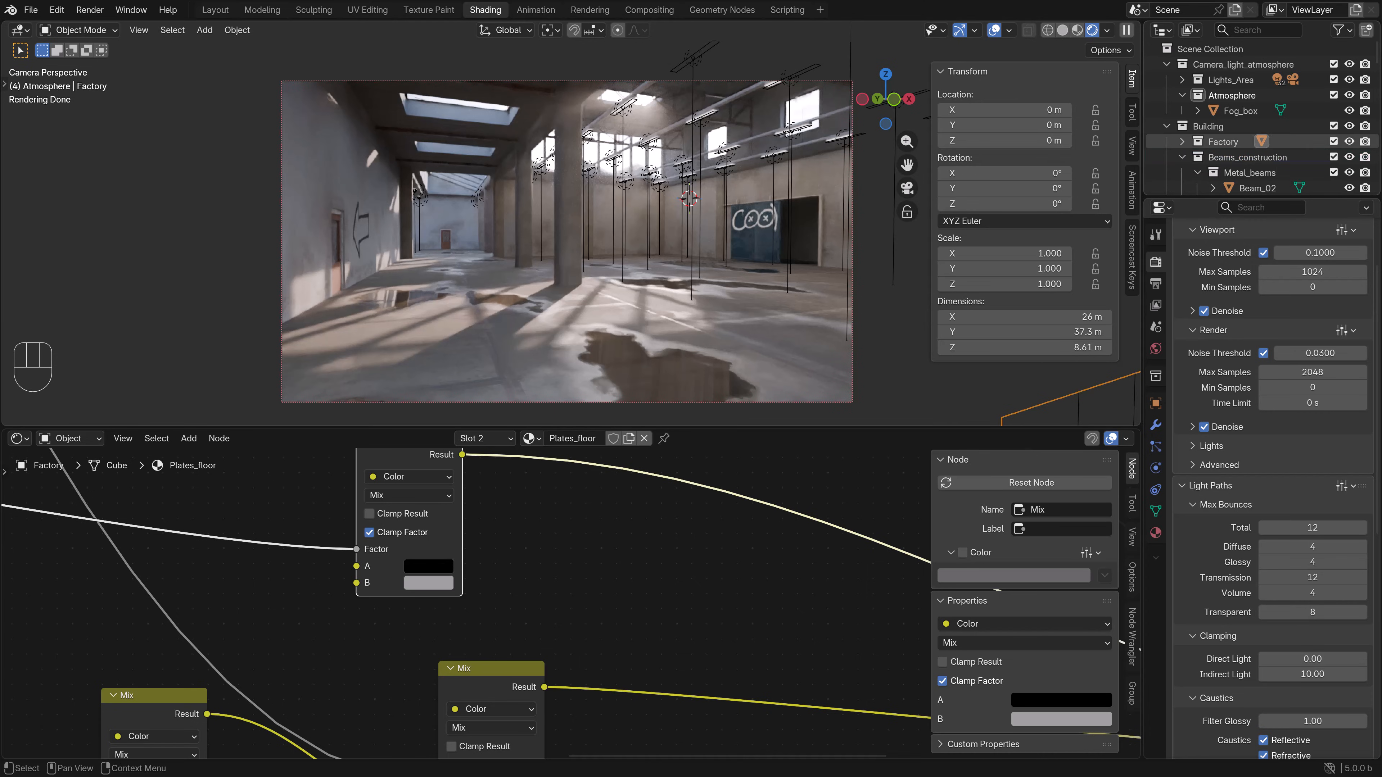
pyautogui.click(1182, 95)
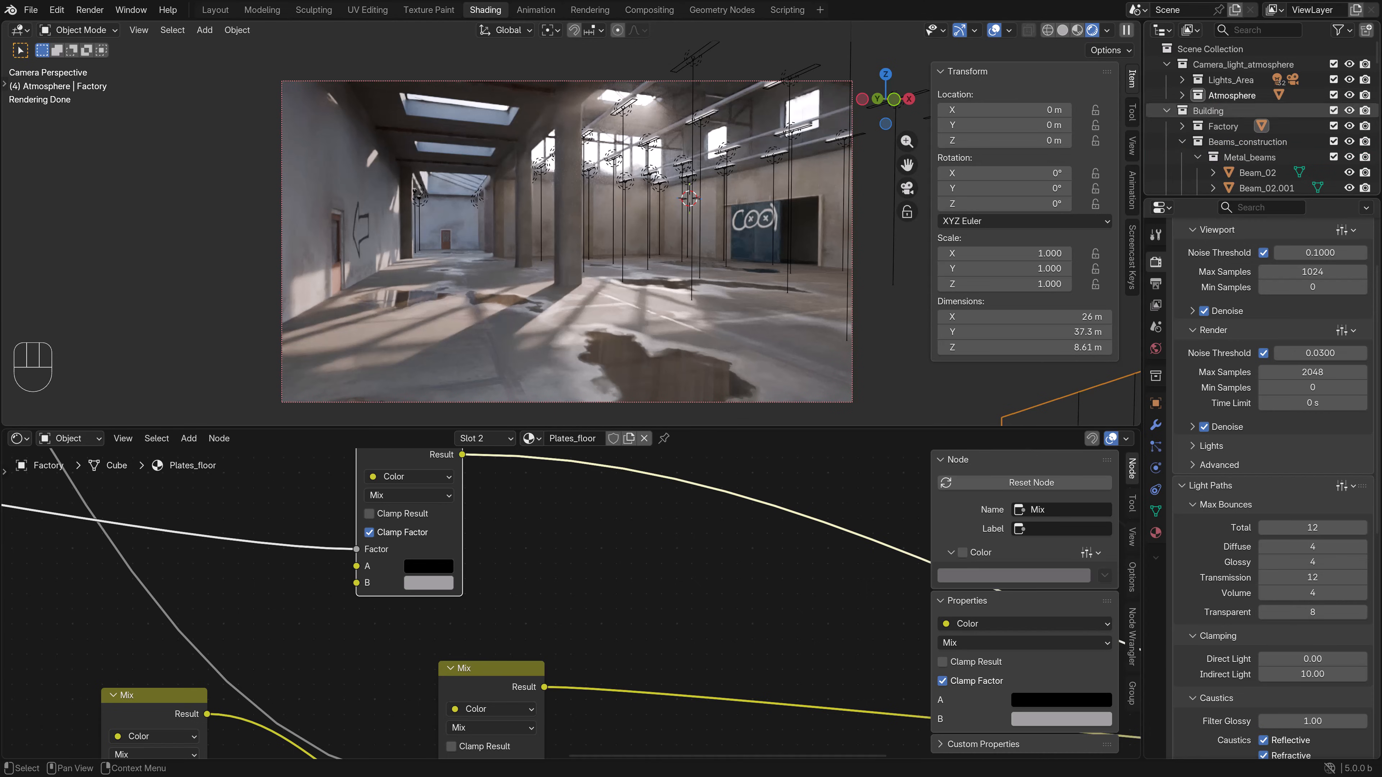
pyautogui.press('z')
pyautogui.click(712, 220)
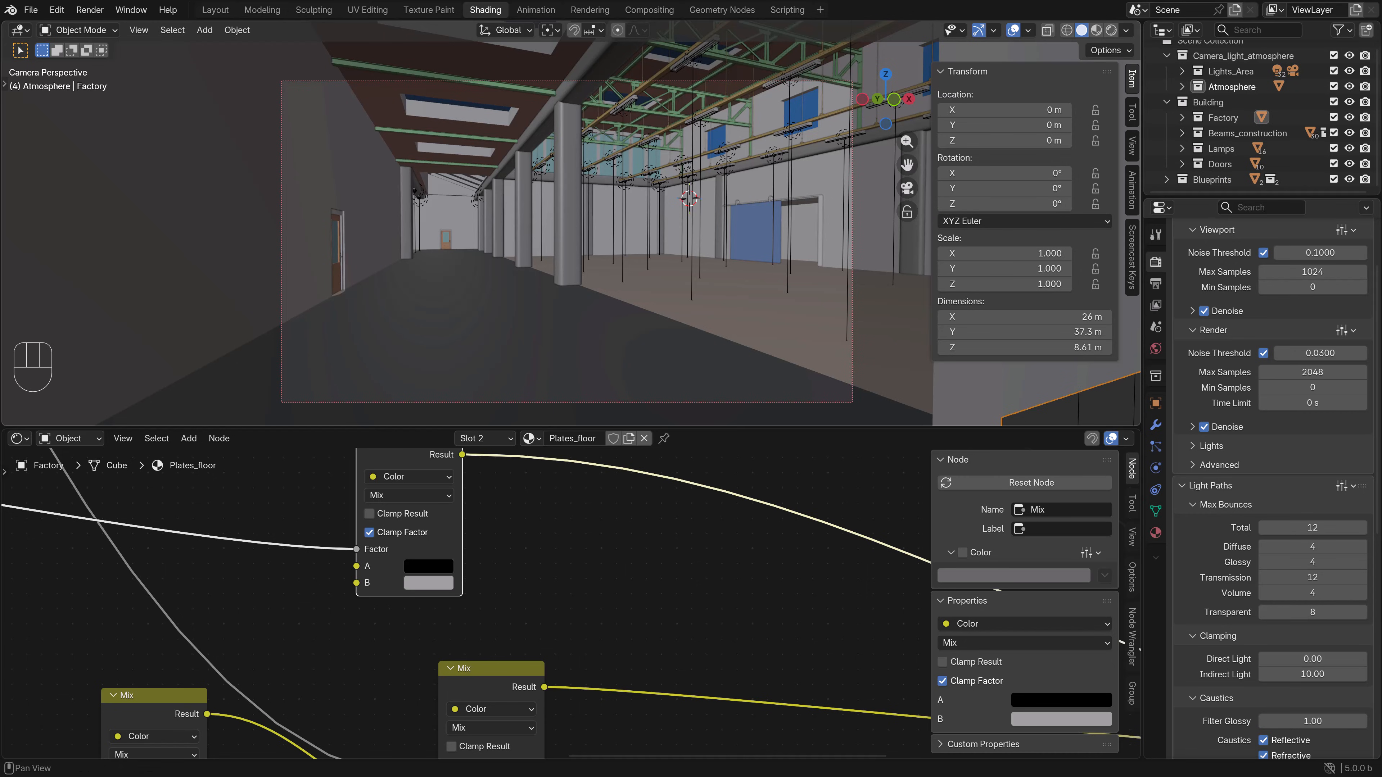
# - Add a new collection under the Scene Collection and rename it Props
pyautogui.scroll(1, 1251, 117)
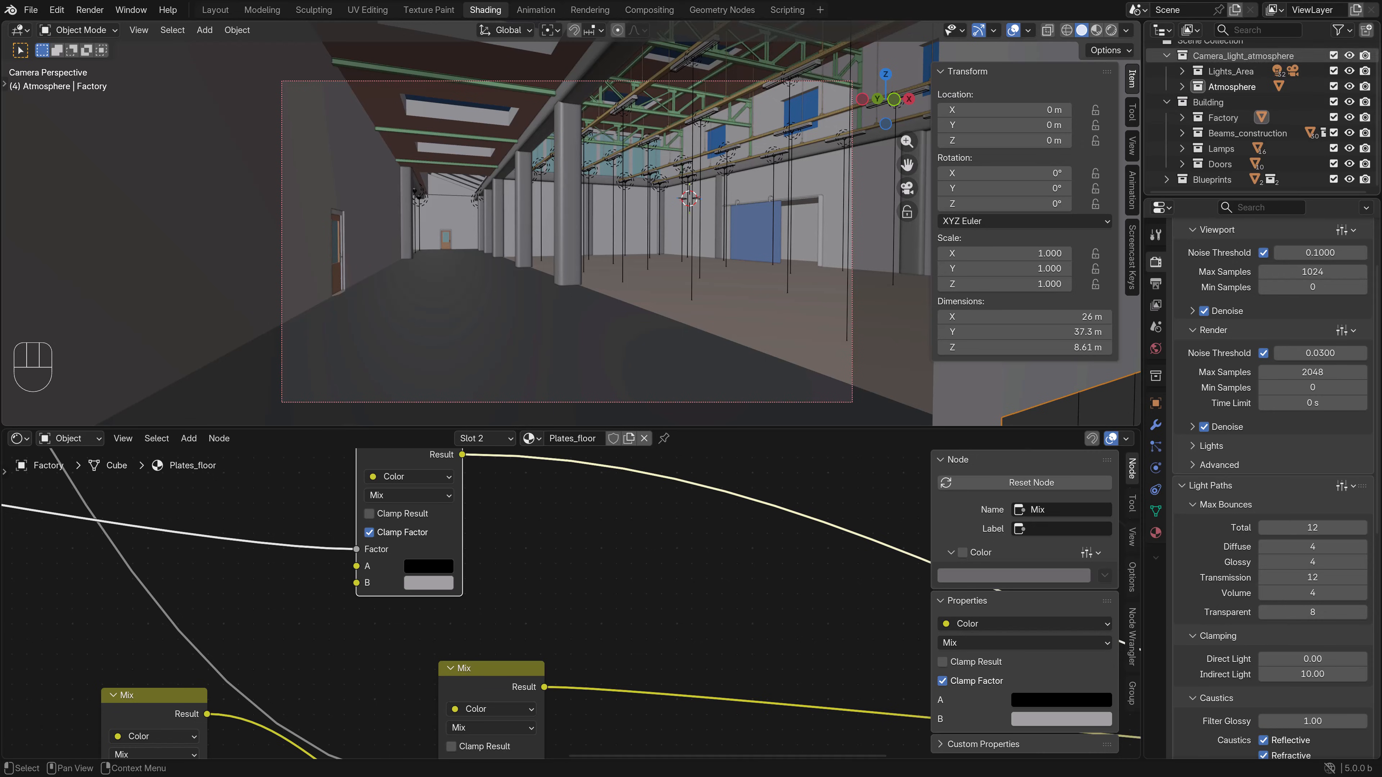
pyautogui.rightClick(1202, 49)
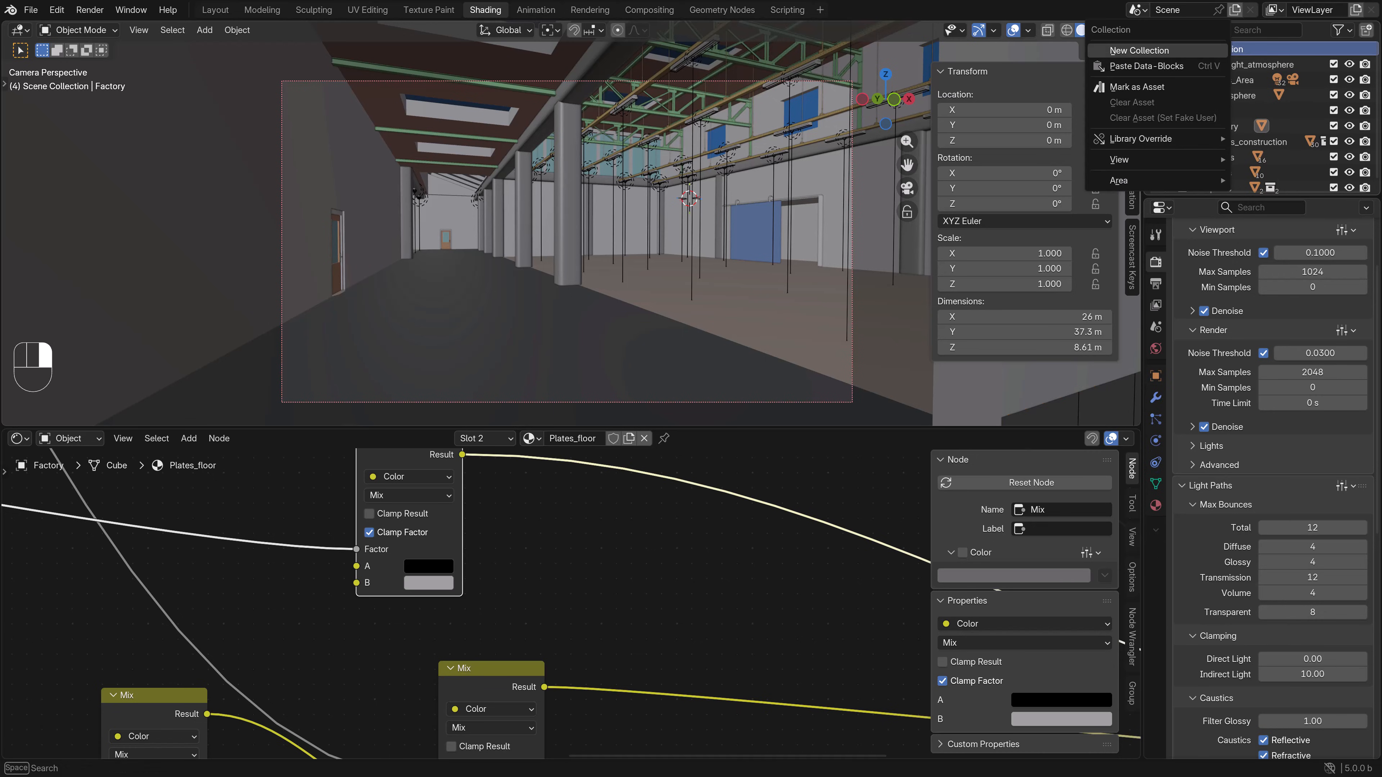
pyautogui.click(1202, 49)
pyautogui.scroll(-2, 1213, 131)
pyautogui.doubleClick(1216, 179)
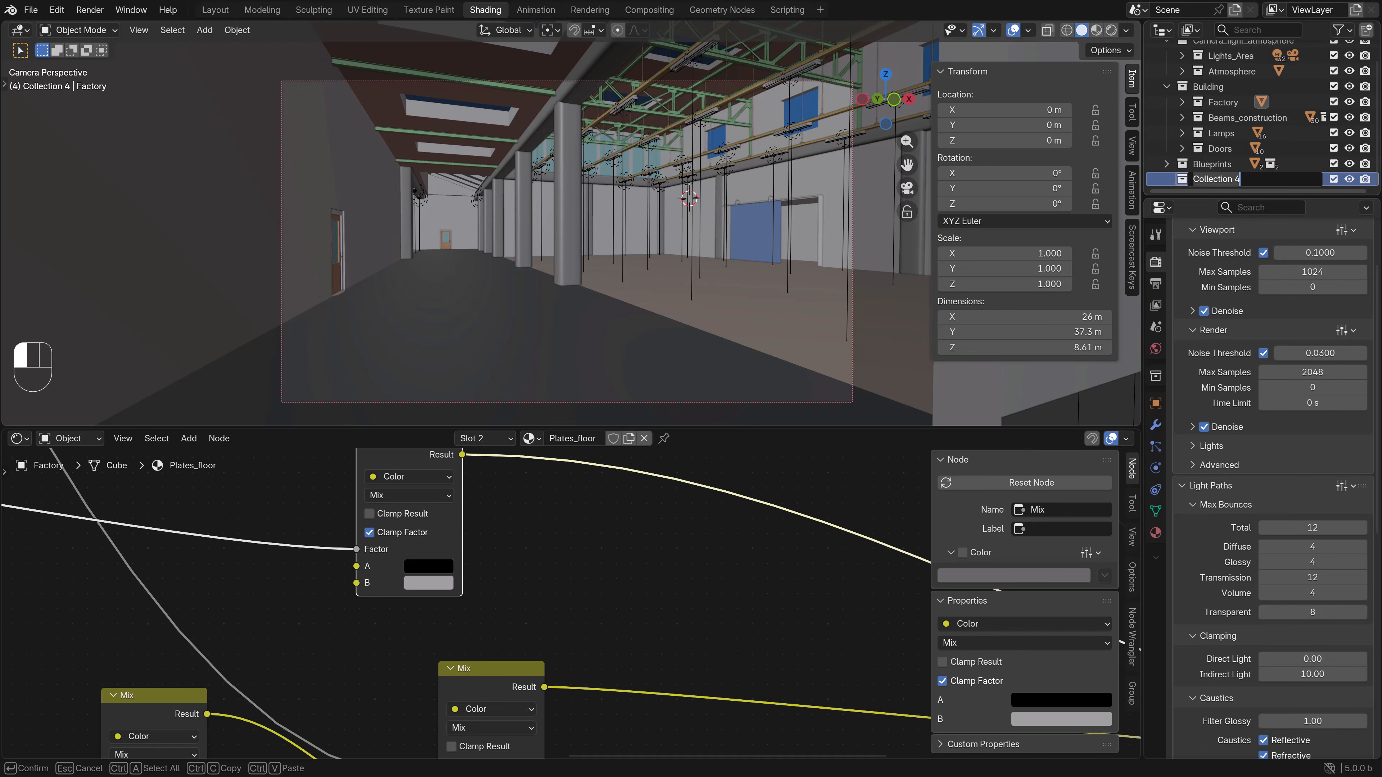
pyautogui.hotkey('shift', 'Home')
pyautogui.press('BackSpace')
pyautogui.write('Props')
pyautogui.press('Return')
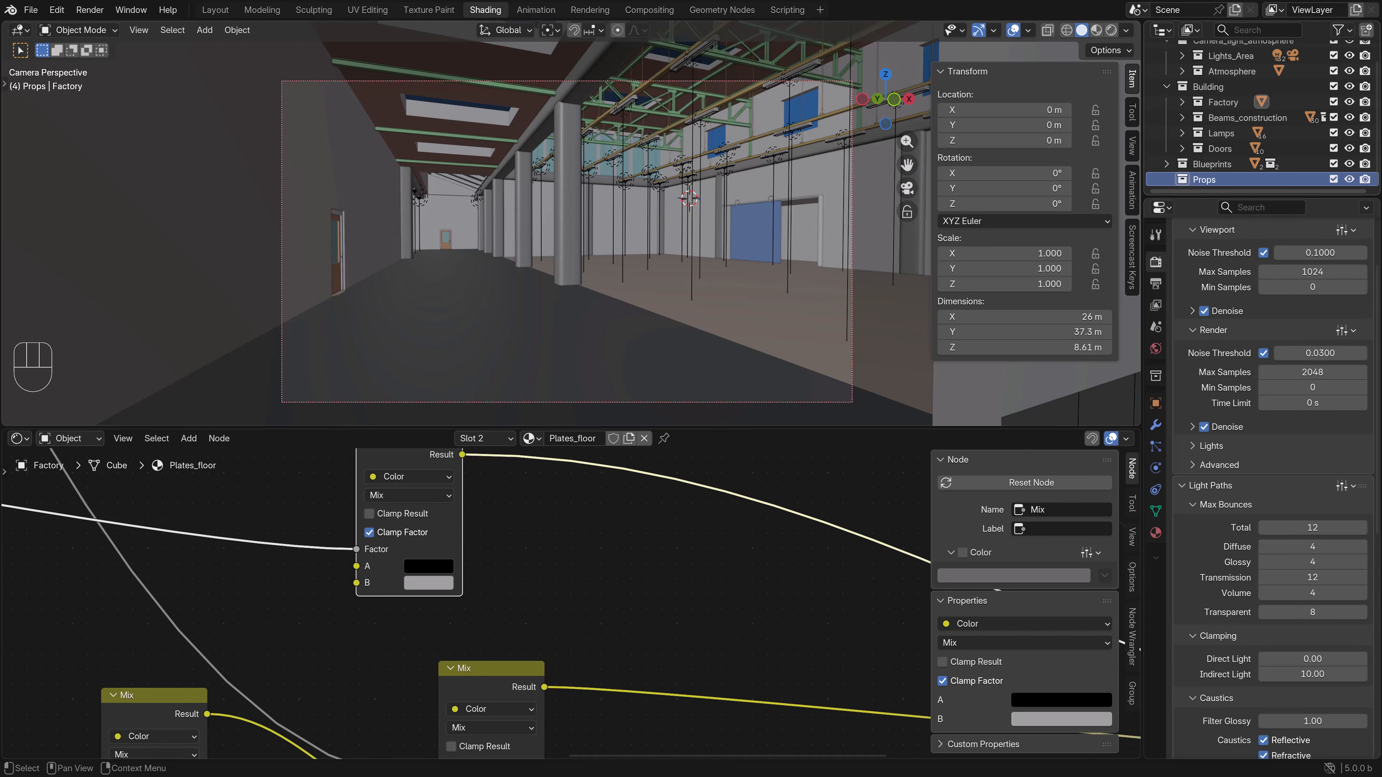
# - Add a nested collection inside Props and name it Shelves
pyautogui.rightClick(1201, 179)
pyautogui.click(1201, 180)
pyautogui.scroll(-1, 1201, 179)
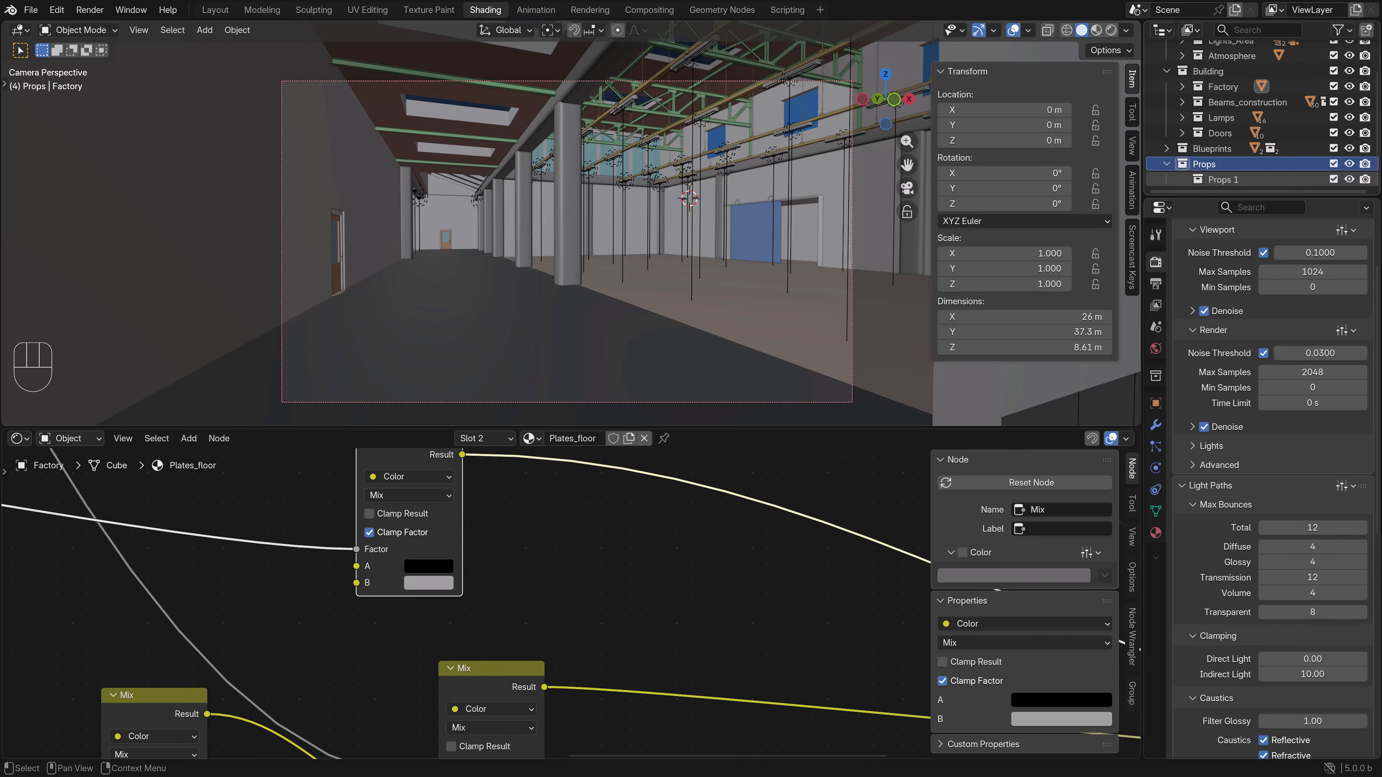
pyautogui.doubleClick(1219, 179)
pyautogui.write('Shelve')
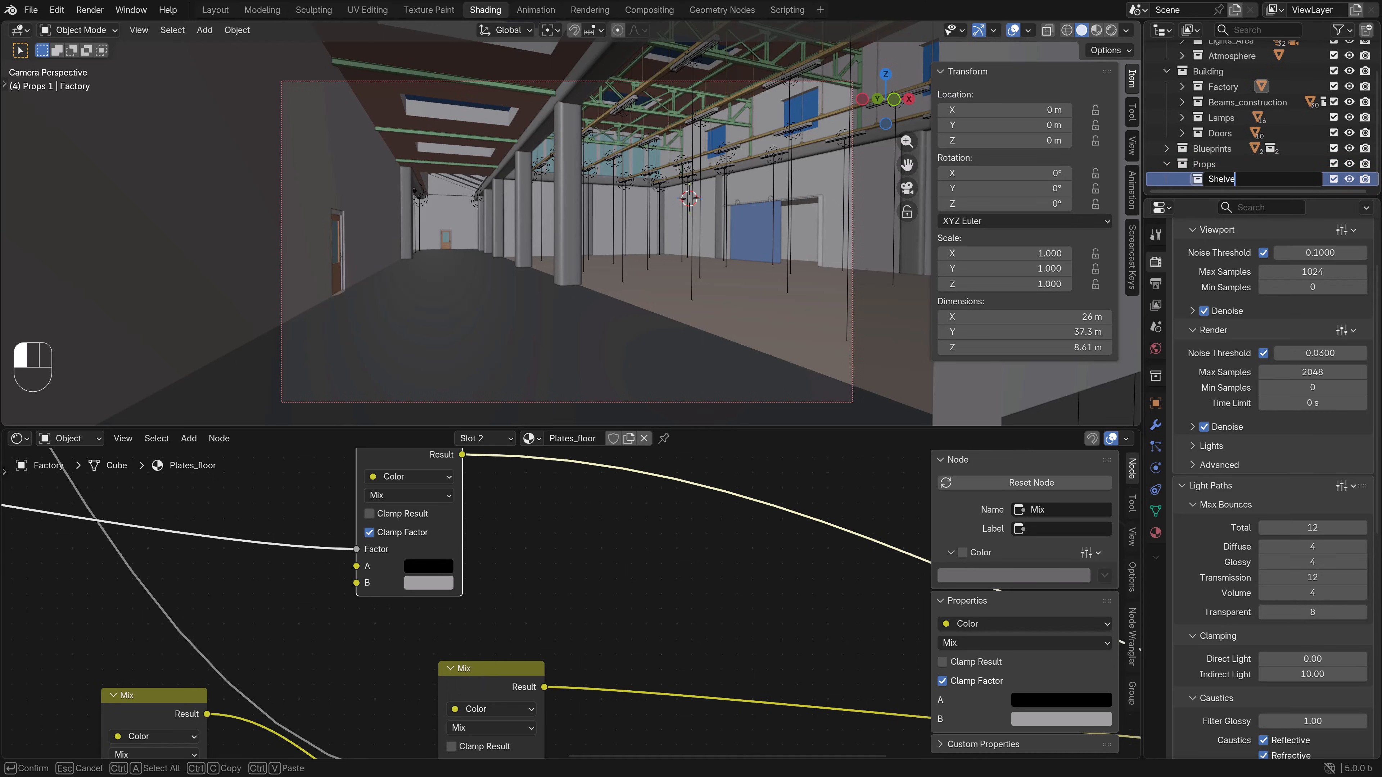
pyautogui.write('s')
pyautogui.press('Return')
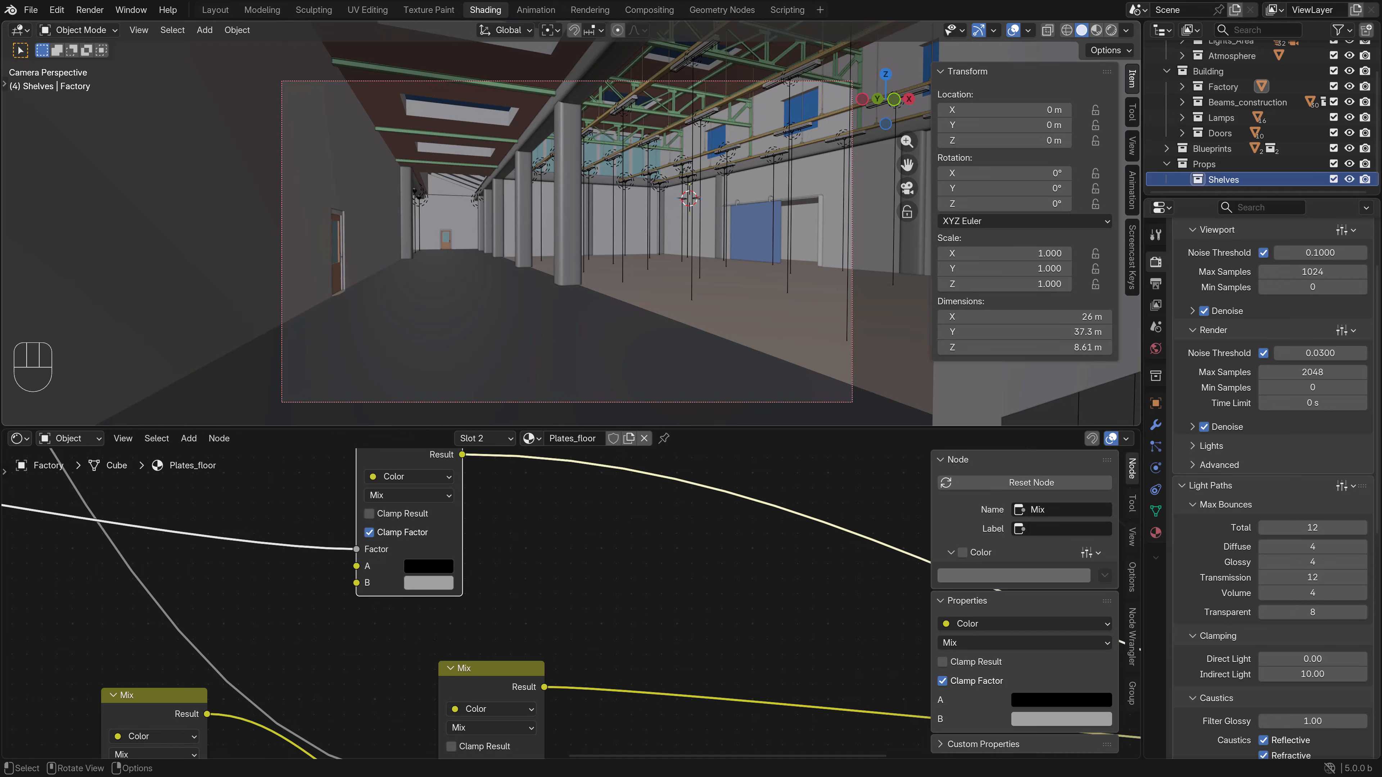
# - From the top view, start an Append and browse to the shelf_pallet folder inside the Factory Models directory
pyautogui.press('KP_7')
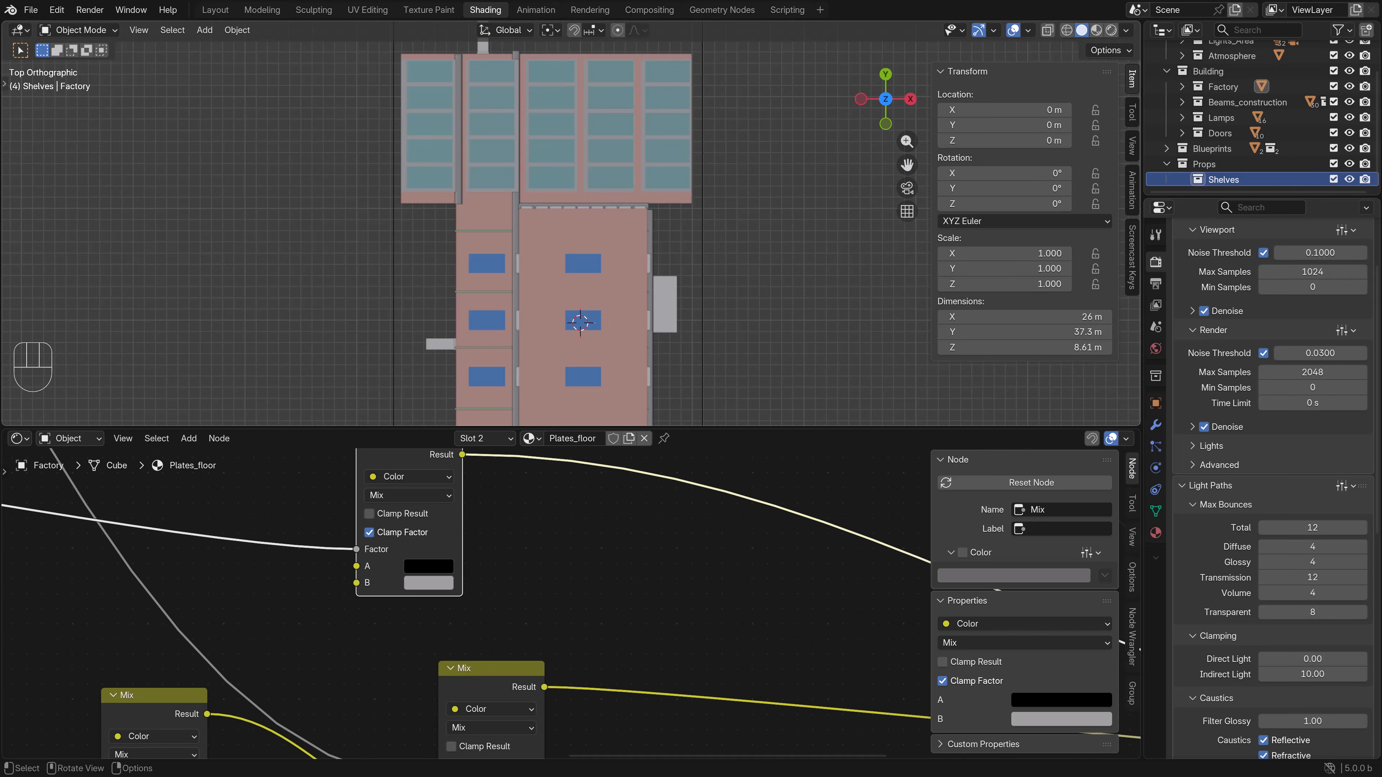
pyautogui.scroll(-1, 552, 232)
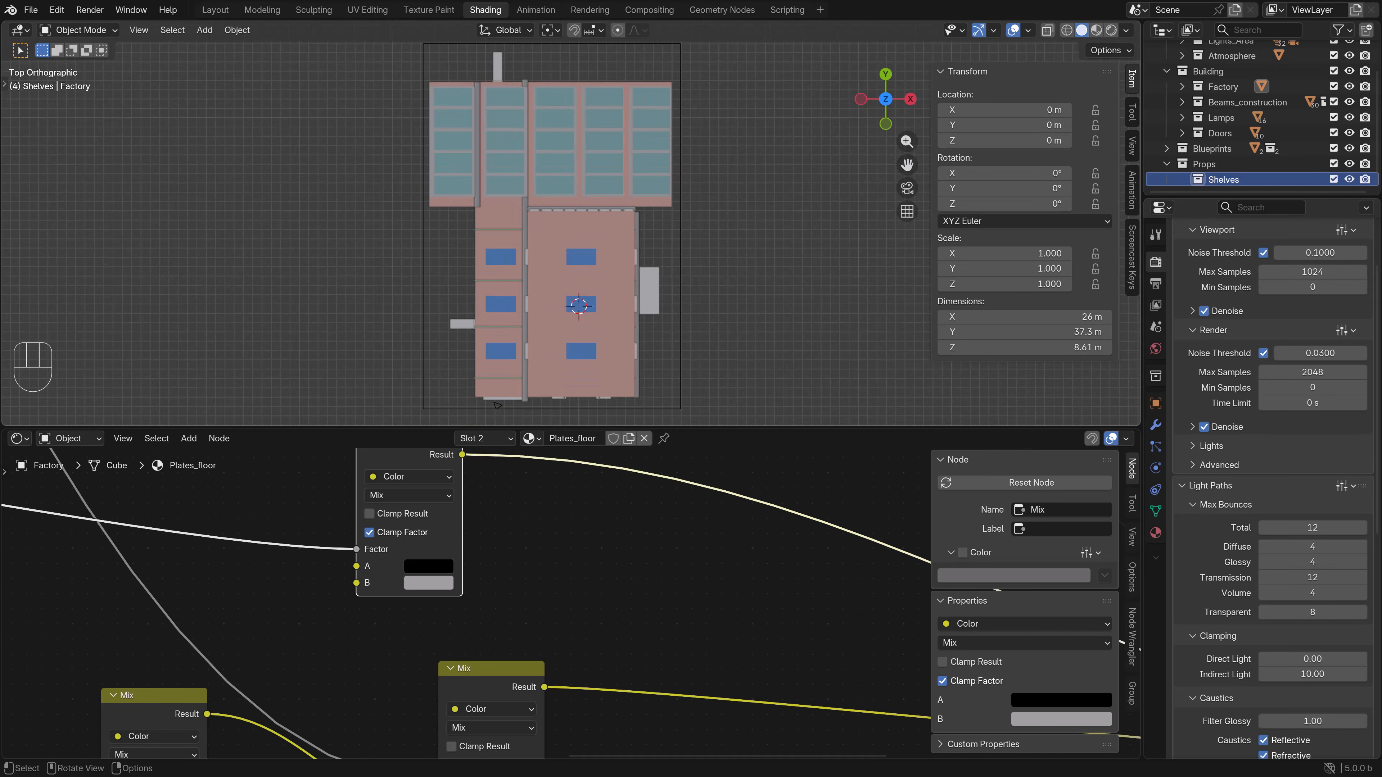
pyautogui.keyDown('shift'); pyautogui.moveTo(552, 232); pyautogui.dragTo(561, 240, button='middle'); pyautogui.keyUp('shift')
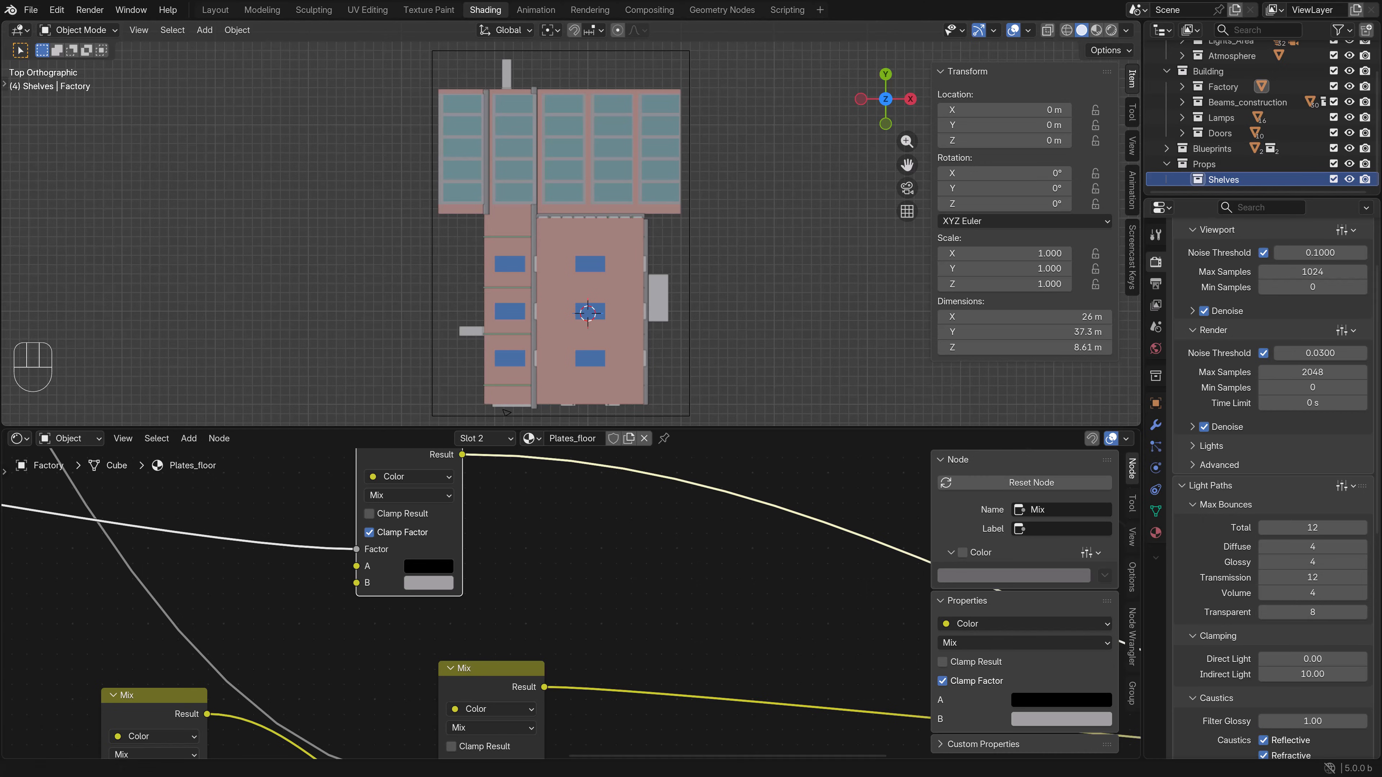
pyautogui.click(31, 9)
pyautogui.click(61, 192)
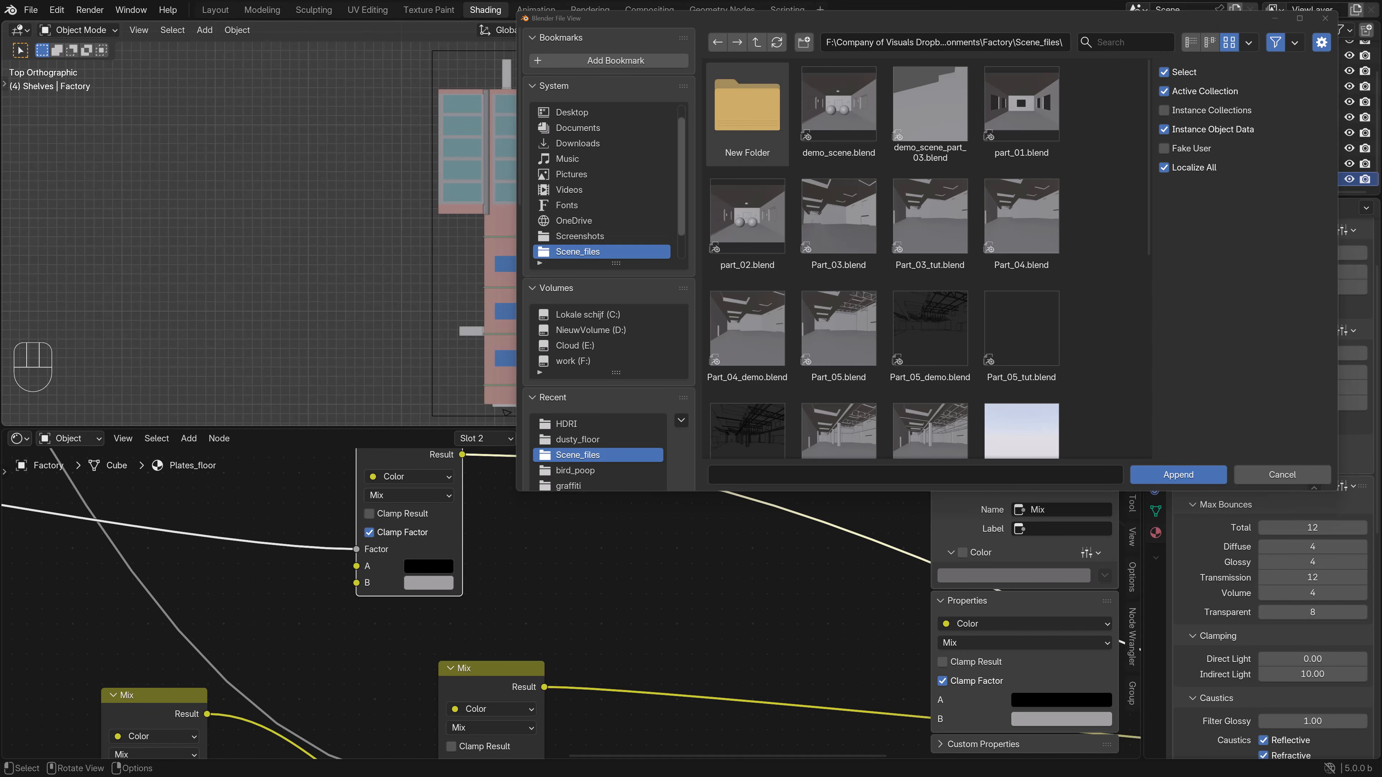
pyautogui.click(756, 42)
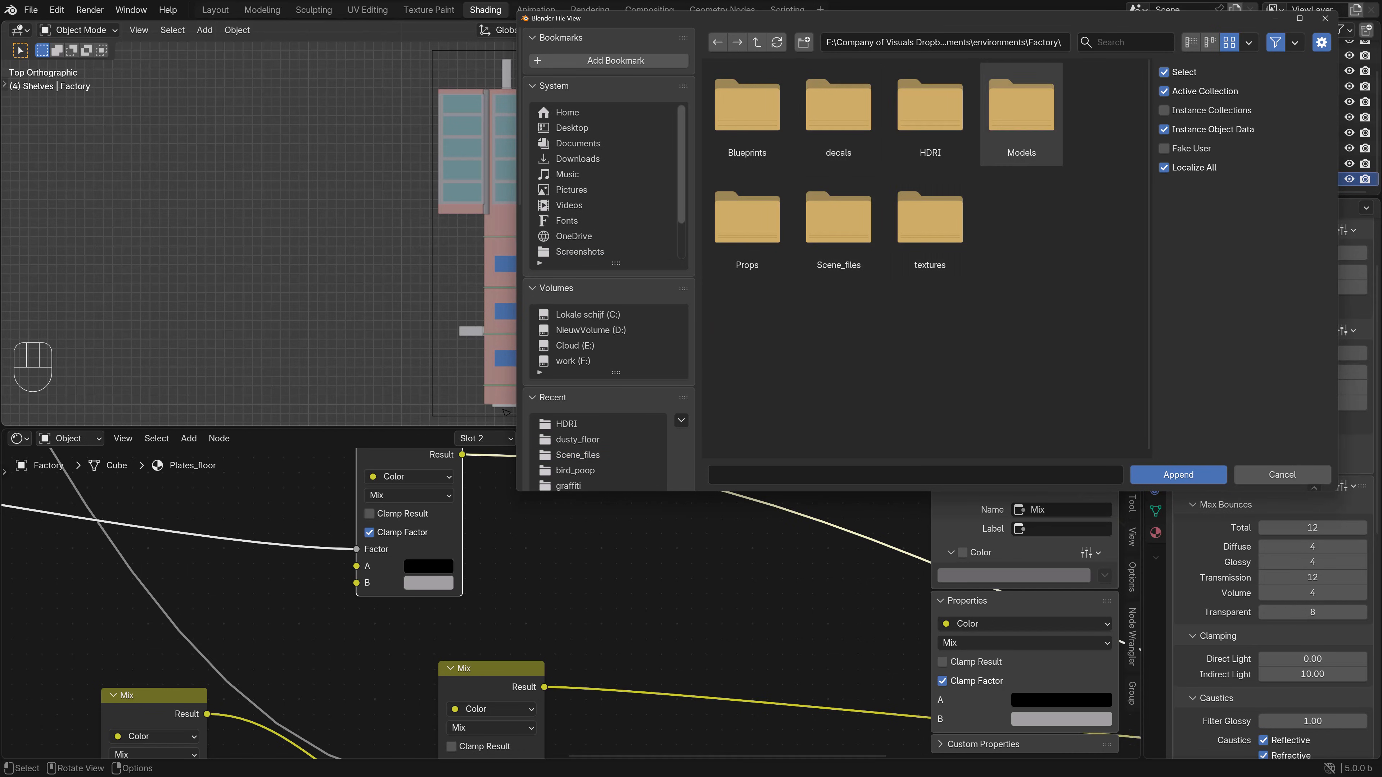
pyautogui.doubleClick(1021, 109)
pyautogui.scroll(-5, 925, 262)
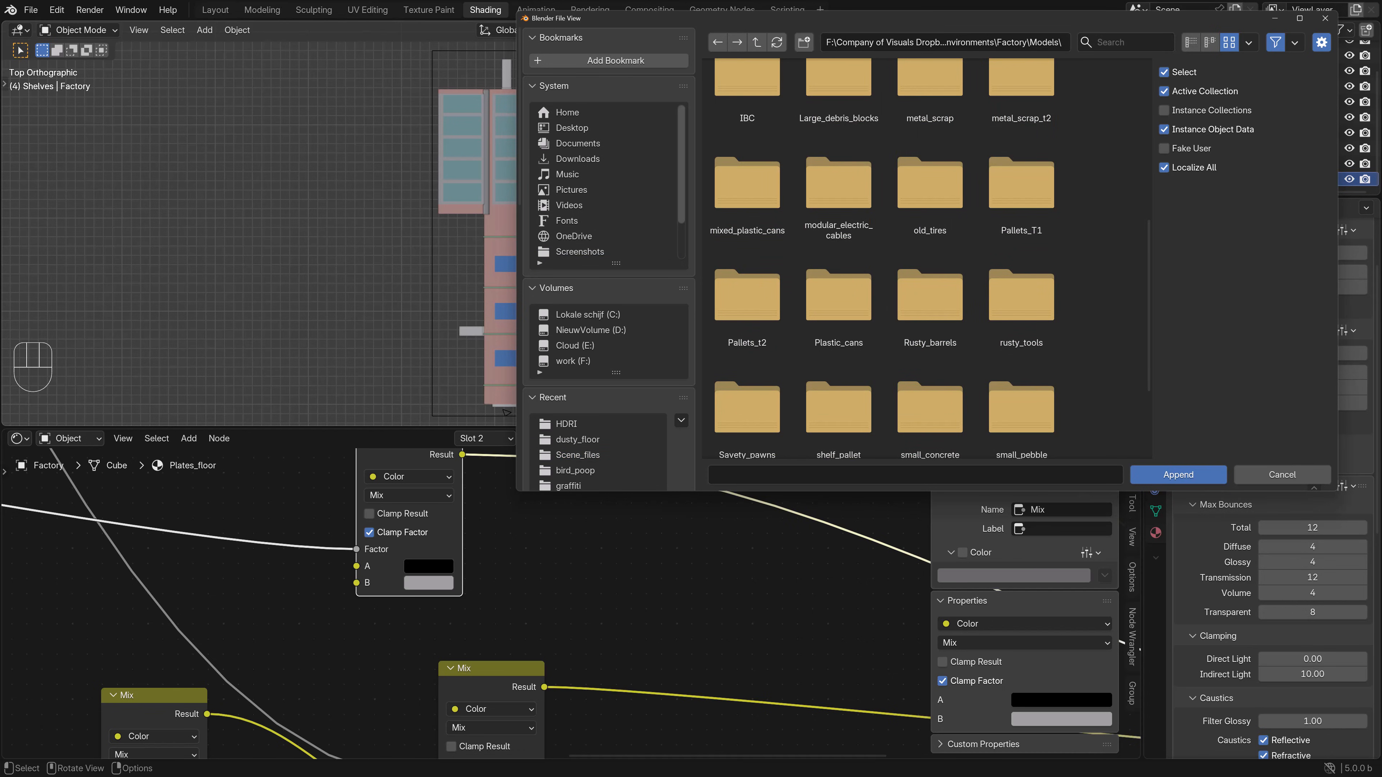
pyautogui.click(1191, 42)
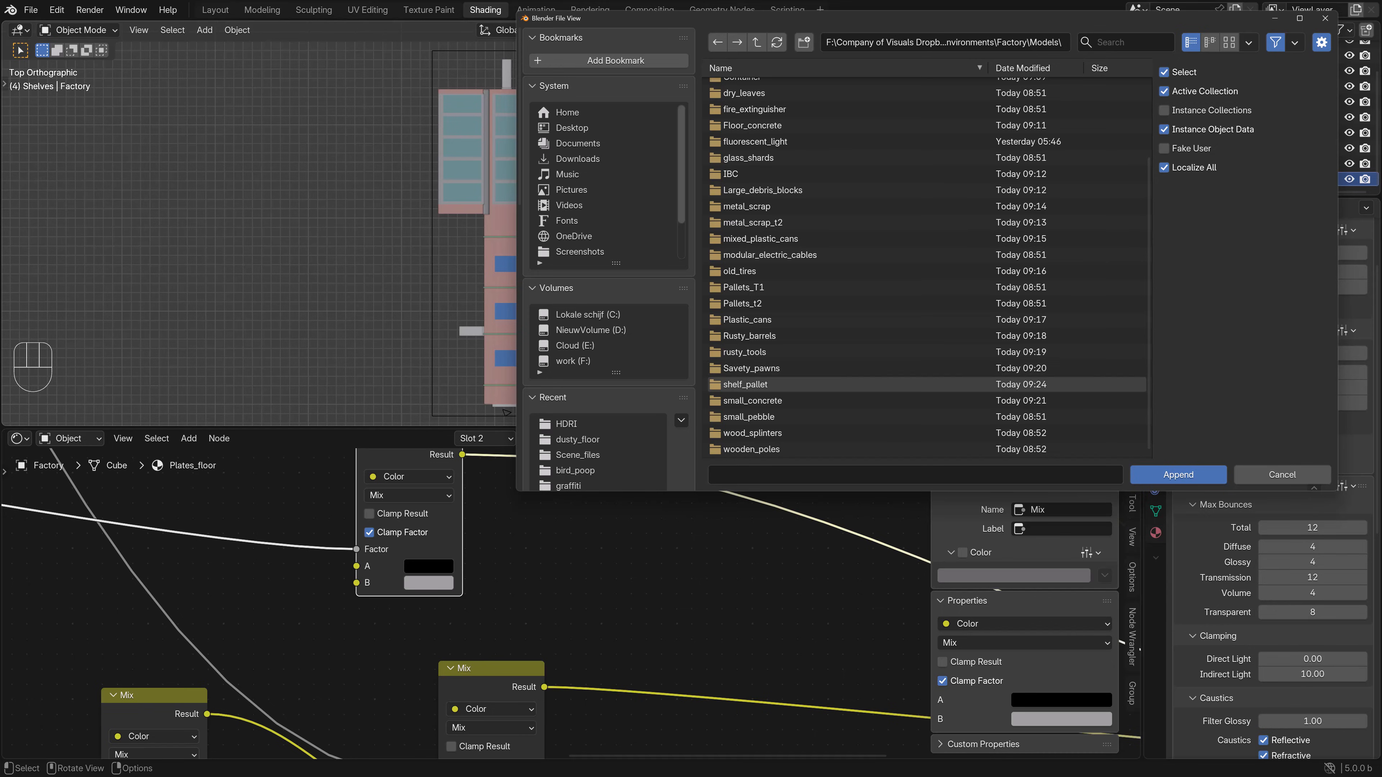
pyautogui.click(745, 384)
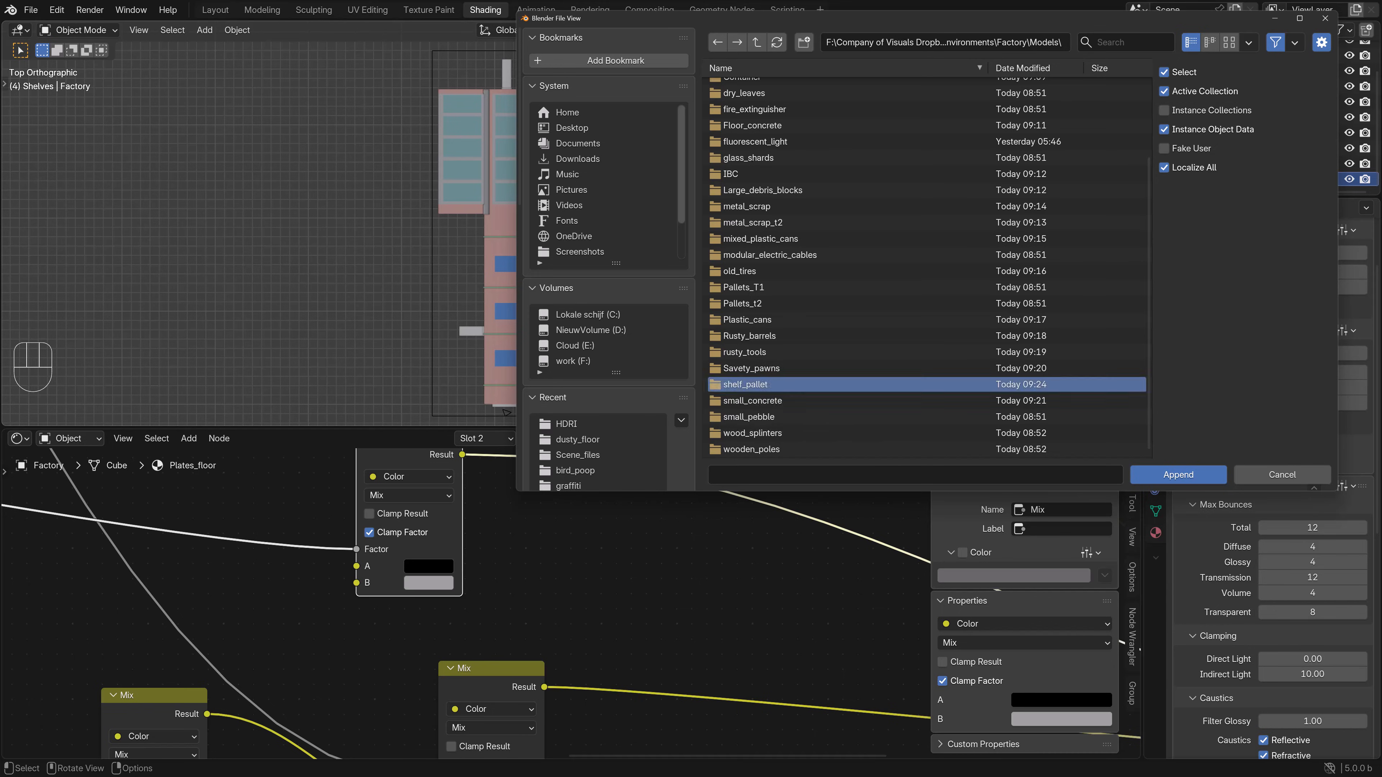
pyautogui.doubleClick(746, 384)
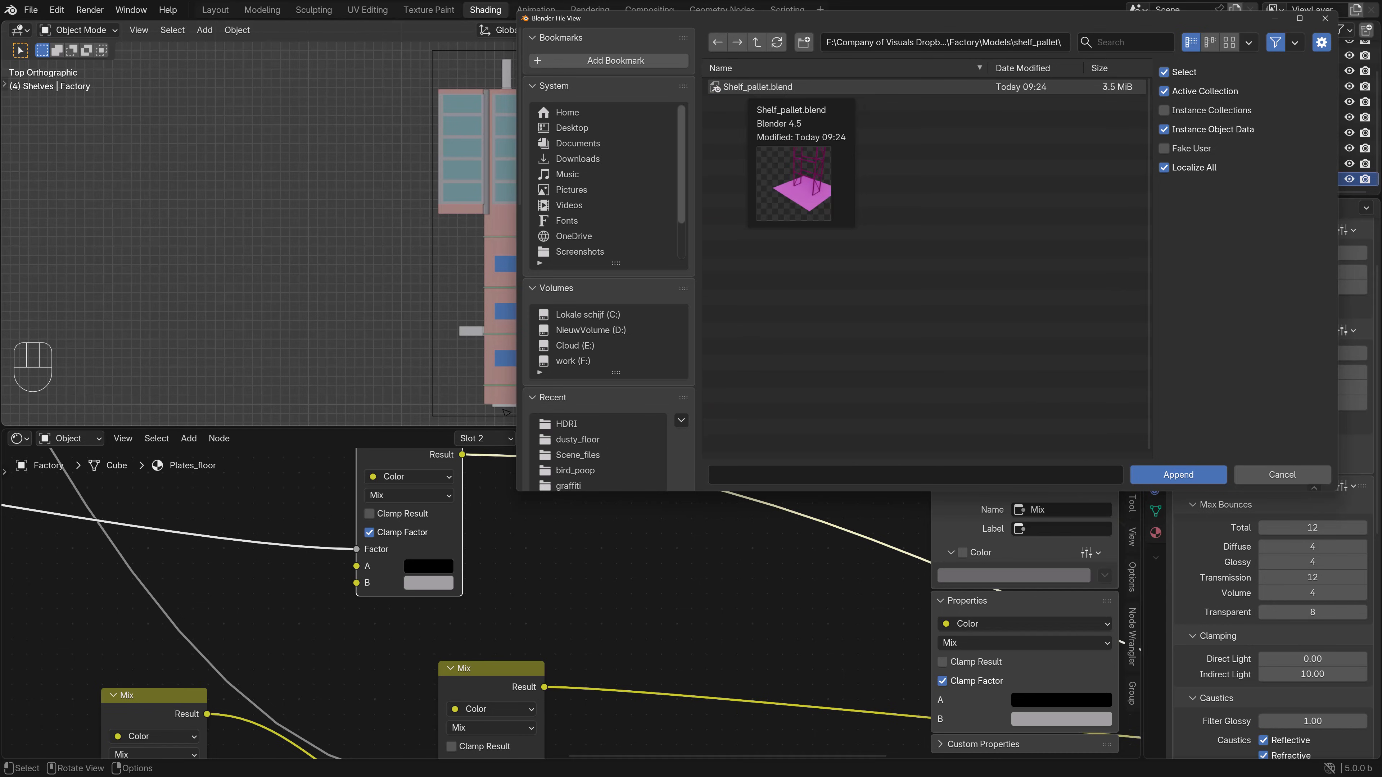
# - Append the Shelf_pallets object from Shelf_pallet.blend into the Shelves collection
pyautogui.click(745, 87)
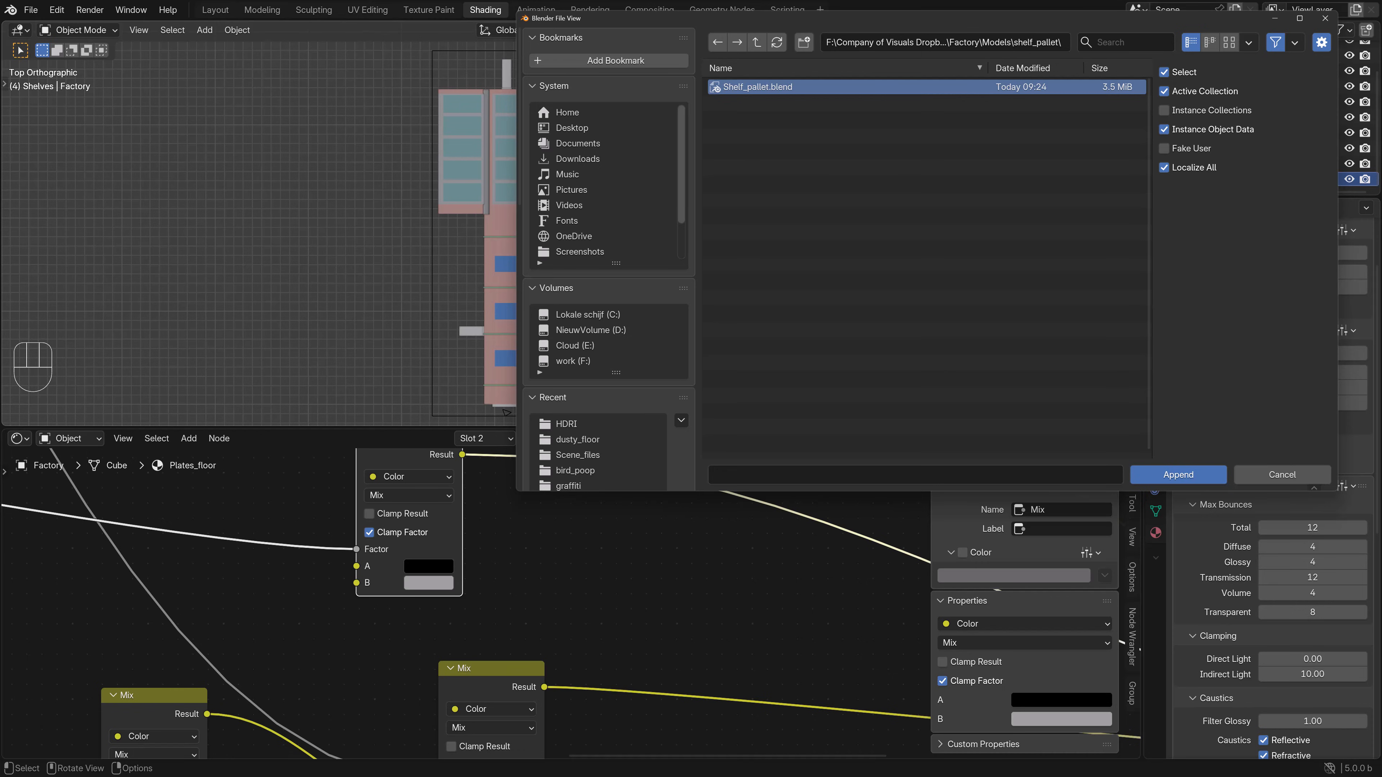
pyautogui.doubleClick(745, 87)
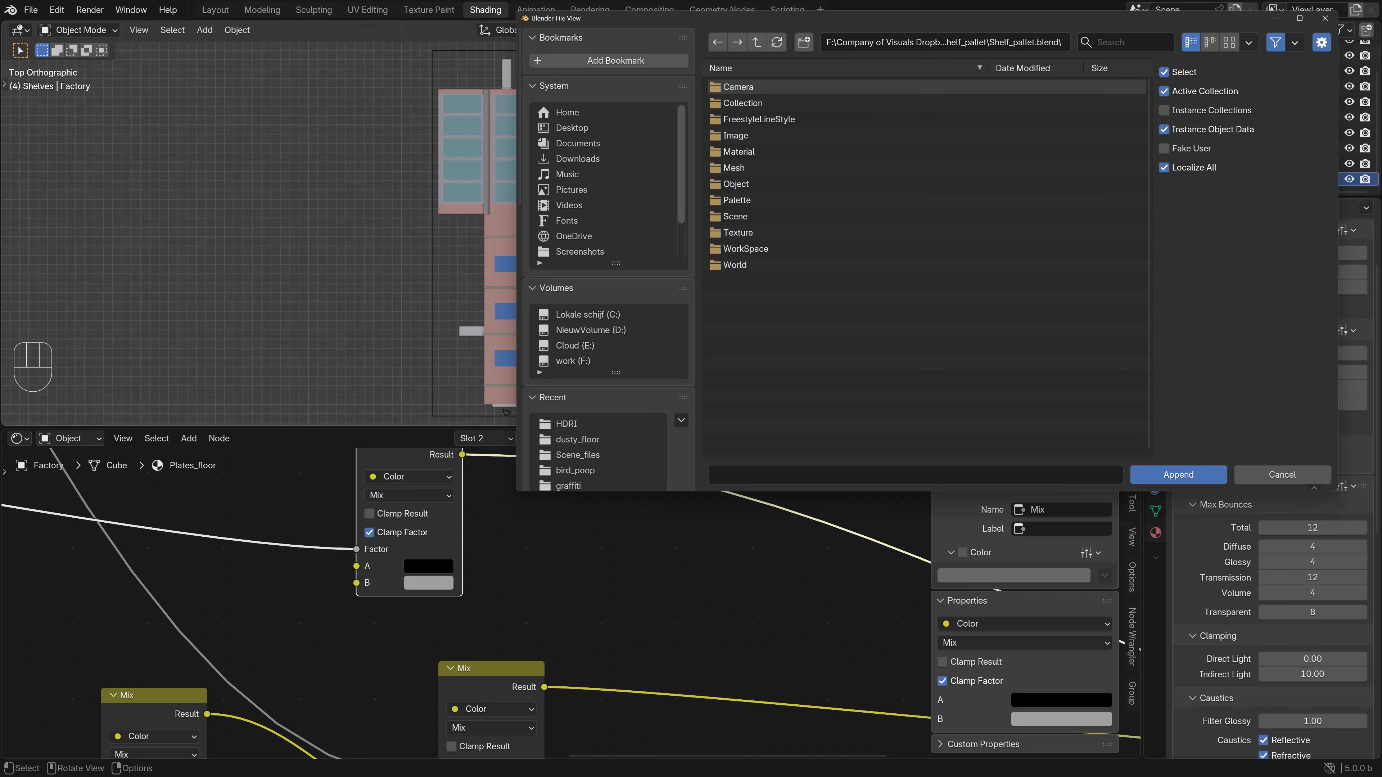
pyautogui.click(745, 168)
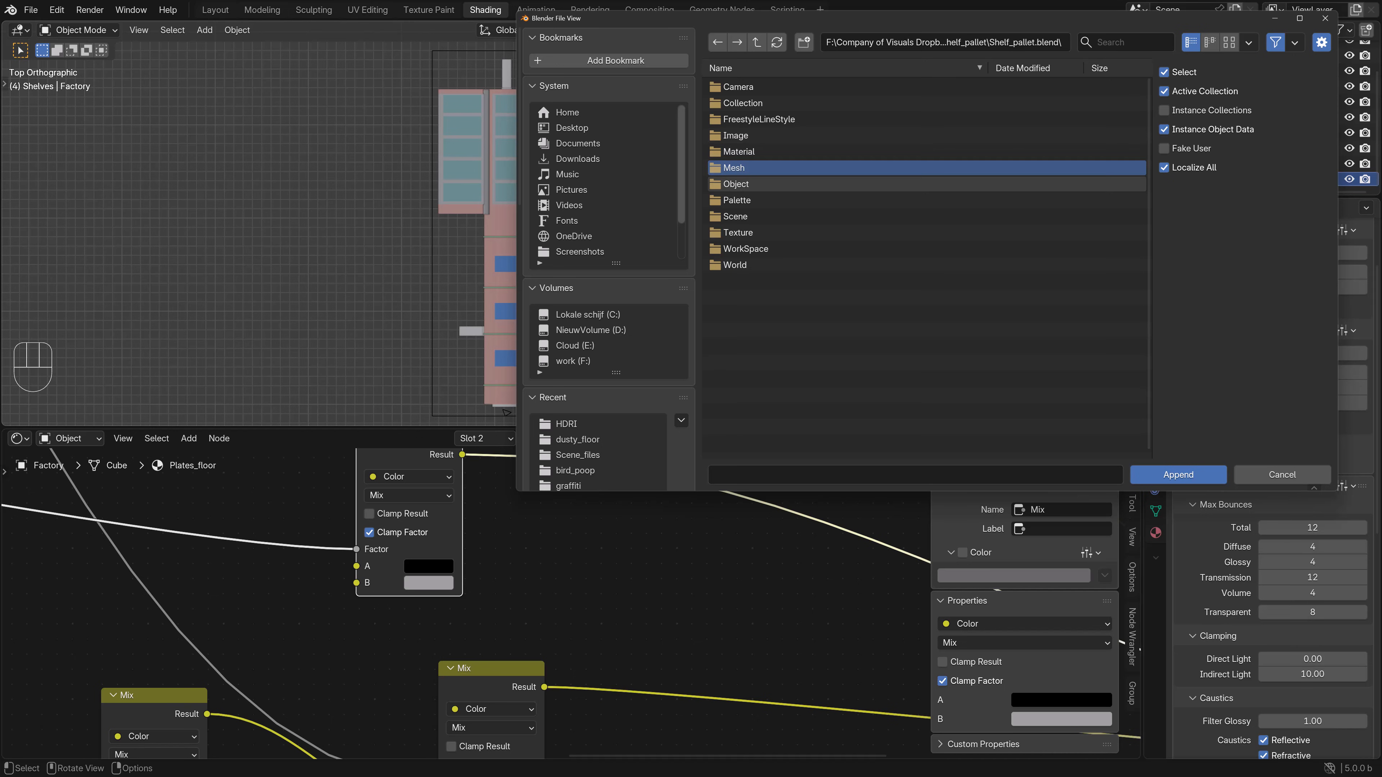
pyautogui.doubleClick(745, 184)
pyautogui.doubleClick(749, 119)
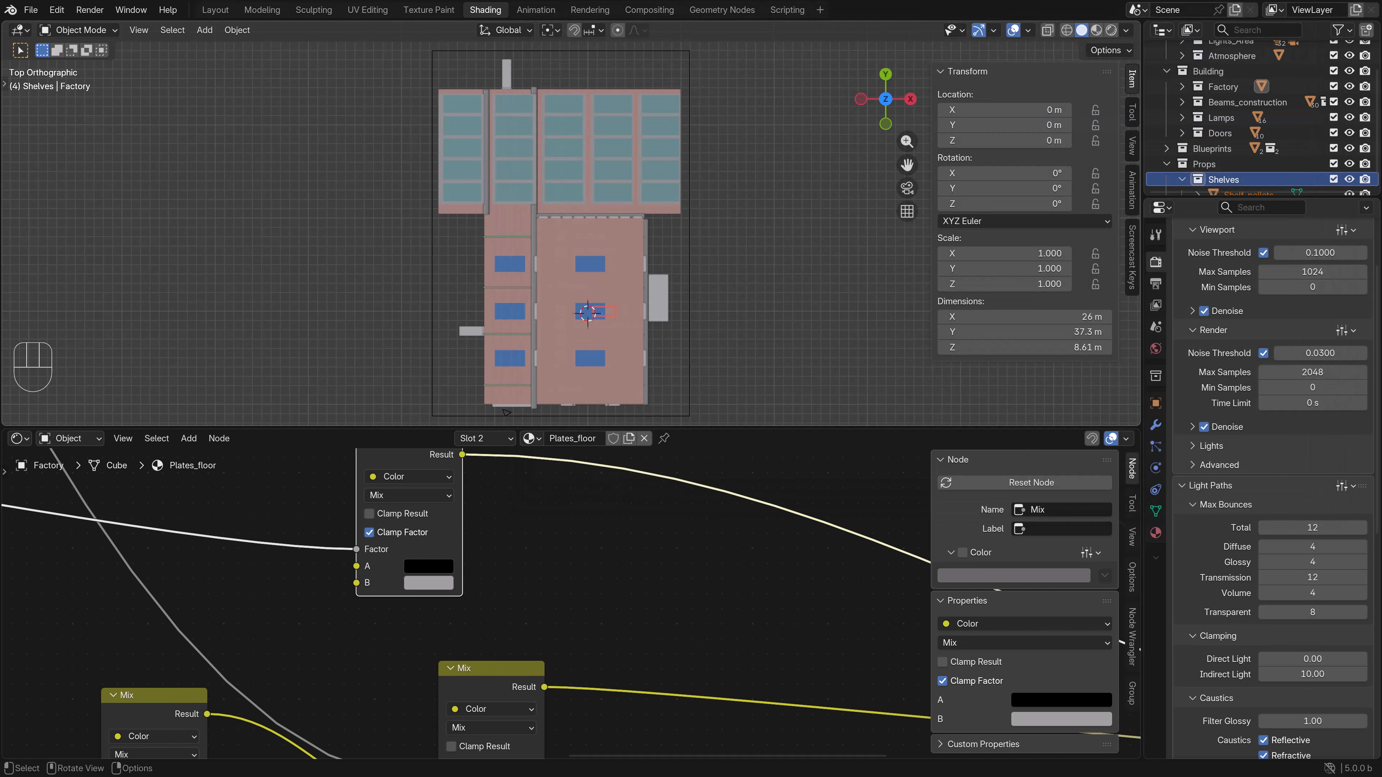
# - In wireframe top view, move the appended shelf outside the building to about X 13.95 m, Y -2.06 m
pyautogui.scroll(-2, 571, 228)
pyautogui.keyDown('shift'); pyautogui.moveTo(571, 234); pyautogui.dragTo(566, 156, button='middle'); pyautogui.keyUp('shift')
pyautogui.scroll(3, 577, 207)
pyautogui.hotkey('shift', 'z')
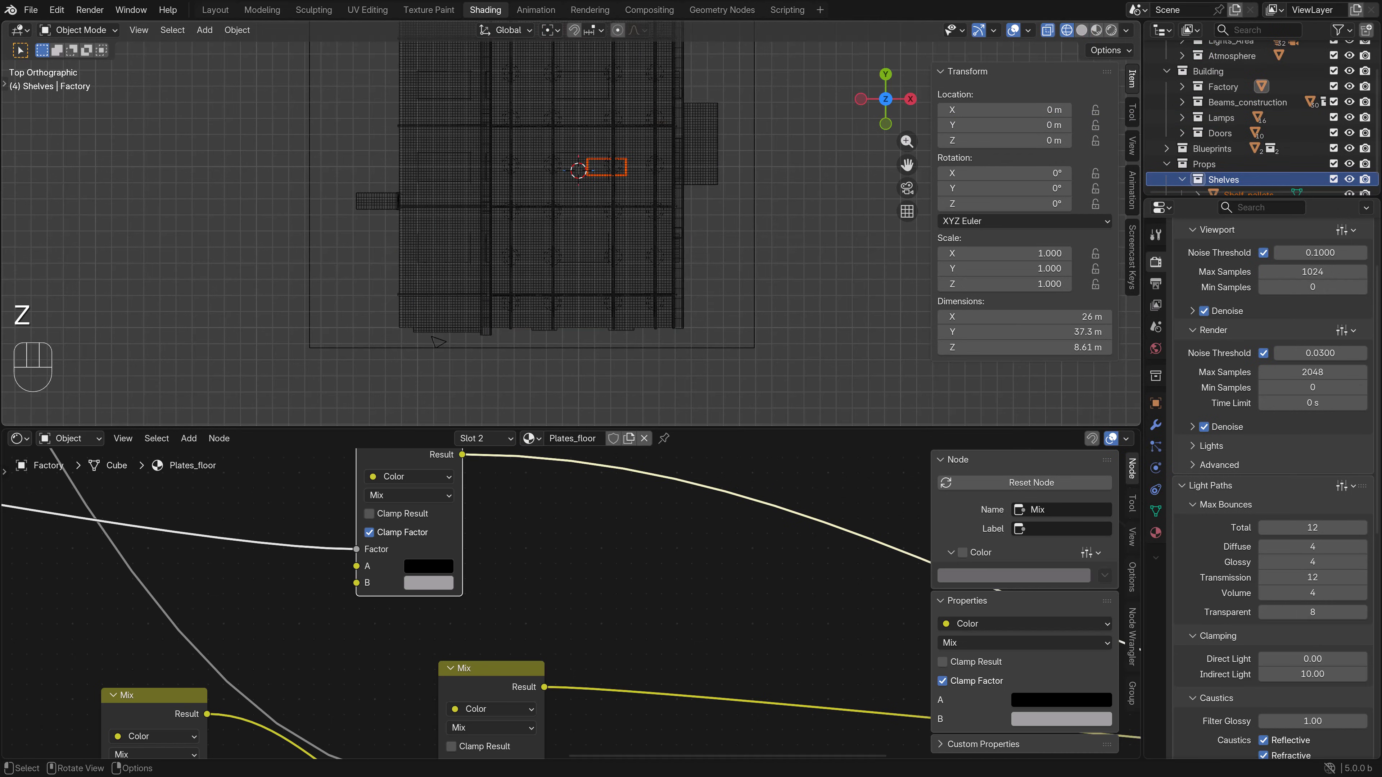
pyautogui.press('g')
pyautogui.keyDown('ctrl'); pyautogui.click(783, 199); pyautogui.keyUp('ctrl')
# - Isolate the appended shelf and inspect its materials up close in Material Preview
pyautogui.moveTo(784, 198)
pyautogui.keyDown('shift'); pyautogui.mouseDown(button='middle')
pyautogui.moveTo(591, 199)
pyautogui.moveTo(626, 221)
pyautogui.mouseUp(button='middle'); pyautogui.keyUp('shift')
pyautogui.hotkey('shift', 'h')
pyautogui.press('z')
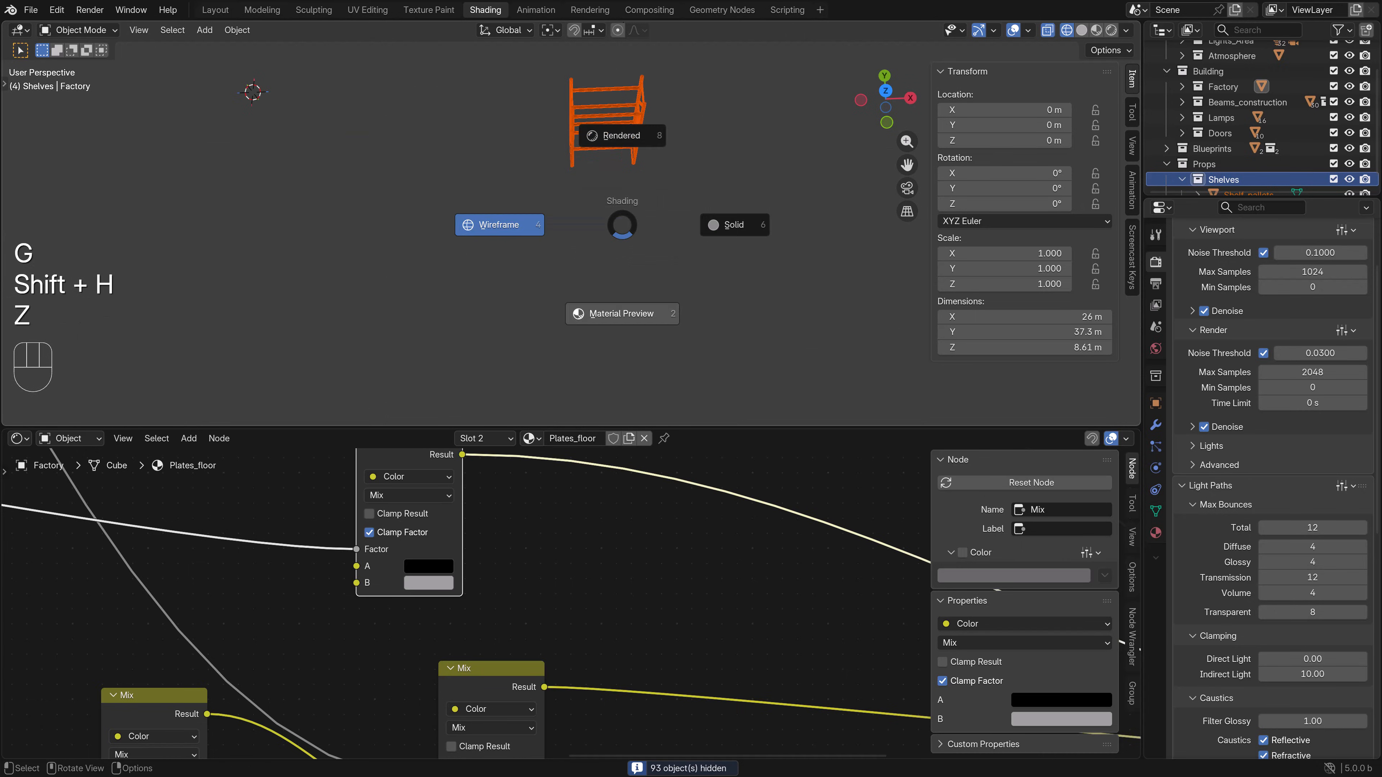
pyautogui.click(622, 314)
pyautogui.scroll(3, 631, 238)
pyautogui.press('z')
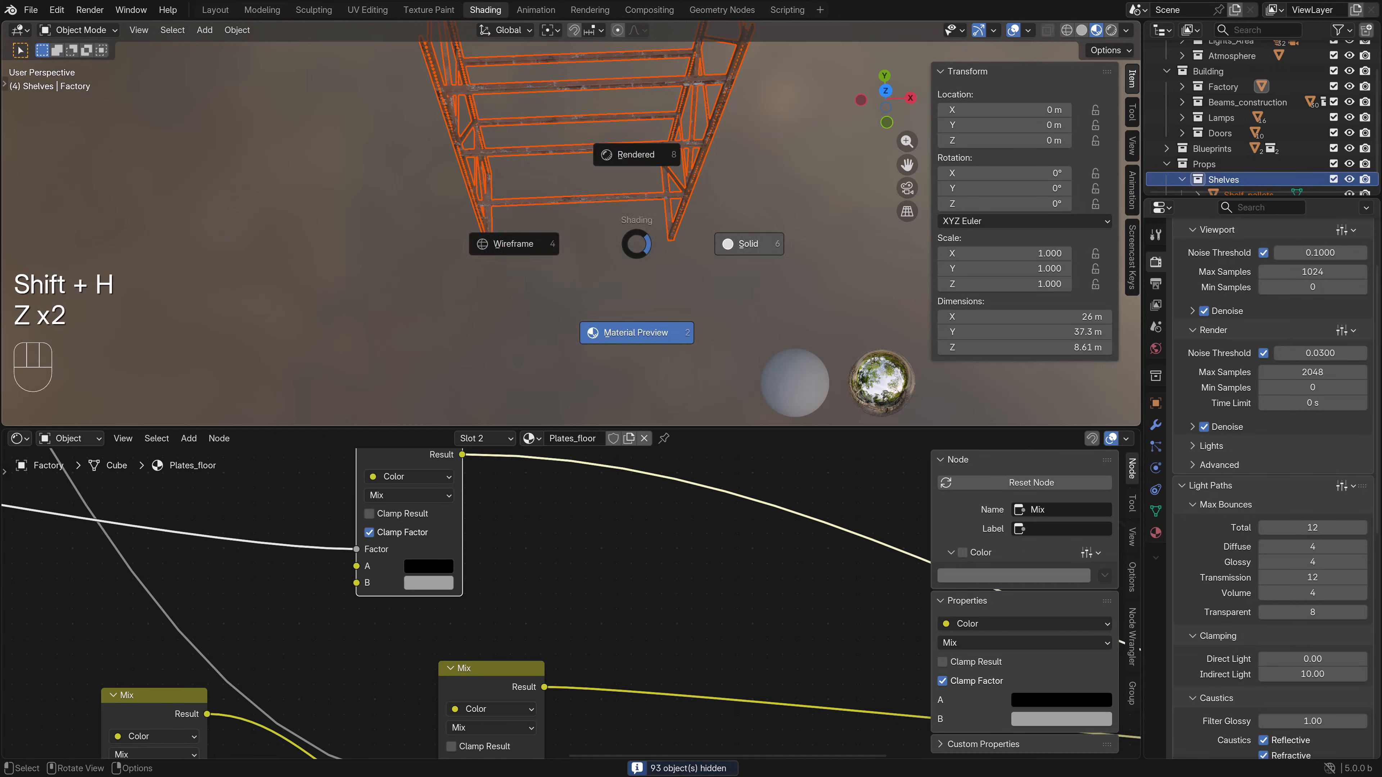
pyautogui.click(741, 238)
# - Reveal all hidden objects in wireframe top view and select only the shelf beside the building
pyautogui.press('KP_7')
pyautogui.press('z')
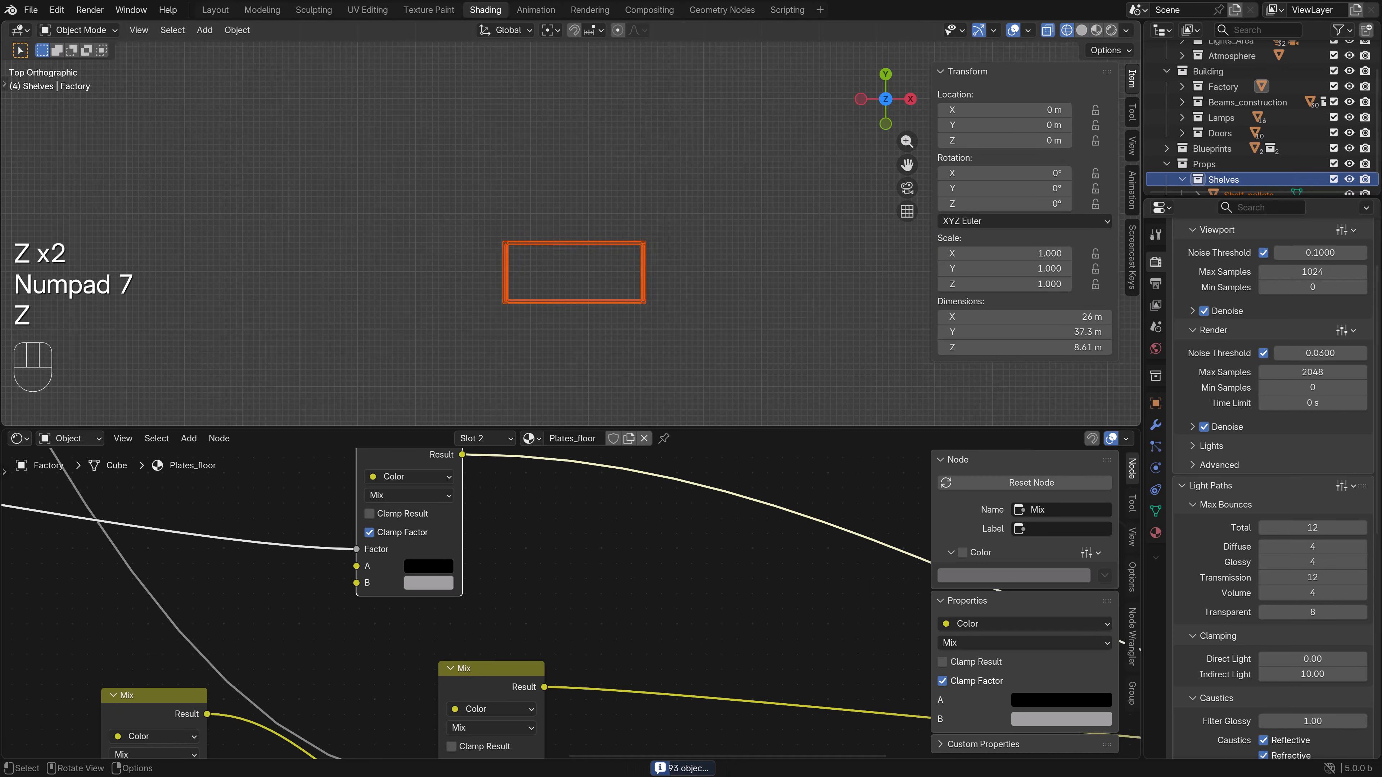
pyautogui.scroll(-8, 571, 225)
pyautogui.scroll(3, 571, 225)
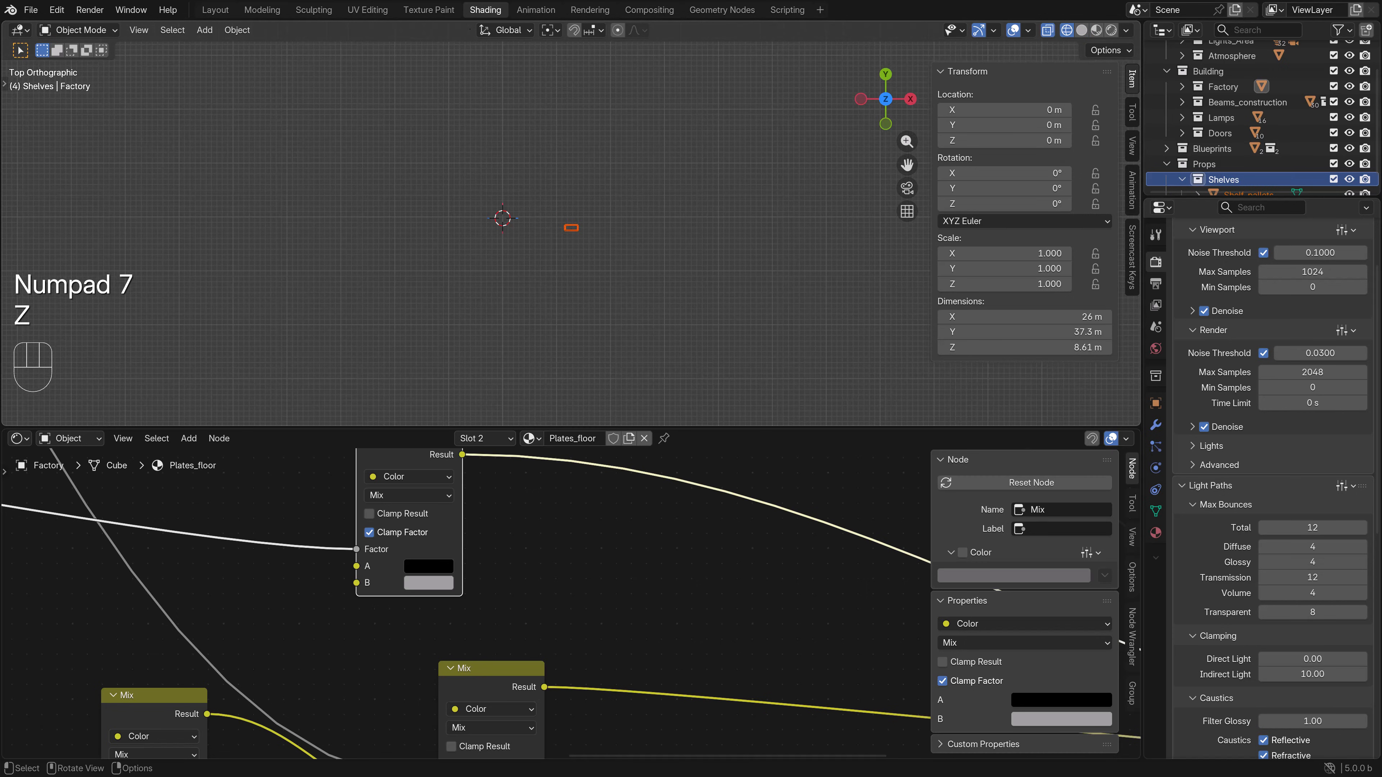
pyautogui.hotkey('alt', 'h')
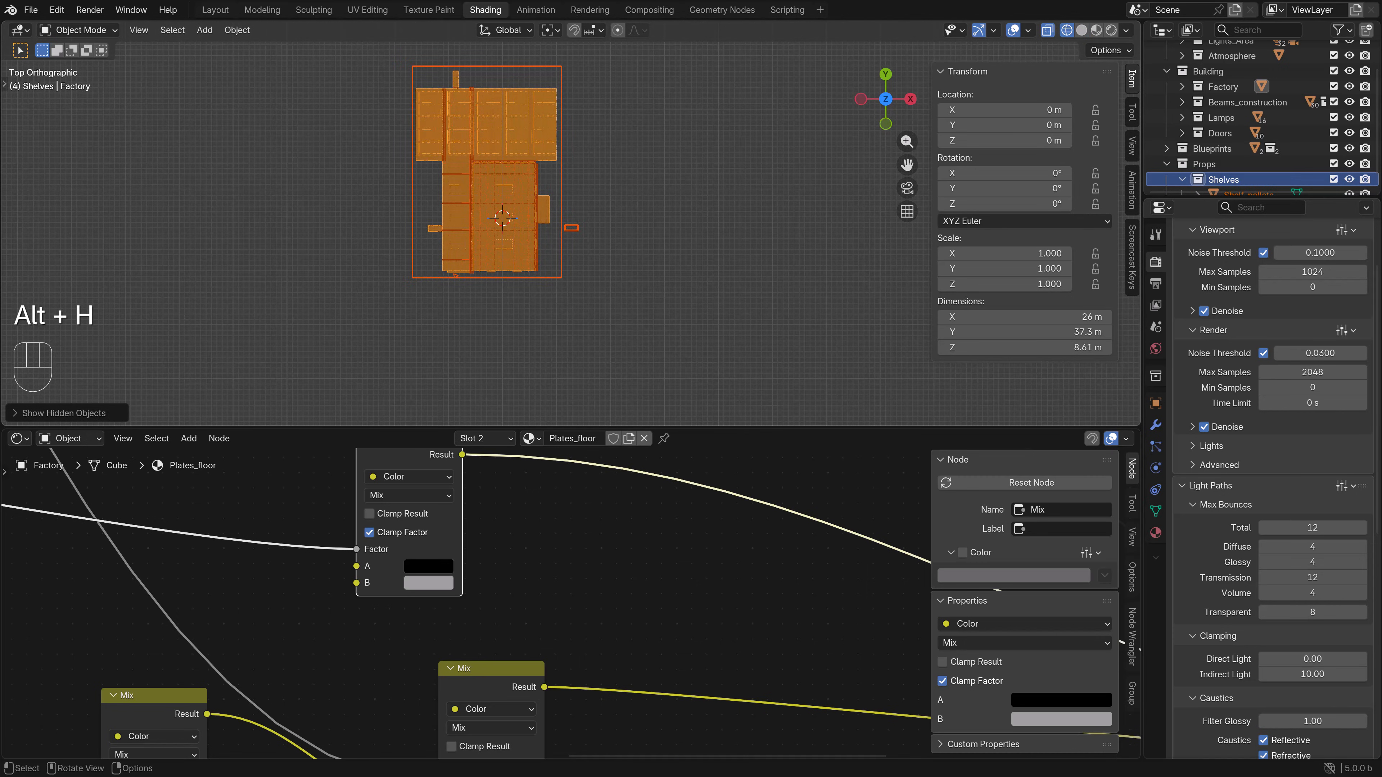
pyautogui.click(571, 227)
pyautogui.scroll(-1, 1249, 179)
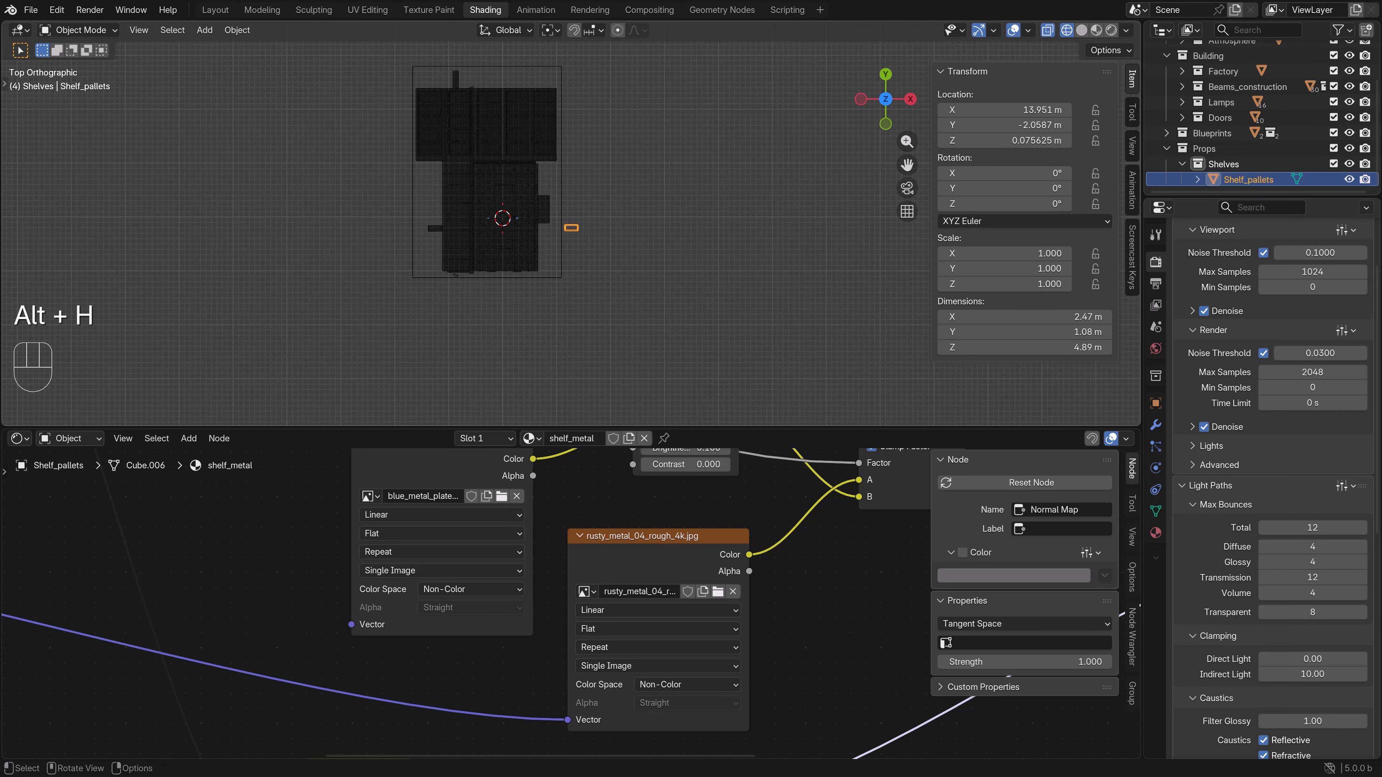
pyautogui.keyDown('shift'); pyautogui.moveTo(571, 227); pyautogui.dragTo(686, 235, button='middle'); pyautogui.keyUp('shift')
pyautogui.scroll(4, 686, 235)
pyautogui.click(811, 254)
pyautogui.keyDown('shift'); pyautogui.moveTo(811, 254); pyautogui.dragTo(446, 285, button='middle'); pyautogui.keyUp('shift')
pyautogui.scroll(4, 446, 284)
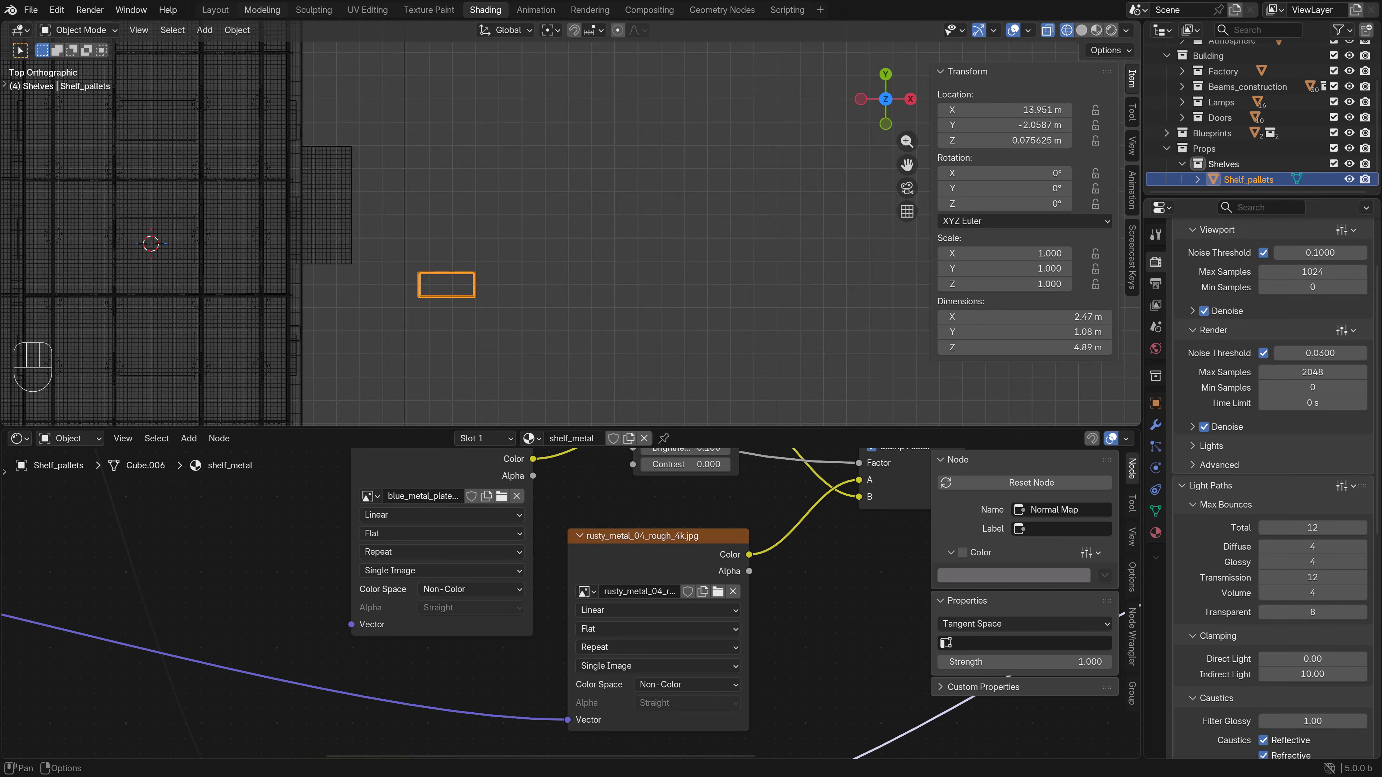
# - In the Modeling workspace's top view, return to Object Mode and set the pallet shelf's origin to its geometry
pyautogui.click(261, 9)
pyautogui.press('z')
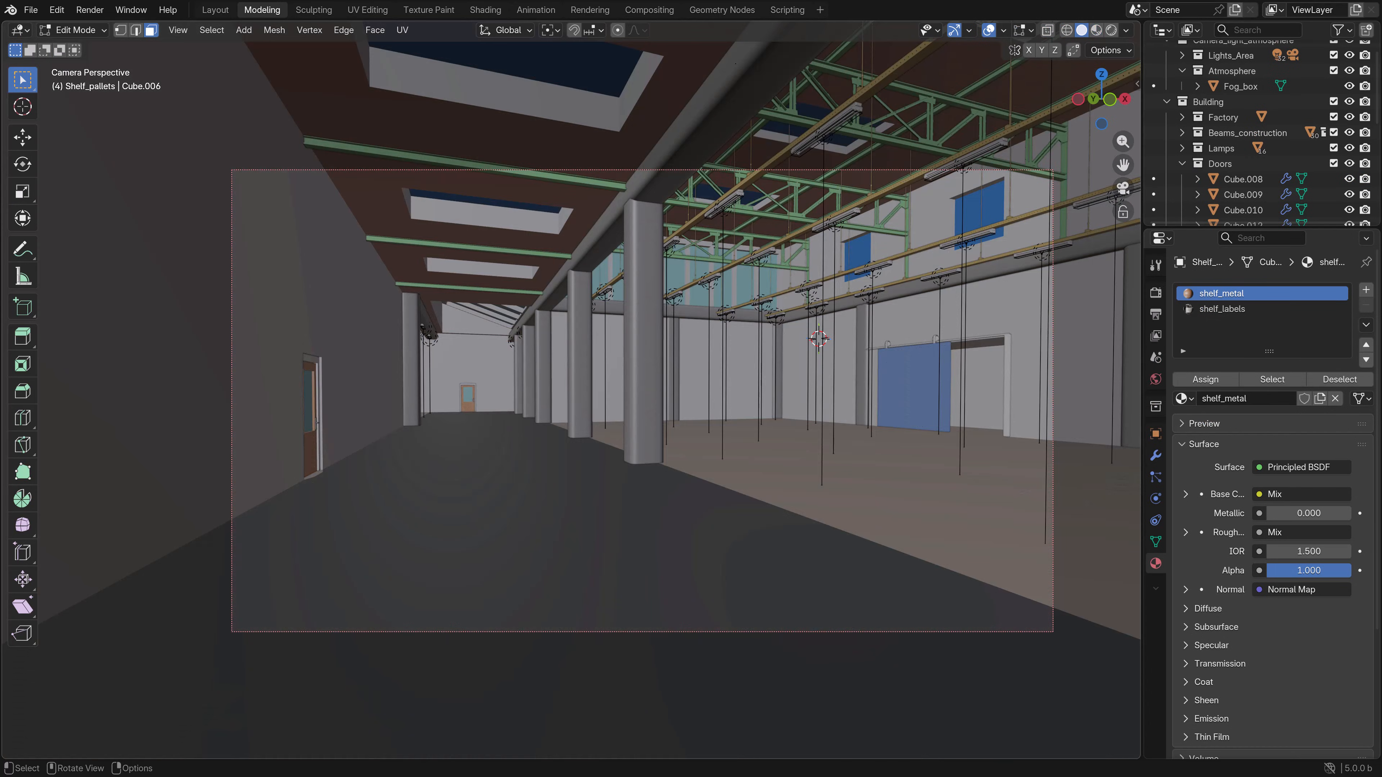
pyautogui.press('KP_7')
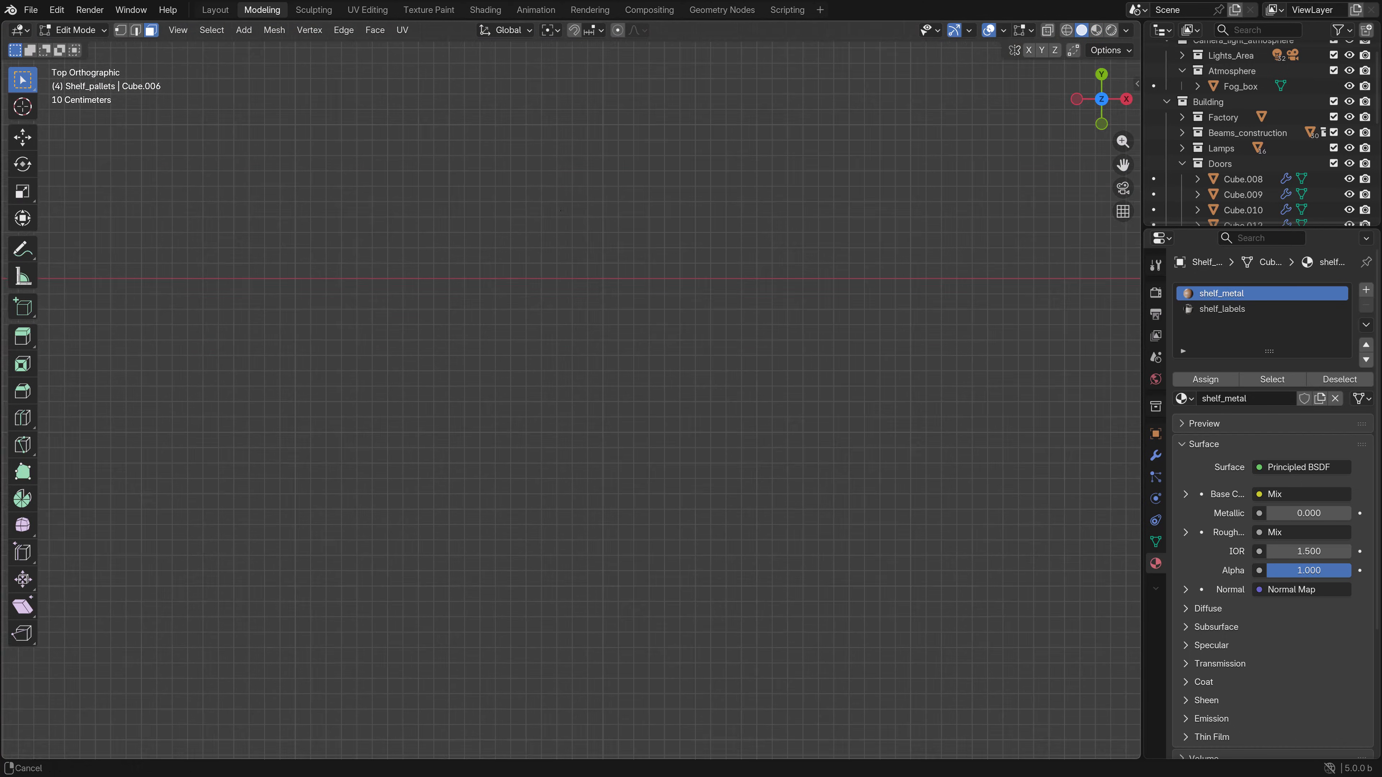
pyautogui.keyDown('shift'); pyautogui.moveTo(263, 202); pyautogui.dragTo(660, 157, button='middle'); pyautogui.keyUp('shift')
pyautogui.press('Tab')
pyautogui.scroll(3, 660, 157)
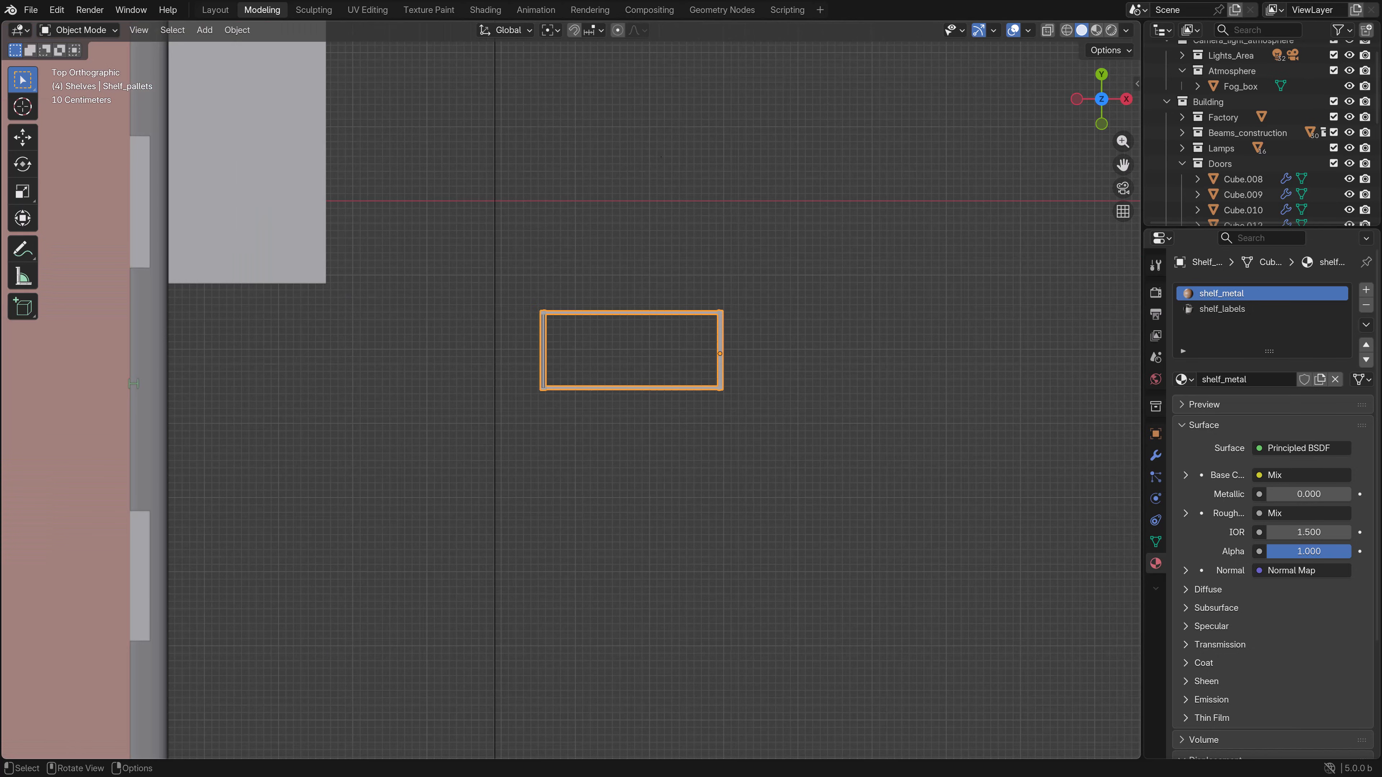
pyautogui.press('F3')
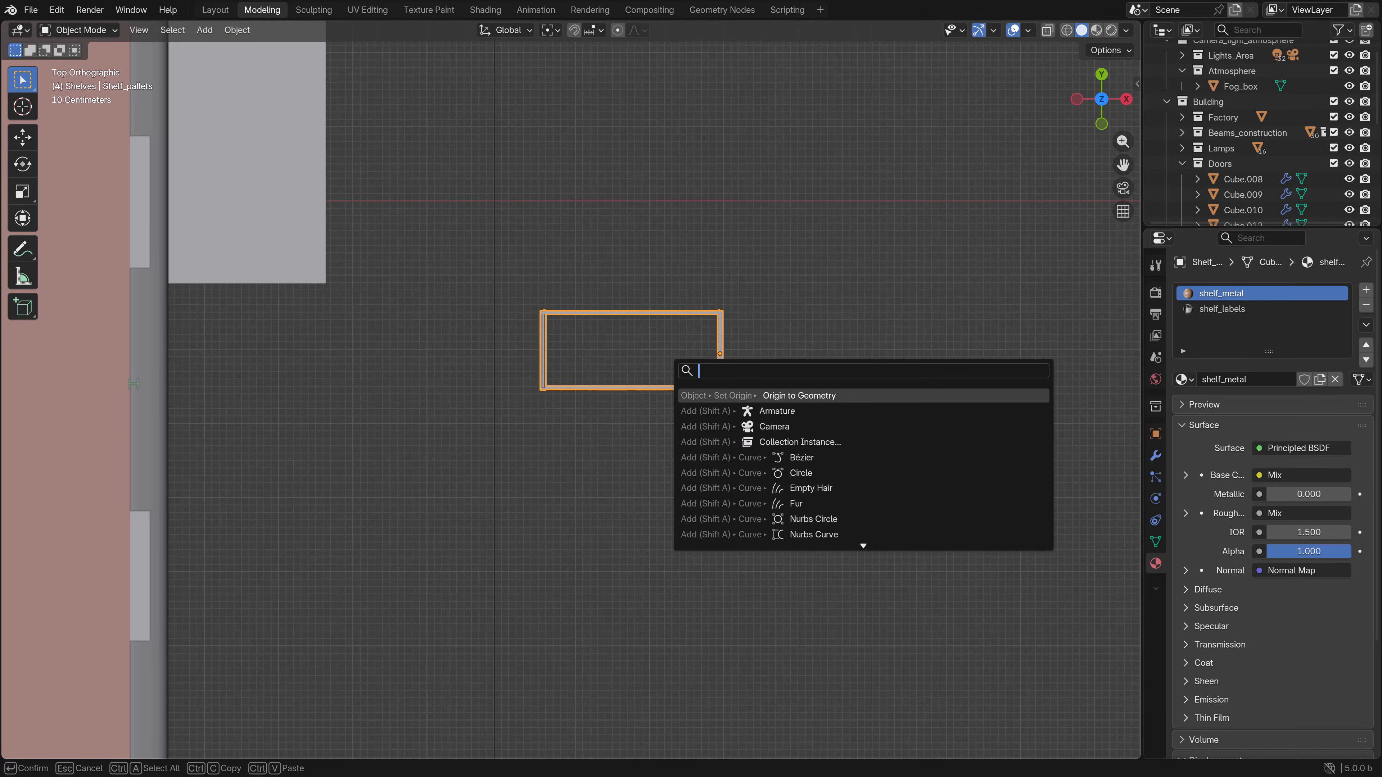
pyautogui.press('Return')
pyautogui.scroll(-10, 701, 386)
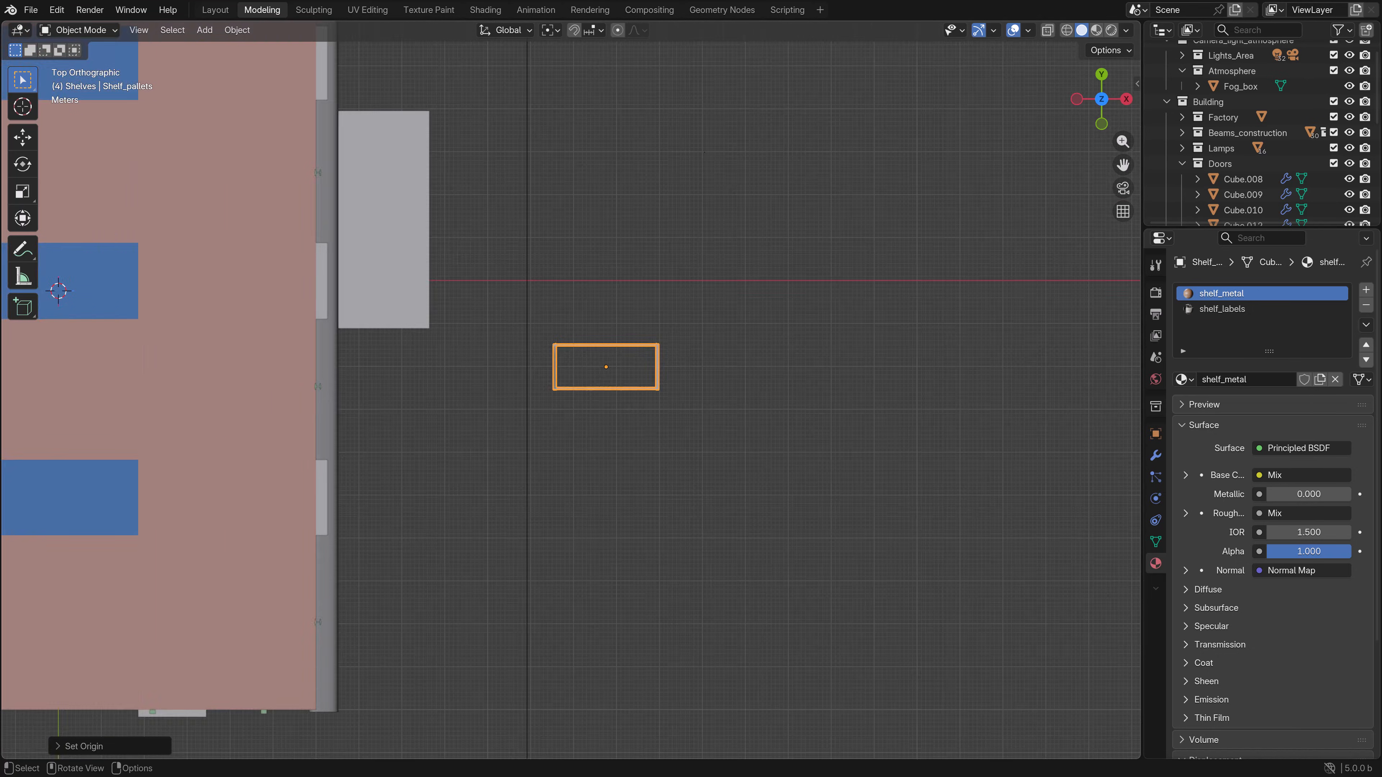
# - In wireframe top view, rotate the pallet shelf 90° so its long side runs along Y
pyautogui.hotkey('shift', 'z')
pyautogui.scroll(3, 570, 391)
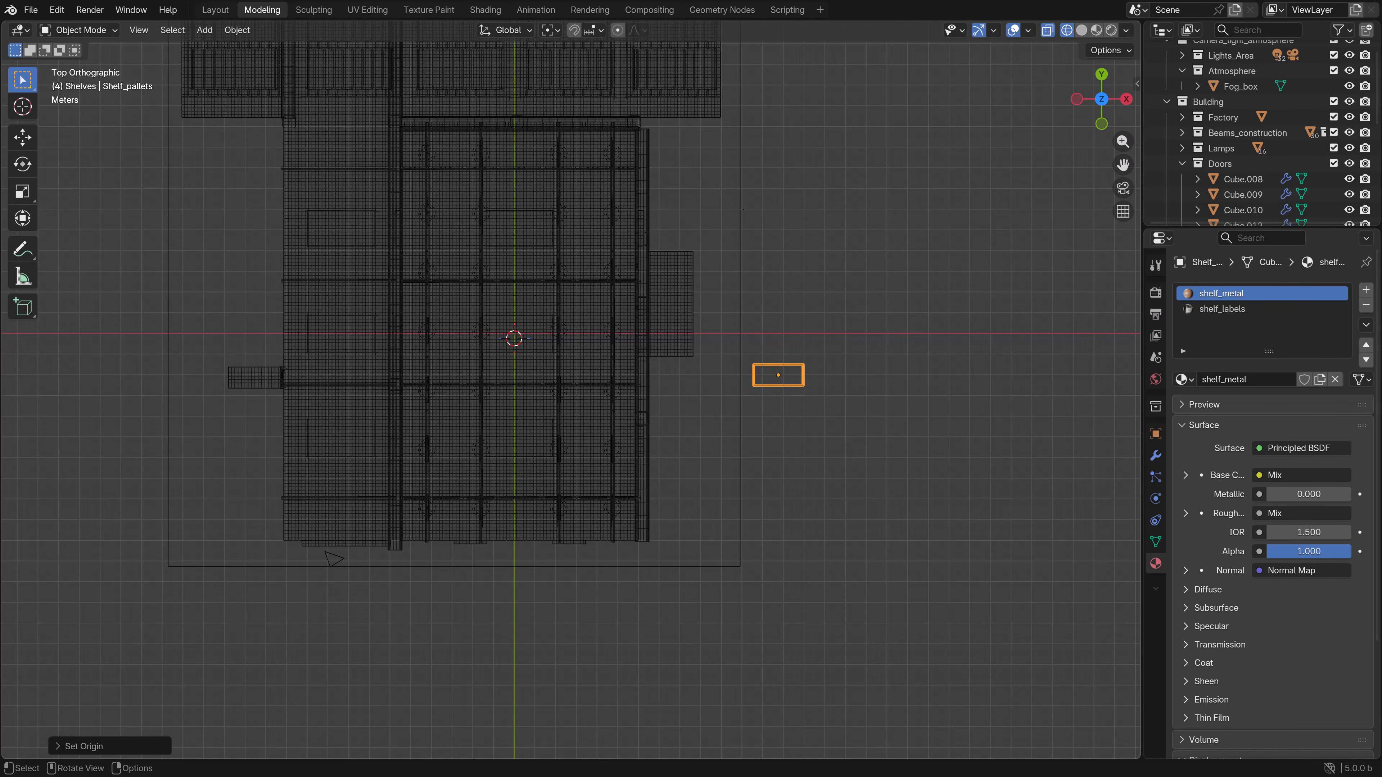
pyautogui.write('r90')
pyautogui.press('Return')
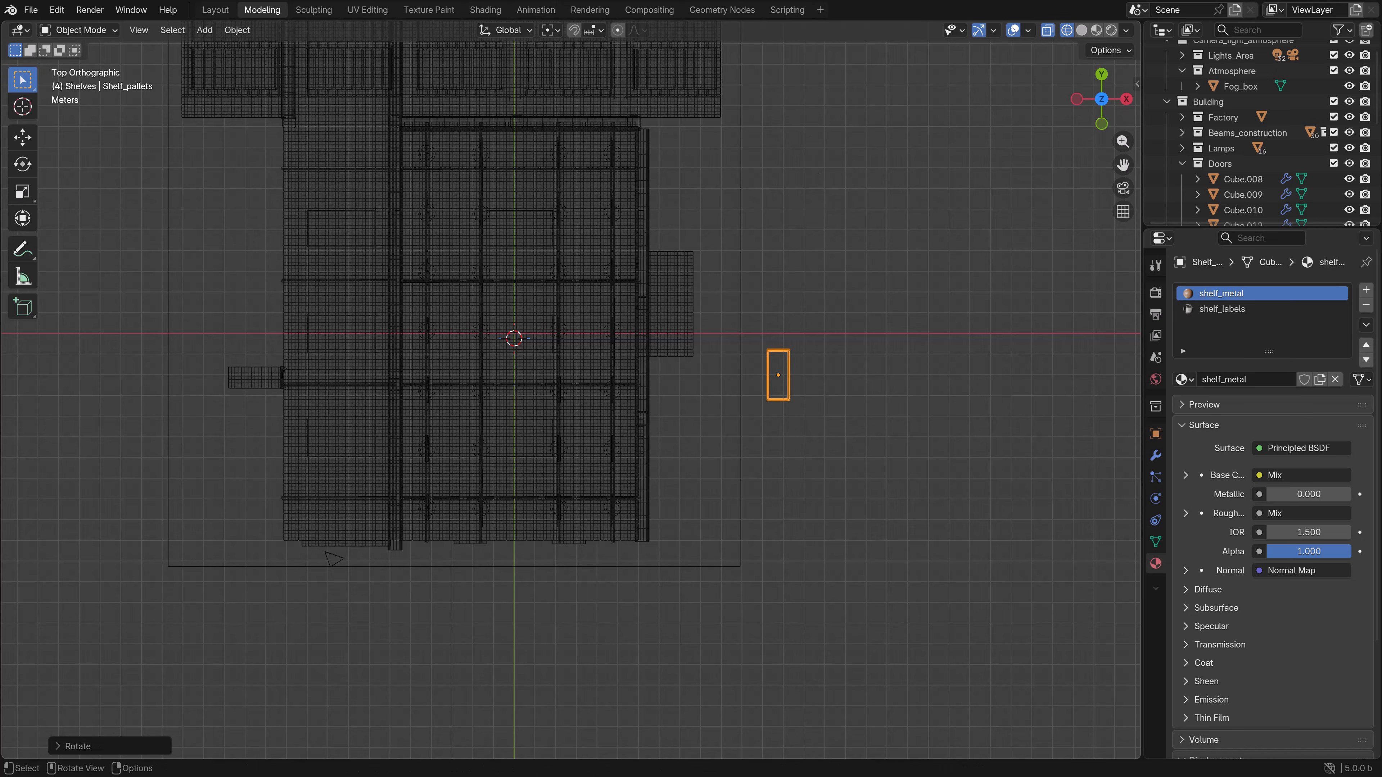
# - Move the pallet shelf inside the building, against the -X wall between the side door and the camera
pyautogui.press('g')
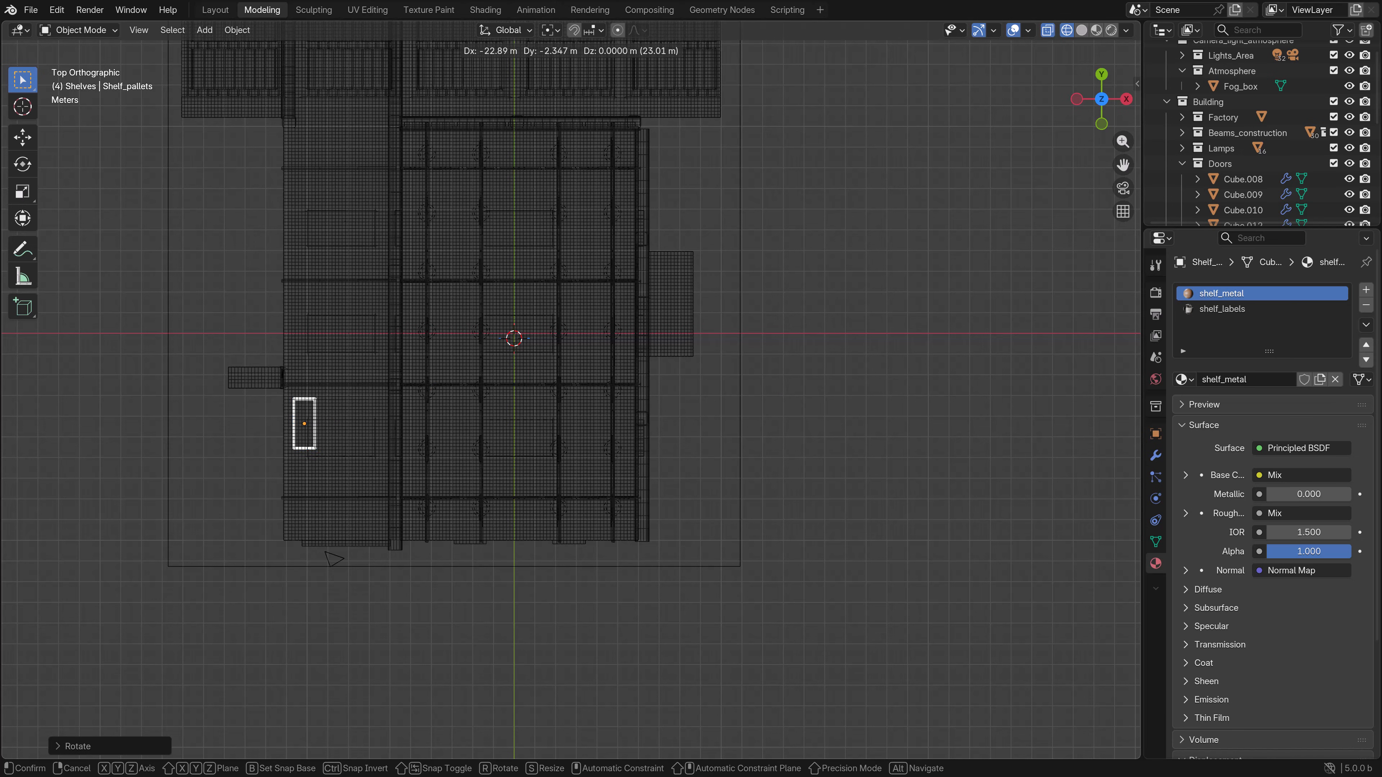
pyautogui.click(304, 424)
pyautogui.keyDown('shift'); pyautogui.moveTo(304, 423); pyautogui.dragTo(530, 363, button='middle'); pyautogui.keyUp('shift')
pyautogui.scroll(4, 570, 391)
pyautogui.press('g')
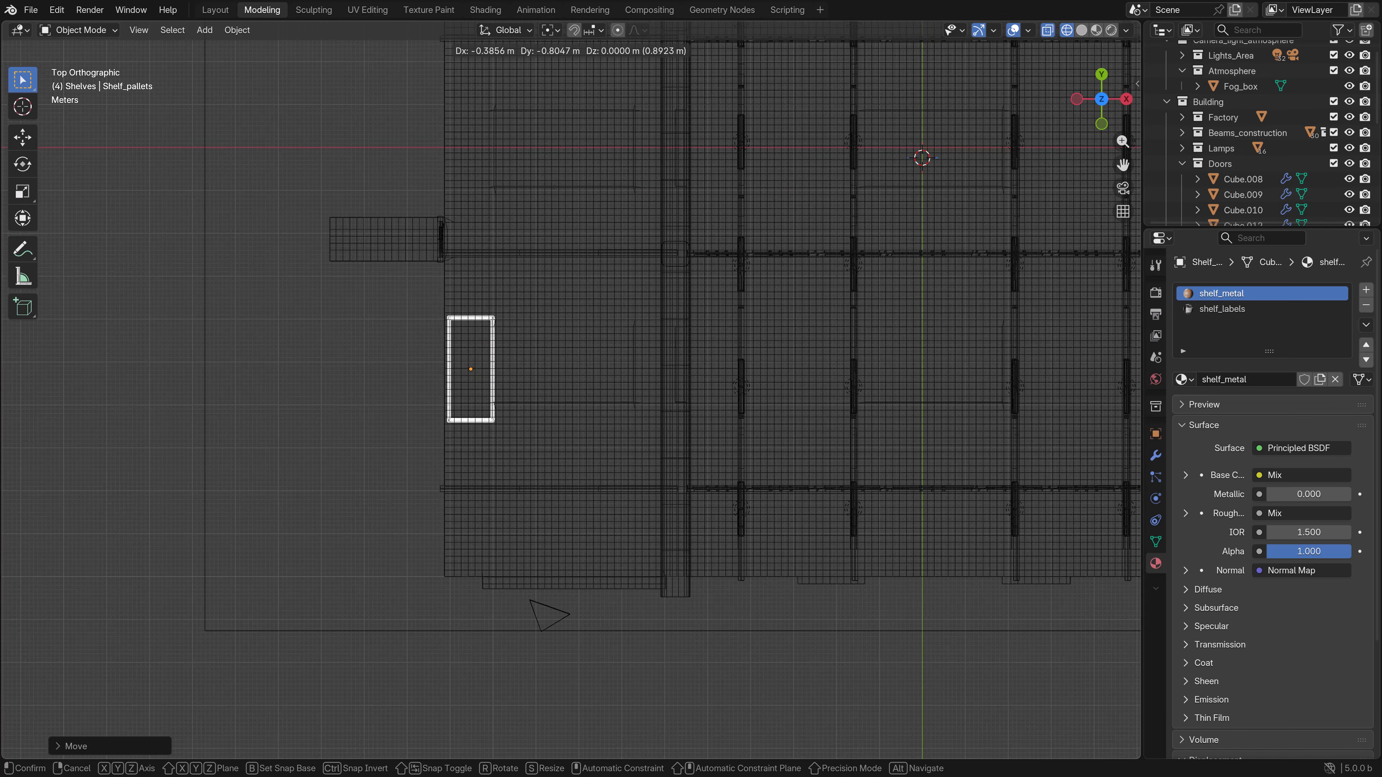
pyautogui.click(553, 428)
pyautogui.keyDown('shift'); pyautogui.moveTo(552, 429); pyautogui.dragTo(674, 418, button='middle'); pyautogui.keyUp('shift')
pyautogui.scroll(4, 570, 391)
pyautogui.press('g')
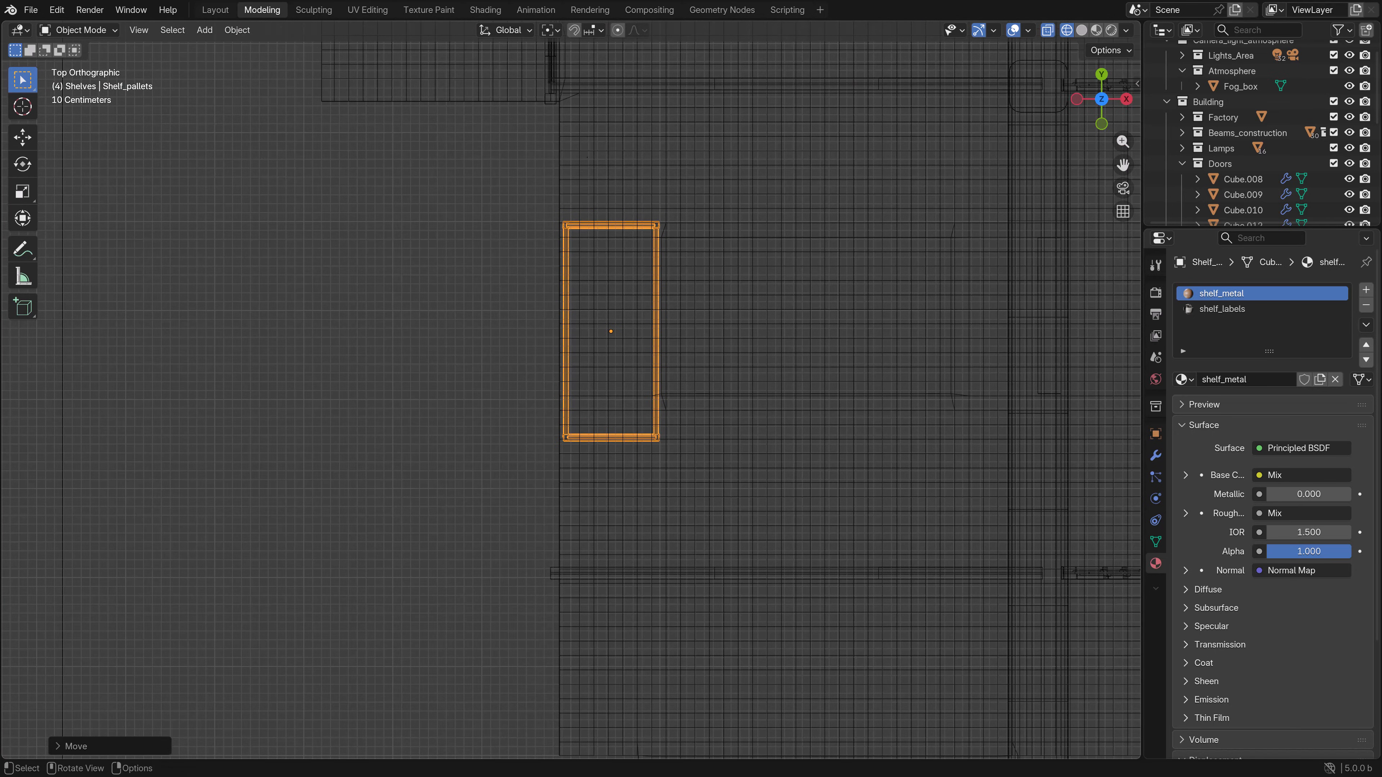
# - Shift the shelf along the -X wall toward the camera on the Y axis and check it in solid camera view
pyautogui.press('KP_0')
pyautogui.hotkey('shift', 'z')
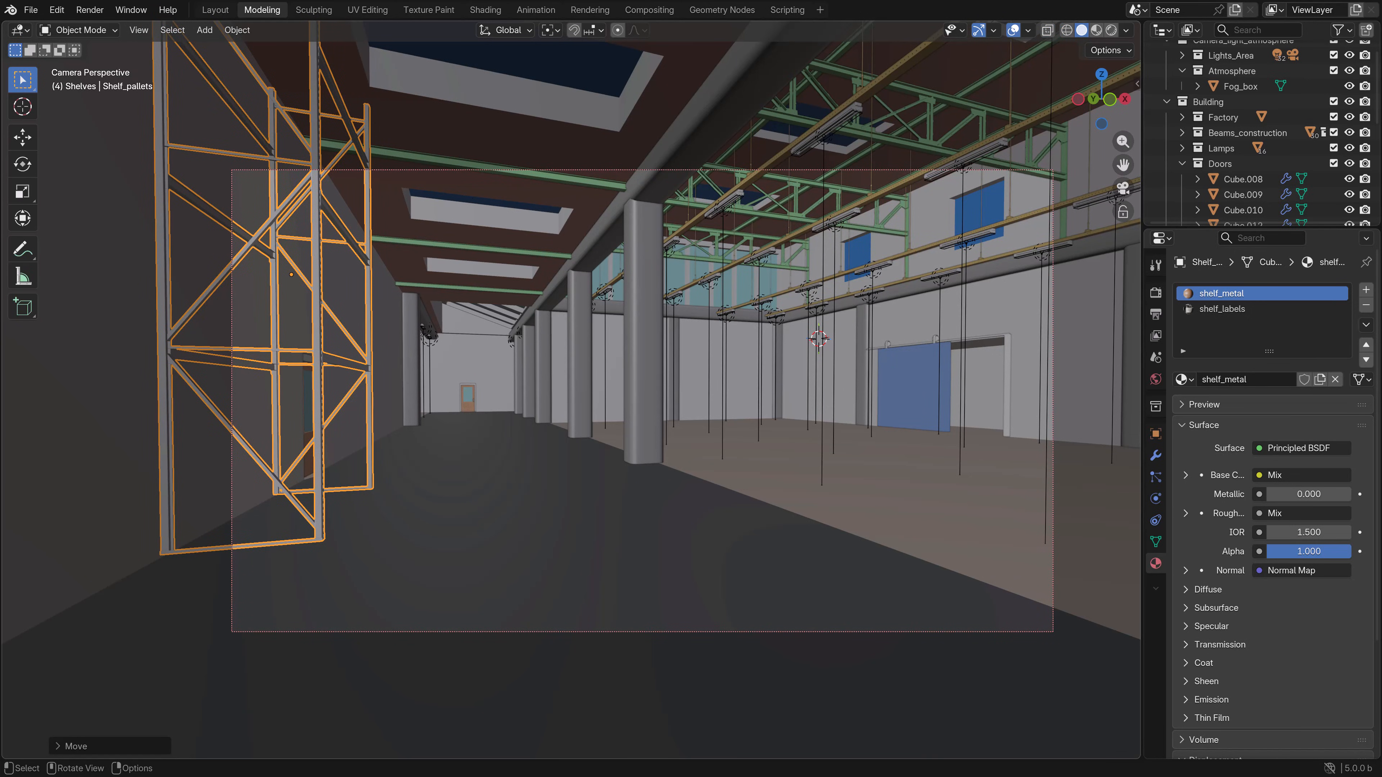
pyautogui.press('KP_7')
pyautogui.press('z')
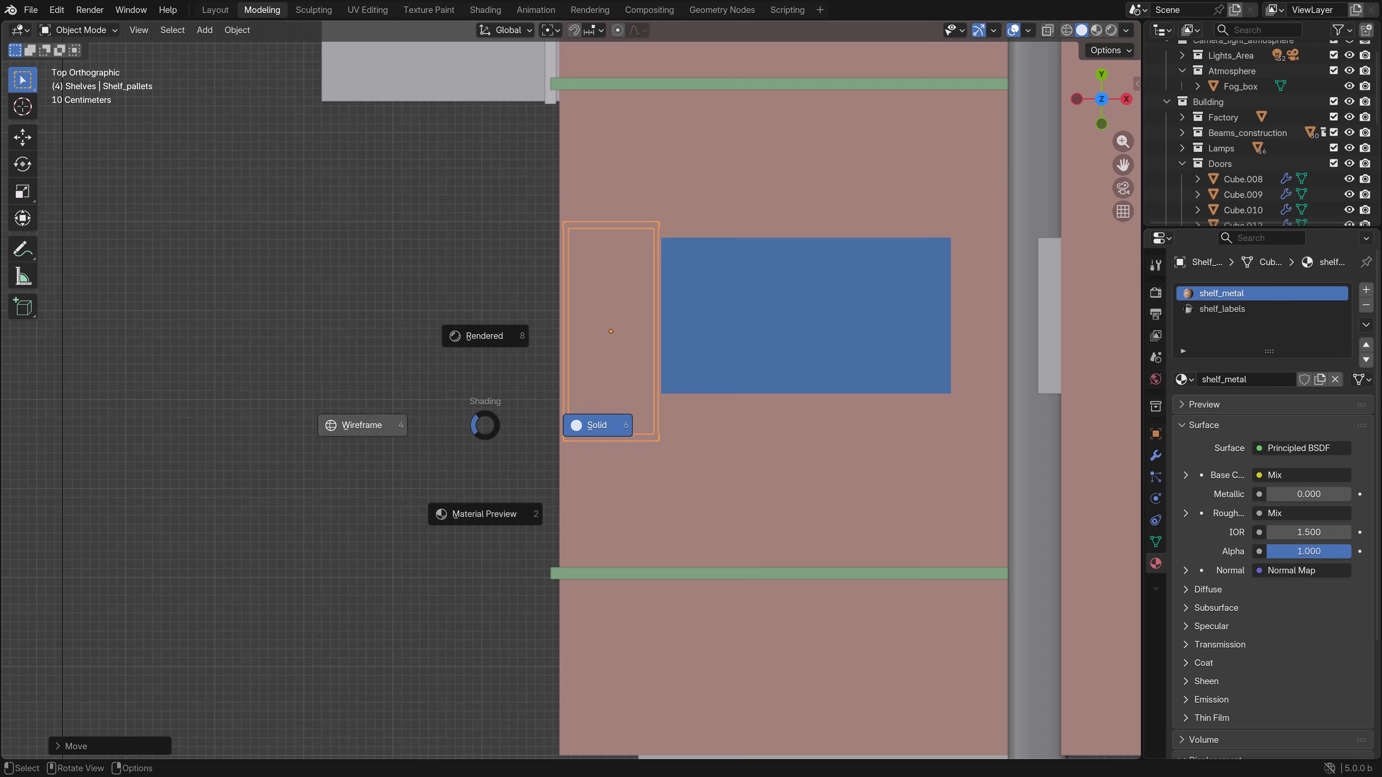
pyautogui.click(360, 423)
pyautogui.press('g')
pyautogui.press('y')
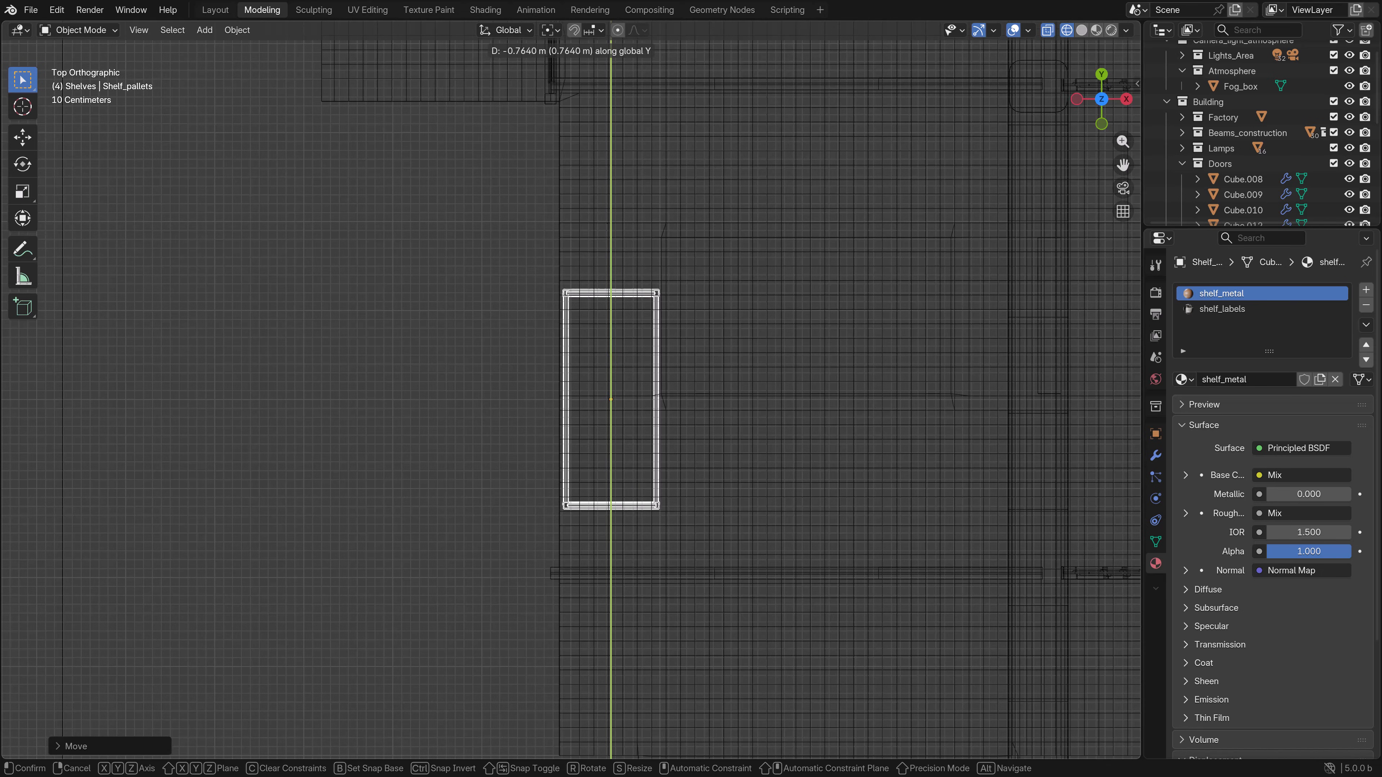
pyautogui.press('Return')
pyautogui.scroll(-6, 571, 389)
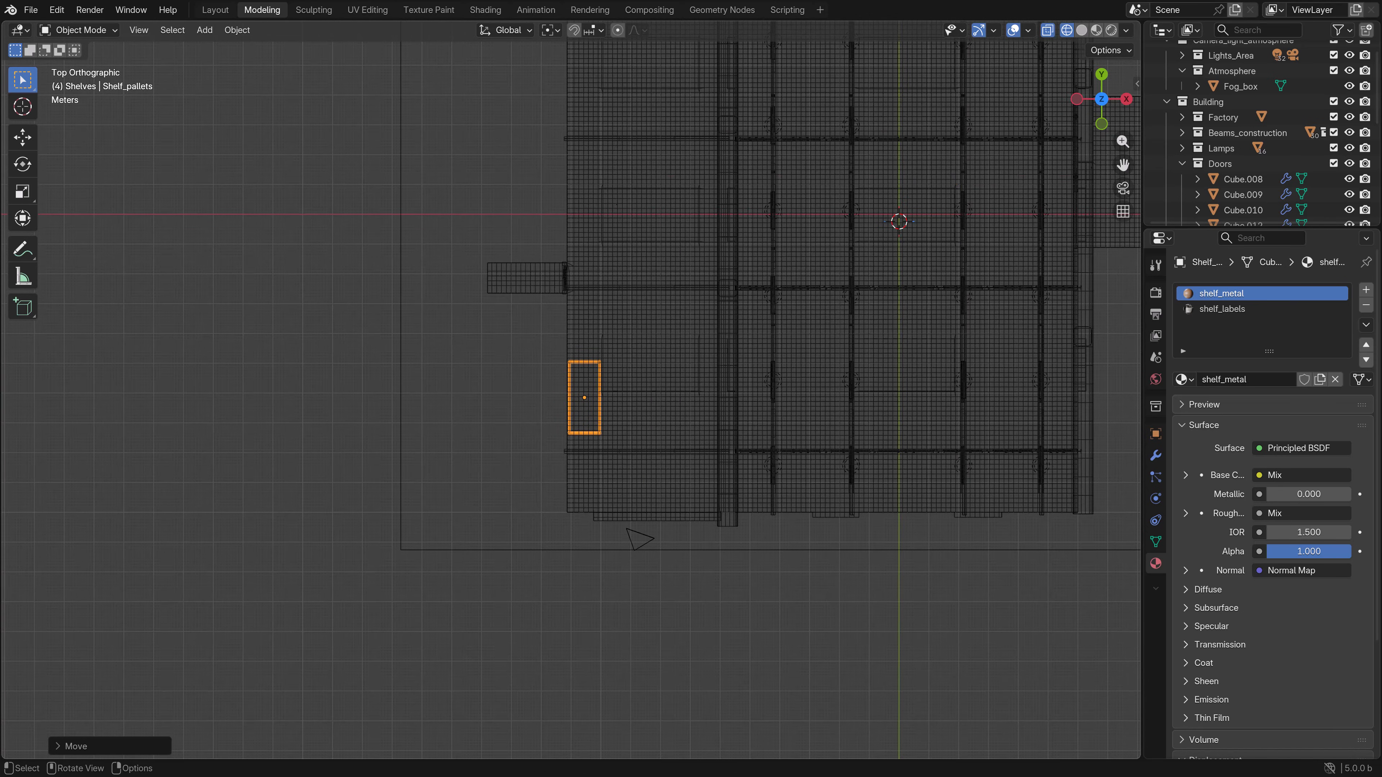
pyautogui.press('KP_0')
pyautogui.hotkey('shift', 'z')
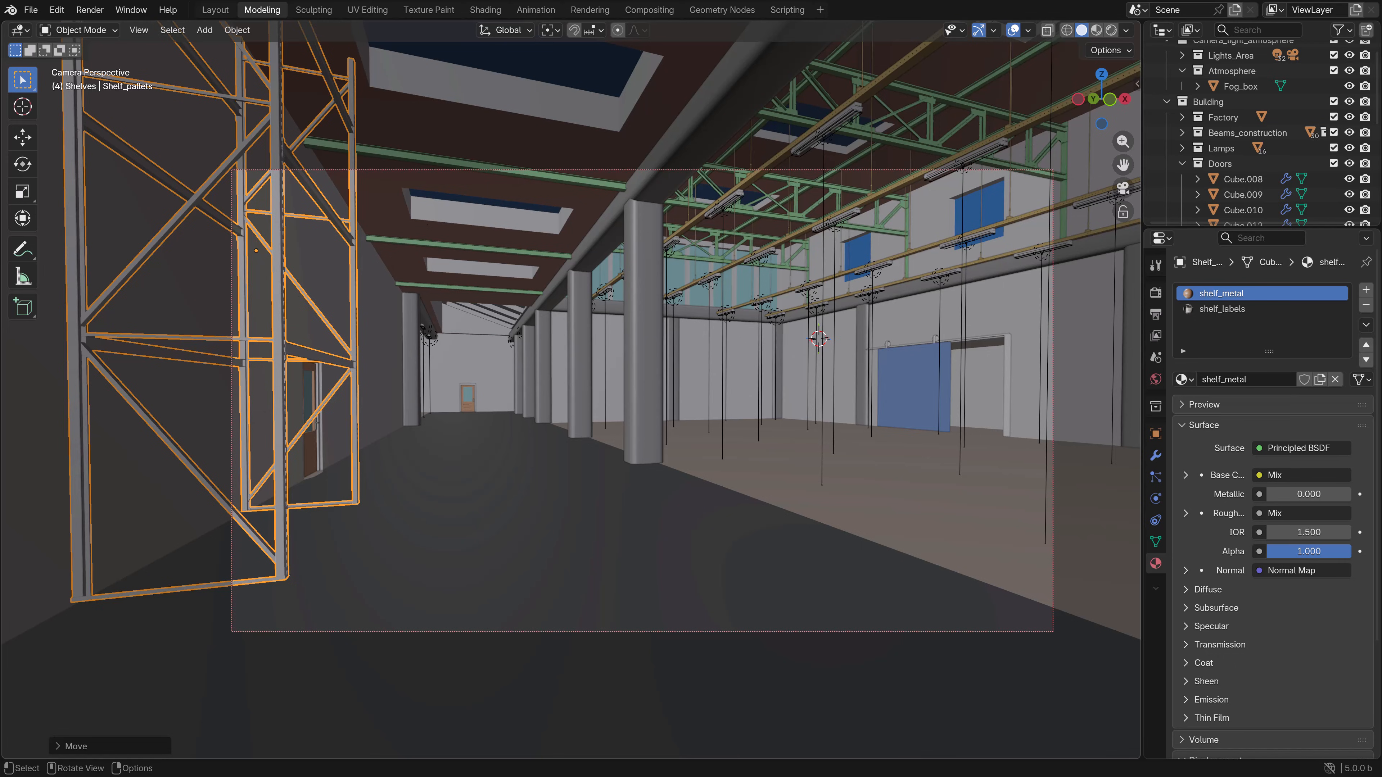
# - Duplicate the shelf in wireframe top view and place the copy against the same wall, well past the side door toward +Y
pyautogui.hotkey('shift', 'z')
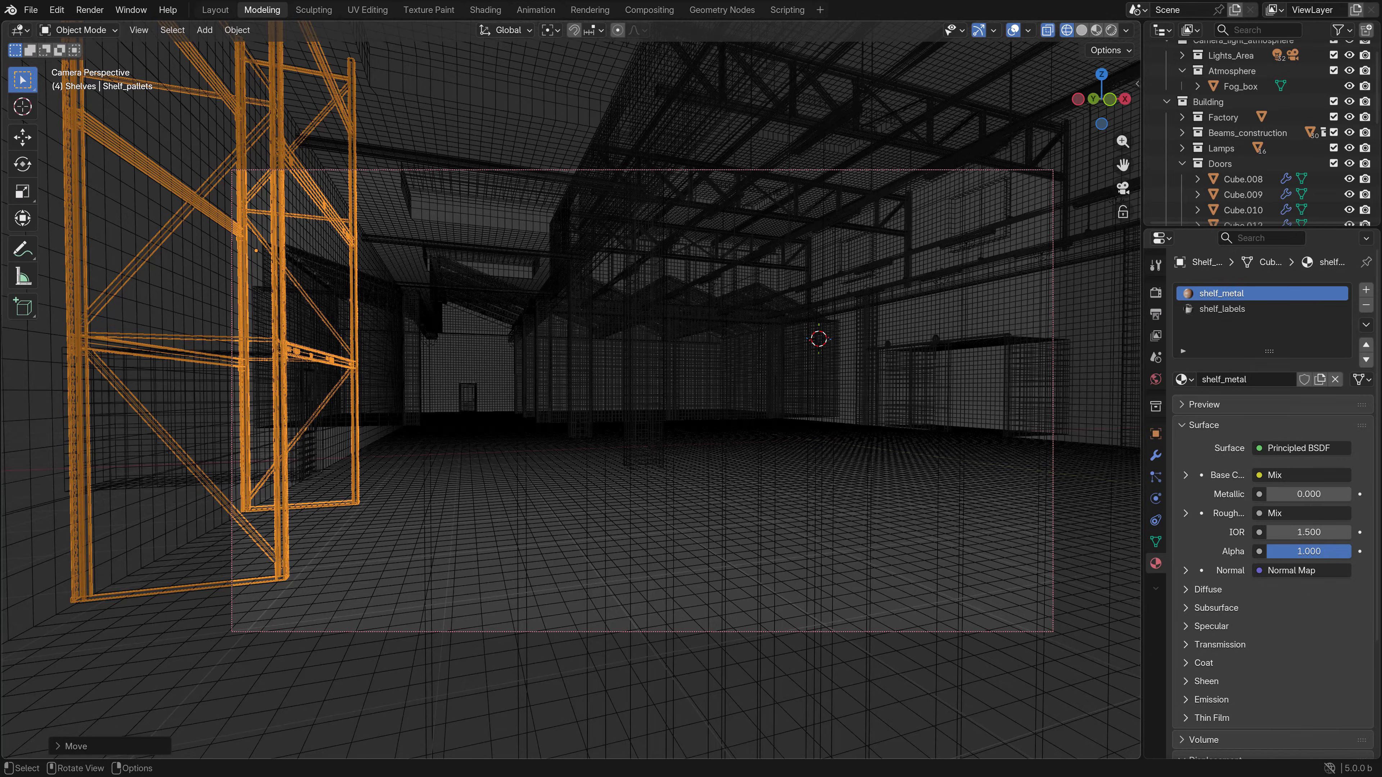
pyautogui.press('KP_7')
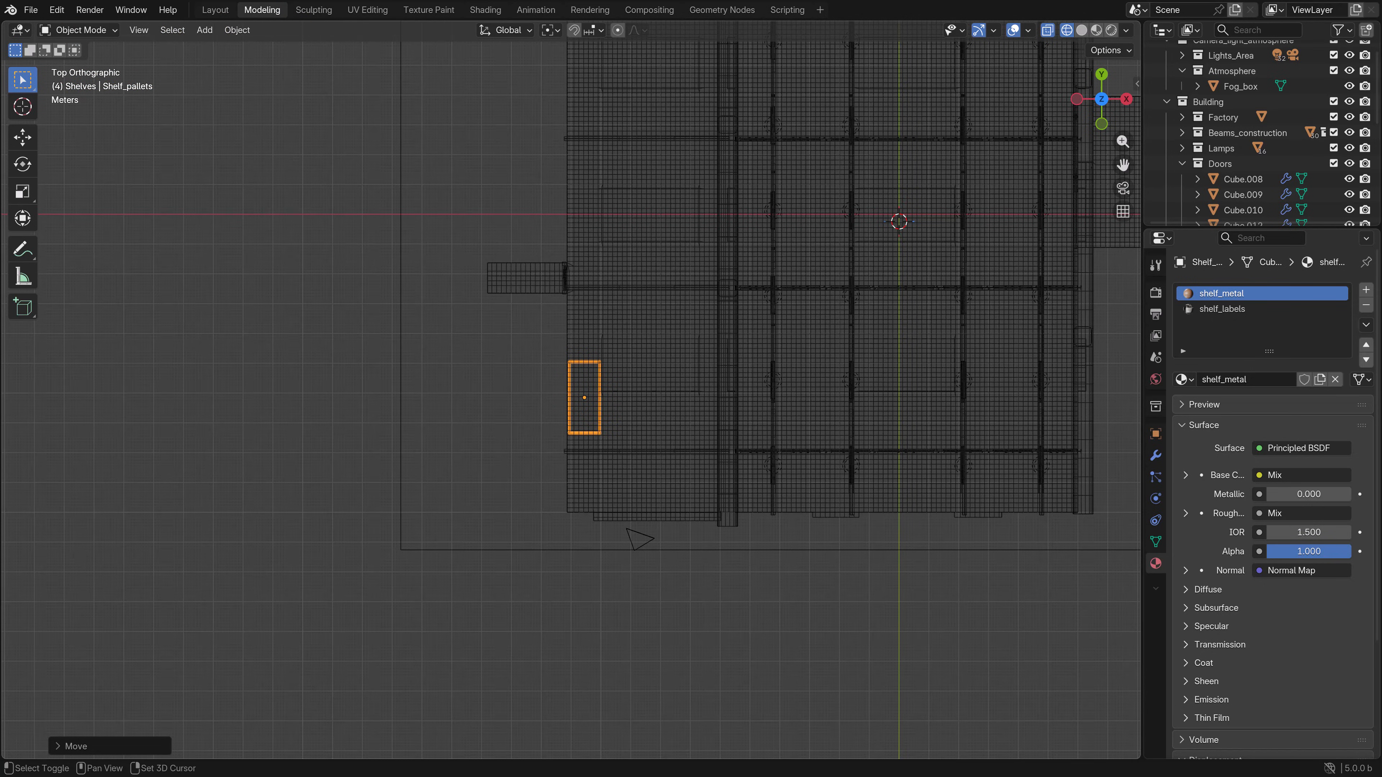
pyautogui.keyDown('shift'); pyautogui.moveTo(584, 305); pyautogui.dragTo(561, 484, button='middle'); pyautogui.keyUp('shift')
pyautogui.scroll(-3, 567, 419)
pyautogui.hotkey('shift', 'd')
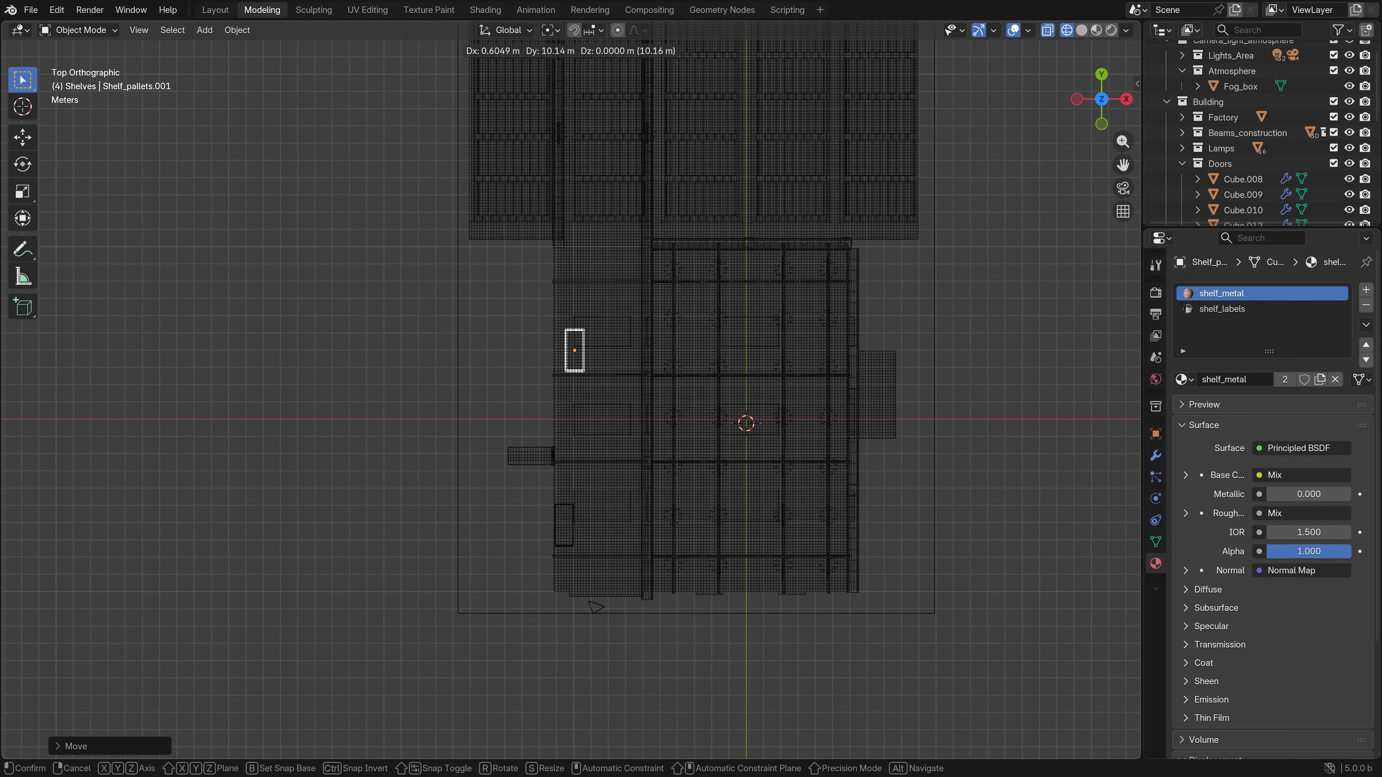
pyautogui.click(567, 336)
pyautogui.scroll(6, 568, 337)
pyautogui.press('g')
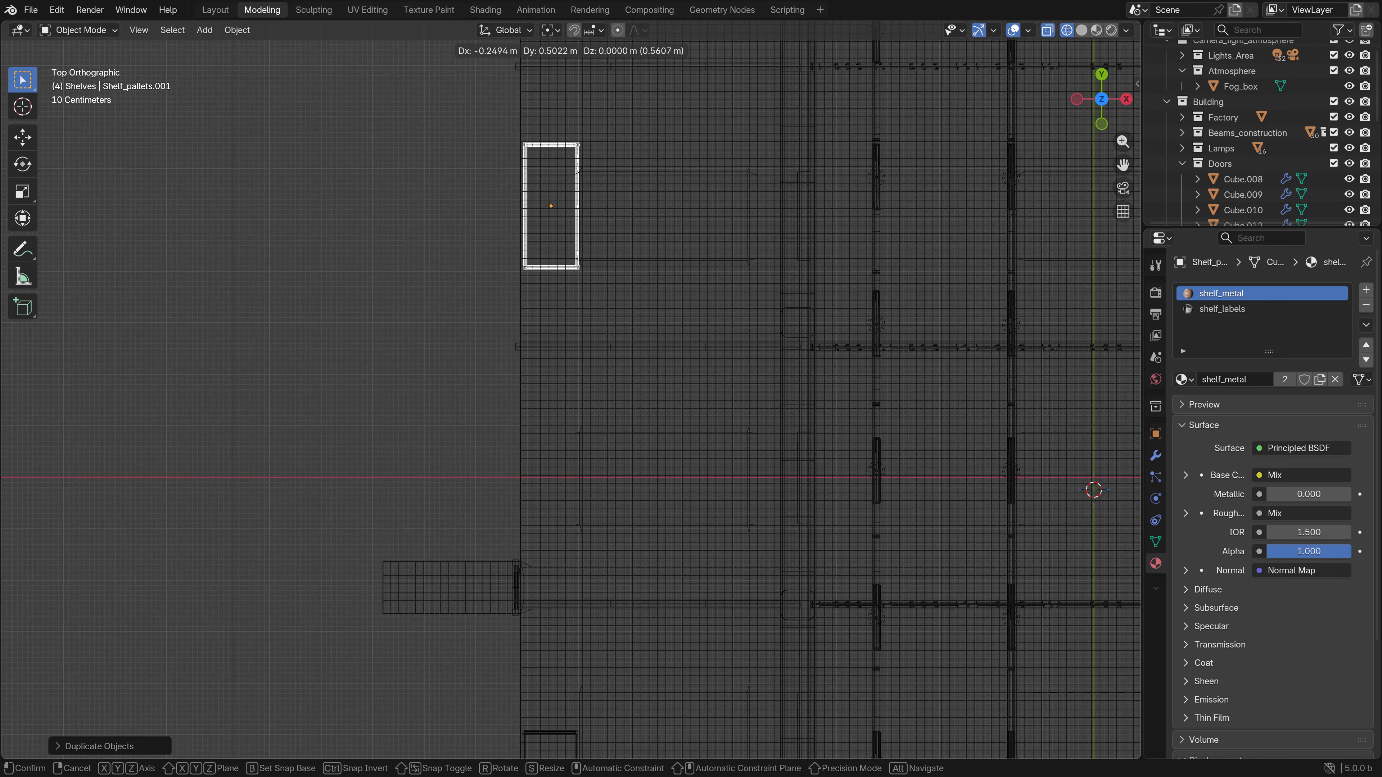
pyautogui.press('Return')
pyautogui.scroll(-3, 570, 391)
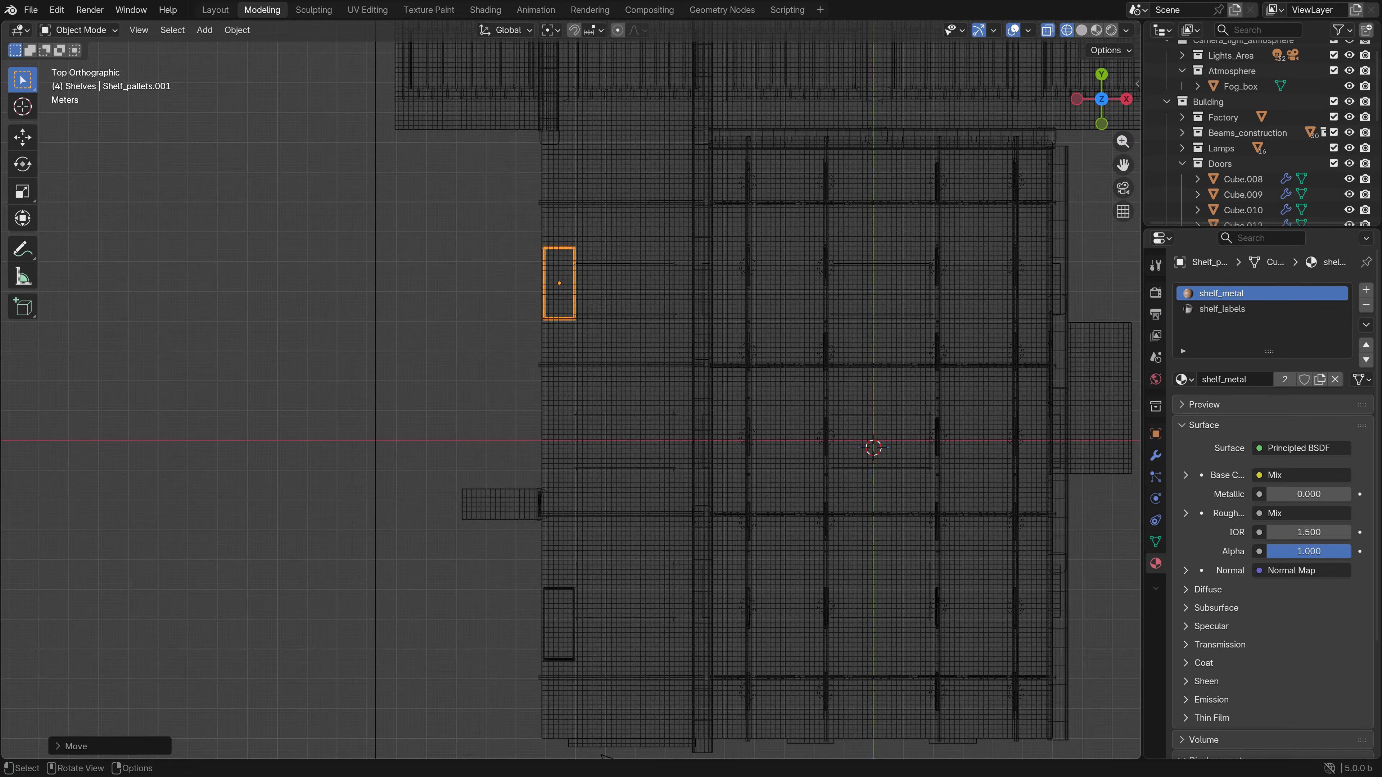
# - Duplicate the shelf across to the building's +X wall, turn the copy around by half a turn and set it near the wall
pyautogui.keyDown('shift'); pyautogui.moveTo(570, 391); pyautogui.dragTo(439, 265, button='middle'); pyautogui.keyUp('shift')
pyautogui.hotkey('shift', 'd')
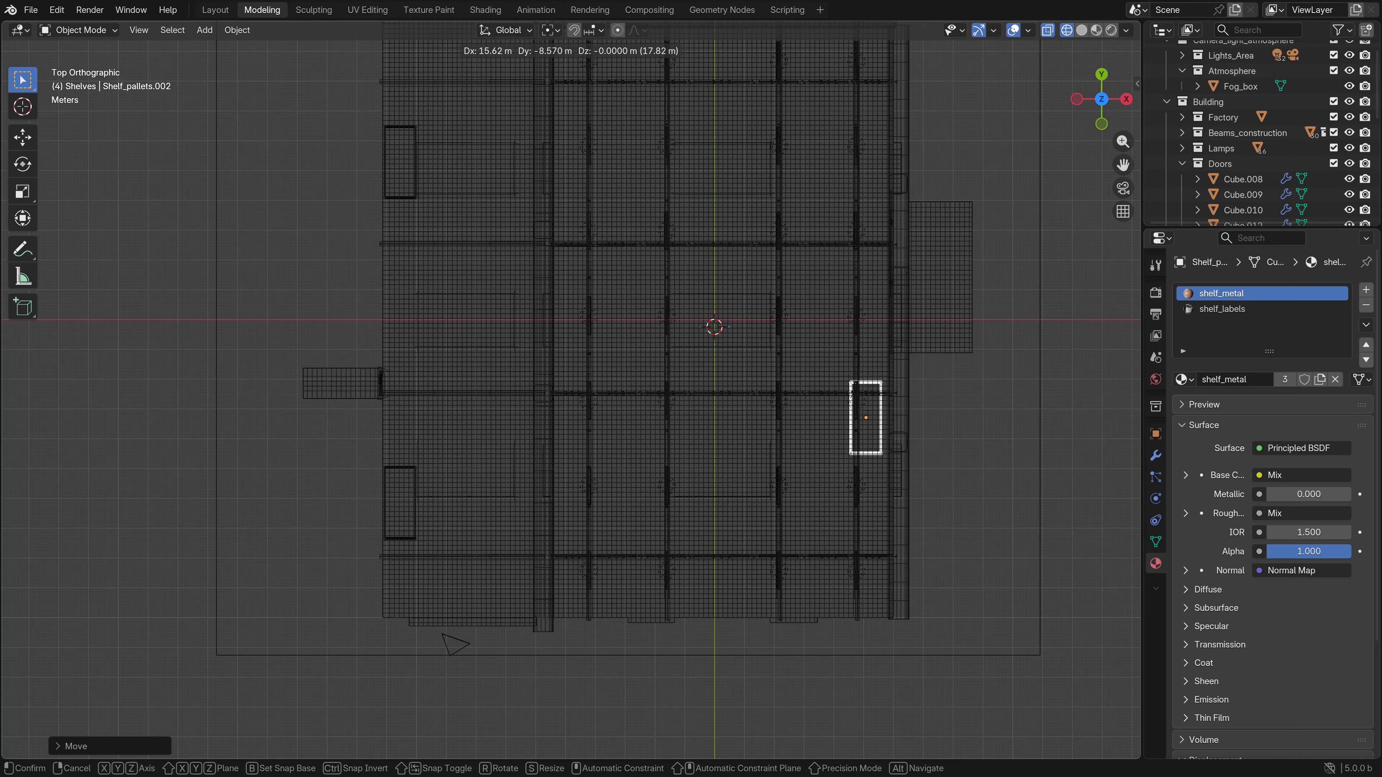
pyautogui.click(897, 428)
pyautogui.keyDown('shift'); pyautogui.moveTo(897, 428); pyautogui.dragTo(662, 392, button='middle'); pyautogui.keyUp('shift')
pyautogui.press('r')
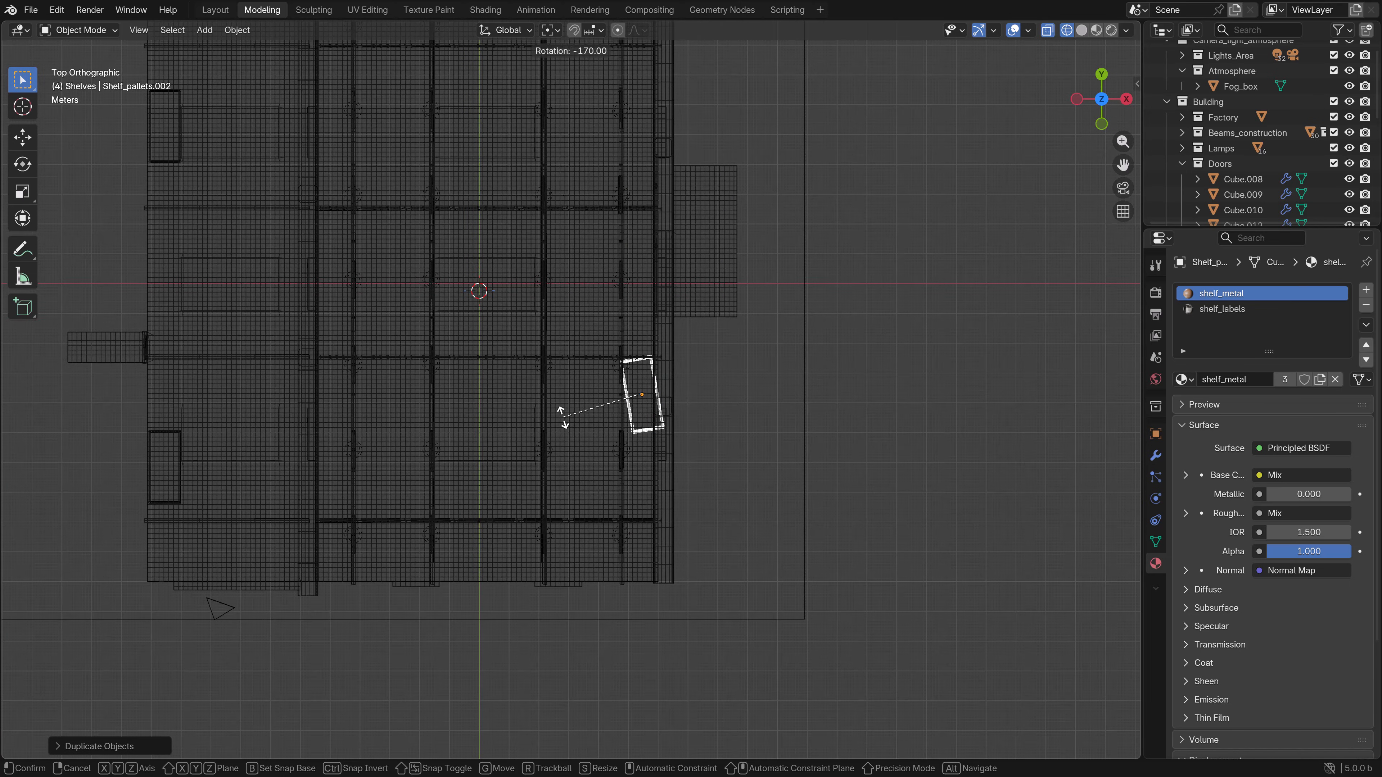
pyautogui.click(564, 405)
pyautogui.scroll(2, 564, 405)
pyautogui.press('g')
pyautogui.click(556, 370)
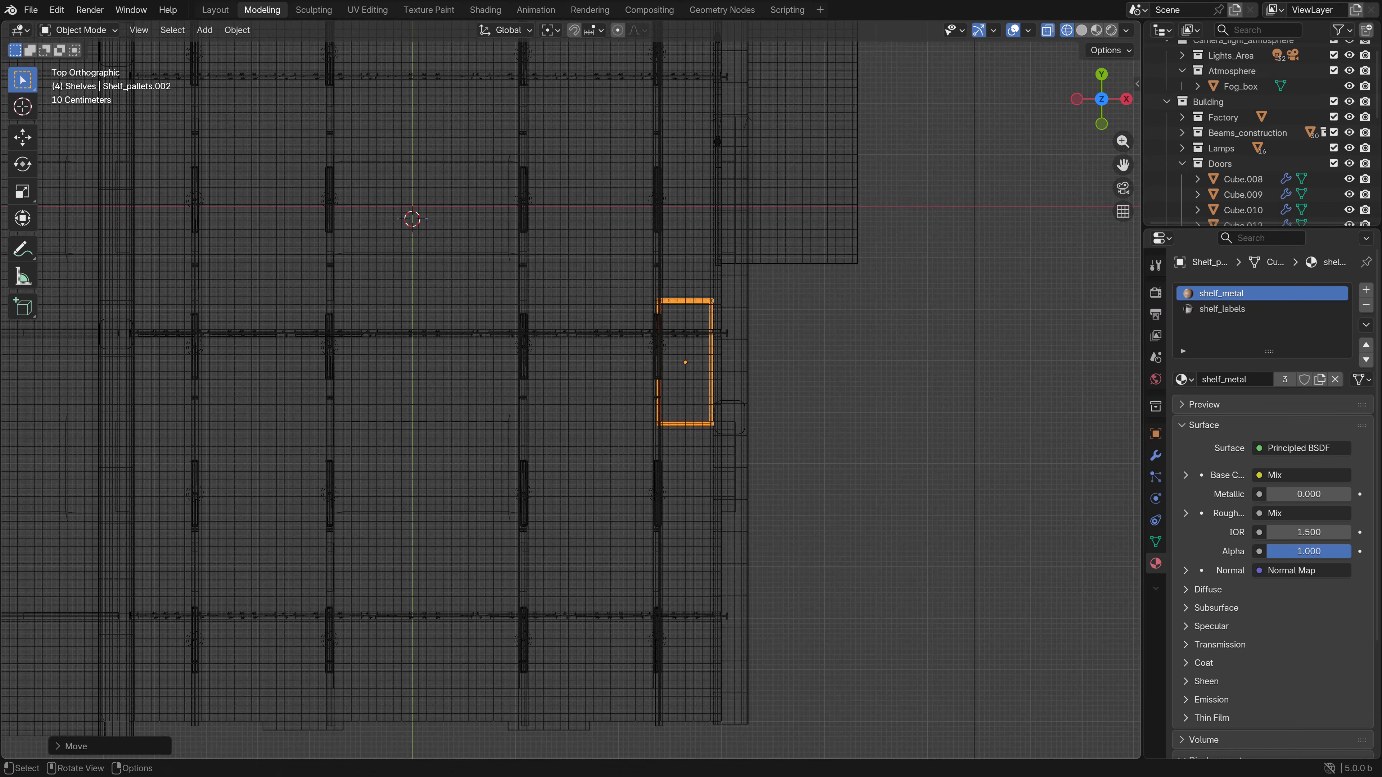
# - In solid perspective view, adjust the +X wall shelf along Y so it stands between the blue sliding door and the column
pyautogui.moveTo(556, 370); pyautogui.dragTo(669, 272, button='middle')
pyautogui.scroll(1, 626, 305)
pyautogui.hotkey('shift', 'z')
pyautogui.scroll(3, 626, 305)
pyautogui.moveTo(650, 172); pyautogui.dragTo(700, 180, button='middle')
pyautogui.press('g')
pyautogui.press('x')
pyautogui.rightClick(752, 199)
pyautogui.press('g')
pyautogui.press('y')
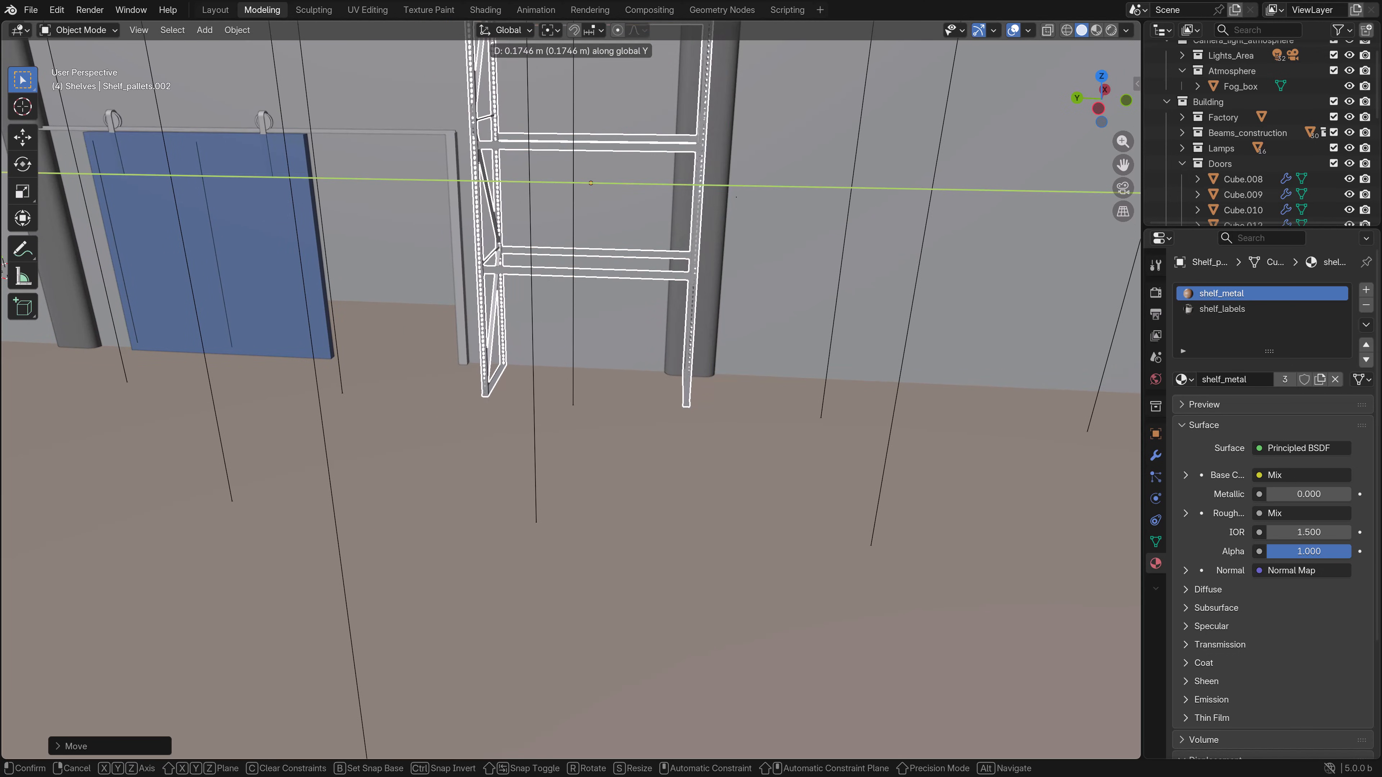
pyautogui.click(715, 194)
pyautogui.moveTo(716, 193); pyautogui.dragTo(1029, 348, button='middle')
pyautogui.press('g')
pyautogui.press('y')
pyautogui.click(743, 188)
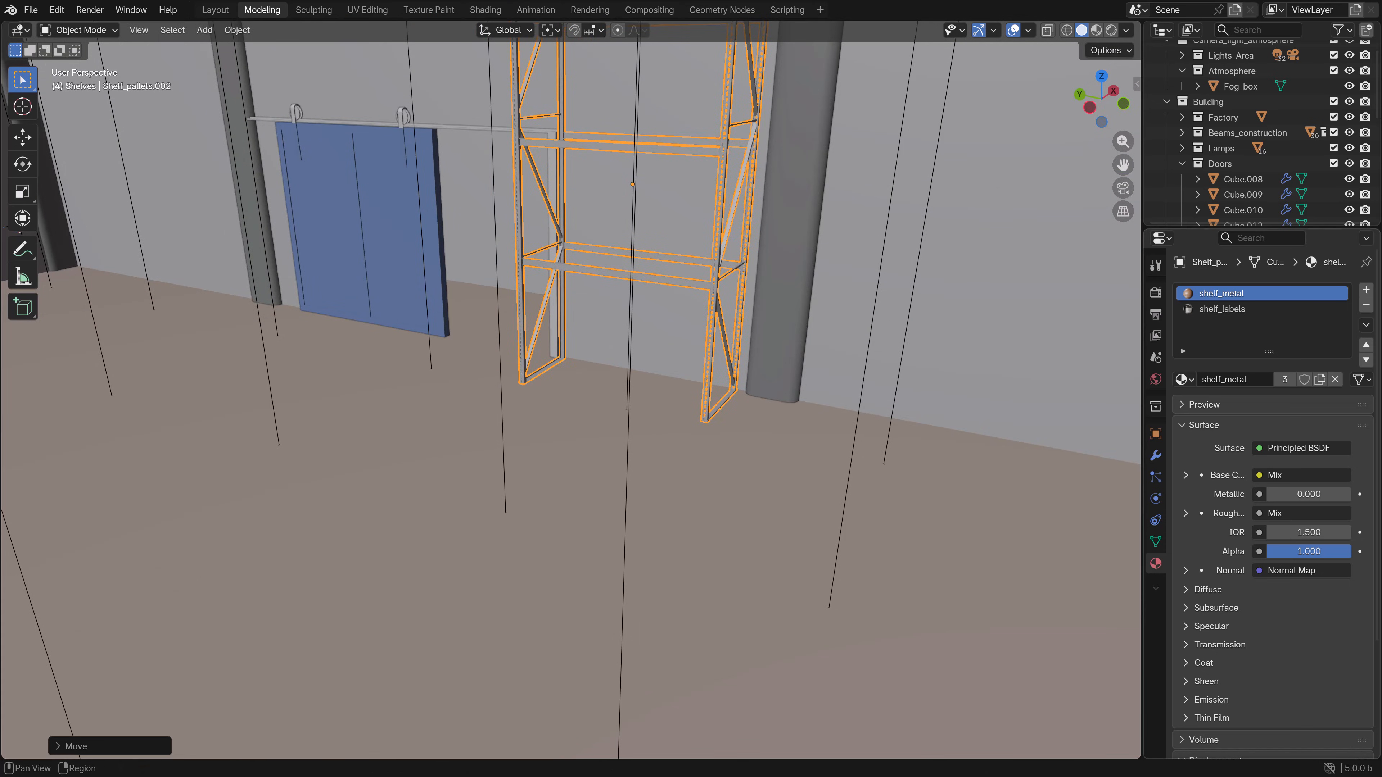
# - Set the shelf_metal material's viewport display color to muted green #6D9559
pyautogui.scroll(-5, 1273, 490)
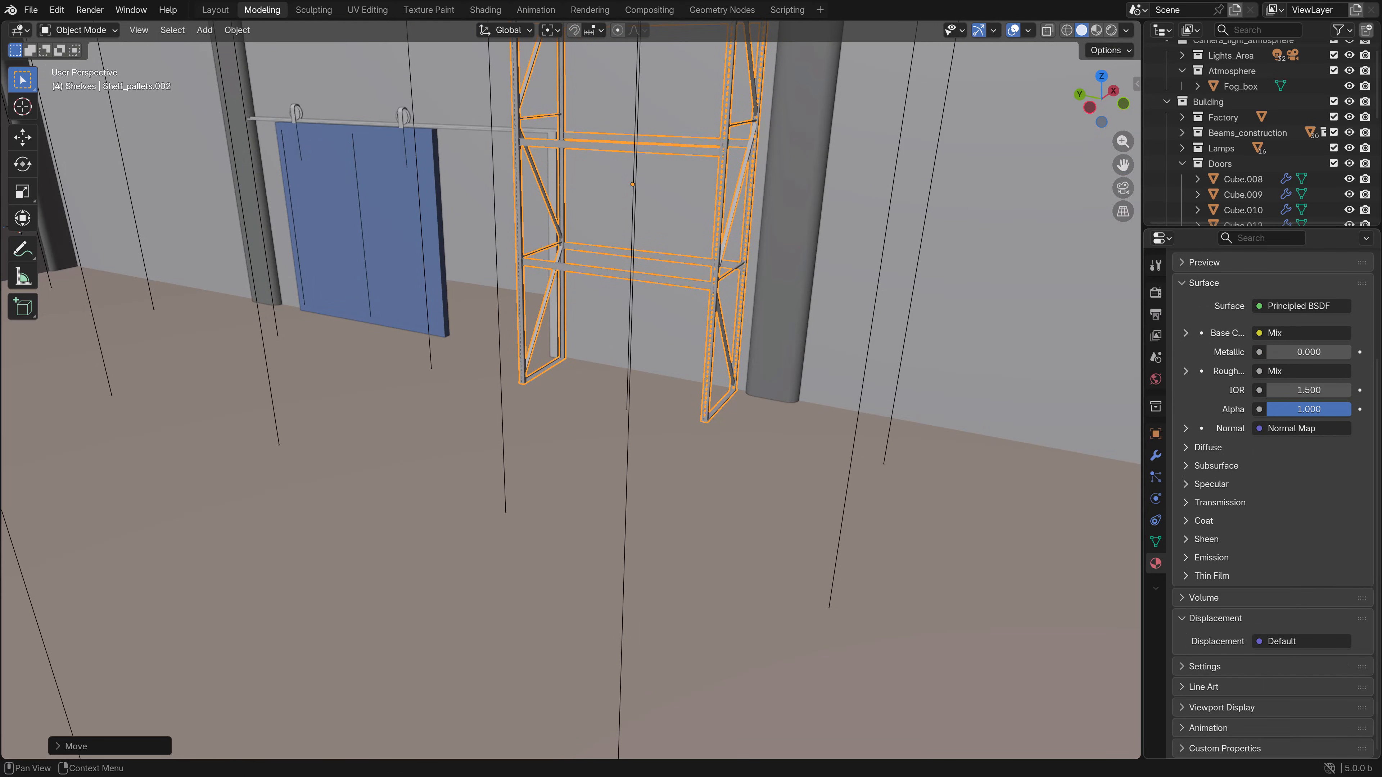
pyautogui.scroll(5, 1273, 489)
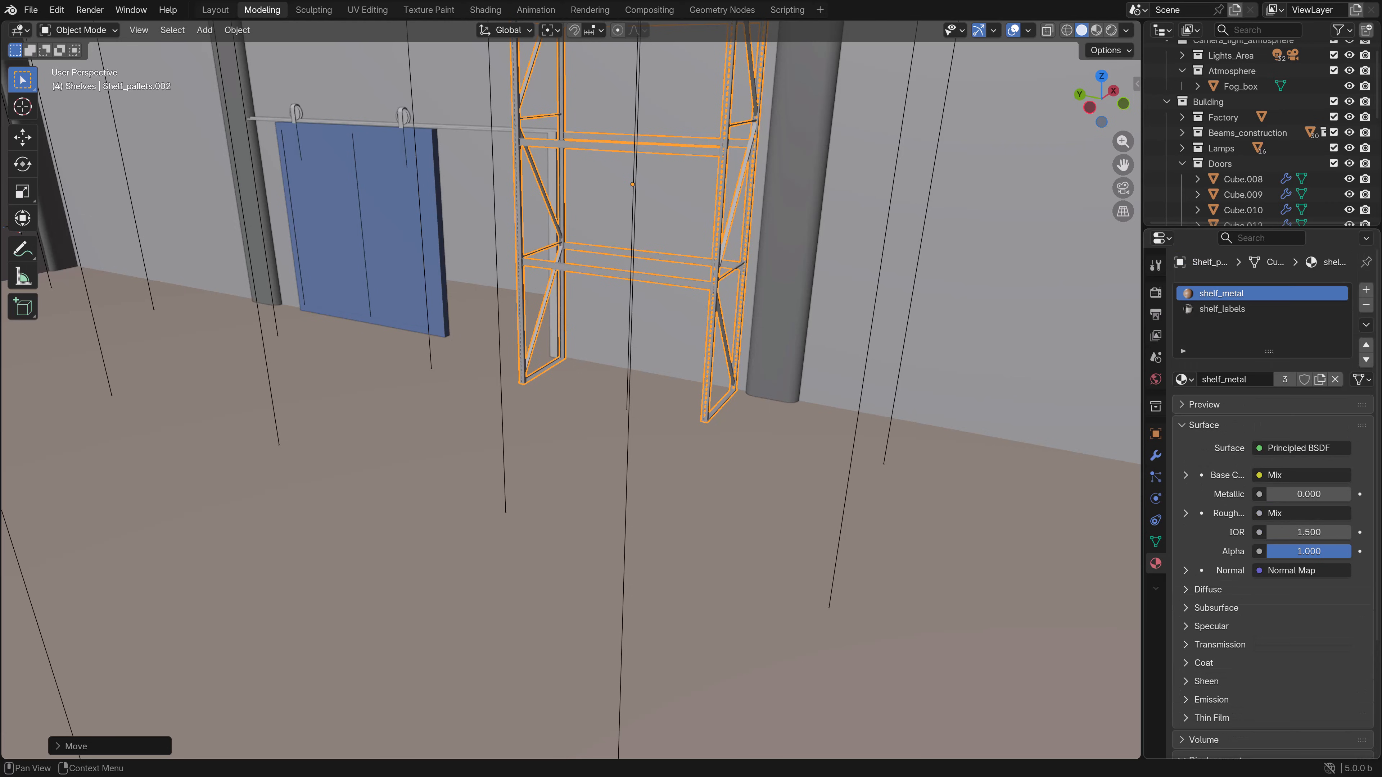
pyautogui.scroll(-4, 1273, 489)
pyautogui.scroll(-1, 1273, 490)
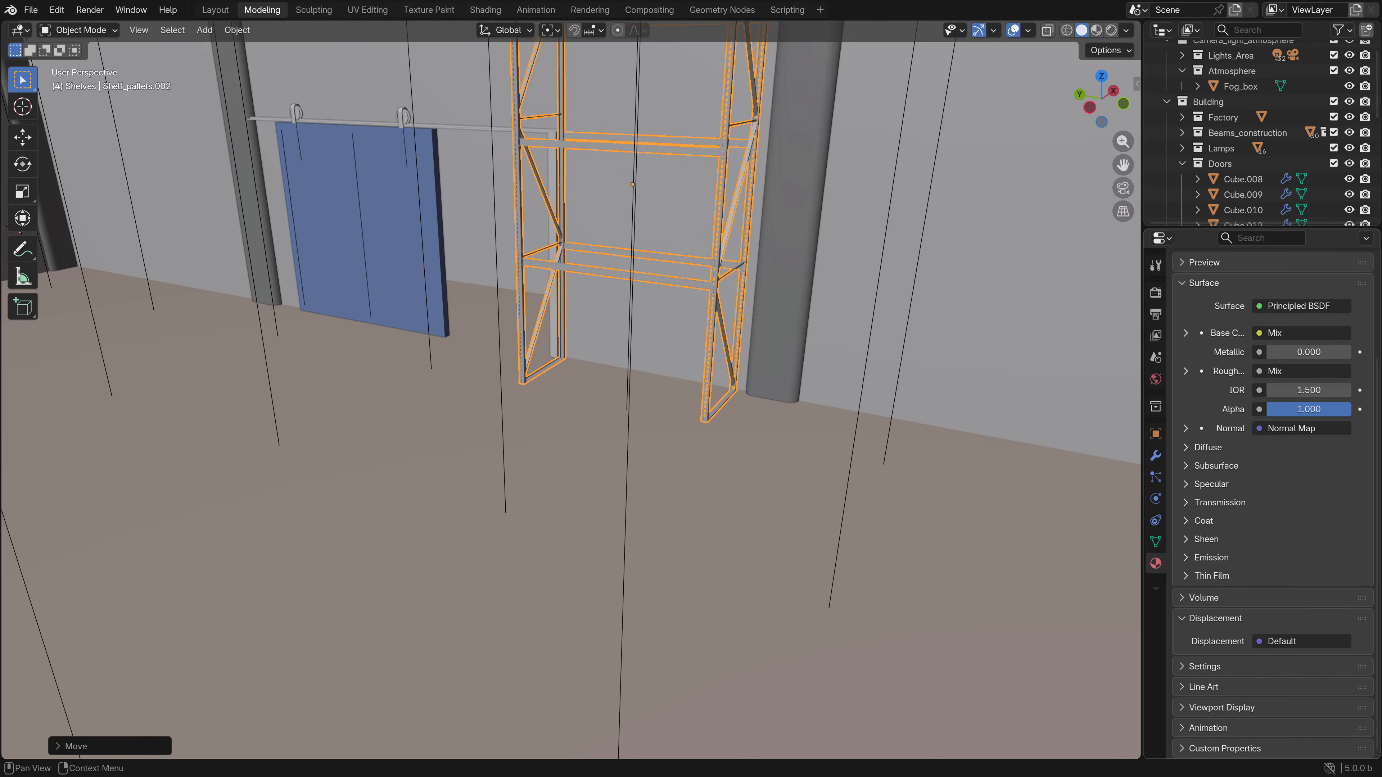
pyautogui.click(1221, 707)
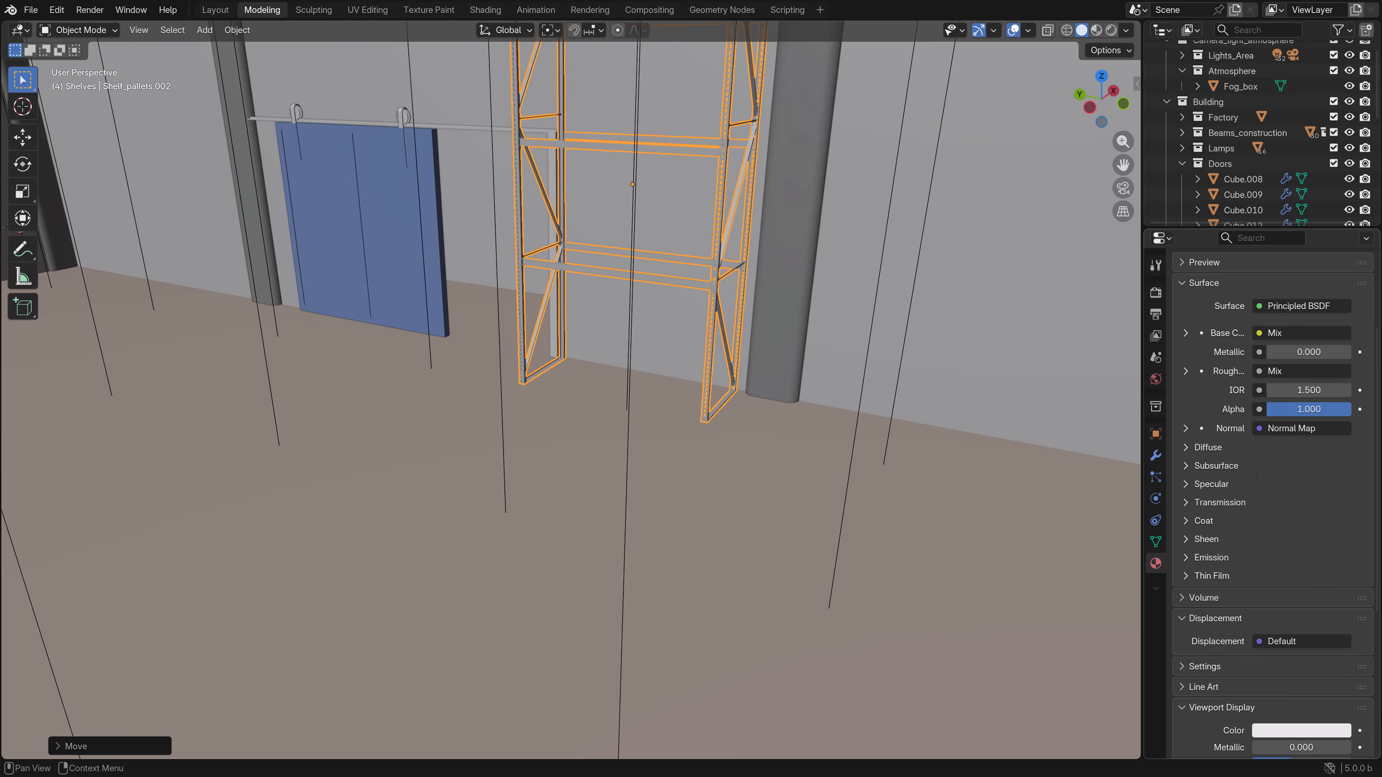
pyautogui.scroll(-6, 1273, 653)
pyautogui.click(1301, 606)
pyautogui.click(1242, 394)
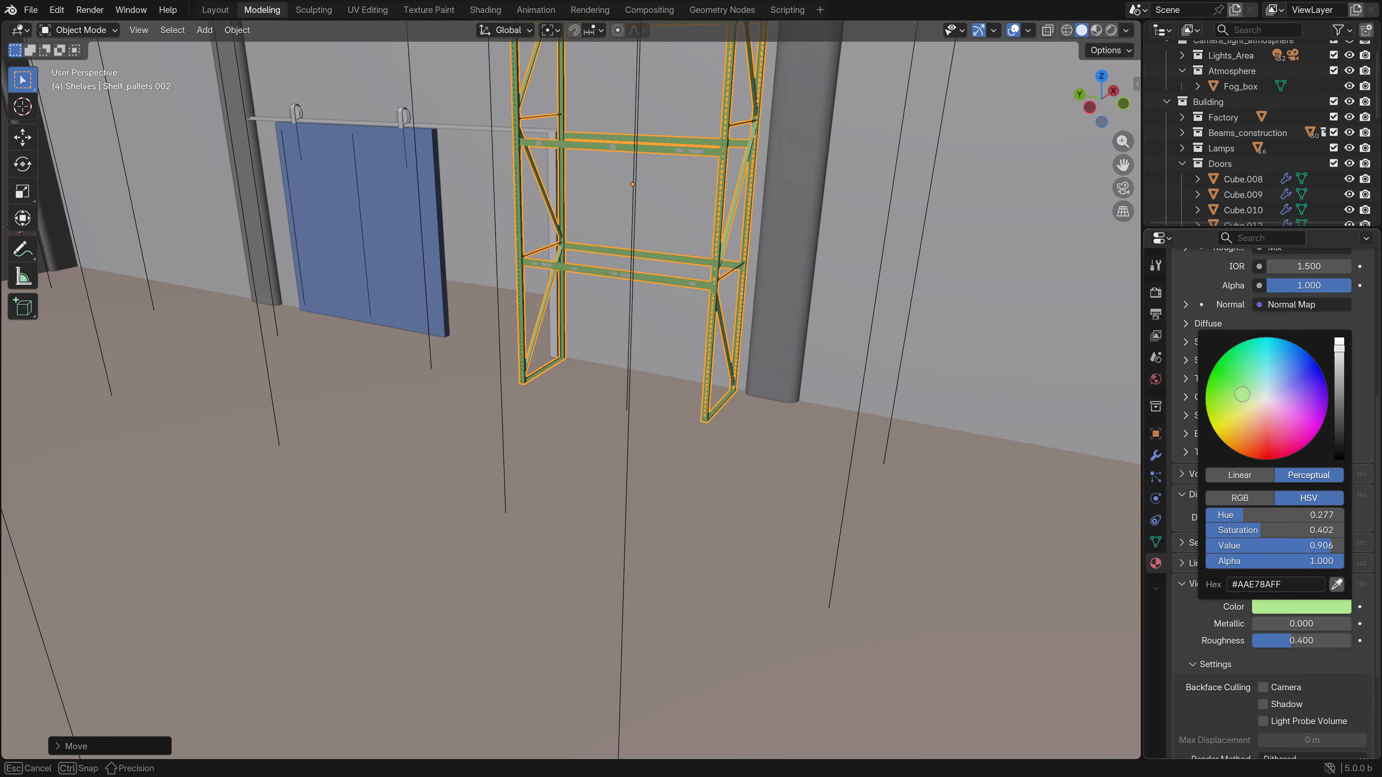
pyautogui.moveTo(1339, 349); pyautogui.dragTo(1339, 388)
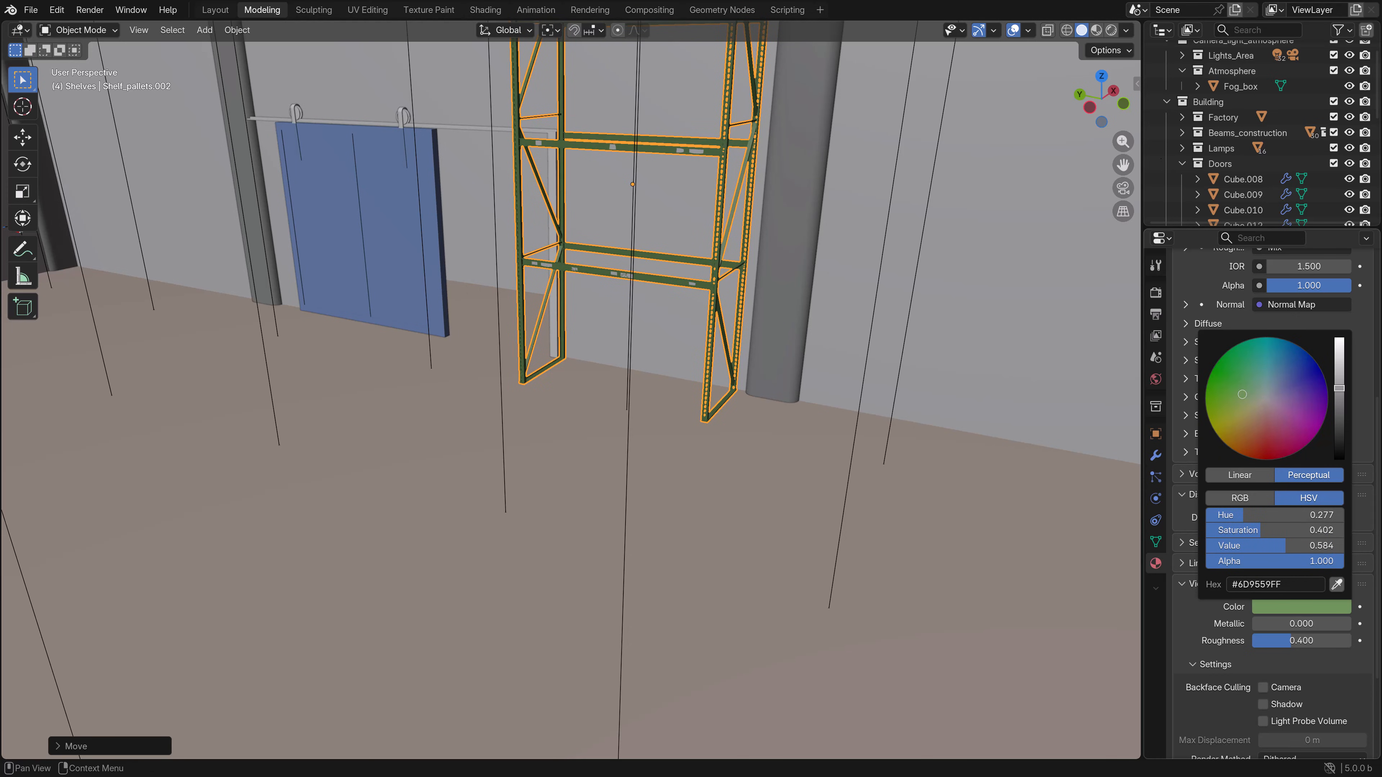
# - In wireframe top view, duplicate the +X wall shelf into the main hall, near the row of columns toward the far end
pyautogui.scroll(-4, 571, 390)
pyautogui.moveTo(571, 390); pyautogui.dragTo(647, 497, button='middle')
pyautogui.press('KP_7')
pyautogui.hotkey('shift', 'z')
pyautogui.scroll(-3, 571, 389)
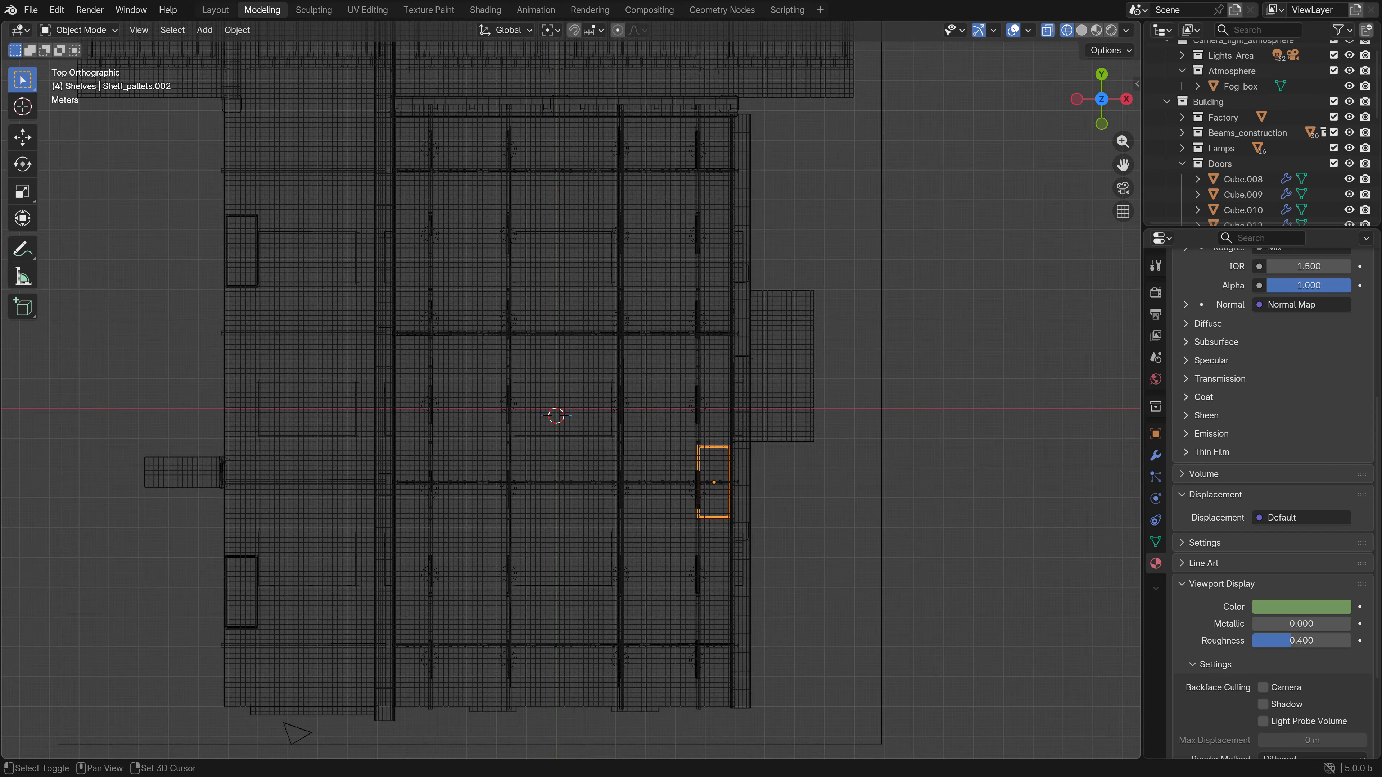
pyautogui.hotkey('shift', 'd')
pyautogui.click(493, 285)
pyautogui.keyDown('shift'); pyautogui.moveTo(493, 284); pyautogui.dragTo(507, 424, button='middle'); pyautogui.keyUp('shift')
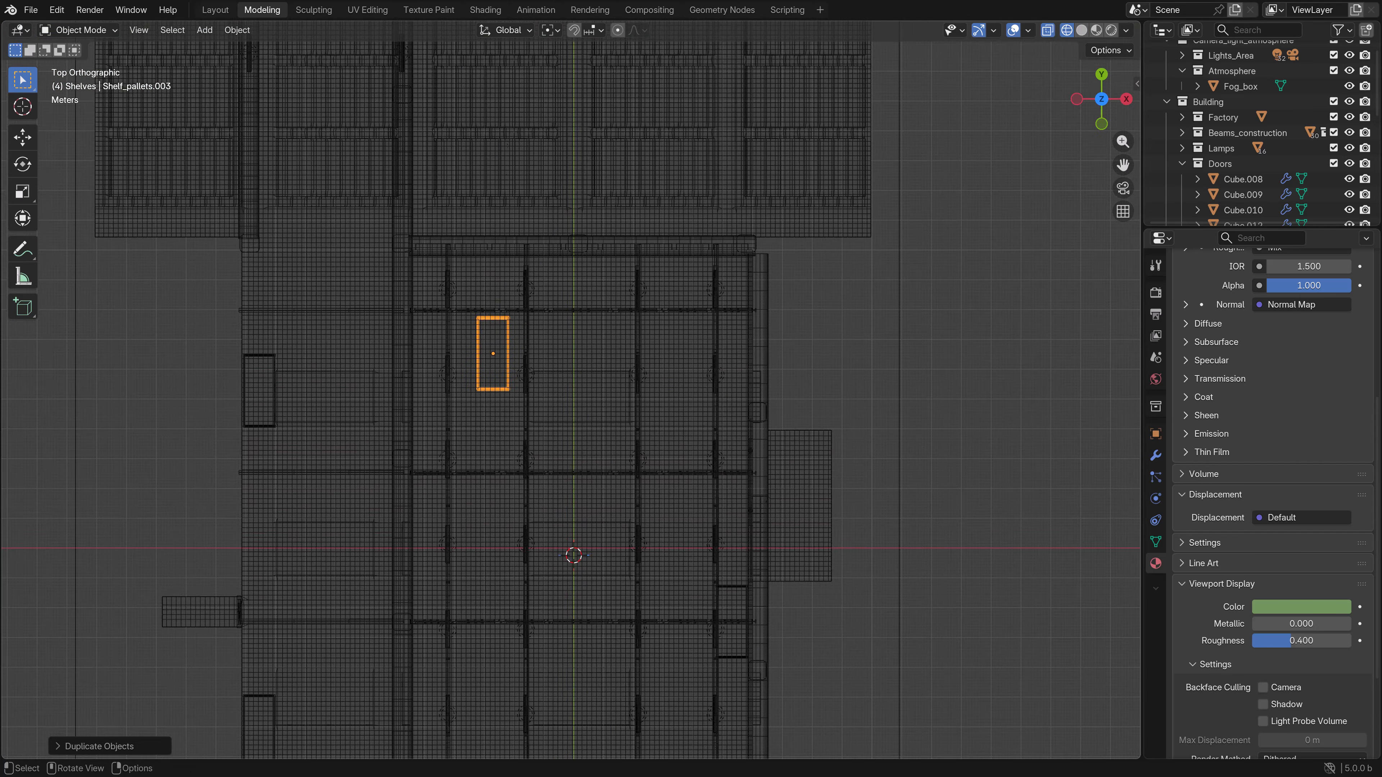
# - Rotate the new shelf copy and move it about 2 m along Y toward the main hall's far end wall
pyautogui.scroll(2, 507, 425)
pyautogui.press('r')
pyautogui.click(410, 235)
pyautogui.press('g')
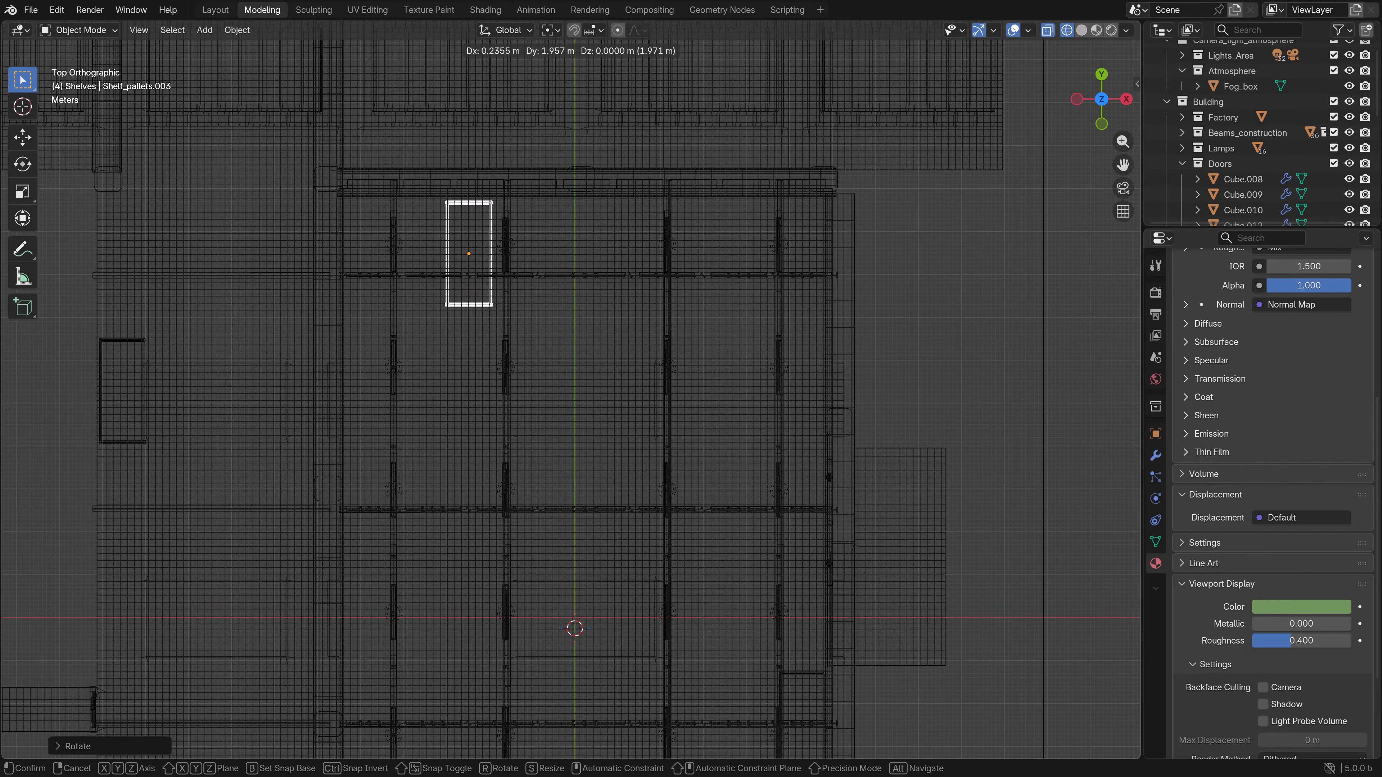
pyautogui.press('Return')
# - Add an Array modifier to the new shelf copy in the main hall
pyautogui.moveTo(544, 381)
pyautogui.mouseDown(button='middle')
pyautogui.moveTo(577, 251)
pyautogui.moveTo(637, 242)
pyautogui.moveTo(642, 260)
pyautogui.mouseUp(button='middle')
pyautogui.hotkey('shift', 'z')
pyautogui.click(1155, 456)
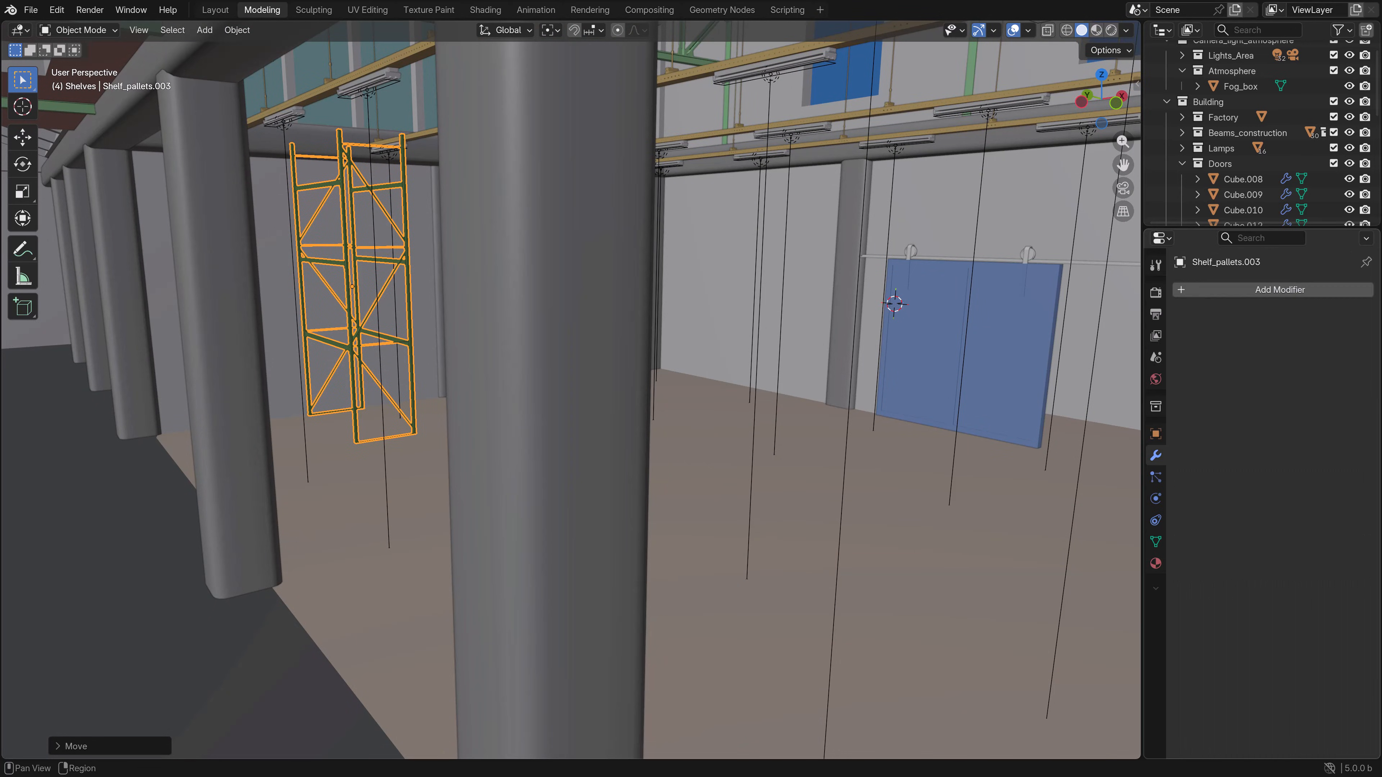
pyautogui.click(1252, 290)
pyautogui.click(1230, 292)
pyautogui.moveTo(1188, 331)
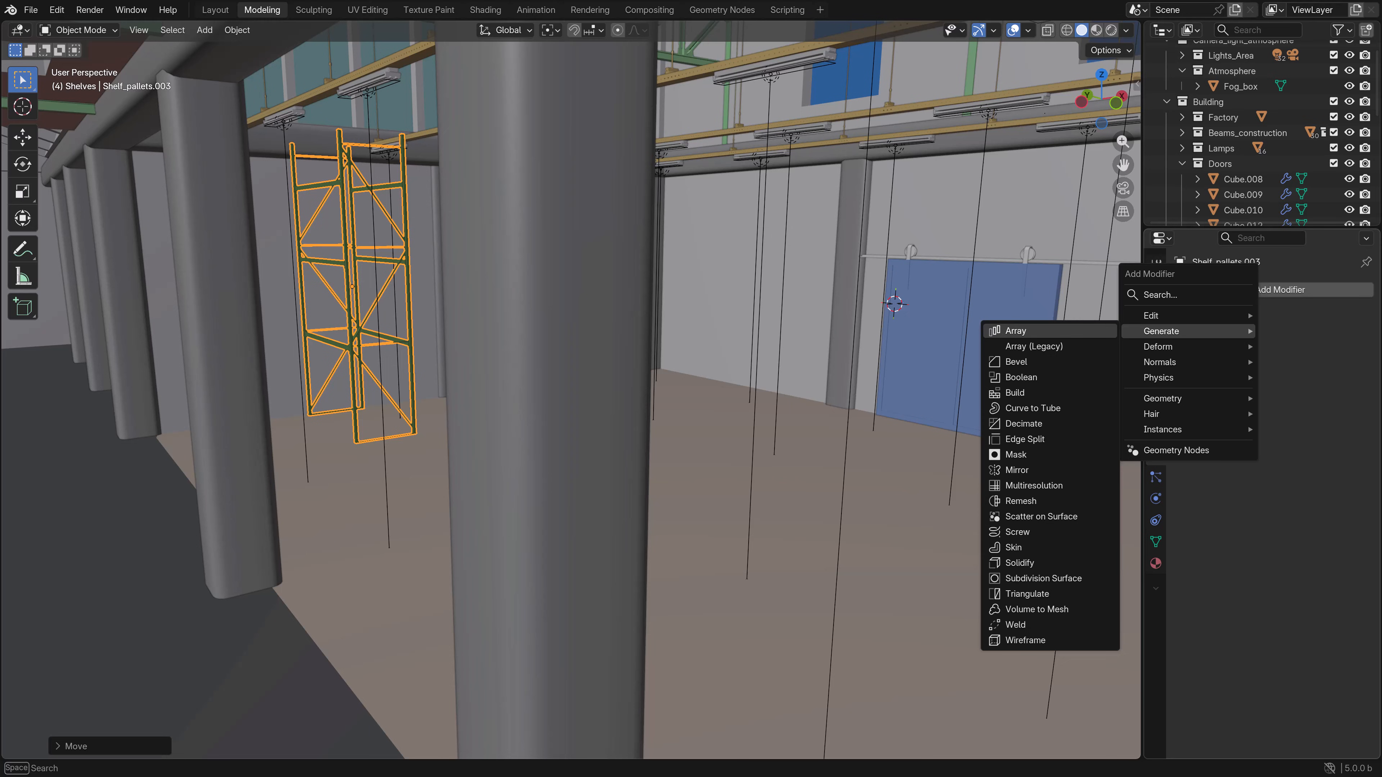
pyautogui.click(1015, 331)
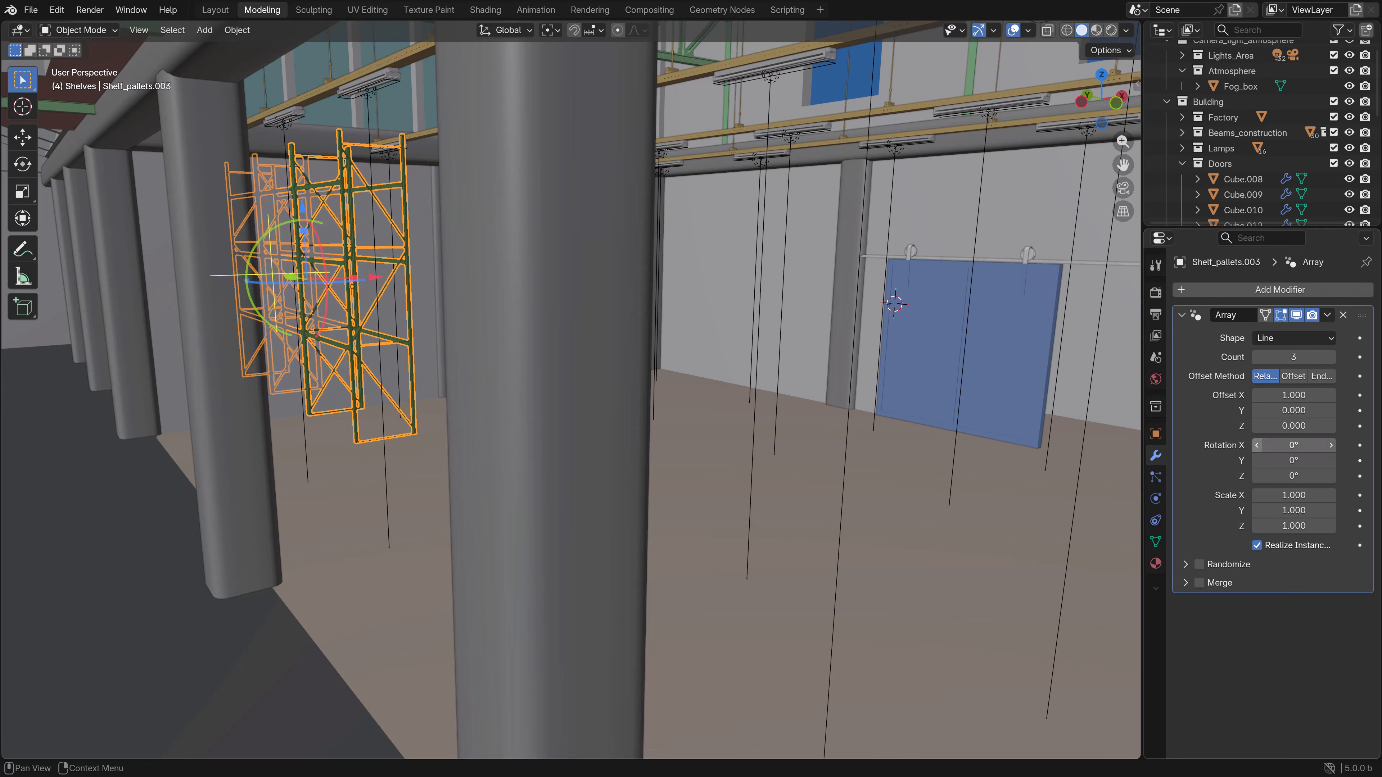
pyautogui.click(854, 547)
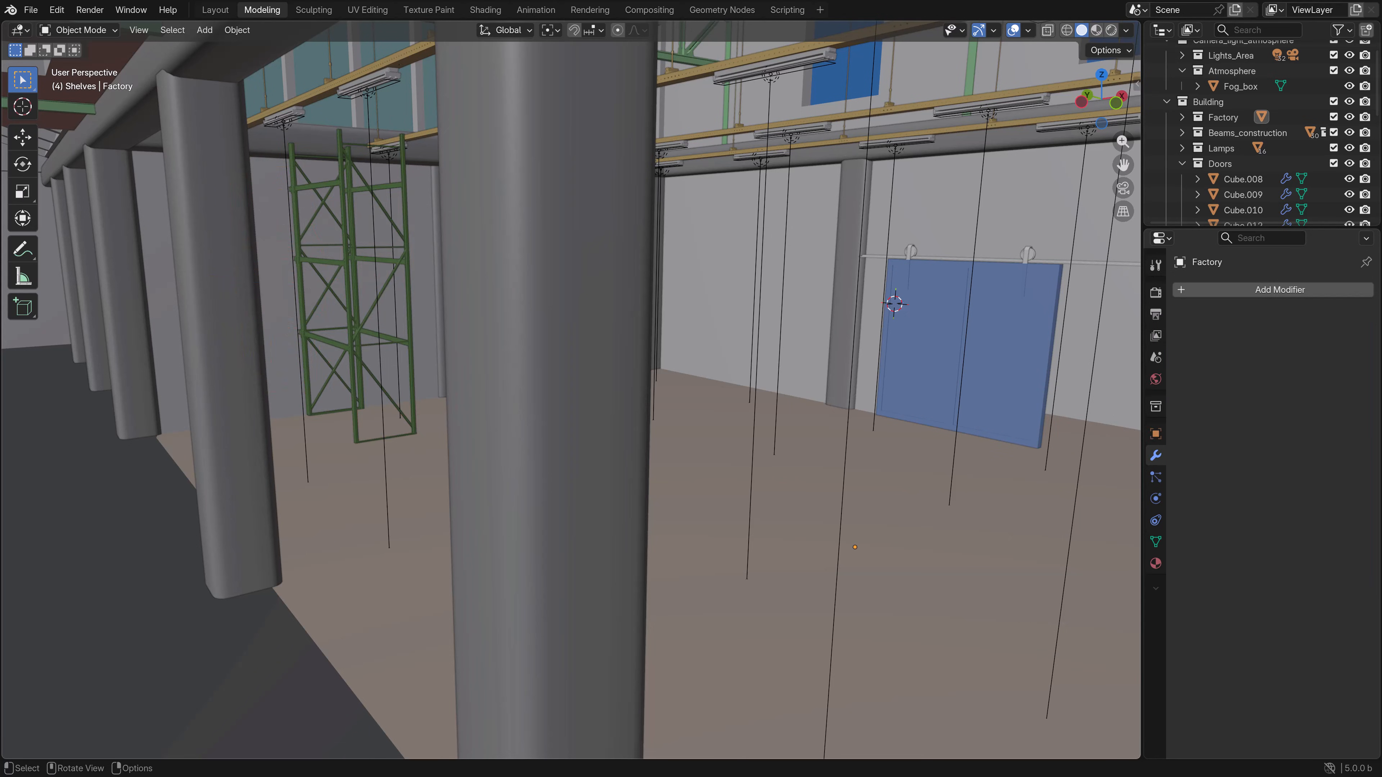
pyautogui.hotkey('ctrl', 'z')
# - In wireframe top view, rotate the arrayed shelf row half a turn so it extends from the far end wall into the main hall
pyautogui.press('KP_7')
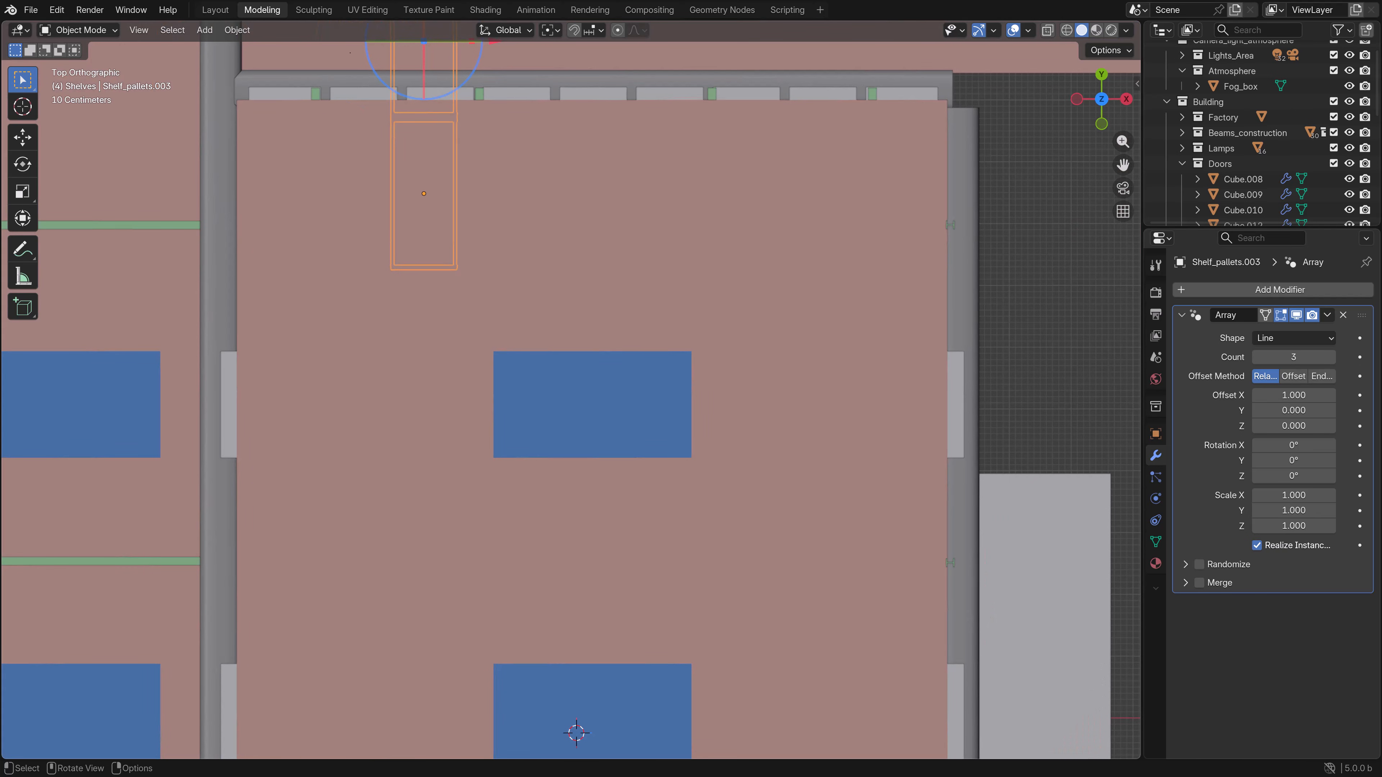
pyautogui.hotkey('shift', 'z')
pyautogui.press('r')
pyautogui.click(247, 307)
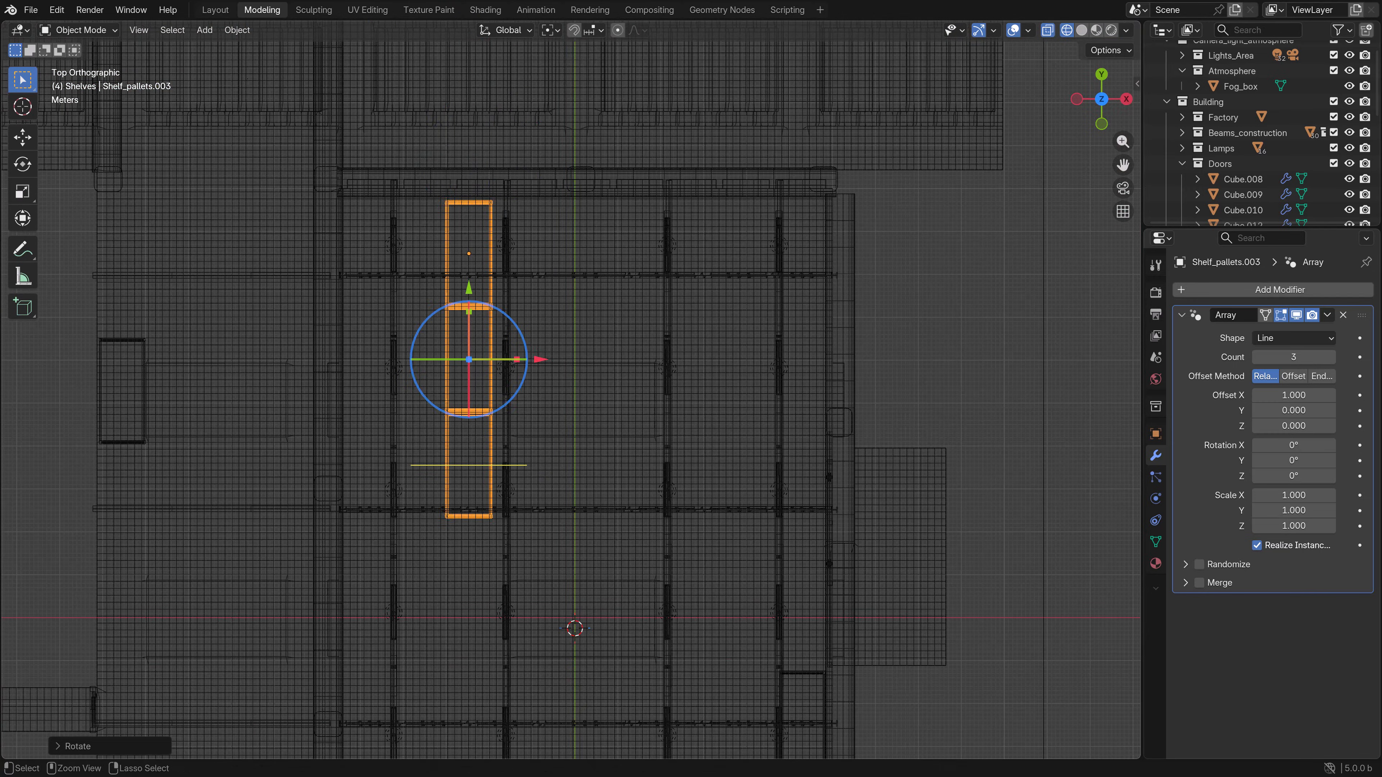
# - In solid view, enable Randomize on the shelf row's Array modifier and set its random Z rotation to about -0.343°
pyautogui.moveTo(414, 422); pyautogui.dragTo(469, 311, button='middle')
pyautogui.press('z')
pyautogui.click(590, 311)
pyautogui.scroll(3, 589, 311)
pyautogui.moveTo(589, 311); pyautogui.dragTo(590, 262, button='middle')
pyautogui.scroll(2, 589, 261)
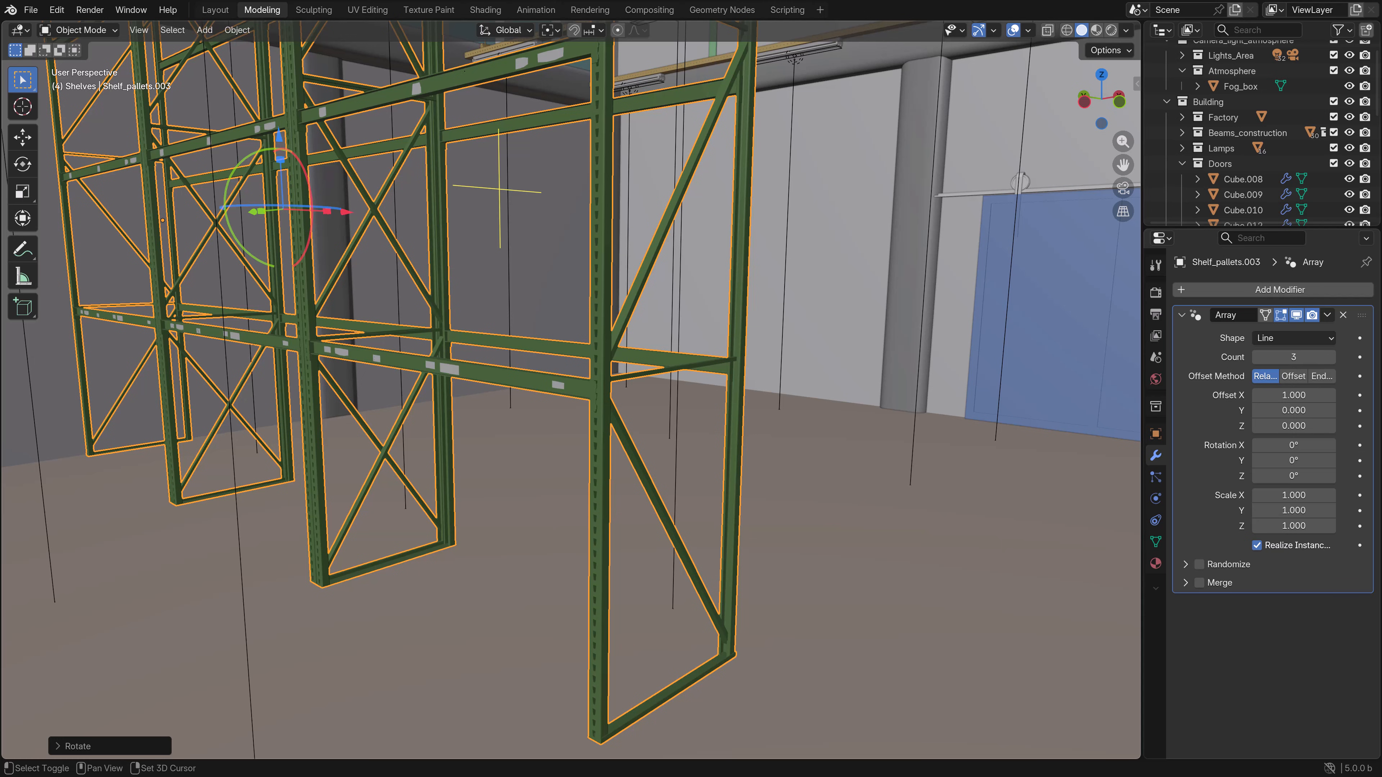
pyautogui.keyDown('shift'); pyautogui.moveTo(589, 261); pyautogui.dragTo(699, 445, button='middle'); pyautogui.keyUp('shift')
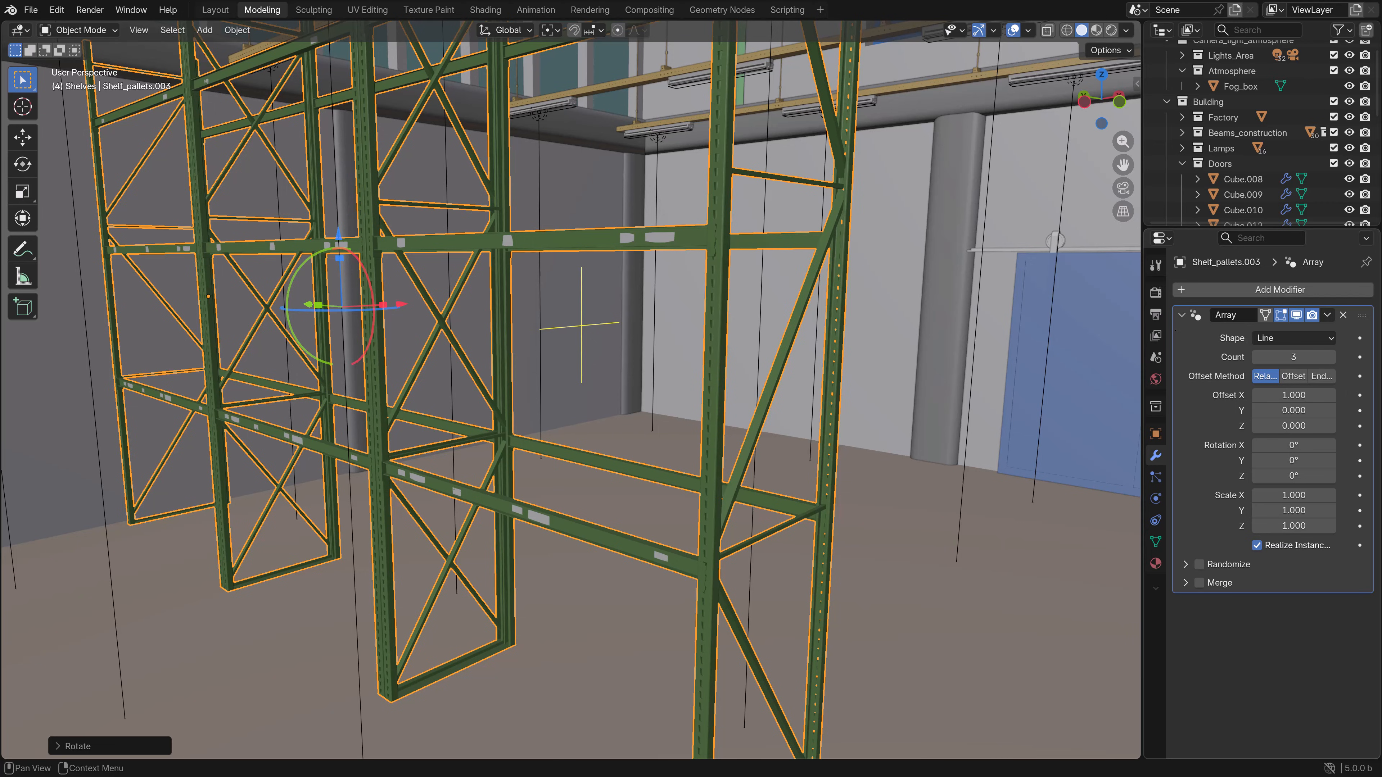
pyautogui.click(1199, 564)
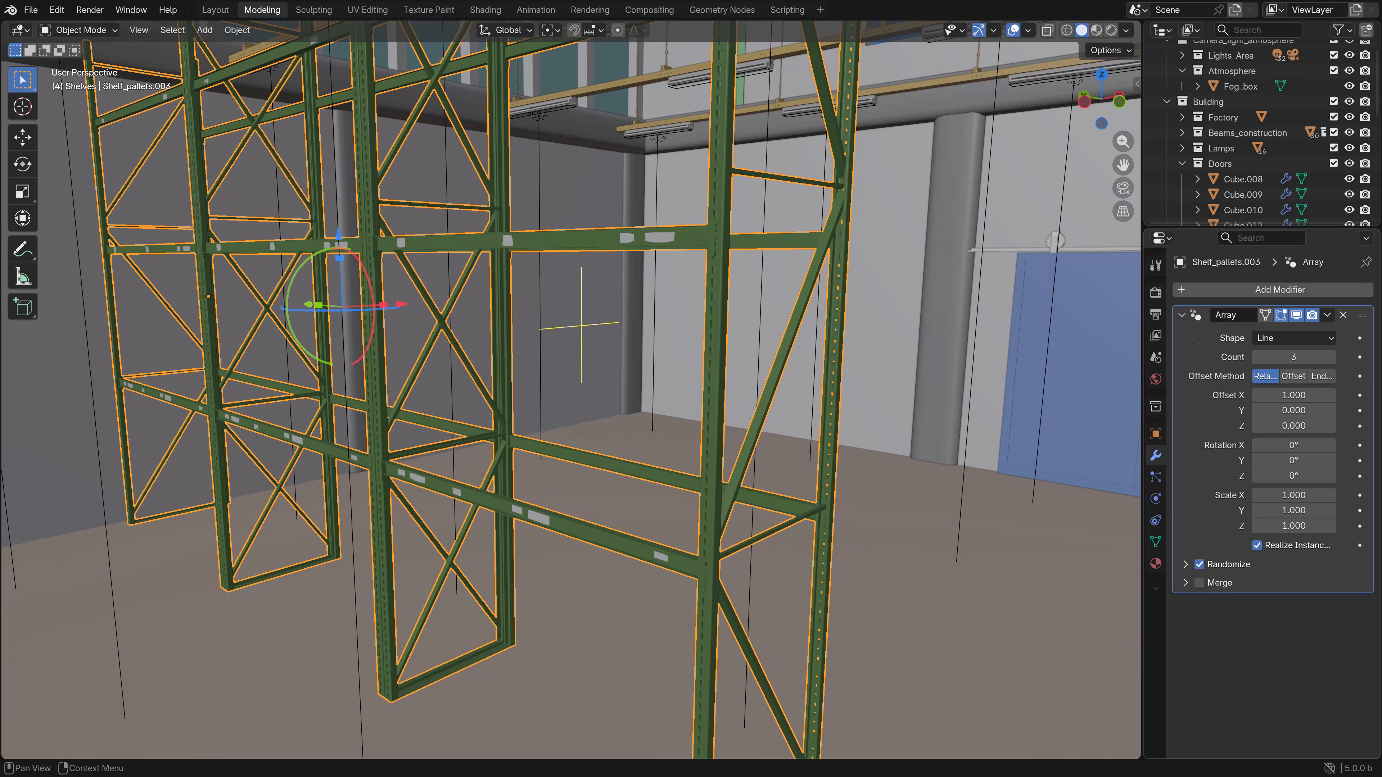
pyautogui.click(1185, 565)
pyautogui.scroll(-3, 1286, 620)
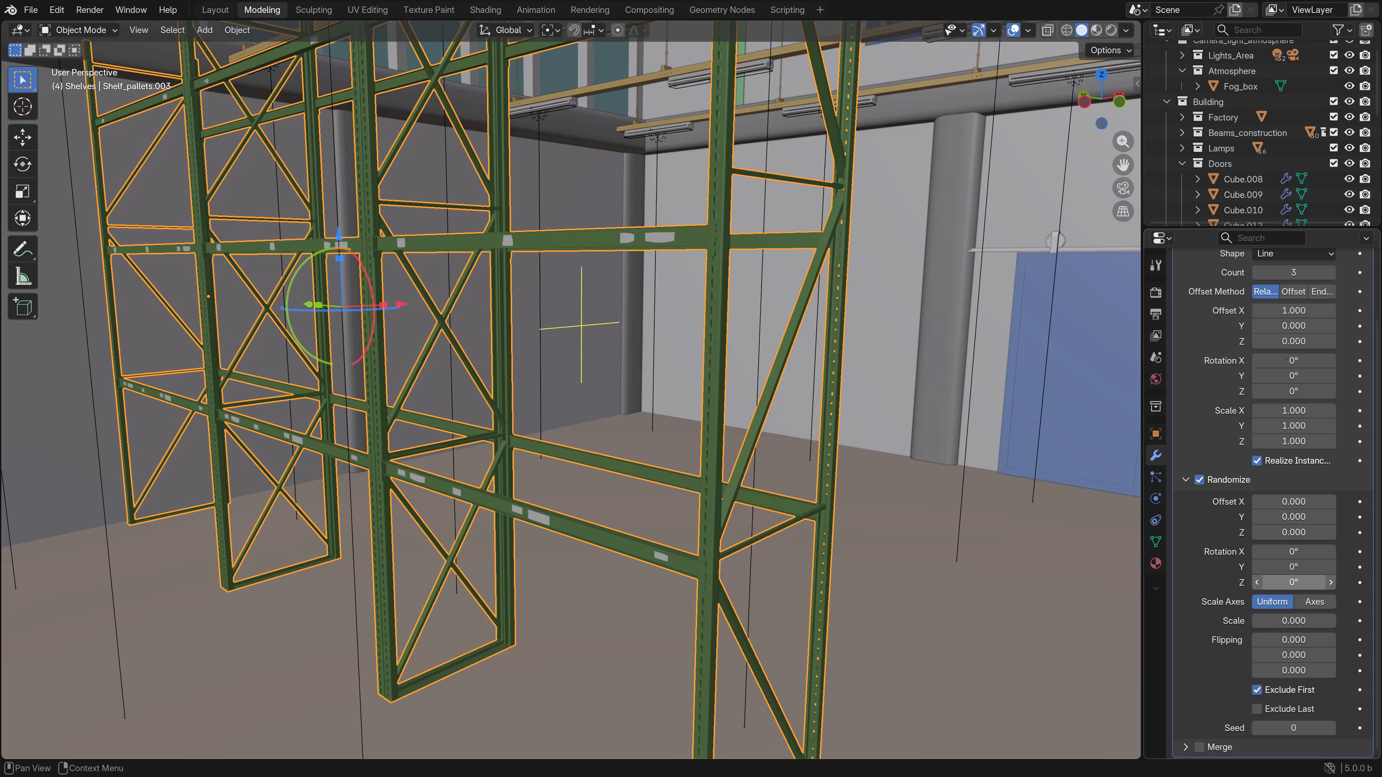
pyautogui.moveTo(1294, 581); pyautogui.dragTo(1291, 582)
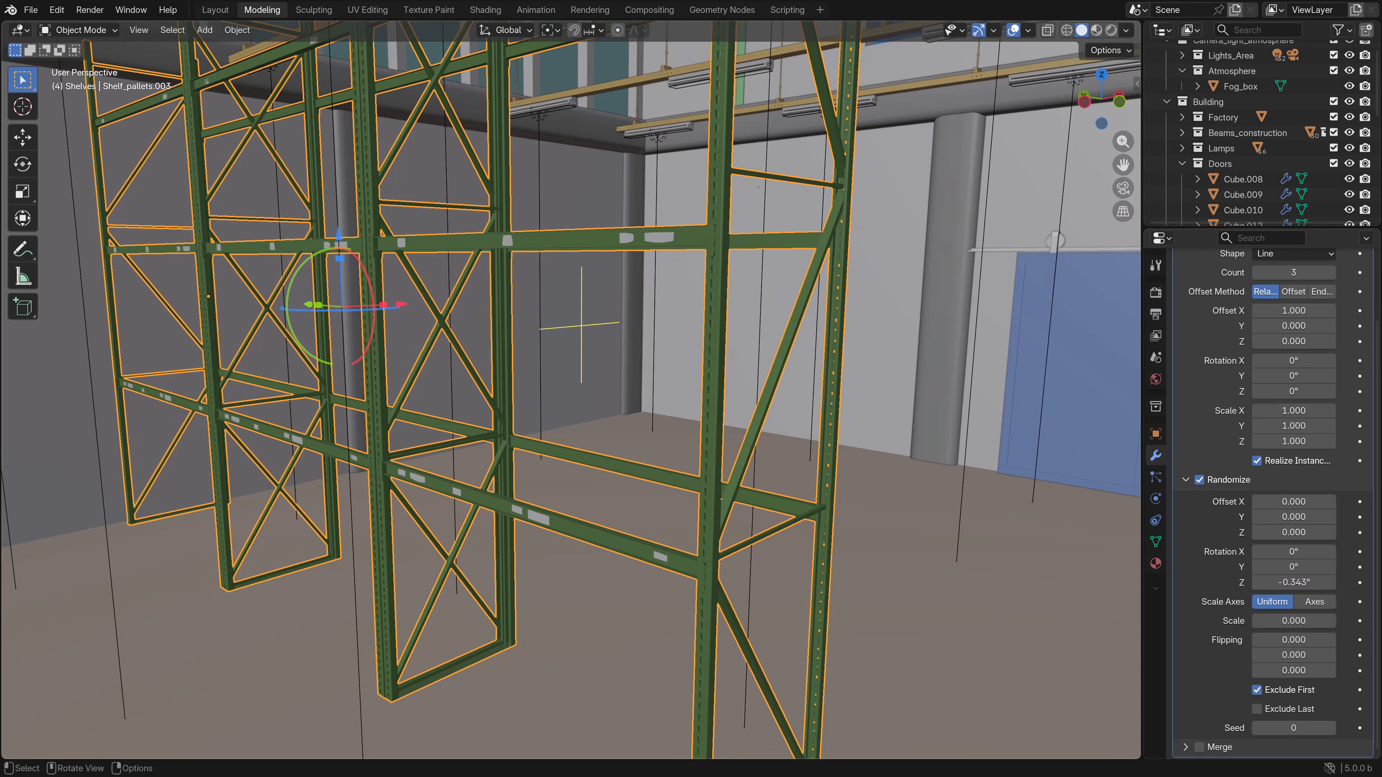
pyautogui.scroll(-3, 571, 389)
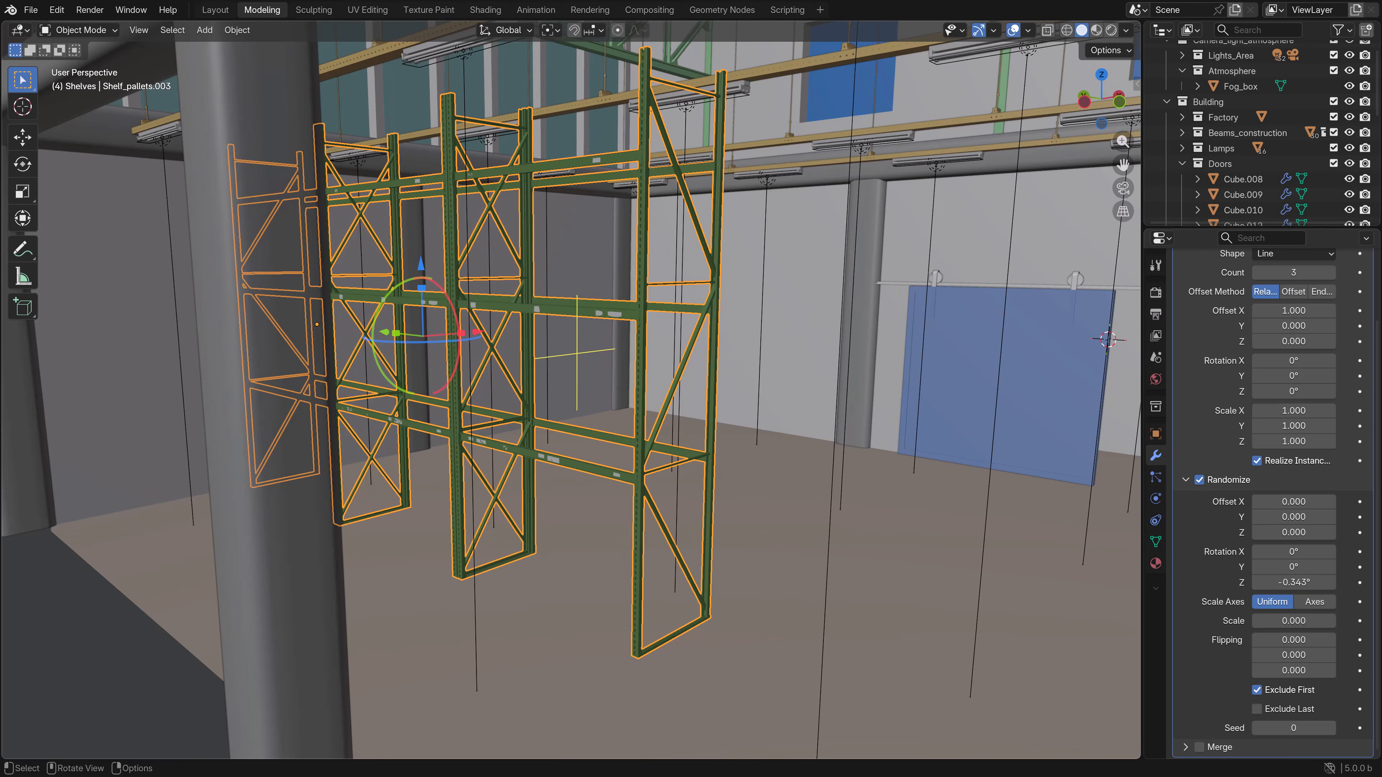
# - In wireframe top view, duplicate the shelf row, rotate it half a turn and move it 5.941 m along X and -4.948 m along Y
pyautogui.press('KP_7')
pyautogui.hotkey('shift', 'z')
pyautogui.scroll(-3, 571, 389)
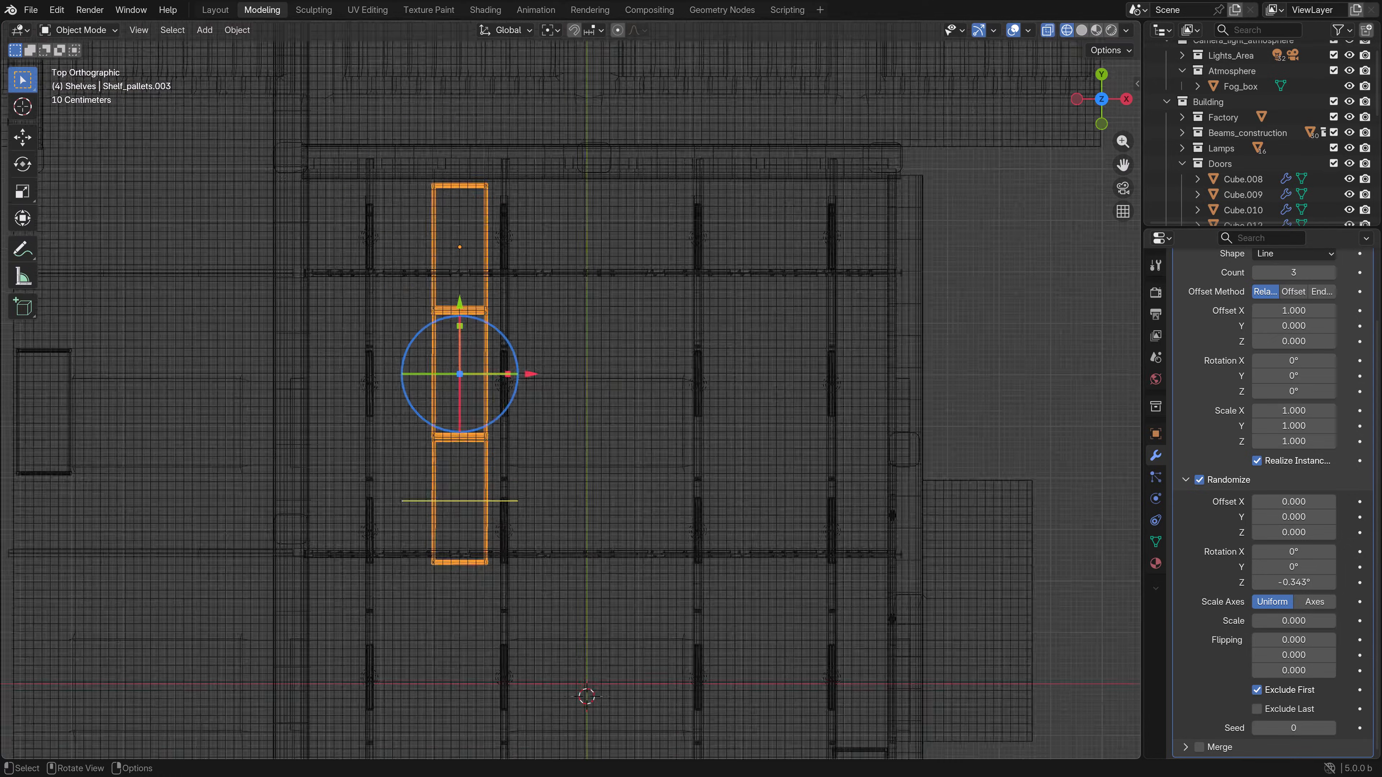
pyautogui.hotkey('shift', 'd')
pyautogui.press('r')
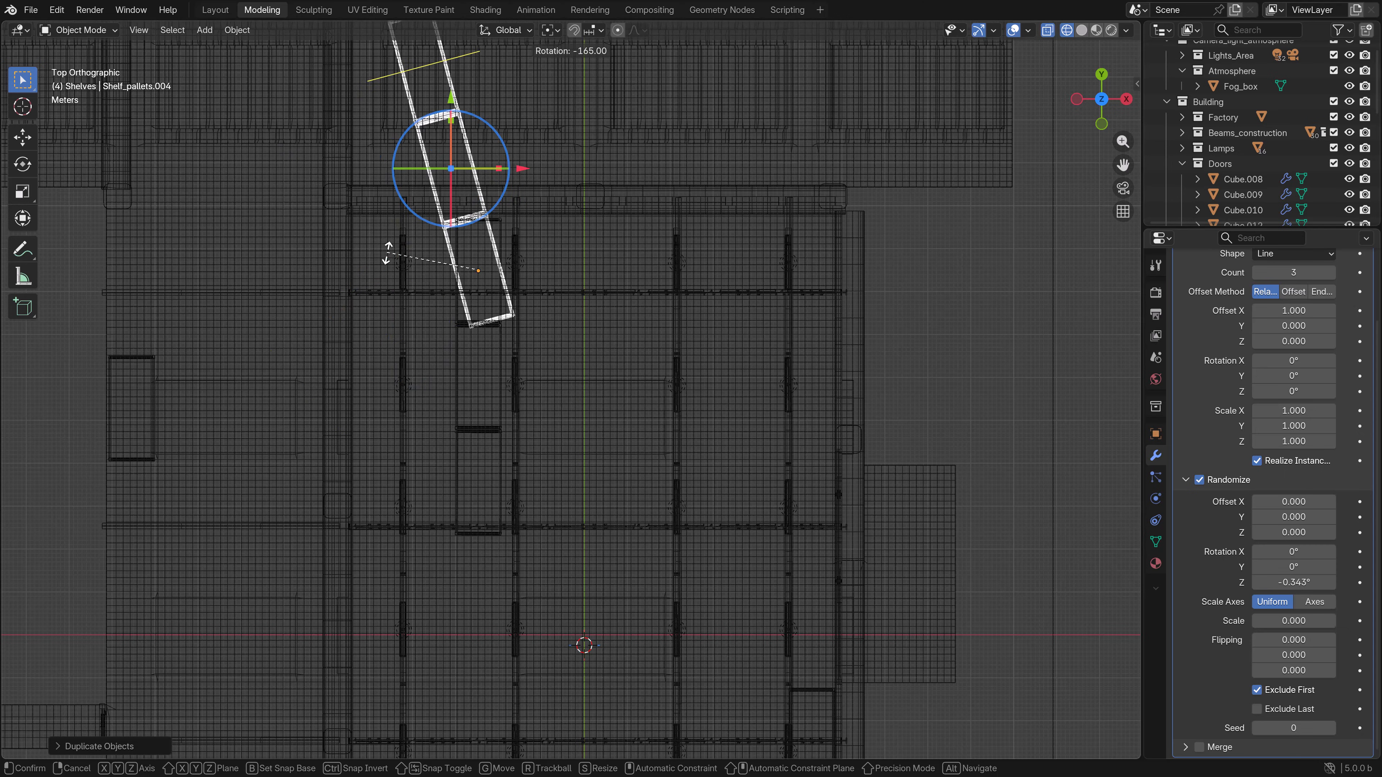
pyautogui.click(423, 238)
pyautogui.press('g')
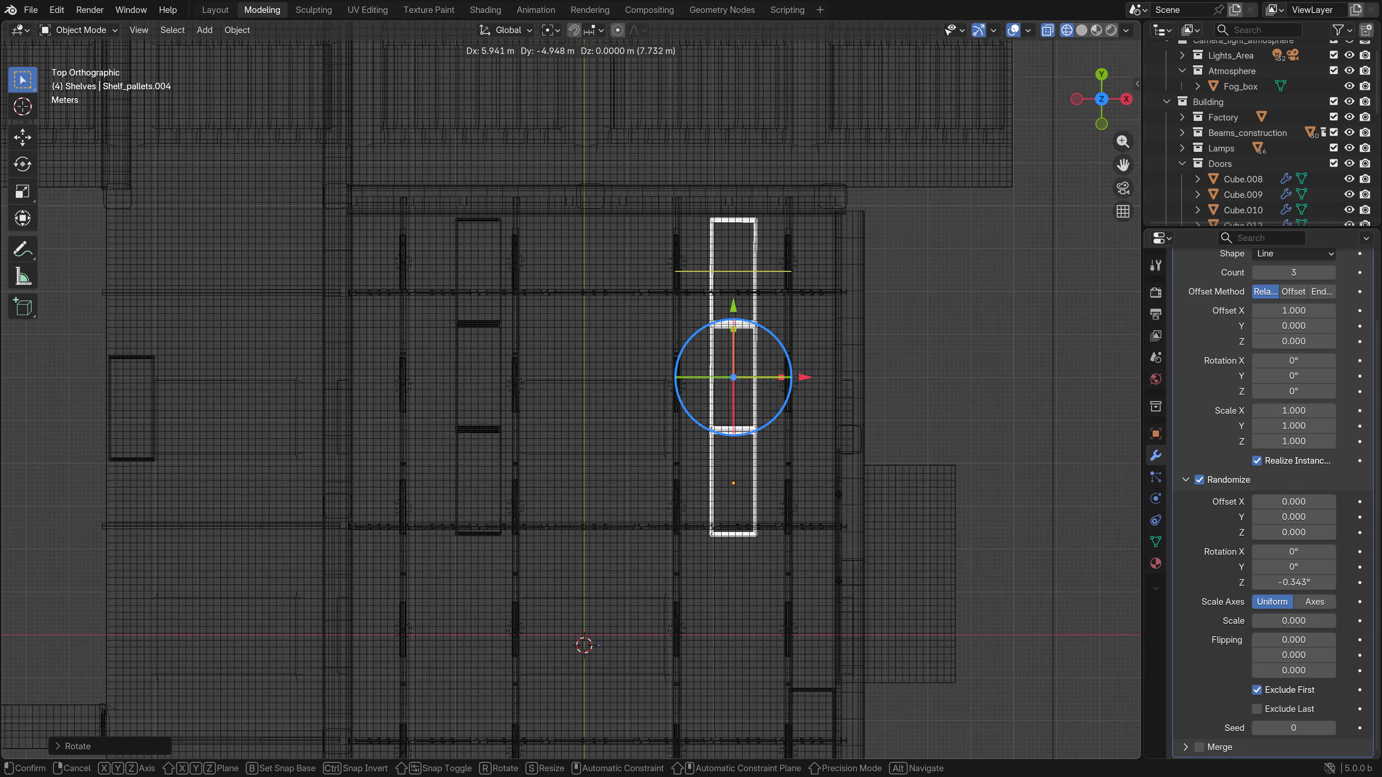
pyautogui.press('Return')
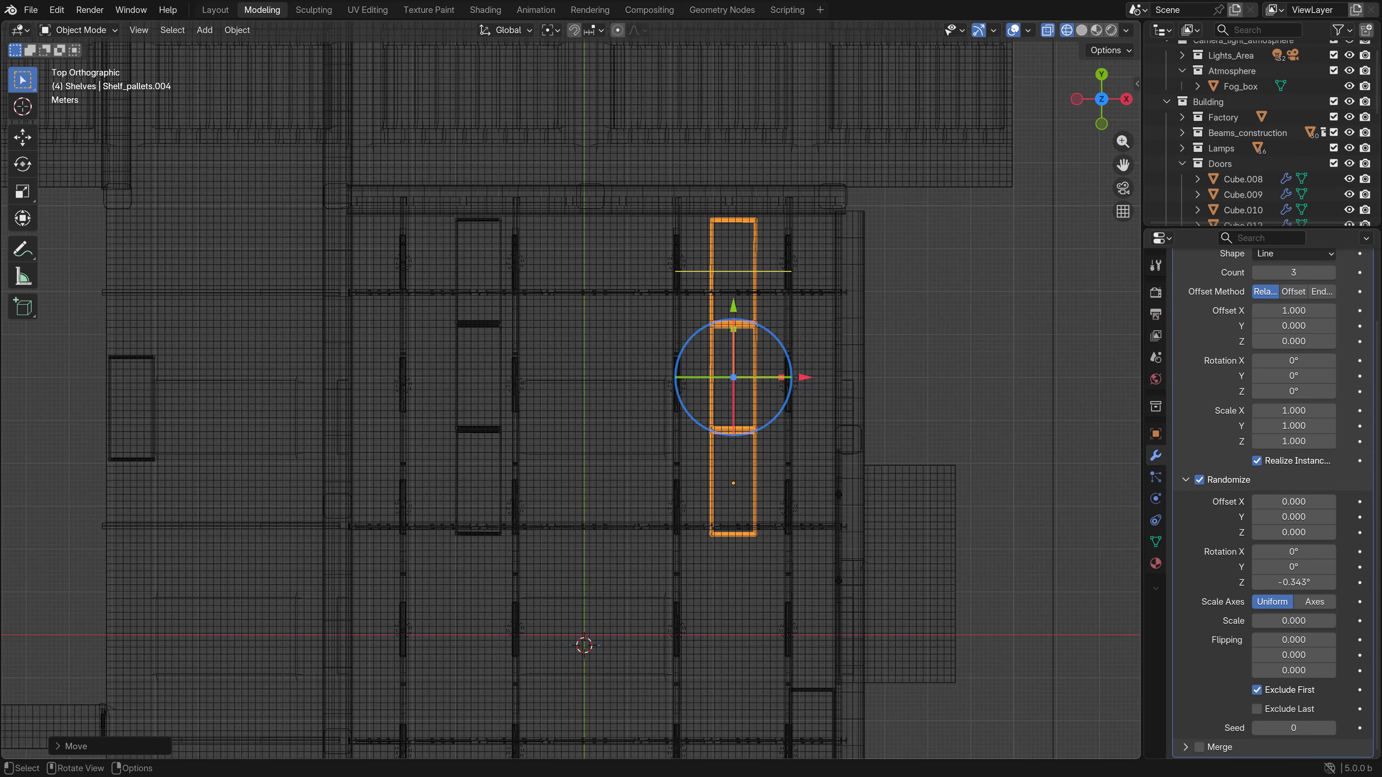
# - Check the shelf rows through the camera in rendered shading and return to solid shading
pyautogui.press('KP_0')
pyautogui.hotkey('shift', 'z')
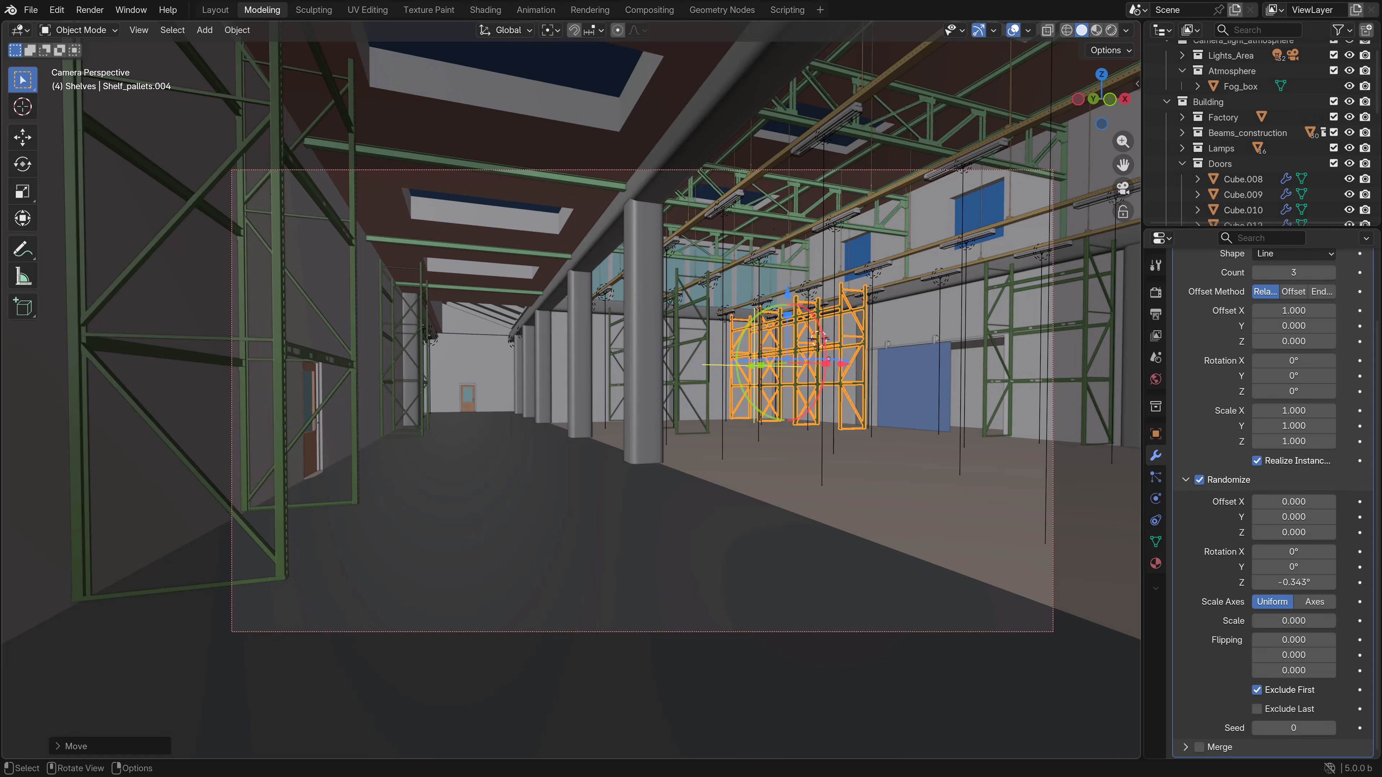
pyautogui.keyDown('shift'); pyautogui.moveTo(642, 400); pyautogui.dragTo(593, 401, button='middle'); pyautogui.keyUp('shift')
pyautogui.press('z')
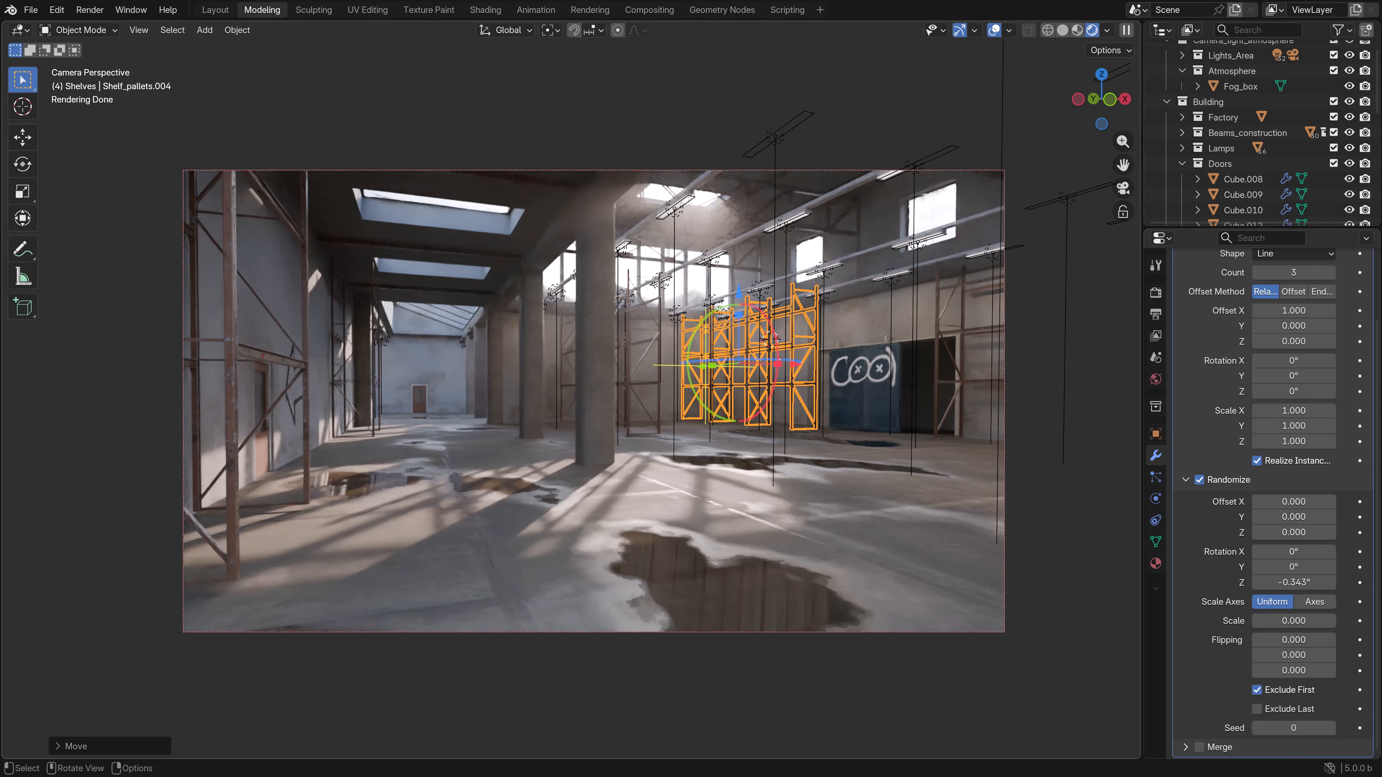
pyautogui.click(708, 451)
pyautogui.press('z')
pyautogui.click(811, 451)
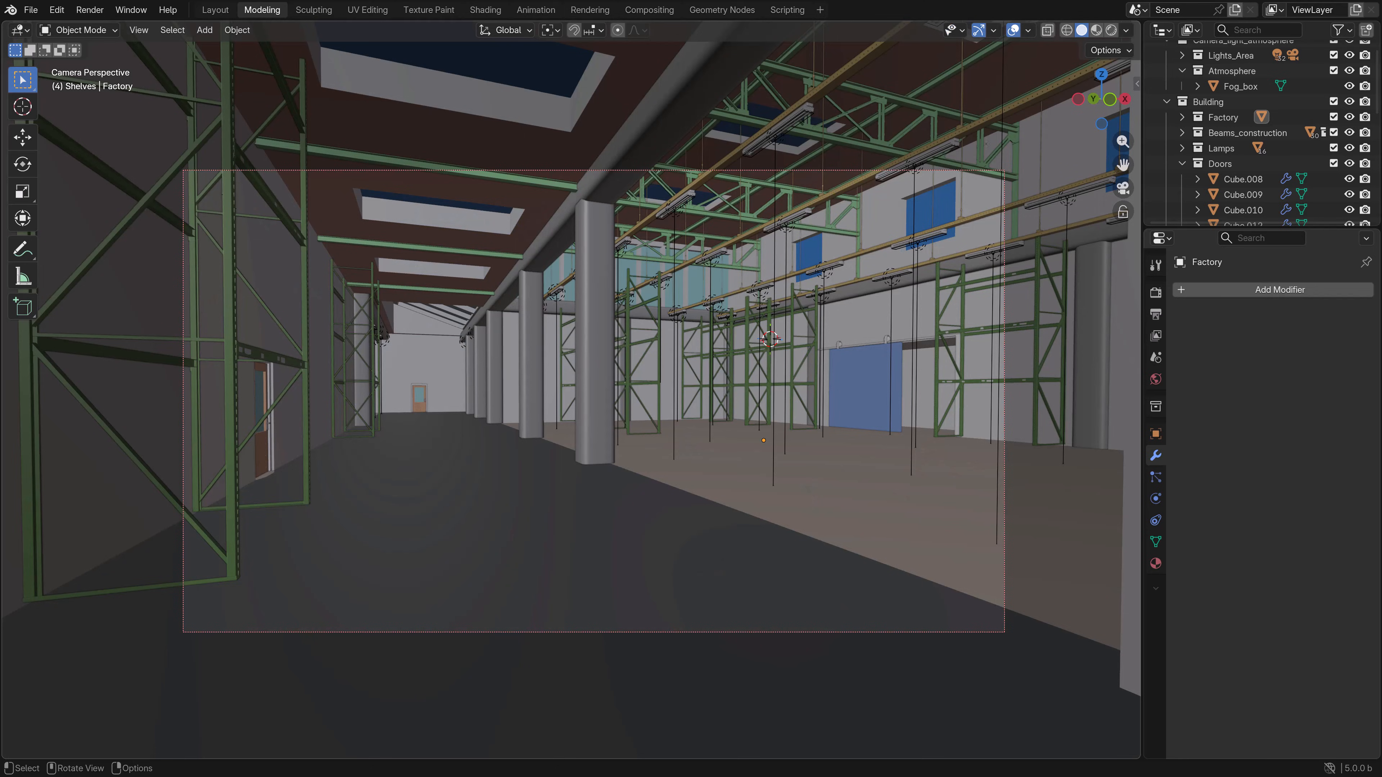
# - Collapse the Doors, Blueprints and Shelves collections in the outliner and make Props the active collection
pyautogui.click(1182, 164)
pyautogui.scroll(-3, 1182, 193)
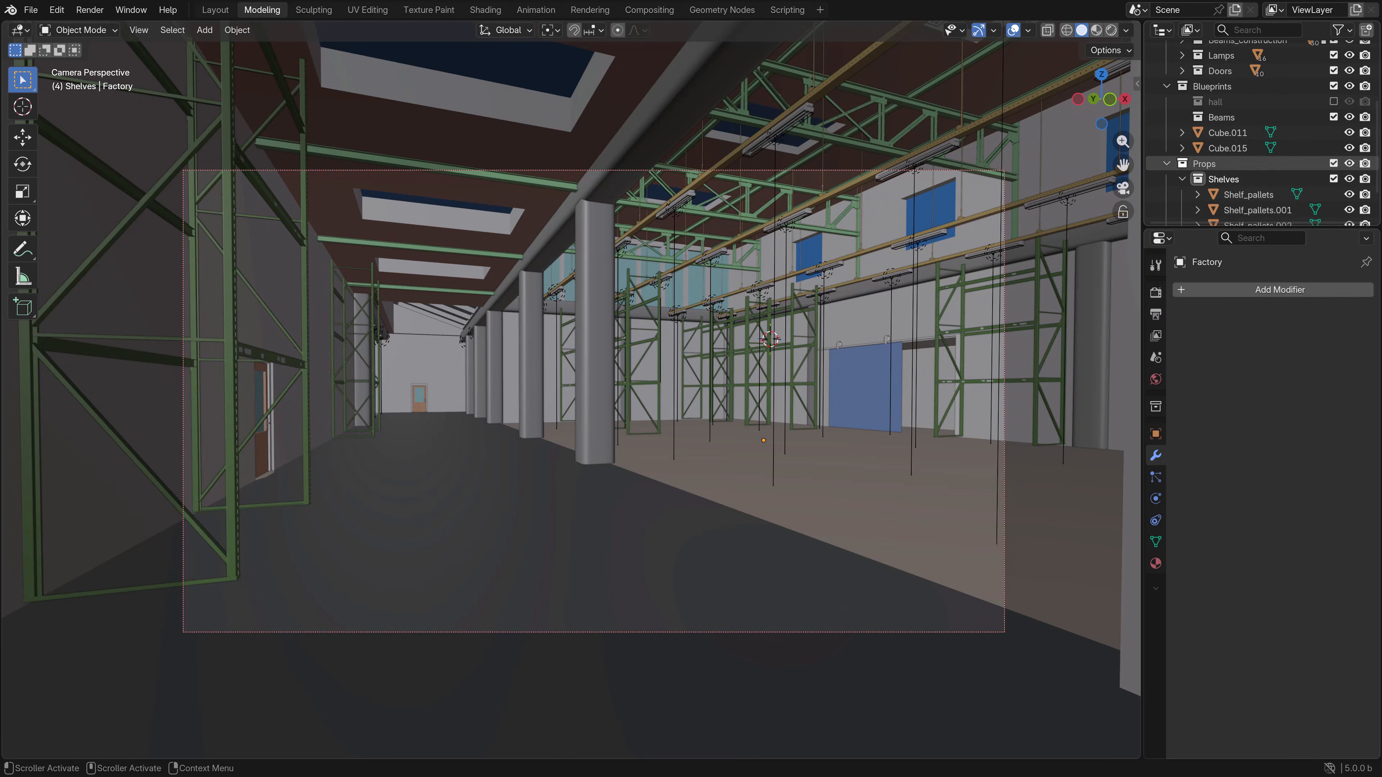
pyautogui.click(1166, 86)
pyautogui.click(1166, 117)
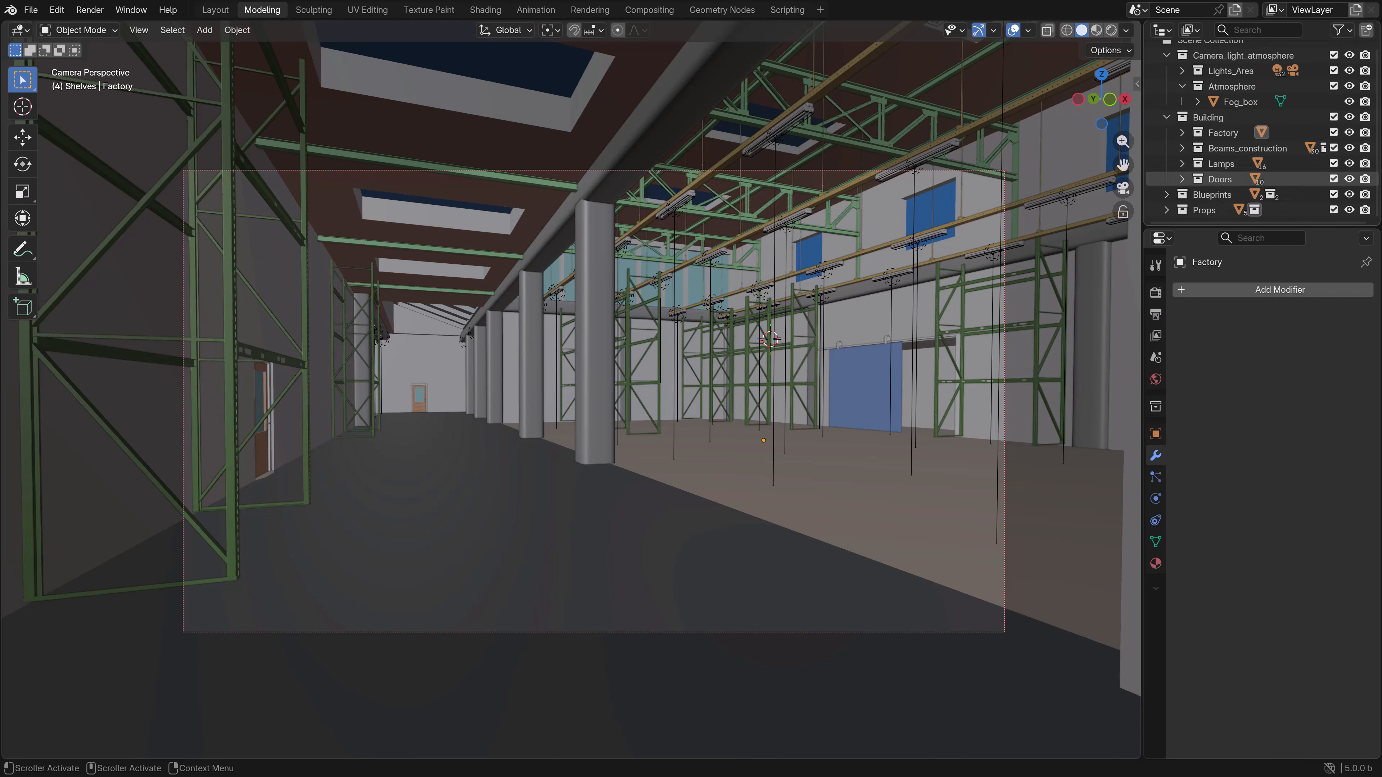
pyautogui.click(1203, 210)
pyautogui.click(1166, 210)
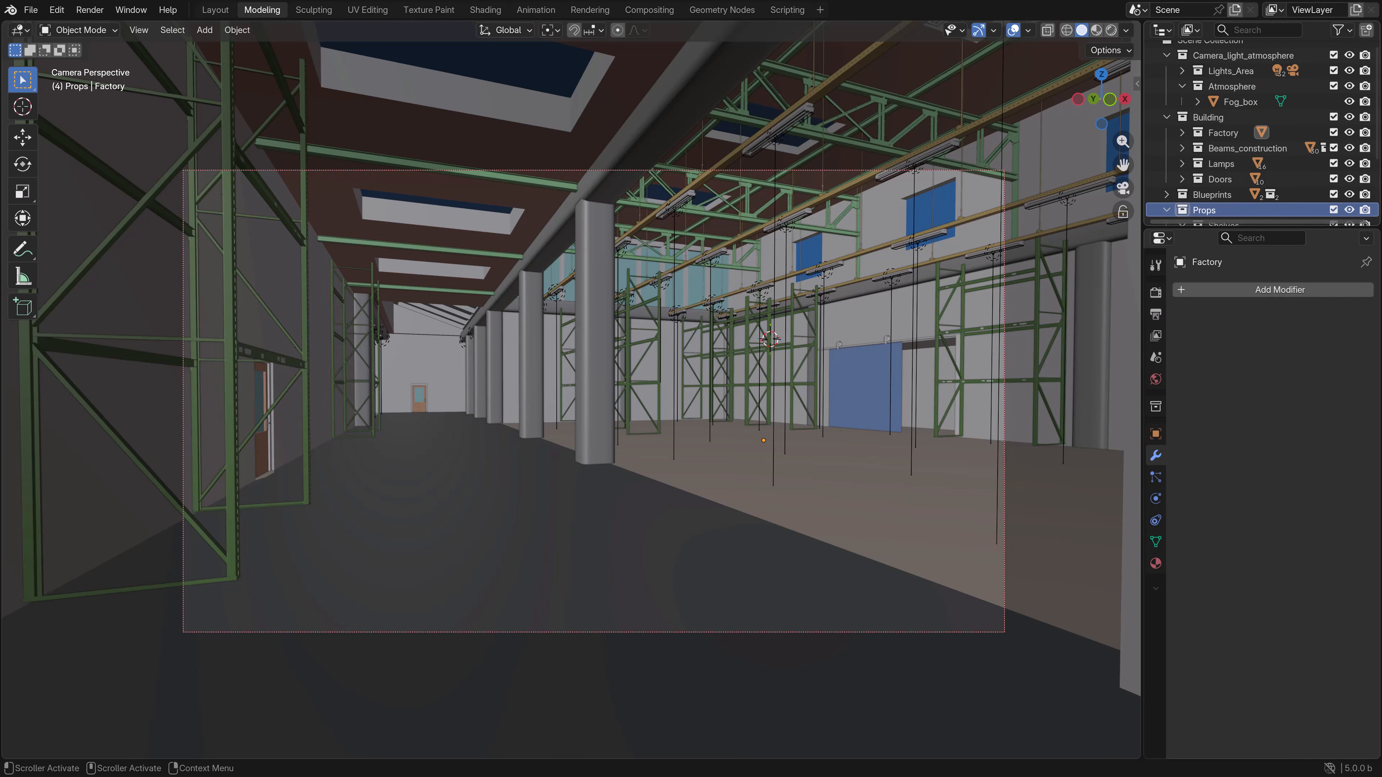
pyautogui.scroll(-3, 1203, 210)
pyautogui.scroll(3, 1251, 163)
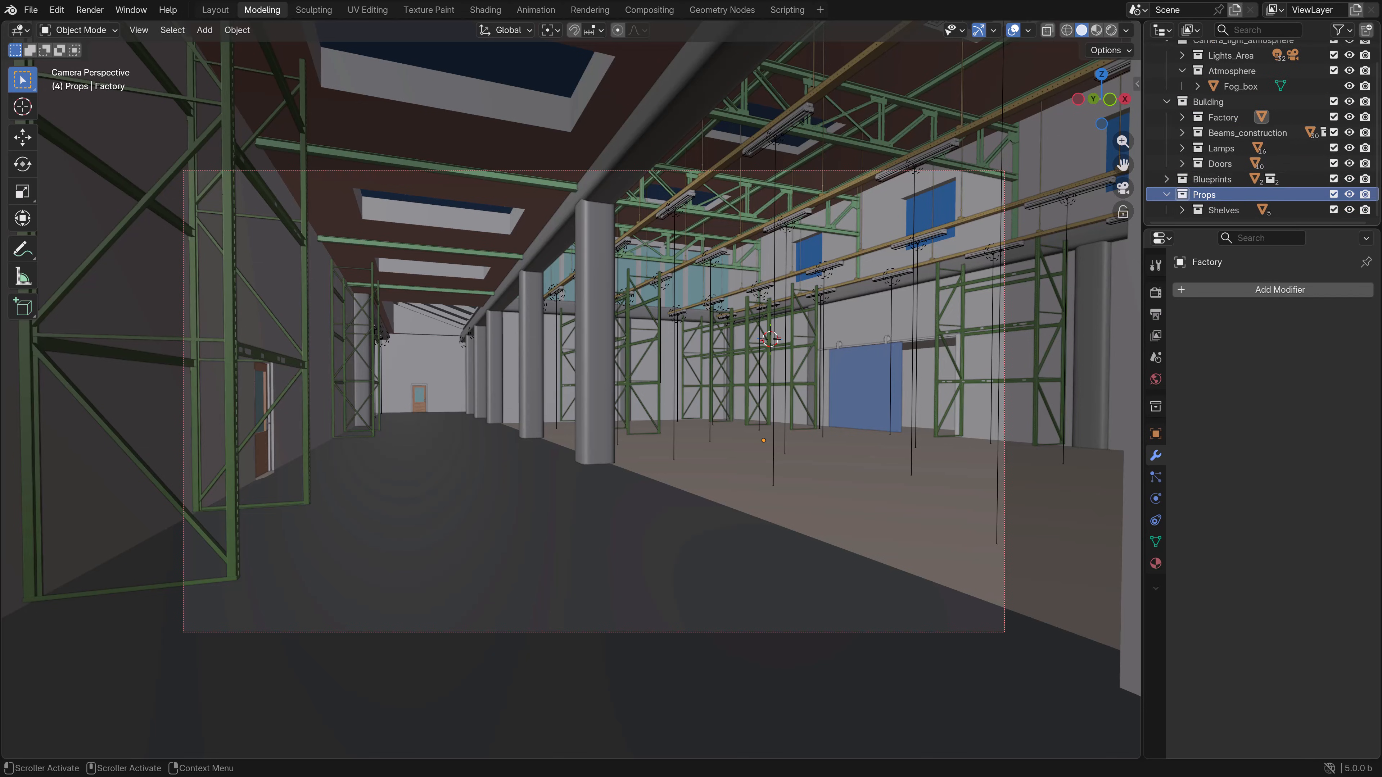
# - Create a new collection inside Props and name it Container
pyautogui.rightClick(1159, 193)
pyautogui.click(1090, 192)
pyautogui.doubleClick(1218, 209)
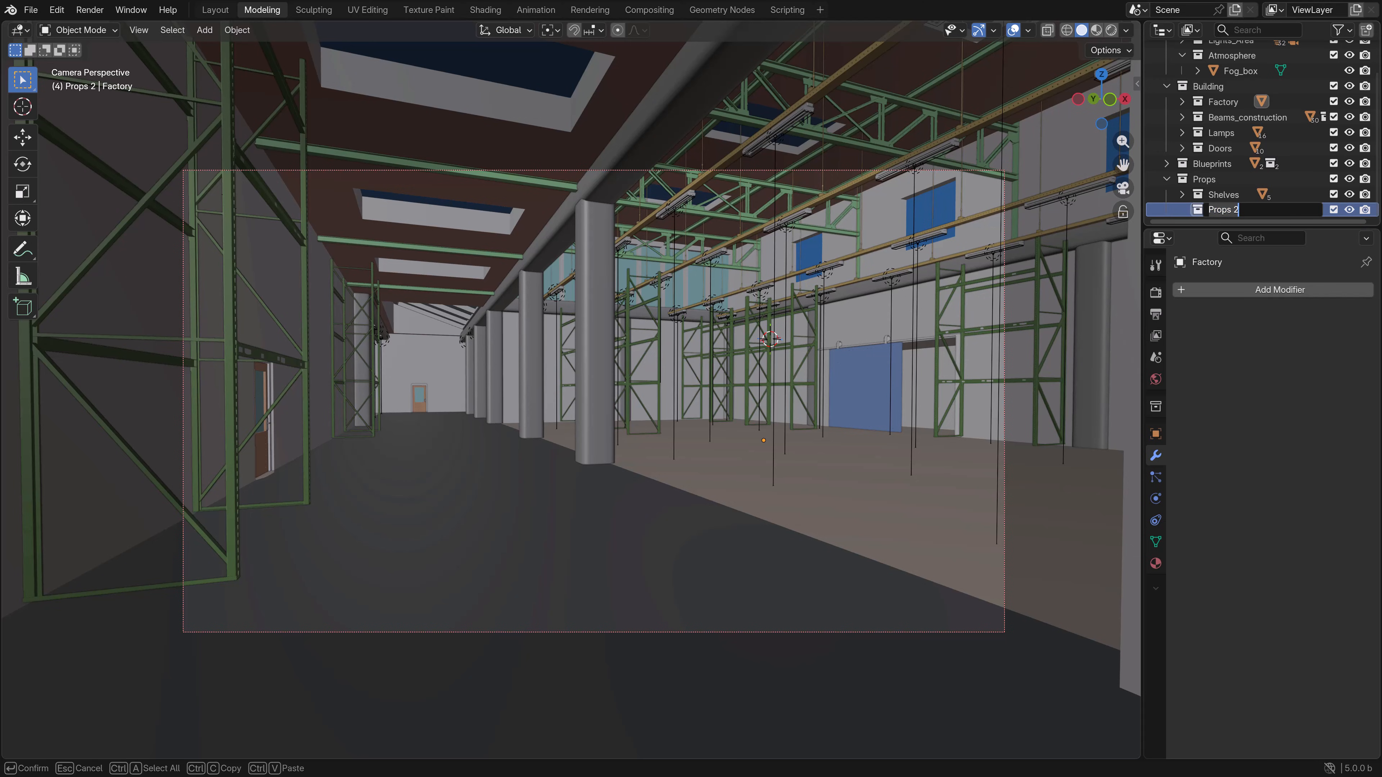
pyautogui.write('Container')
pyautogui.press('Return')
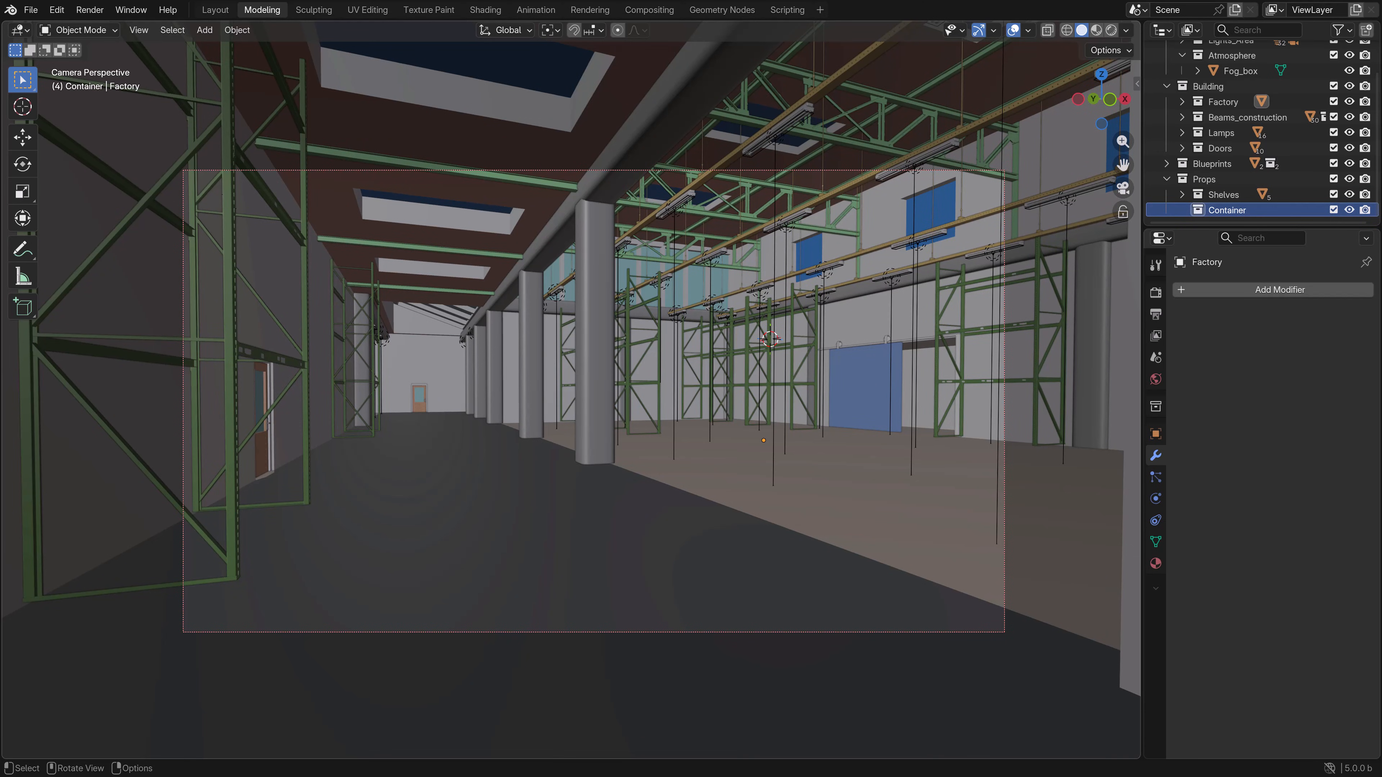
# - Append the Container object from container_model.blend in the Models/Container folder into the Container collection
pyautogui.click(30, 9)
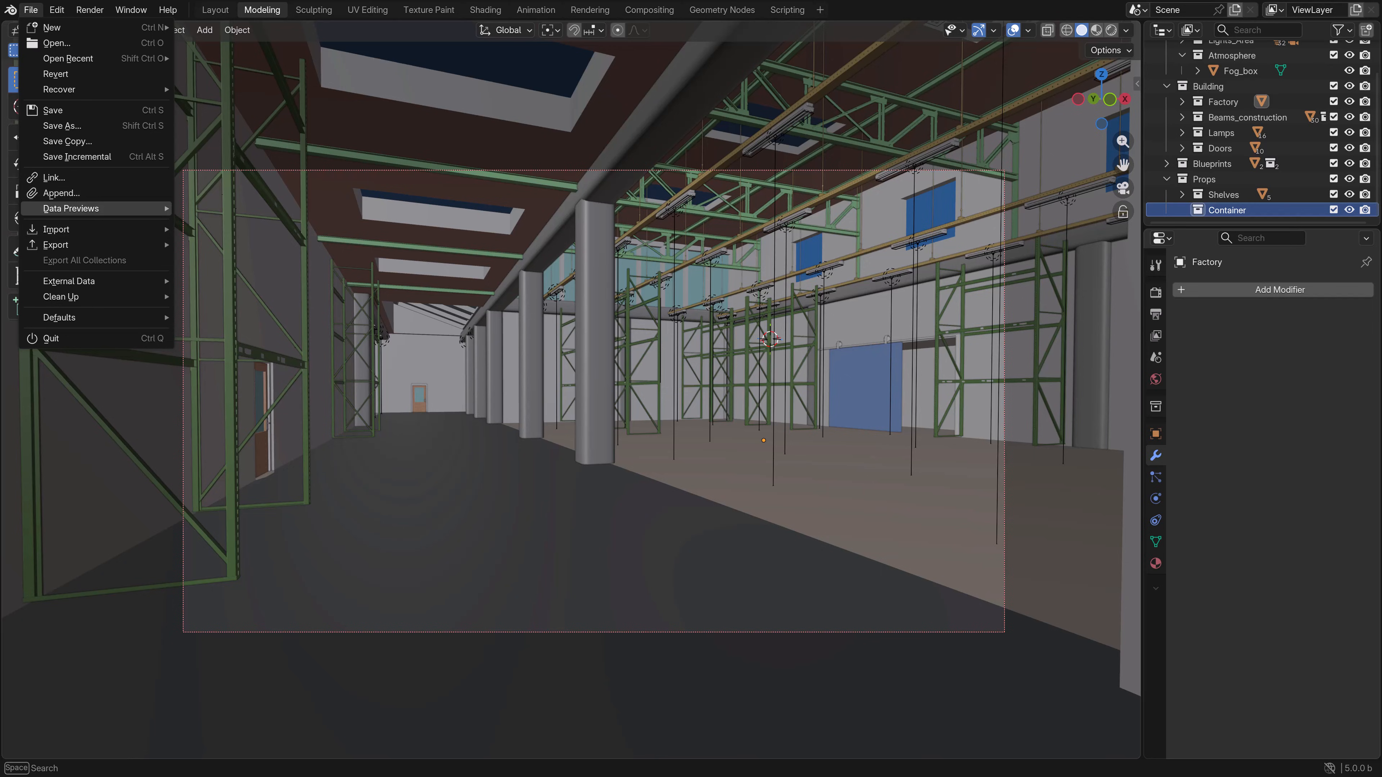
pyautogui.click(61, 192)
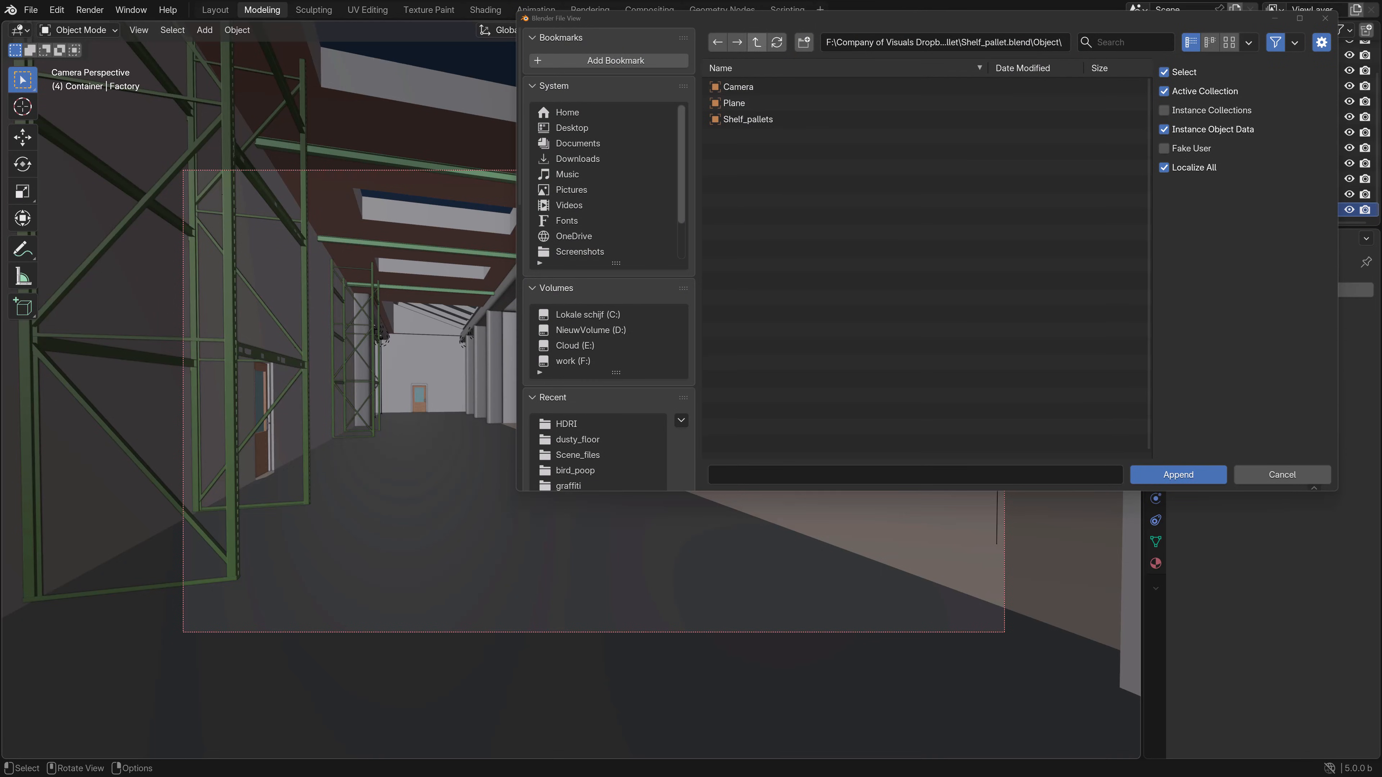
pyautogui.click(756, 41)
pyautogui.click(756, 42)
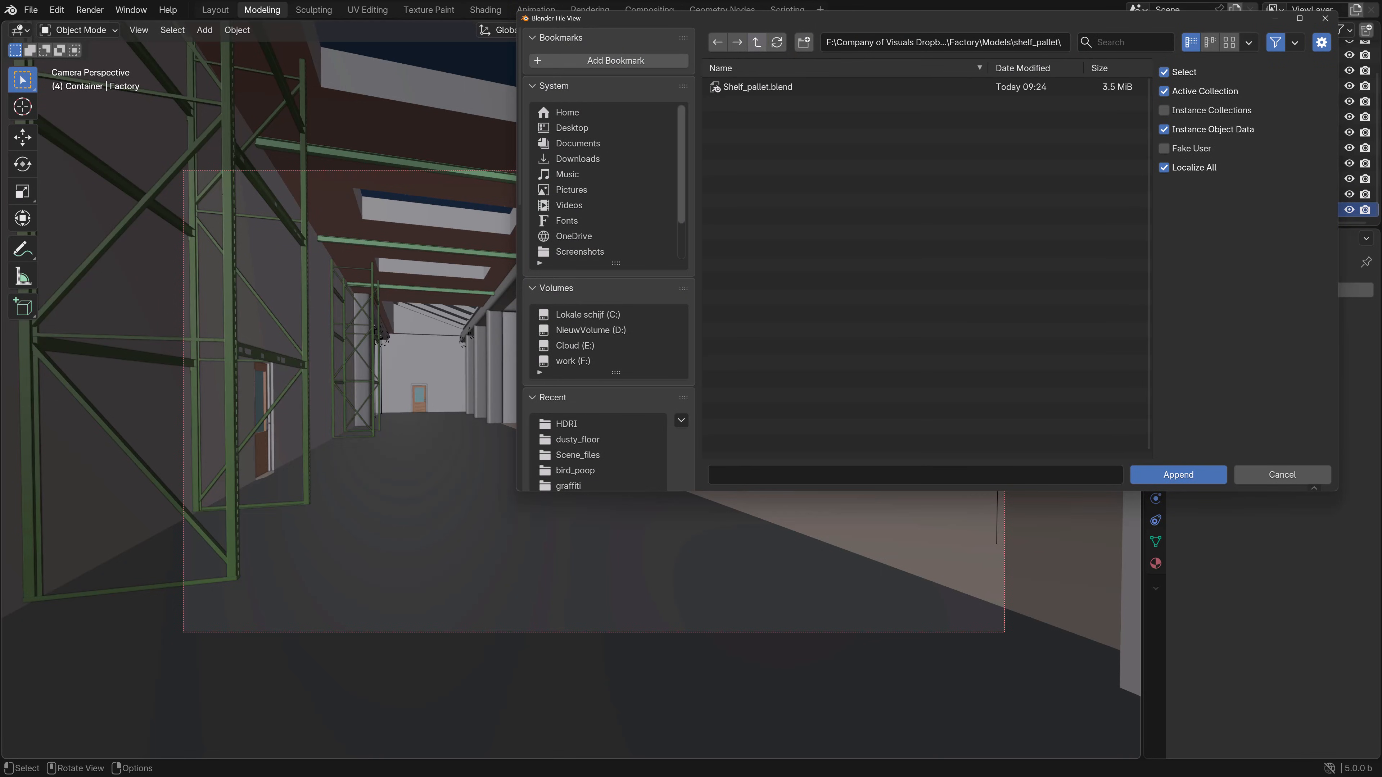
pyautogui.click(757, 42)
pyautogui.doubleClick(762, 185)
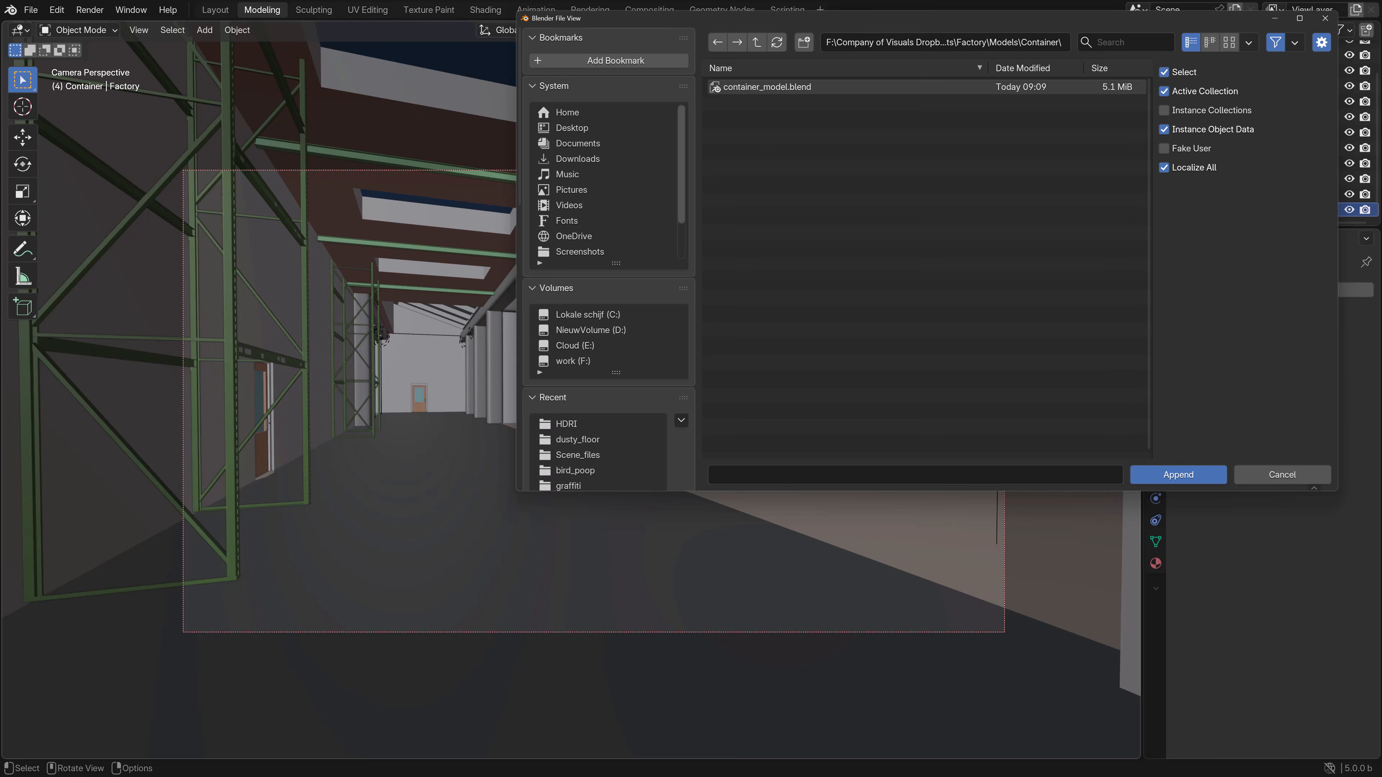
pyautogui.doubleClick(767, 86)
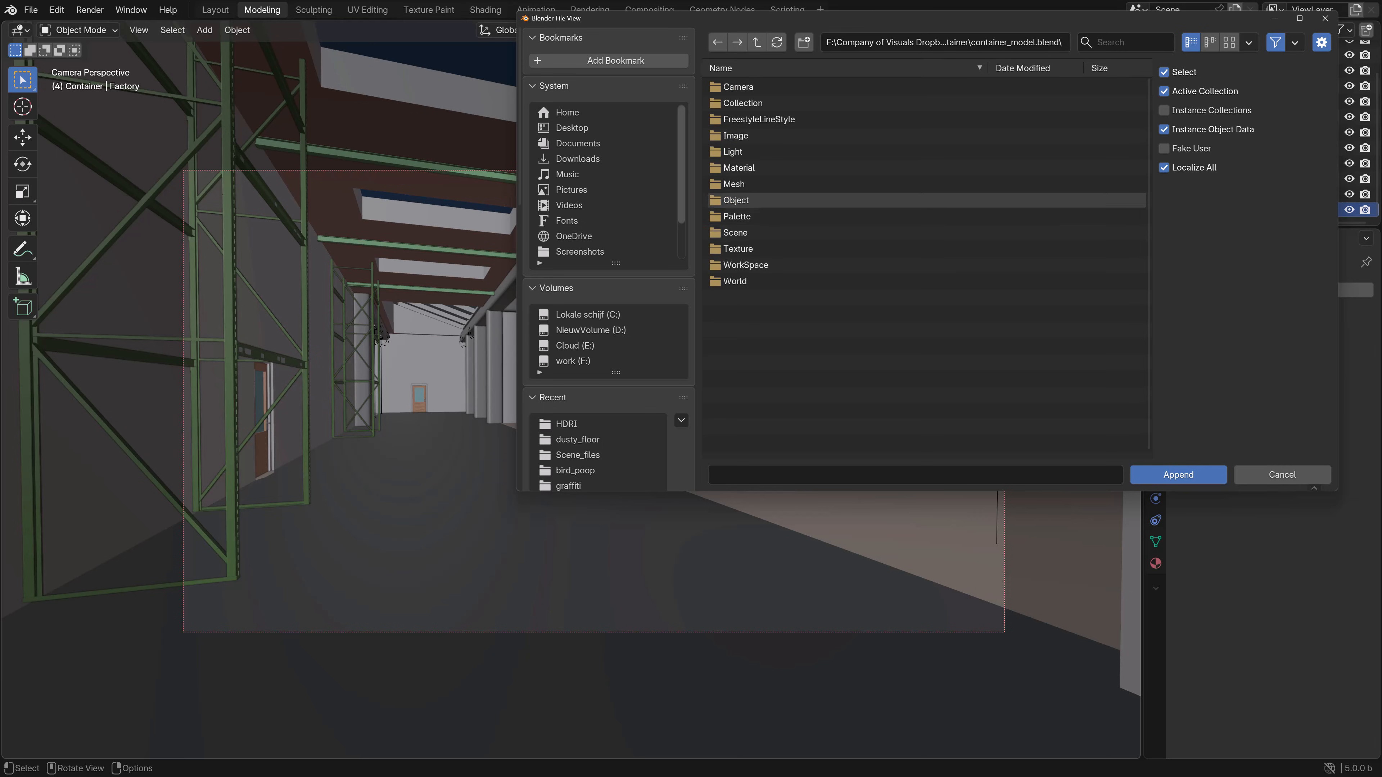
pyautogui.doubleClick(768, 199)
pyautogui.click(767, 103)
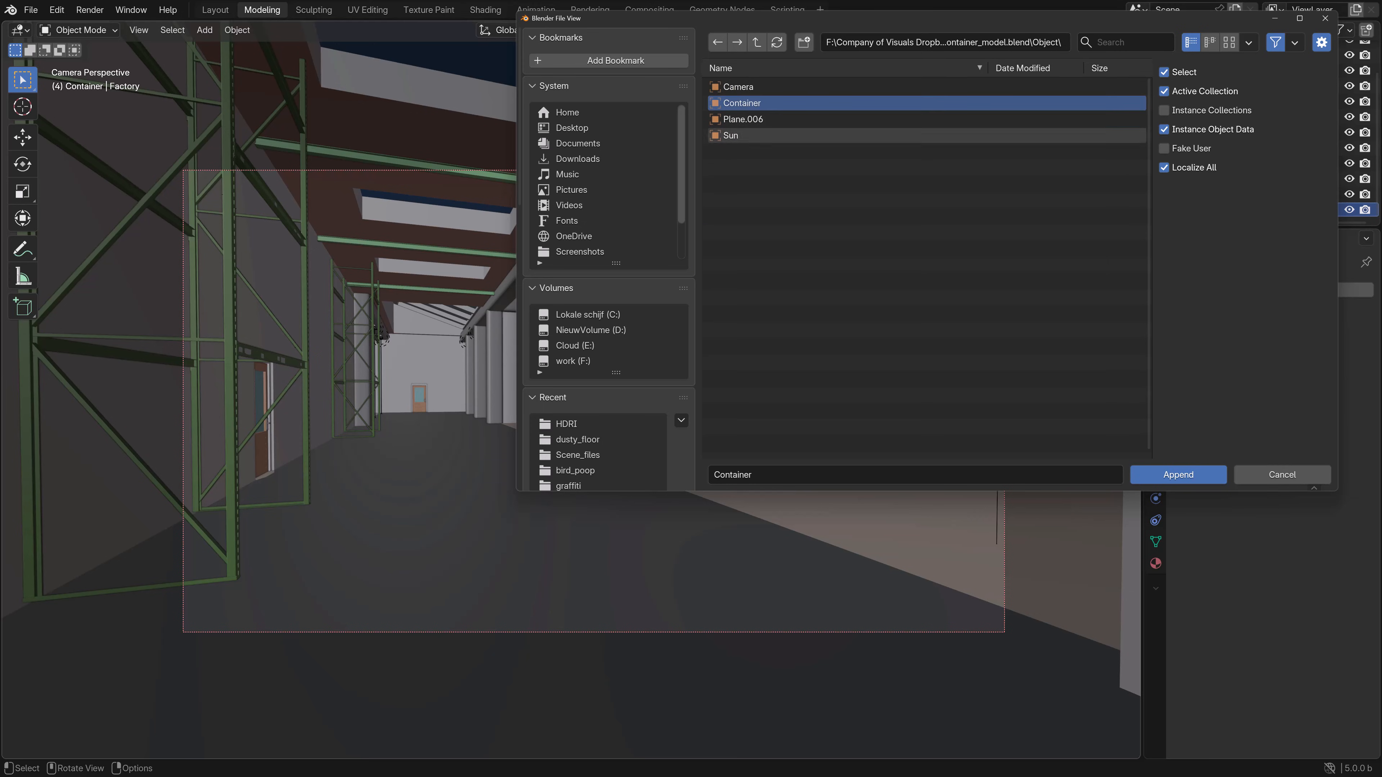
pyautogui.click(1178, 474)
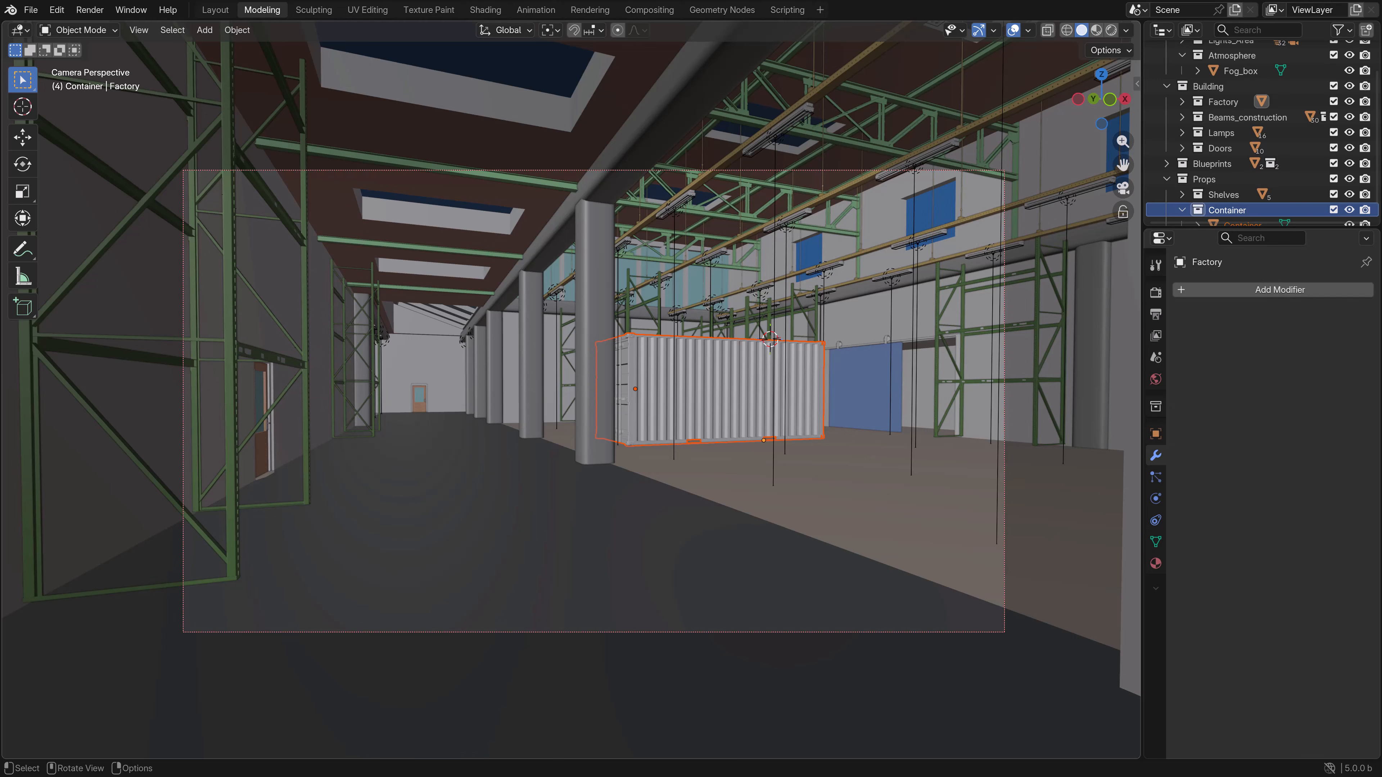
# - In wireframe top view, move the container along negative Y toward the camera end of the main hall
pyautogui.click(707, 390)
pyautogui.press('KP_7')
pyautogui.press('z')
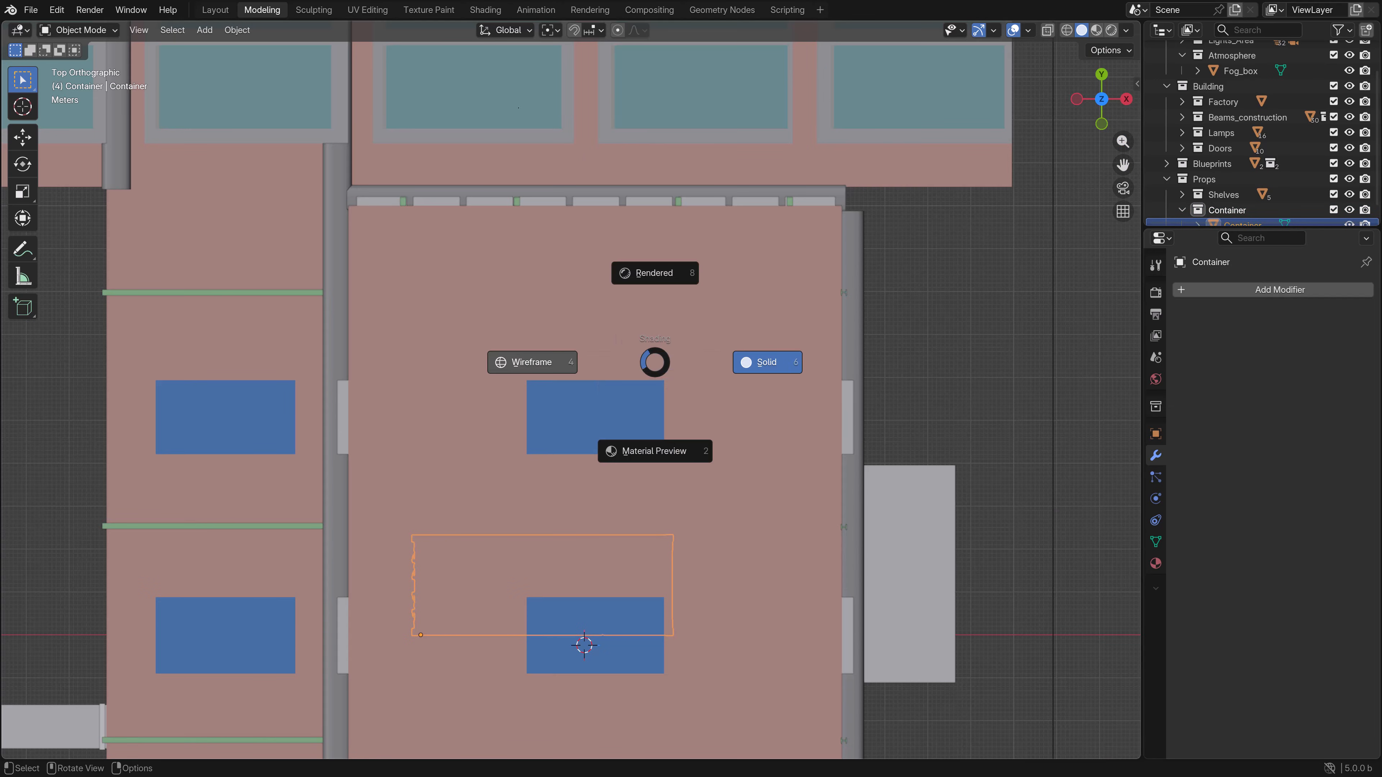
pyautogui.click(530, 361)
pyautogui.scroll(-4, 531, 361)
pyautogui.keyDown('shift'); pyautogui.moveTo(530, 361); pyautogui.dragTo(604, 157, button='middle'); pyautogui.keyUp('shift')
pyautogui.press('g')
pyautogui.press('y')
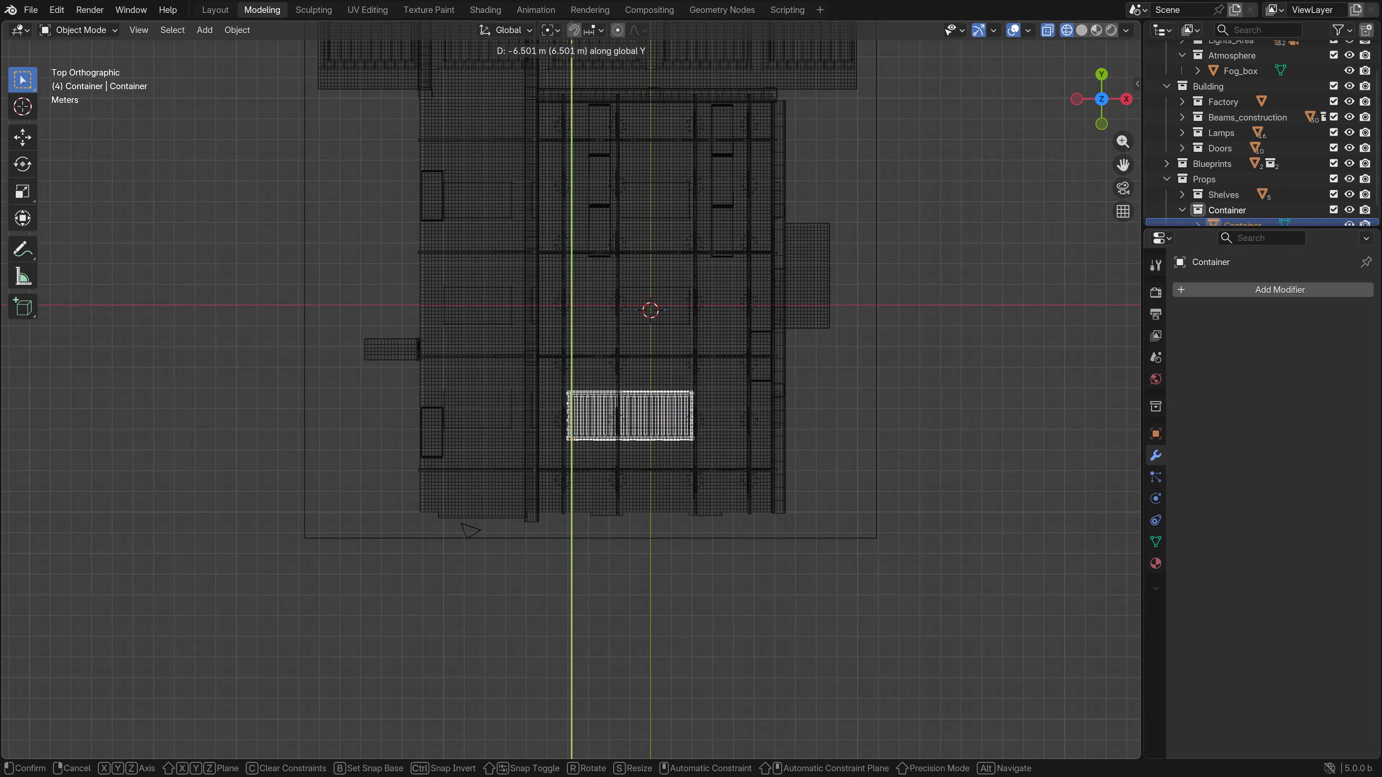
pyautogui.click(605, 351)
# - Shift the container slightly along positive X so it sits between the main hall's side walls near the end wall
pyautogui.keyDown('shift'); pyautogui.moveTo(605, 352); pyautogui.dragTo(611, 248, button='middle'); pyautogui.keyUp('shift')
pyautogui.scroll(3, 611, 248)
pyautogui.press('g')
pyautogui.press('x')
pyautogui.press('Return')
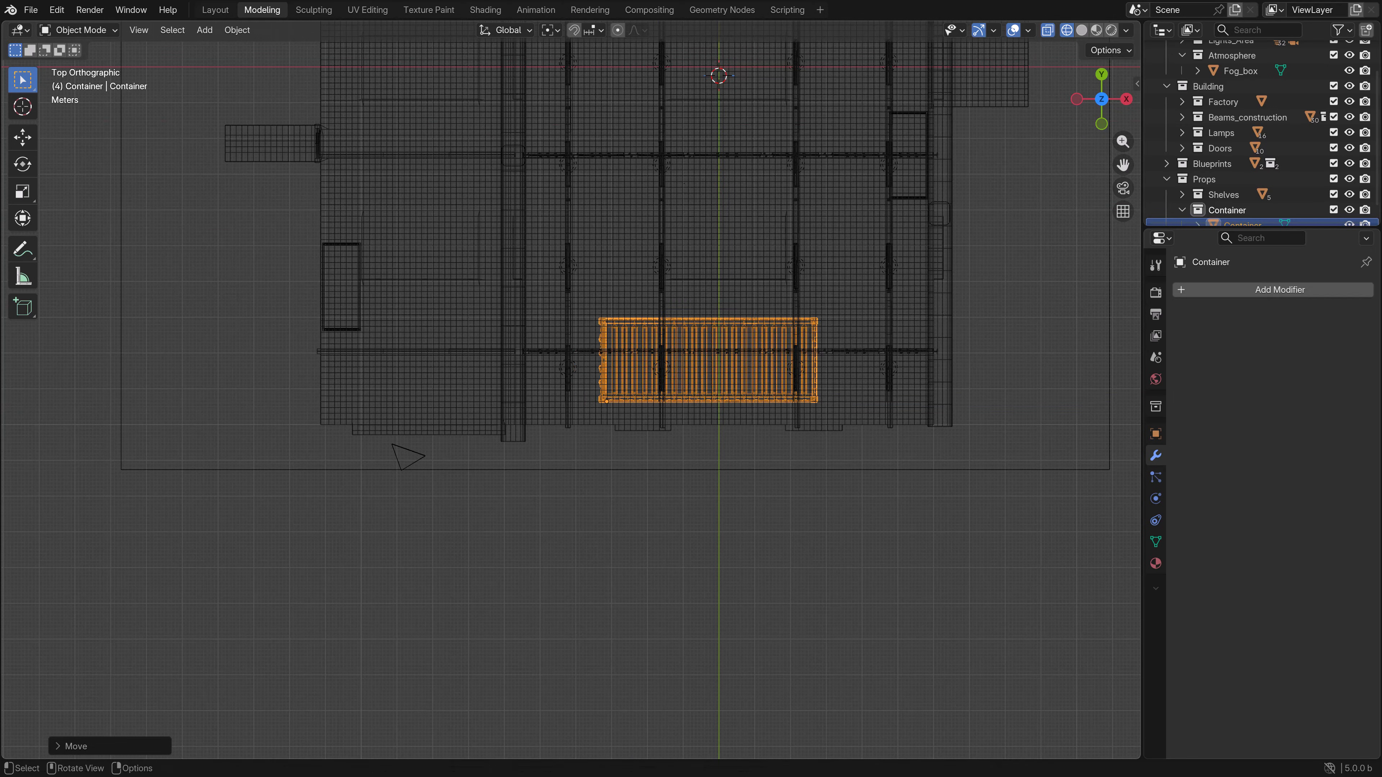
# - Check the container's placement through the camera in solid and rendered shading, and return to solid shading
pyautogui.press('KP_0')
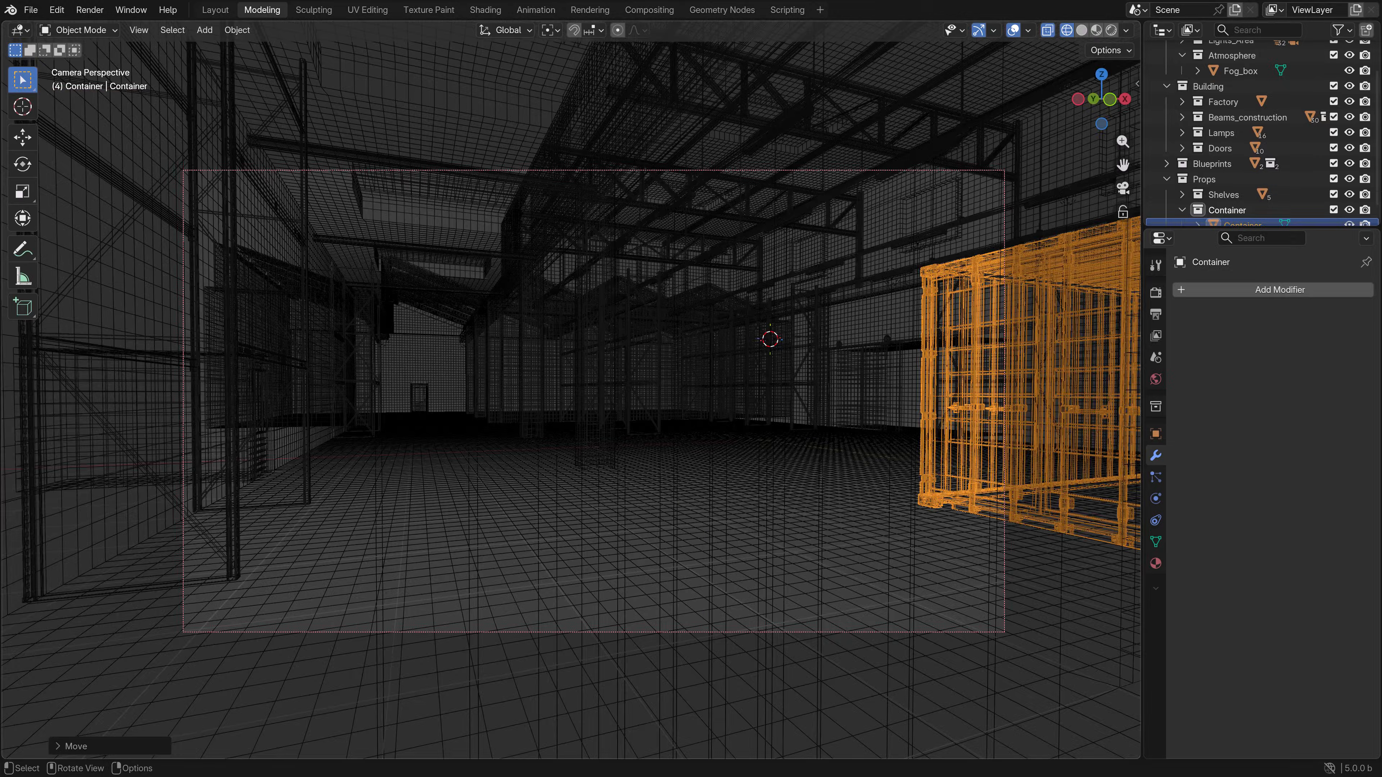
pyautogui.hotkey('shift', 'z')
pyautogui.keyDown('shift'); pyautogui.moveTo(572, 389); pyautogui.dragTo(444, 370, button='middle'); pyautogui.keyUp('shift')
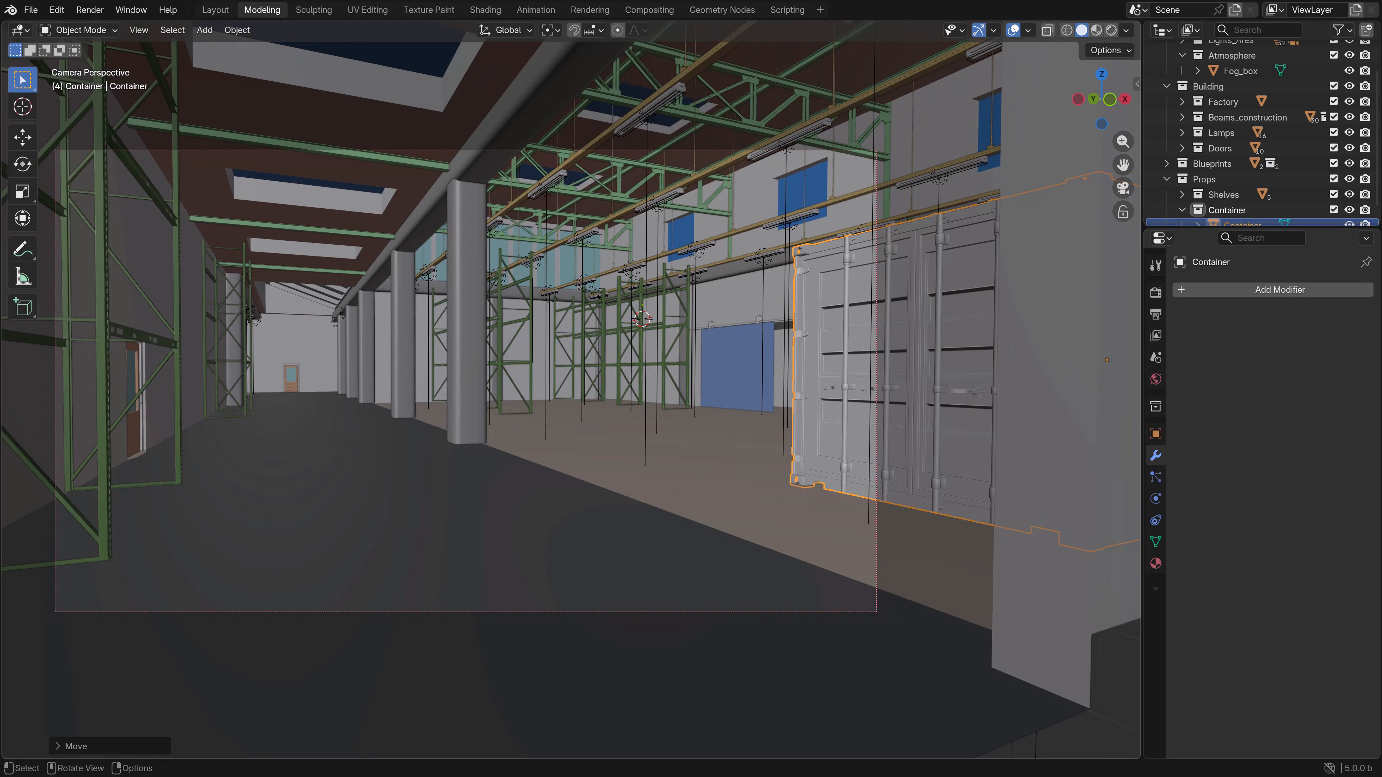
pyautogui.press('g')
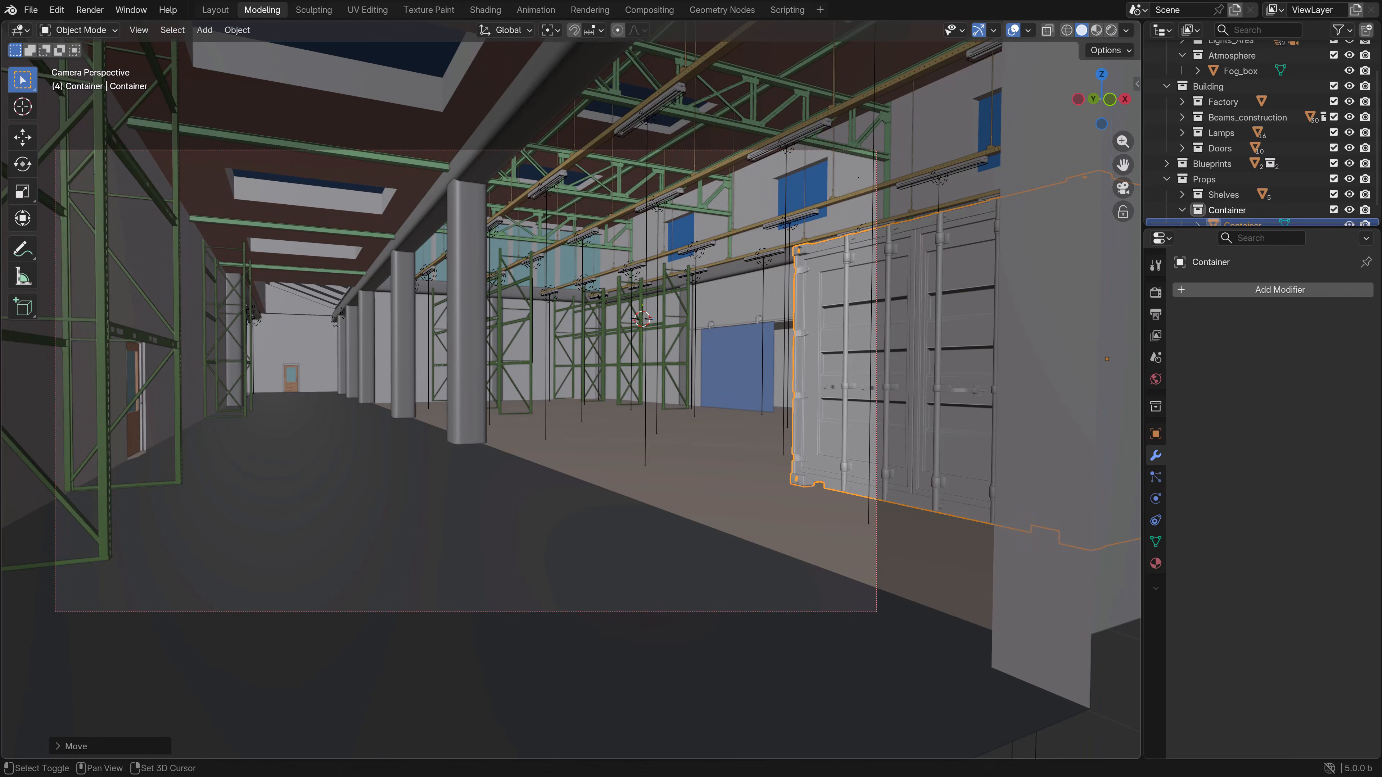
pyautogui.press('Return')
pyautogui.keyDown('shift'); pyautogui.moveTo(571, 390); pyautogui.dragTo(607, 388, button='middle'); pyautogui.keyUp('shift')
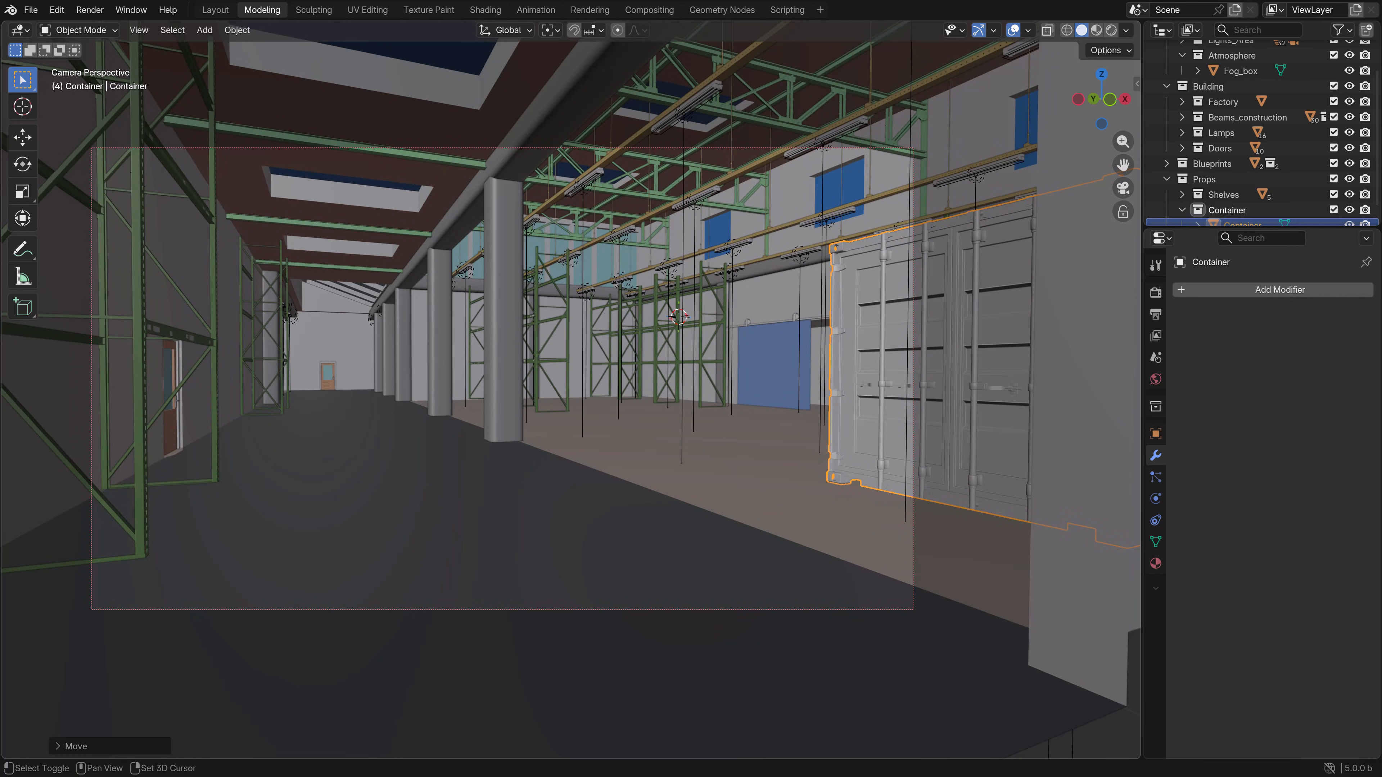
pyautogui.keyDown('shift'); pyautogui.moveTo(607, 387); pyautogui.dragTo(619, 384, button='middle'); pyautogui.keyUp('shift')
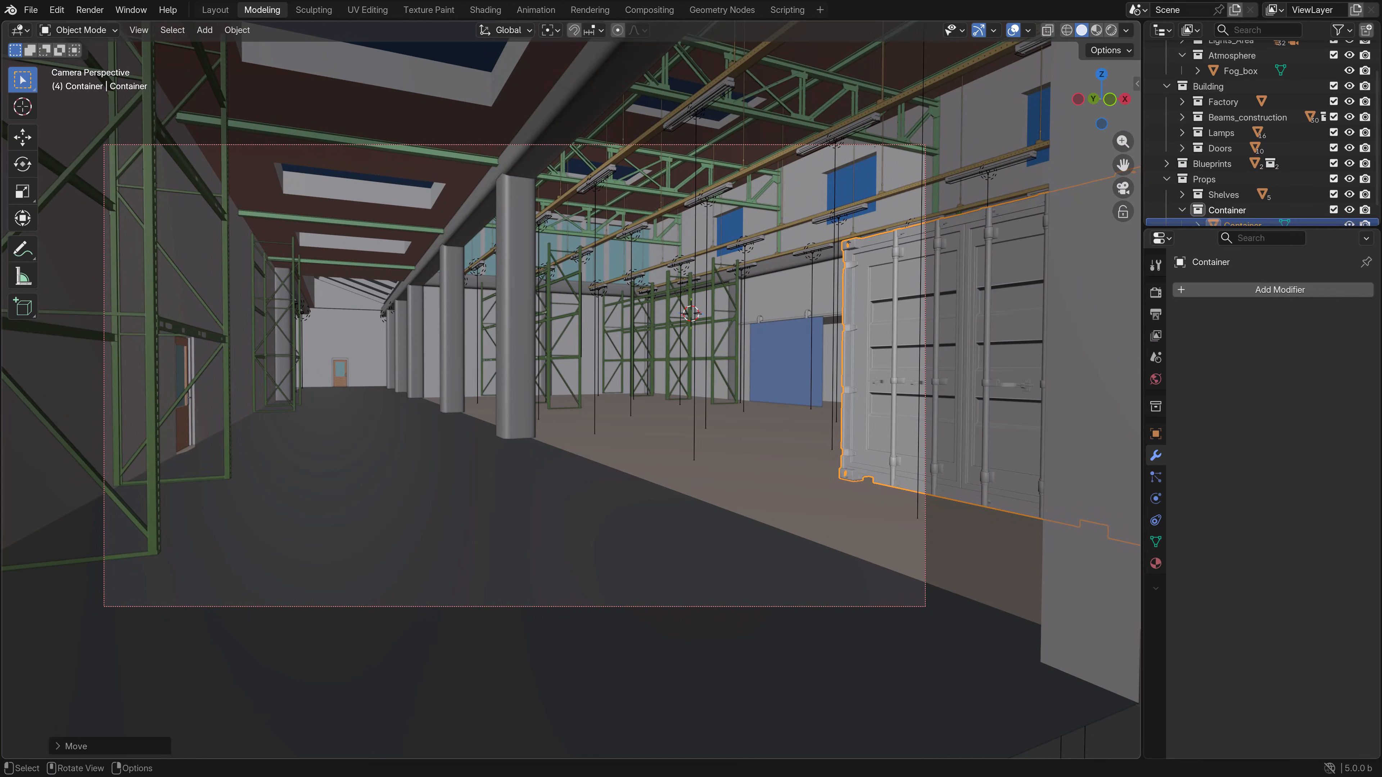
pyautogui.press('z')
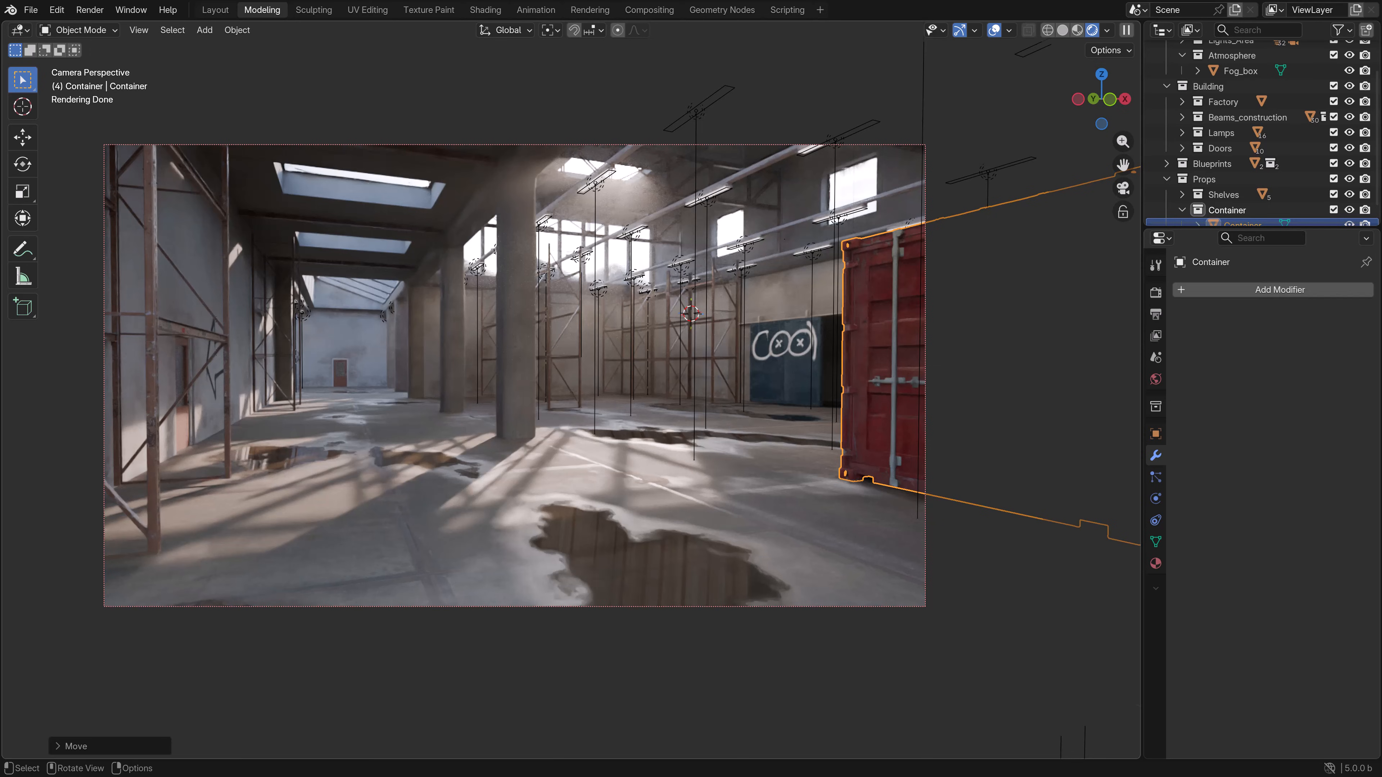
pyautogui.click(636, 413)
pyautogui.press('z')
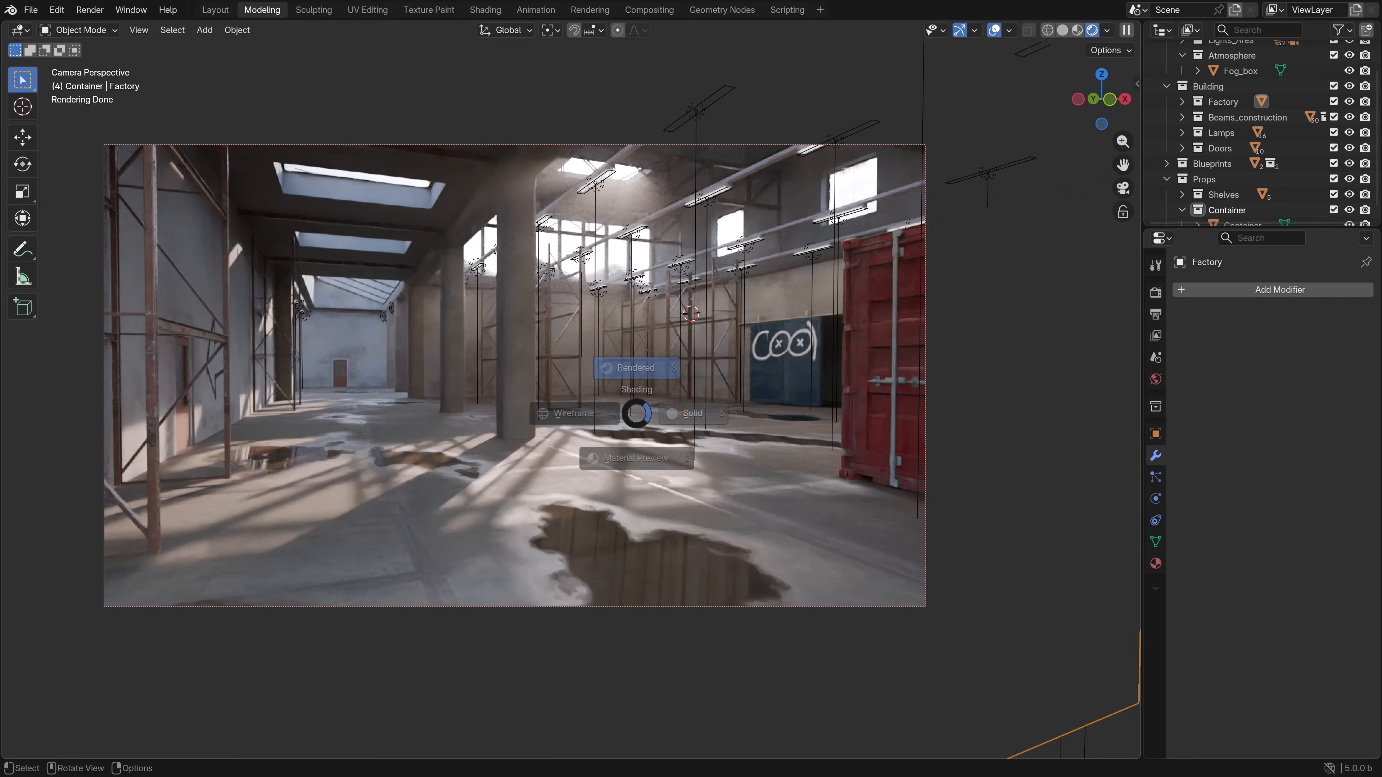
pyautogui.click(741, 413)
# - Collapse the Container collection, make Props the active collection, and show the factory in wireframe top view
pyautogui.press('KP_7')
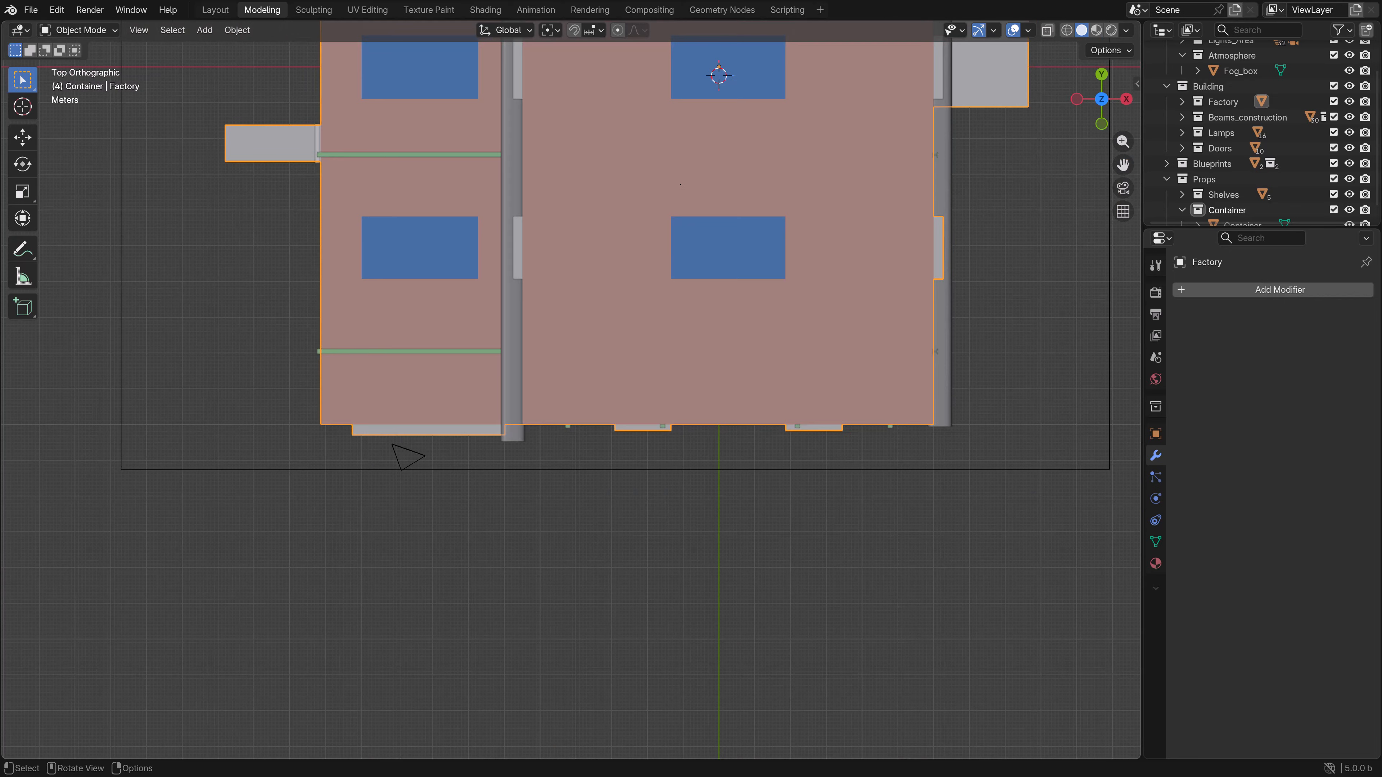
pyautogui.click(1182, 210)
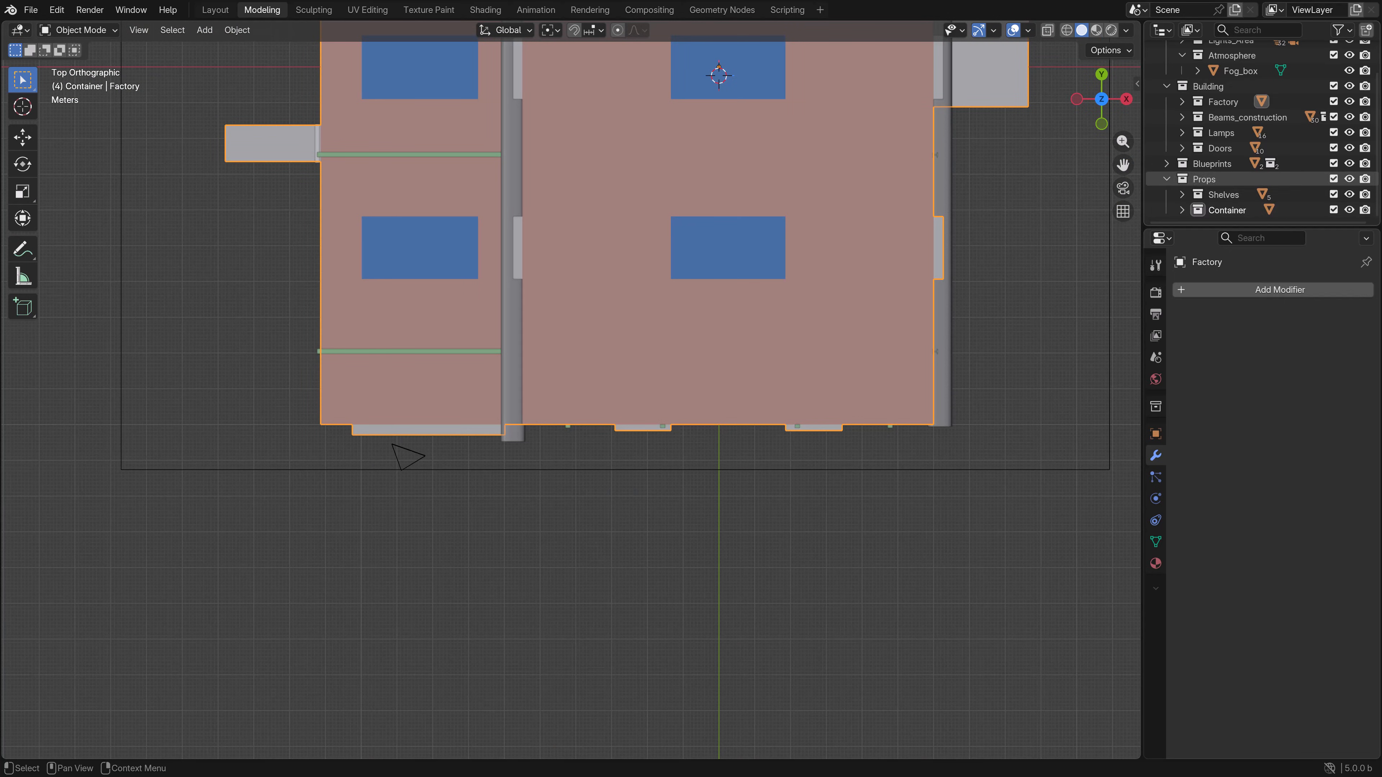
pyautogui.click(1203, 179)
pyautogui.scroll(-3, 571, 390)
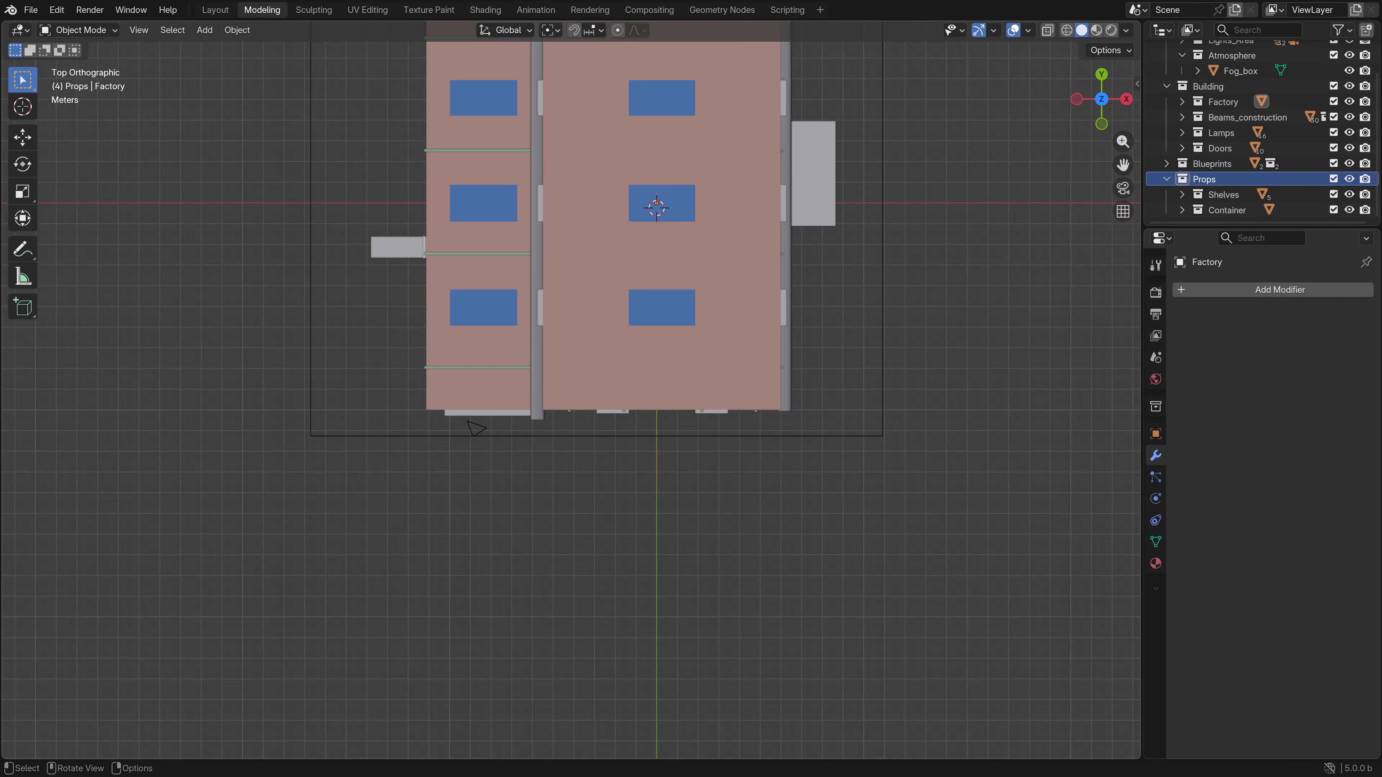
pyautogui.hotkey('shift', 'z')
pyautogui.keyDown('shift'); pyautogui.moveTo(571, 390); pyautogui.dragTo(569, 503, button='middle'); pyautogui.keyUp('shift')
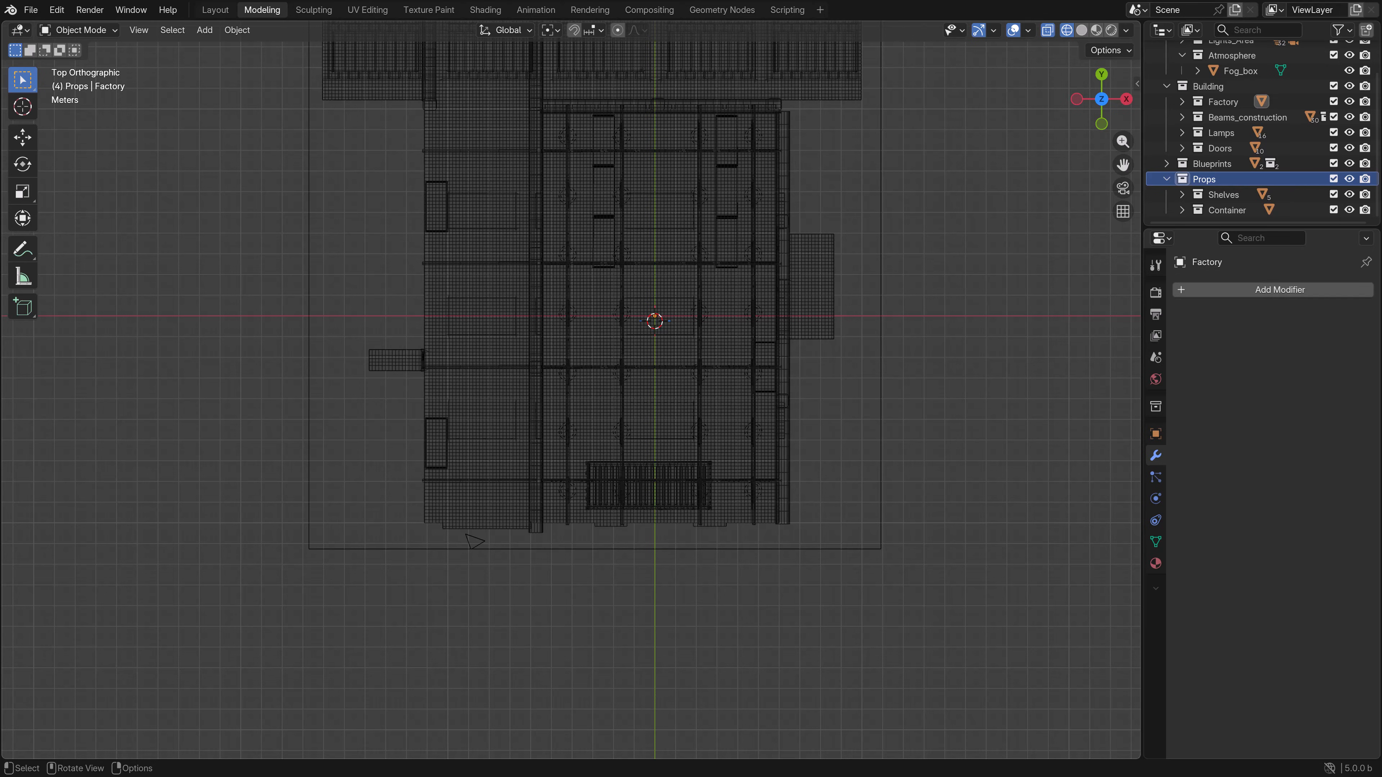
pyautogui.click(30, 9)
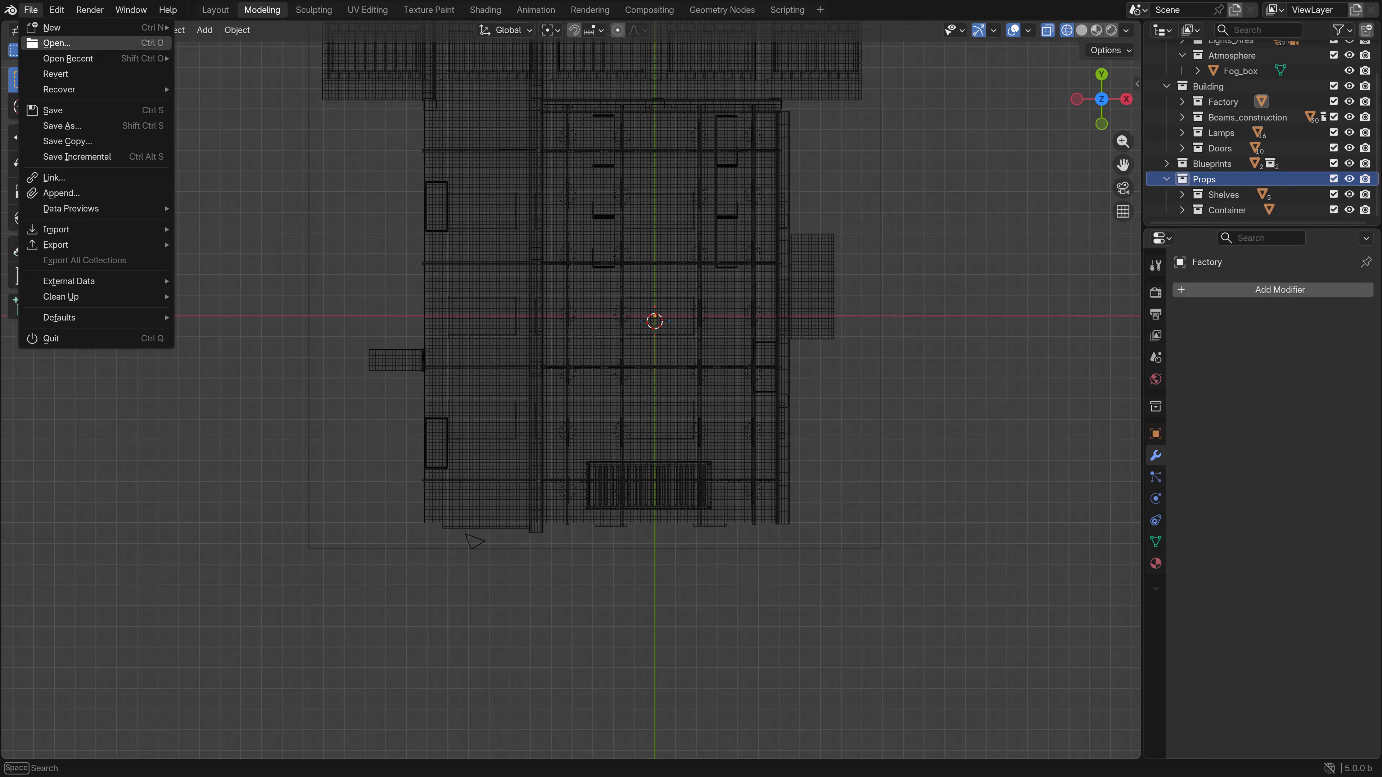
pyautogui.moveTo(82, 281)
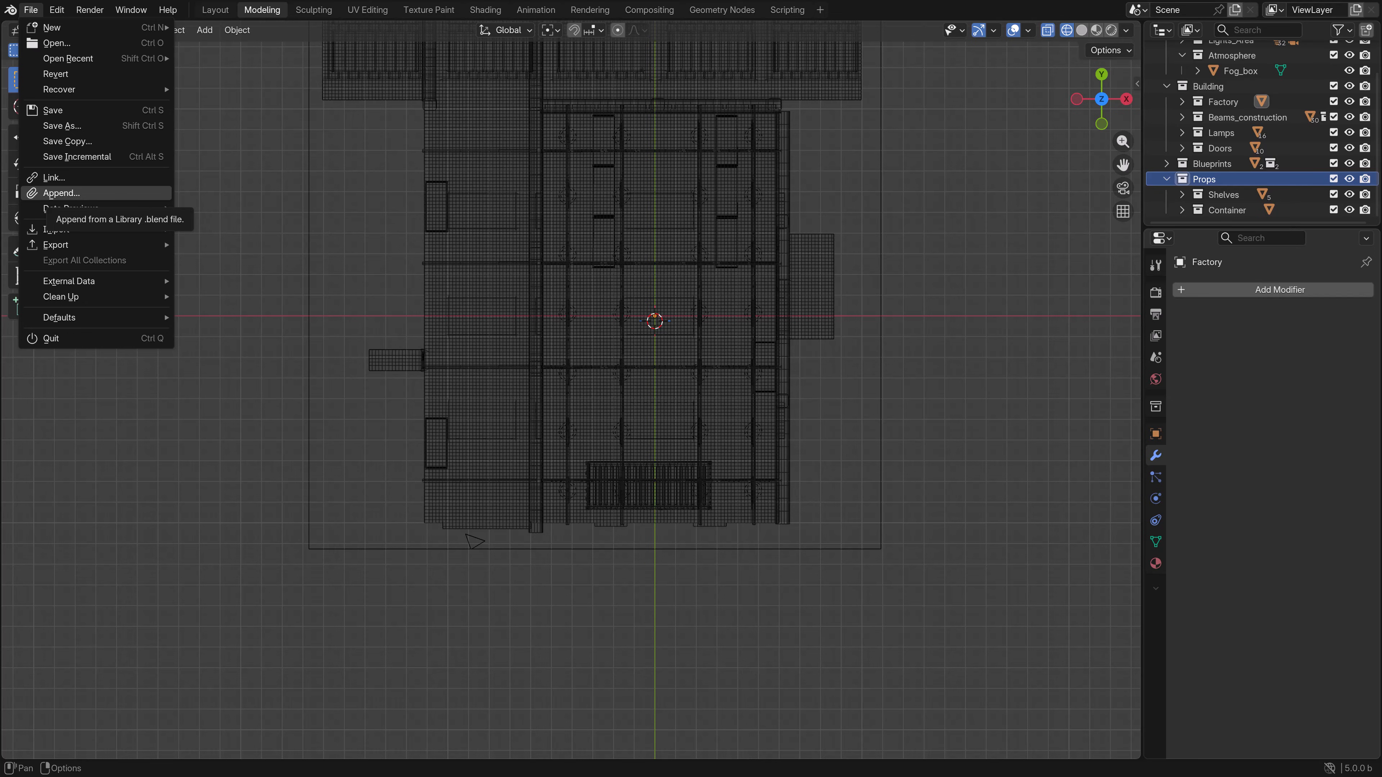
pyautogui.click(61, 193)
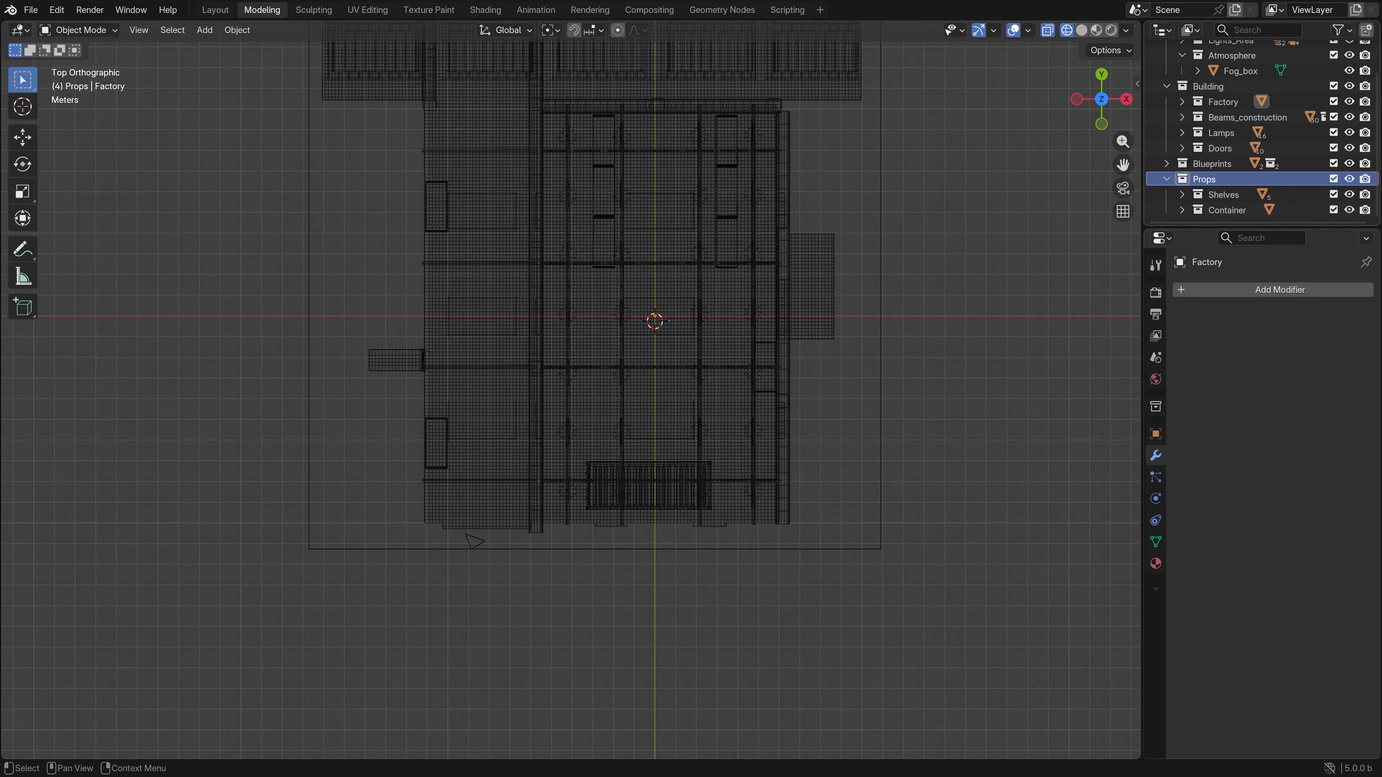
# - Create a new collection inside Props and name it IBC
pyautogui.rightClick(1170, 178)
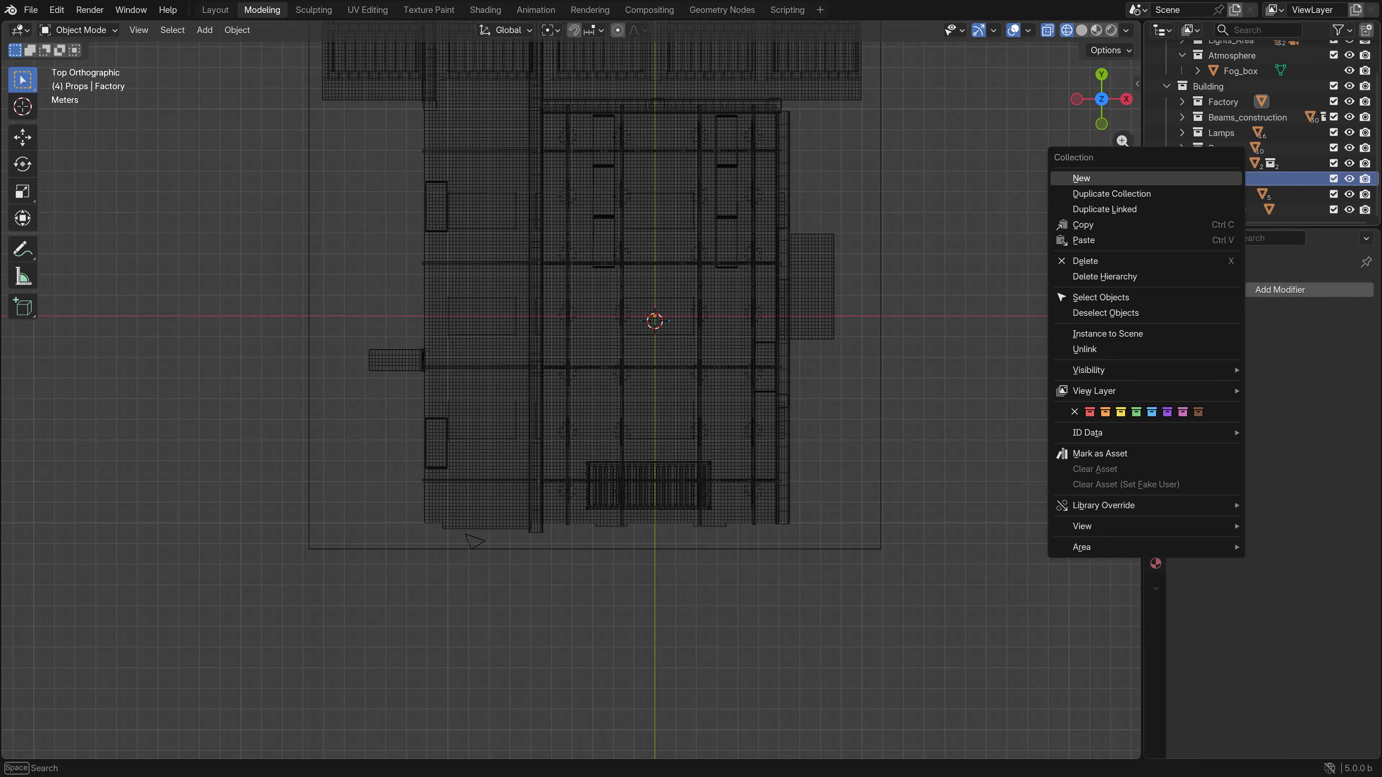
pyautogui.click(1170, 178)
pyautogui.scroll(-1, 1224, 194)
pyautogui.doubleClick(1223, 209)
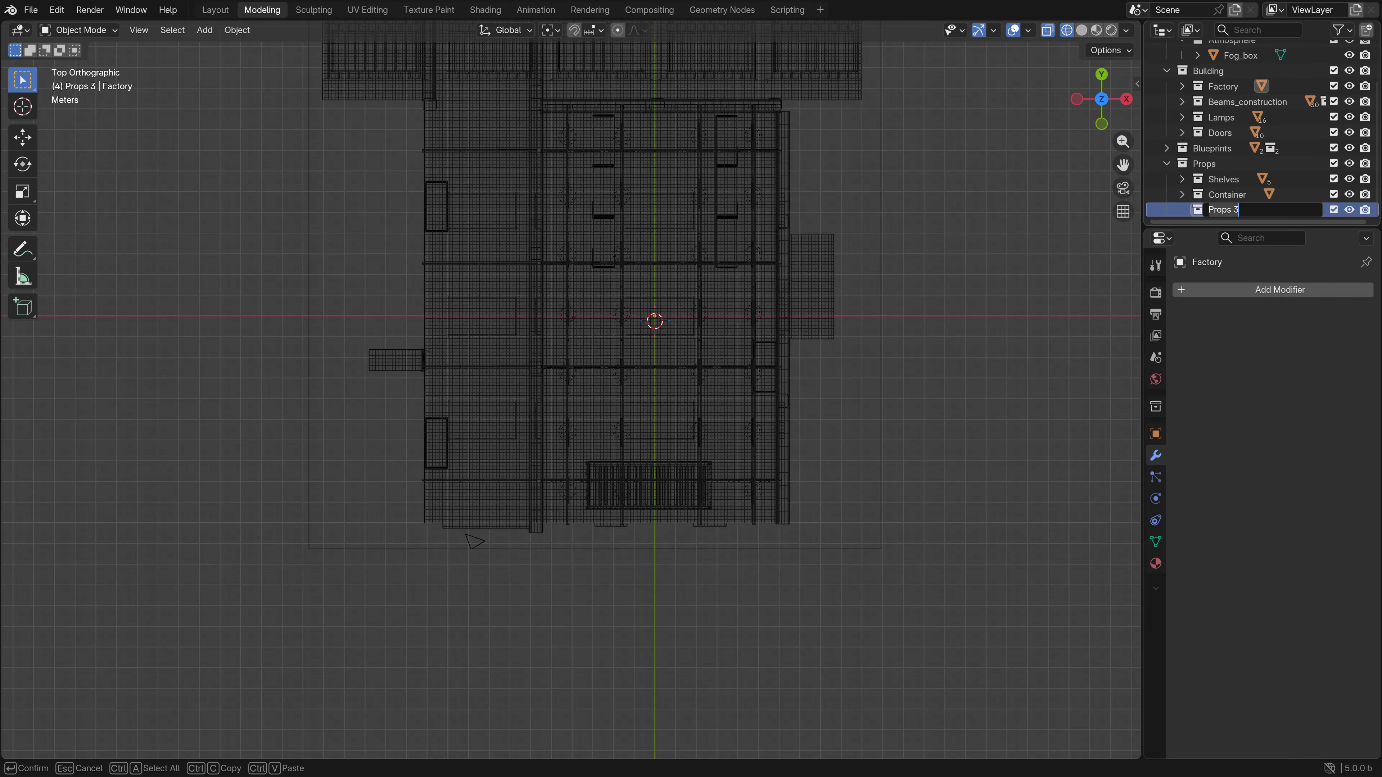
pyautogui.write('IBC')
pyautogui.press('Return')
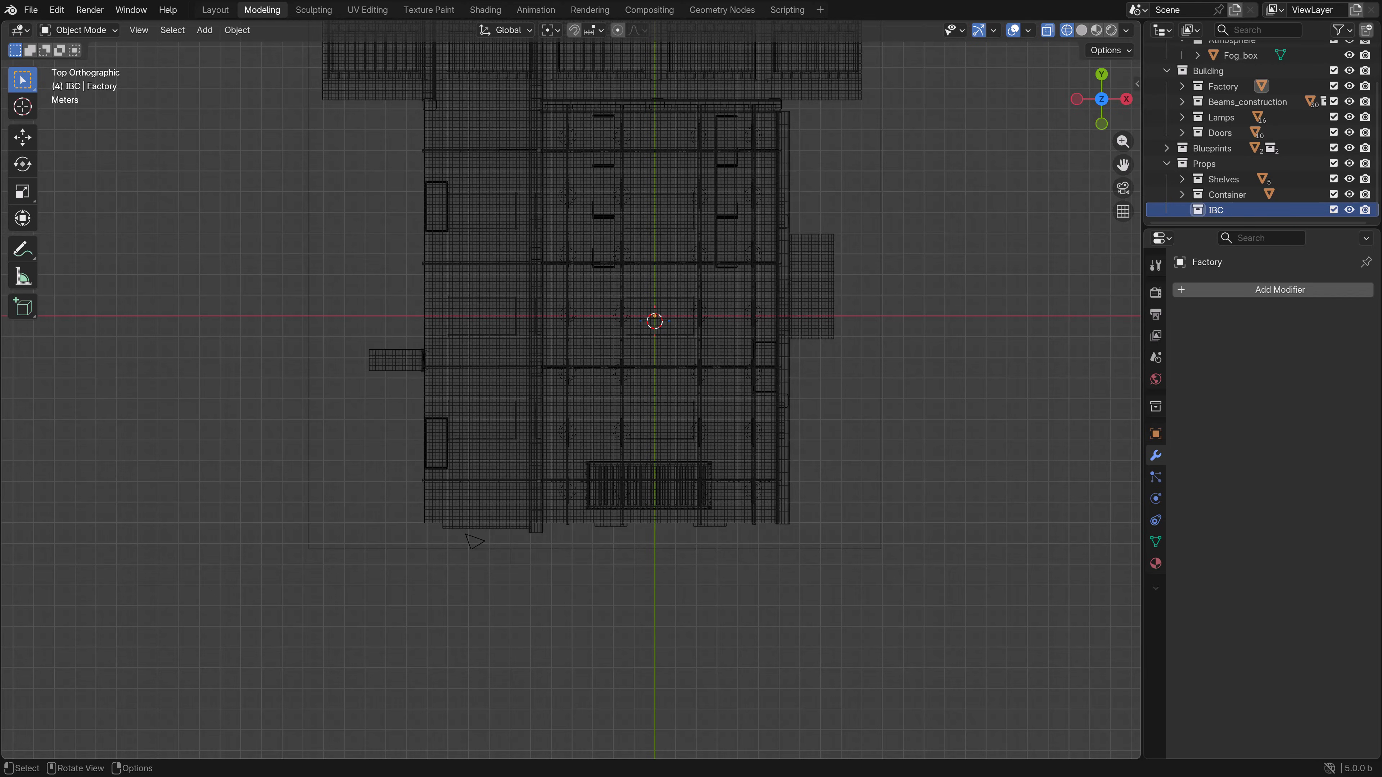
# - Append the IBC_tank object from ibc_final.blend in the Models/IBC folder into the IBC collection
pyautogui.click(30, 10)
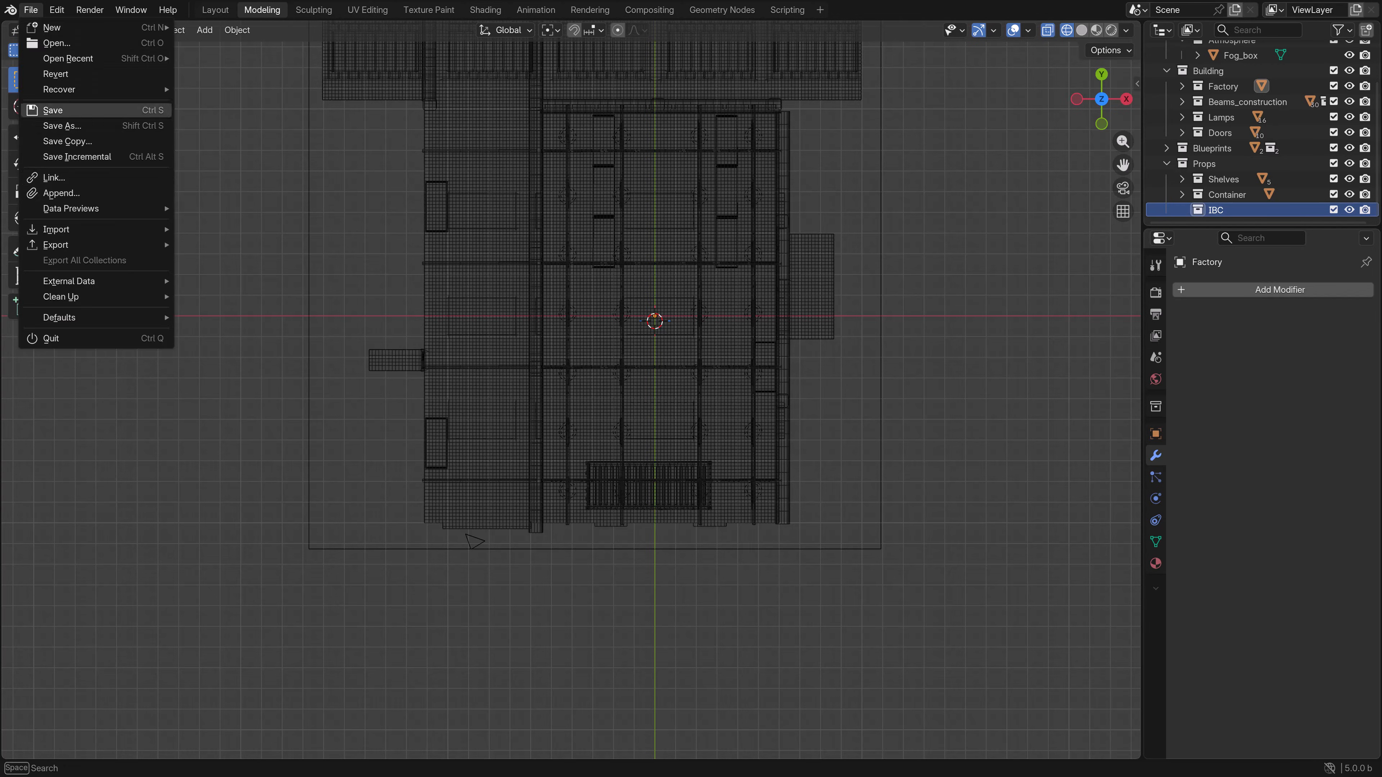
pyautogui.click(44, 192)
pyautogui.click(756, 42)
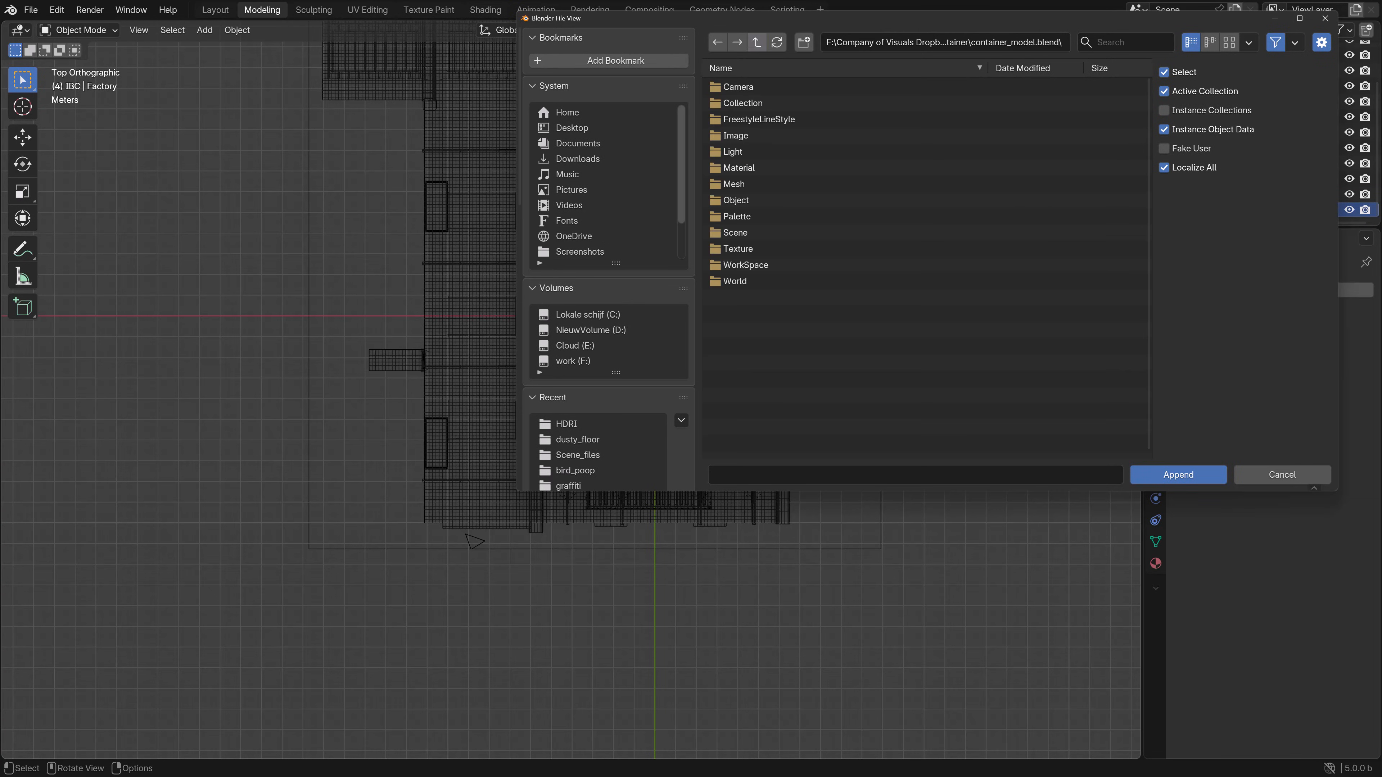
pyautogui.click(756, 42)
pyautogui.click(757, 41)
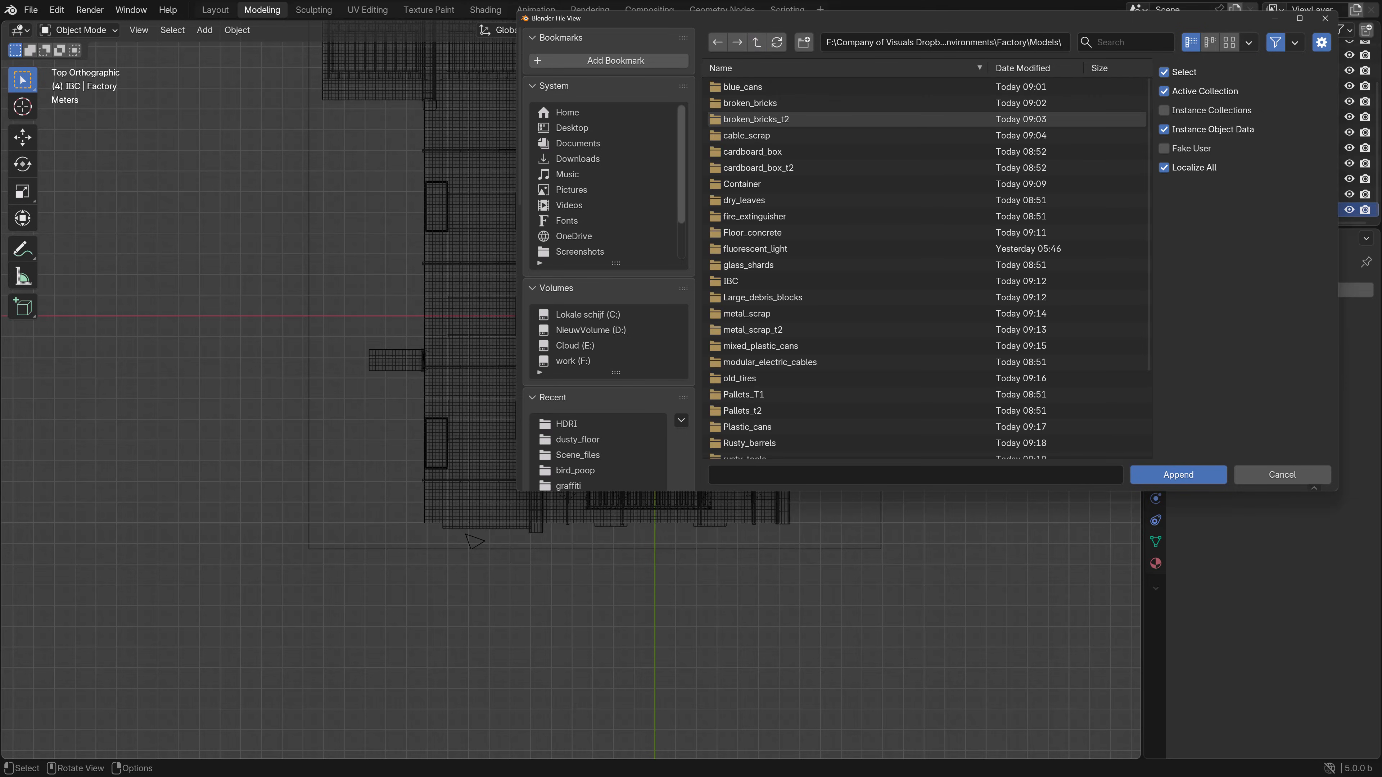
pyautogui.doubleClick(723, 282)
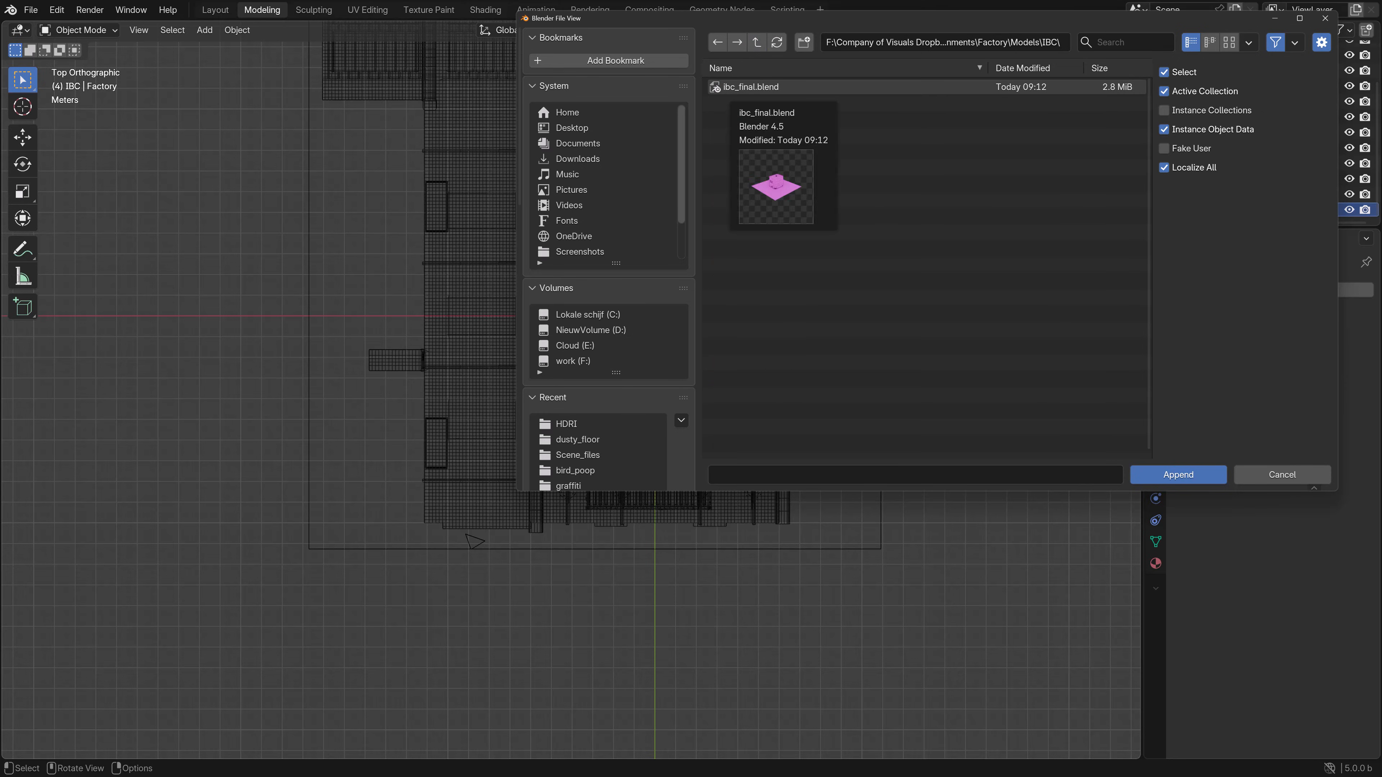
pyautogui.doubleClick(750, 87)
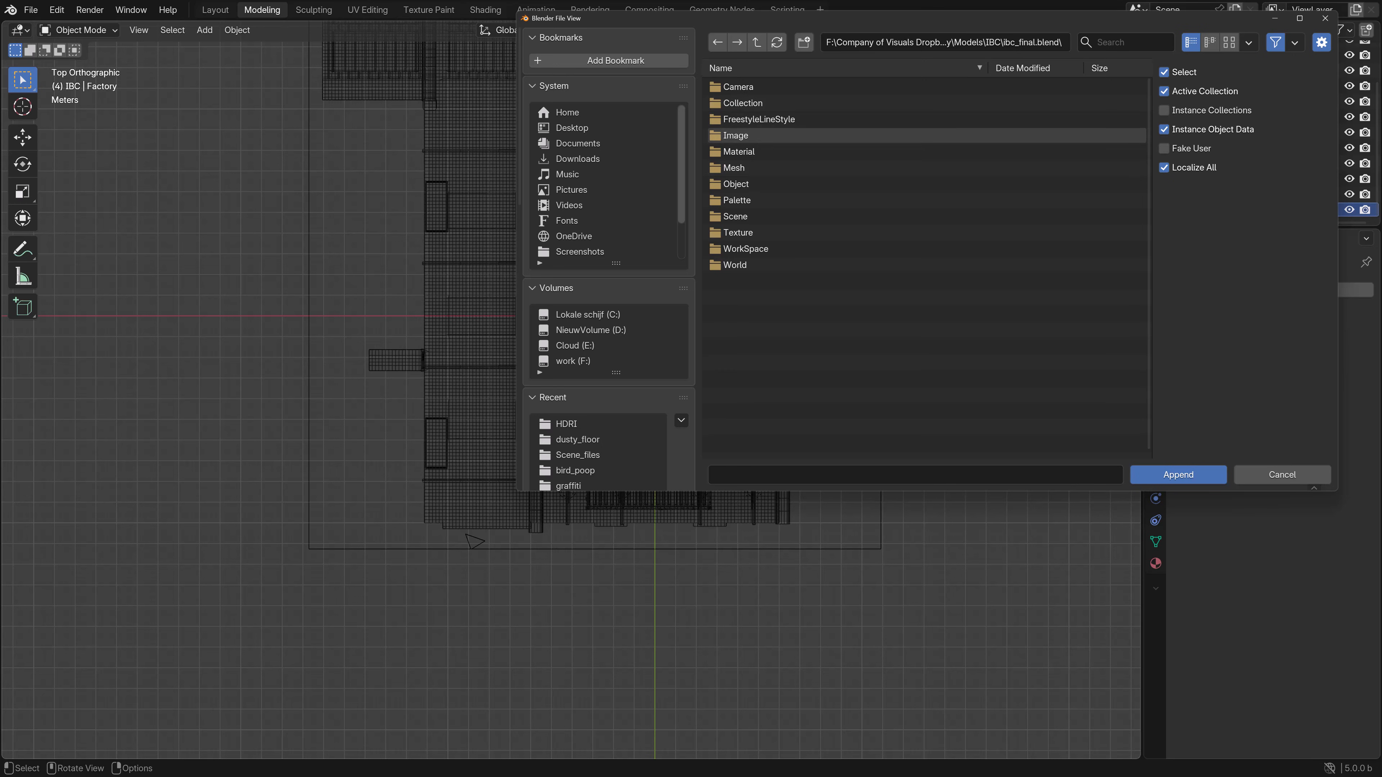
pyautogui.doubleClick(736, 184)
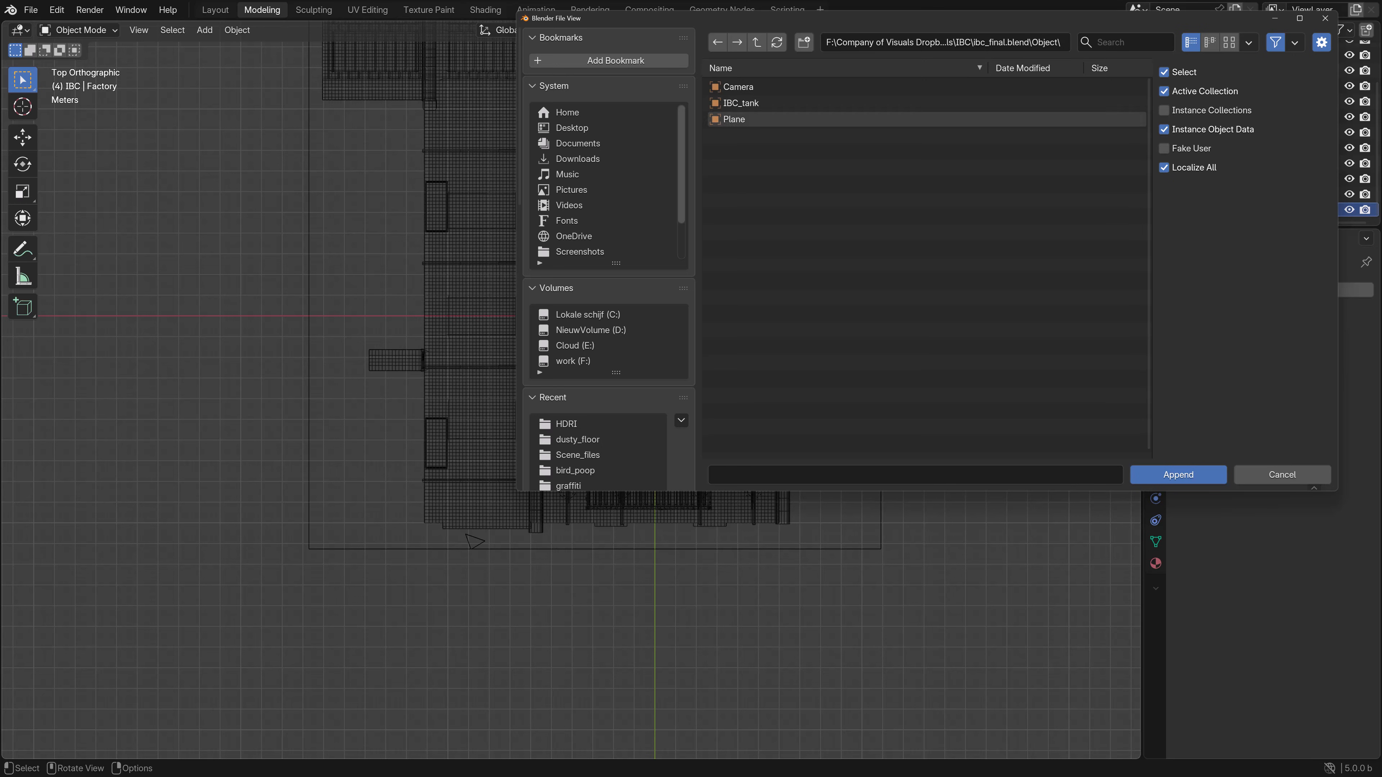
pyautogui.click(740, 103)
pyautogui.click(1178, 474)
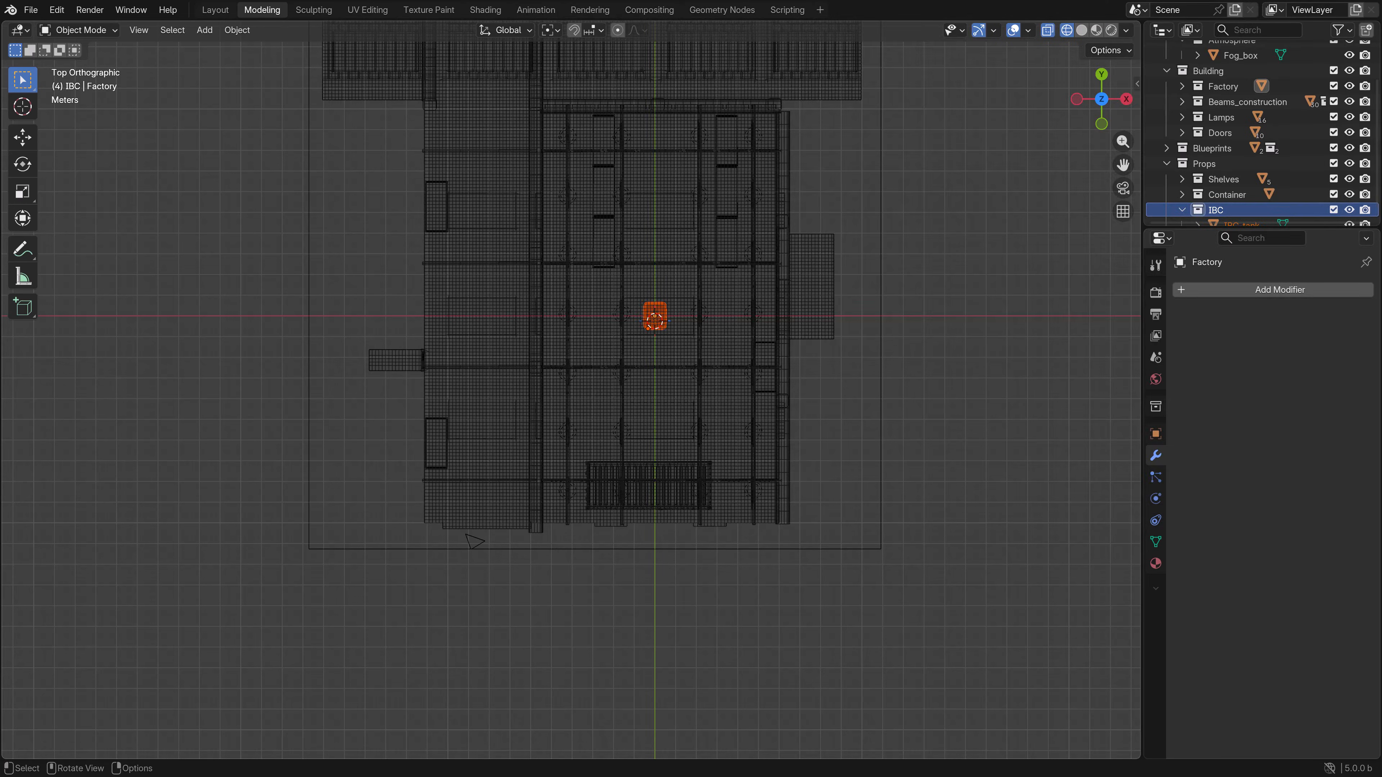
# - Move the IBC tank from the origin to the pallet shelf against the side aisle's outer wall near the camera
pyautogui.keyDown('shift'); pyautogui.moveTo(655, 316); pyautogui.dragTo(680, 300, button='middle'); pyautogui.keyUp('shift')
pyautogui.scroll(3, 680, 299)
pyautogui.press('g')
pyautogui.click(413, 447)
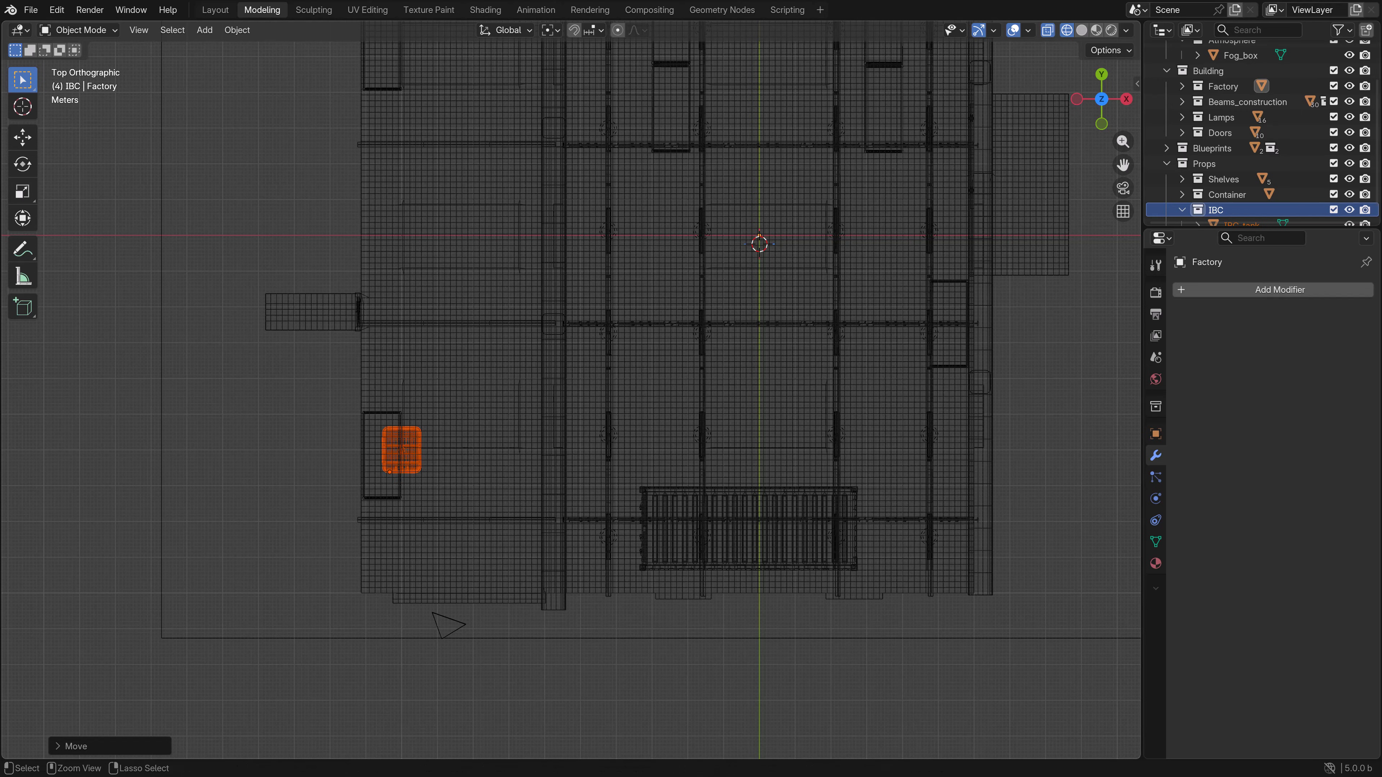
# - Rotate the IBC tank 90 degrees in top view and fit it into the camera-side half of the shelf
pyautogui.keyDown('shift'); pyautogui.moveTo(423, 544); pyautogui.dragTo(571, 513, button='middle'); pyautogui.keyUp('shift')
pyautogui.scroll(3, 571, 513)
pyautogui.press('r')
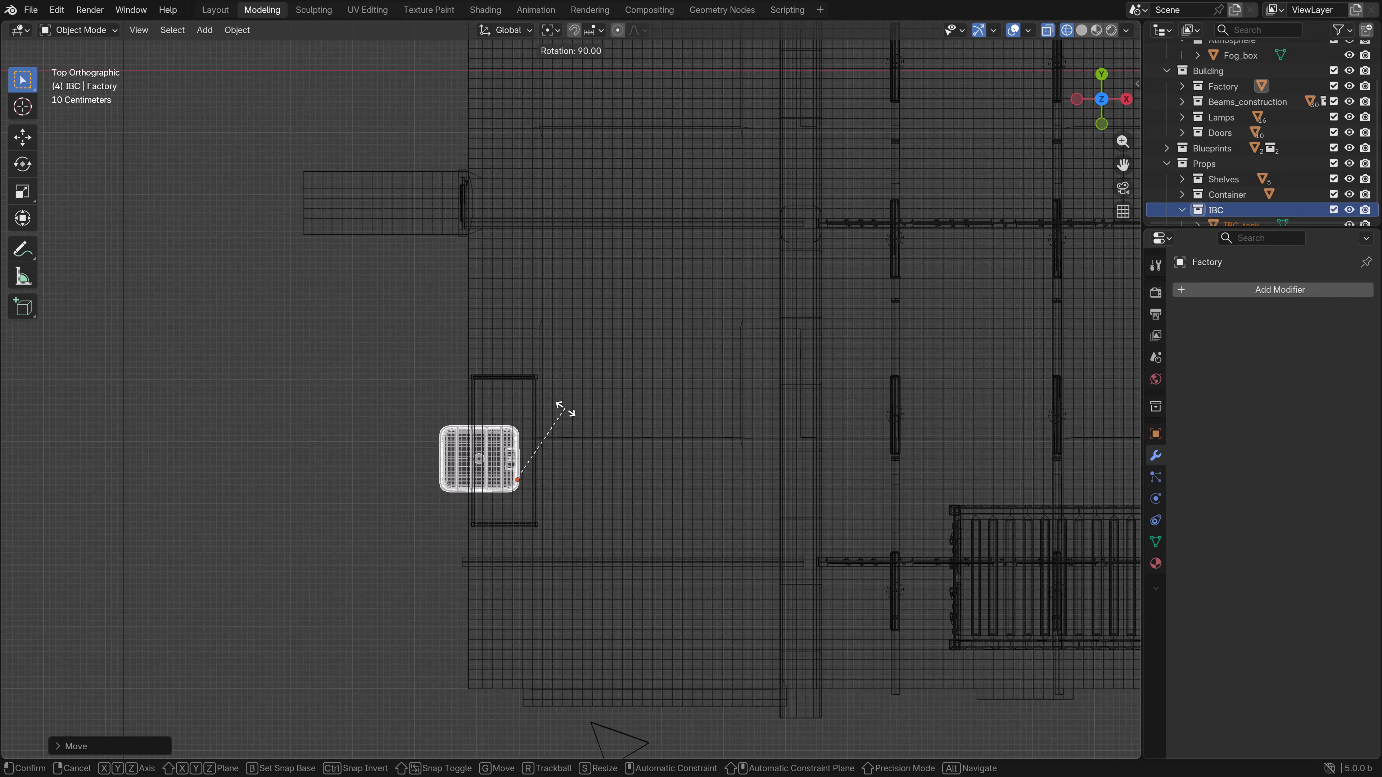
pyautogui.click(558, 404)
pyautogui.press('g')
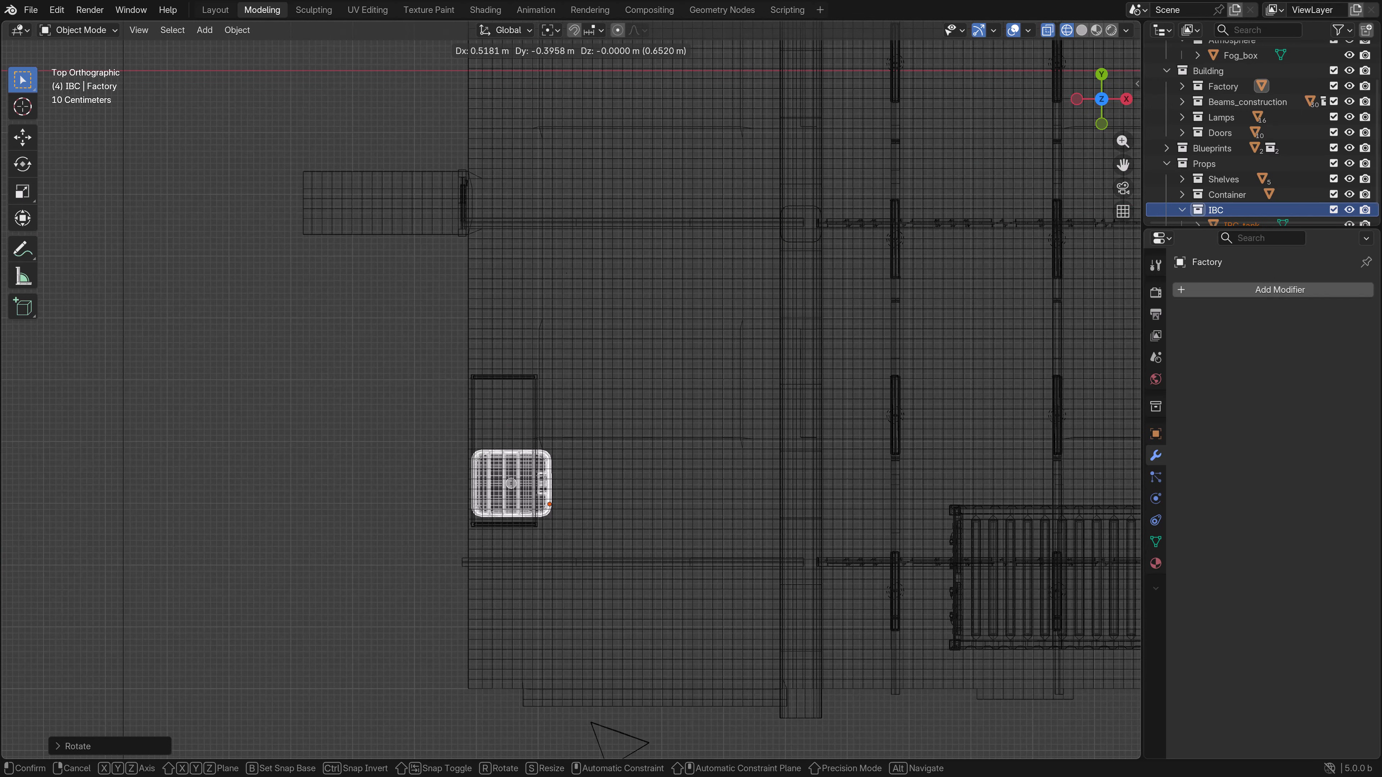
pyautogui.press('Return')
# - Check the IBC tank through the camera and fine-tune its position in the shelf along the Y axis
pyautogui.moveTo(555, 403); pyautogui.dragTo(557, 321, button='middle')
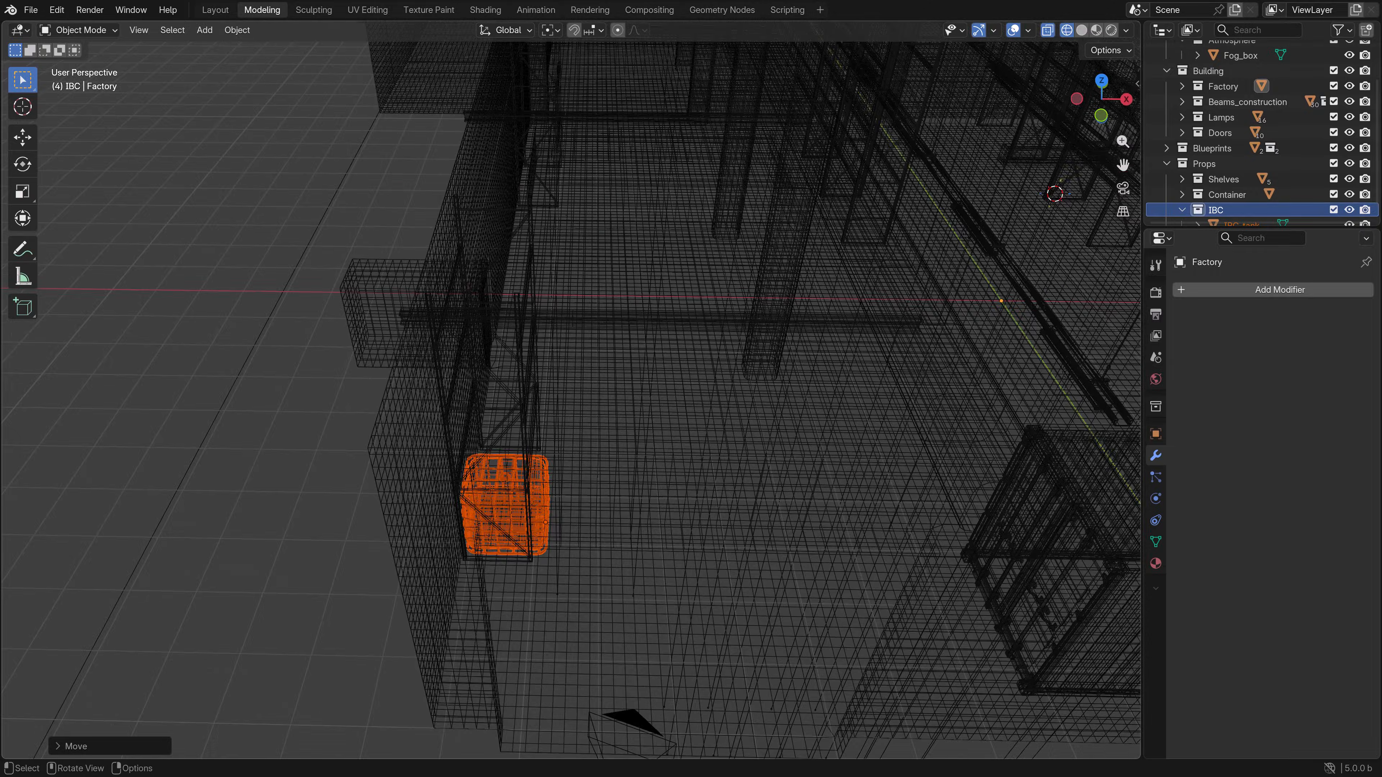
pyautogui.press('KP_0')
pyautogui.hotkey('shift', 'z')
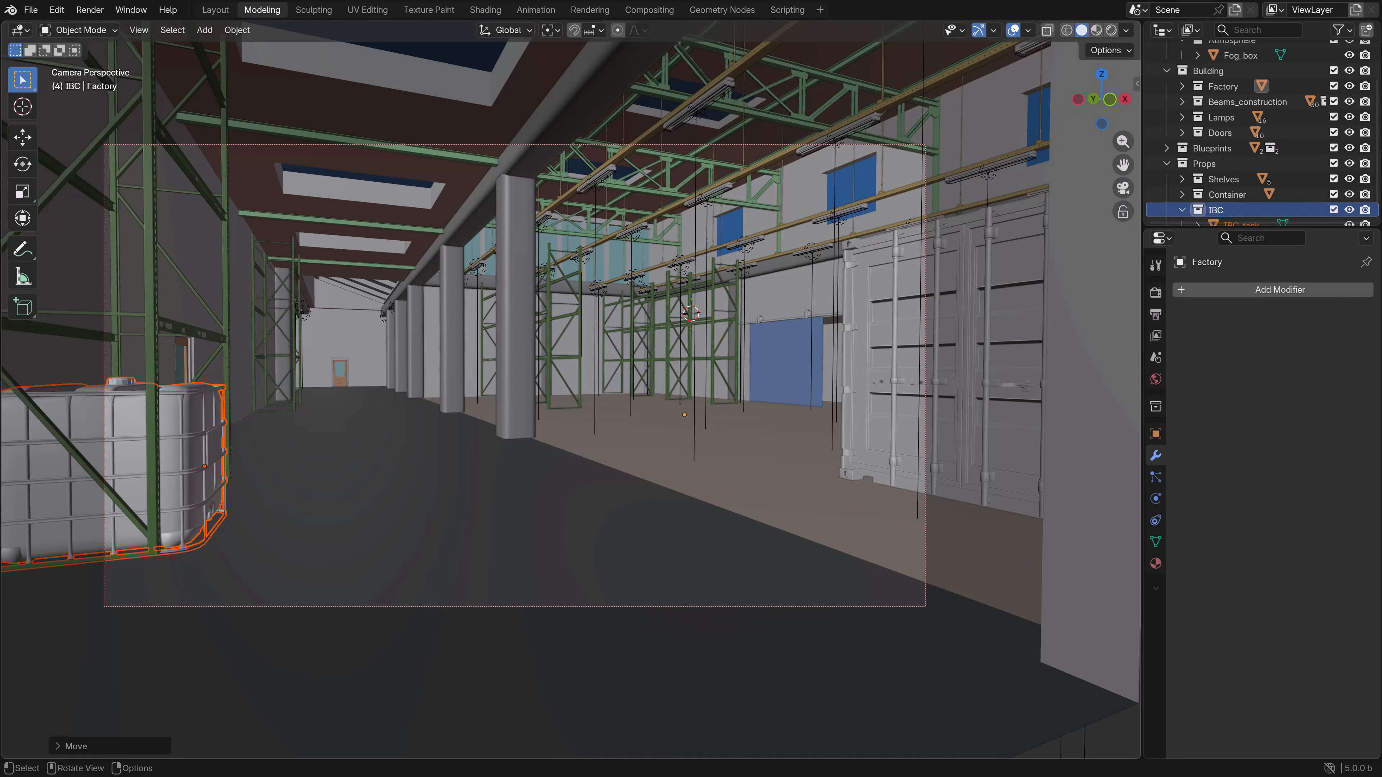
pyautogui.press('g')
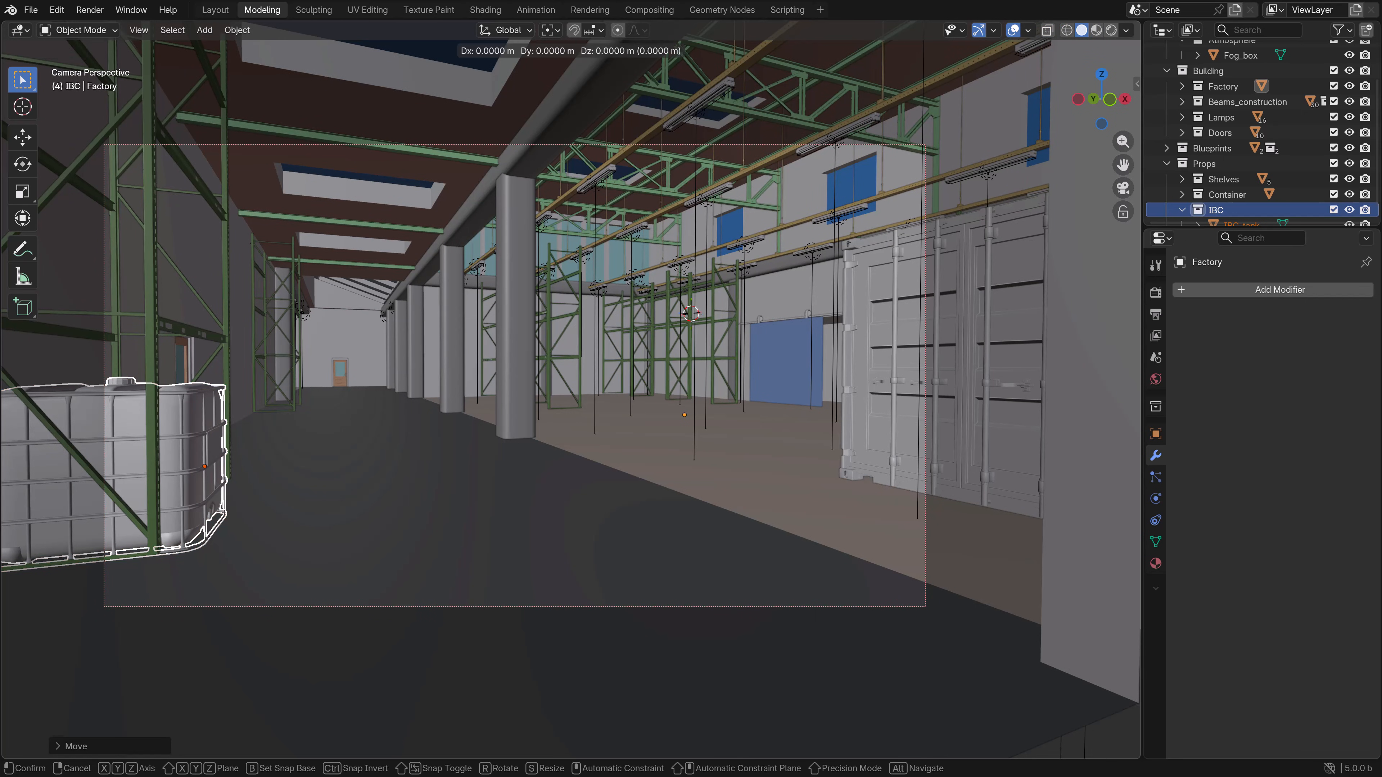
pyautogui.press('Return')
pyautogui.press('KP_7')
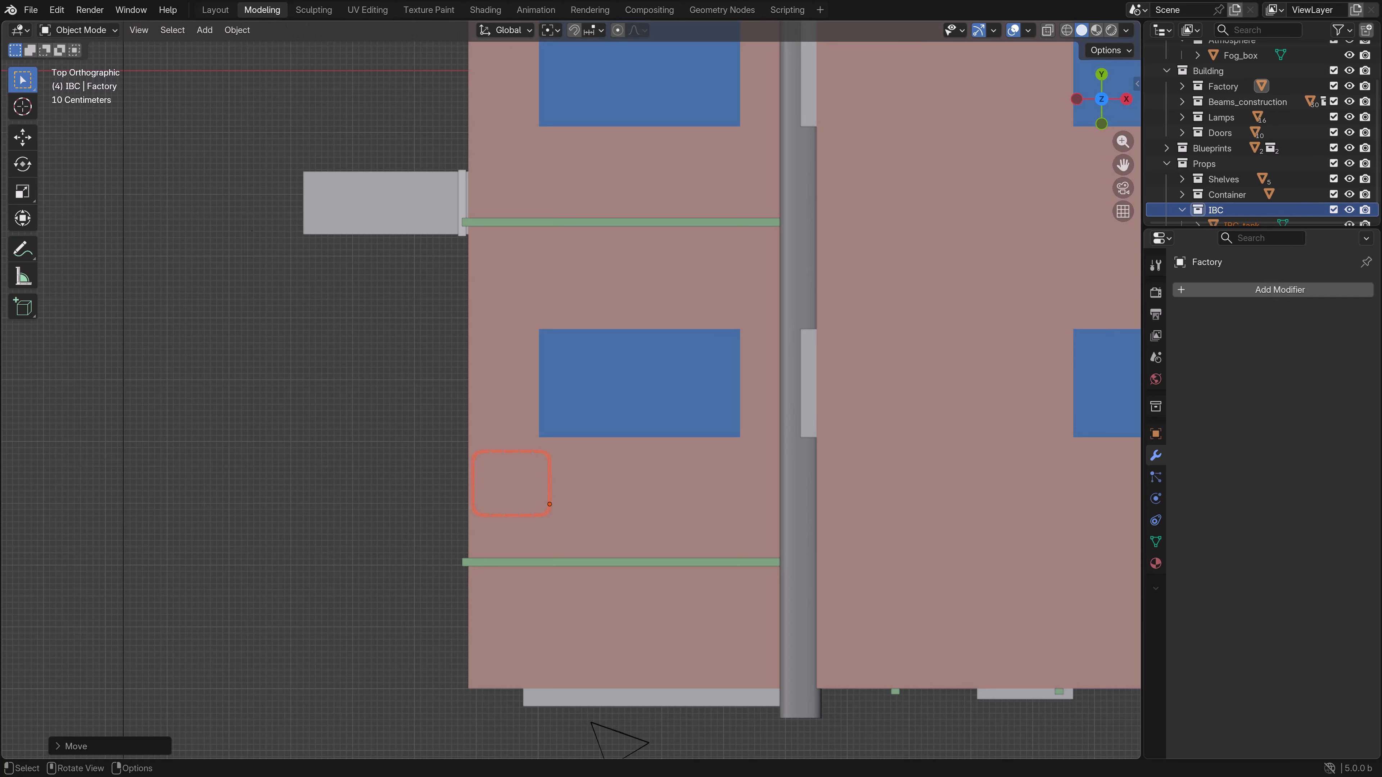
pyautogui.press('z')
pyautogui.press('g')
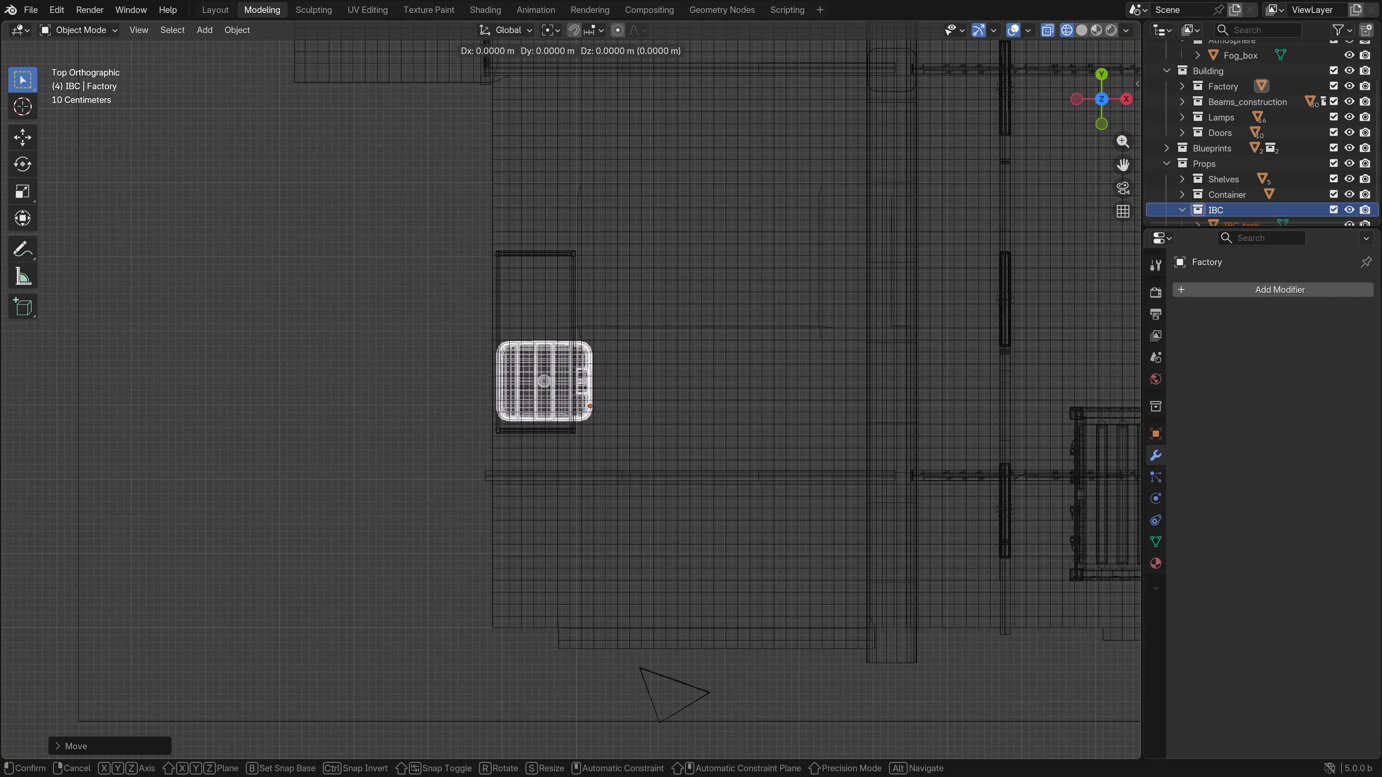
pyautogui.press('y')
pyautogui.press('Return')
# - Duplicate the IBC tank in top view and move the copy across to the row of shelves in the main hall
pyautogui.hotkey('shift', 'c')
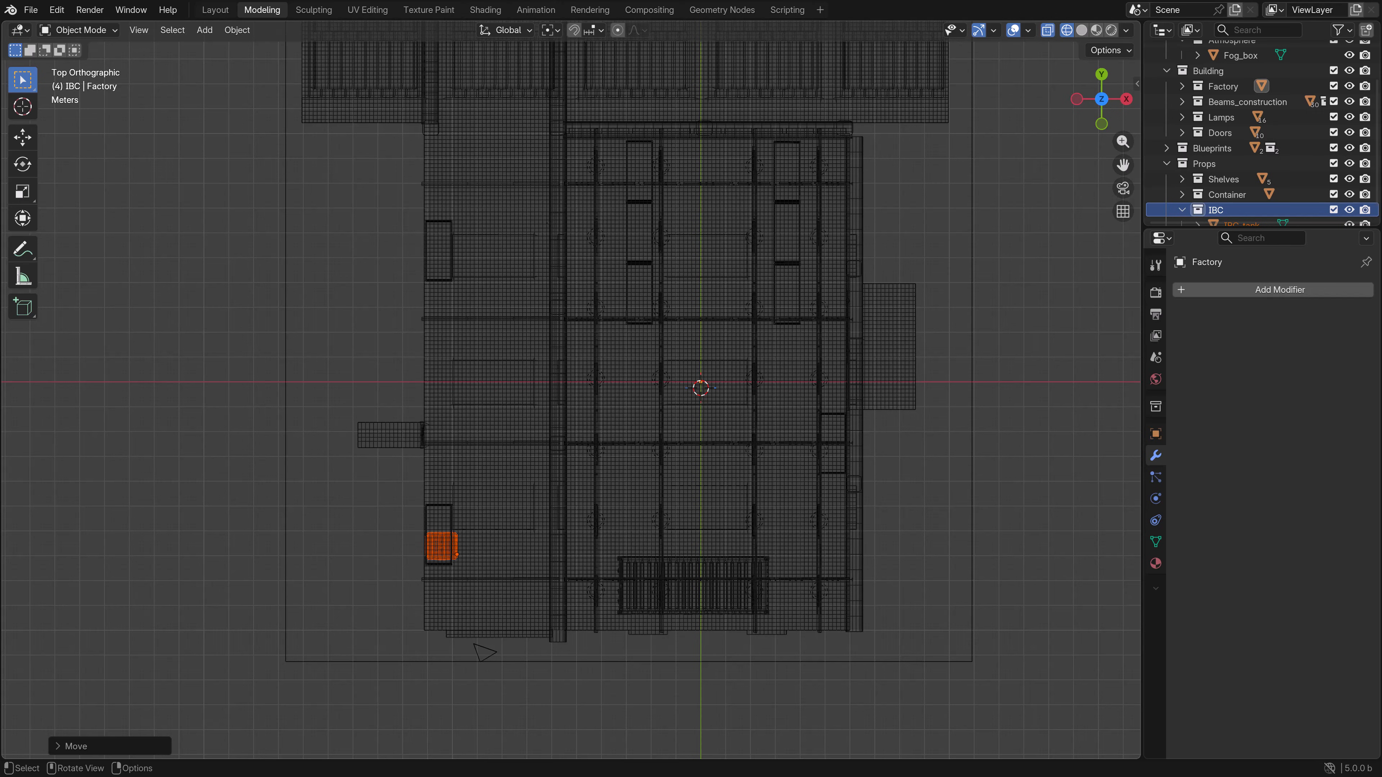
pyautogui.scroll(1, 710, 657)
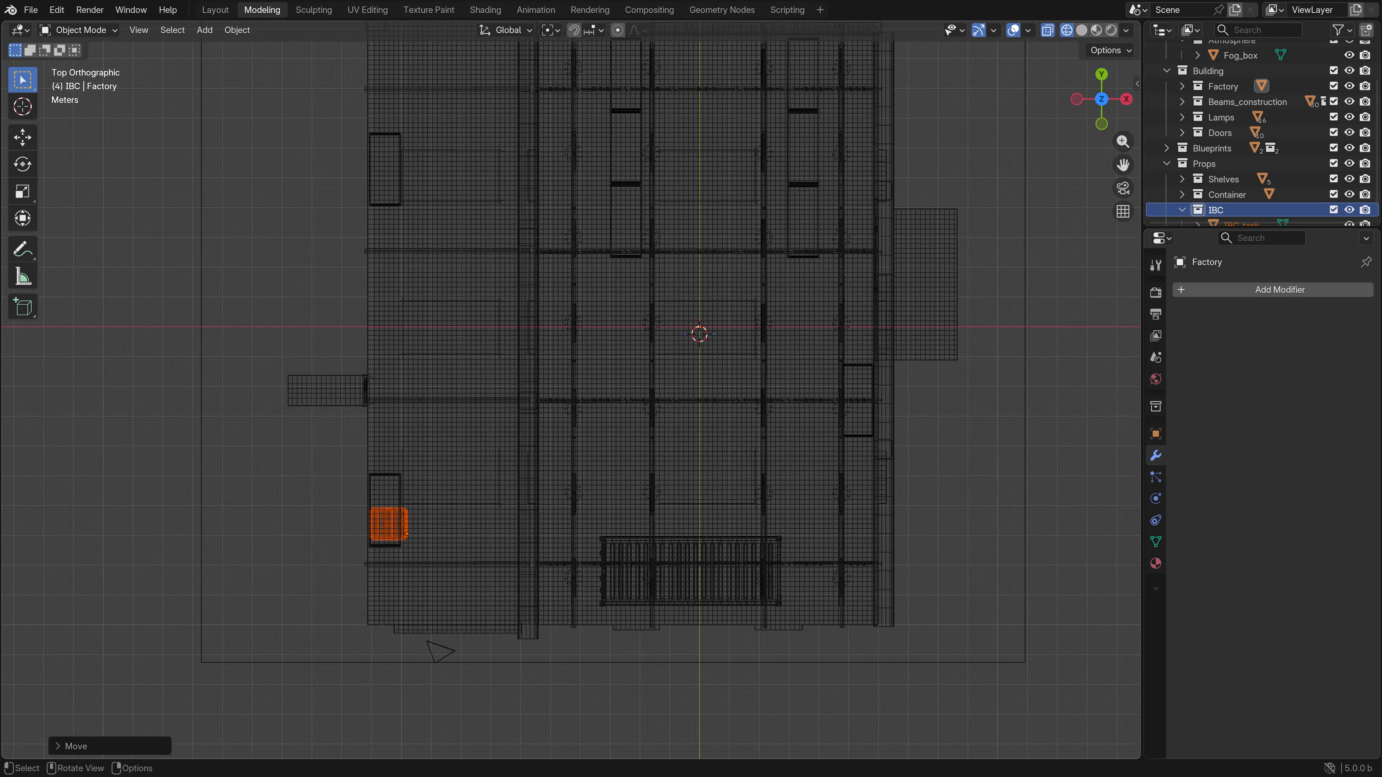
pyautogui.keyDown('shift'); pyautogui.moveTo(388, 524); pyautogui.dragTo(388, 595, button='middle'); pyautogui.keyUp('shift')
pyautogui.hotkey('shift', 'd')
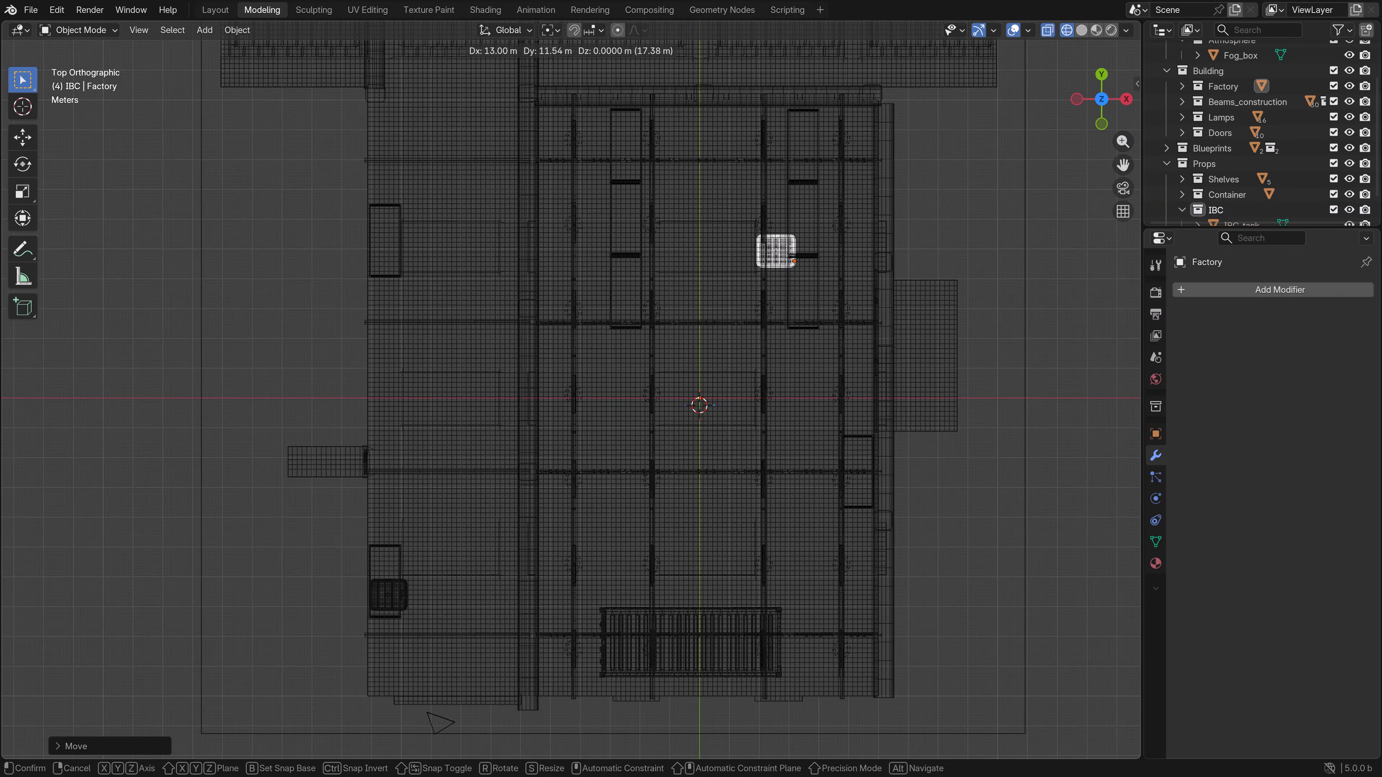
pyautogui.click(806, 237)
# - Turn the tank copy 180 degrees and fit it into the middle shelf bay beside the upright frame nearer the camera
pyautogui.keyDown('shift'); pyautogui.moveTo(800, 240); pyautogui.dragTo(585, 412, button='middle'); pyautogui.keyUp('shift')
pyautogui.scroll(3, 584, 412)
pyautogui.press('r')
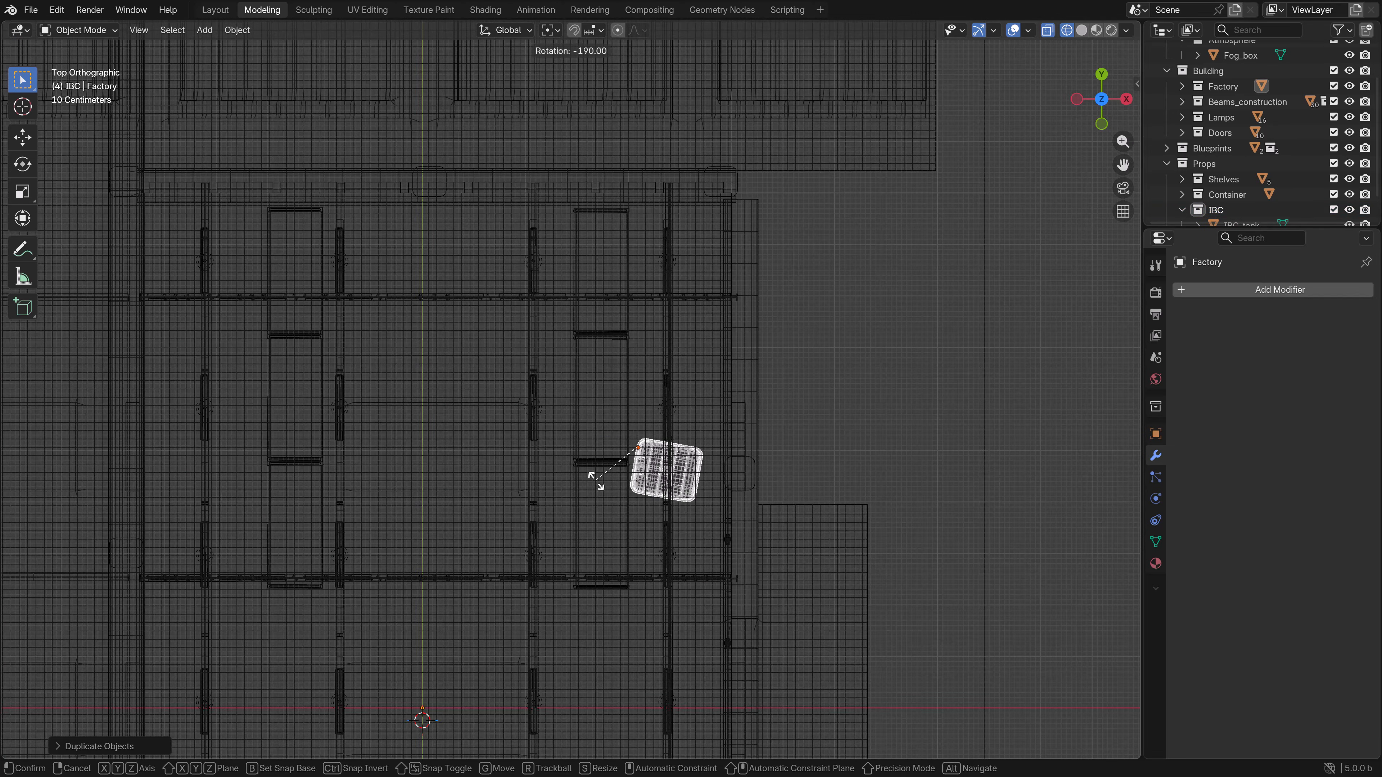
pyautogui.click(600, 482)
pyautogui.press('g')
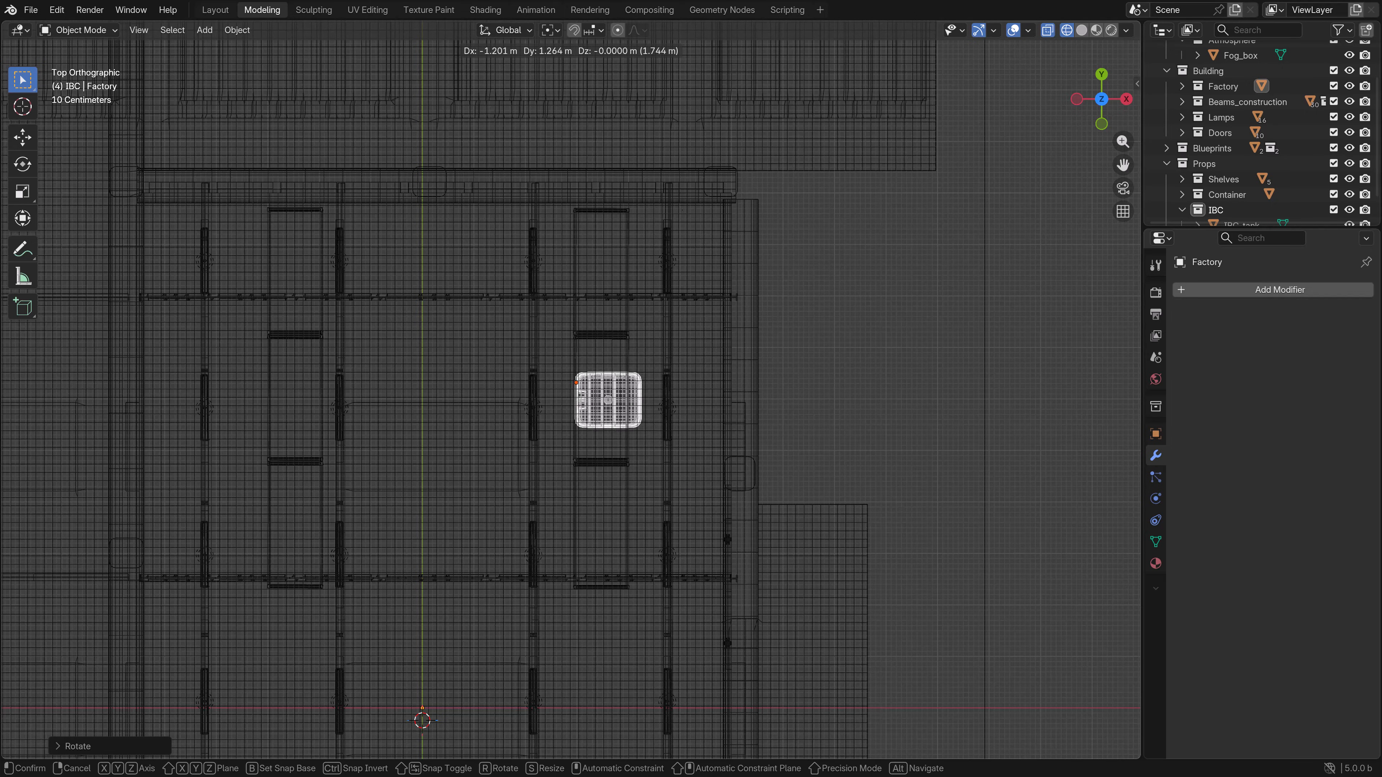
pyautogui.press('Return')
pyautogui.press('g')
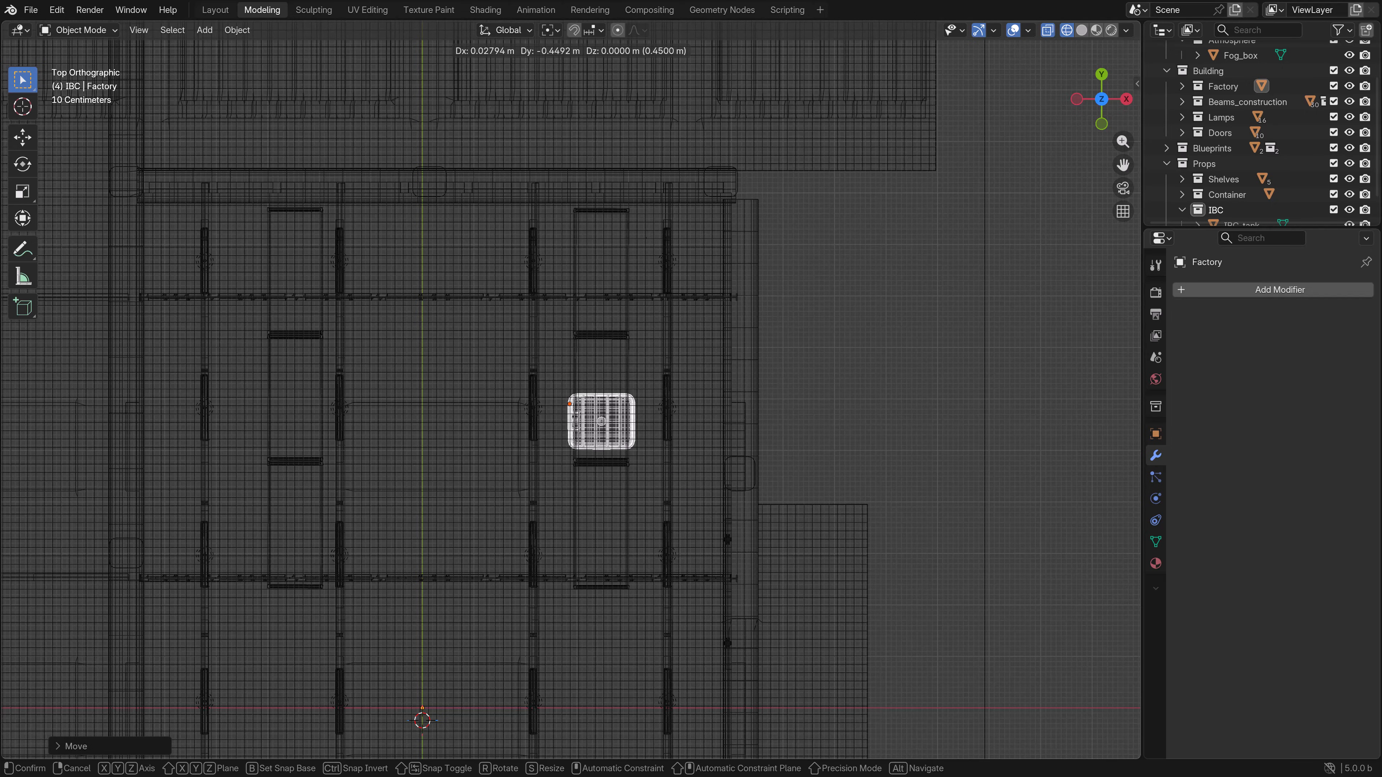
pyautogui.press('Return')
pyautogui.scroll(3, 570, 392)
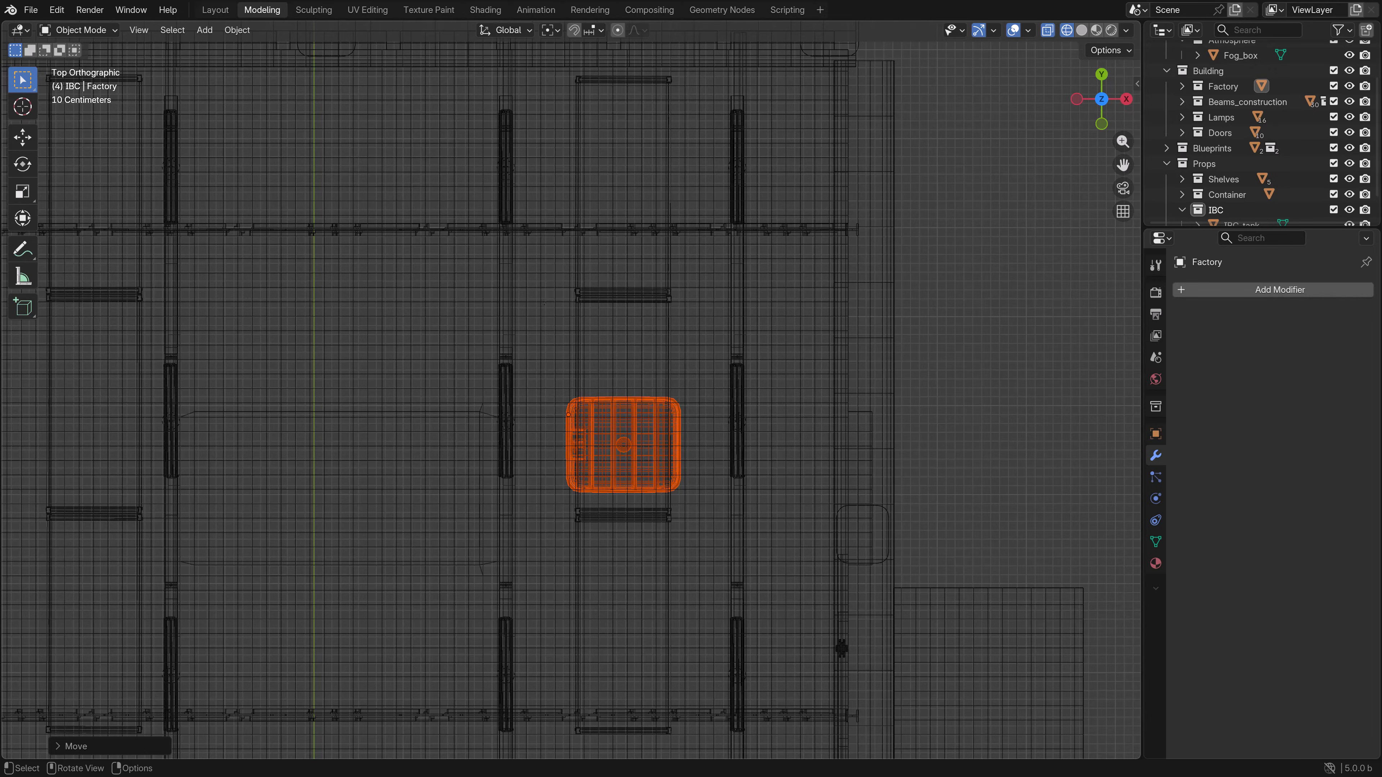
# - Check the tank copy in its shelf in solid perspective view and fine-tune its height along the Z axis
pyautogui.moveTo(570, 392)
pyautogui.mouseDown(button='middle')
pyautogui.moveTo(593, 305)
pyautogui.moveTo(653, 228)
pyautogui.mouseUp(button='middle')
pyautogui.hotkey('shift', 'z')
pyautogui.keyDown('shift'); pyautogui.moveTo(655, 488); pyautogui.dragTo(544, 407, button='middle'); pyautogui.keyUp('shift')
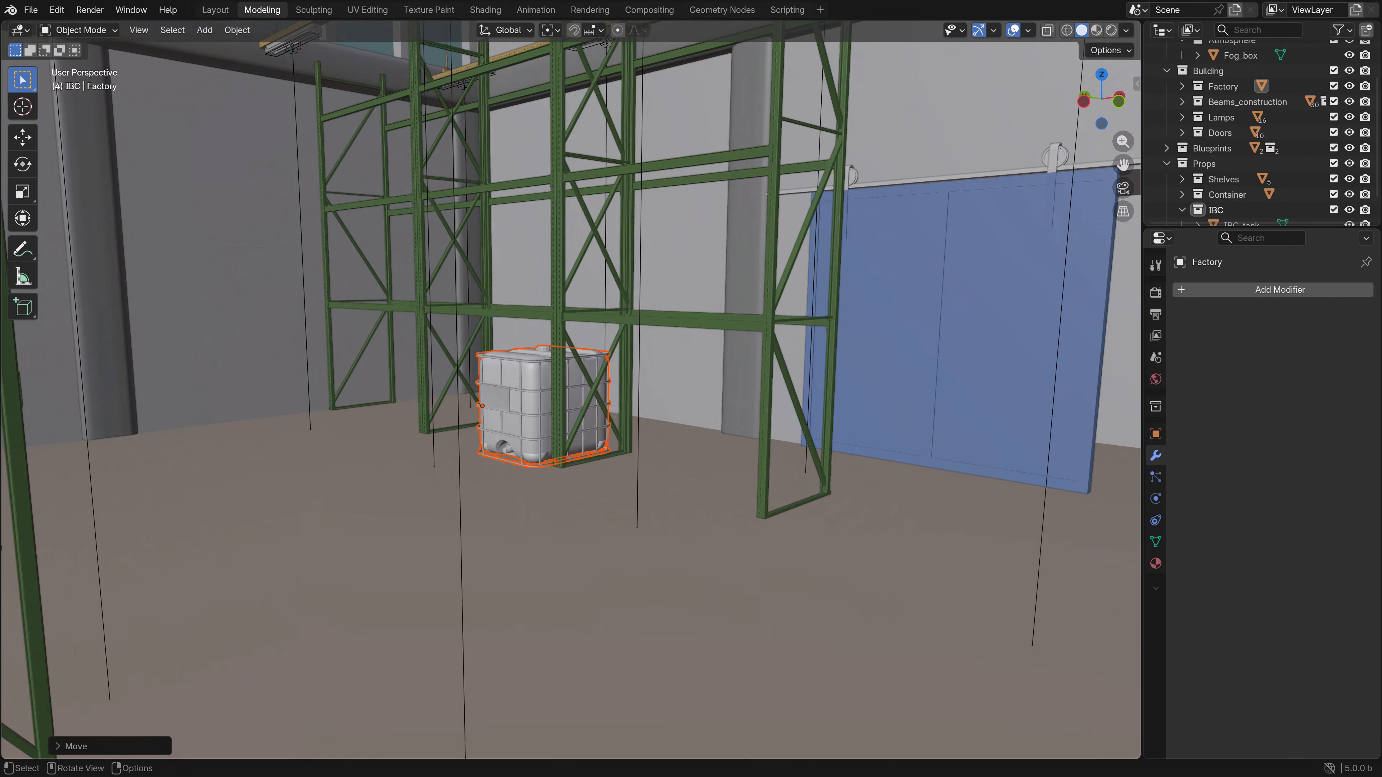
pyautogui.scroll(3, 570, 392)
pyautogui.press('g')
pyautogui.press('z')
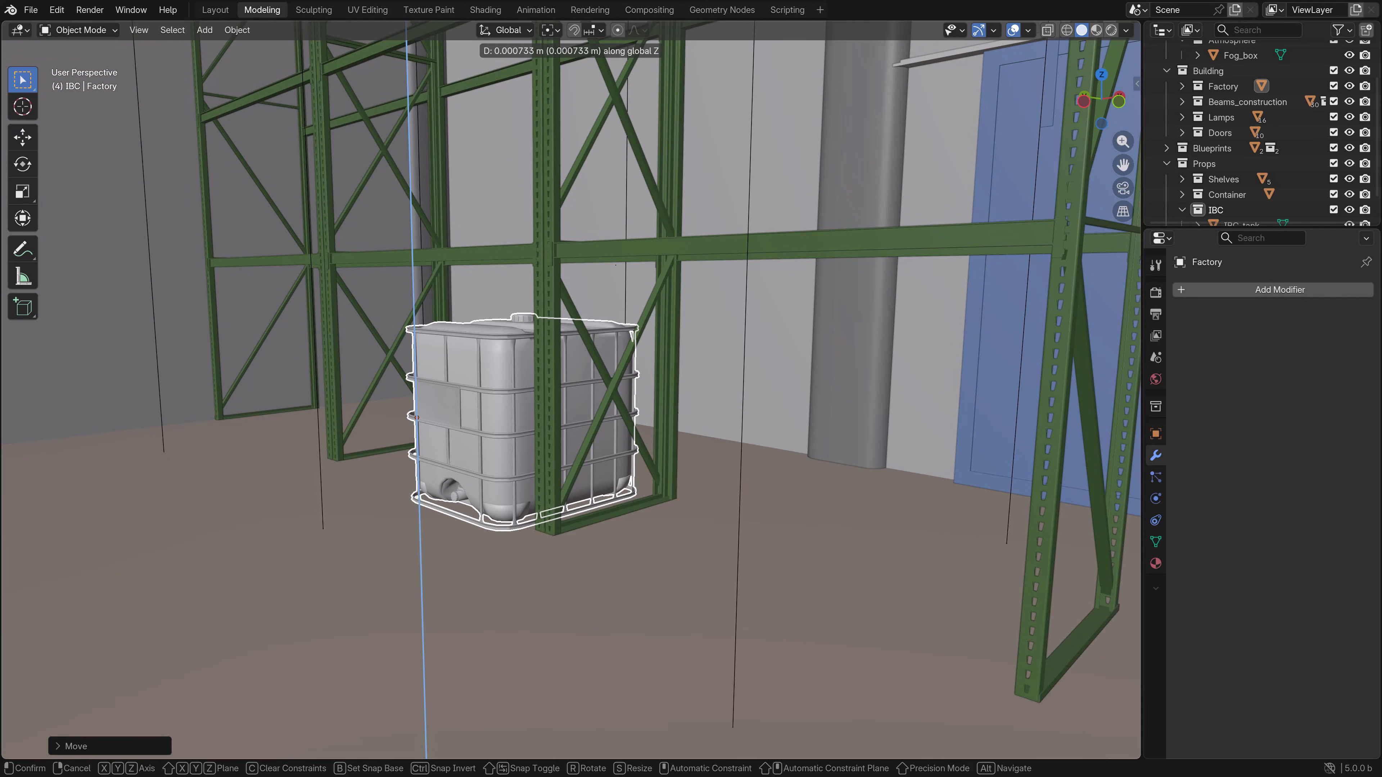
pyautogui.click(615, 265)
pyautogui.moveTo(585, 286); pyautogui.dragTo(560, 285, button='middle')
pyautogui.keyDown('shift'); pyautogui.moveTo(485, 238); pyautogui.dragTo(691, 288, button='middle'); pyautogui.keyUp('shift')
pyautogui.scroll(1, 603, 237)
pyautogui.scroll(1, 603, 237)
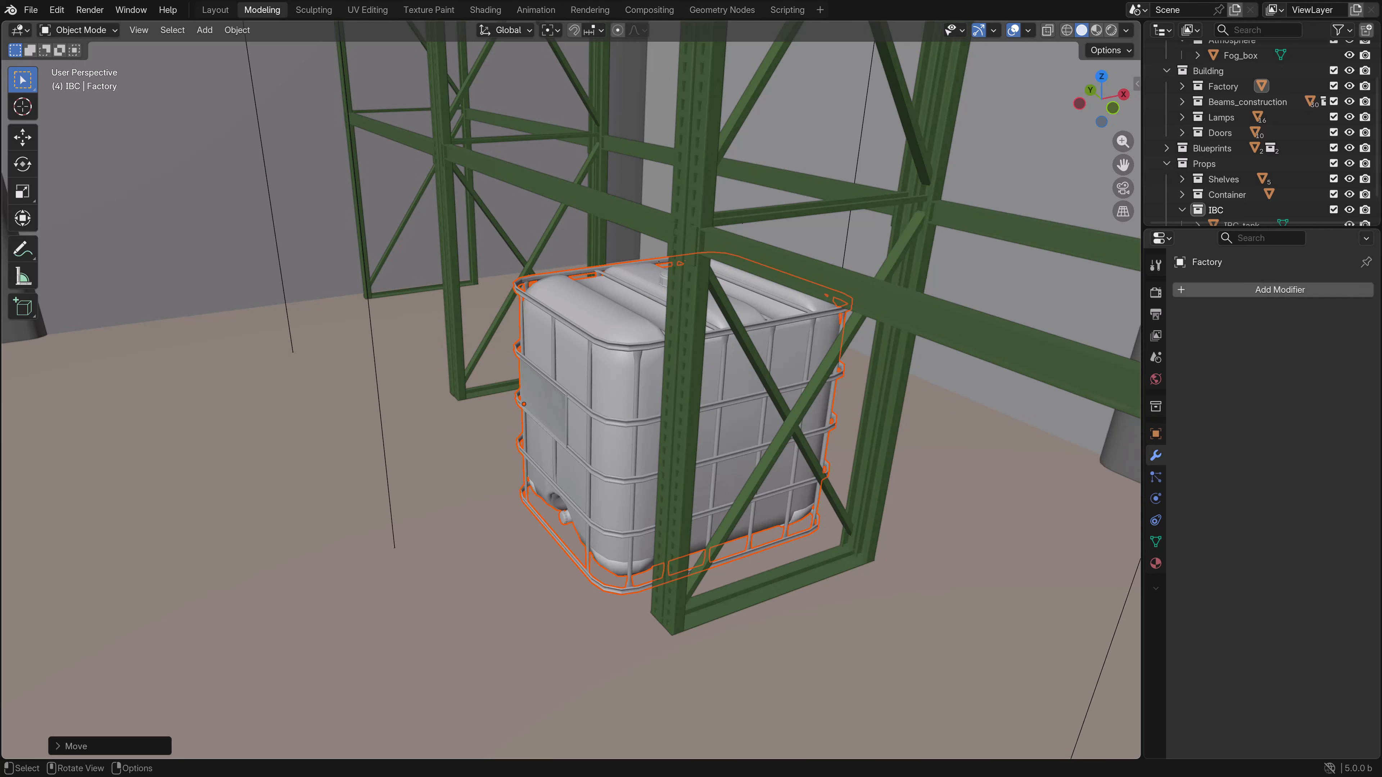
# - Preview both IBC tanks through the camera in rendered shading and select the red shipping container
pyautogui.scroll(-7, 570, 390)
pyautogui.keyDown('shift'); pyautogui.moveTo(595, 398); pyautogui.dragTo(685, 251, button='middle'); pyautogui.keyUp('shift')
pyautogui.scroll(-4, 684, 272)
pyautogui.press('KP_0')
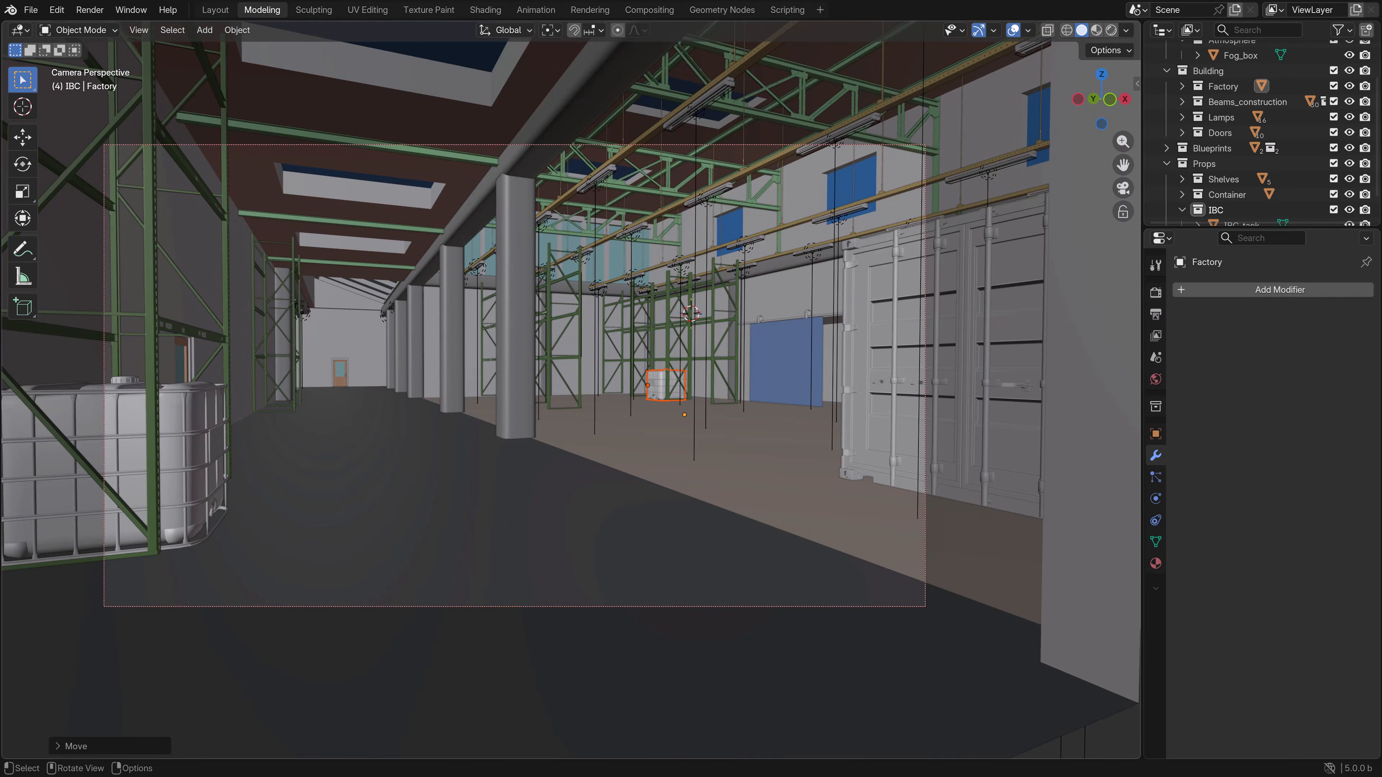
pyautogui.press('z')
pyautogui.press('8')
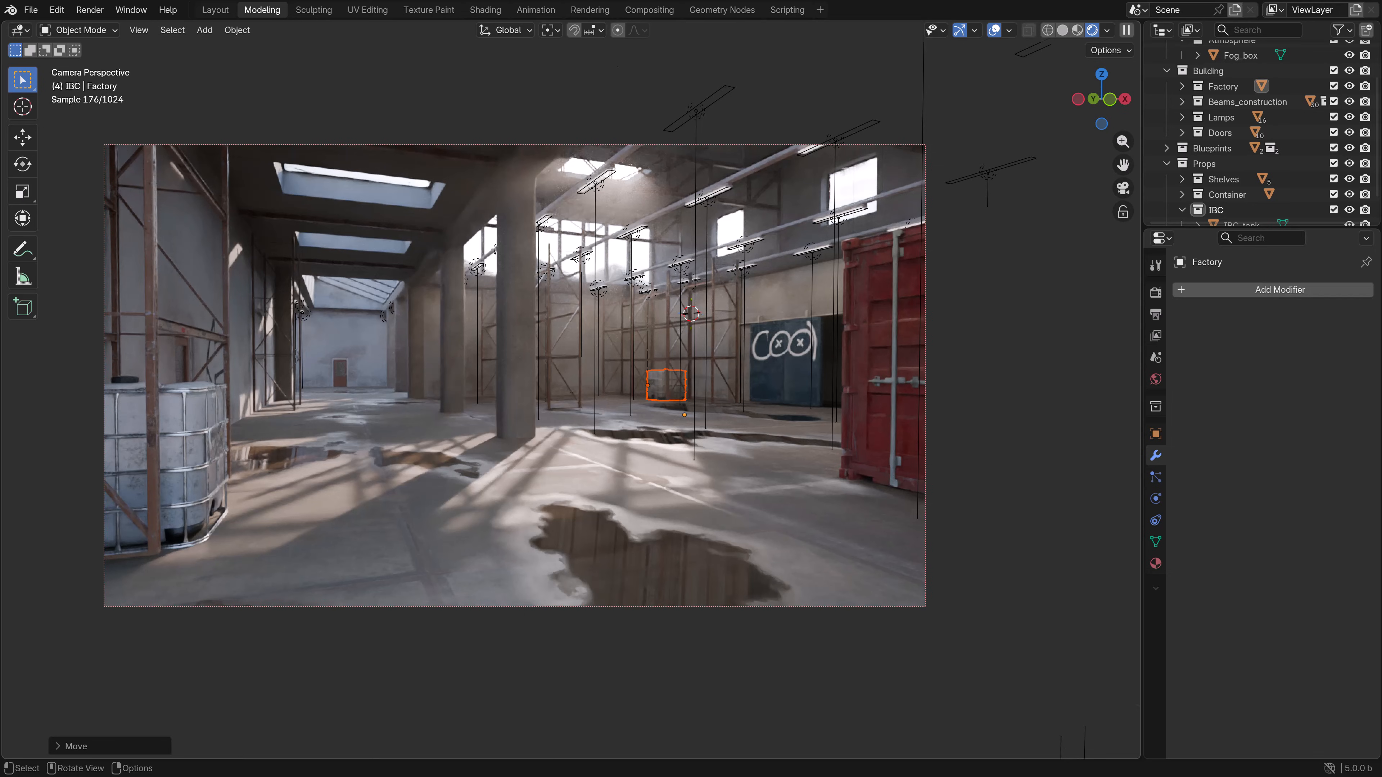
pyautogui.click(882, 354)
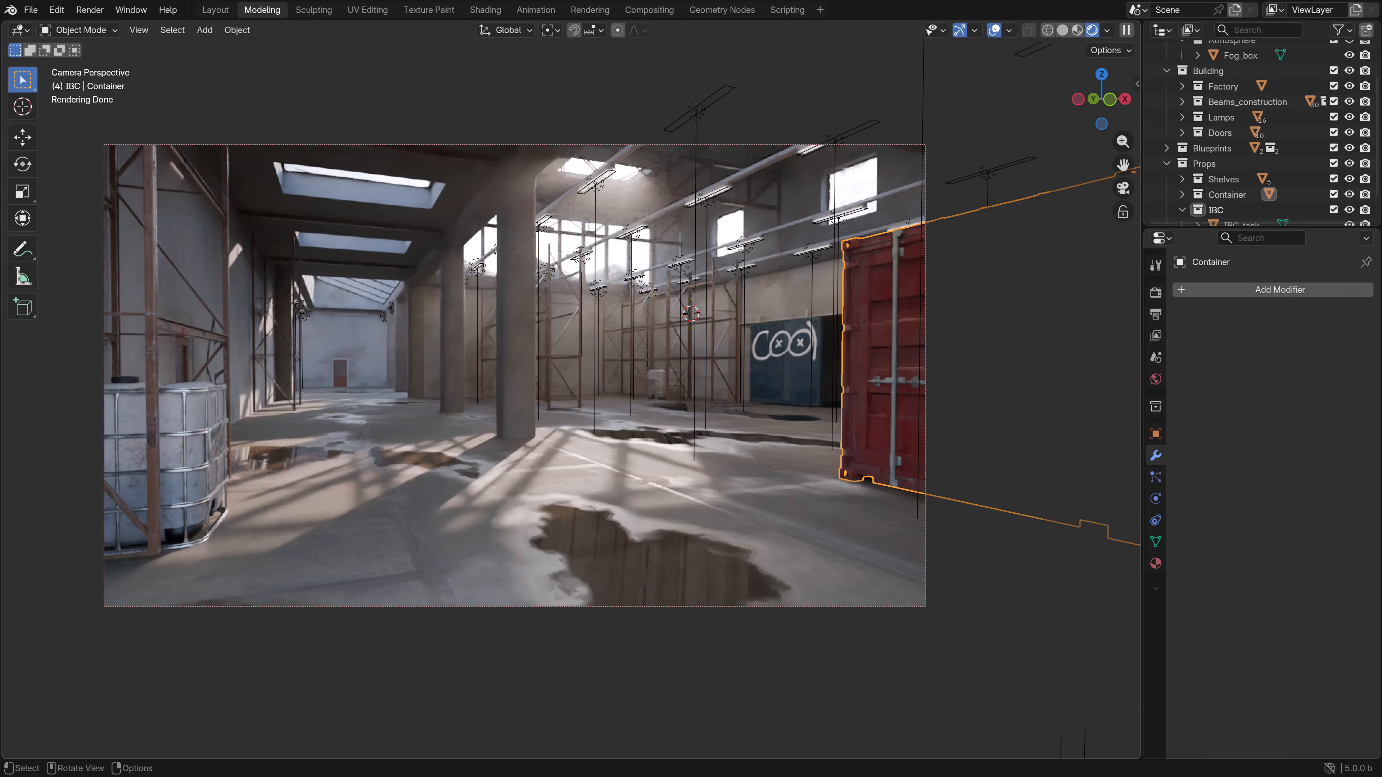
# - Switch back to solid shading, then render the camera view with Cycles and inspect the tanks, shelves and light rays in the image
pyautogui.press('z')
pyautogui.click(946, 395)
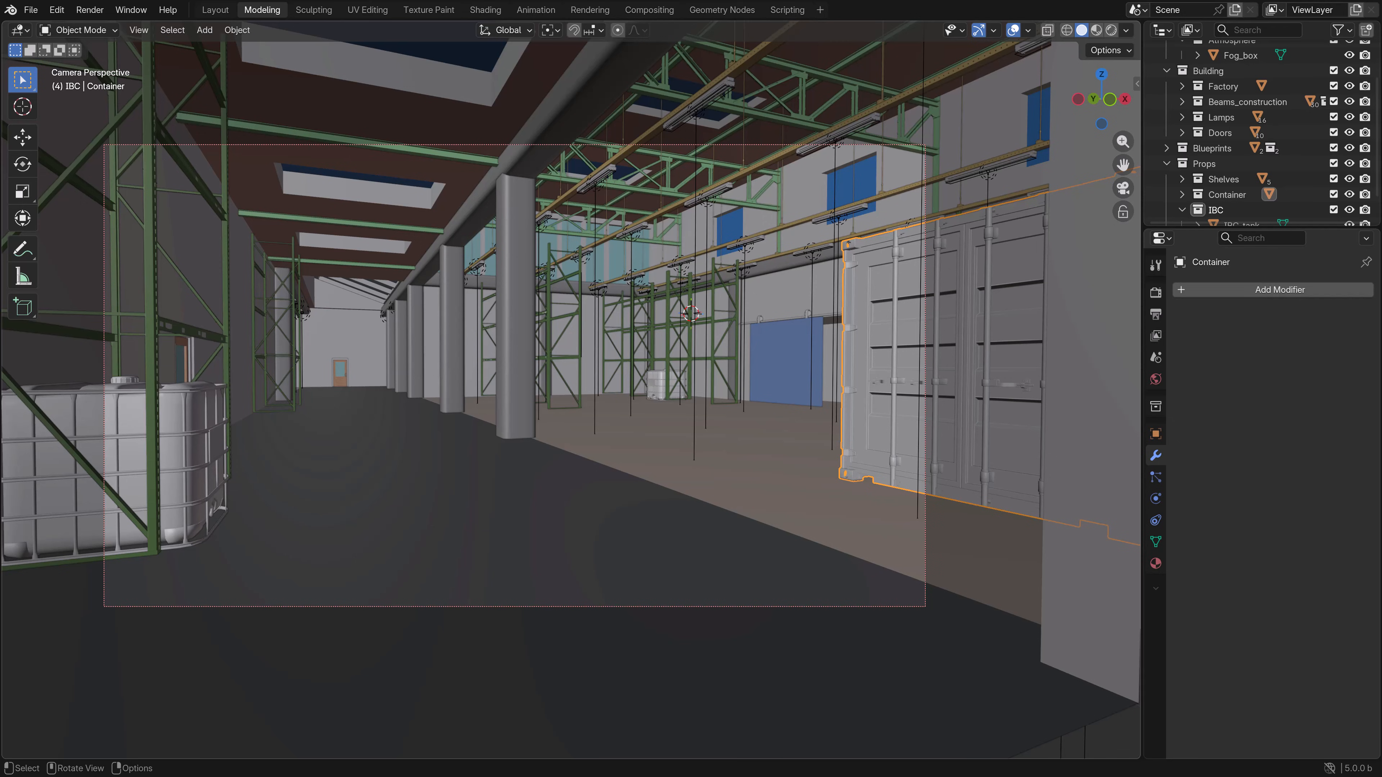
pyautogui.click(1155, 292)
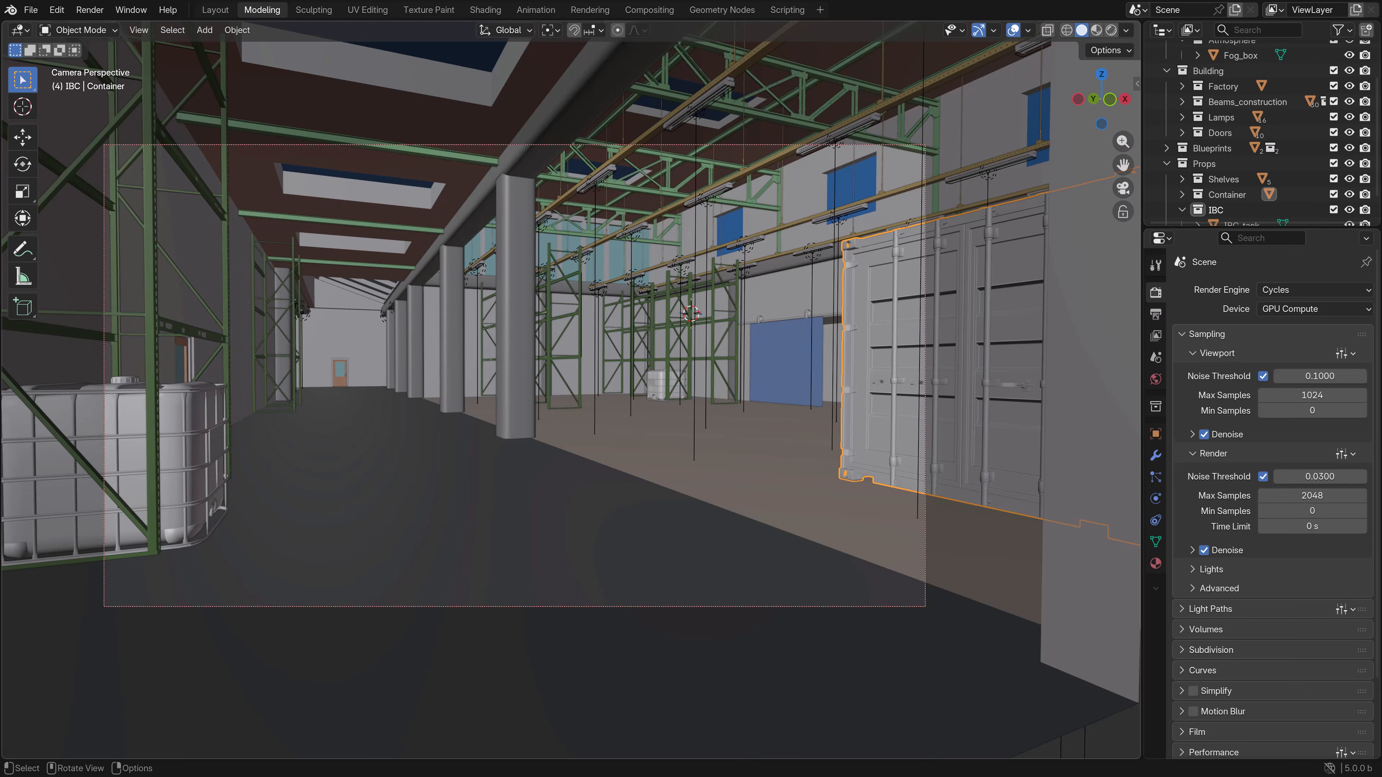
pyautogui.press('F12')
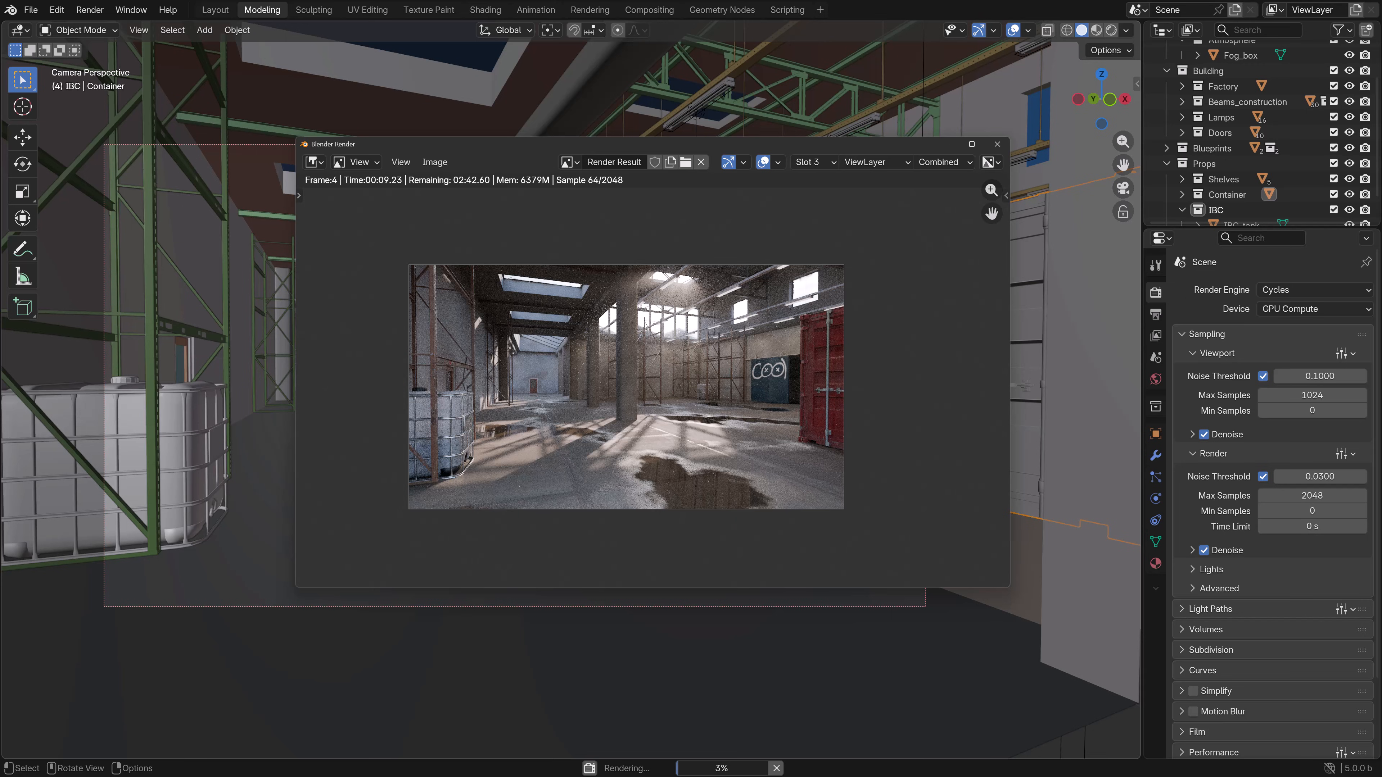
pyautogui.scroll(1, 656, 382)
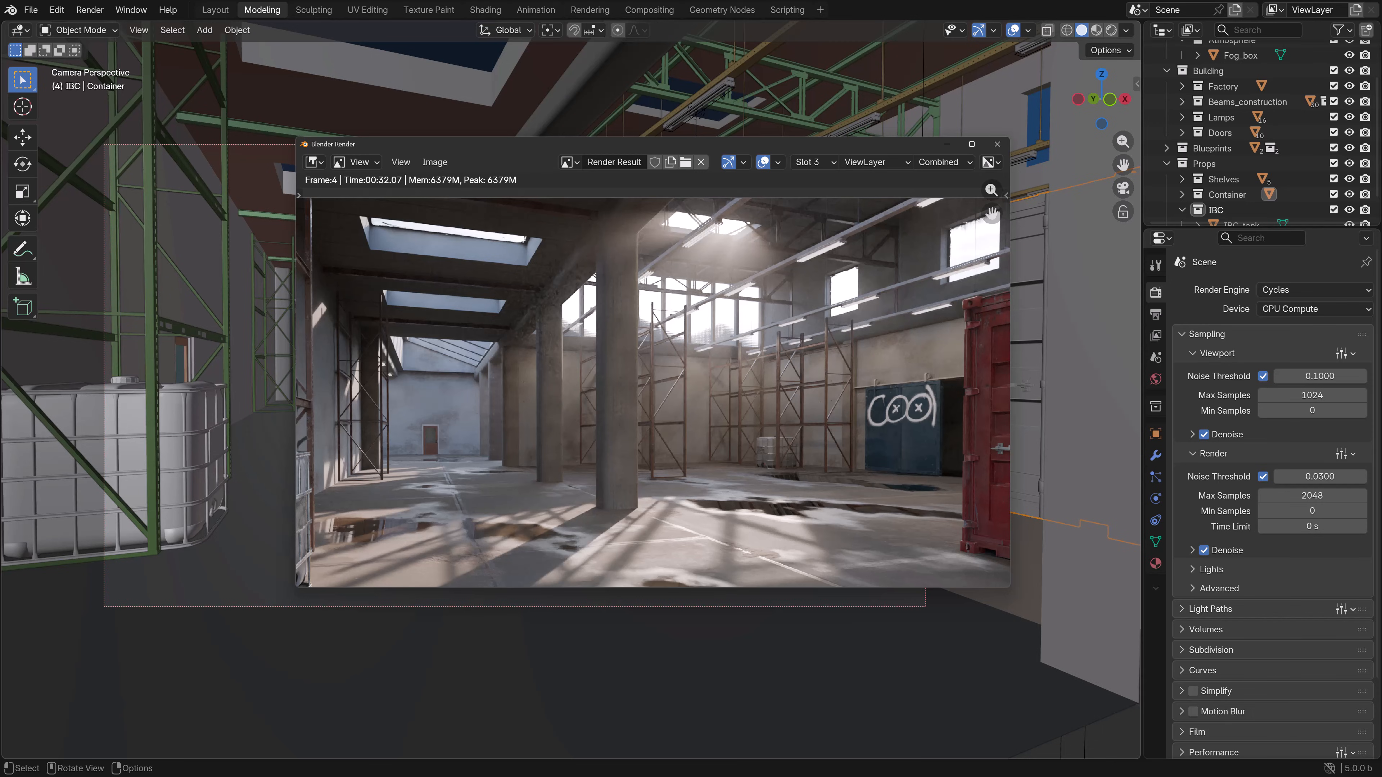
pyautogui.scroll(-2, 654, 380)
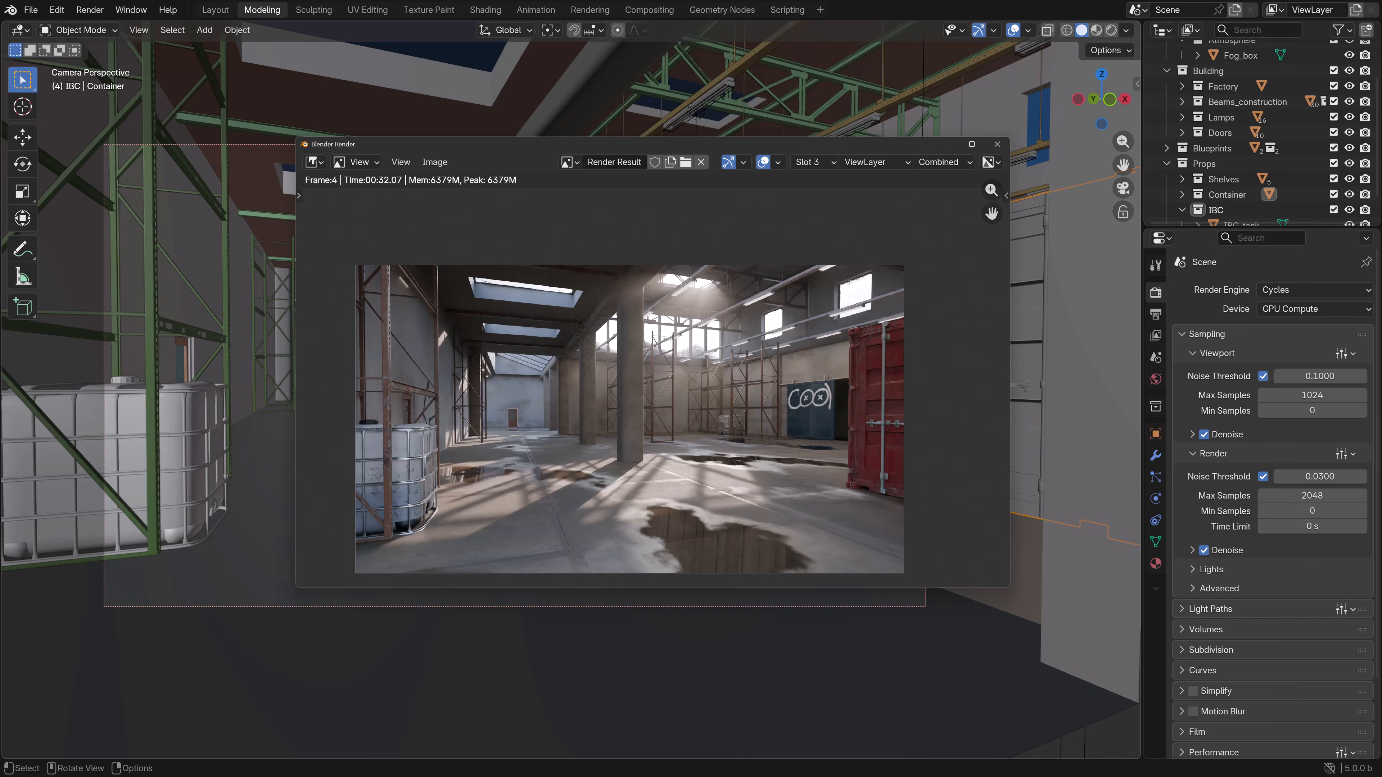
pyautogui.scroll(3, 638, 181)
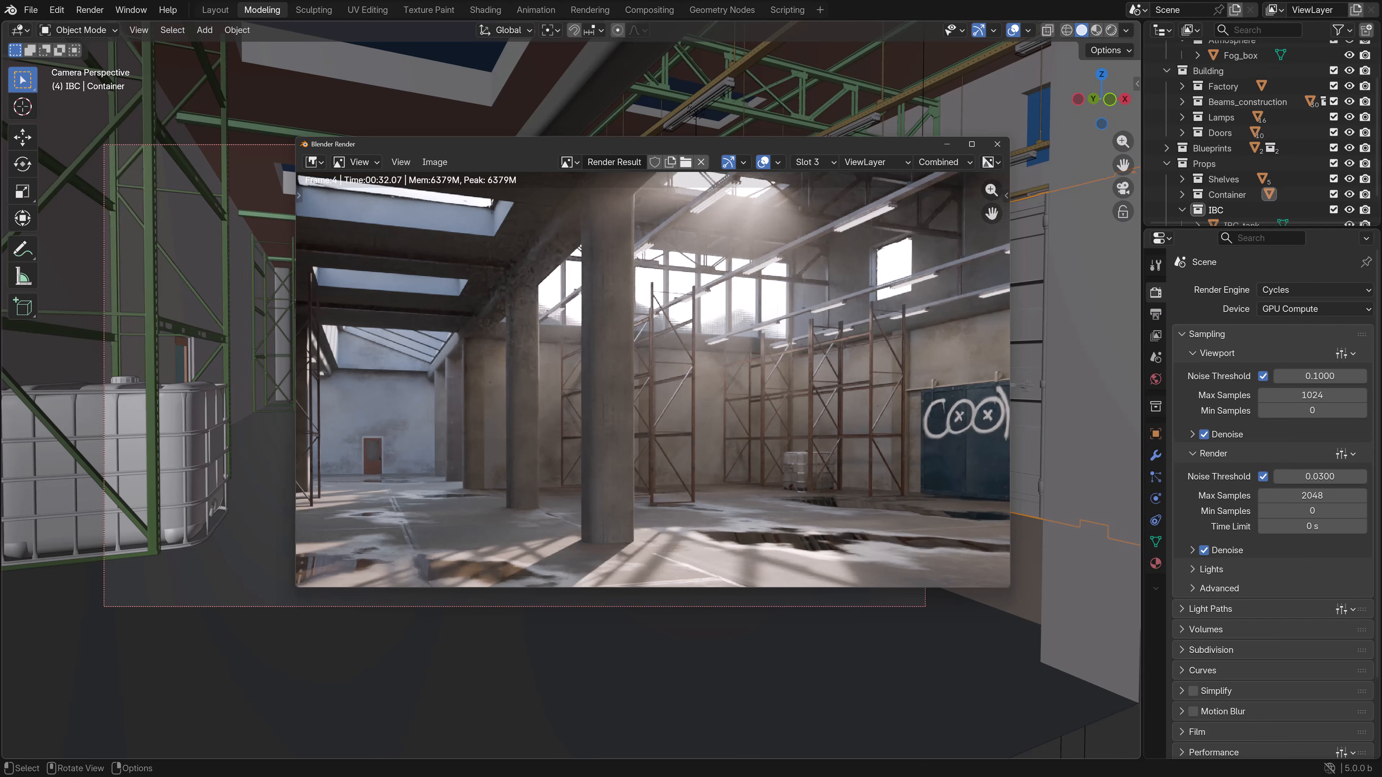
pyautogui.scroll(-3, 653, 379)
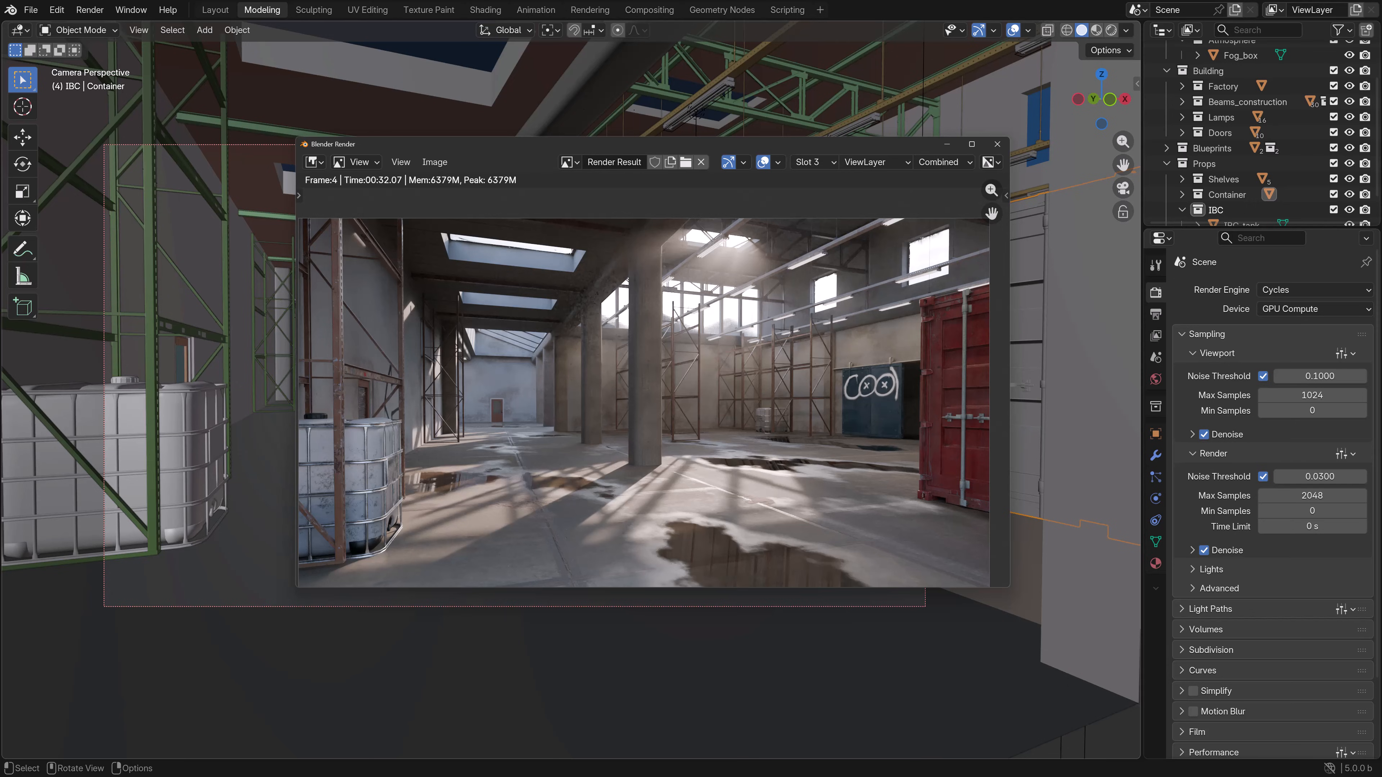
pyautogui.scroll(-1, 645, 405)
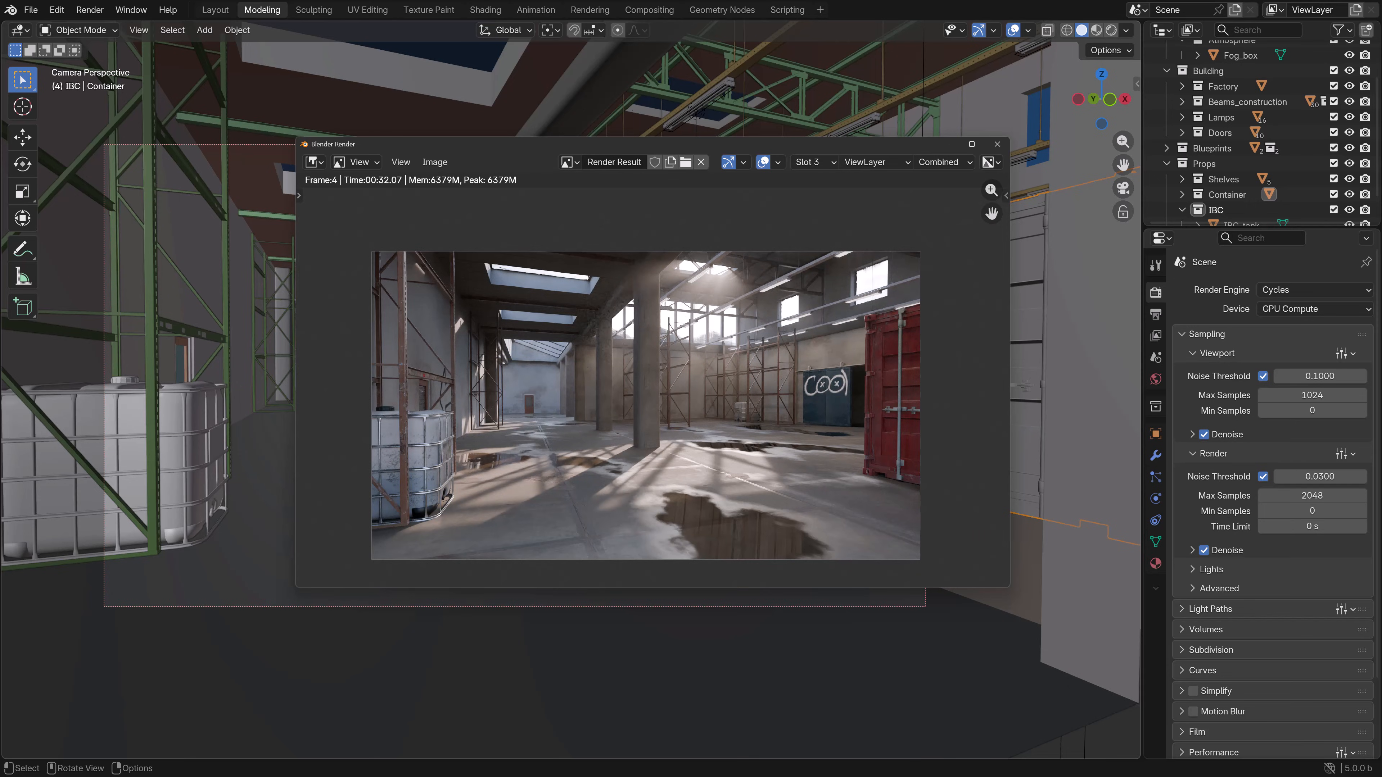